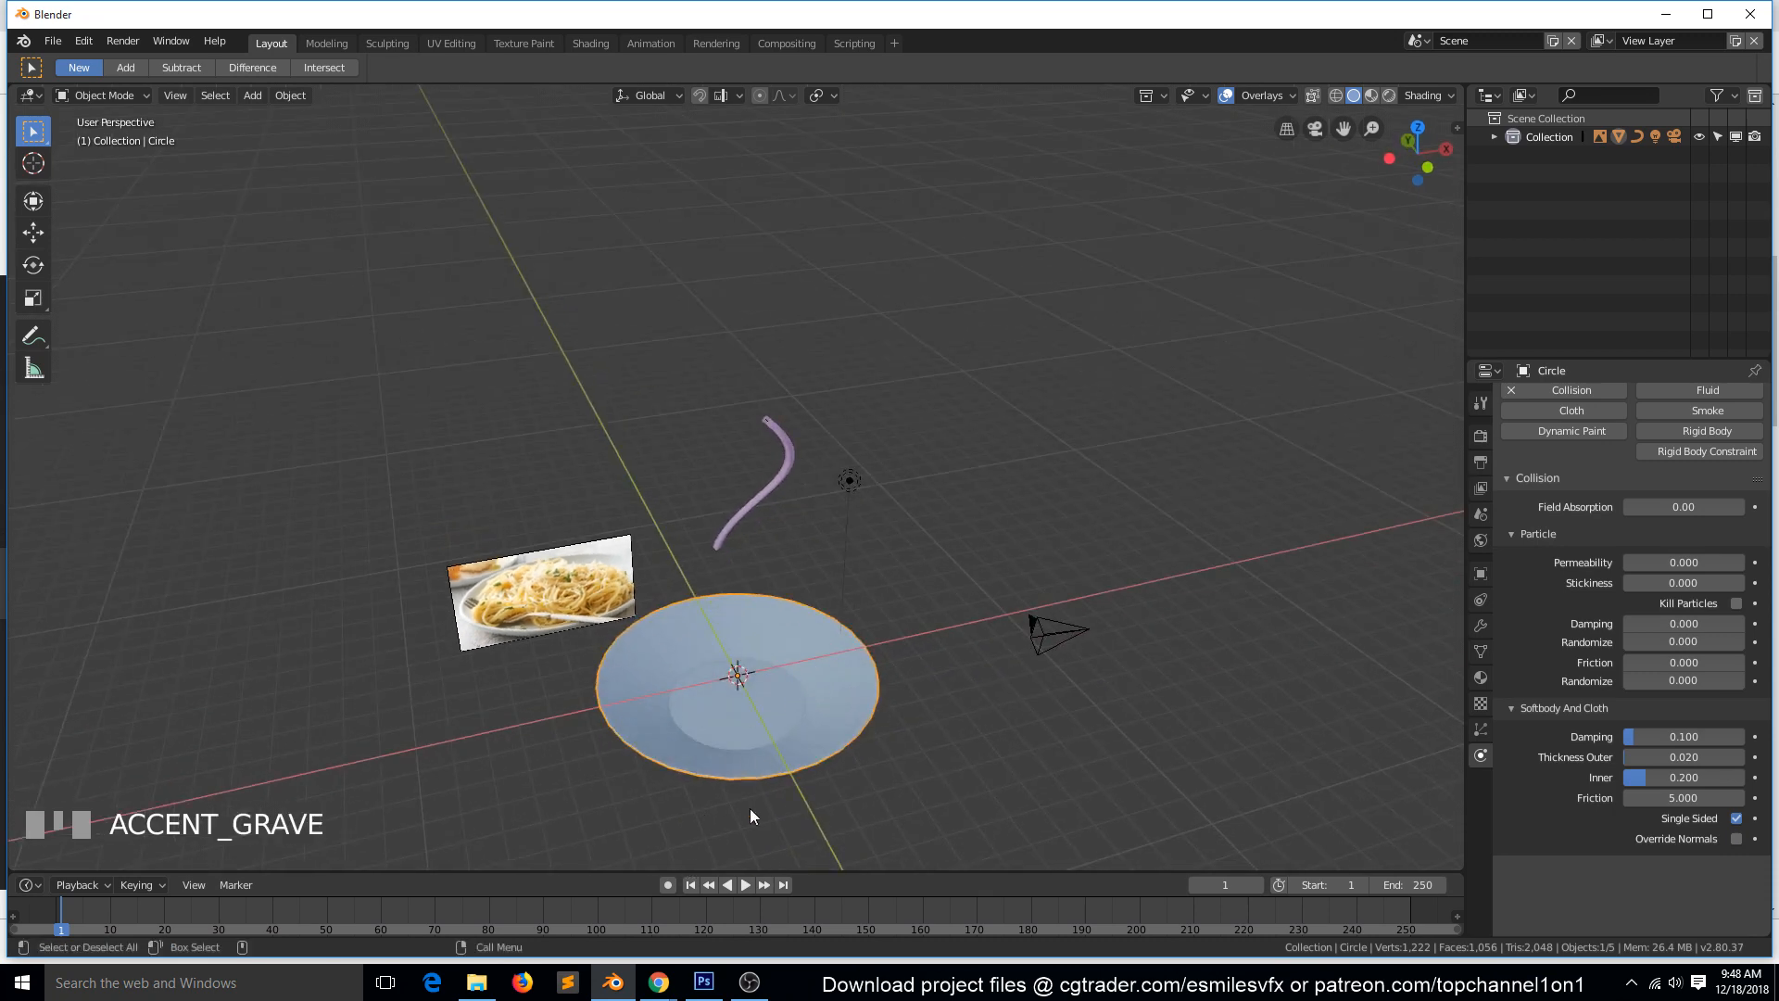
# Launch a second Blender instance and dismiss its splash screen.
pyautogui.rightClick(613, 982)
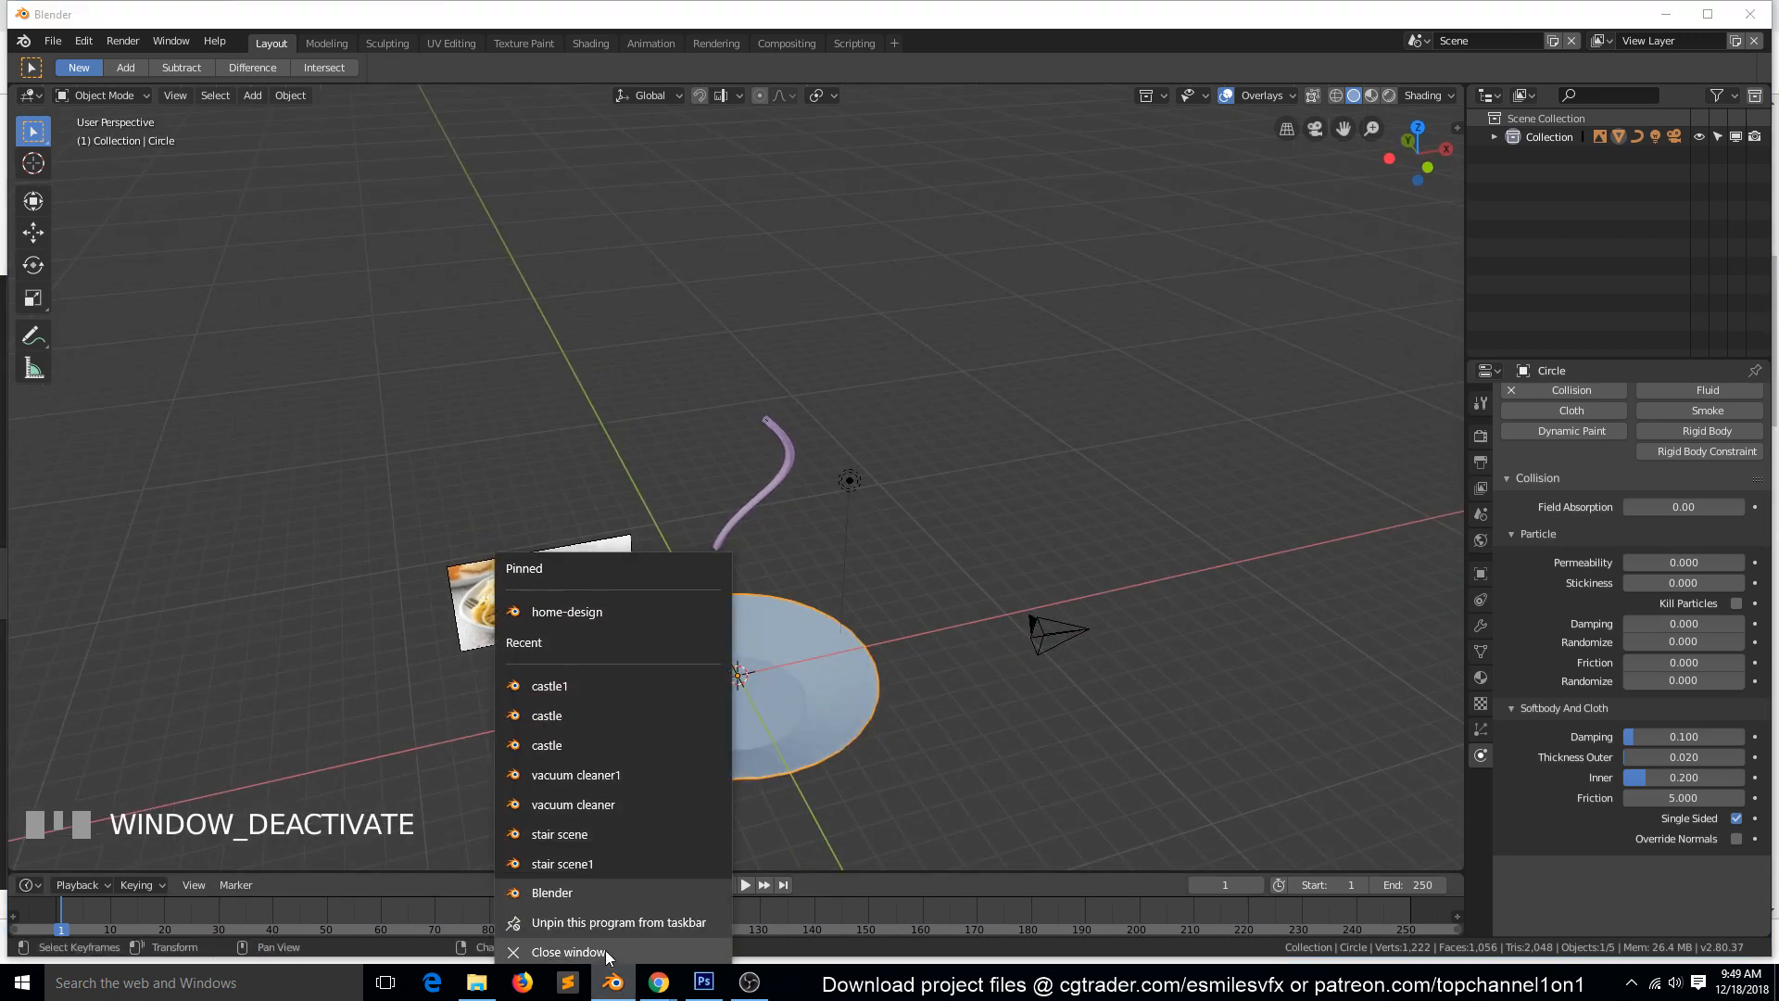
pyautogui.click(596, 890)
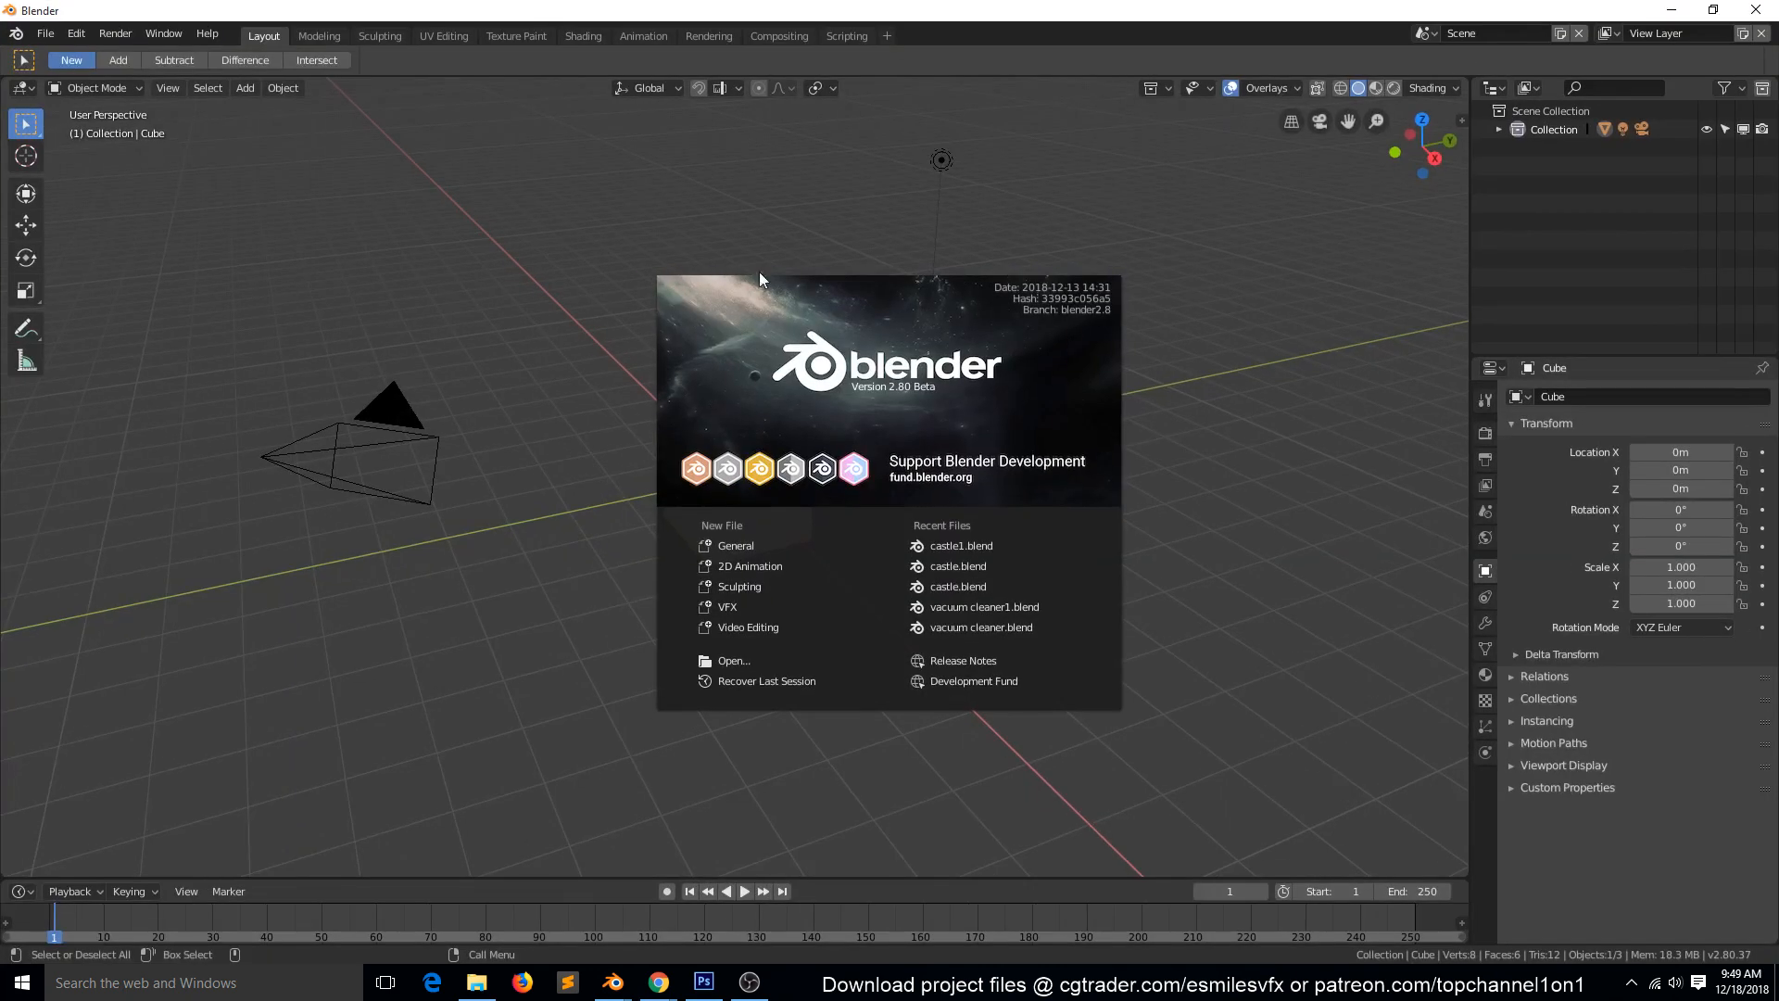
pyautogui.click(897, 167)
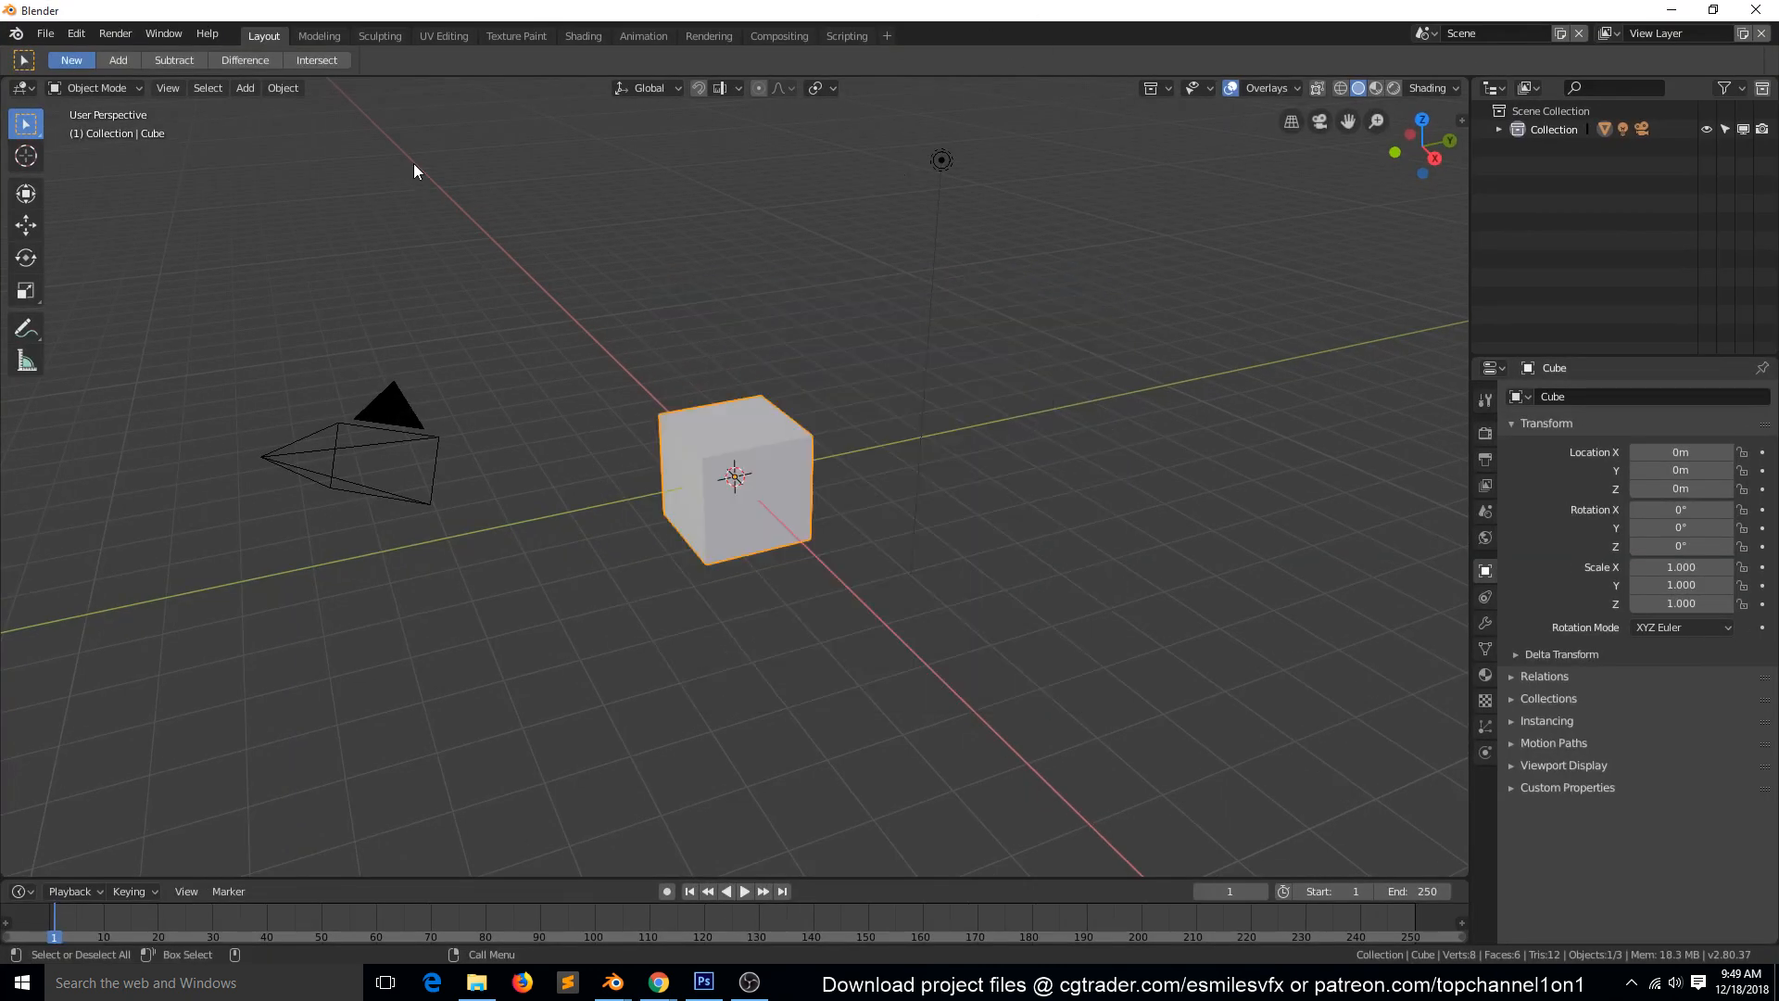
# Open table ware1.blend from the december model library's table ware folder, sorting the folders by modification time.
pyautogui.click(44, 34)
pyautogui.click(82, 72)
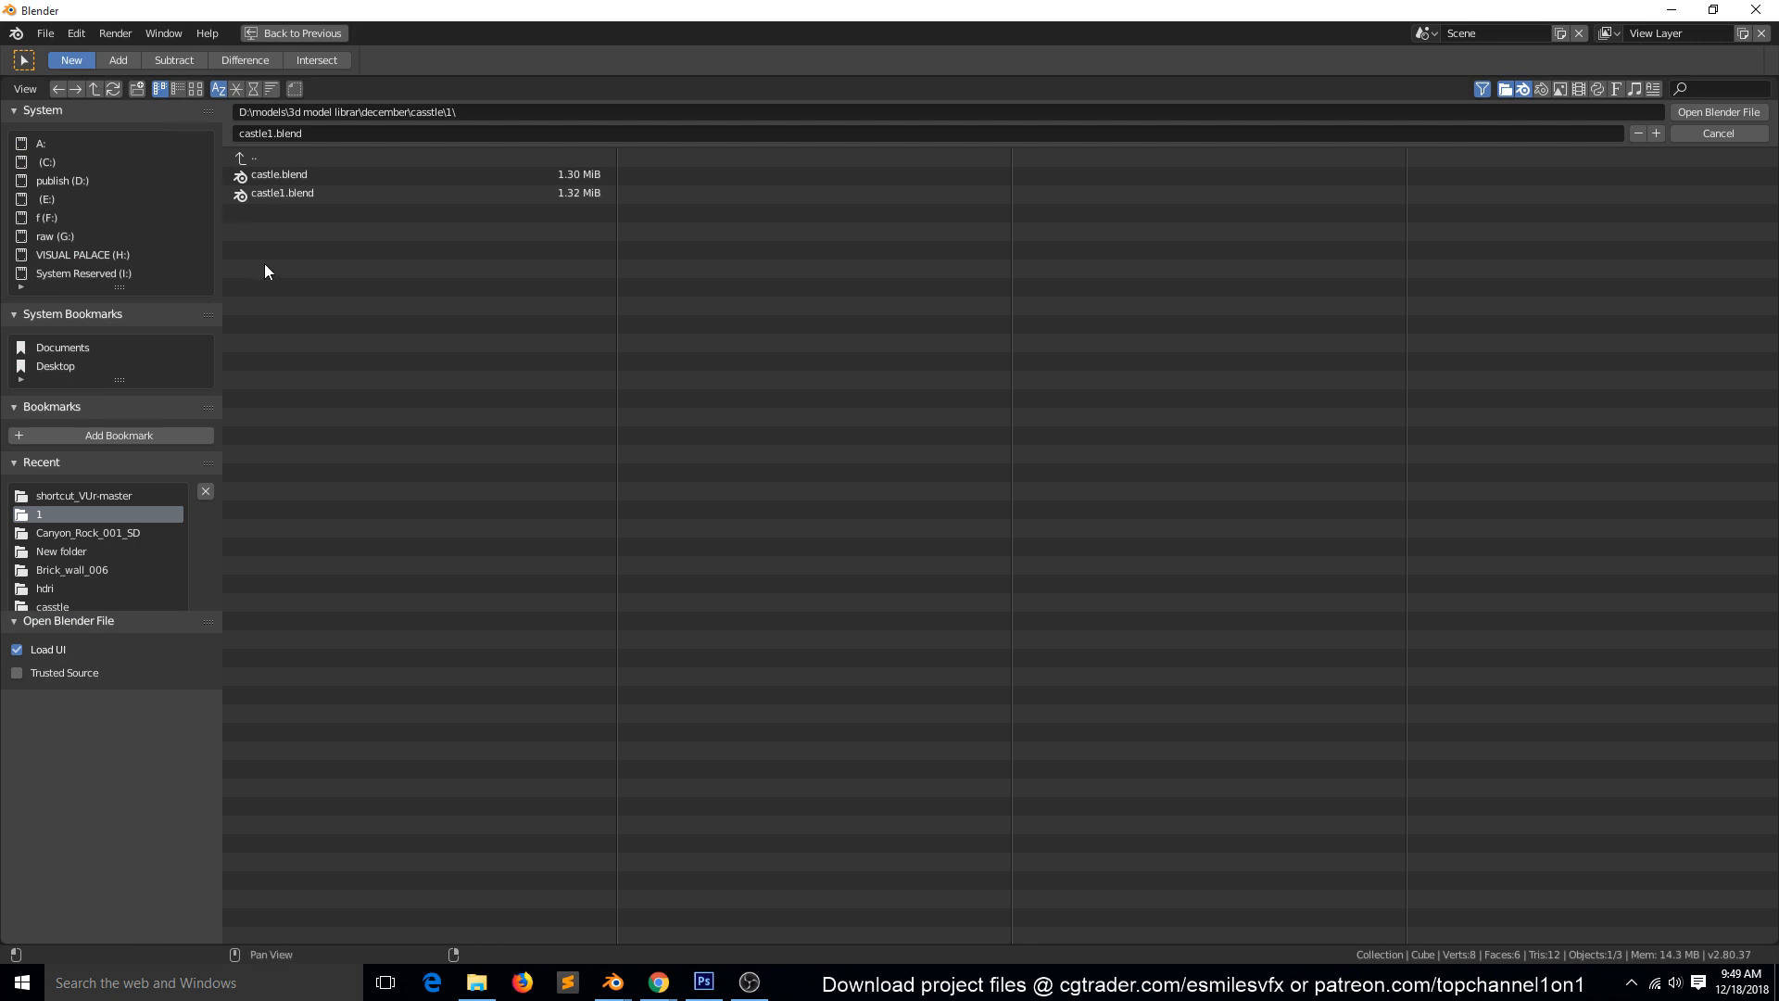
pyautogui.click(278, 159)
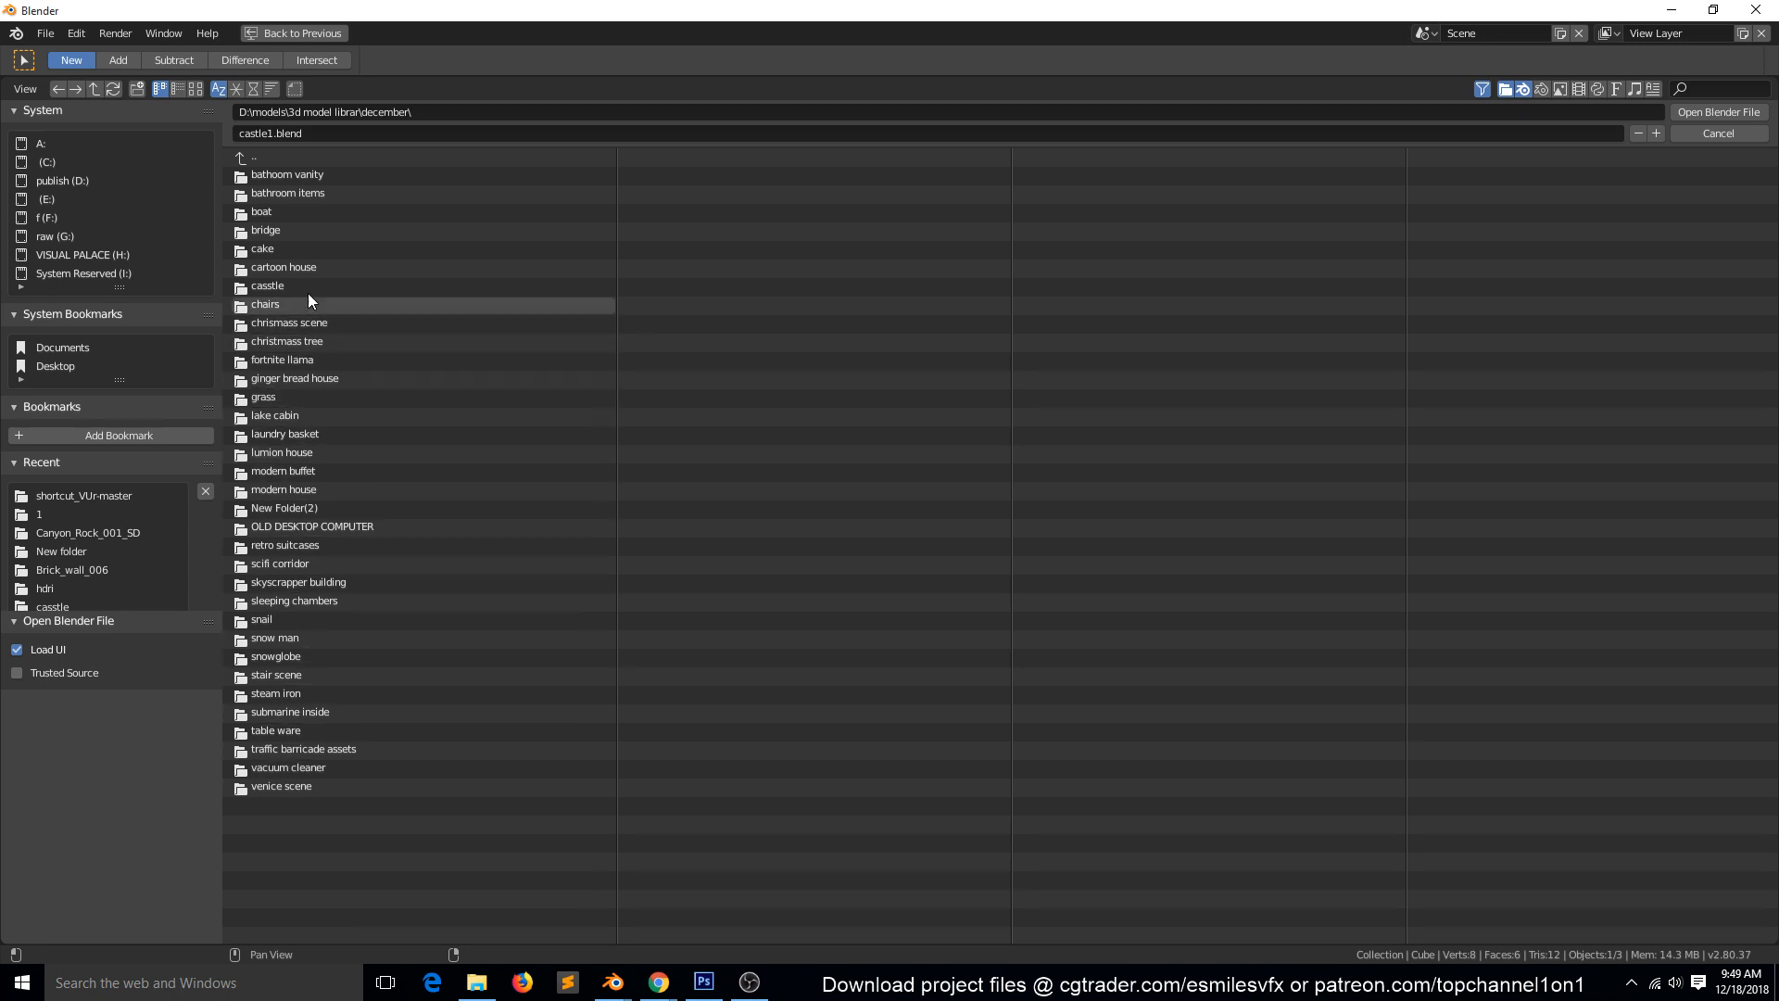
pyautogui.click(254, 88)
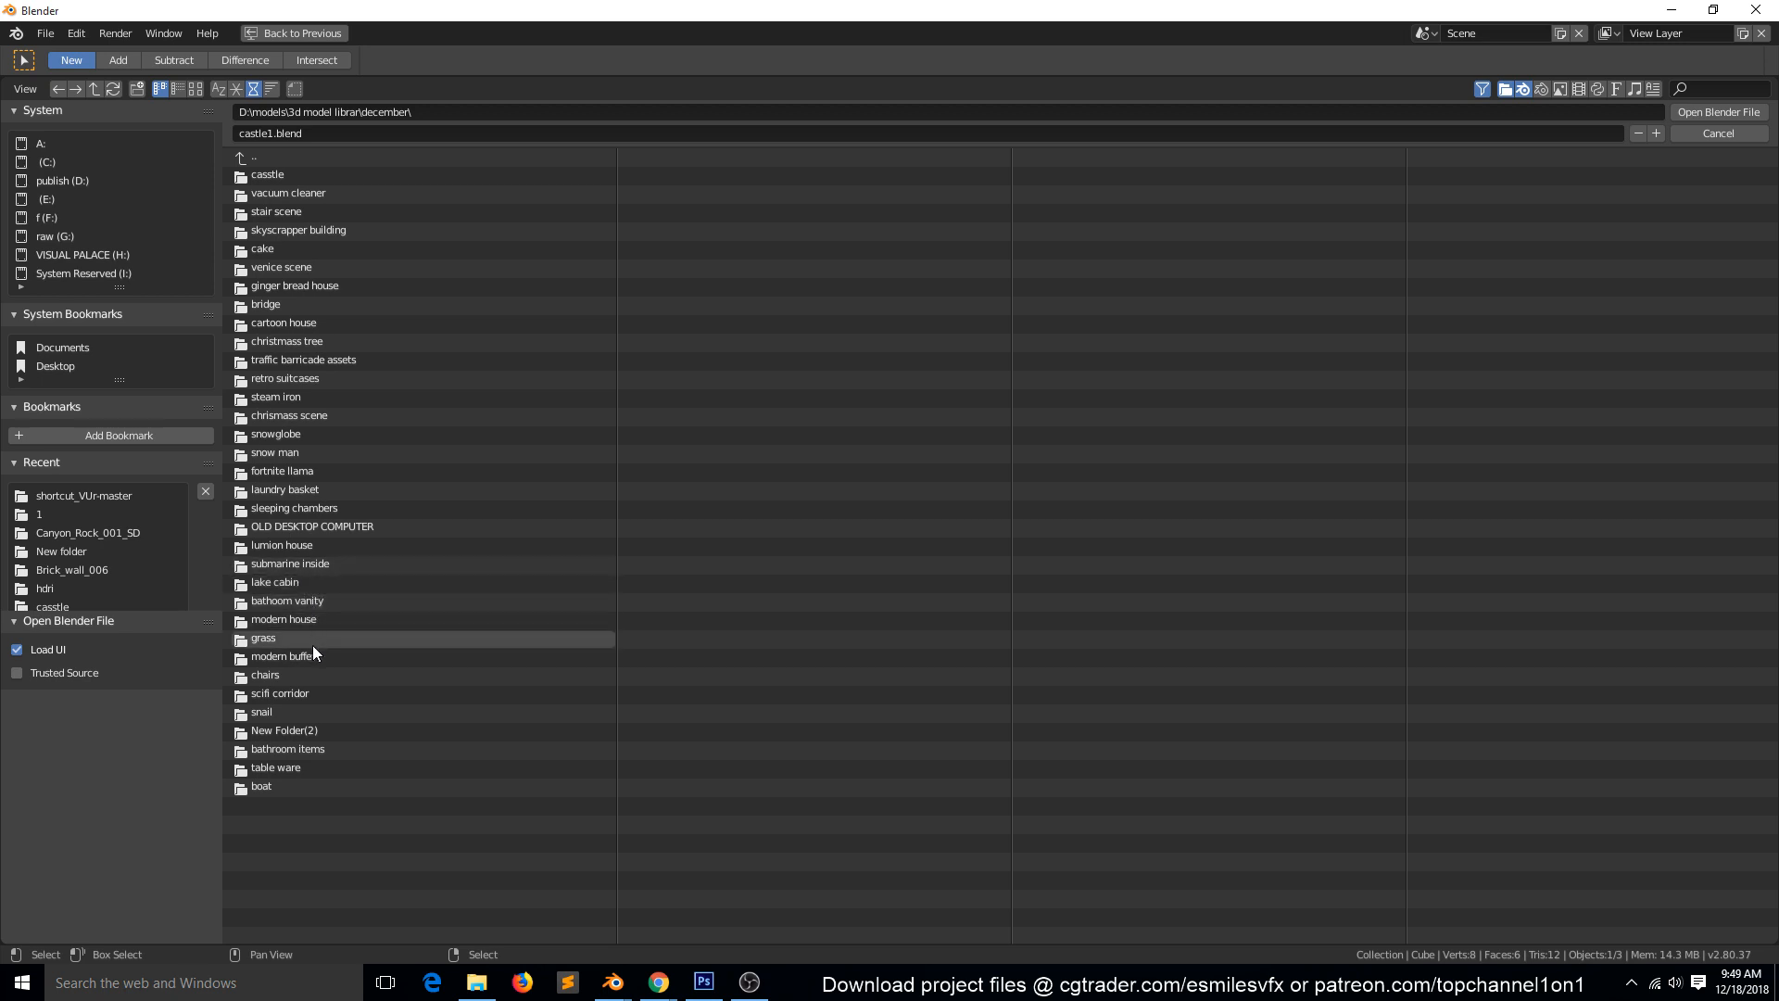
pyautogui.click(310, 765)
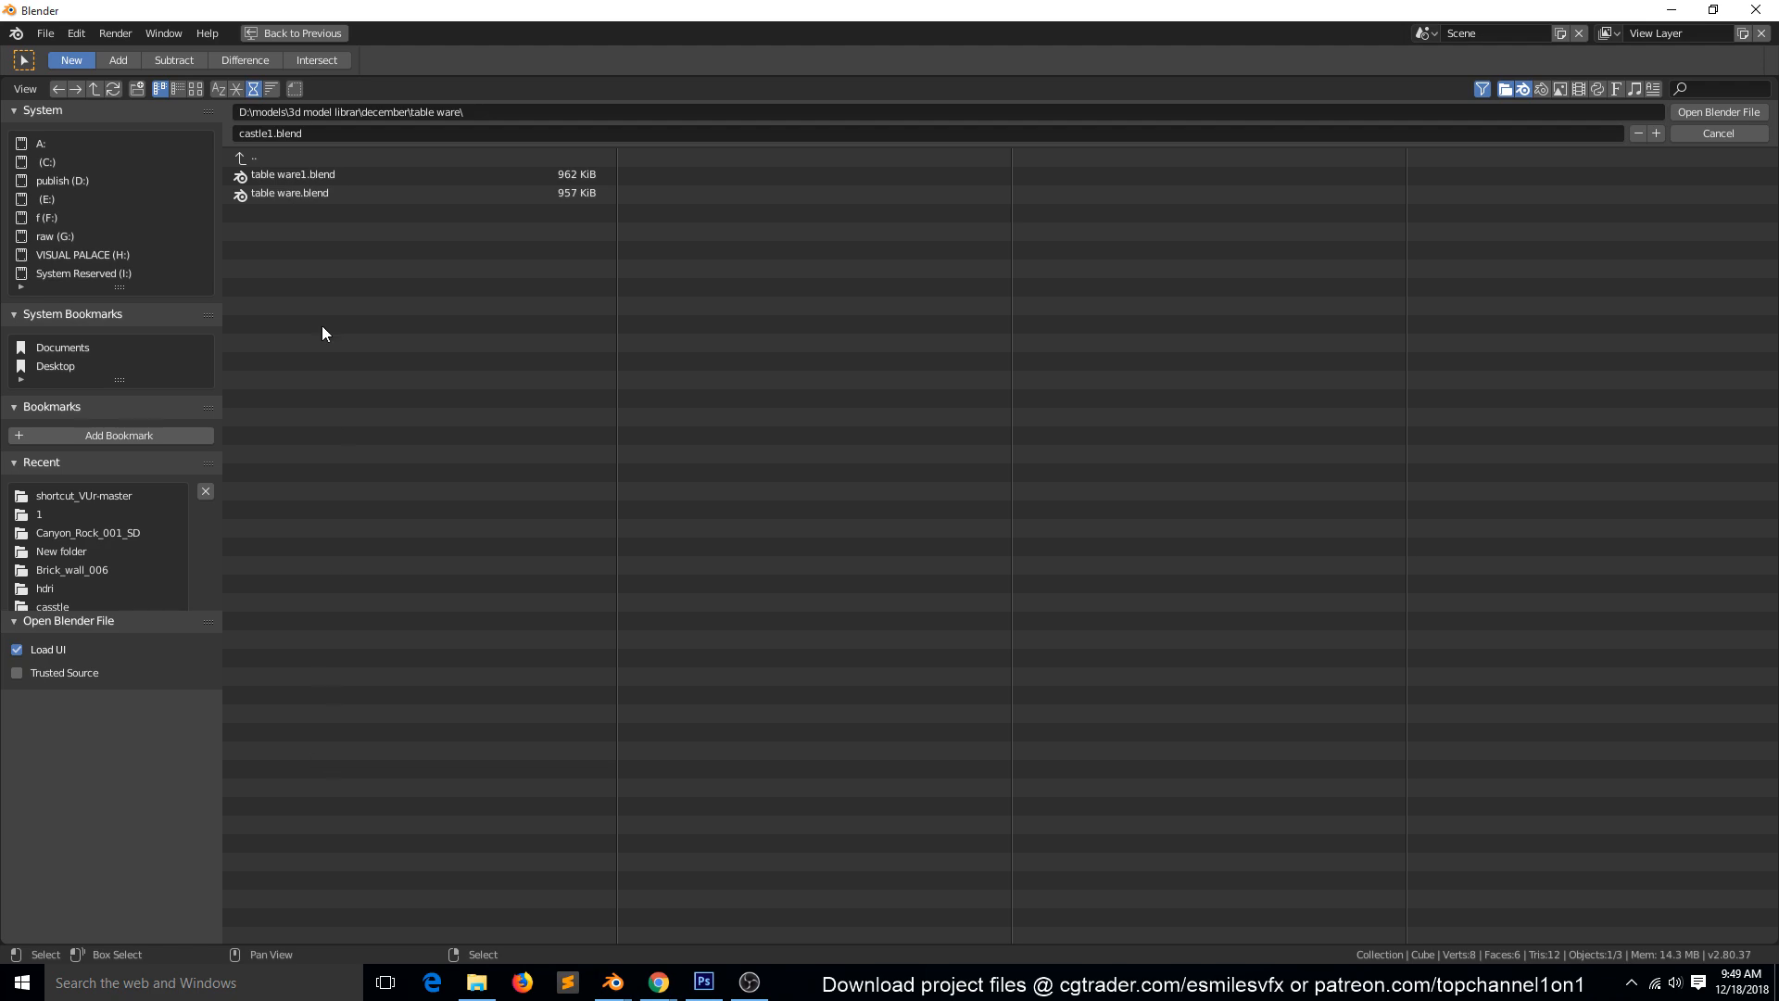
pyautogui.doubleClick(321, 178)
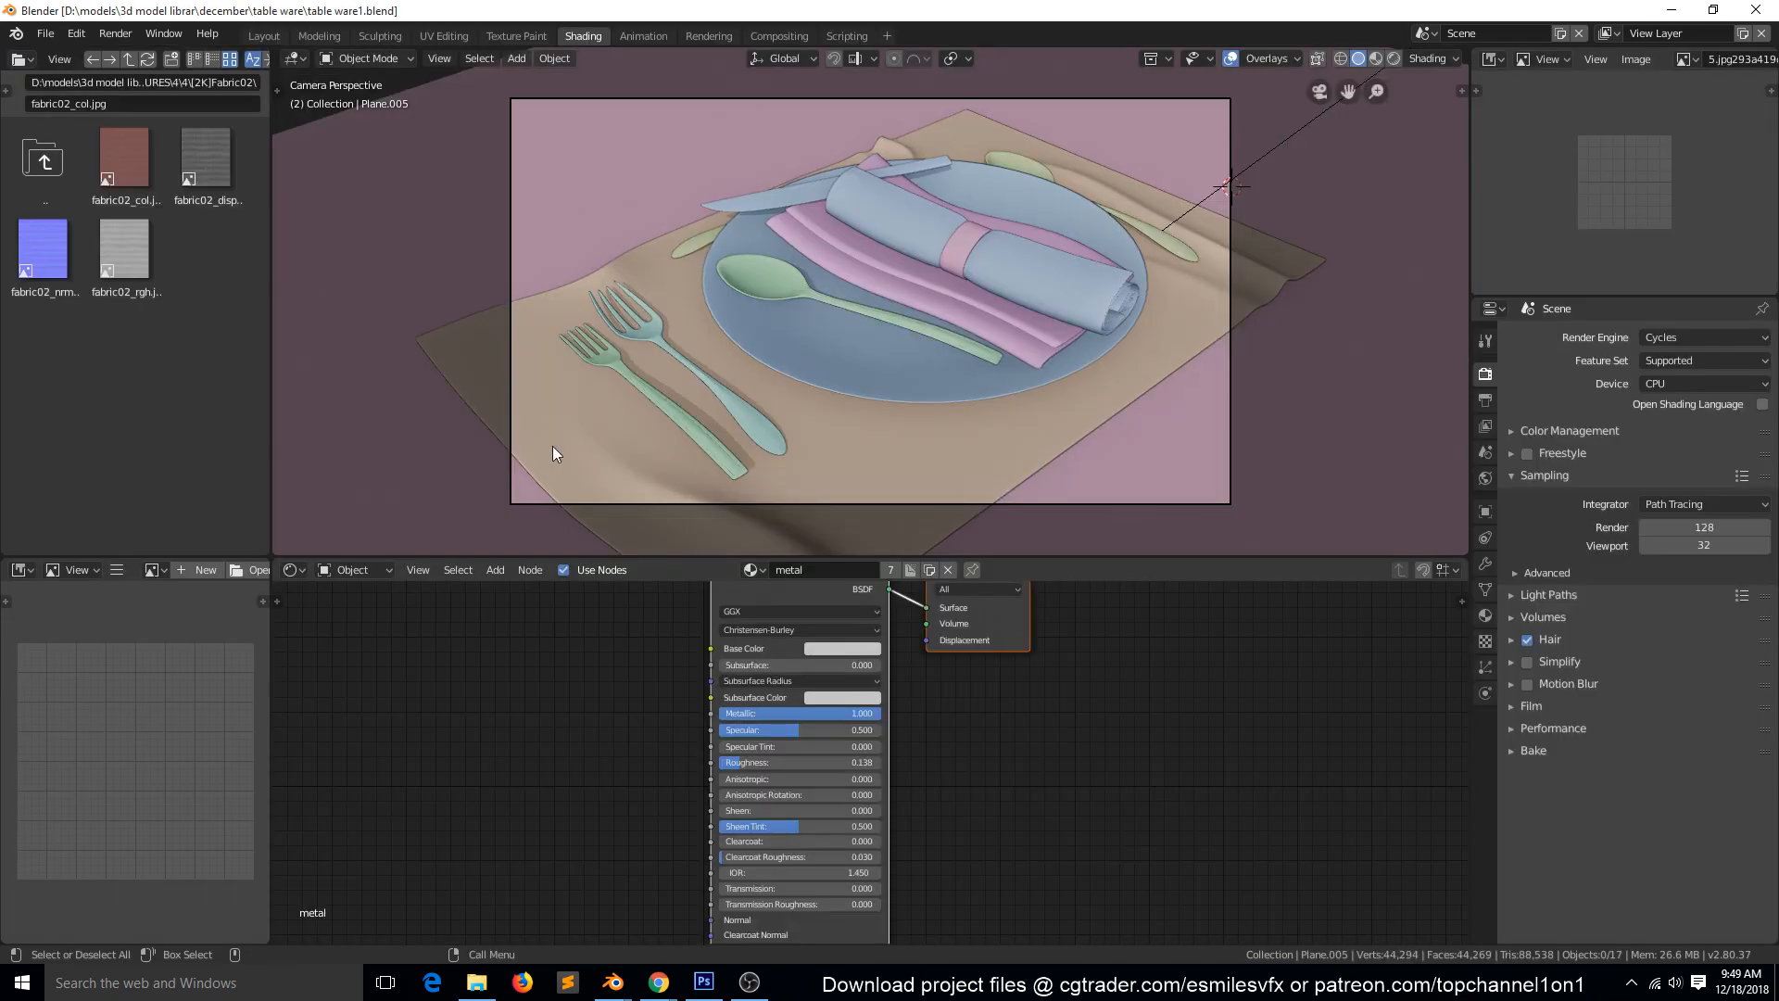
# Select the outer fork, the plate and the knife lying across the plate's rim.
pyautogui.scroll(-2, 639, 357)
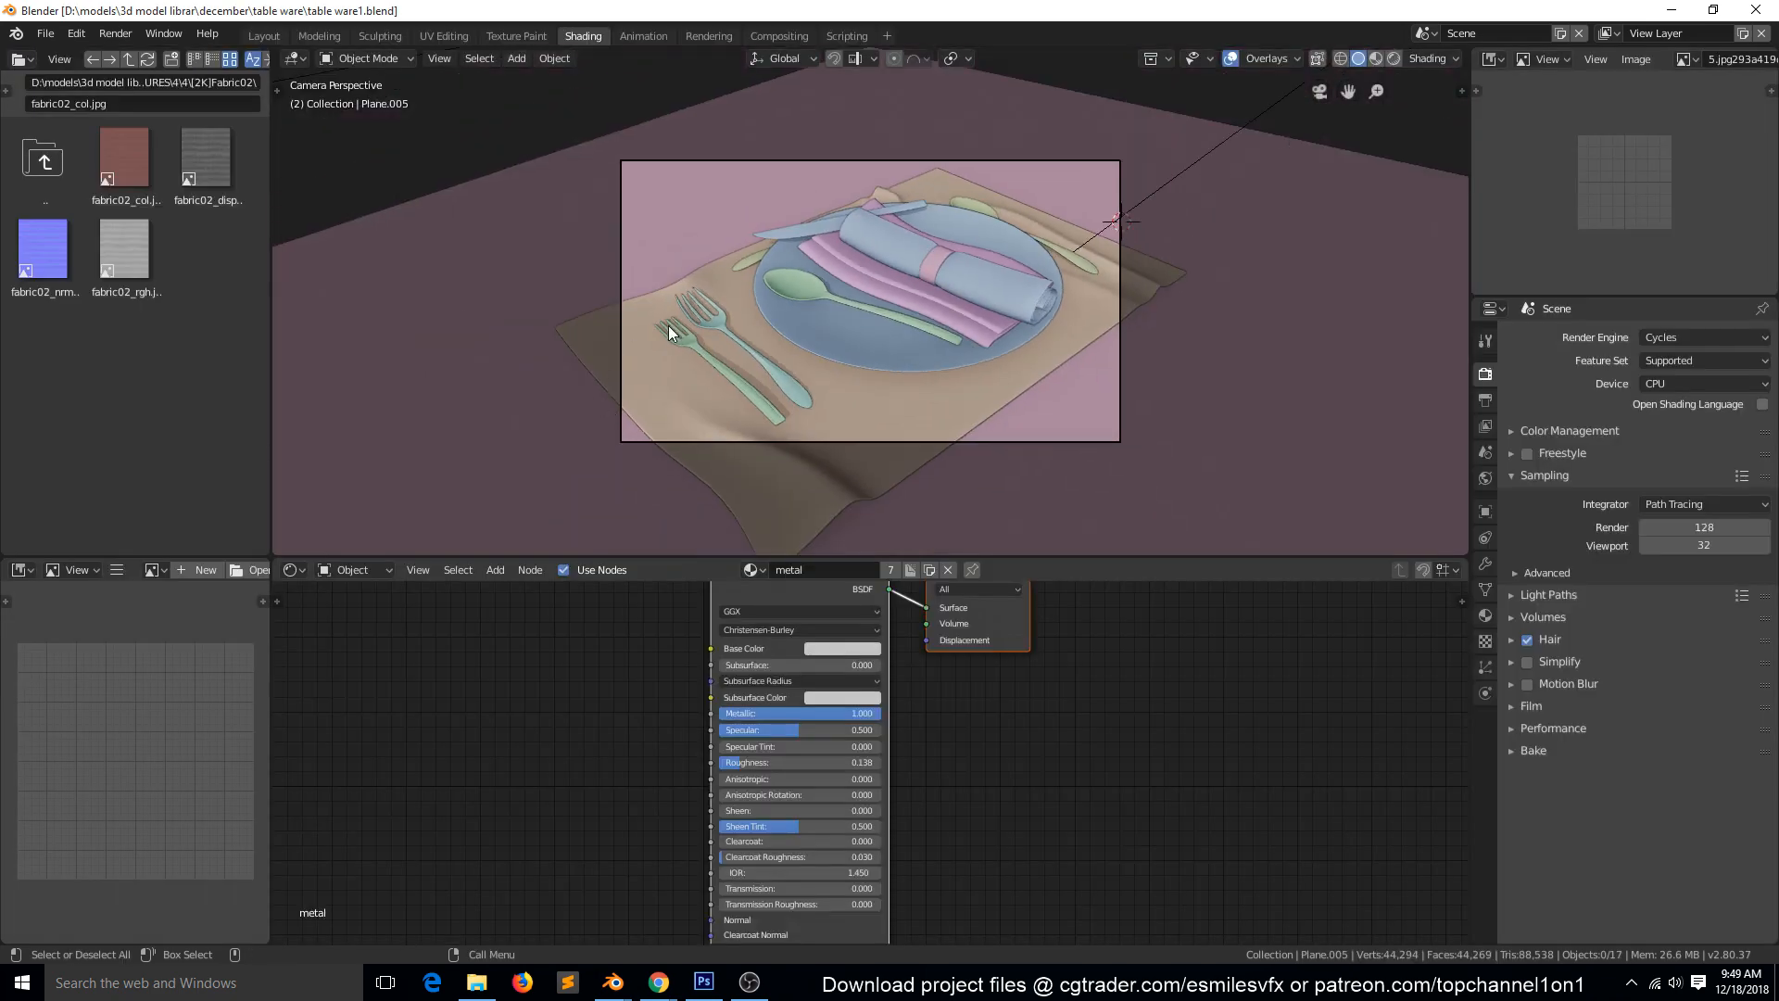
pyautogui.moveTo(669, 325); pyautogui.dragTo(435, 326, button='middle')
pyautogui.scroll(6, 636, 234)
pyautogui.scroll(-5, 637, 238)
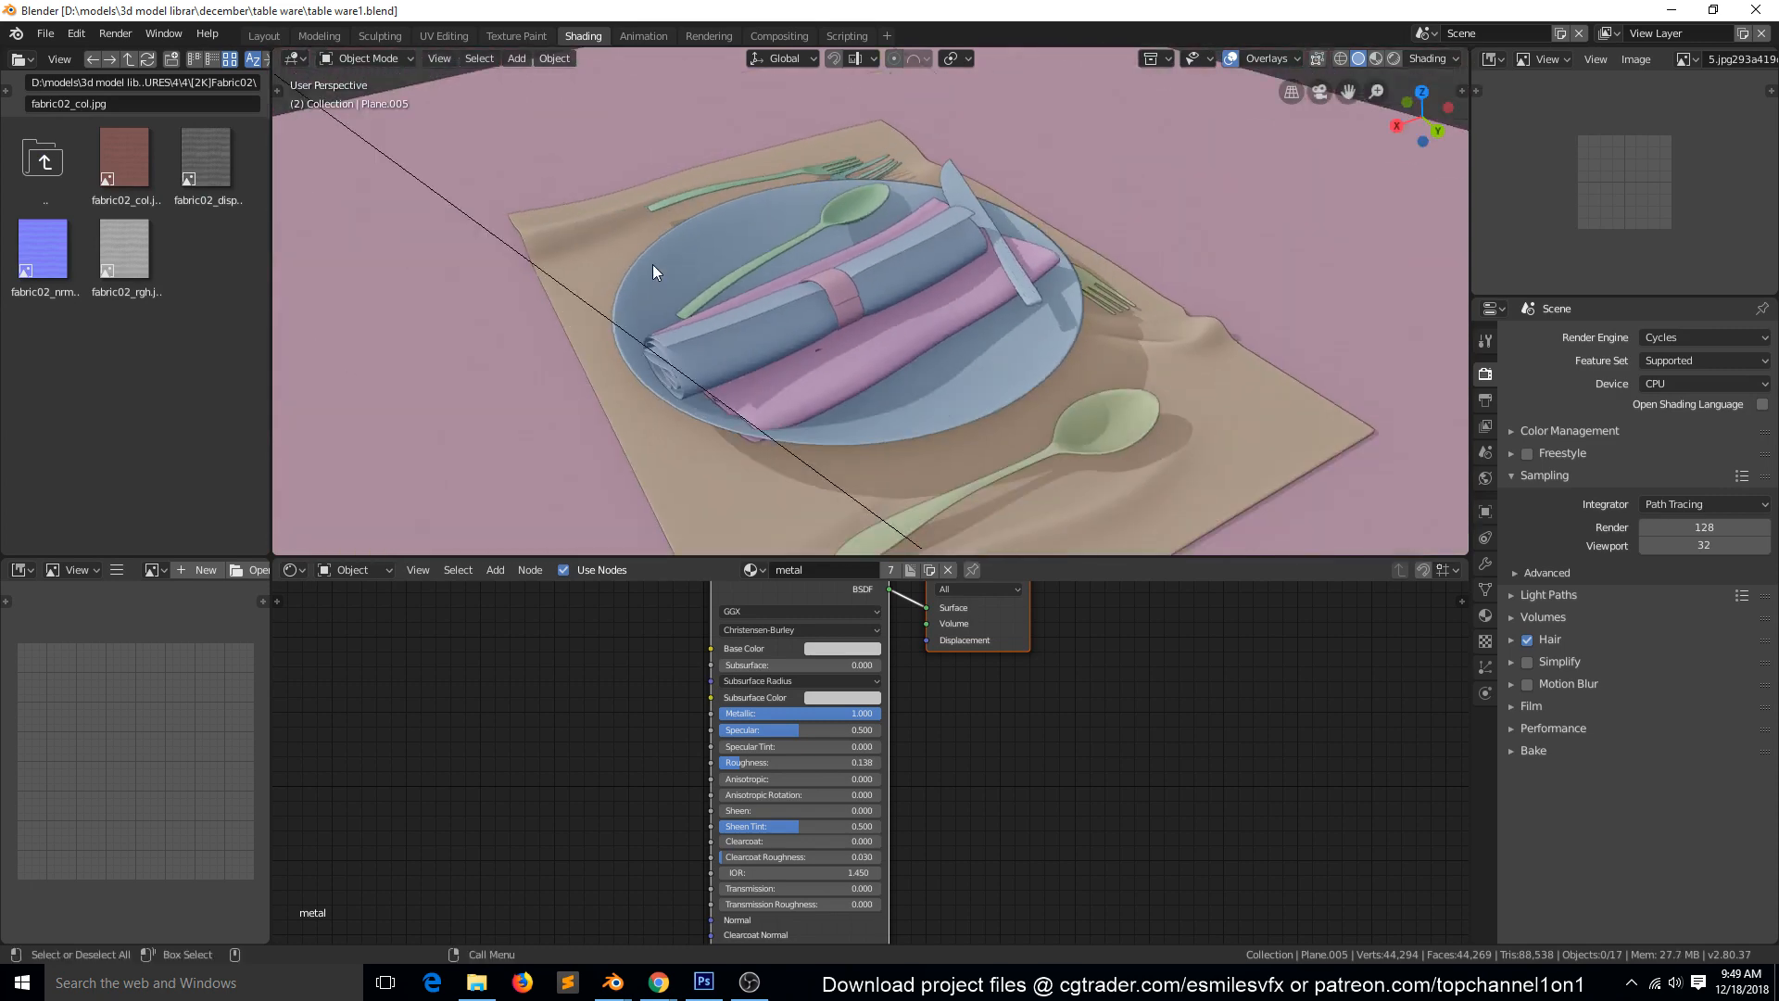
pyautogui.moveTo(652, 264); pyautogui.dragTo(763, 321, button='middle')
pyautogui.click(686, 191)
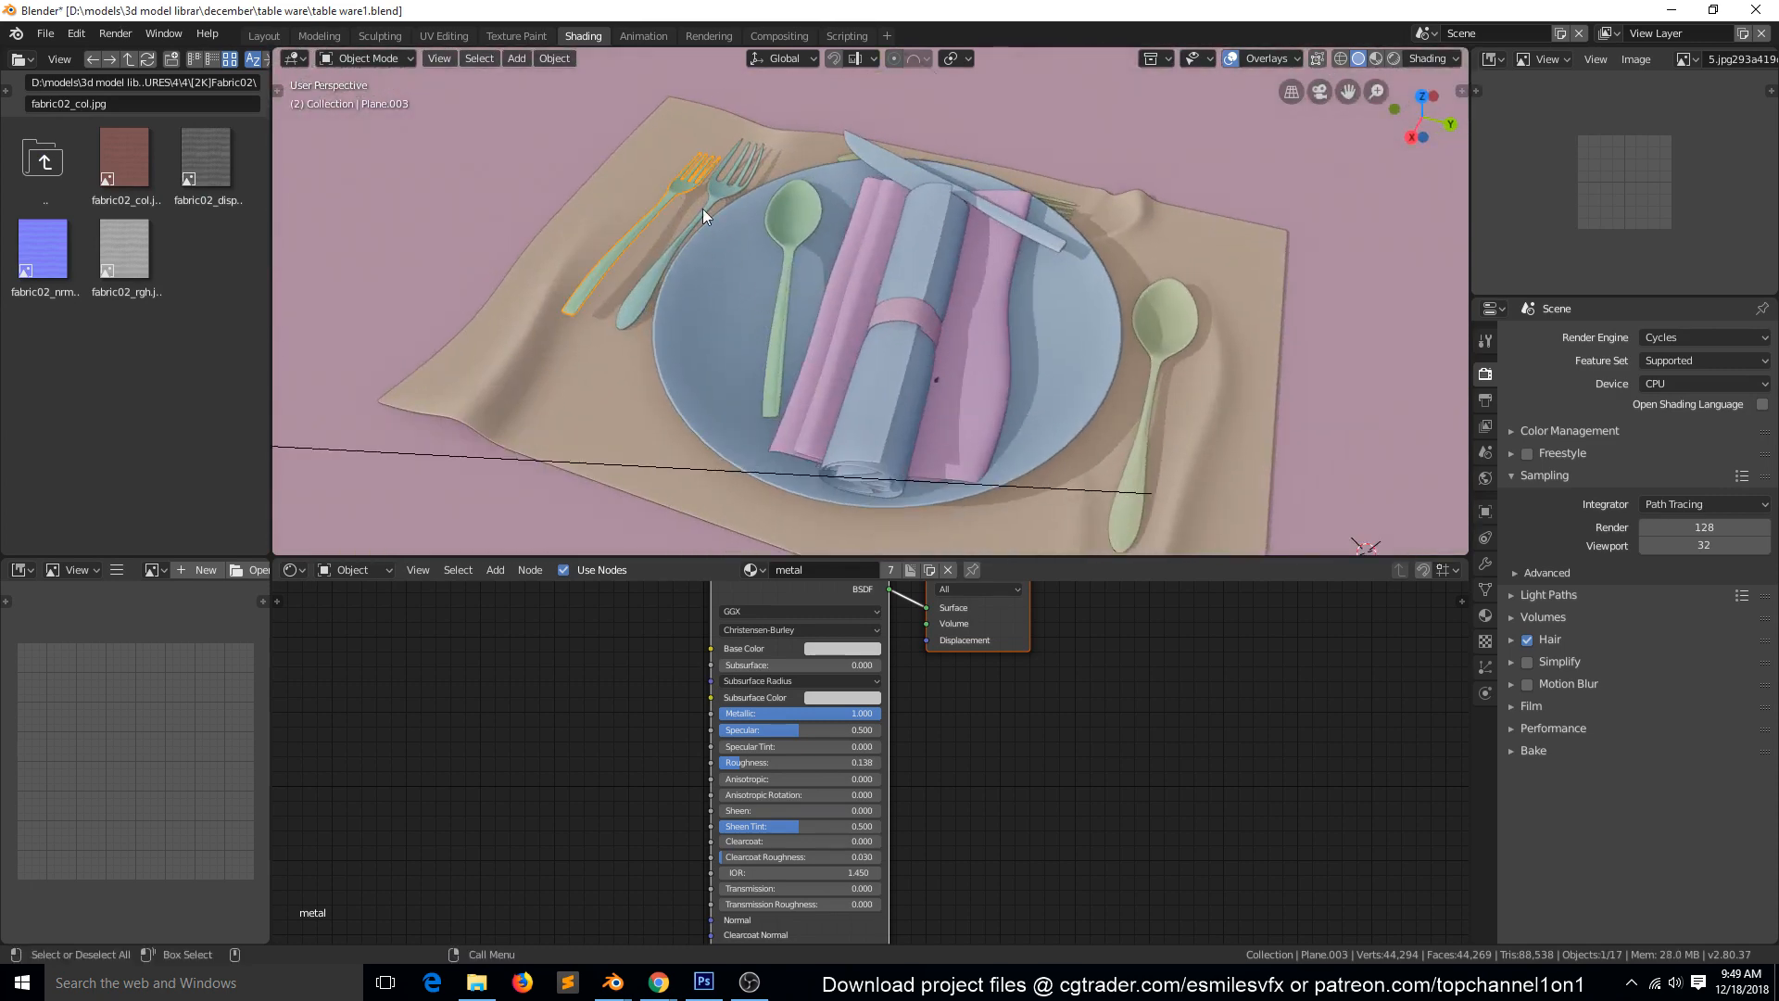
pyautogui.keyDown('shift'); pyautogui.click(720, 281); pyautogui.keyUp('shift')
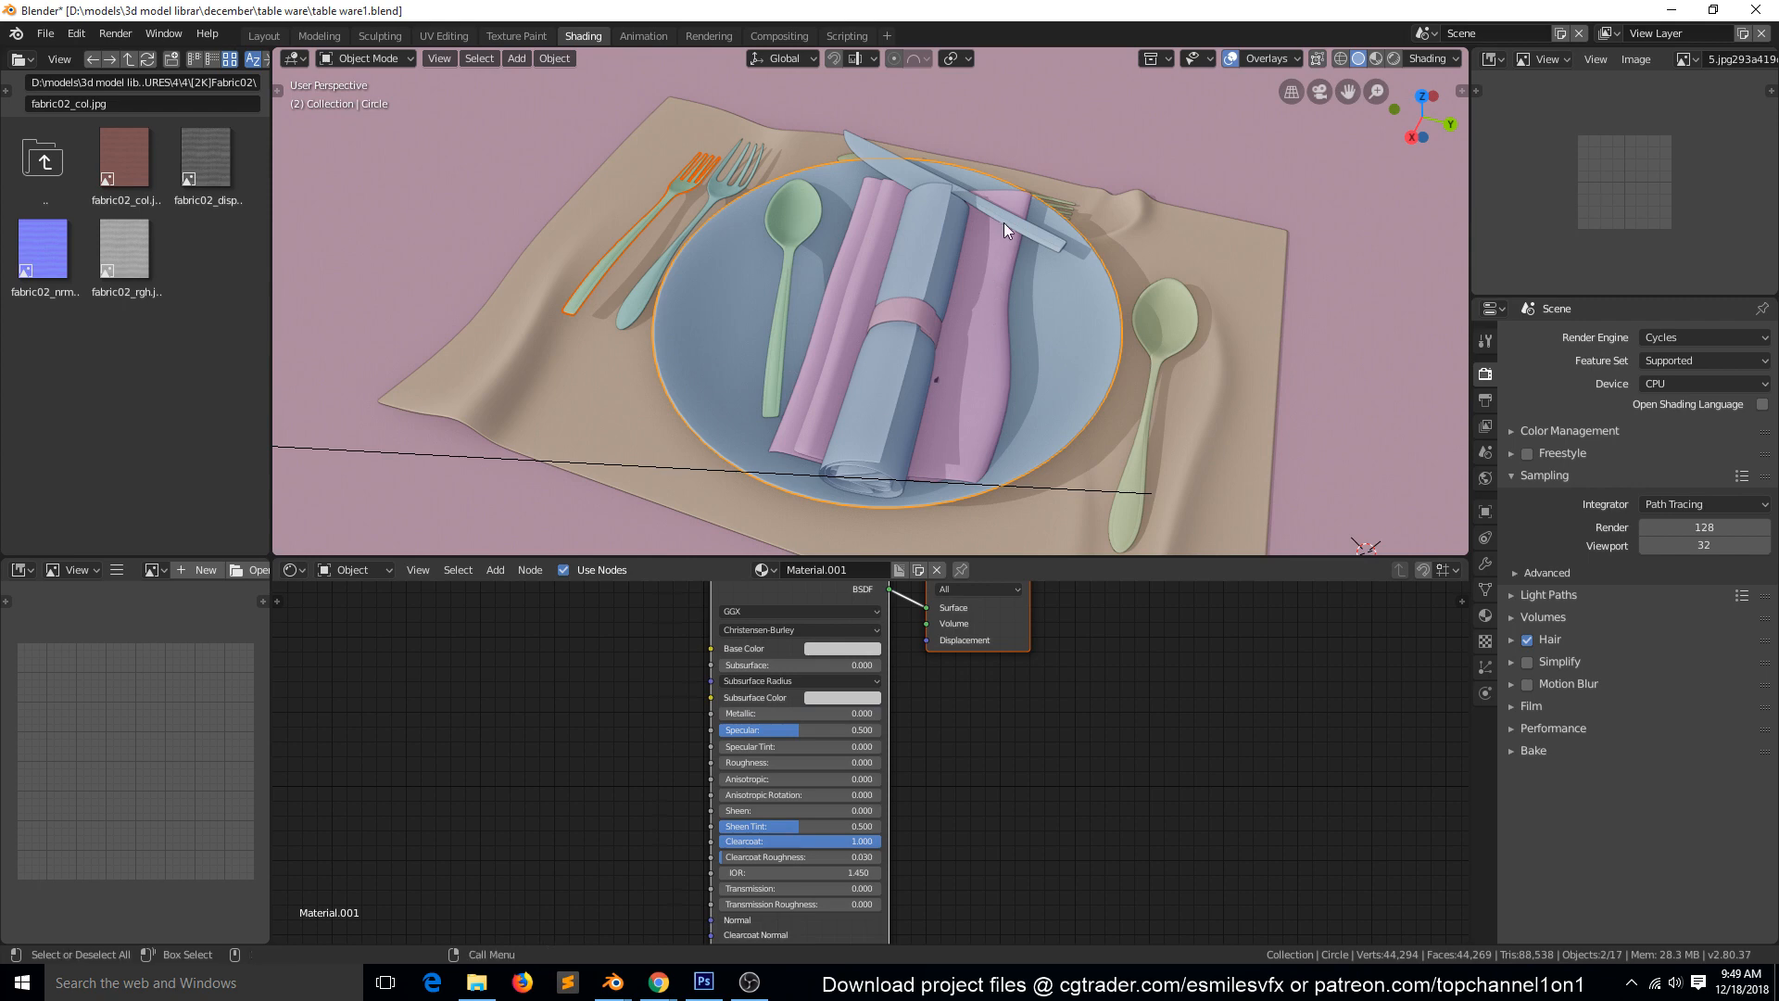
pyautogui.keyDown('shift'); pyautogui.click(914, 183); pyautogui.keyUp('shift')
# Add the cloth placemat and the large table plane to the selection, and copy all selected objects.
pyautogui.scroll(-2, 984, 361)
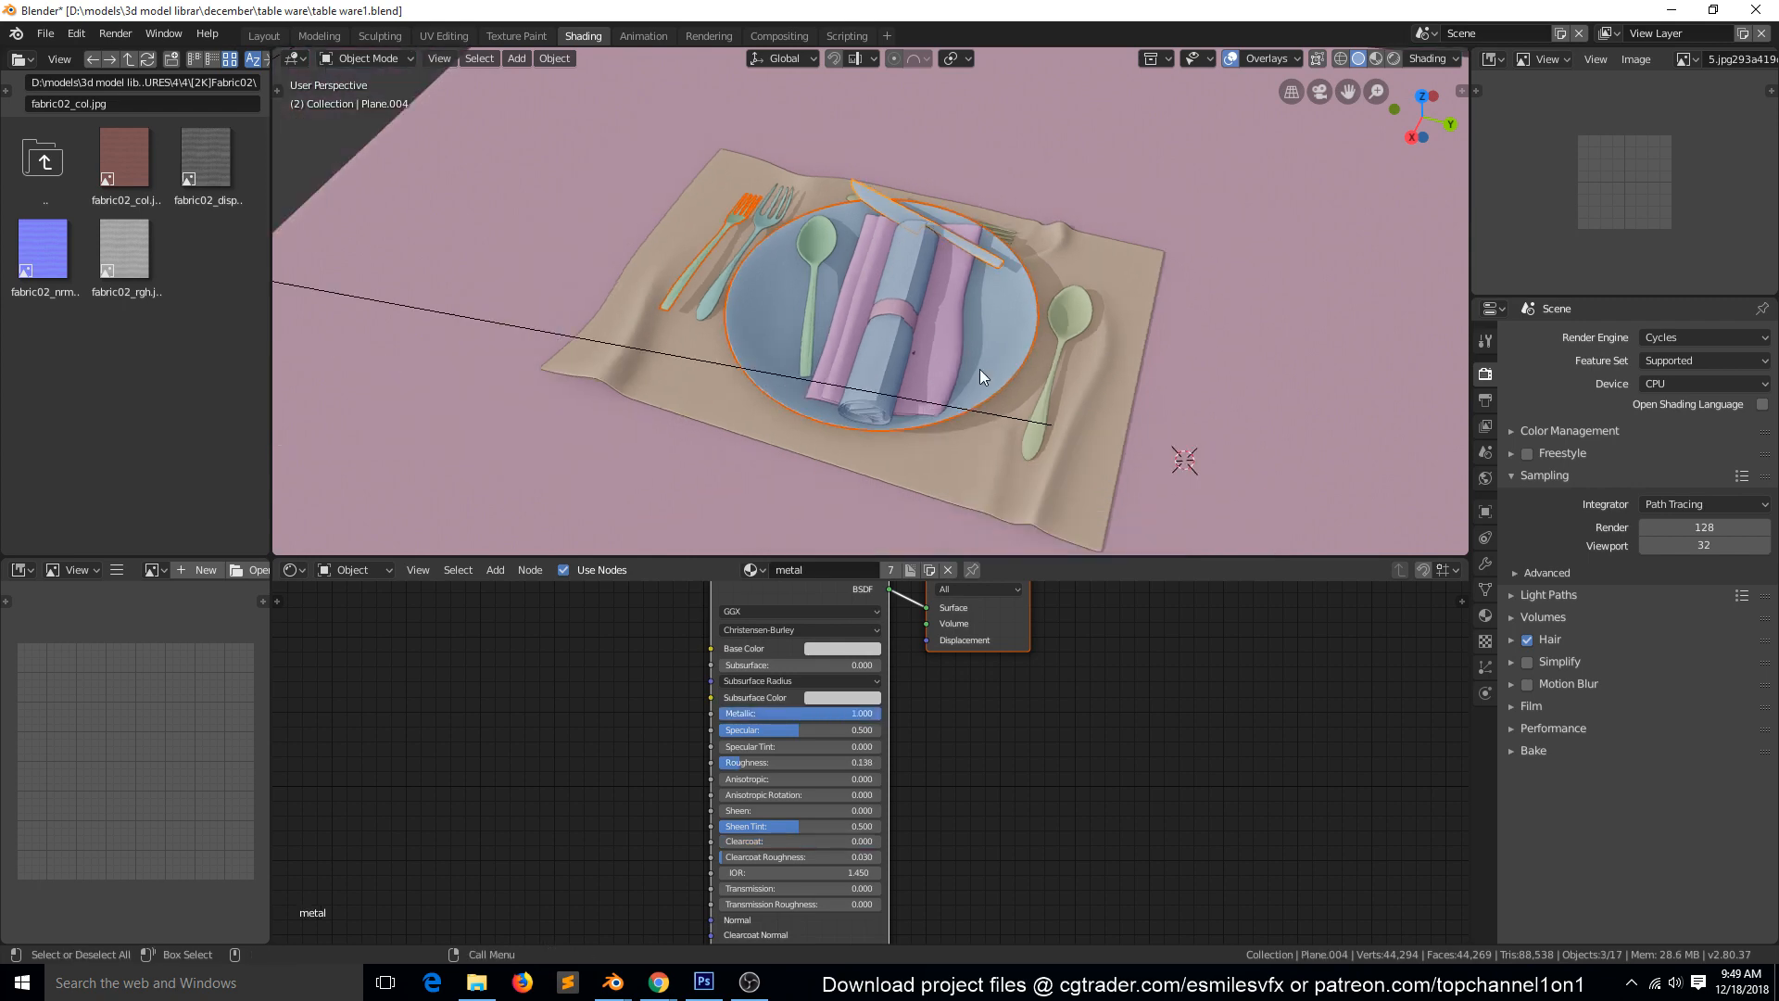
pyautogui.keyDown('shift'); pyautogui.click(1085, 276); pyautogui.keyUp('shift')
pyautogui.scroll(-5, 724, 306)
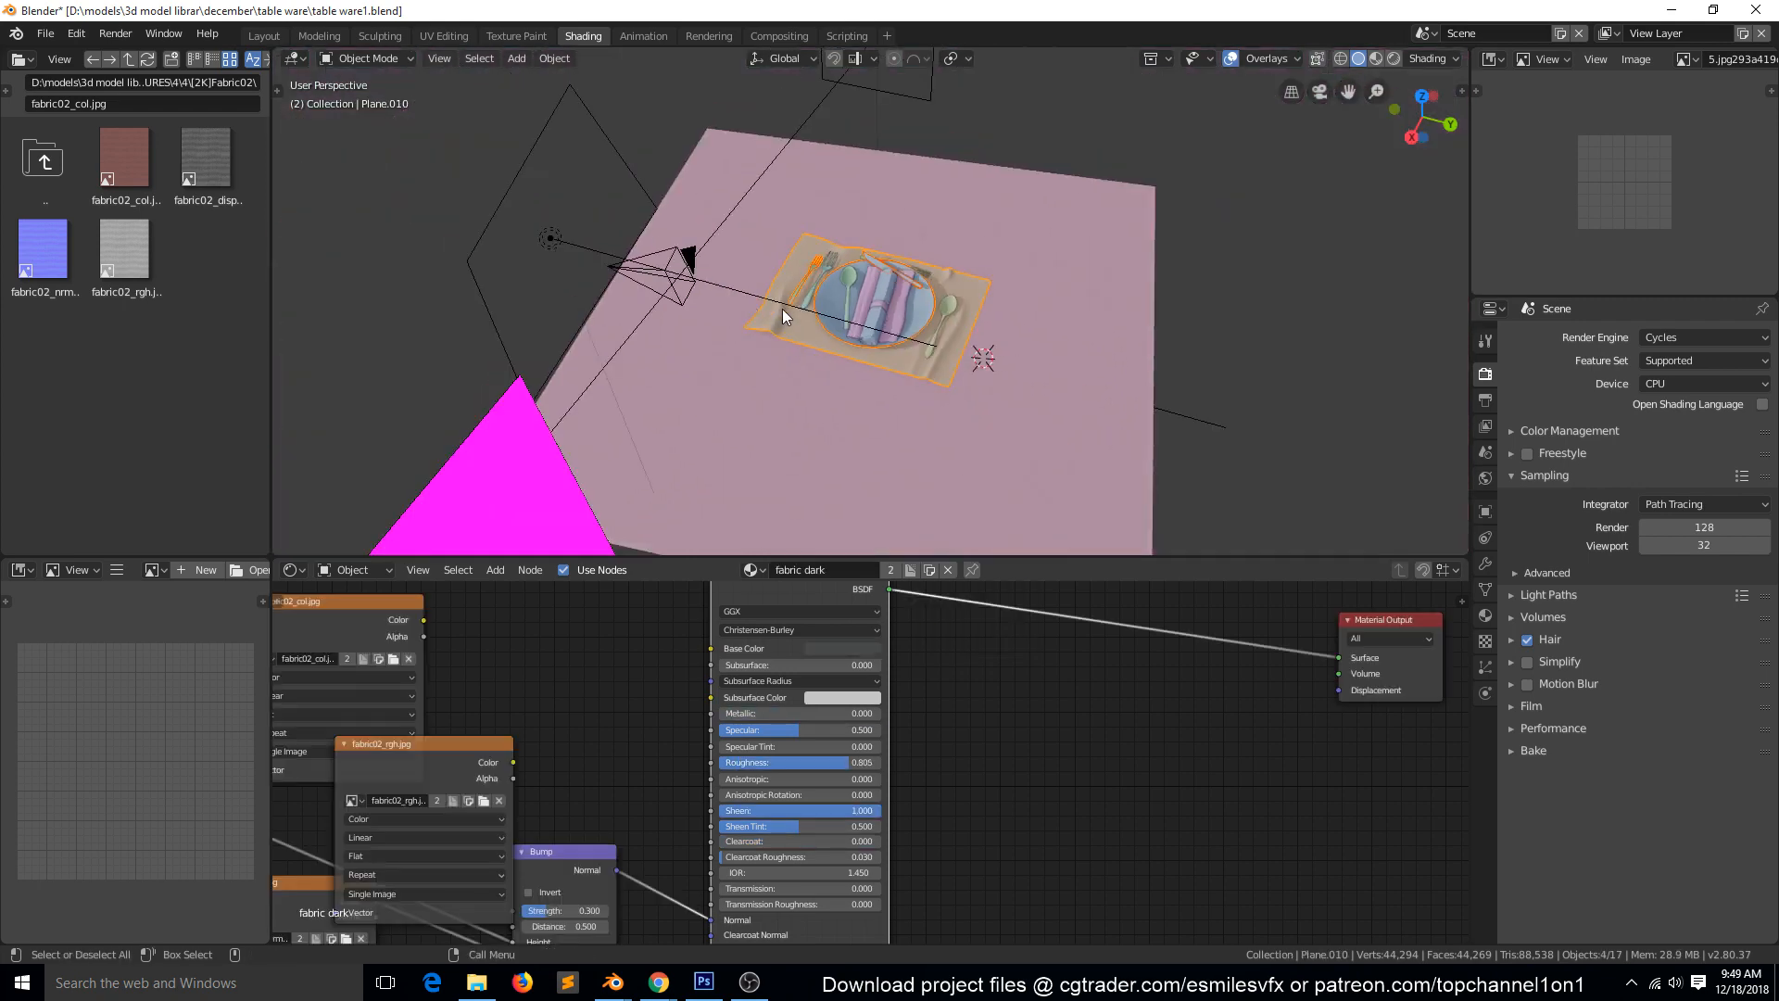
pyautogui.scroll(-2, 782, 309)
pyautogui.keyDown('shift'); pyautogui.click(1027, 352); pyautogui.keyUp('shift')
pyautogui.scroll(-2, 1019, 365)
pyautogui.moveTo(1019, 365); pyautogui.dragTo(852, 298, button='middle')
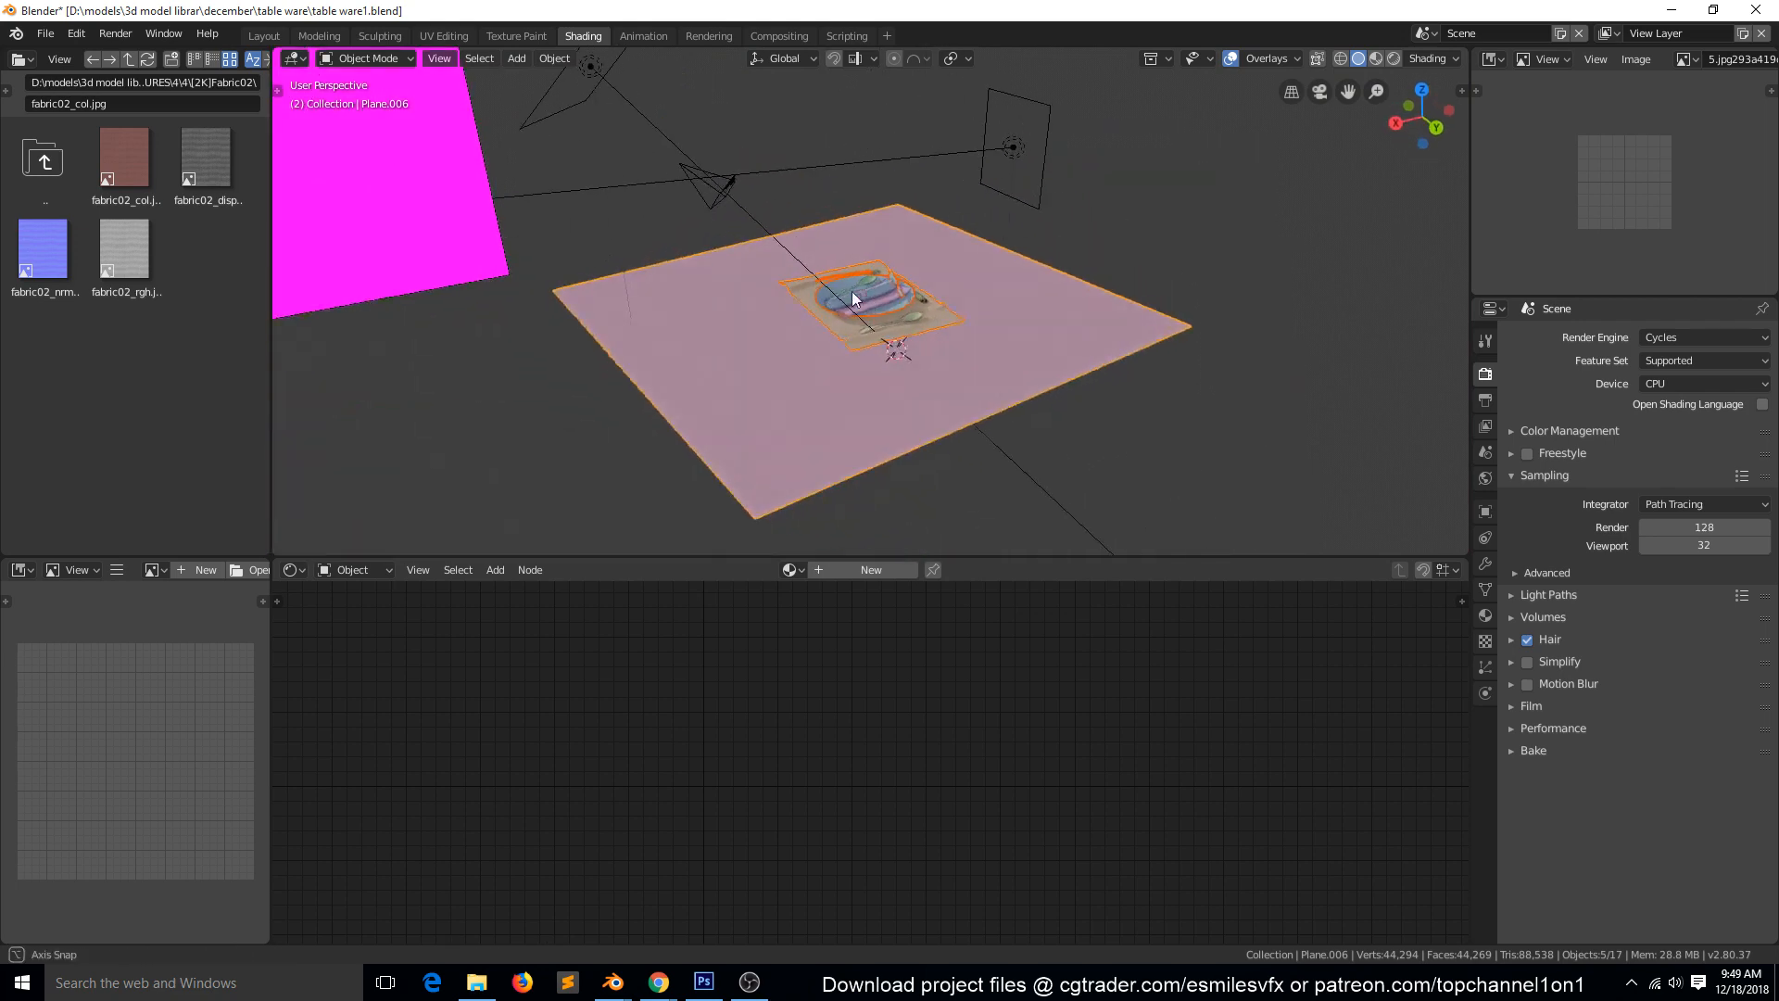
pyautogui.scroll(4, 1042, 379)
pyautogui.moveTo(1042, 380); pyautogui.dragTo(1021, 324, button='middle')
pyautogui.hotkey('ctrl', 'c')
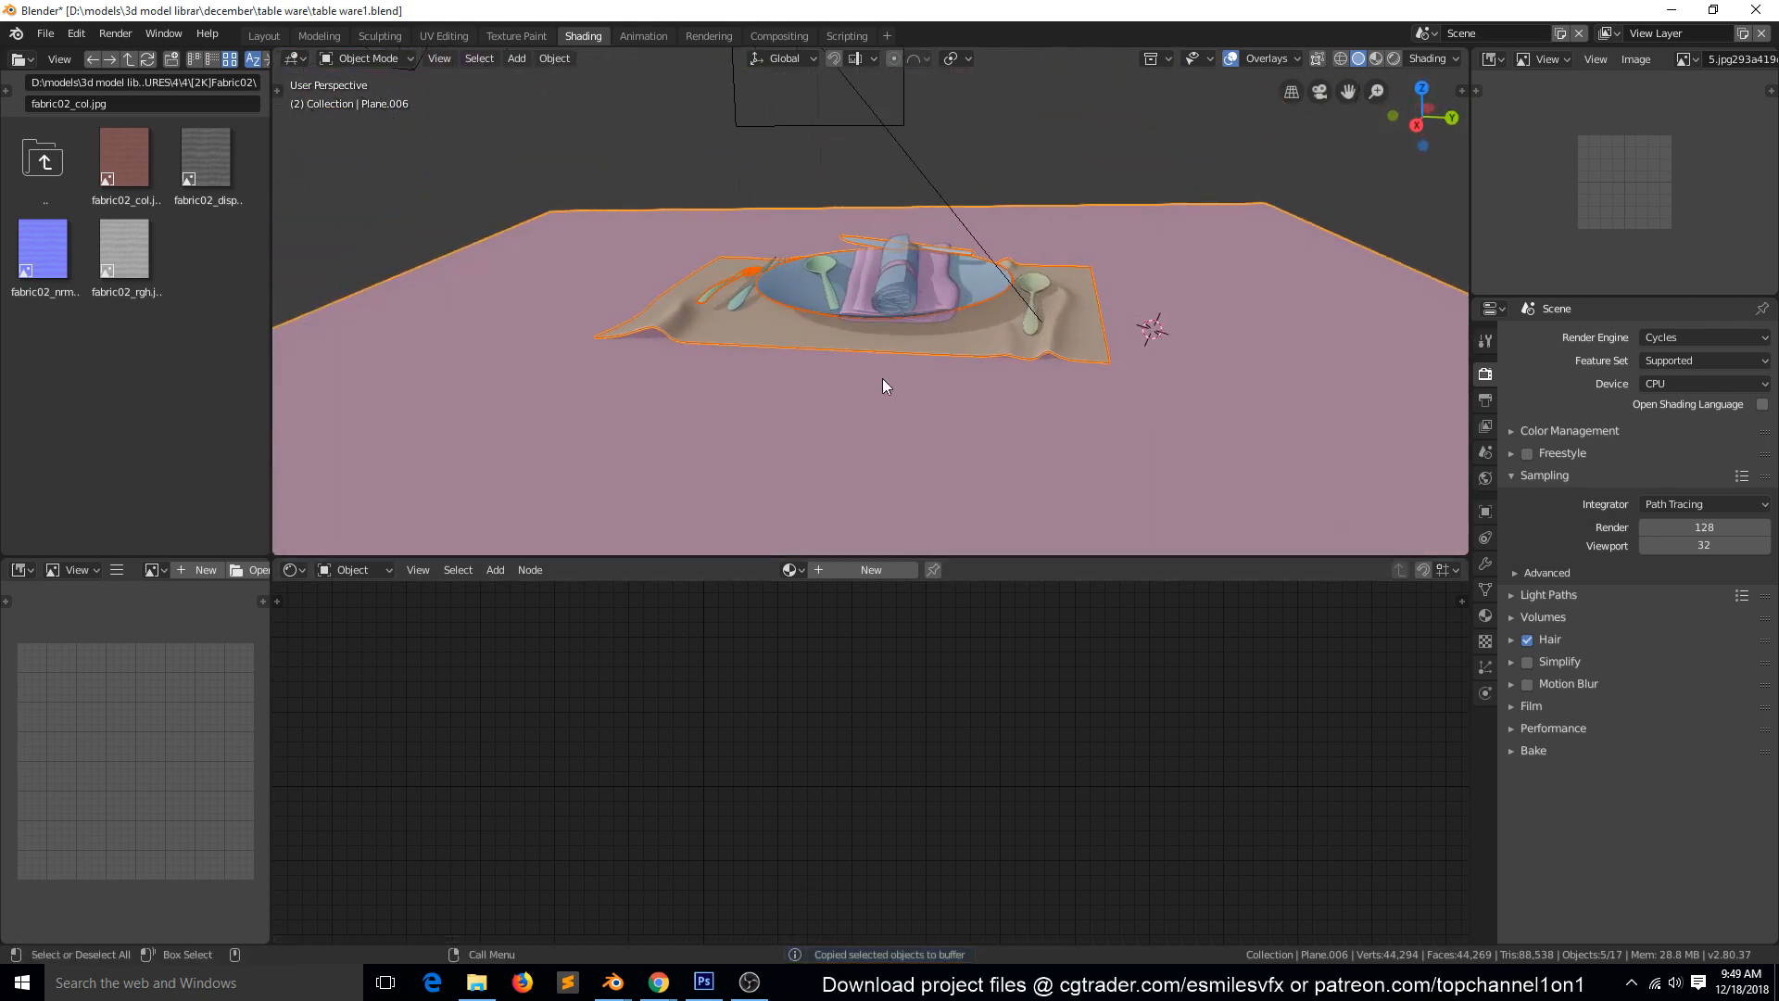
# Return to the spaghetti scene's Blender window and delete the noodle curve together with the old plate.
pyautogui.moveTo(882, 385); pyautogui.dragTo(959, 436, button='middle')
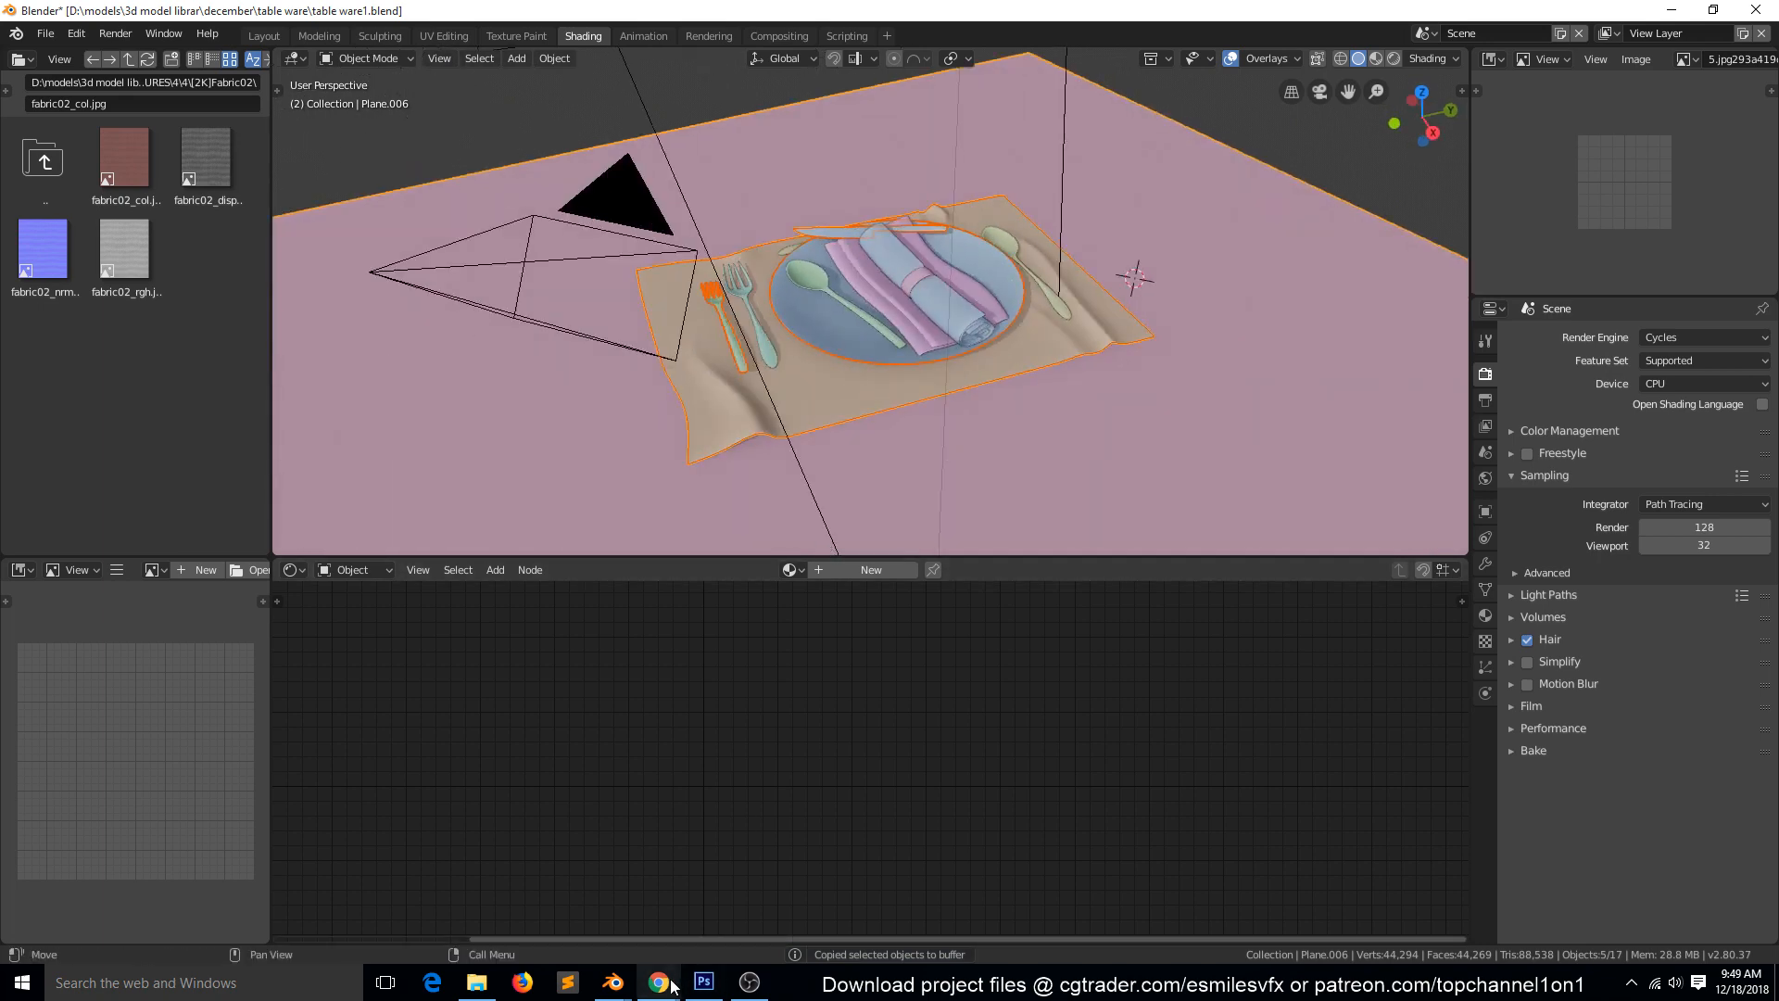
pyautogui.moveTo(613, 982)
pyautogui.click(556, 912)
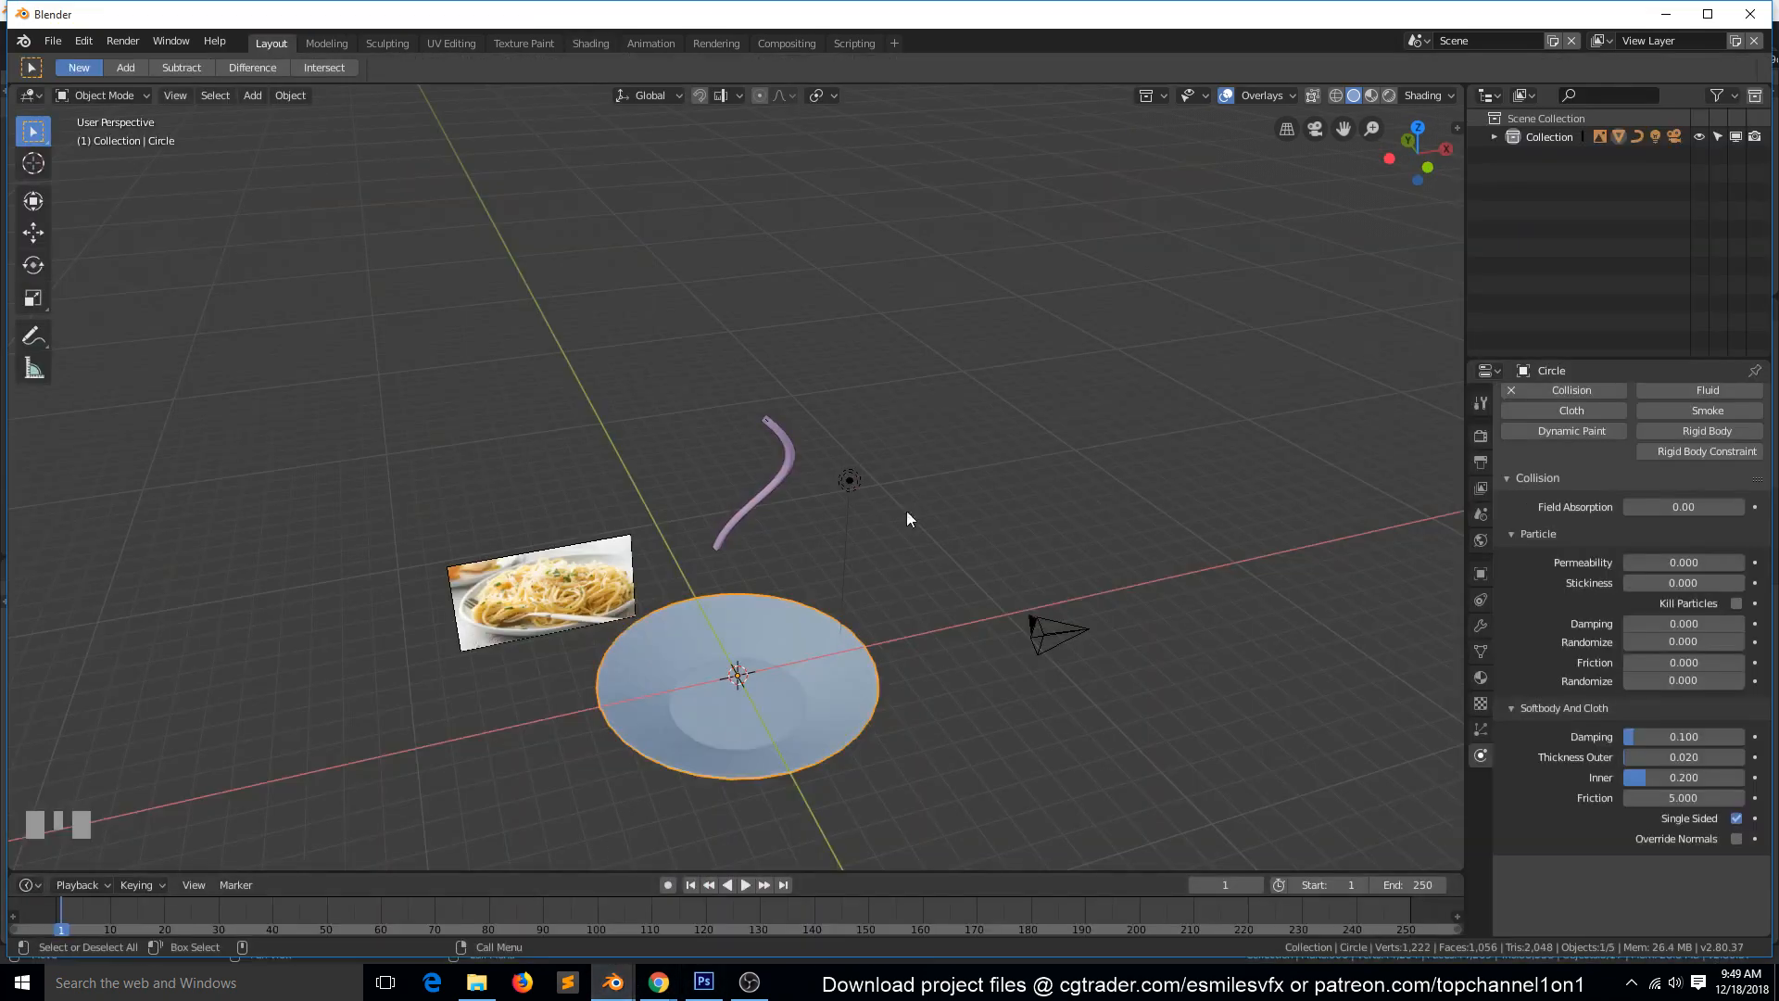
pyautogui.keyDown('shift'); pyautogui.click(763, 498); pyautogui.keyUp('shift')
pyautogui.press('x')
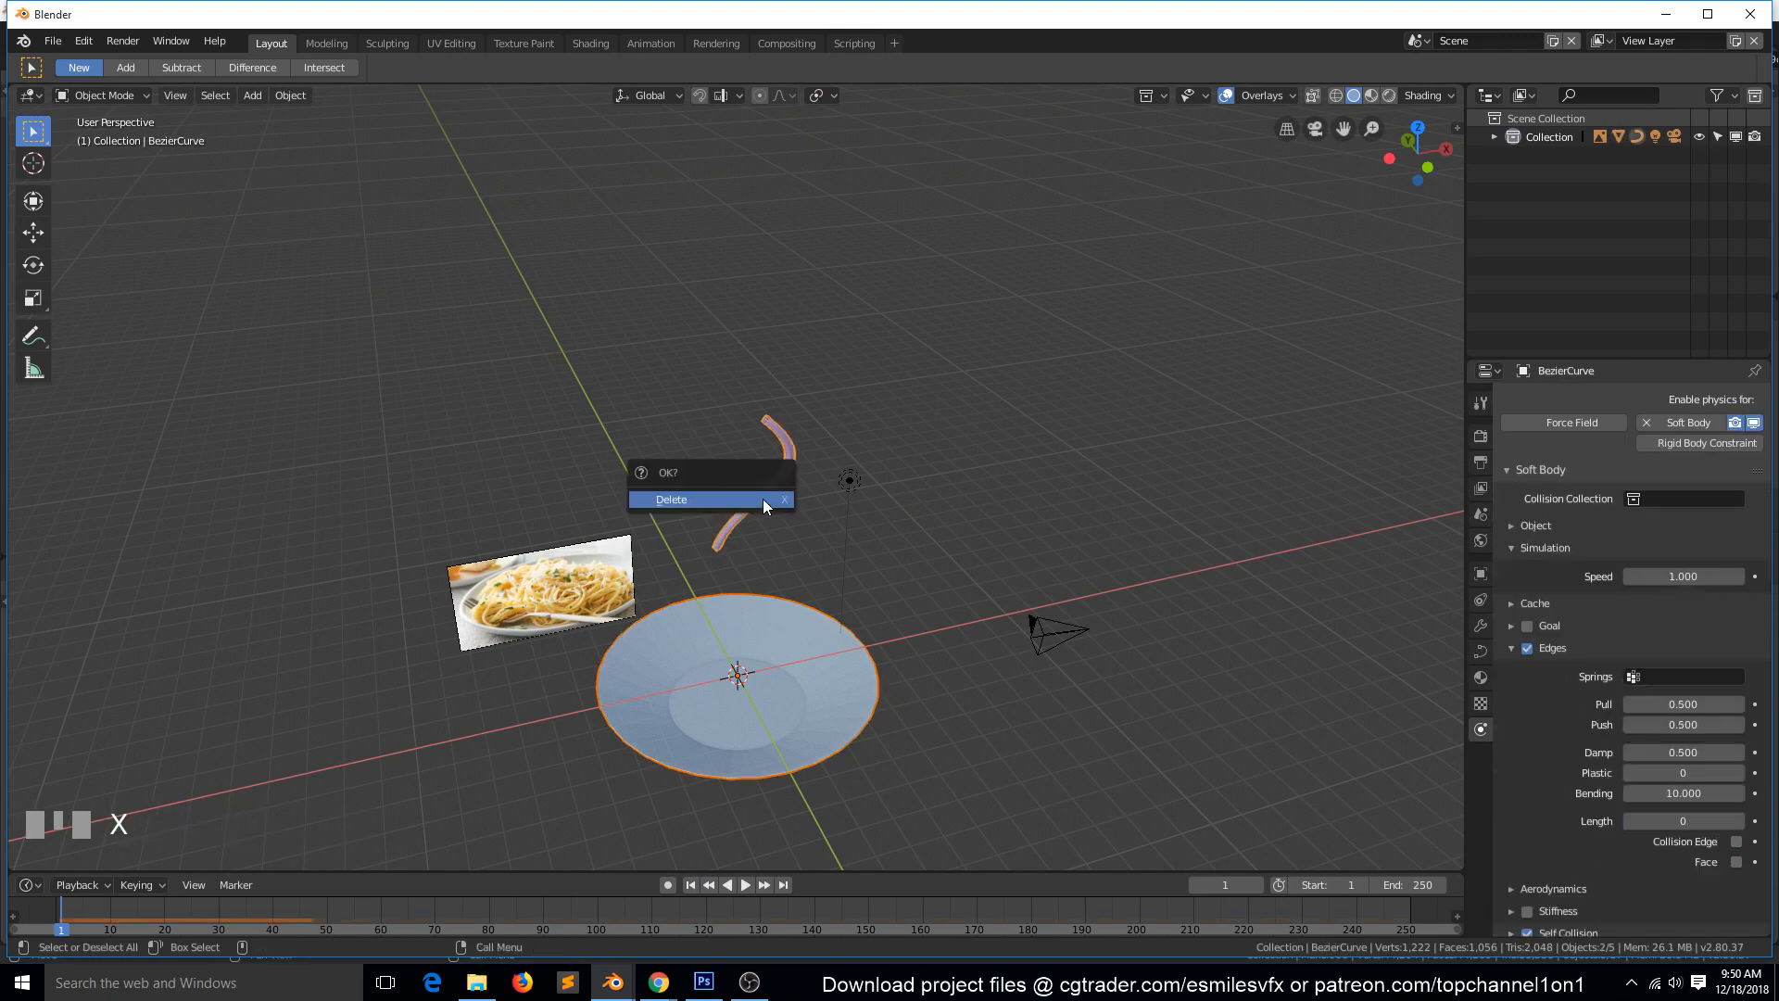
pyautogui.click(763, 498)
# Paste the copied tableware objects into the spaghetti scene, deselect them and select the spaghetti reference image.
pyautogui.press('KP_7')
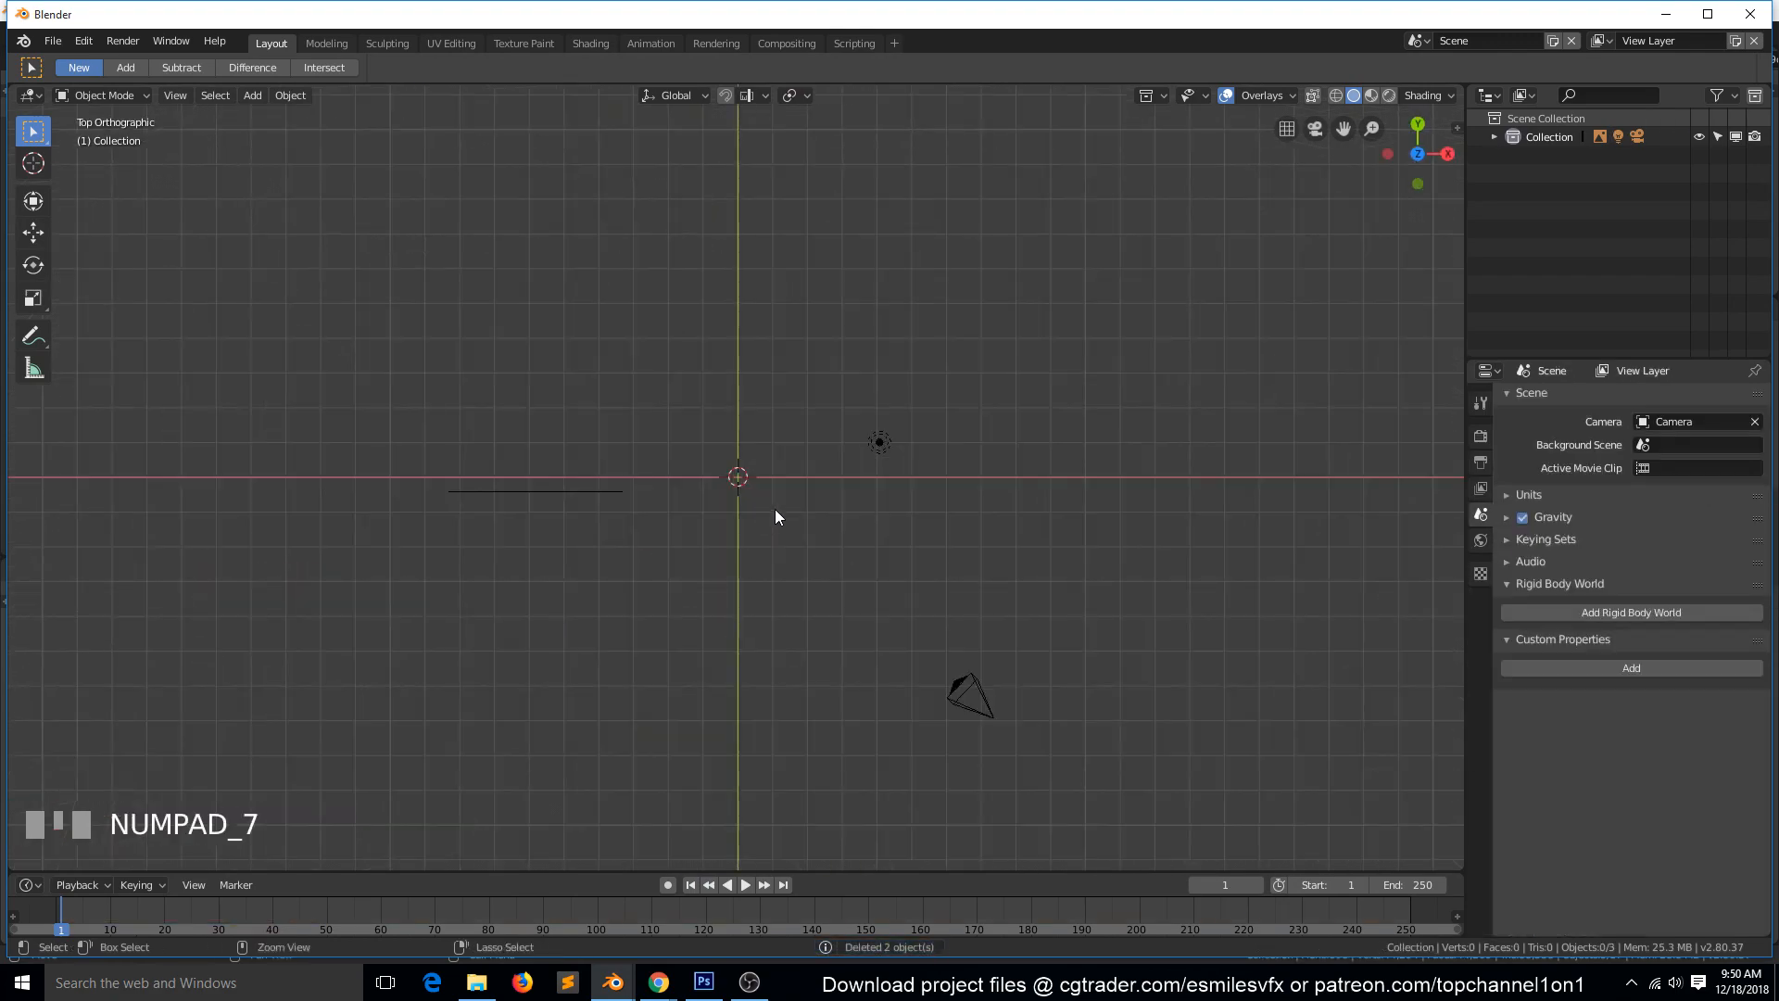
pyautogui.hotkey('ctrl', 'v')
pyautogui.moveTo(816, 644); pyautogui.dragTo(851, 475, button='middle')
pyautogui.press('a')
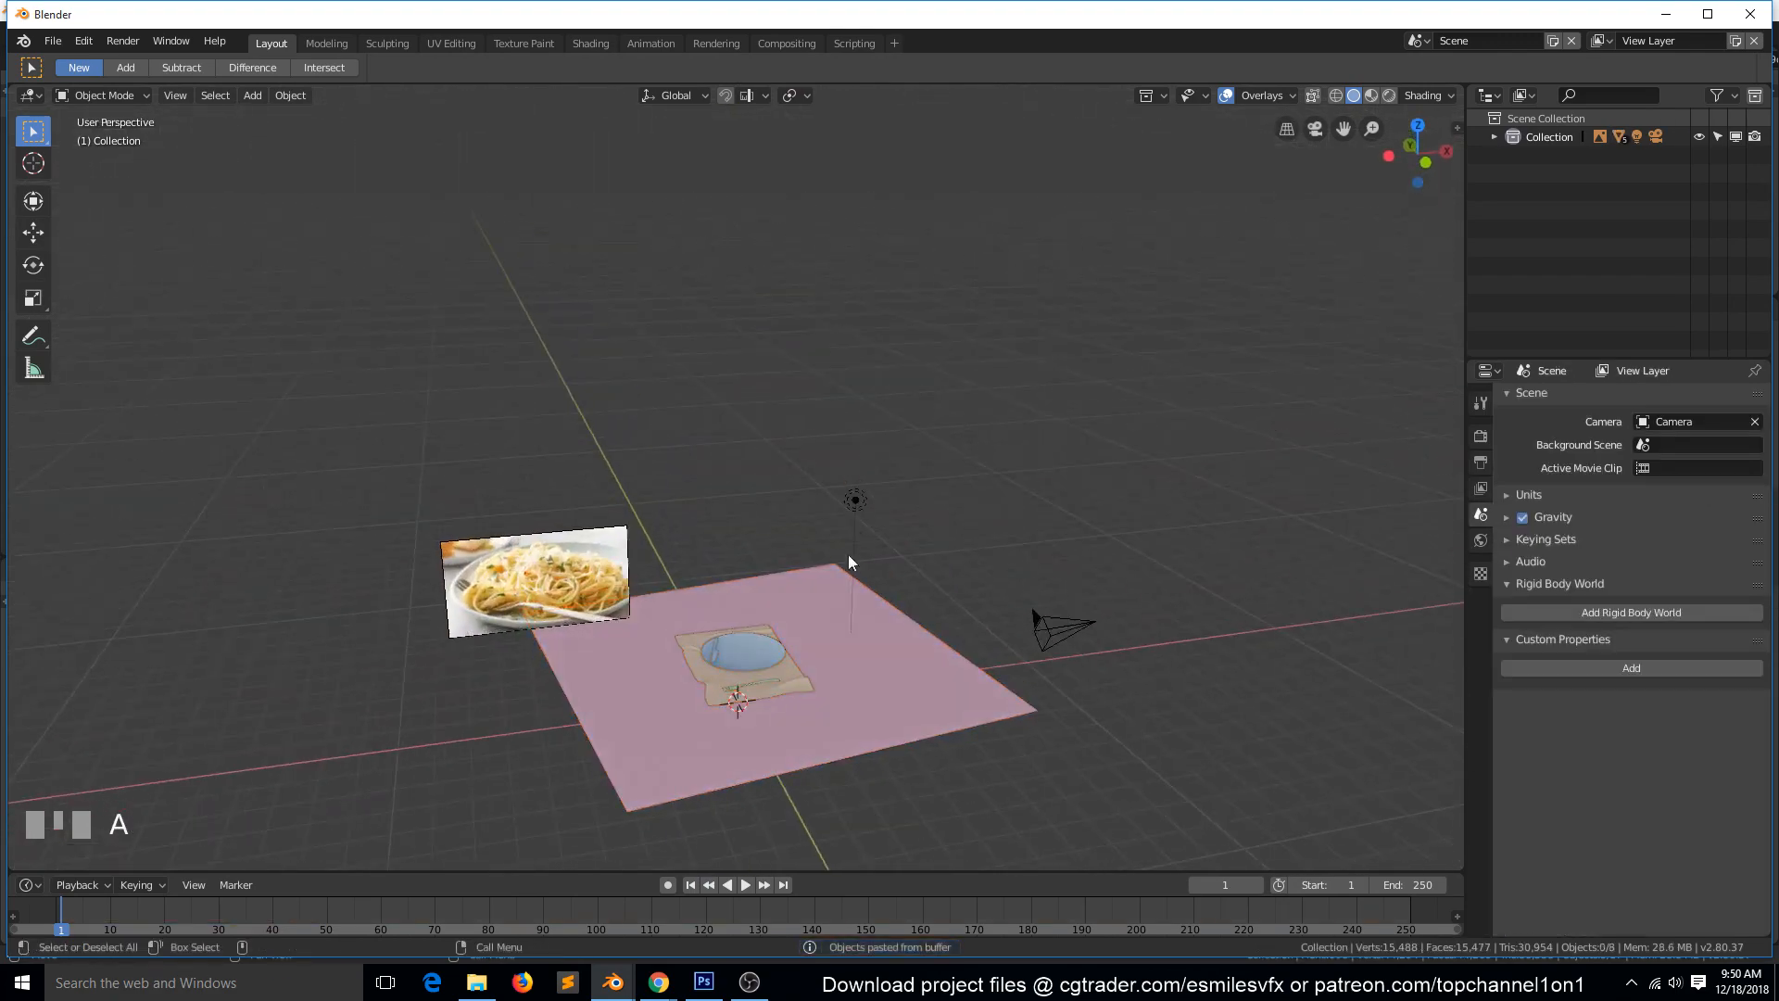
pyautogui.click(565, 569)
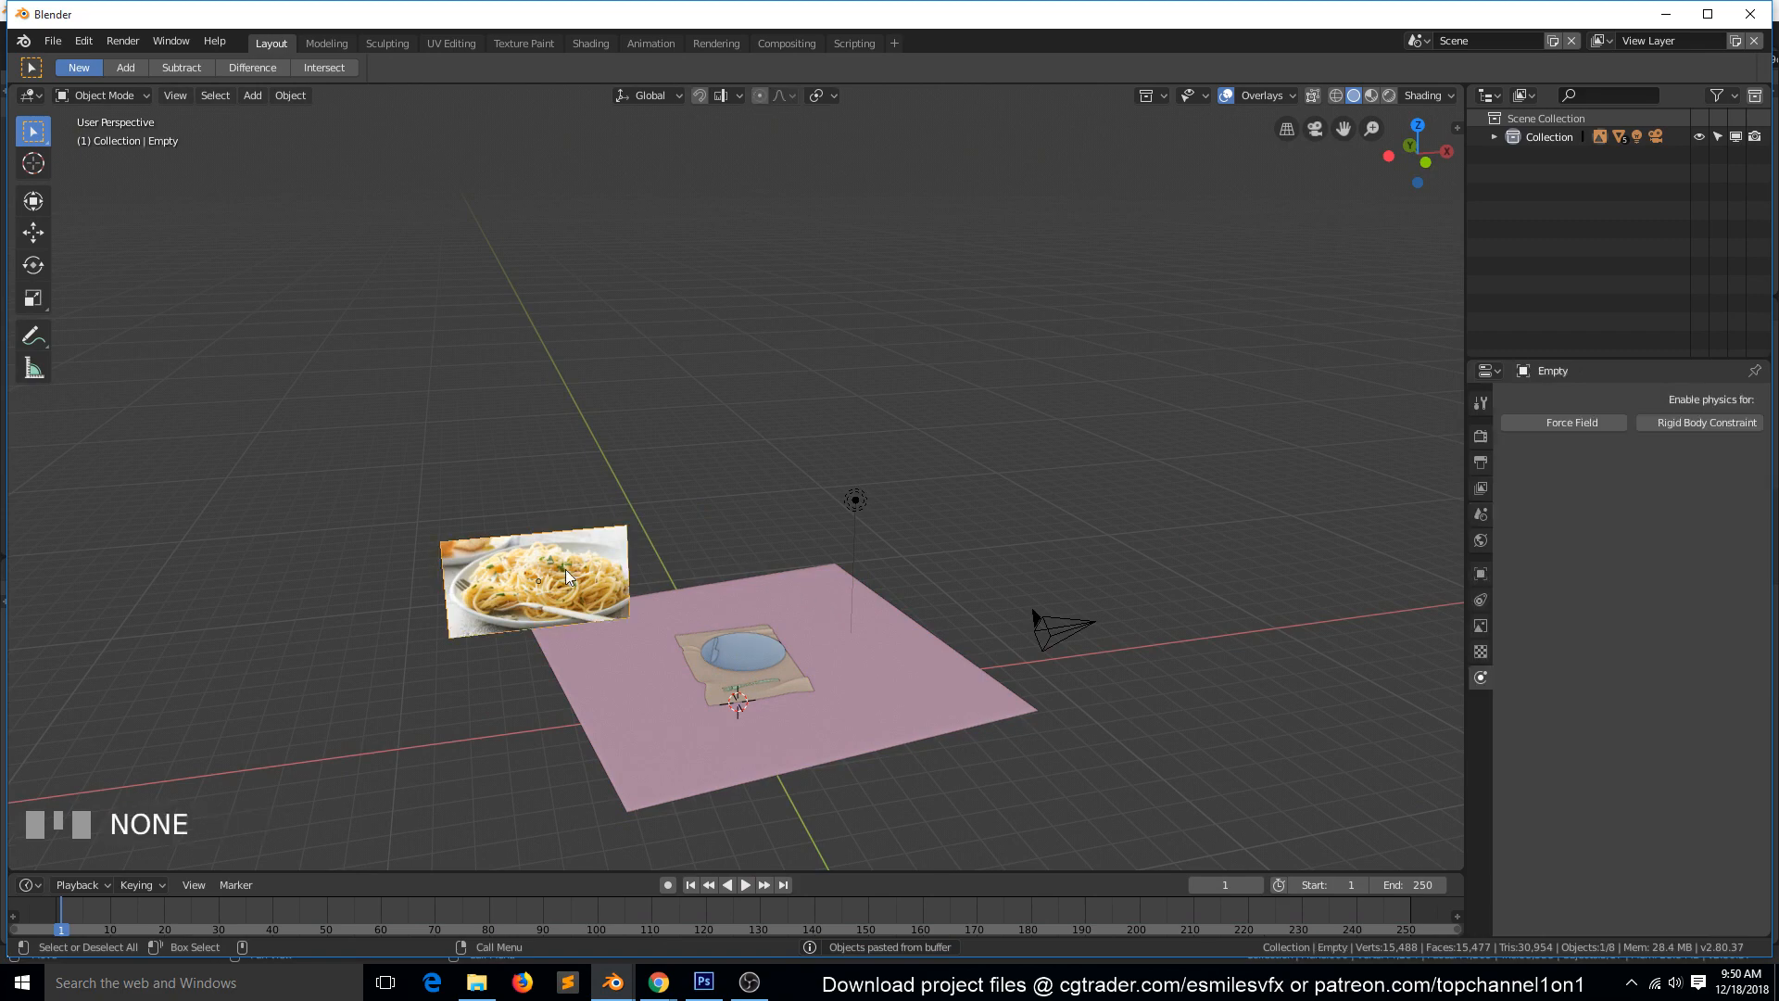
# Examine the pasted table setting's materials through the camera in LookDev shading, and return to solid shading in a free view.
pyautogui.press('KP_0')
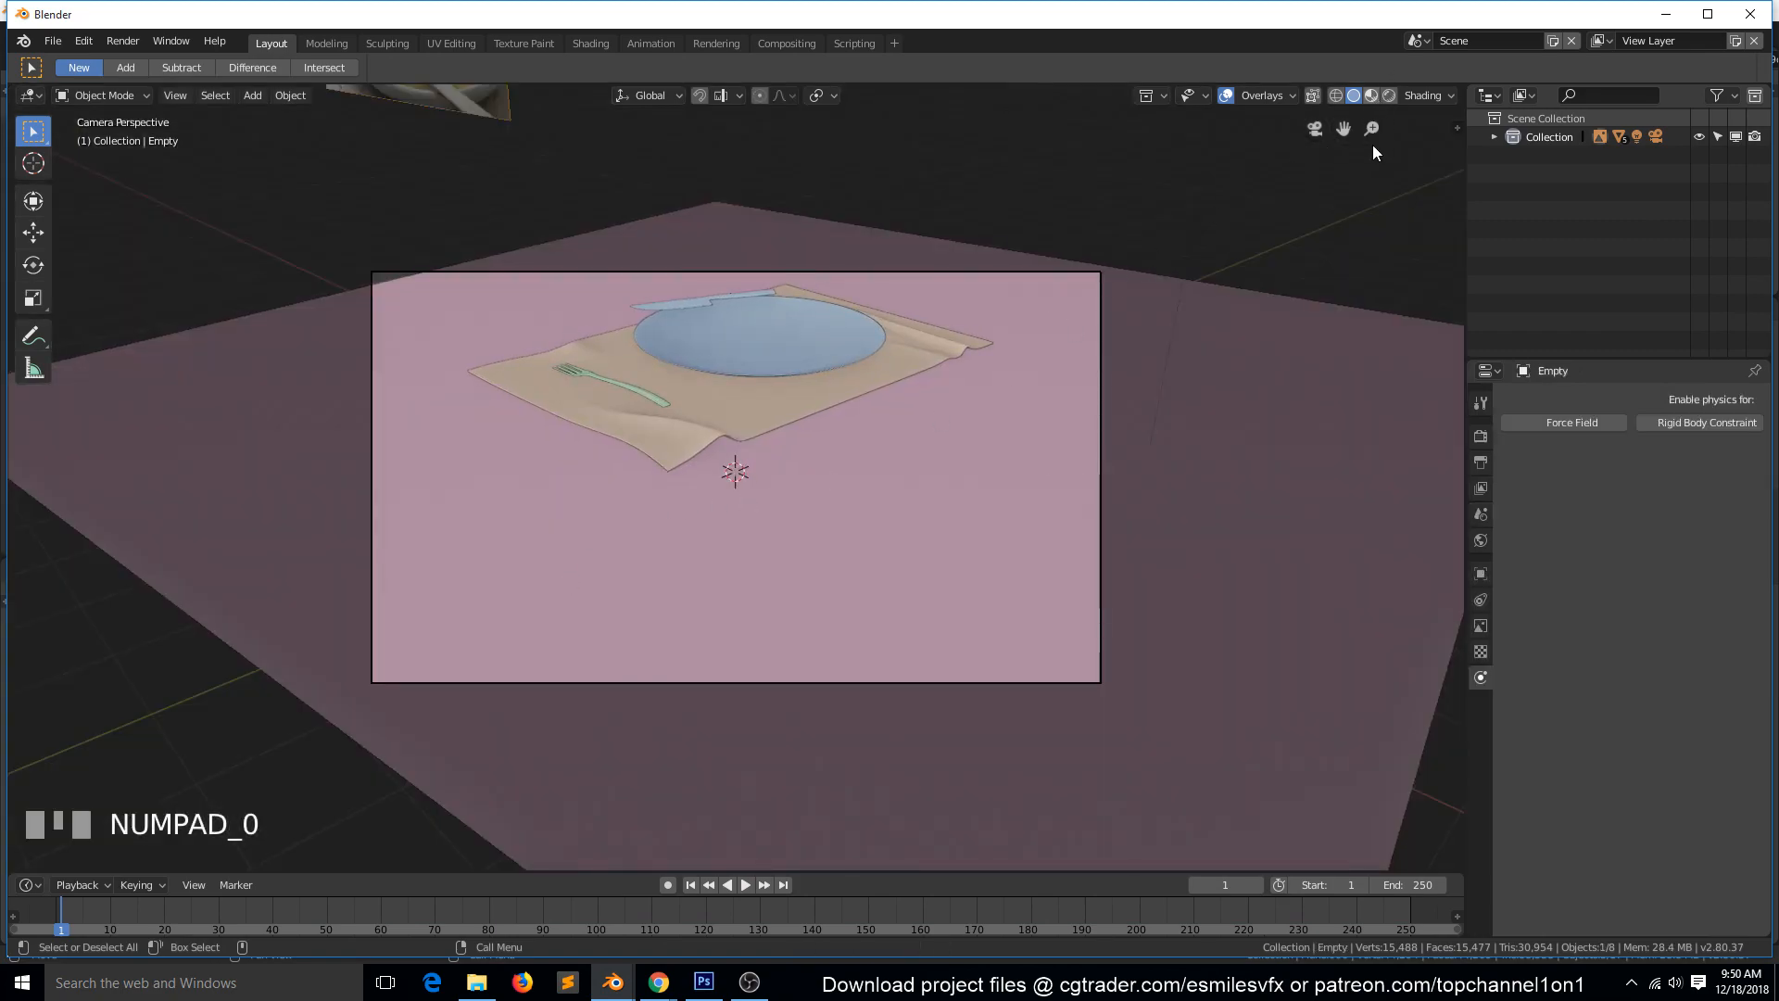
pyautogui.click(1371, 96)
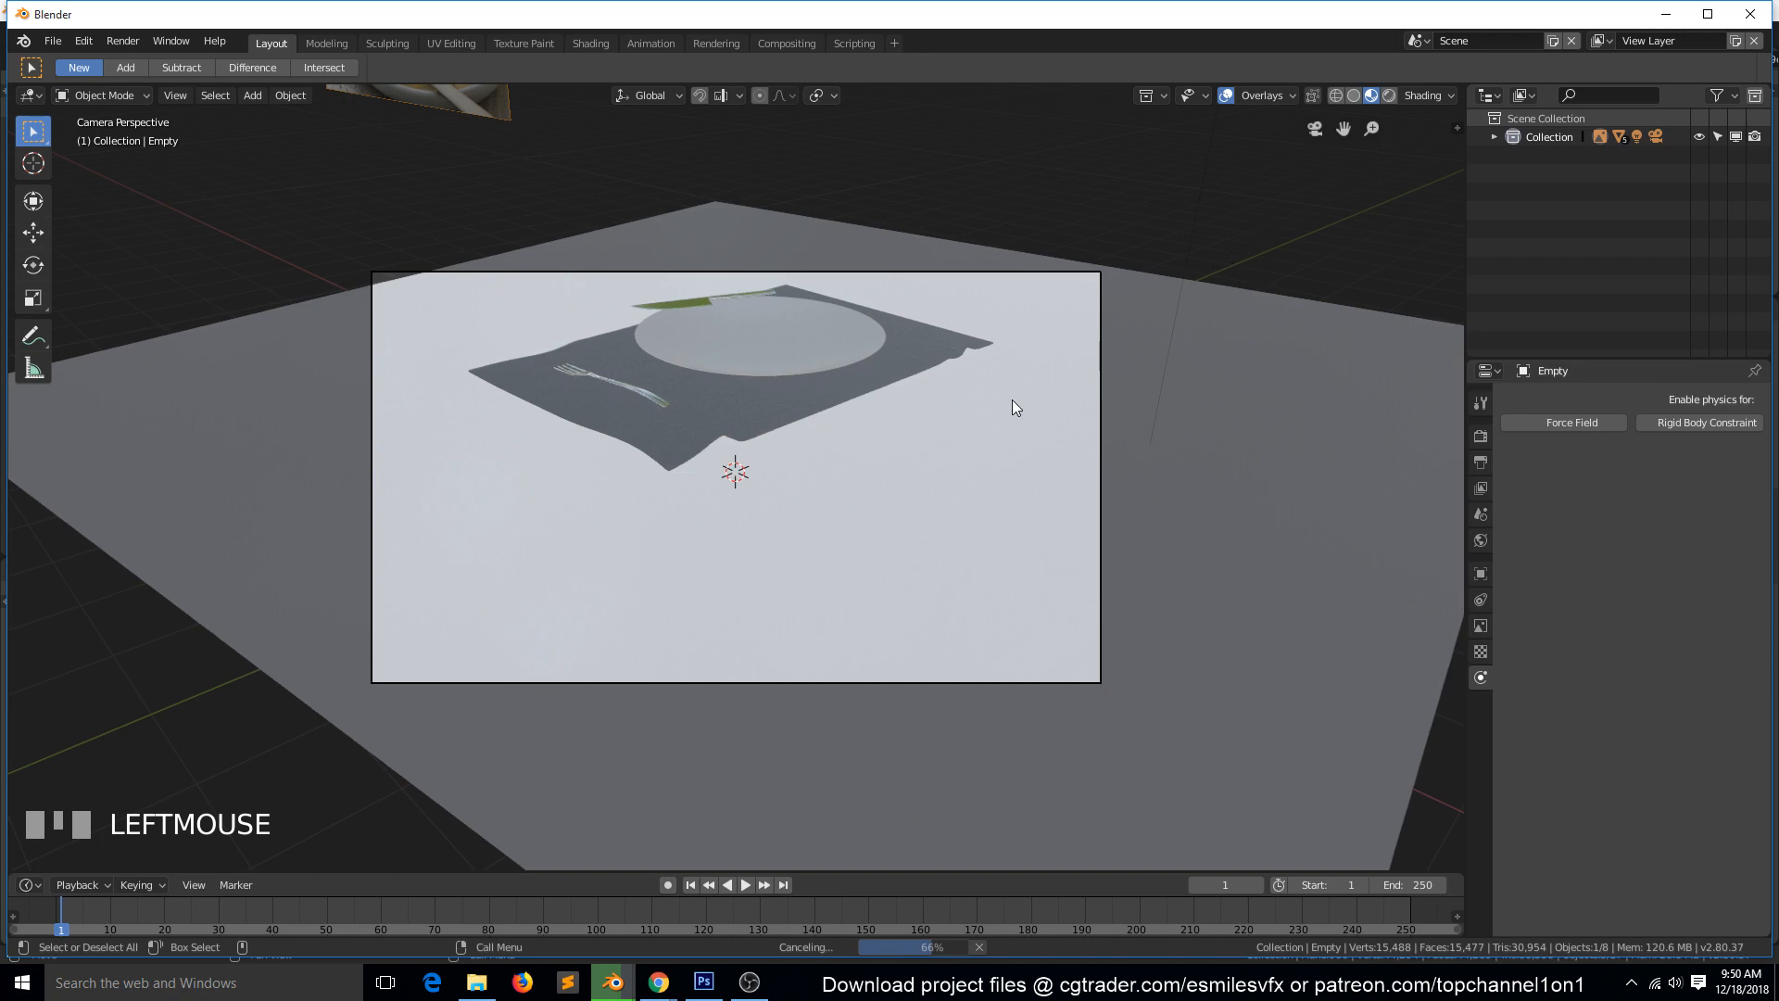
pyautogui.scroll(4, 1008, 402)
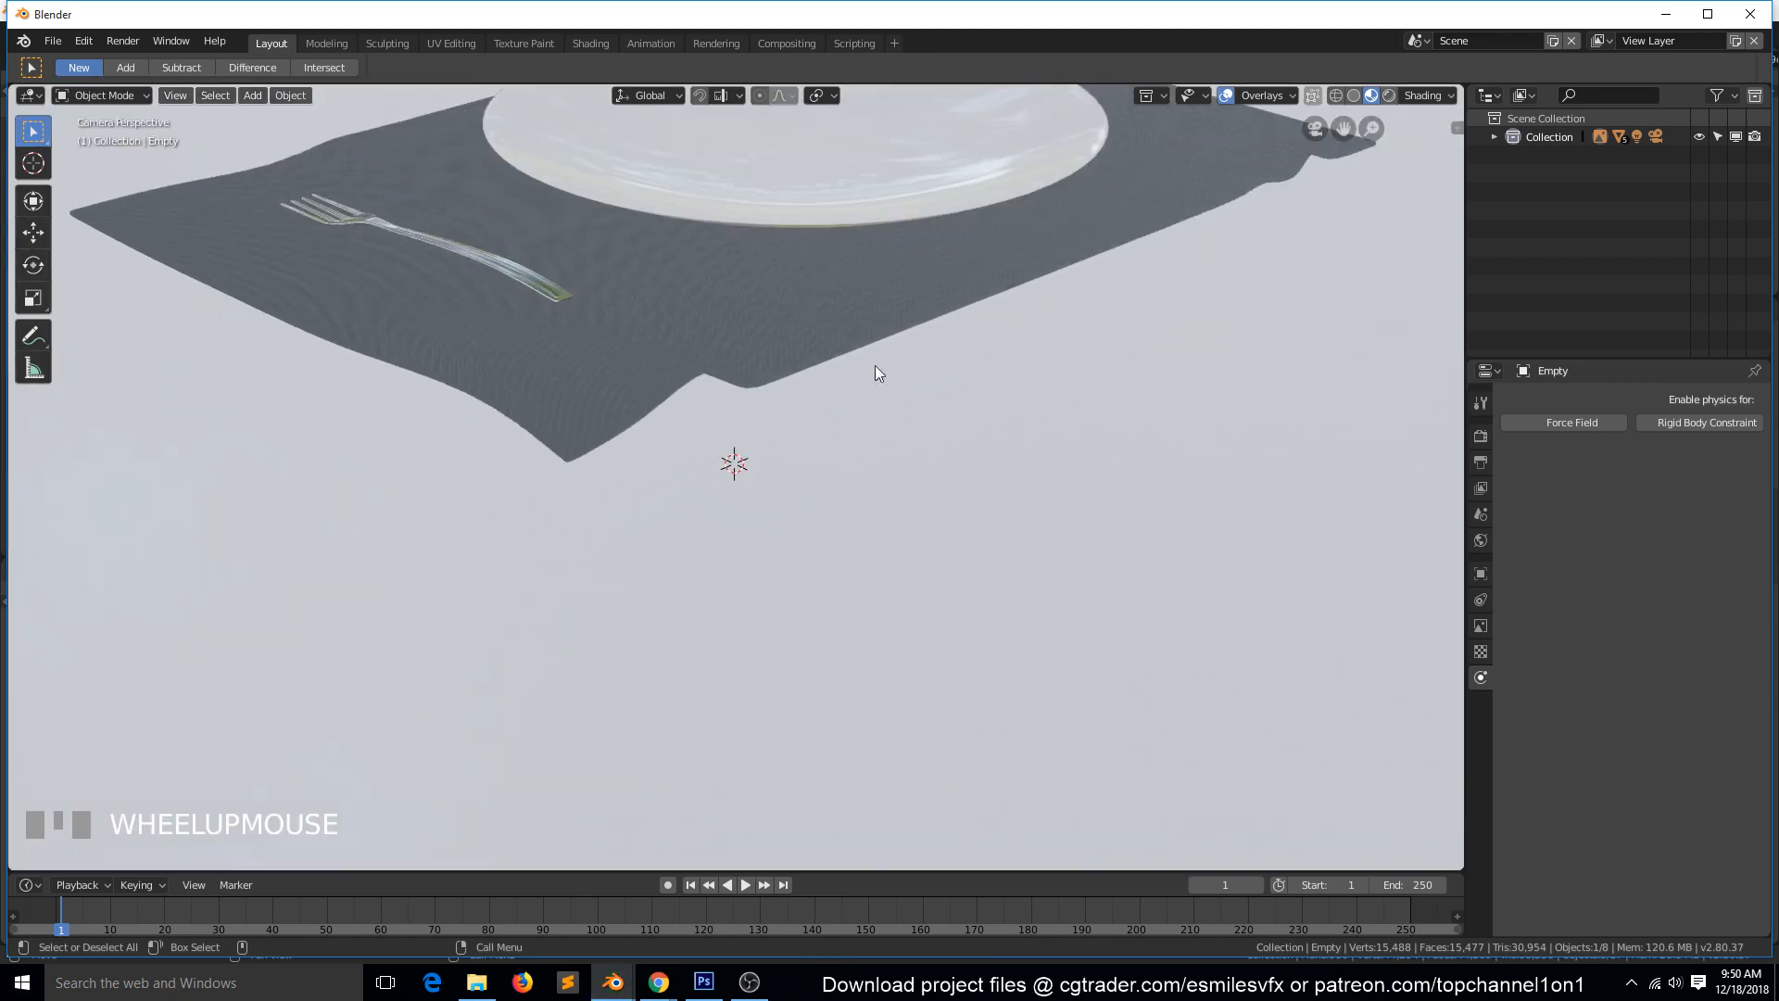
pyautogui.scroll(-4, 675, 397)
pyautogui.scroll(1, 677, 394)
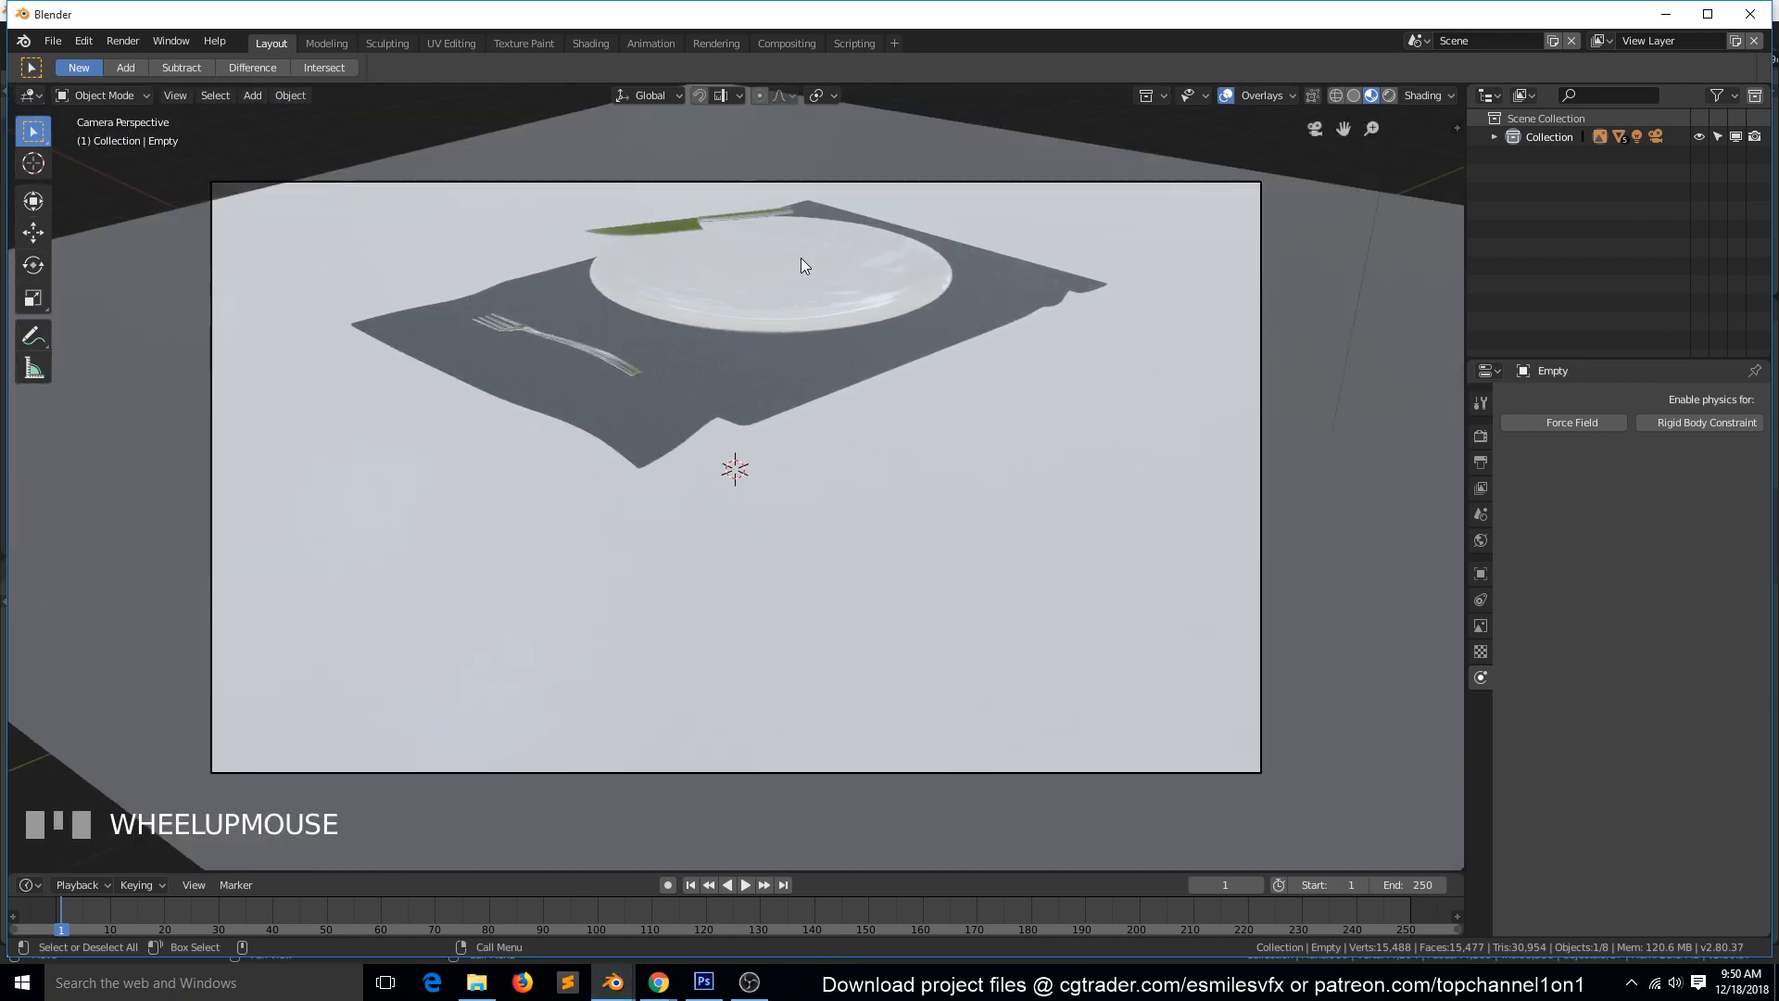
pyautogui.scroll(-4, 1003, 267)
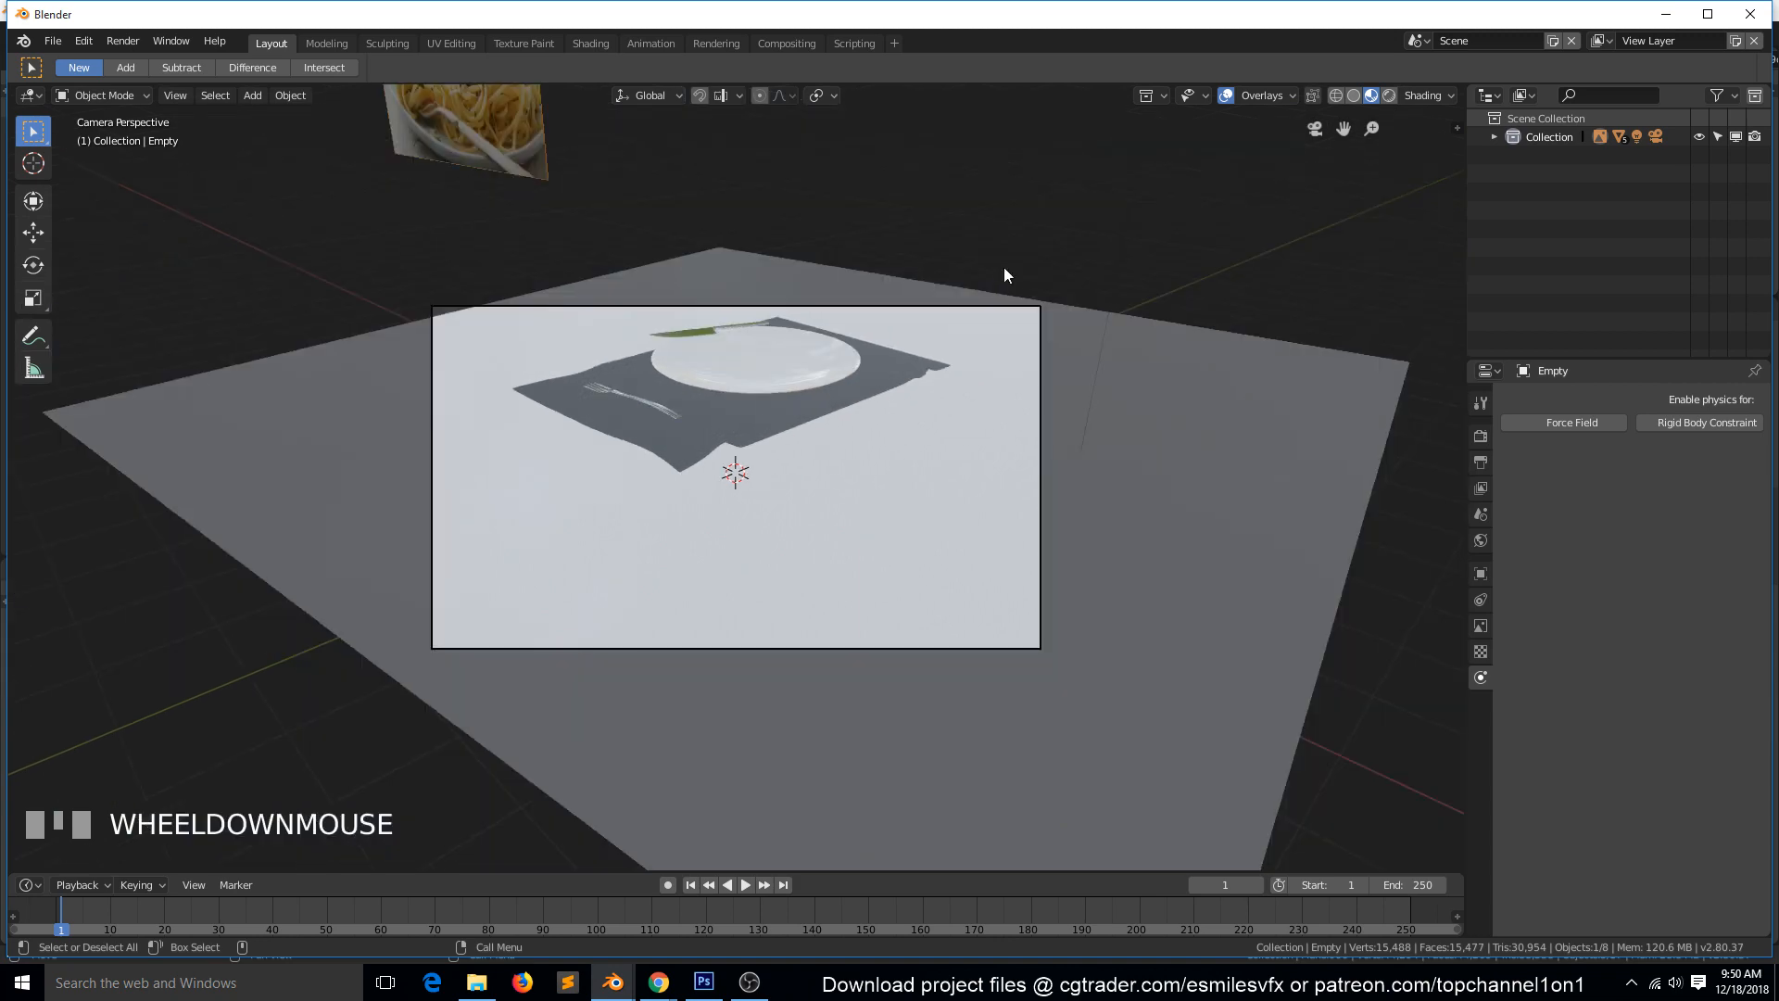
pyautogui.moveTo(1004, 267)
pyautogui.mouseDown(button='middle')
pyautogui.moveTo(993, 354)
pyautogui.moveTo(1102, 333)
pyautogui.mouseUp(button='middle')
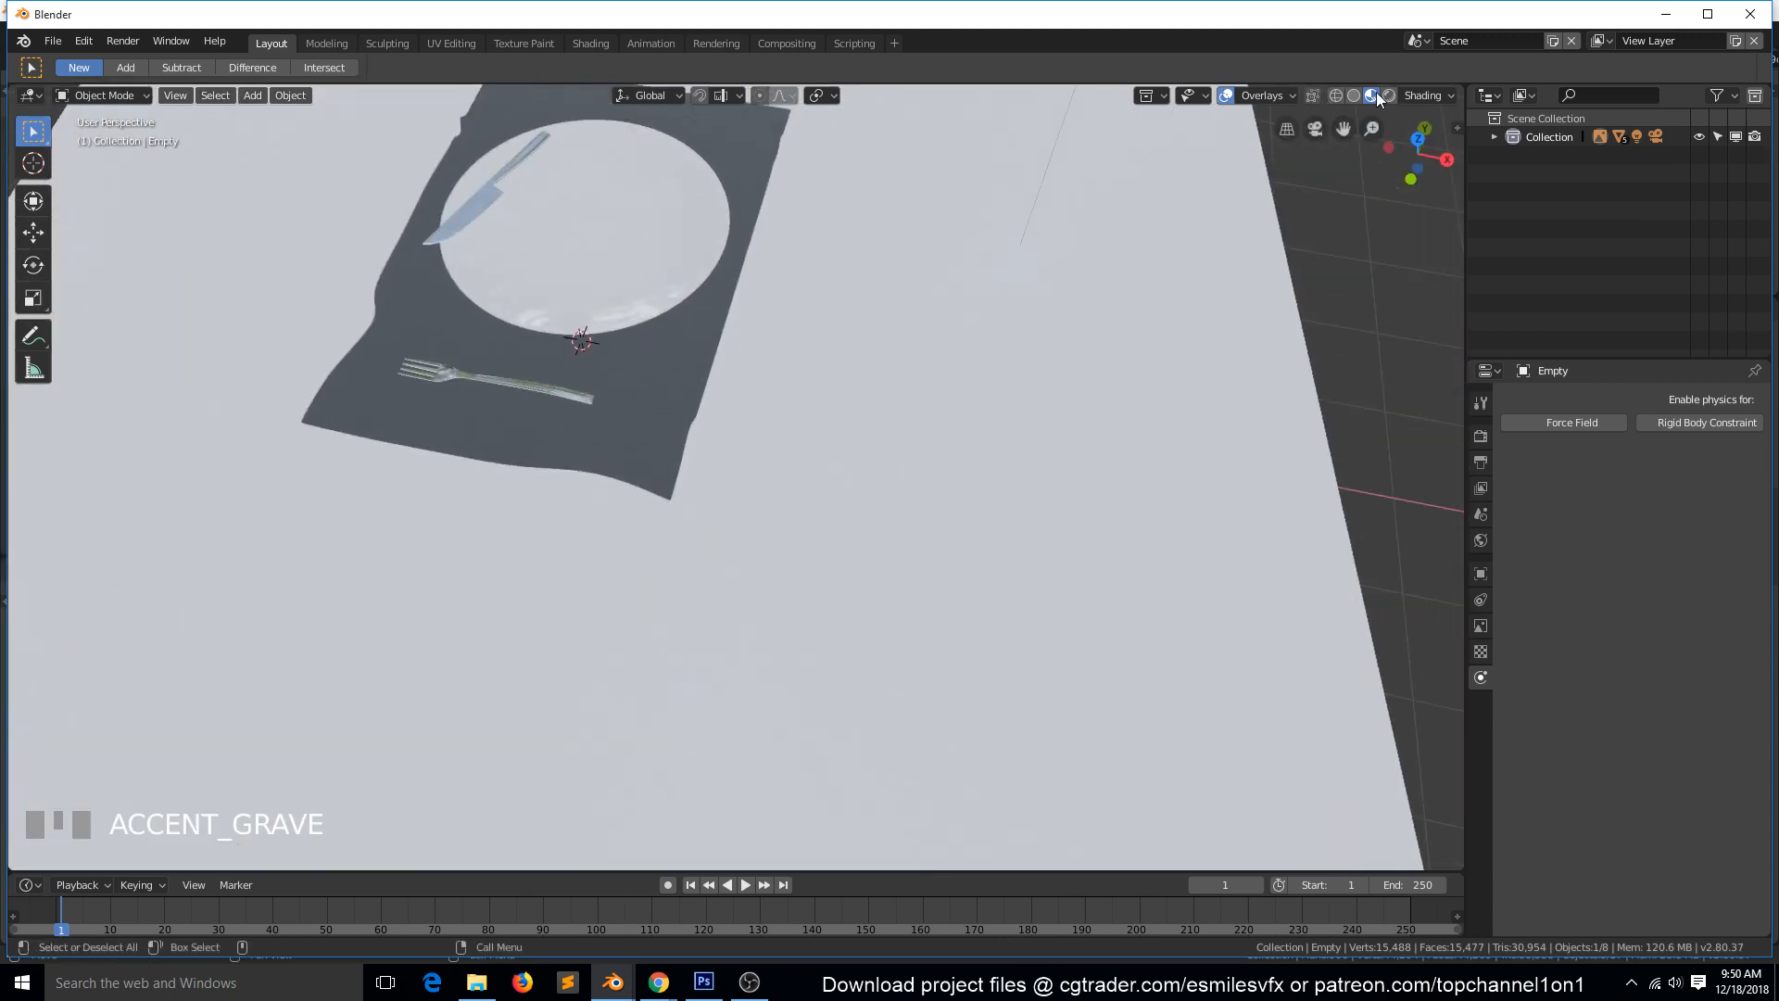
pyautogui.click(1353, 95)
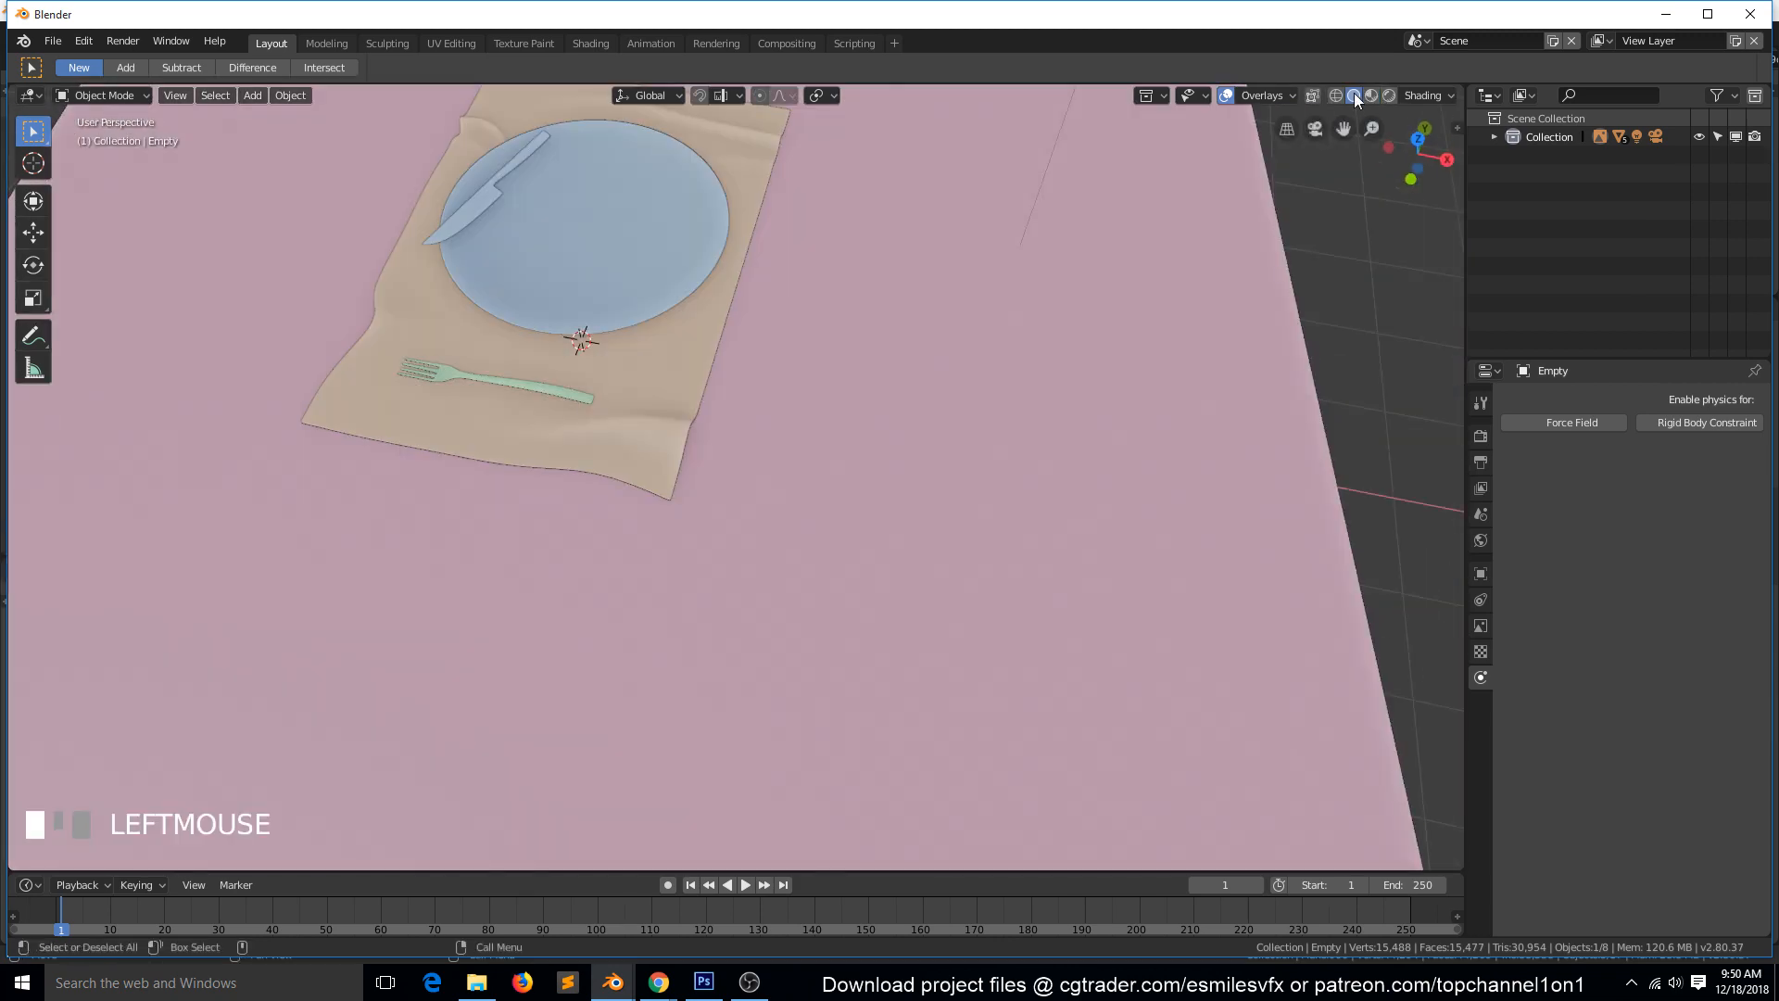
pyautogui.scroll(-3, 671, 499)
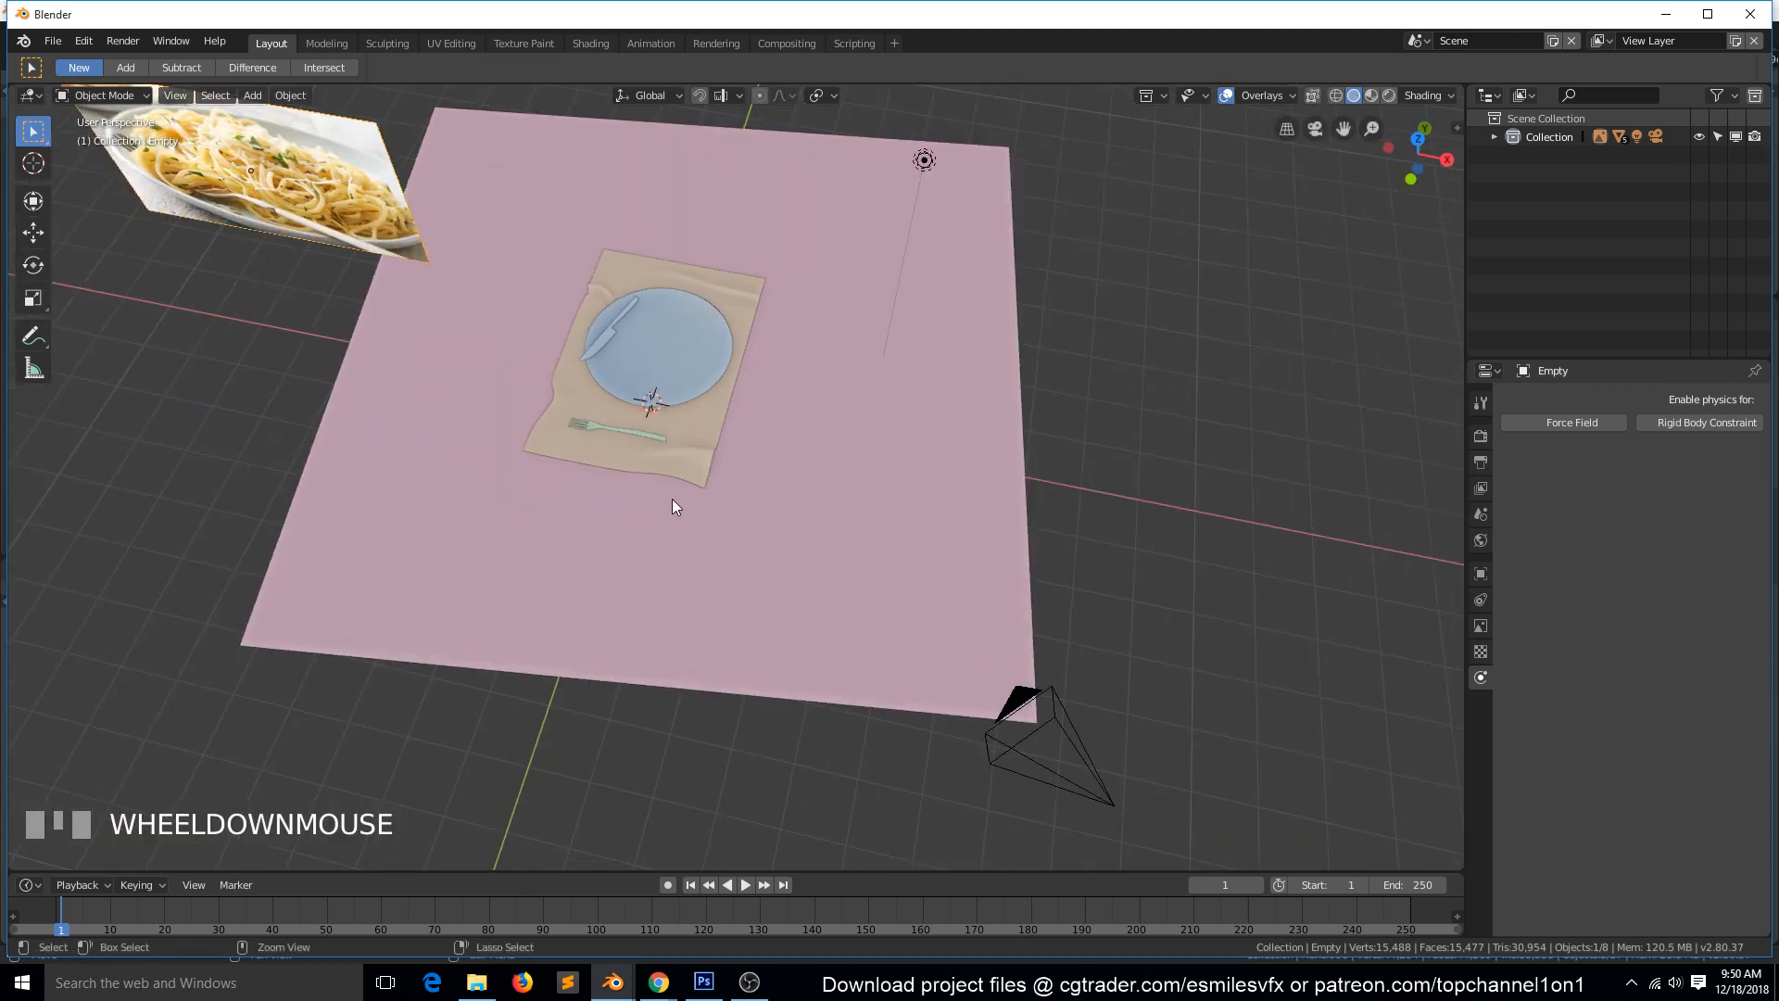
# Start saving the spaghetti scene and browse up to the december folder of the model library.
pyautogui.hotkey('ctrl', 's')
pyautogui.click(281, 162)
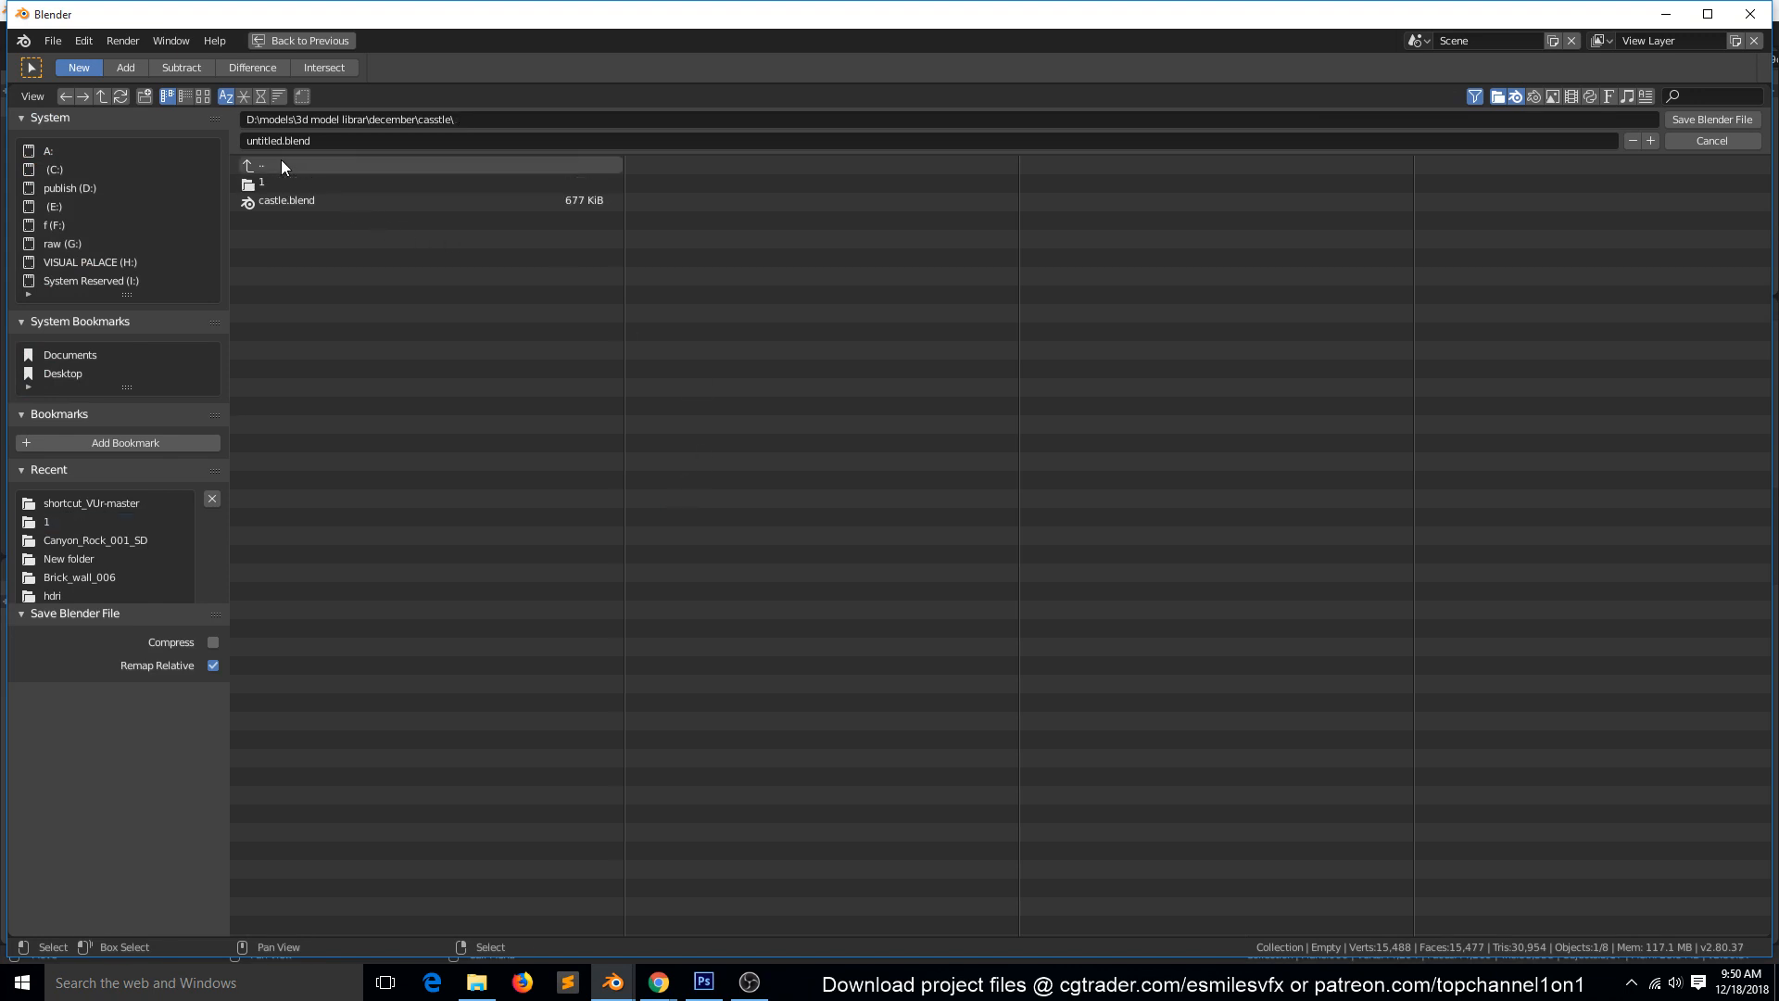
pyautogui.click(265, 167)
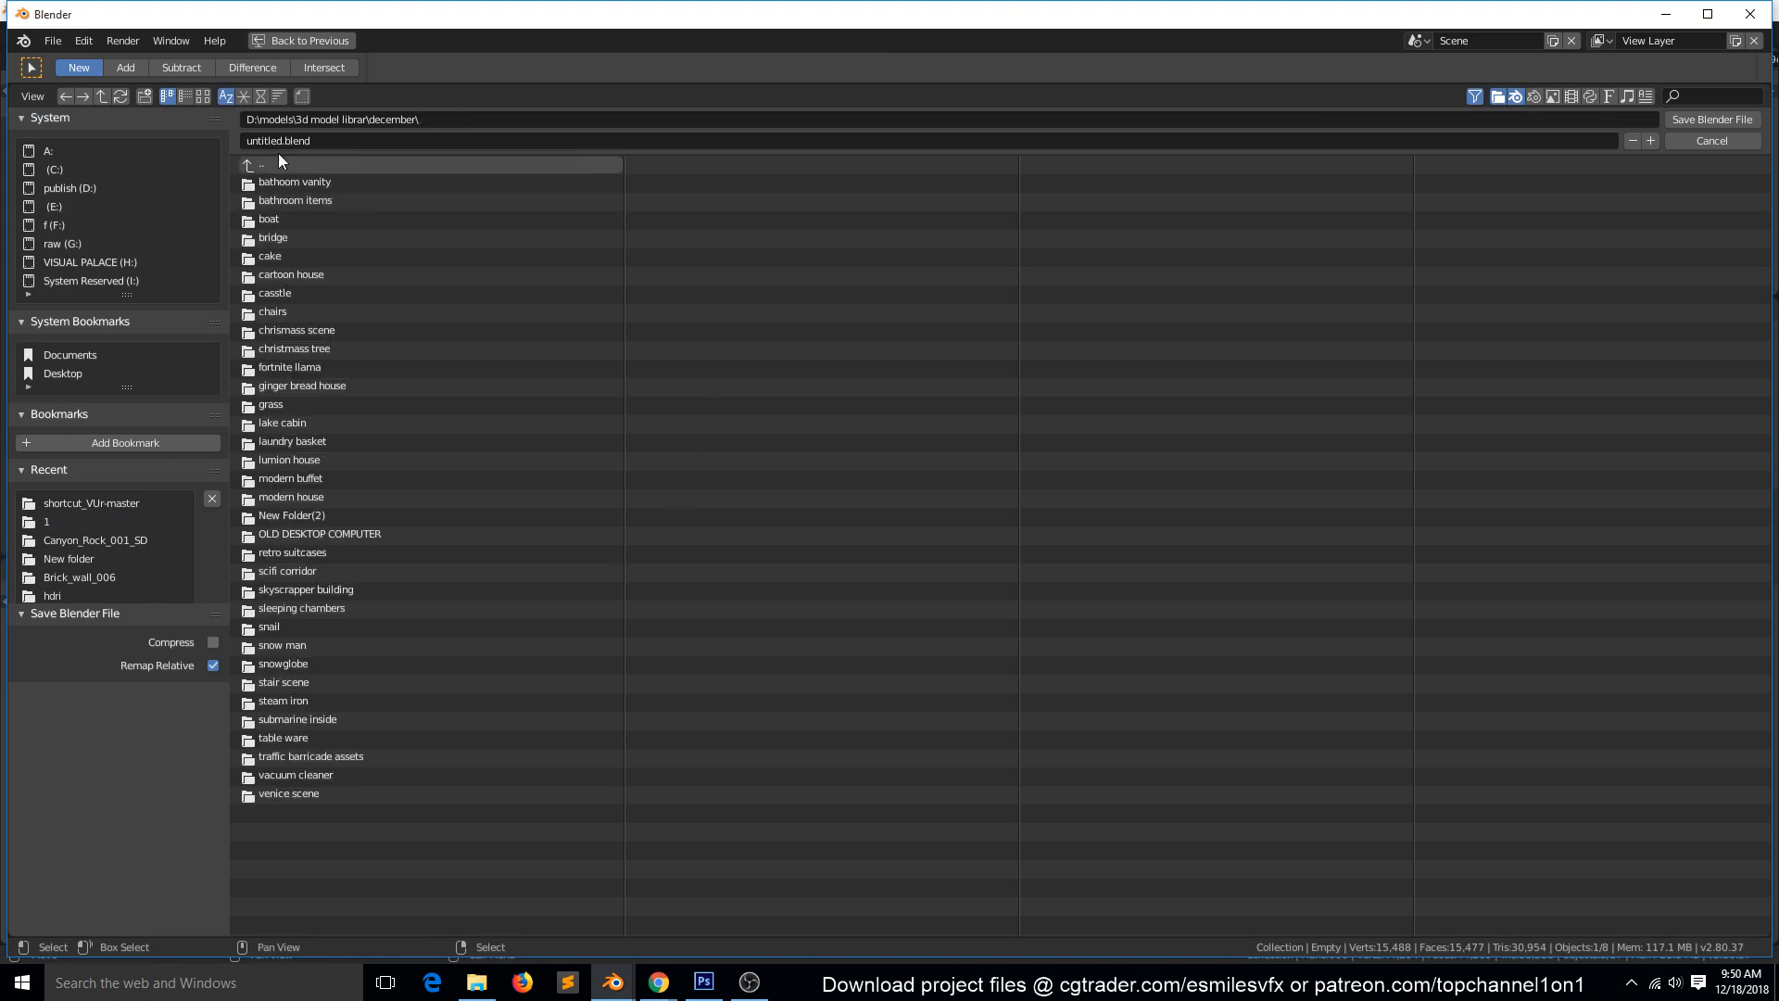
pyautogui.click(144, 95)
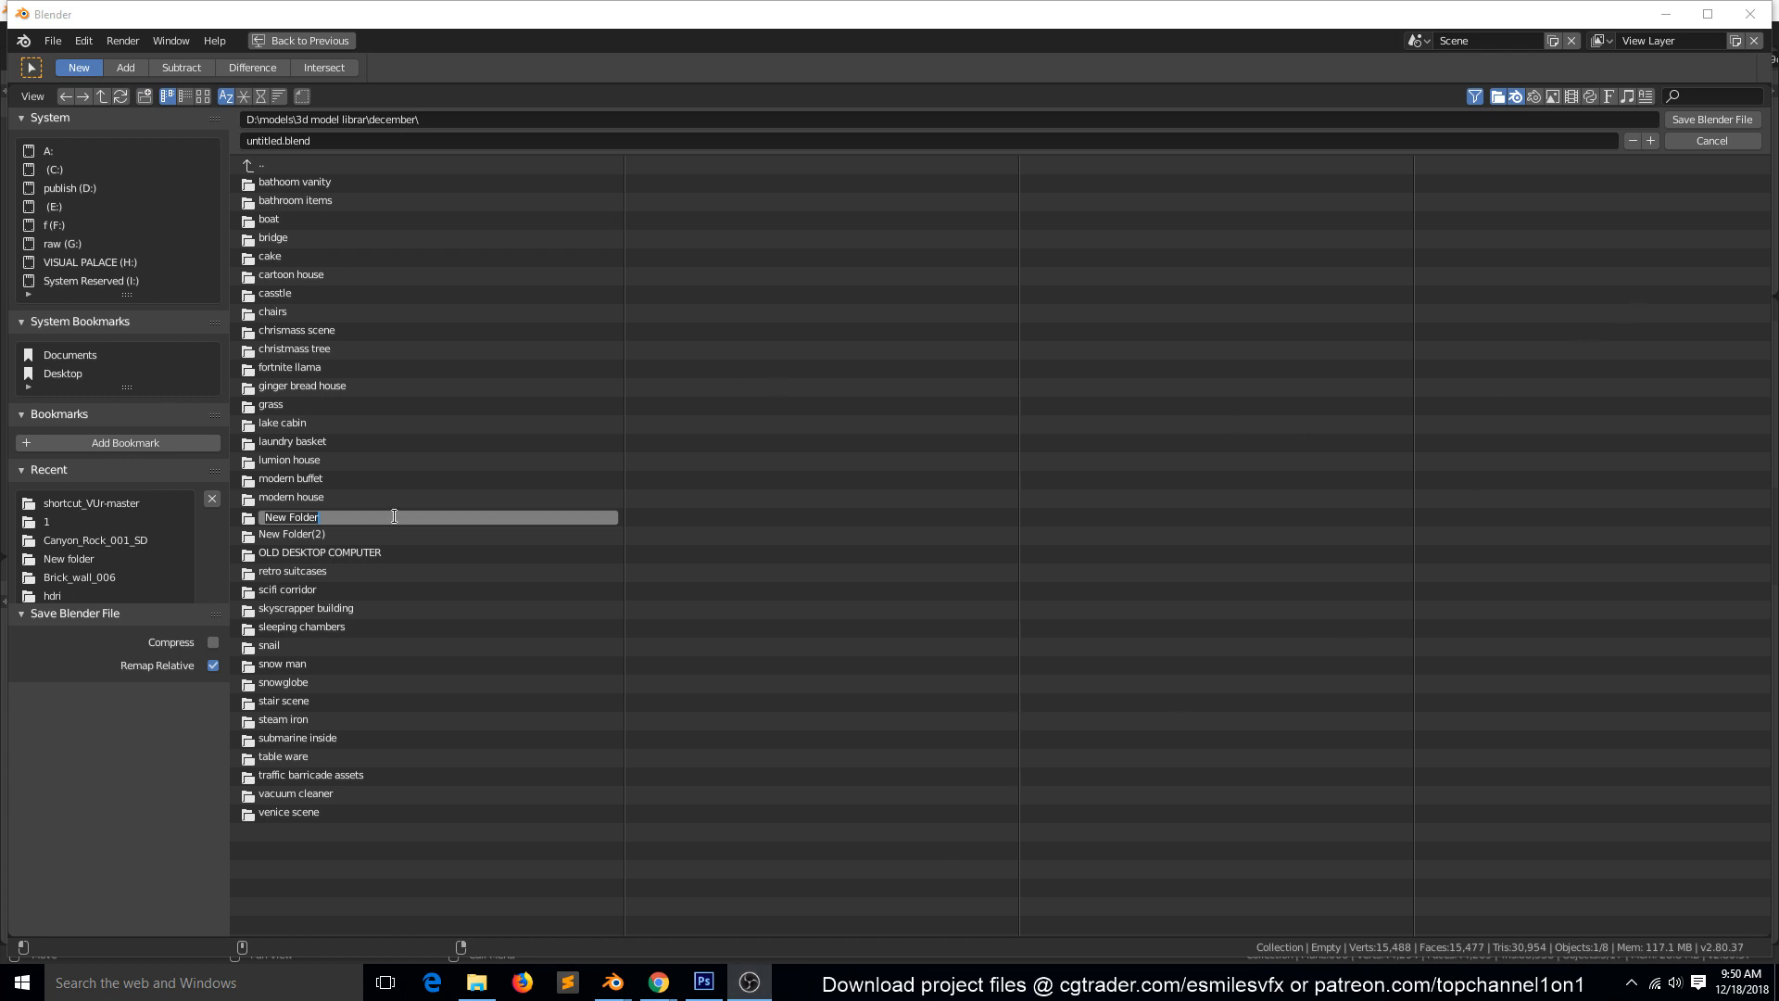
pyautogui.click(472, 870)
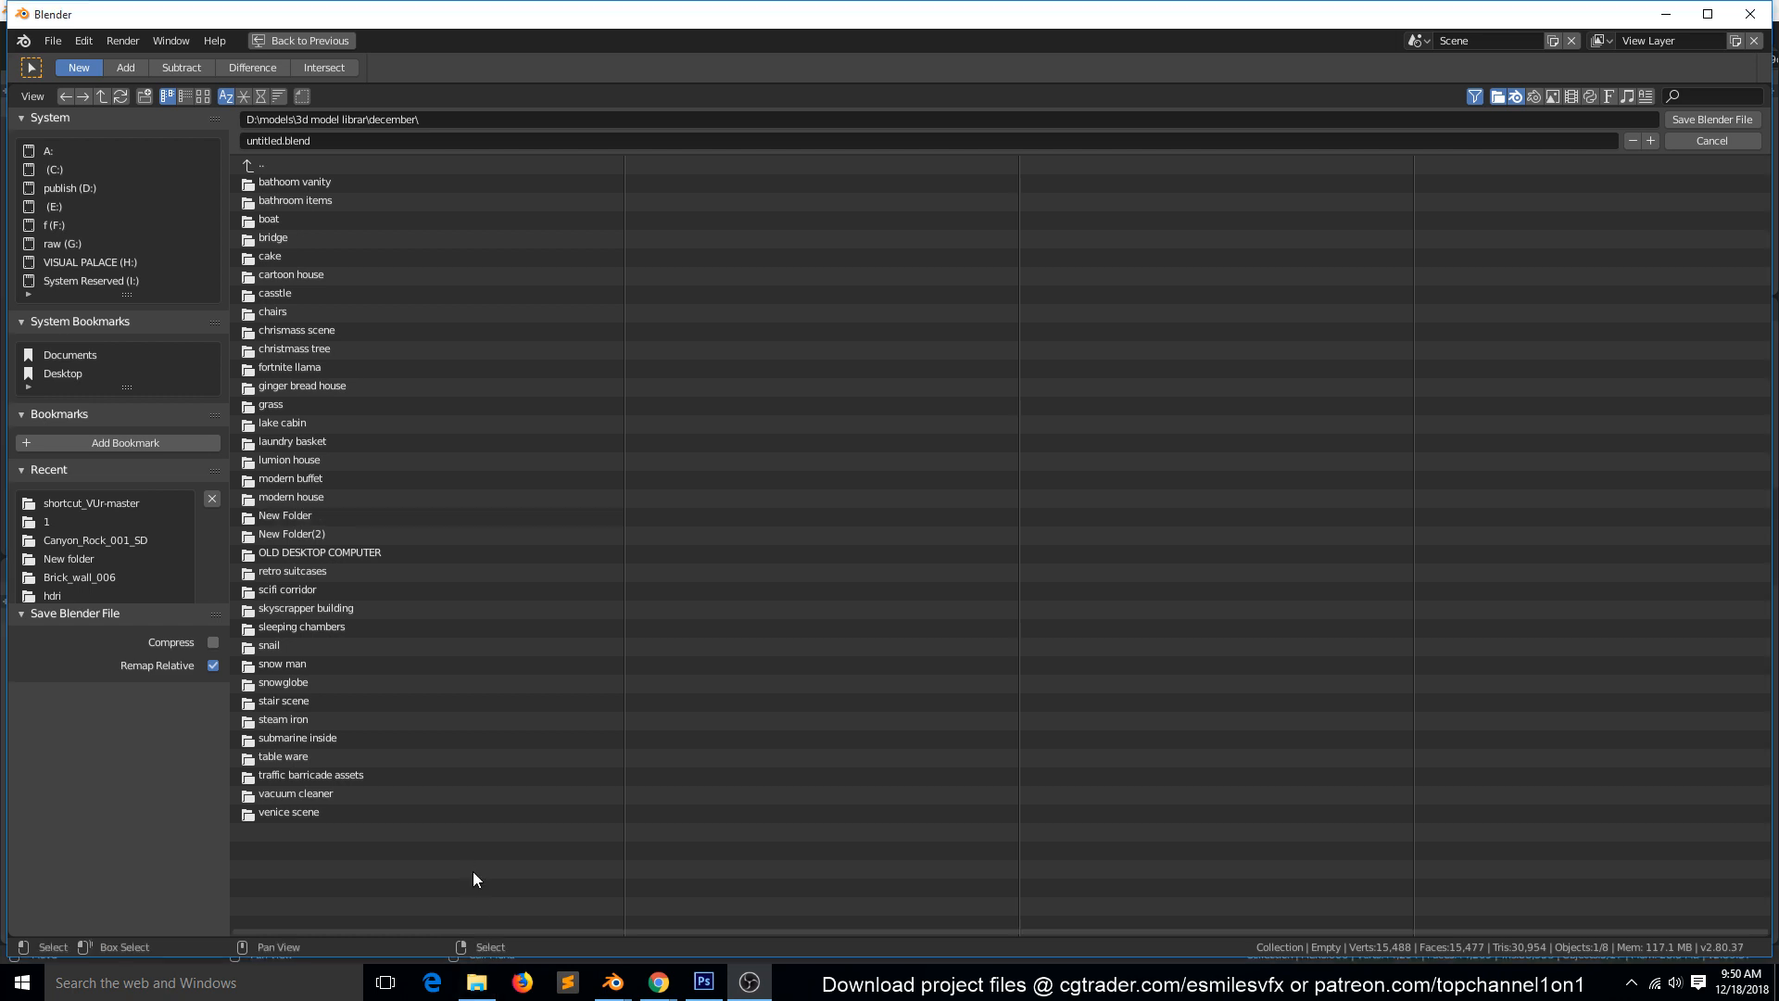
pyautogui.click(291, 516)
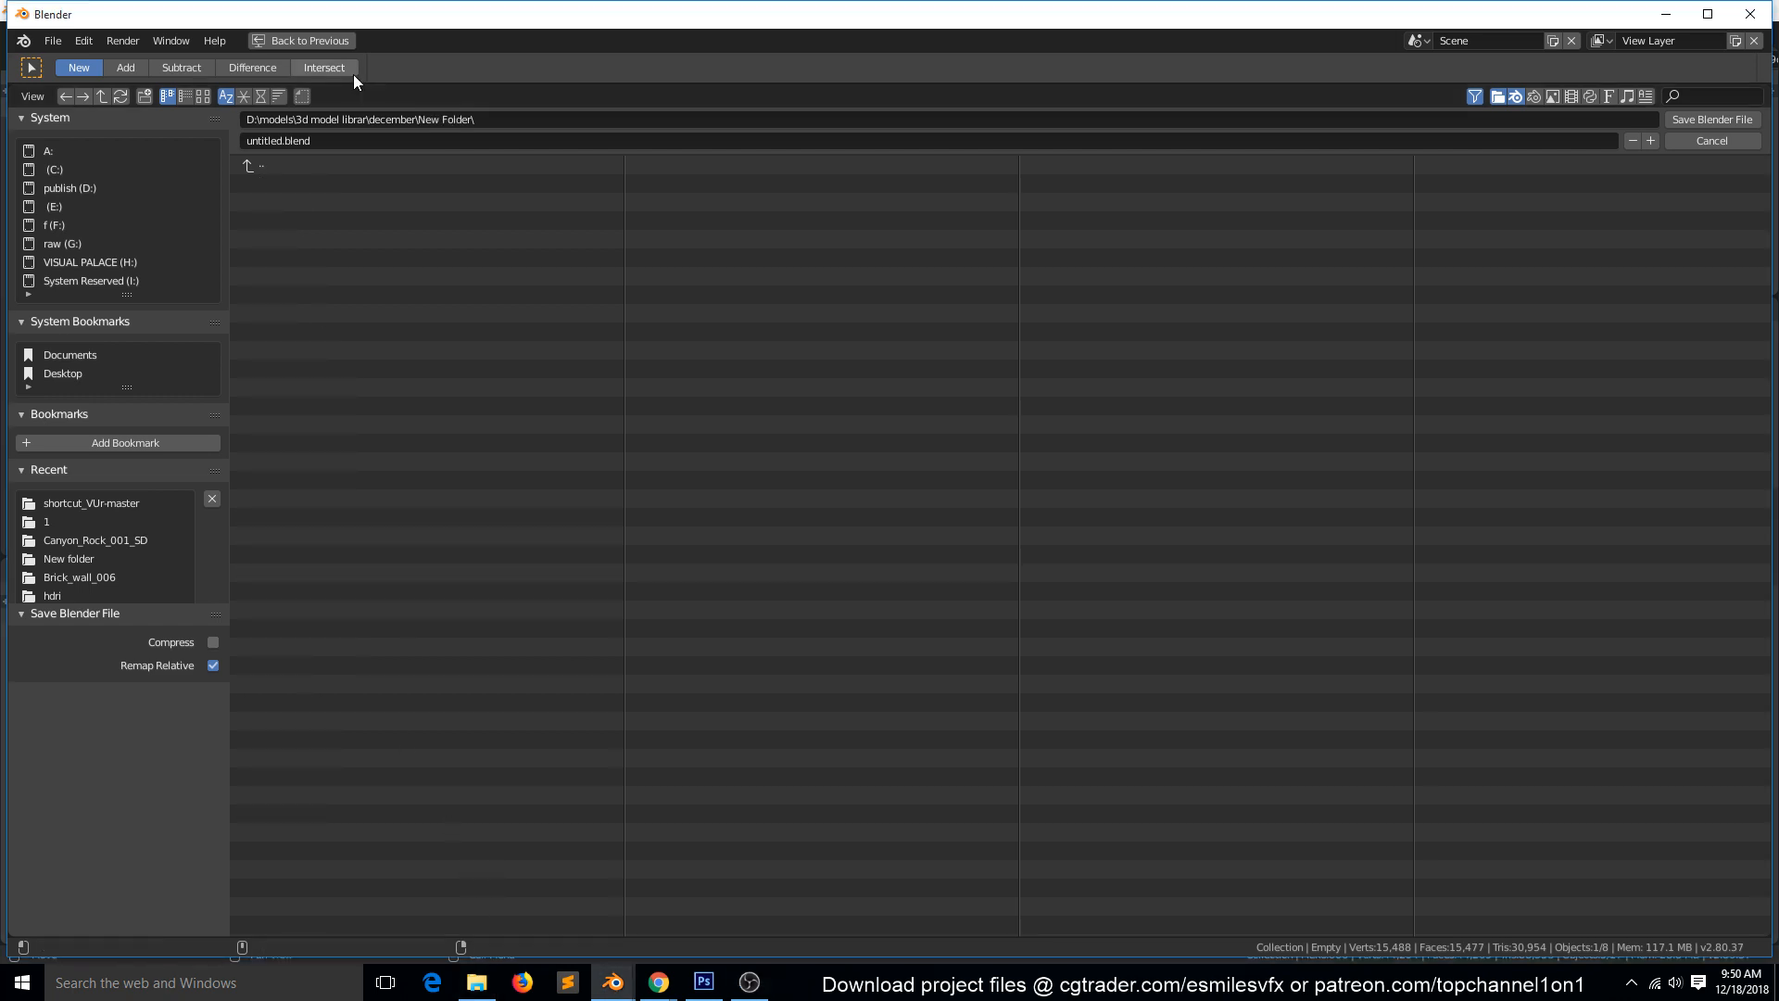
pyautogui.click(280, 165)
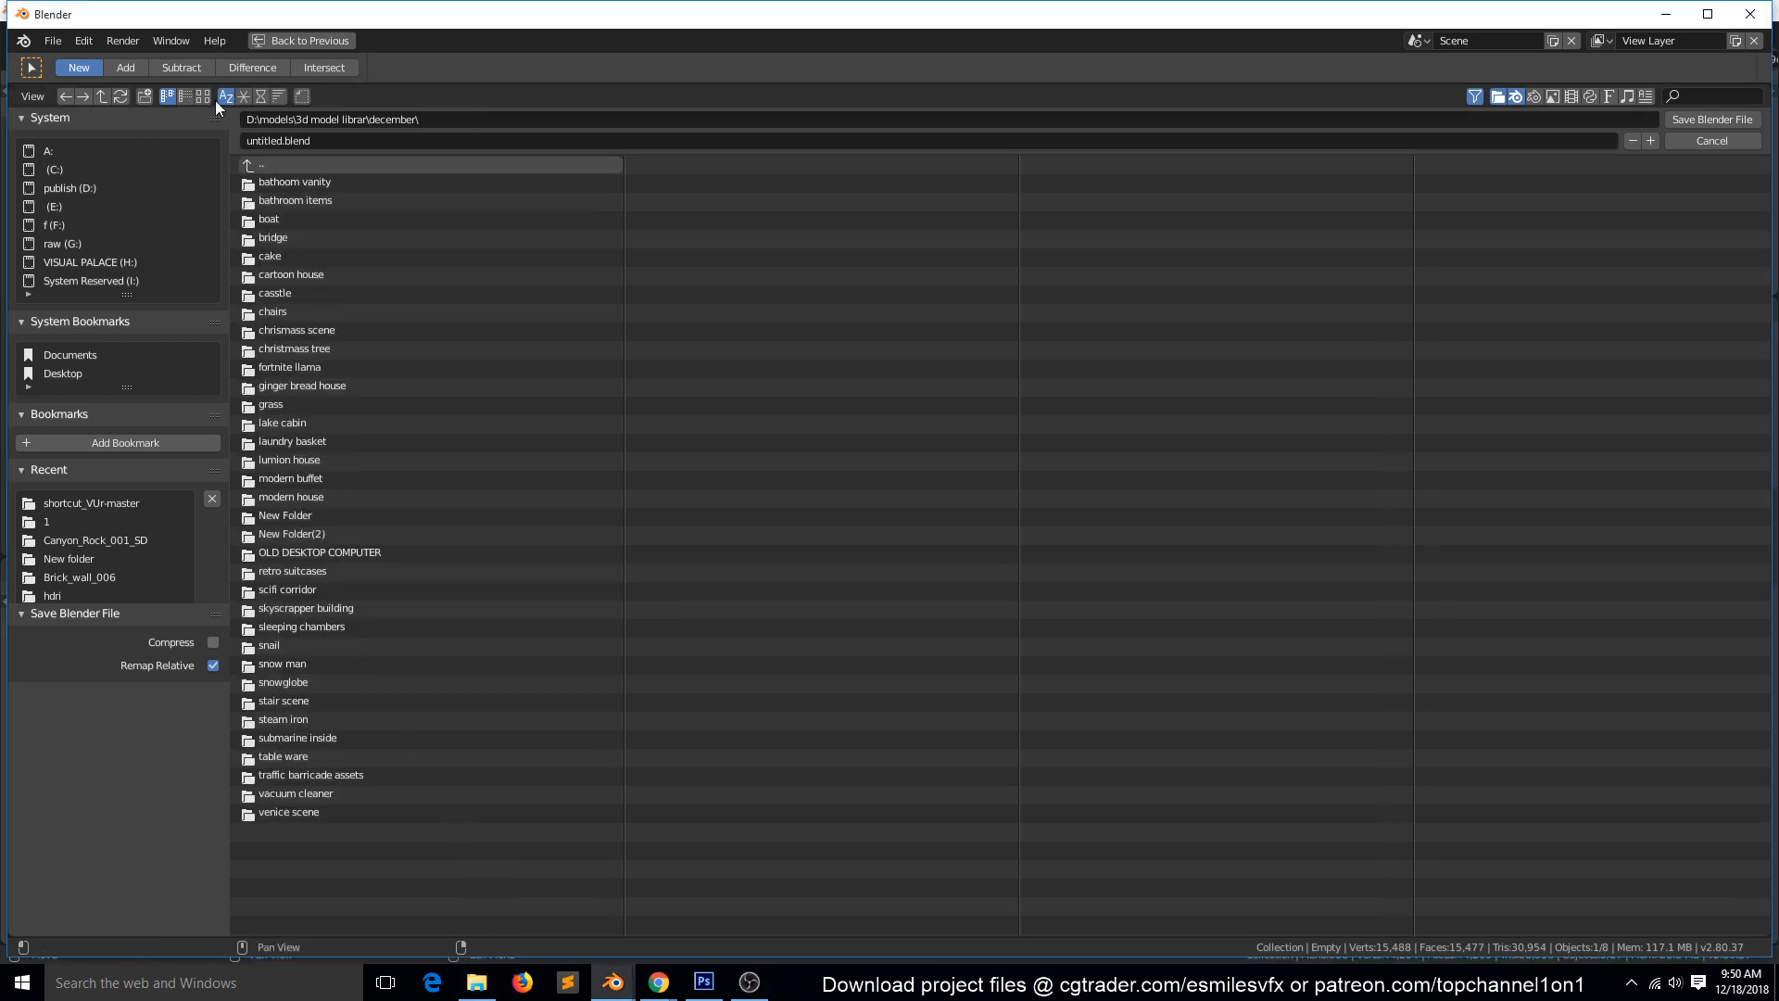
# Create a folder named noodles inside the december folder.
pyautogui.click(146, 96)
pyautogui.write('noodles')
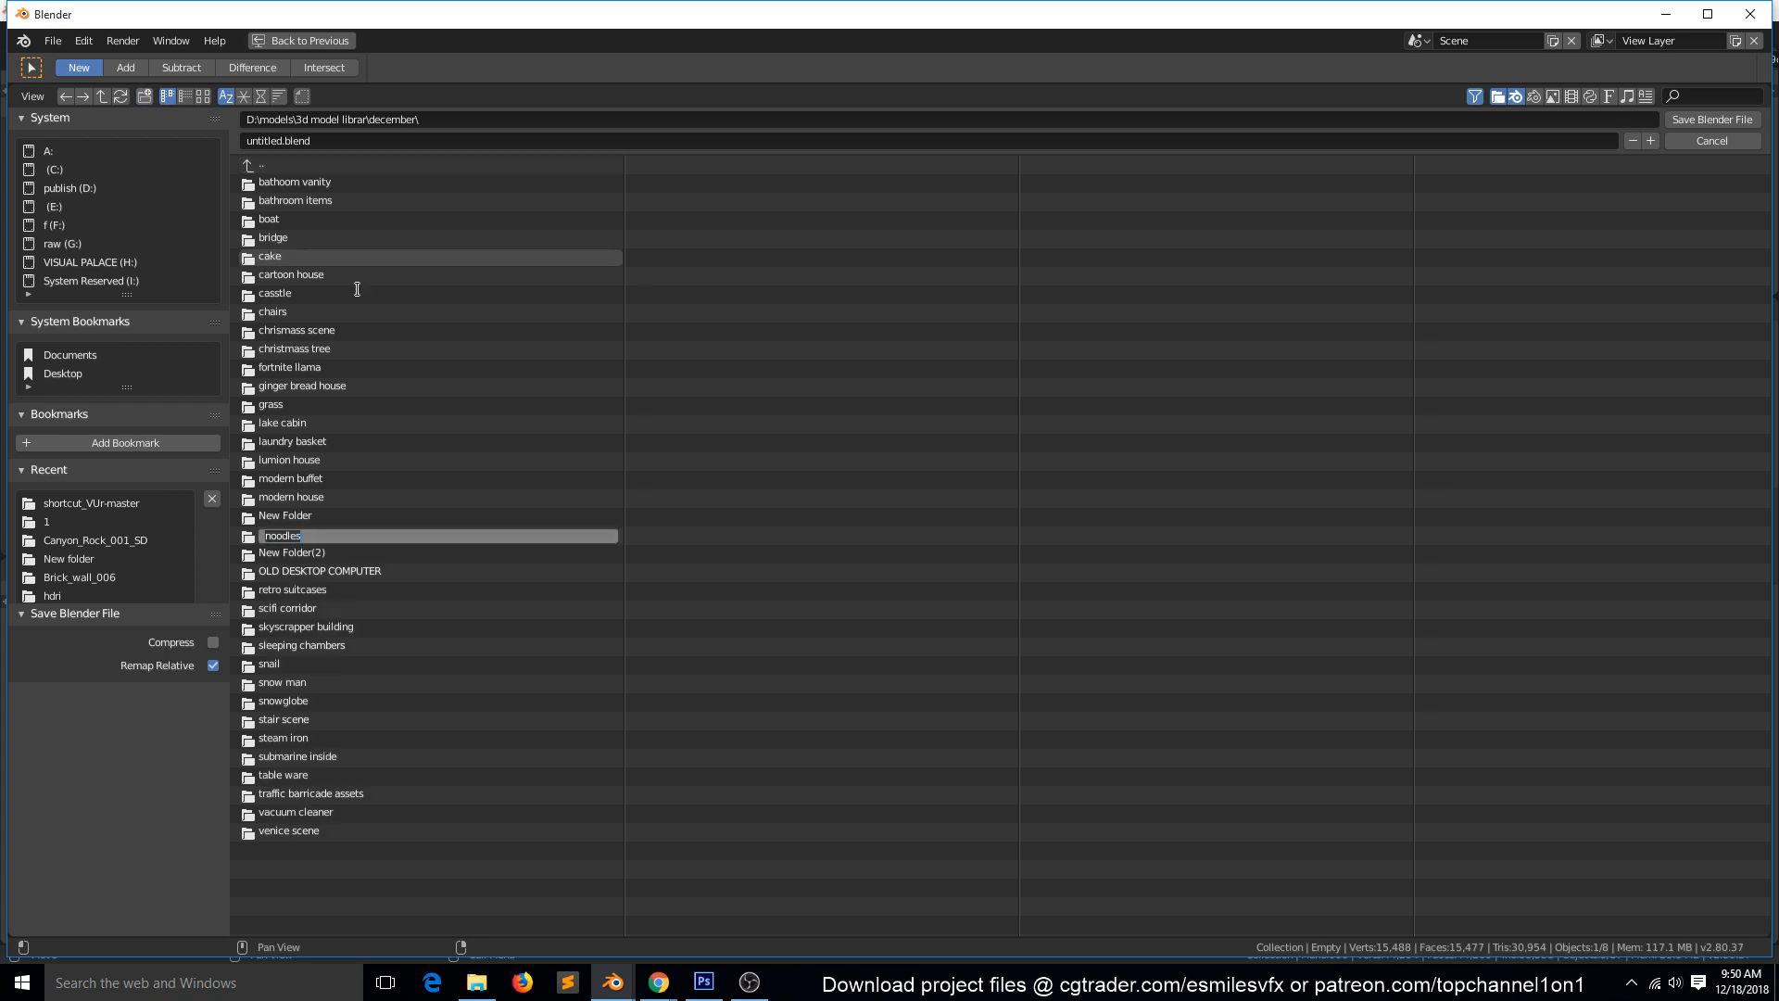
pyautogui.press('Return')
# Sort the folders by modification date, open the noodles folder and save the scene there as noodles.blend.
pyautogui.click(259, 97)
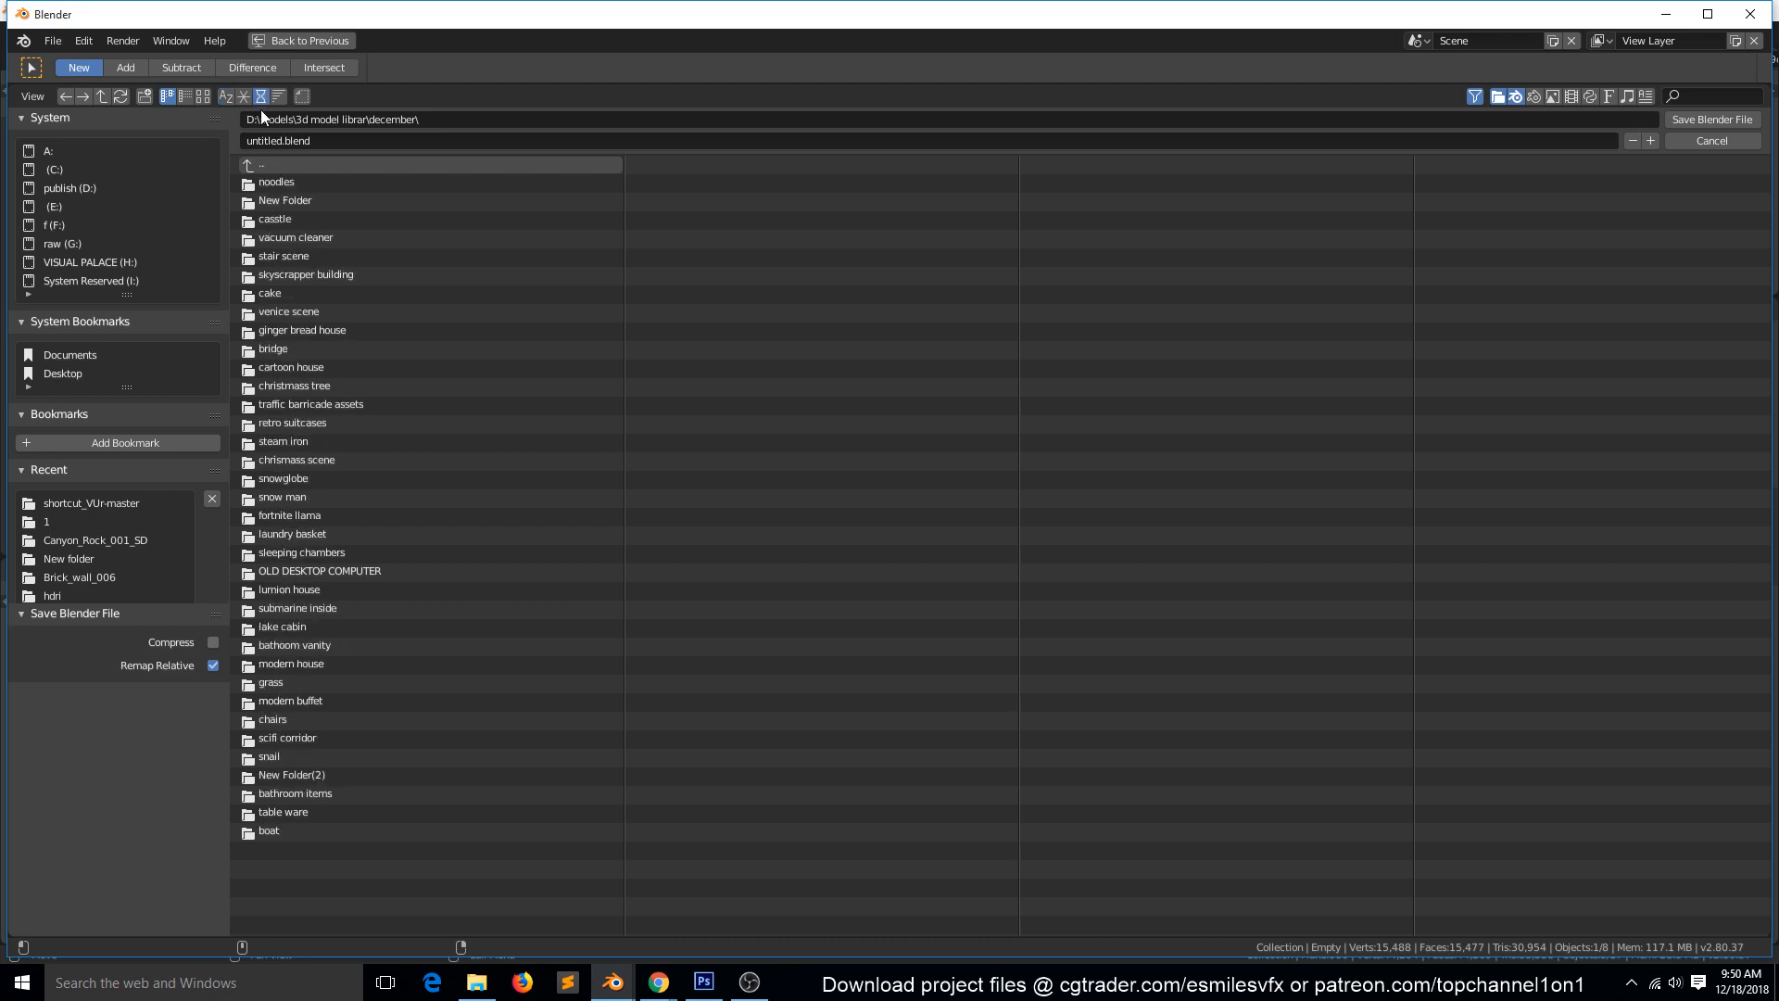
pyautogui.click(274, 184)
pyautogui.click(302, 140)
pyautogui.write('noodles')
pyautogui.press('Return')
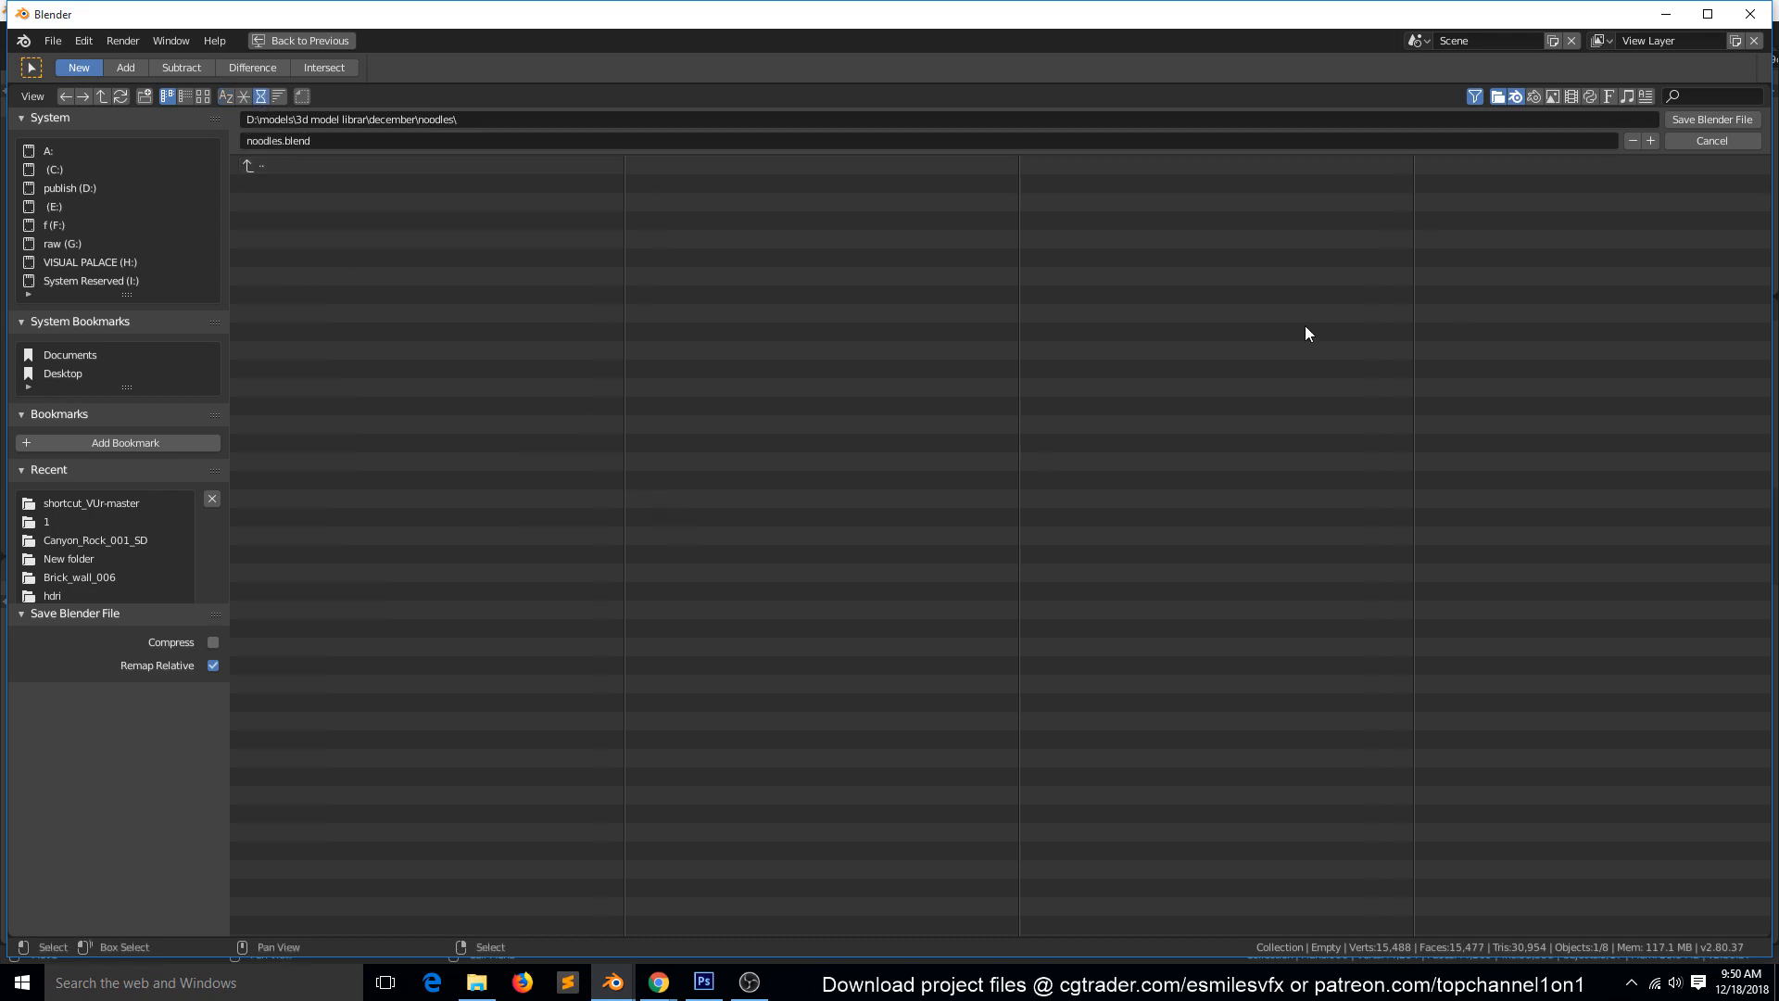
pyautogui.click(1705, 121)
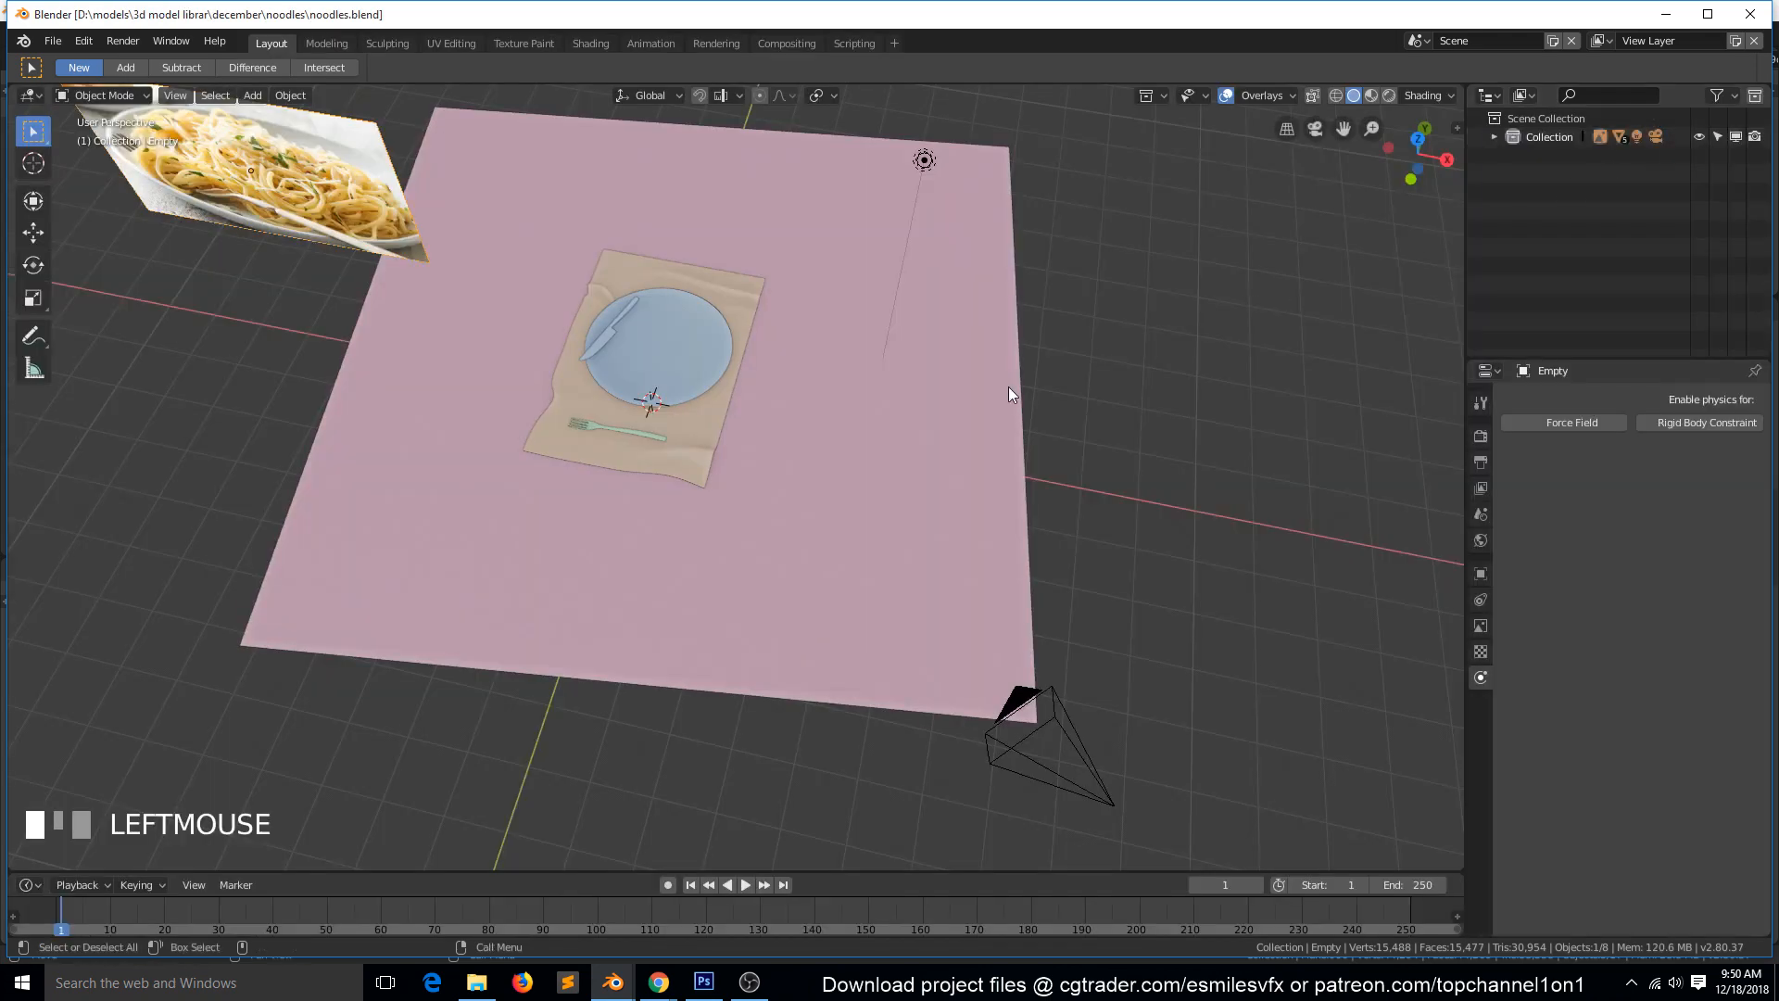
# Expand the scene's Collection and select the Plane.003, Plane.004, Plane.006 and Plane.010 objects together.
pyautogui.press('KP_1')
pyautogui.press('`')
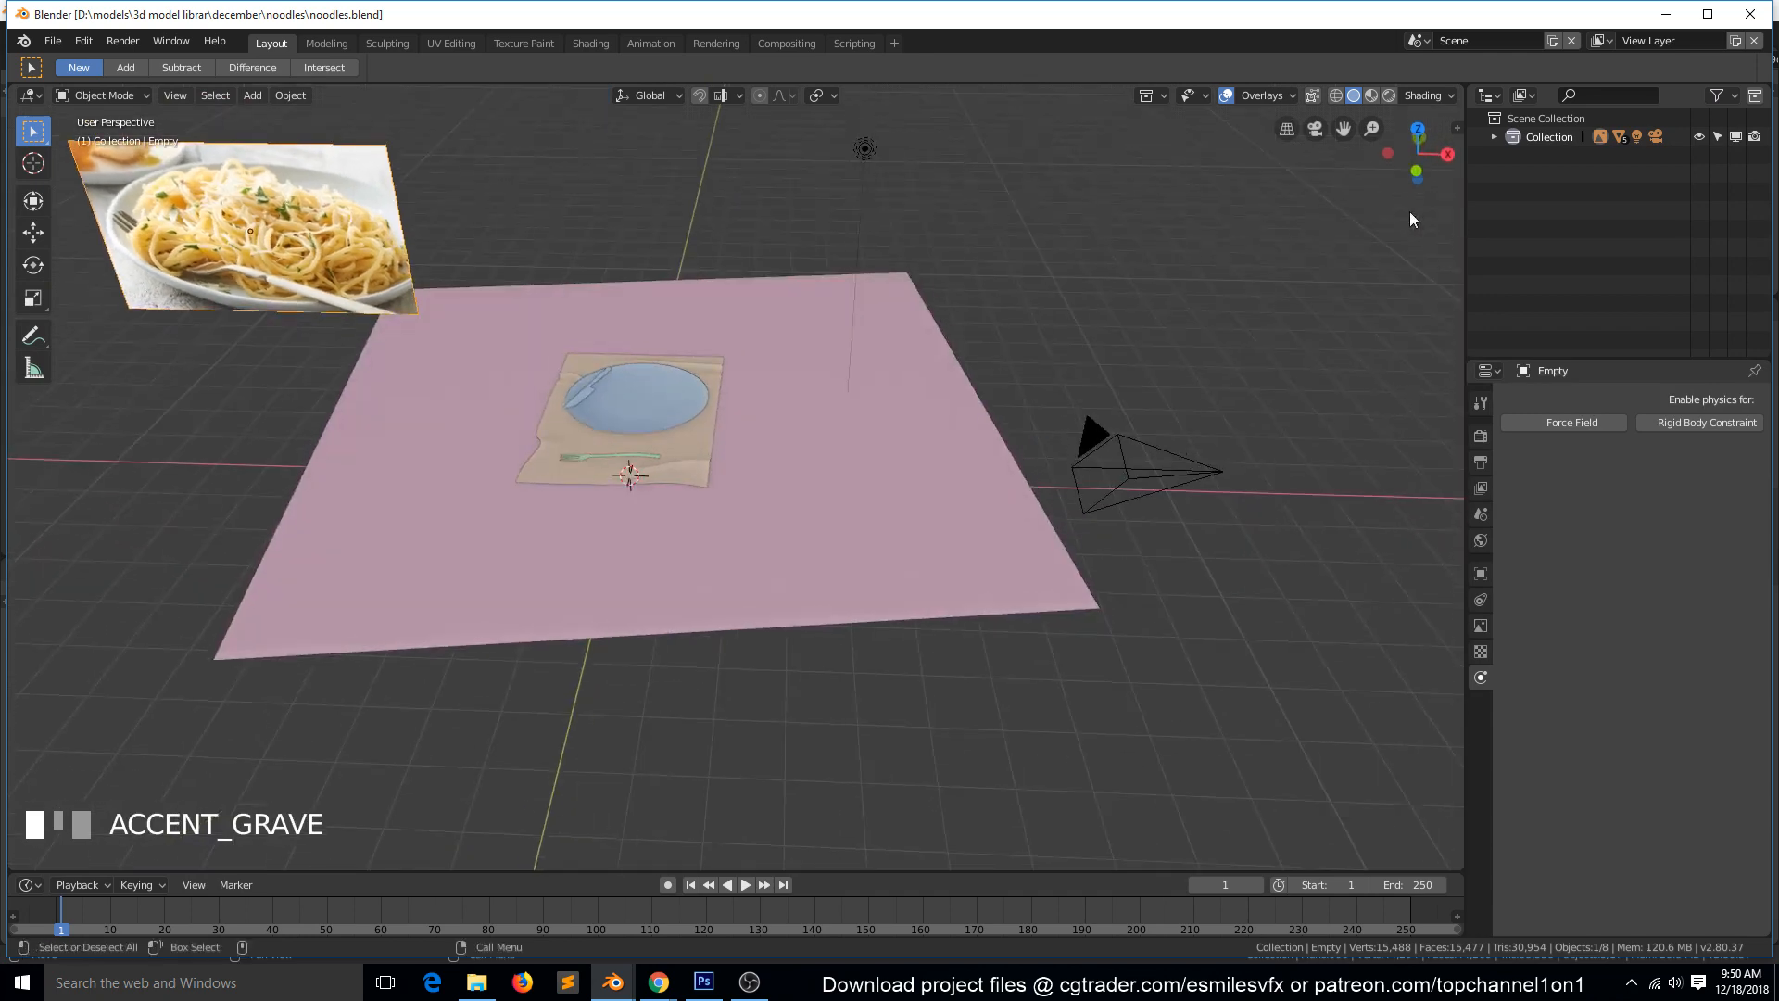
pyautogui.click(591, 409)
pyautogui.click(1493, 136)
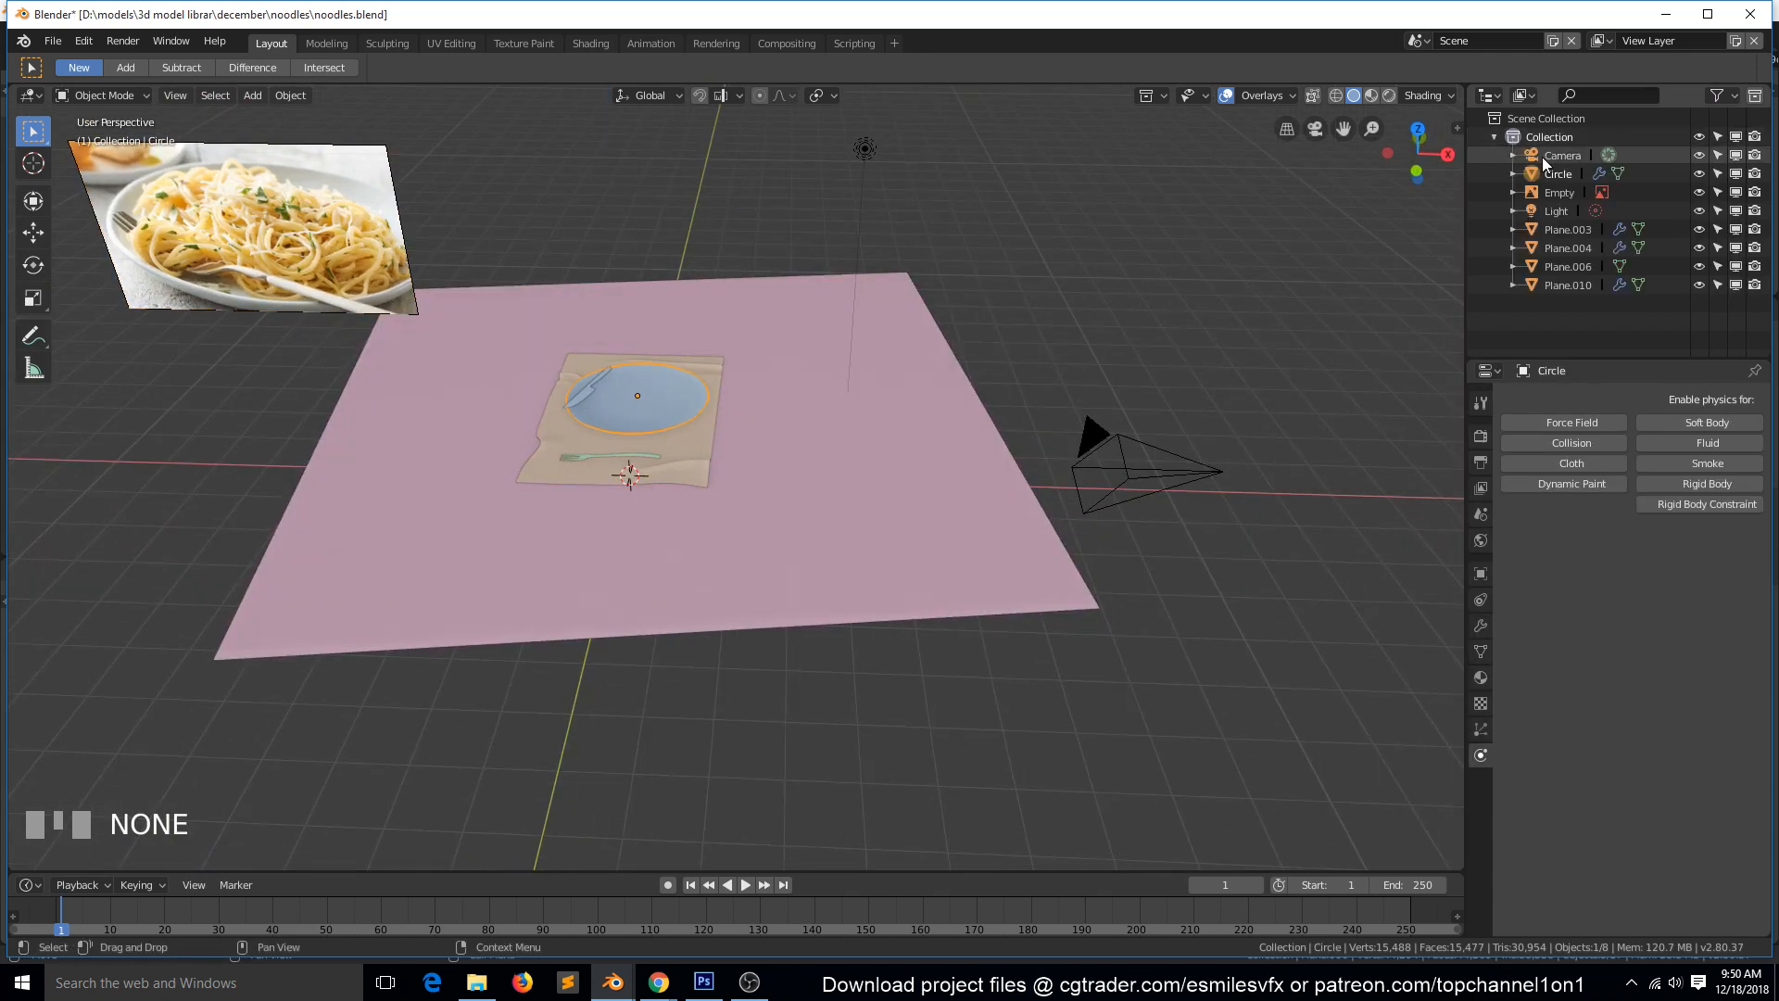
pyautogui.click(1557, 194)
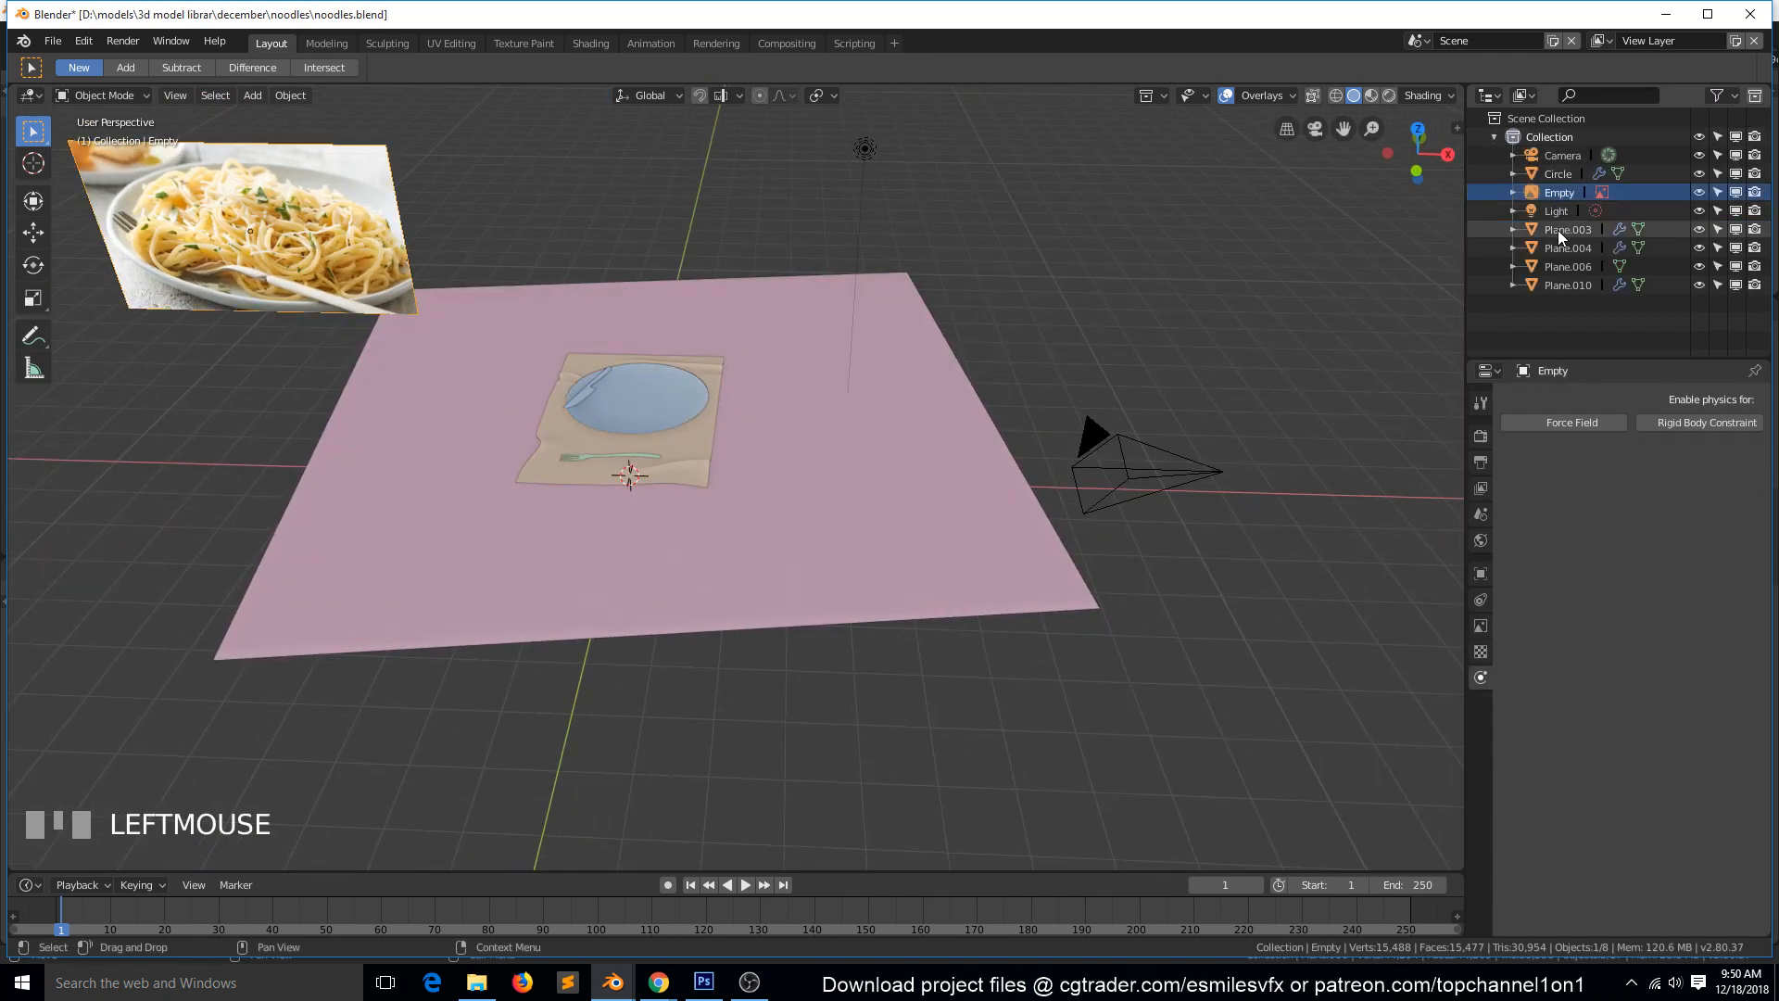
pyautogui.click(1558, 229)
pyautogui.keyDown('shift'); pyautogui.click(1566, 284); pyautogui.keyUp('shift')
pyautogui.keyDown('shift'); pyautogui.click(1565, 247); pyautogui.keyUp('shift')
pyautogui.keyDown('shift'); pyautogui.click(1568, 267); pyautogui.keyUp('shift')
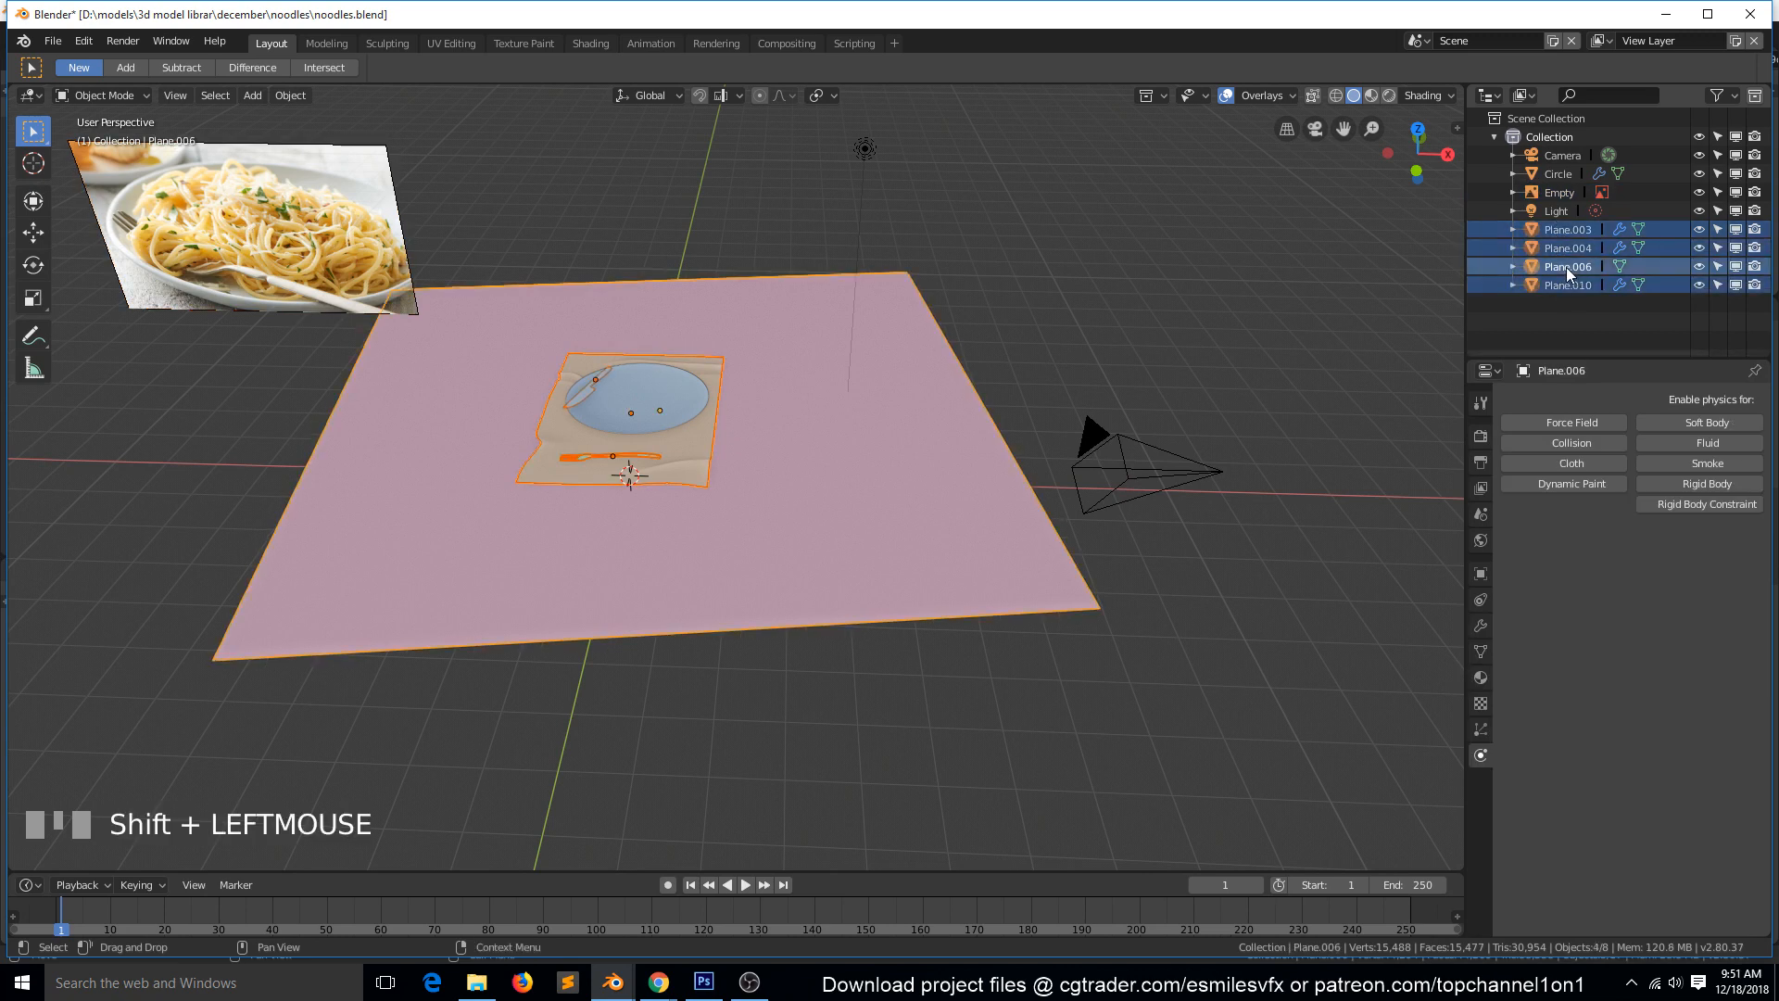
# Add a new collection, move the four selected plane objects into it and rename it plate.
pyautogui.click(1753, 96)
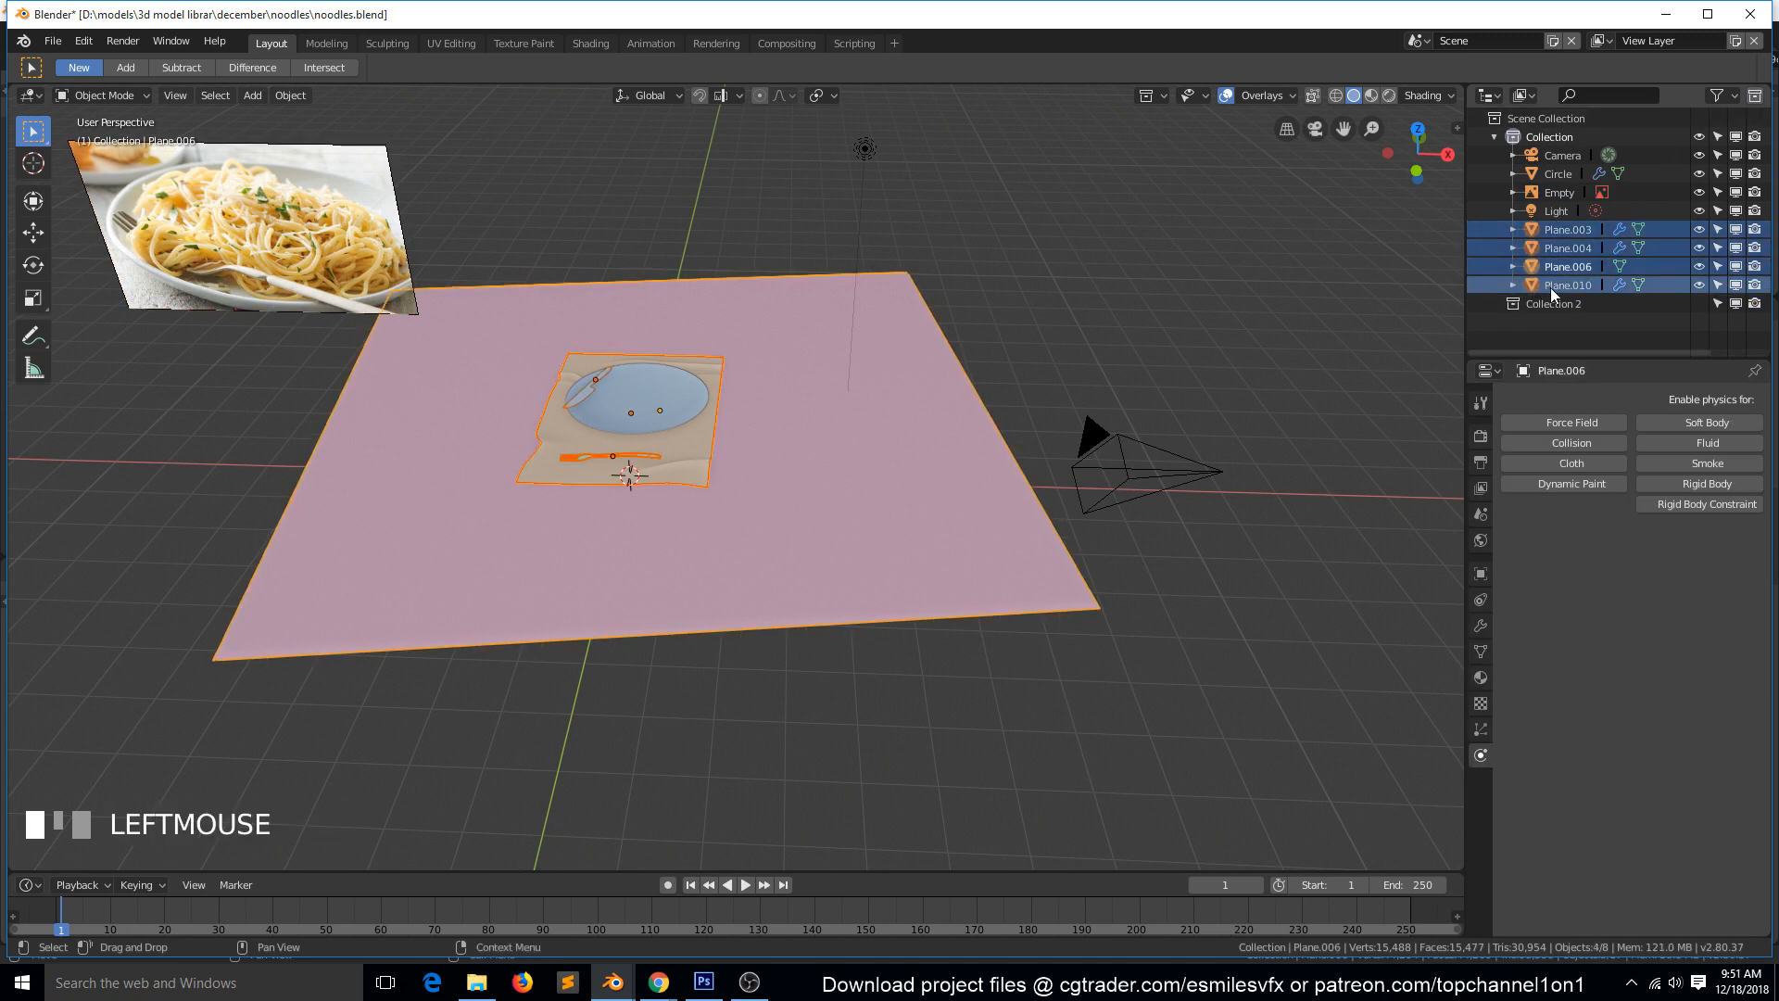
pyautogui.moveTo(1551, 292); pyautogui.dragTo(1560, 297)
pyautogui.doubleClick(1558, 230)
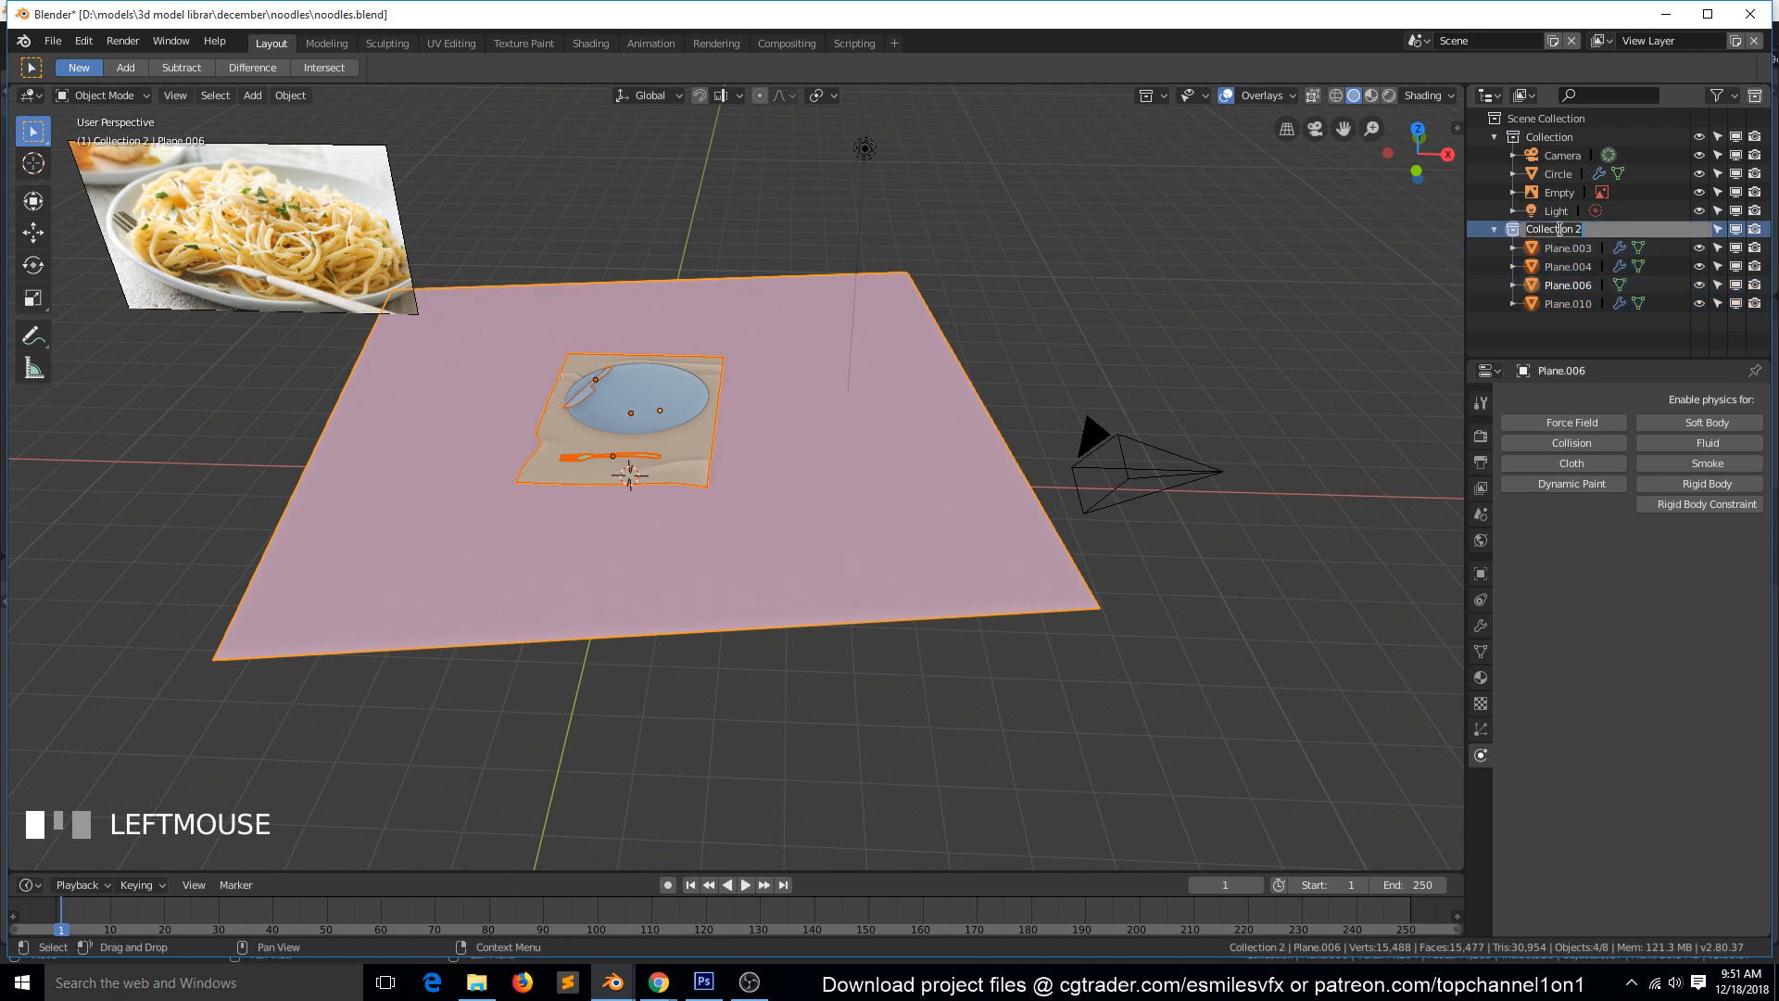
pyautogui.write('plate')
pyautogui.press('Return')
# Add another collection, place it outside the plate collection at scene level and rename it noodles.
pyautogui.click(1754, 95)
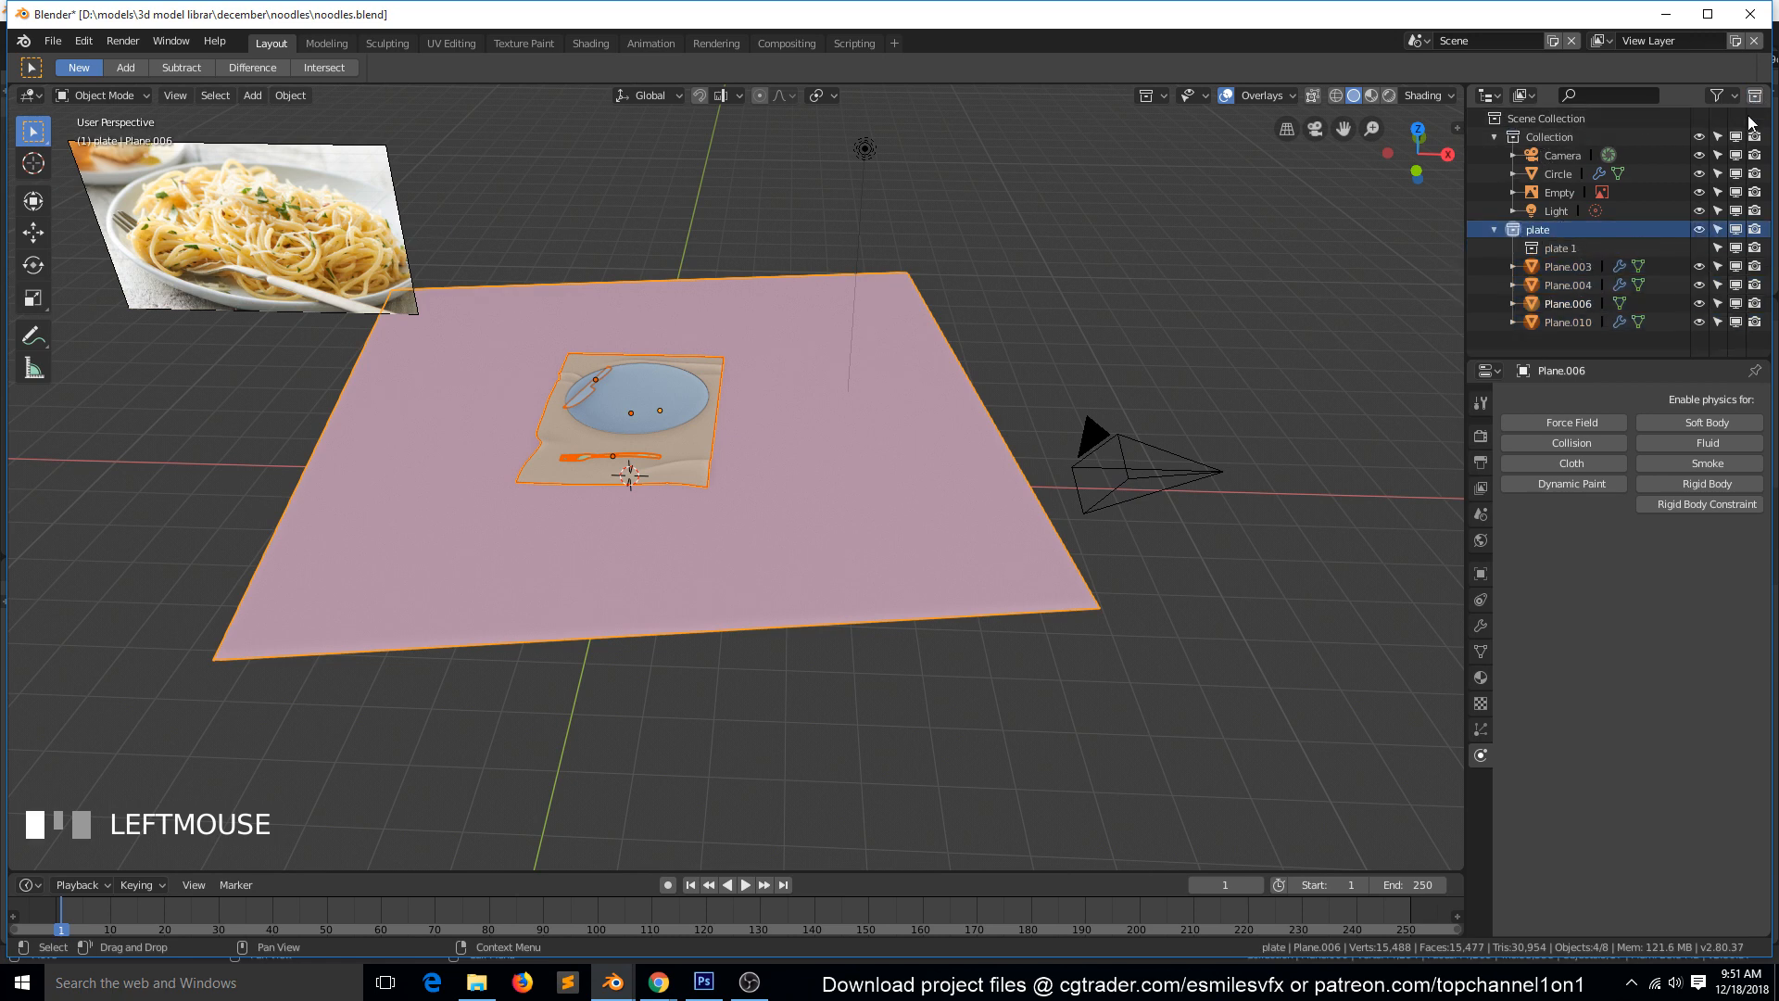
pyautogui.moveTo(1571, 248)
pyautogui.mouseDown()
pyautogui.moveTo(1577, 227)
pyautogui.moveTo(1549, 228)
pyautogui.mouseUp()
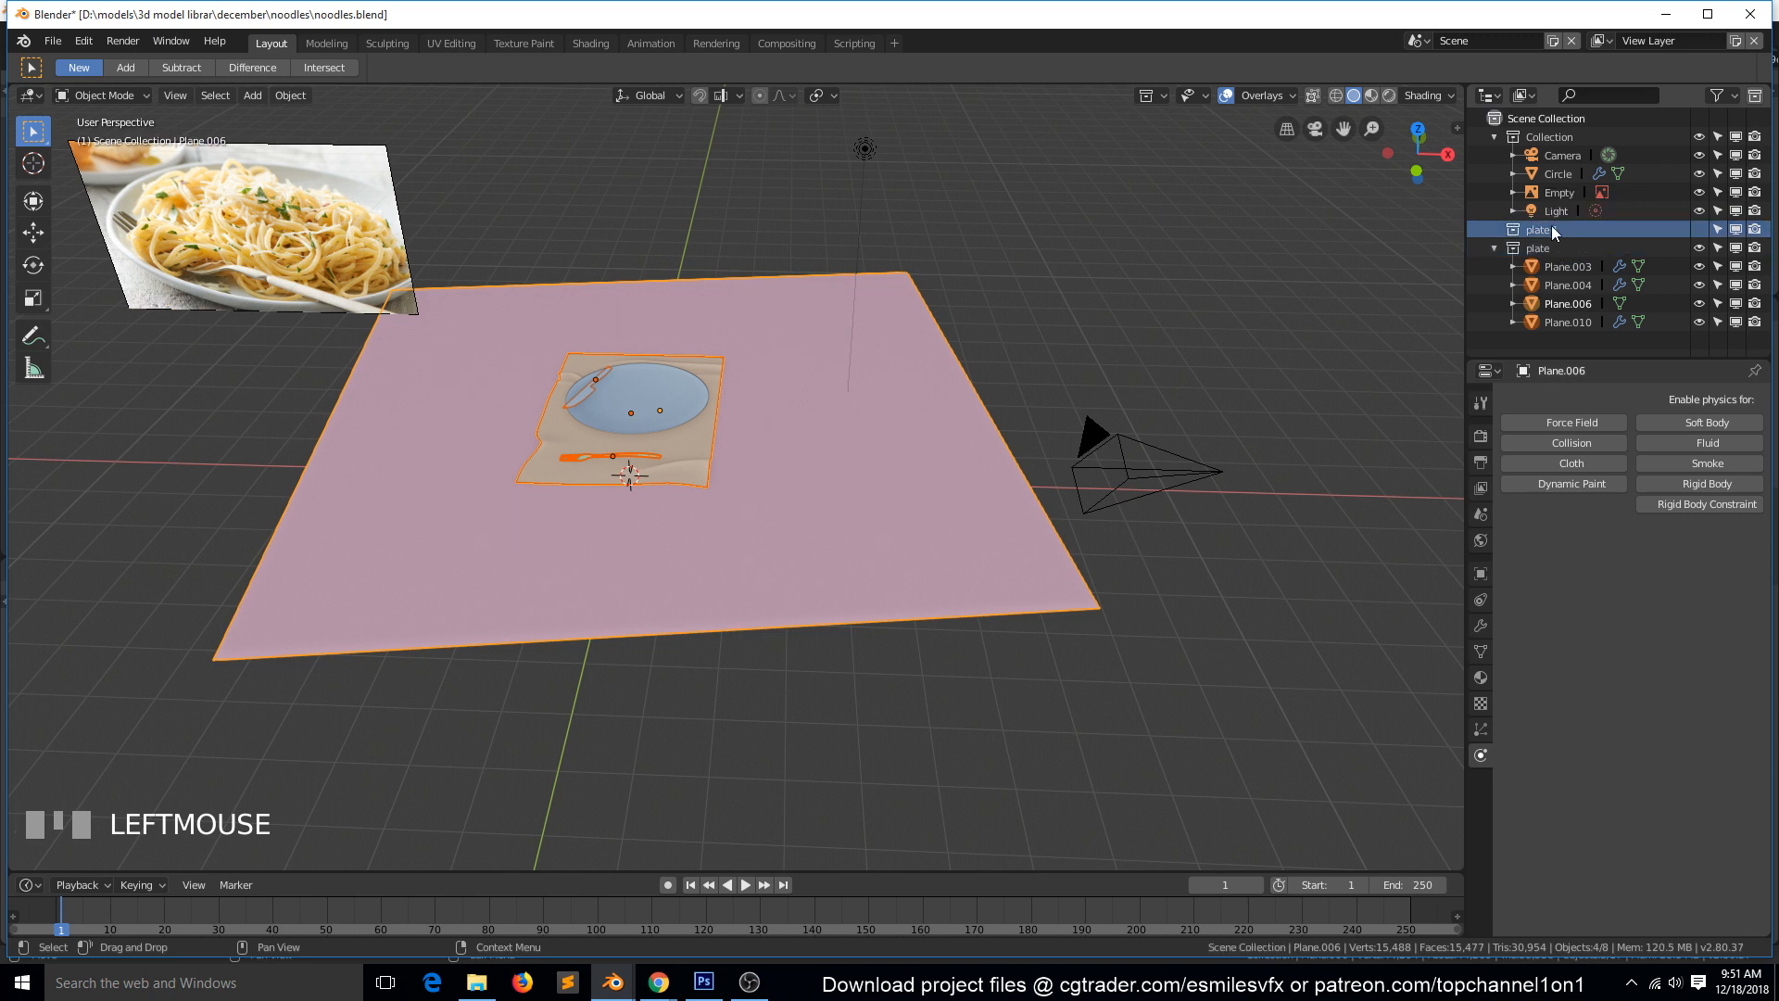
pyautogui.doubleClick(1549, 228)
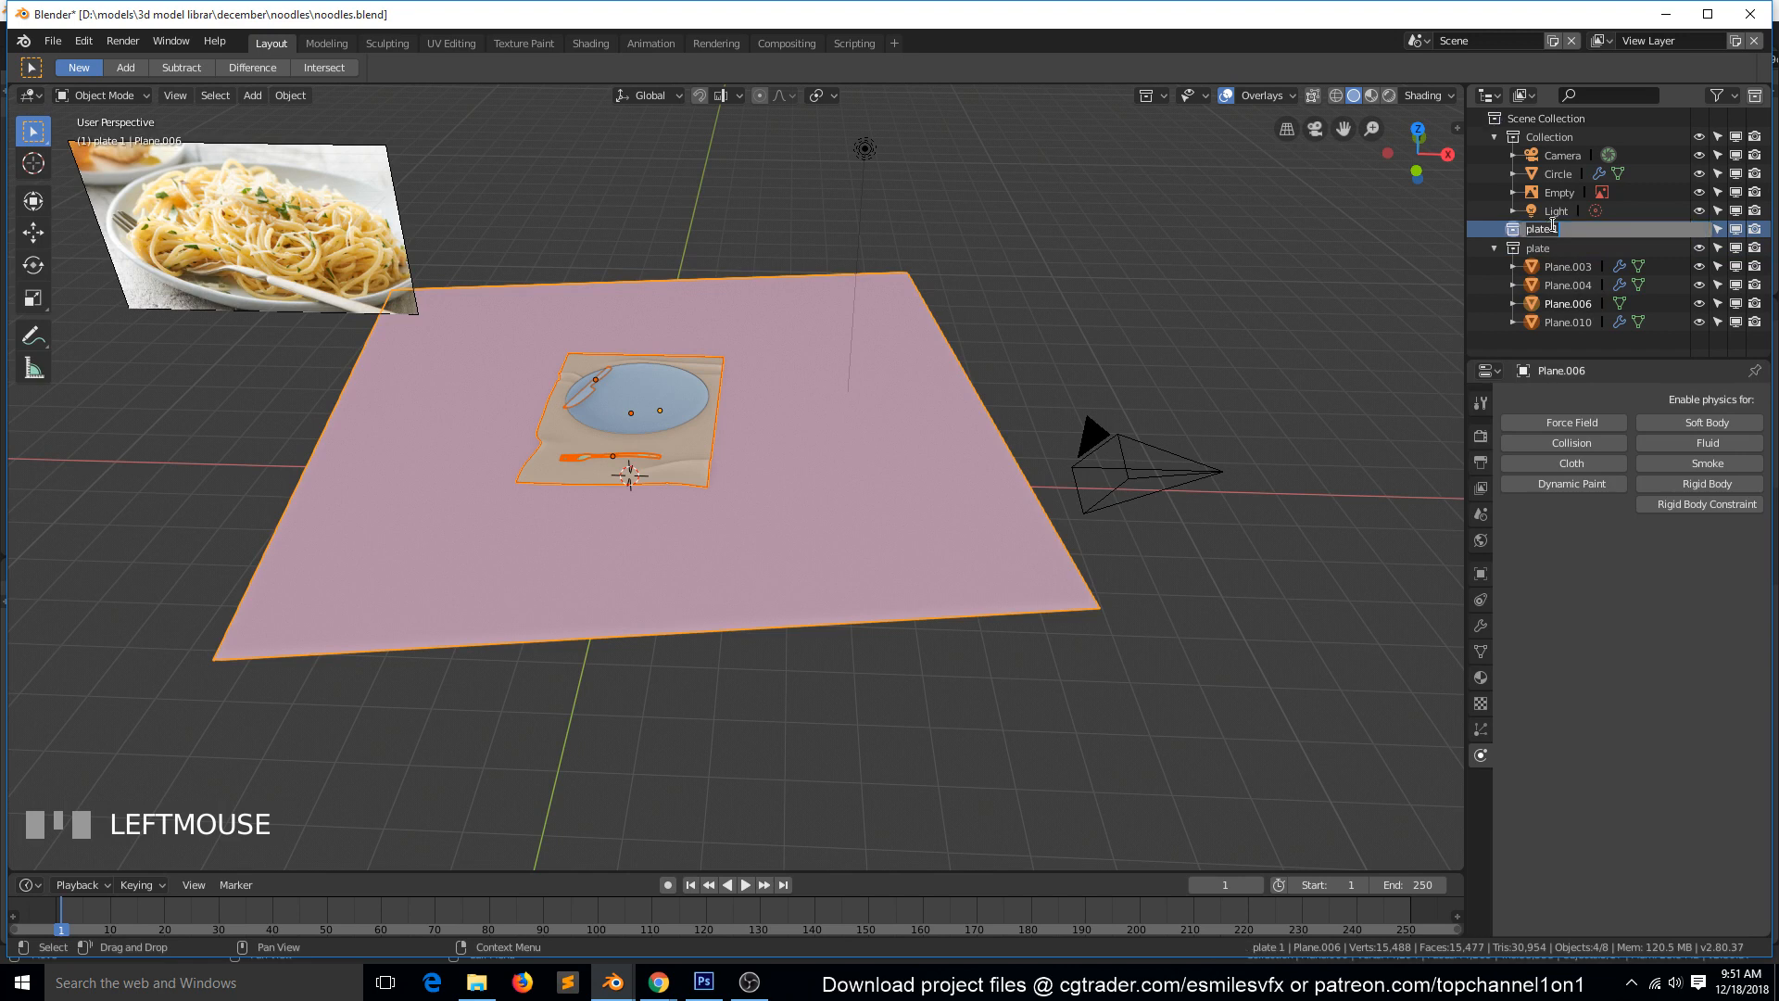
pyautogui.write('noodles')
pyautogui.click(1348, 225)
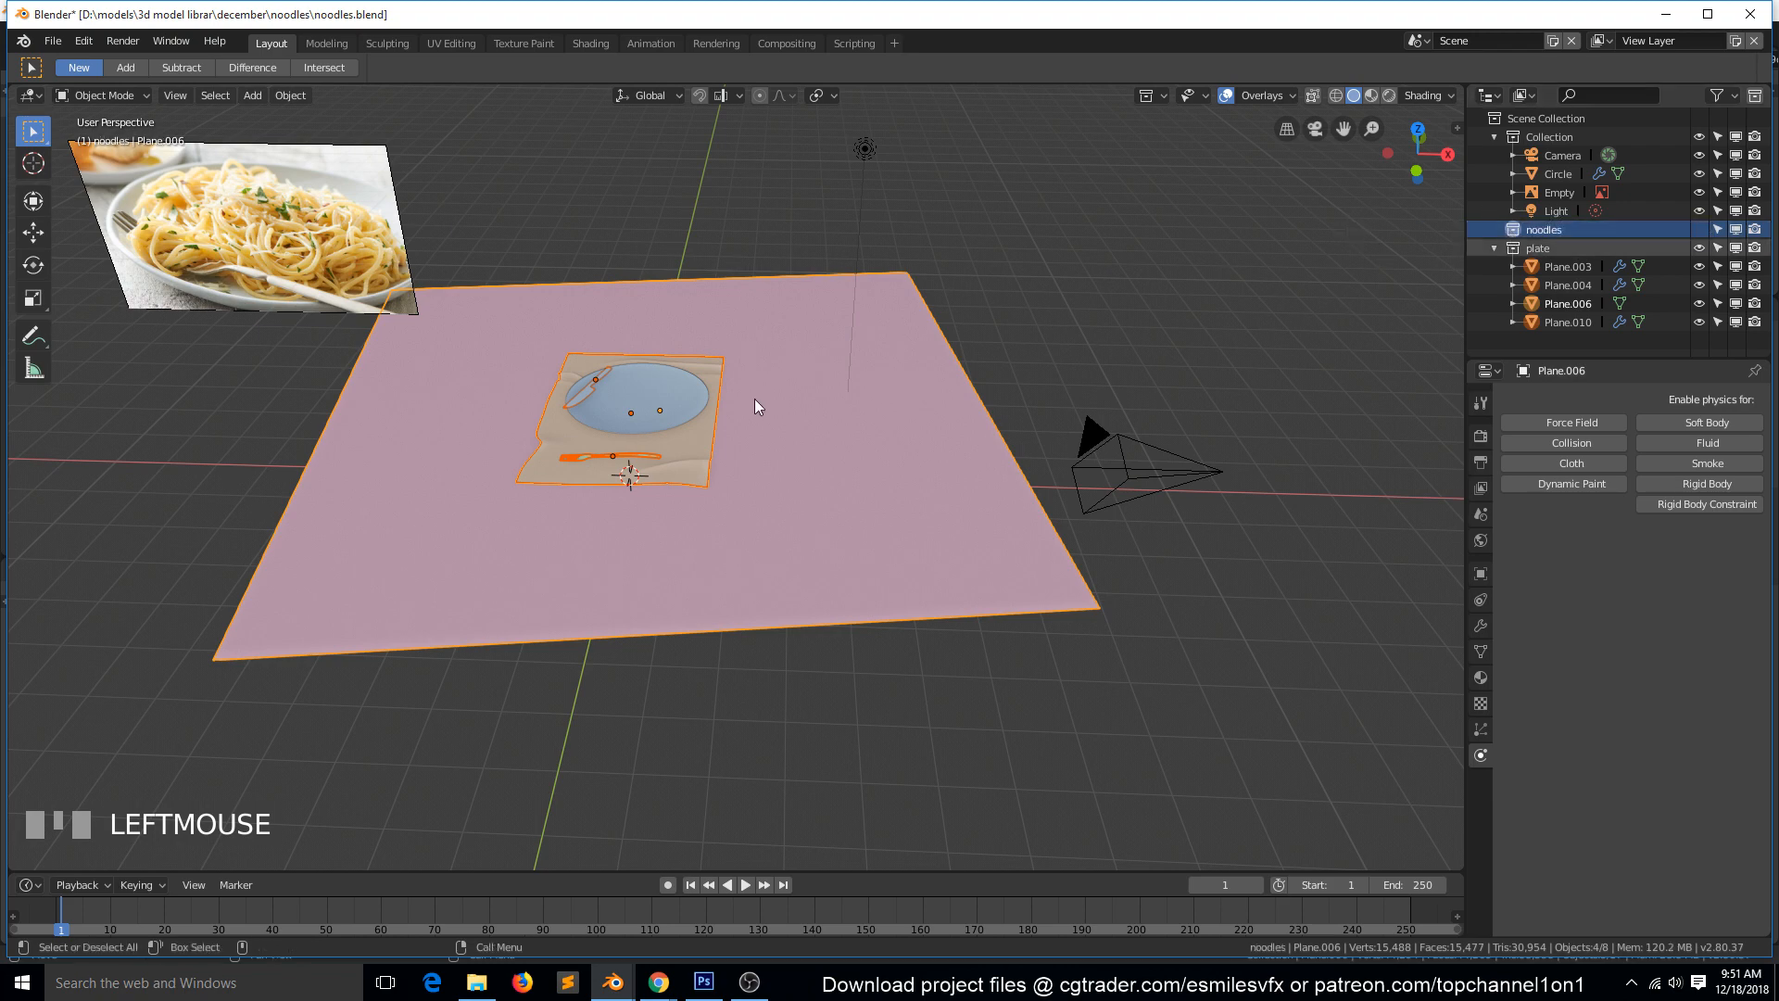
# Deselect everything, disable the plate collection in the viewport and delete the round plate object.
pyautogui.hotkey('alt', 'a')
pyautogui.press('`')
pyautogui.scroll(5, 704, 426)
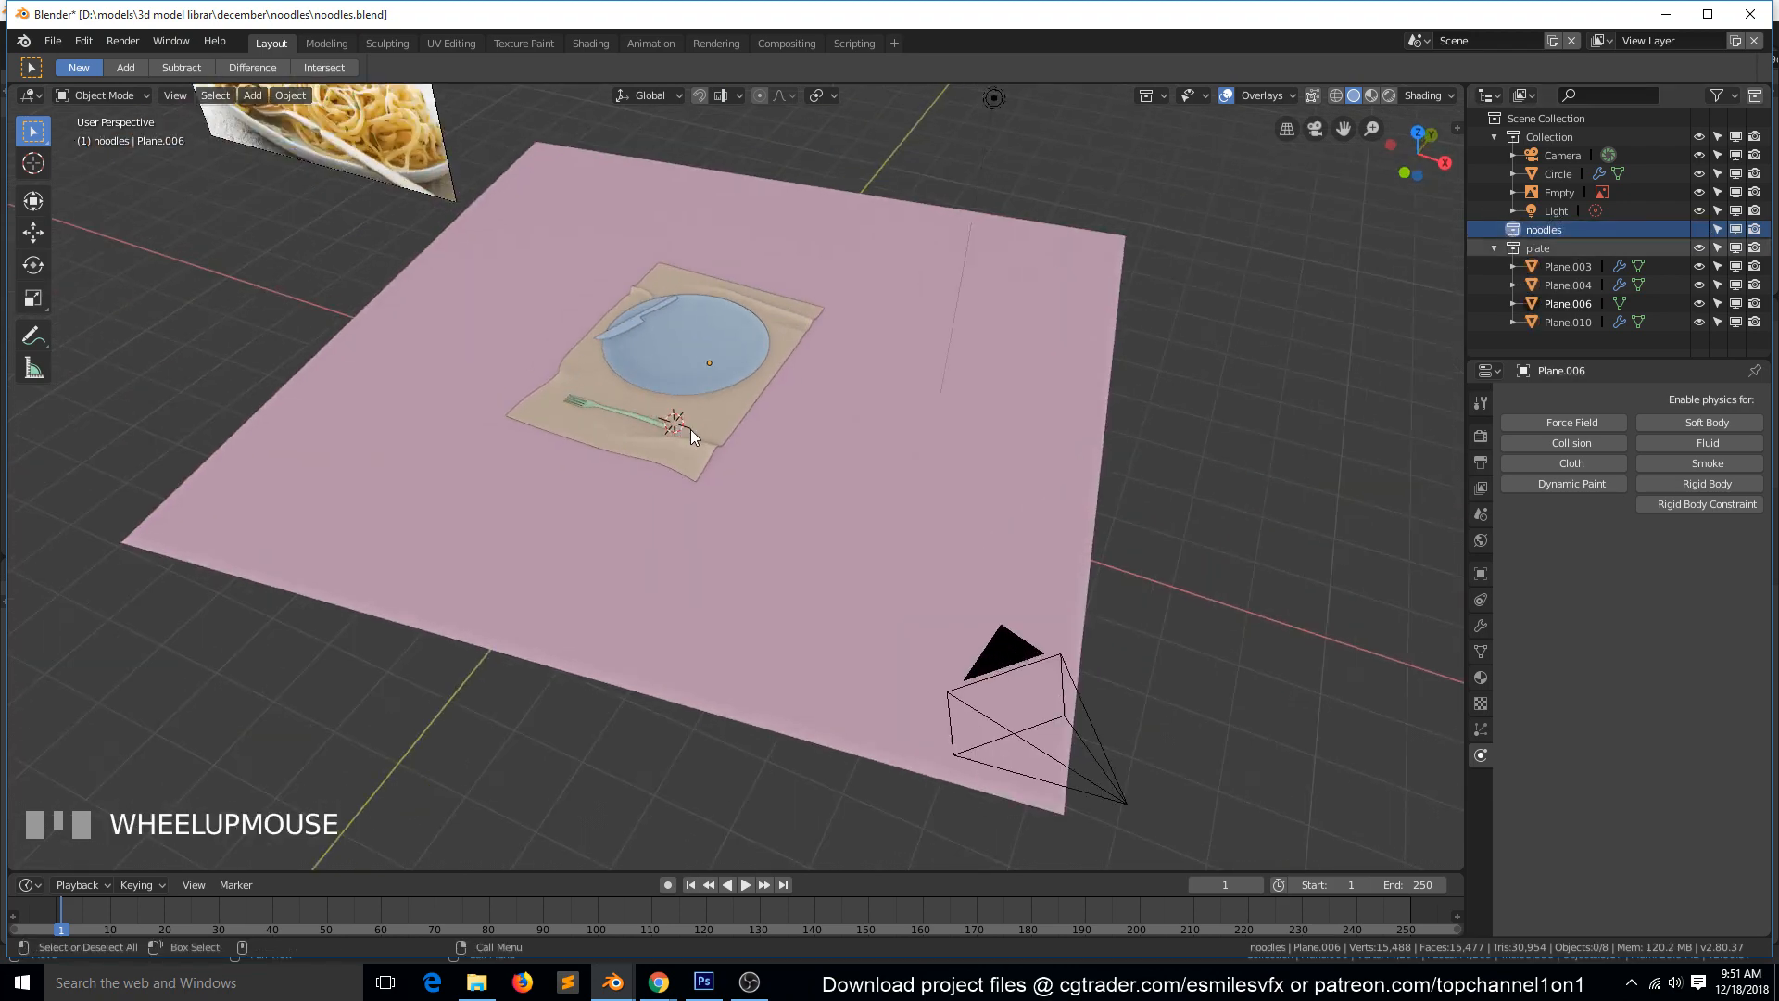
pyautogui.click(1735, 248)
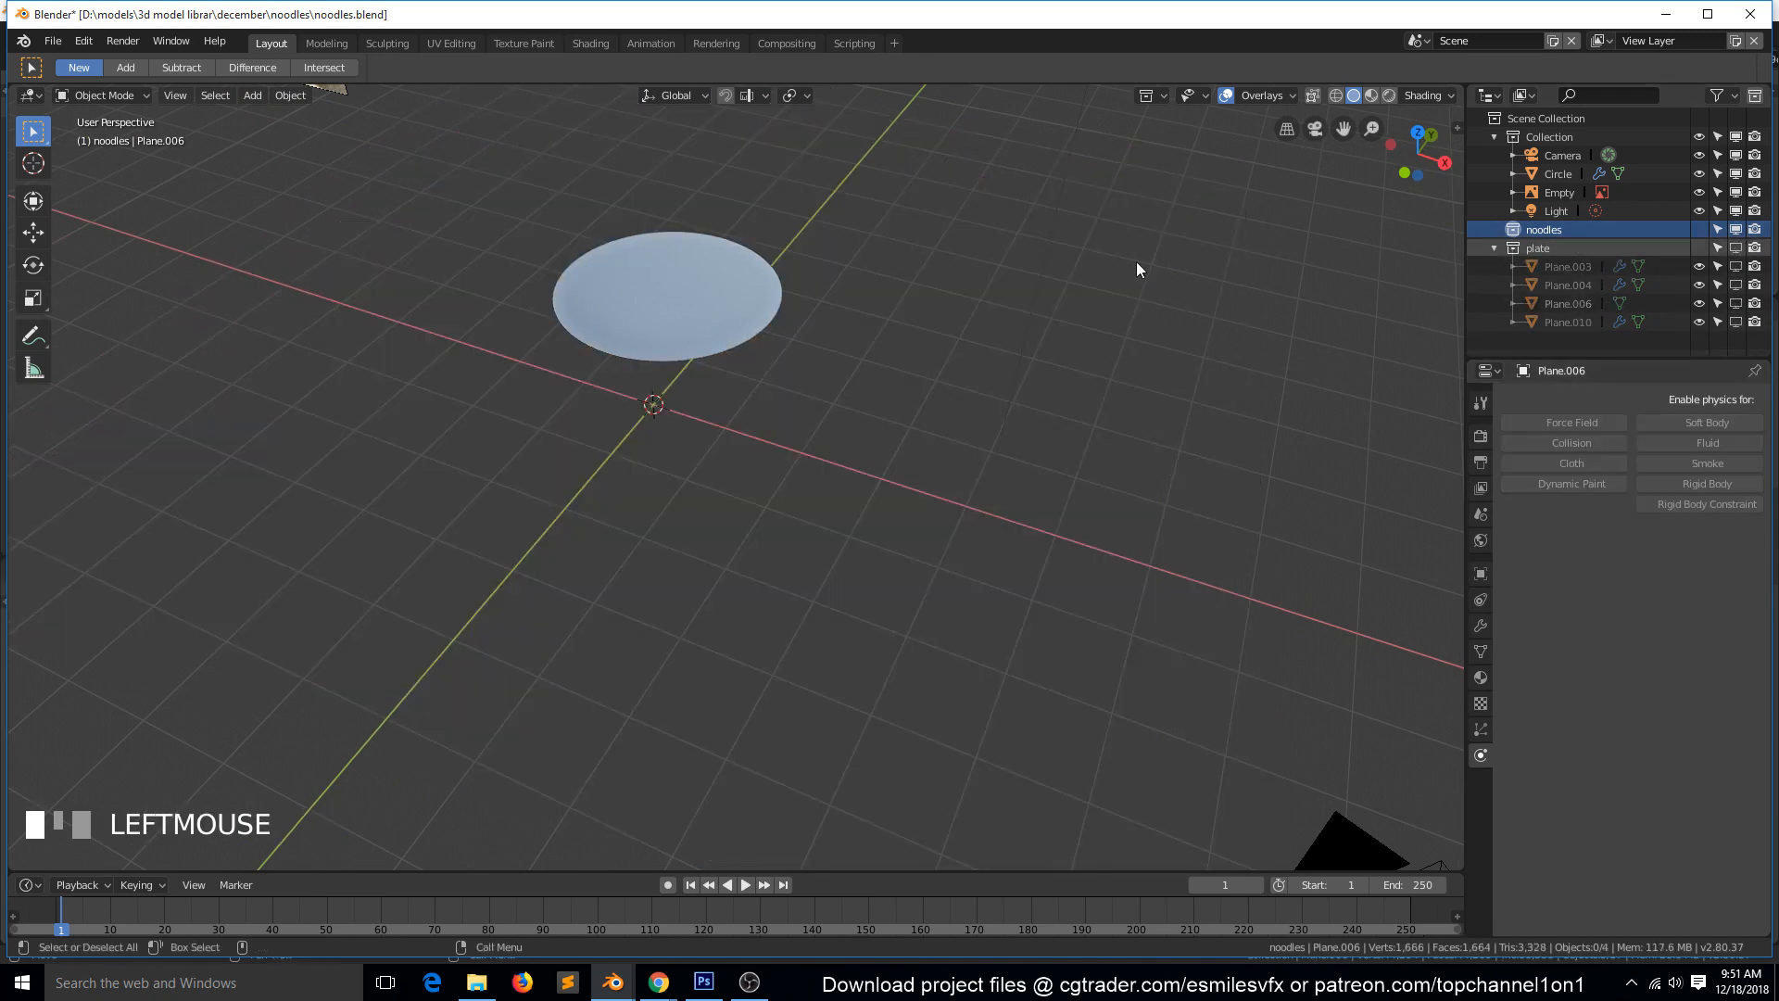
pyautogui.click(741, 298)
pyautogui.press('Delete')
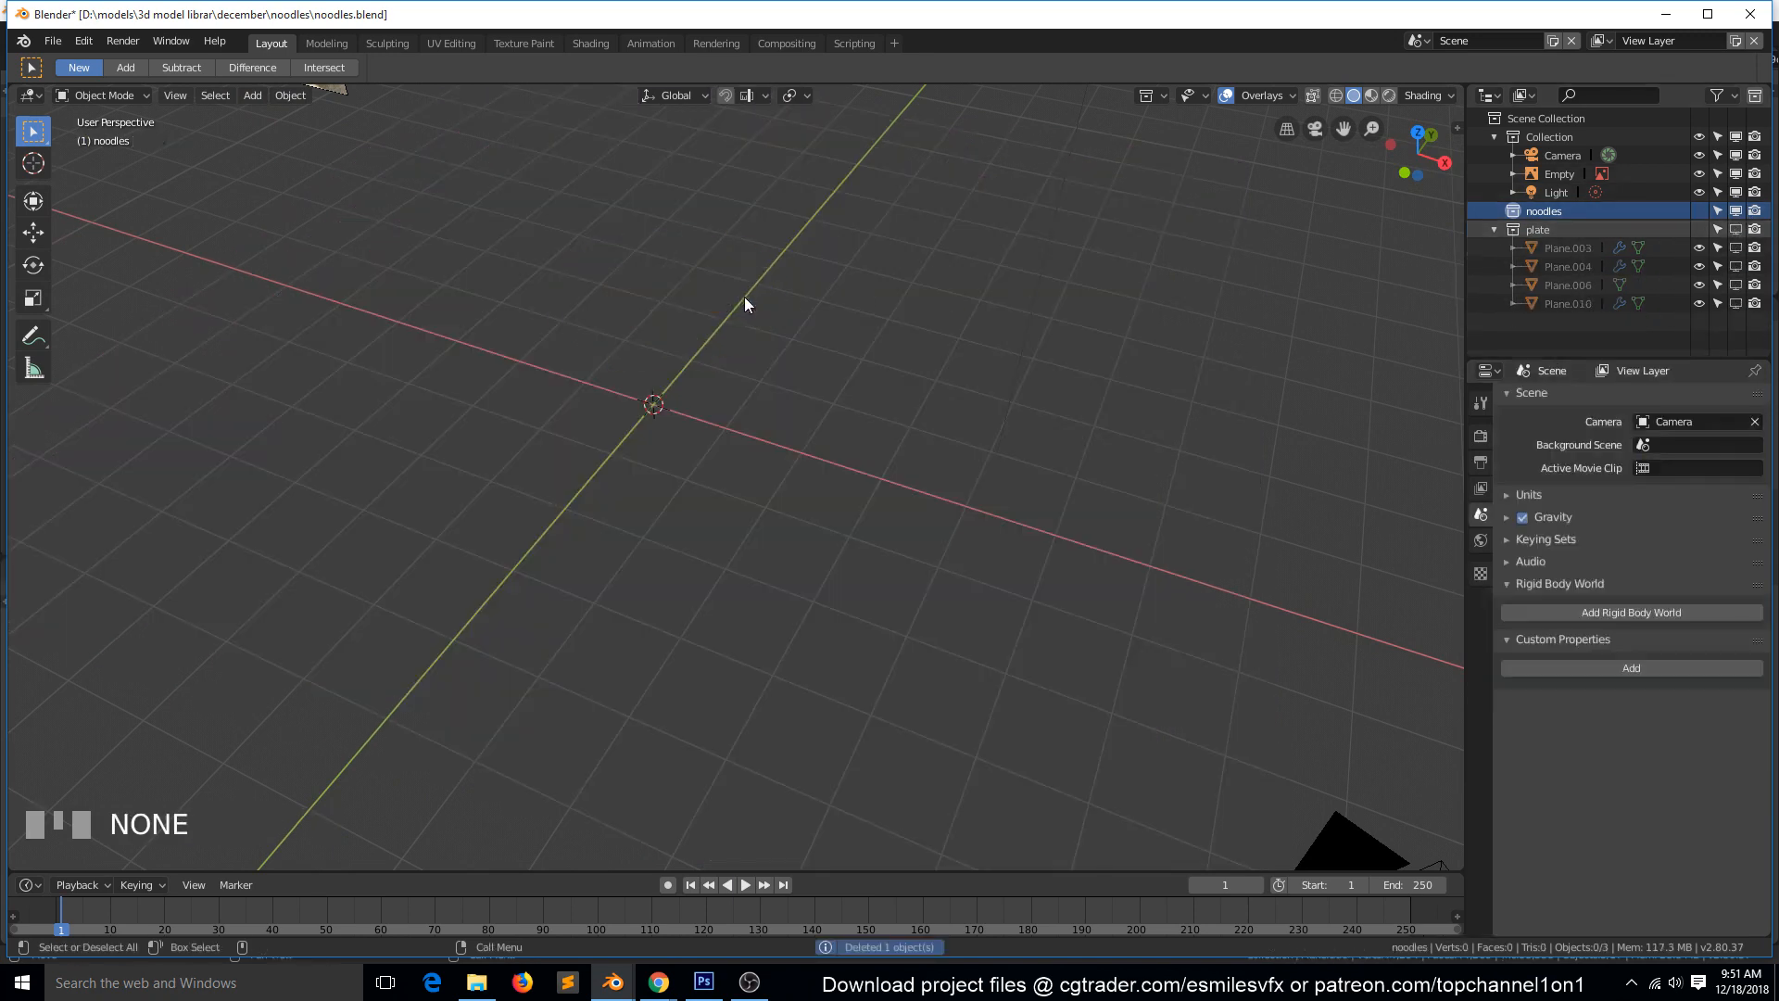
# Toggle the viewport display of the individual plane objects and enable the plate collection in the viewport again.
pyautogui.click(1736, 247)
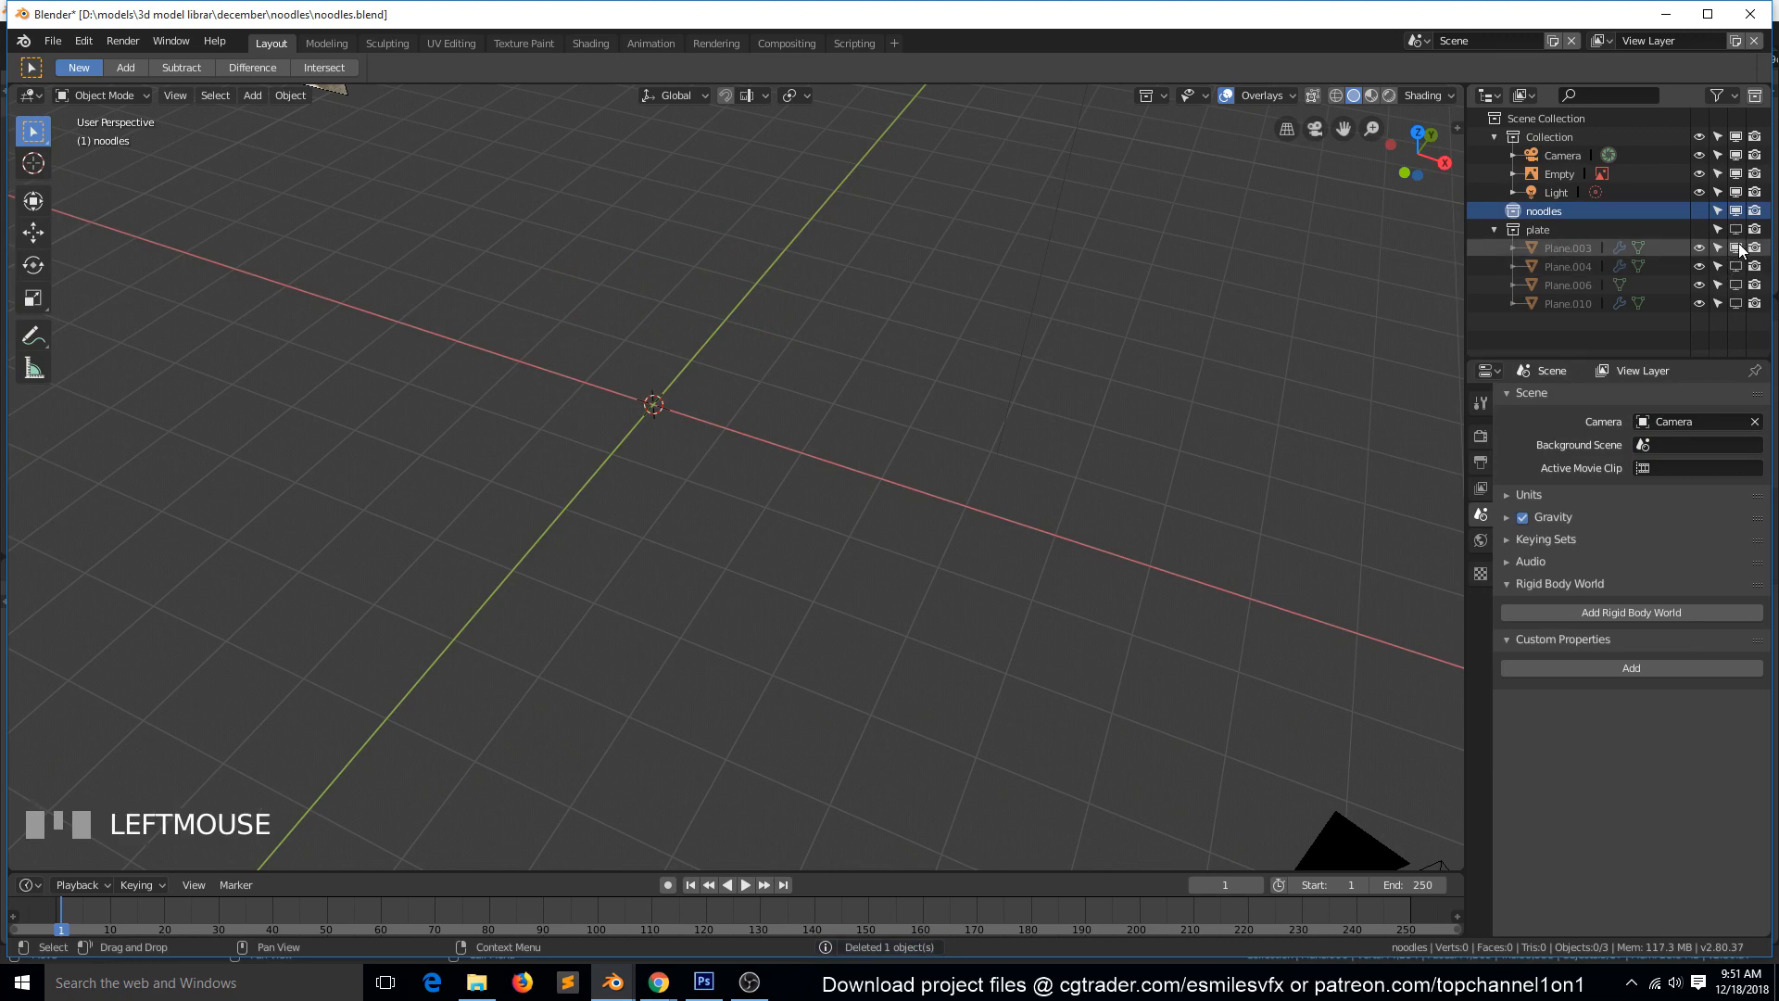
pyautogui.click(1736, 267)
pyautogui.click(1736, 267)
pyautogui.click(1736, 285)
pyautogui.click(1736, 302)
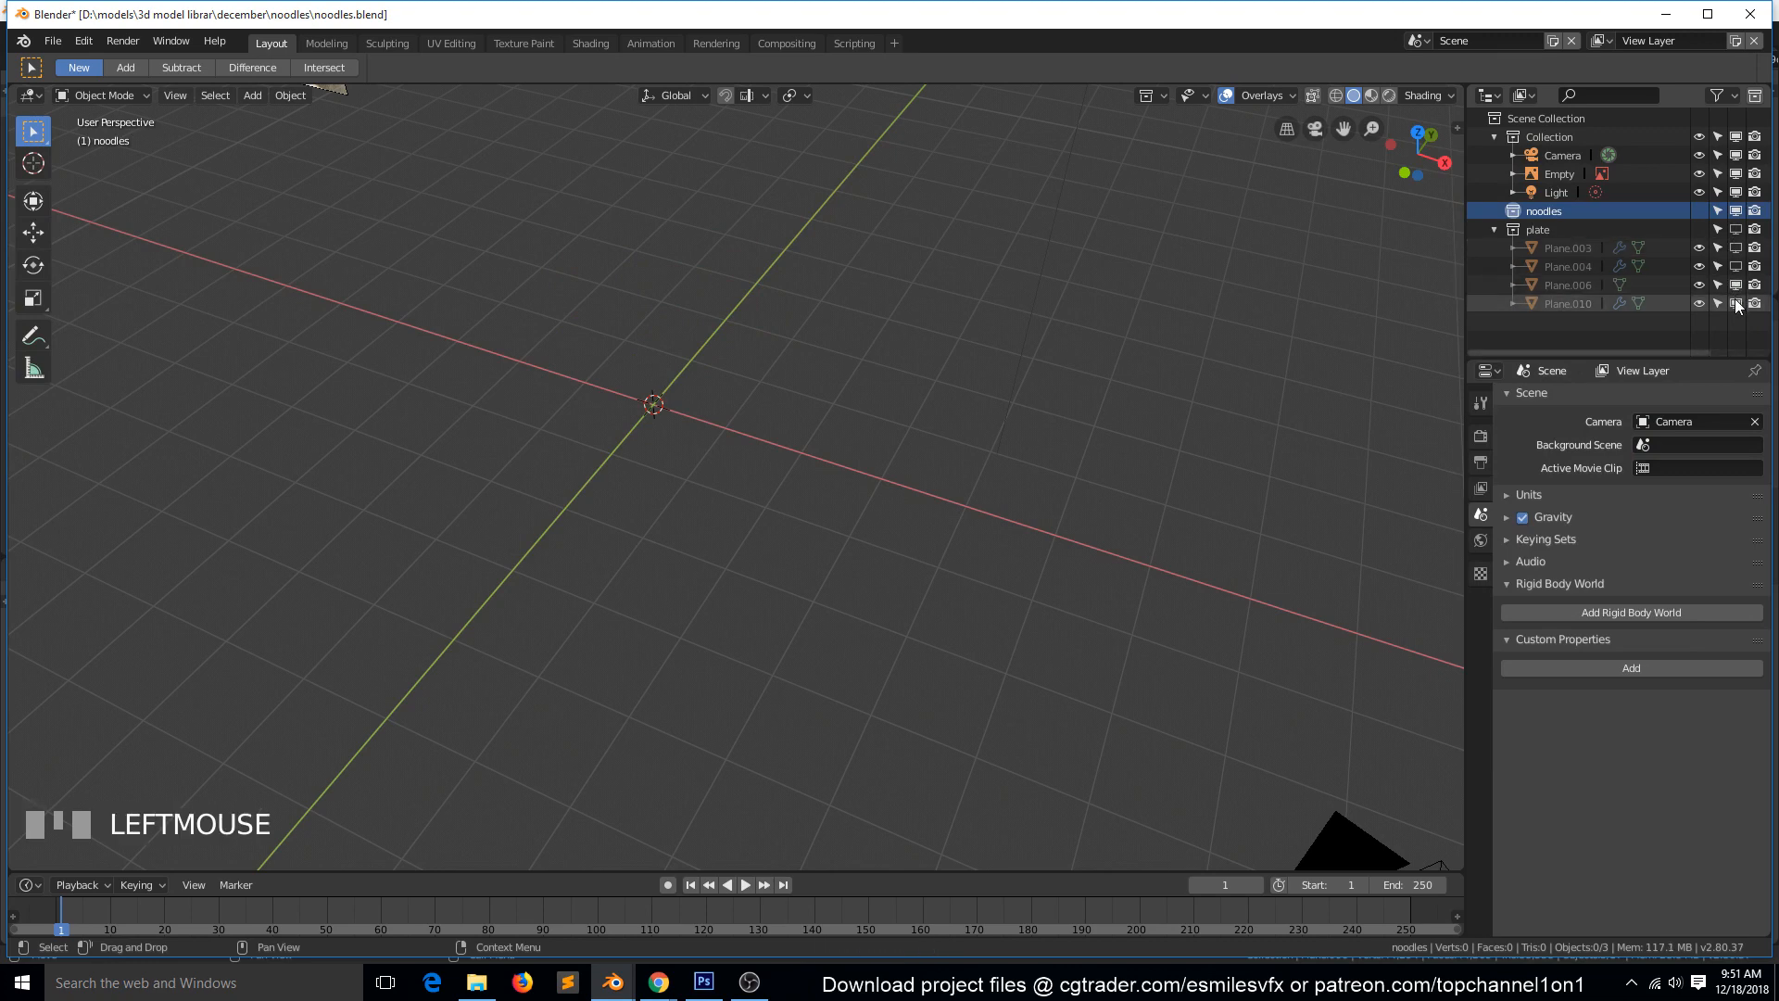
pyautogui.click(1734, 229)
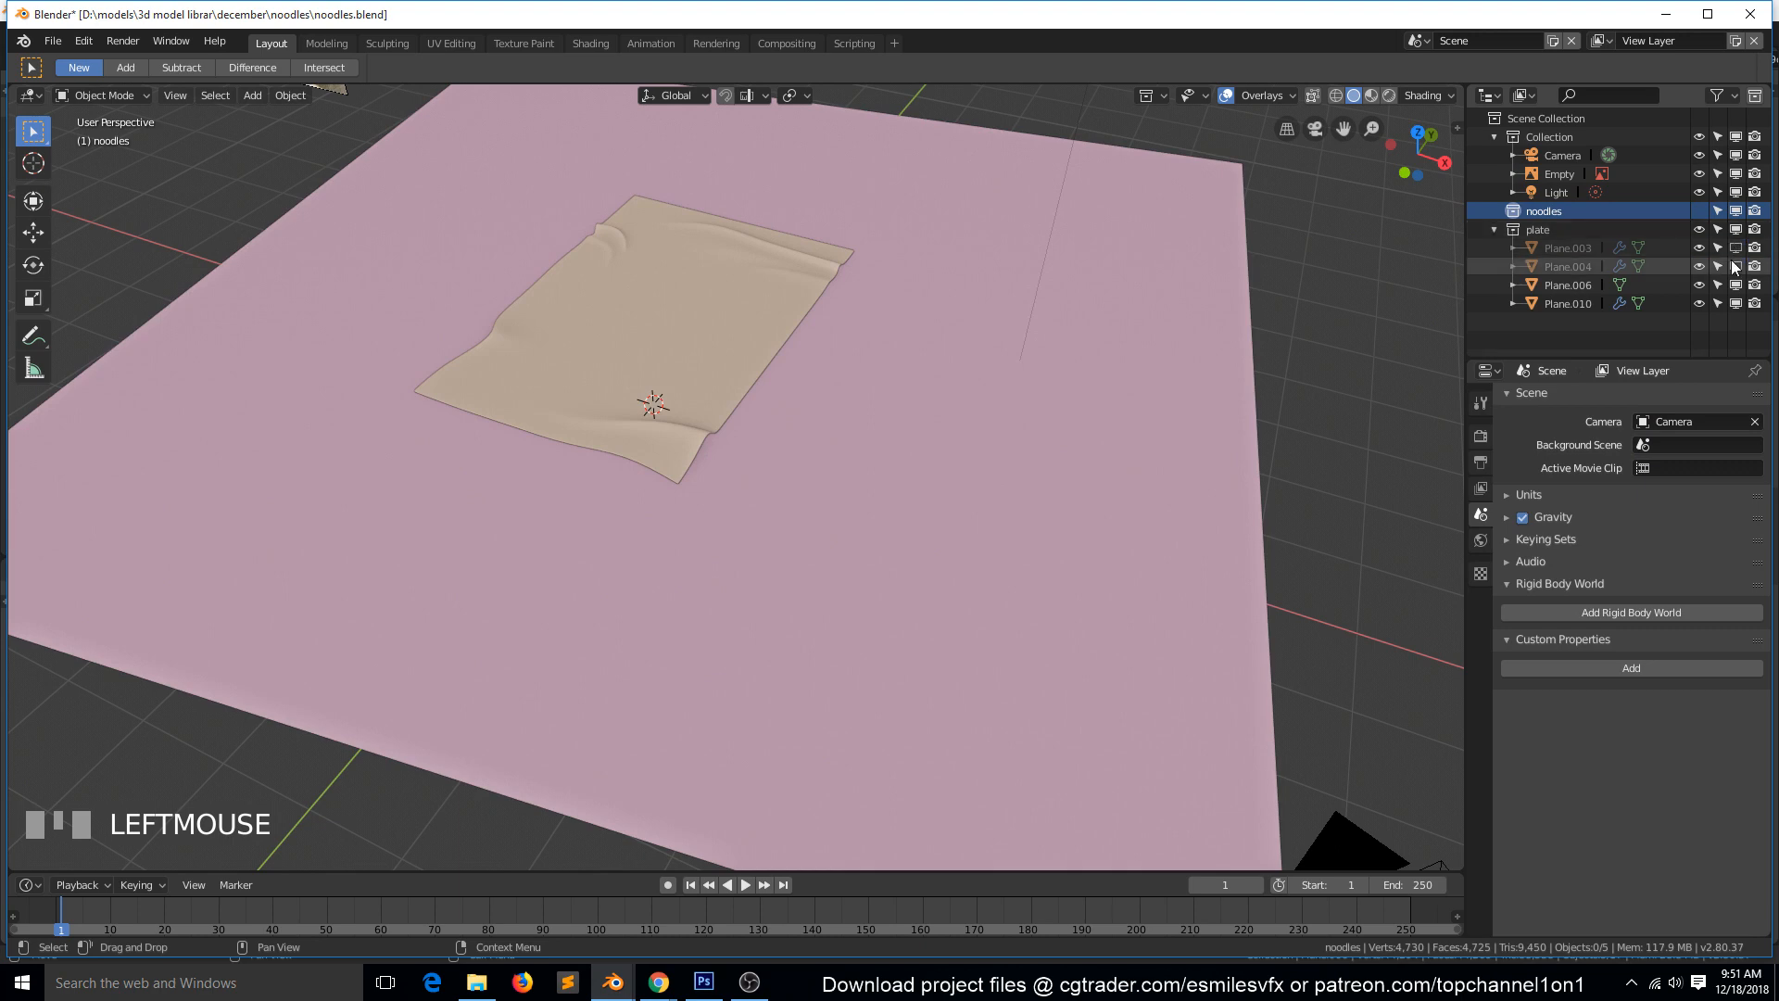
# Disable Plane.006 and Plane.010 in the viewport, and switch Plane.004 and Plane.003 on and off to identify them.
pyautogui.click(1735, 284)
pyautogui.click(1735, 284)
pyautogui.click(1735, 302)
pyautogui.click(1736, 284)
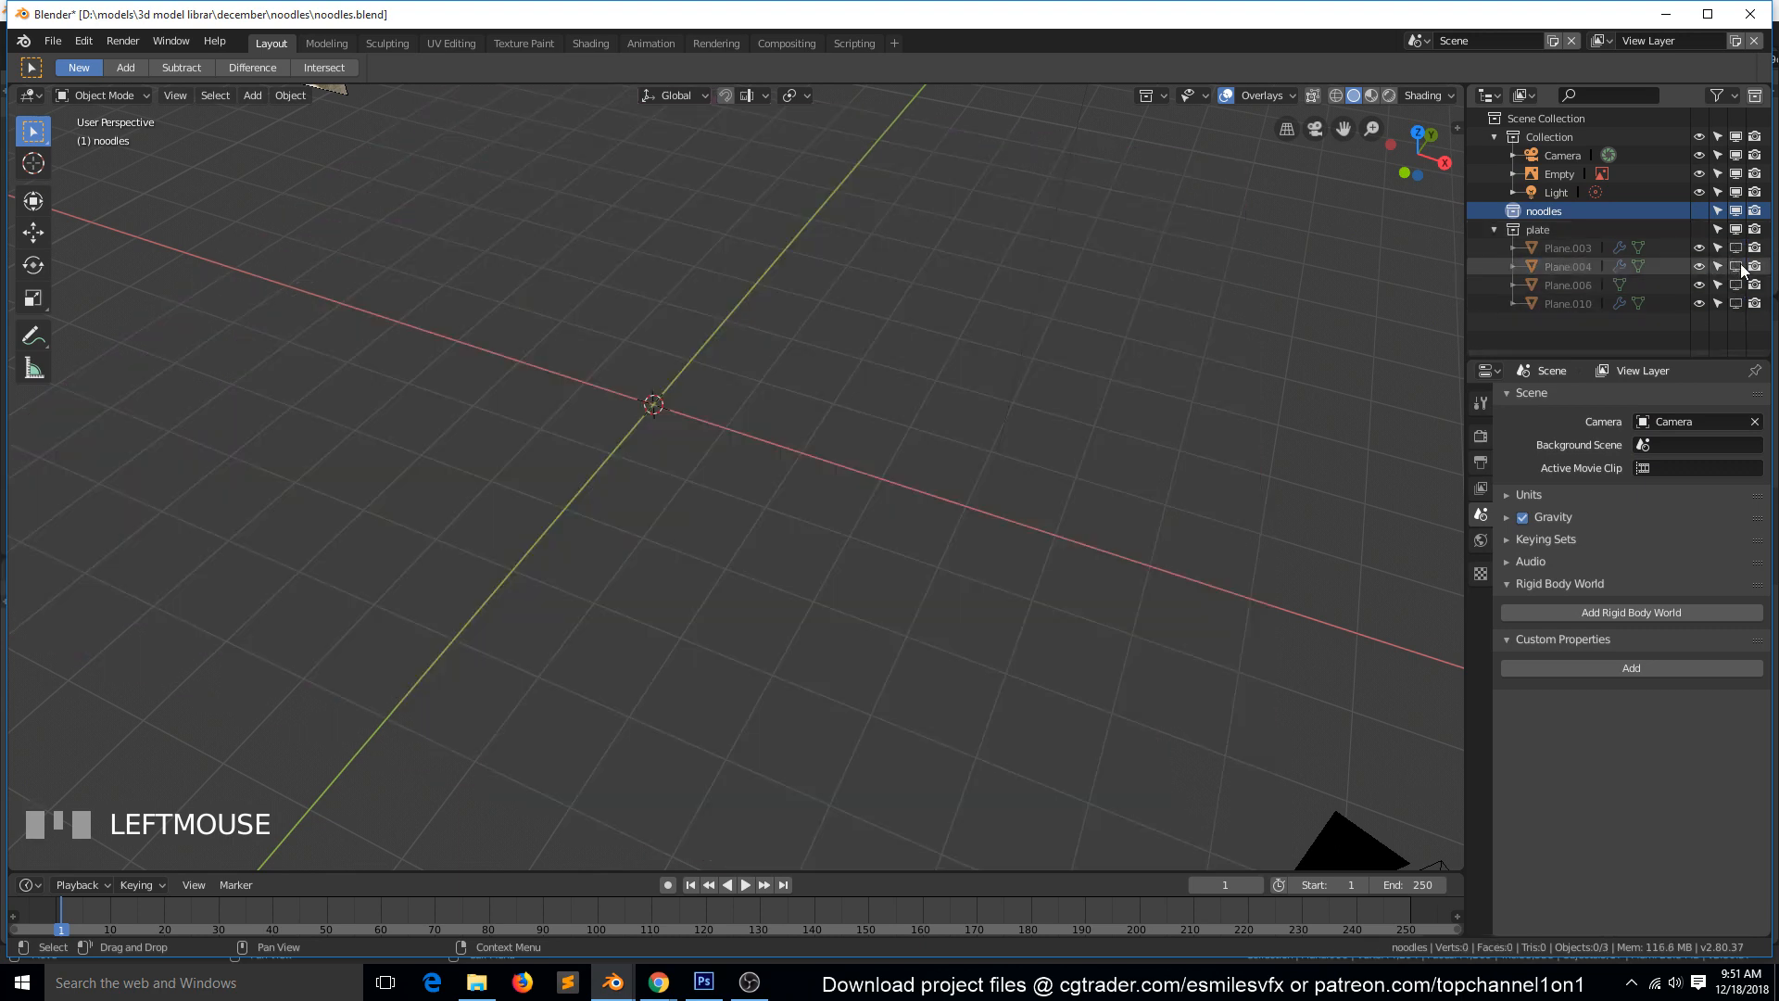
pyautogui.click(1736, 266)
pyautogui.click(1736, 266)
pyautogui.click(1735, 248)
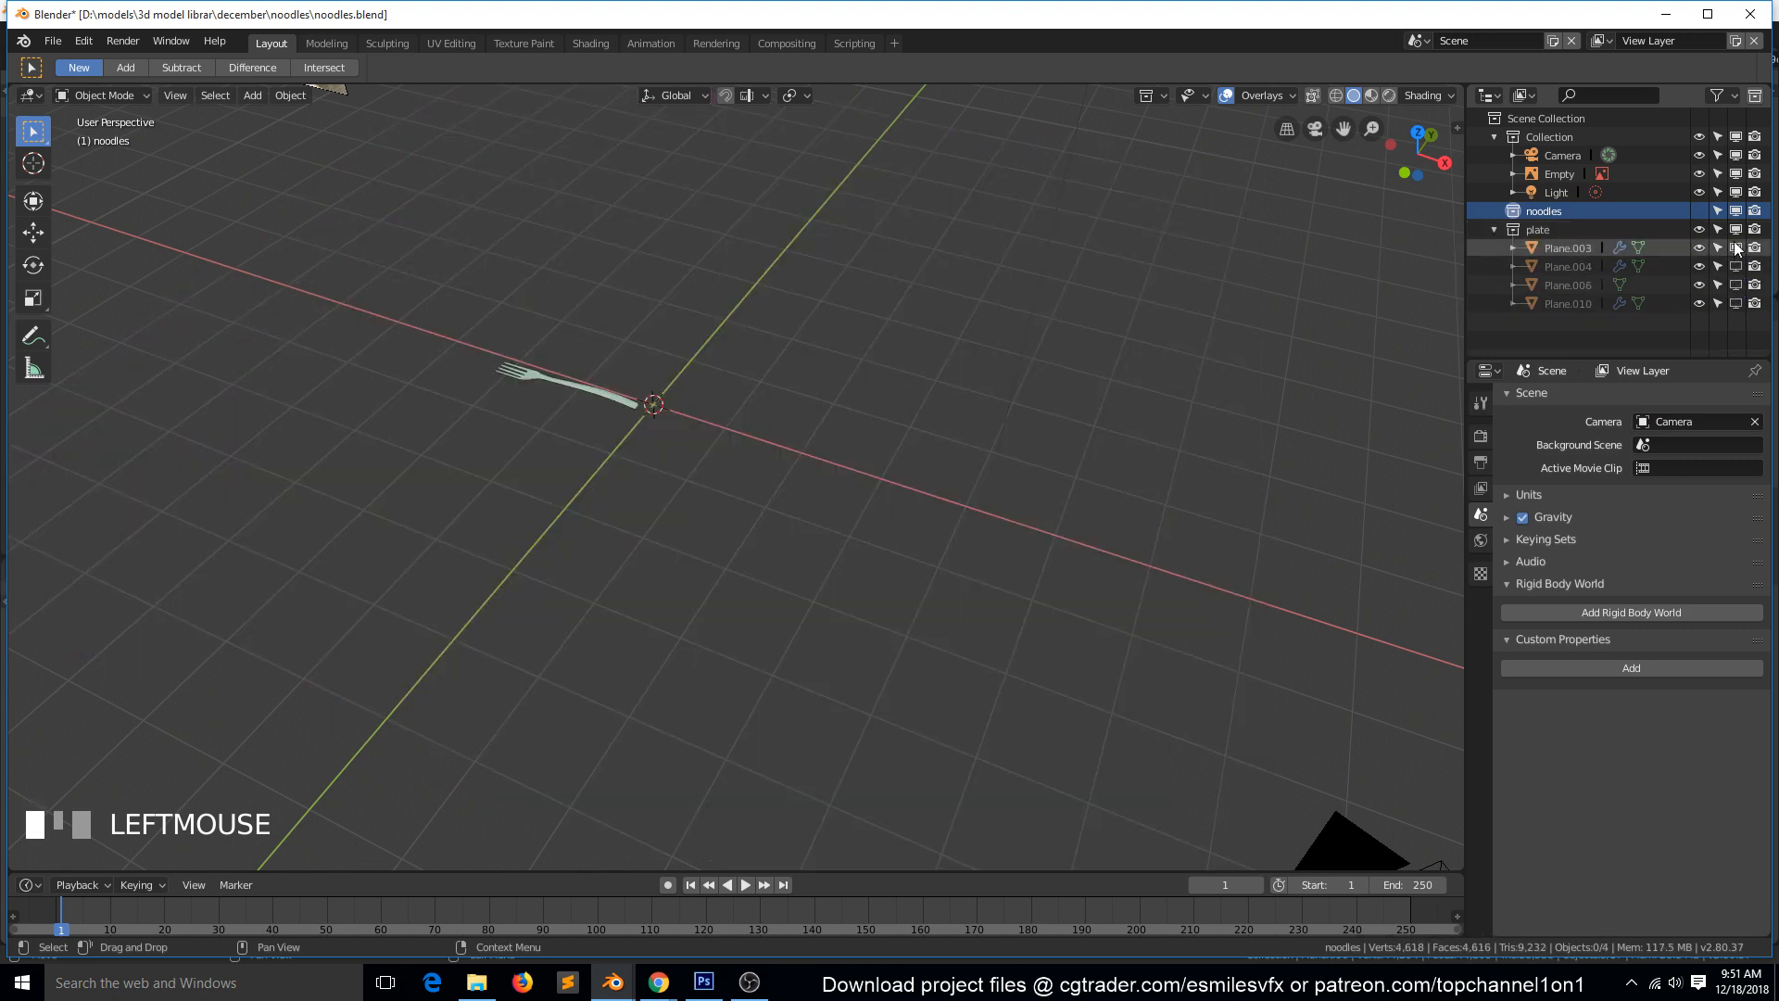
pyautogui.click(1735, 248)
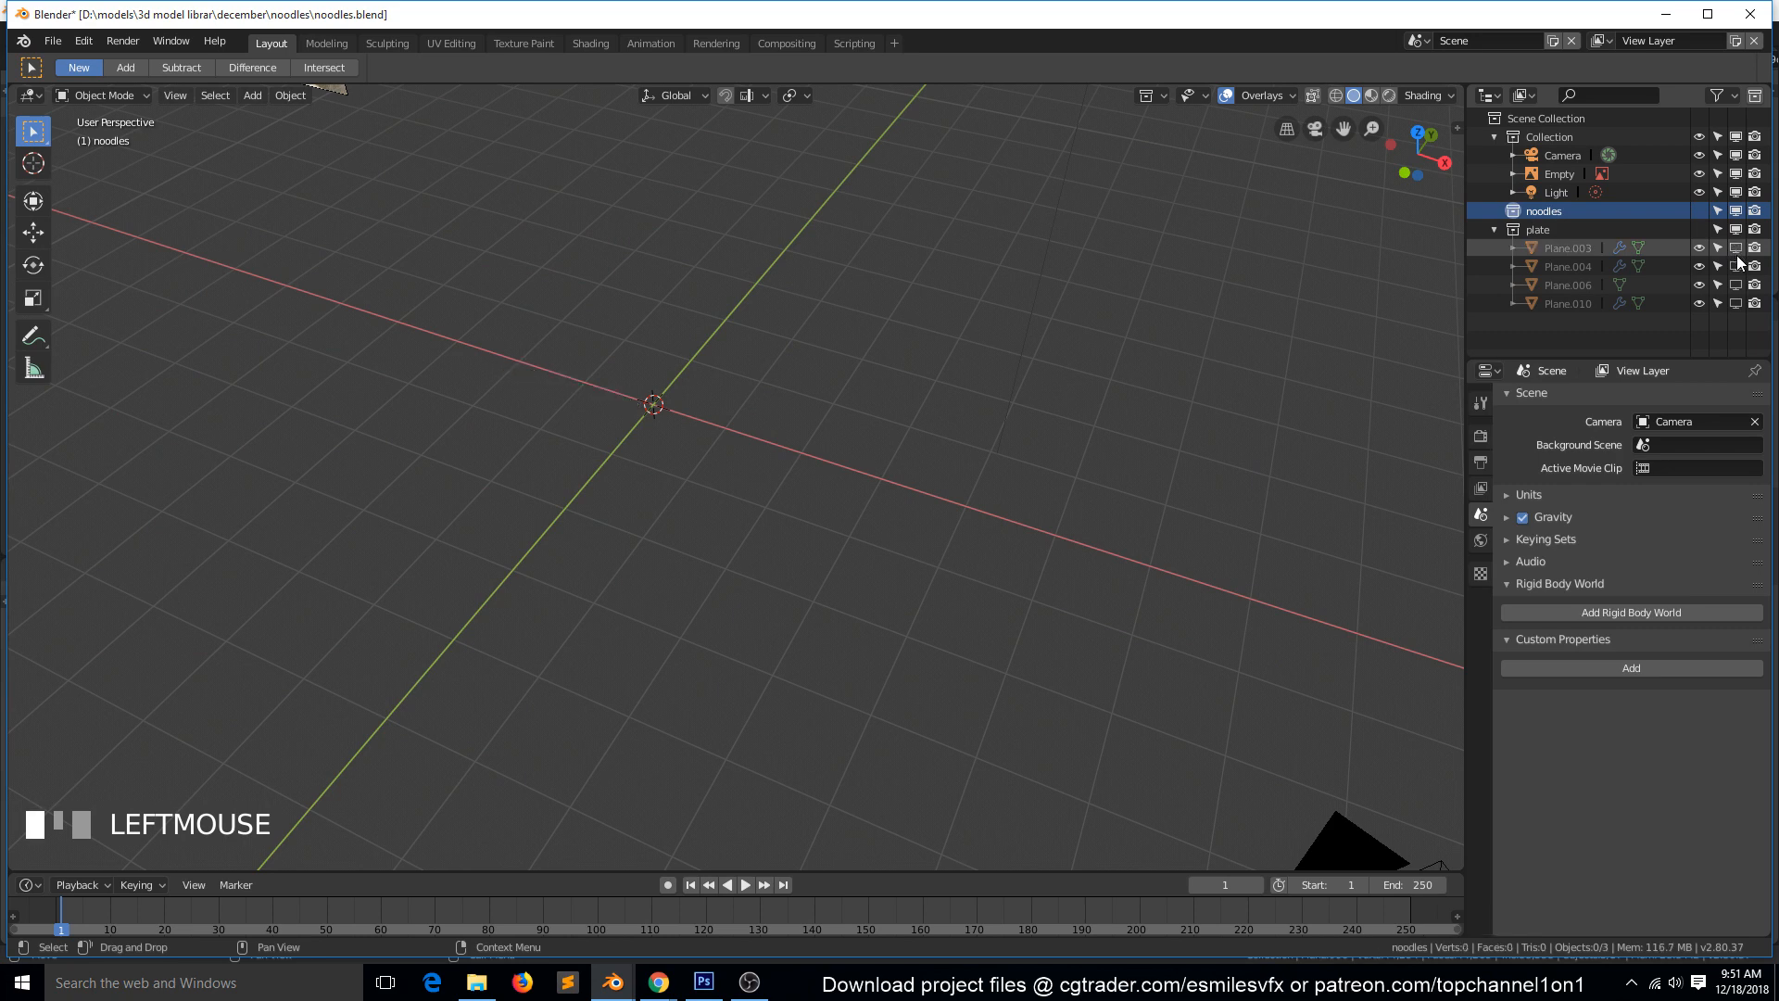
# Enable all four plane objects of the plate collection in the viewport again.
pyautogui.click(1735, 247)
pyautogui.click(1736, 266)
pyautogui.click(1736, 266)
pyautogui.click(1735, 284)
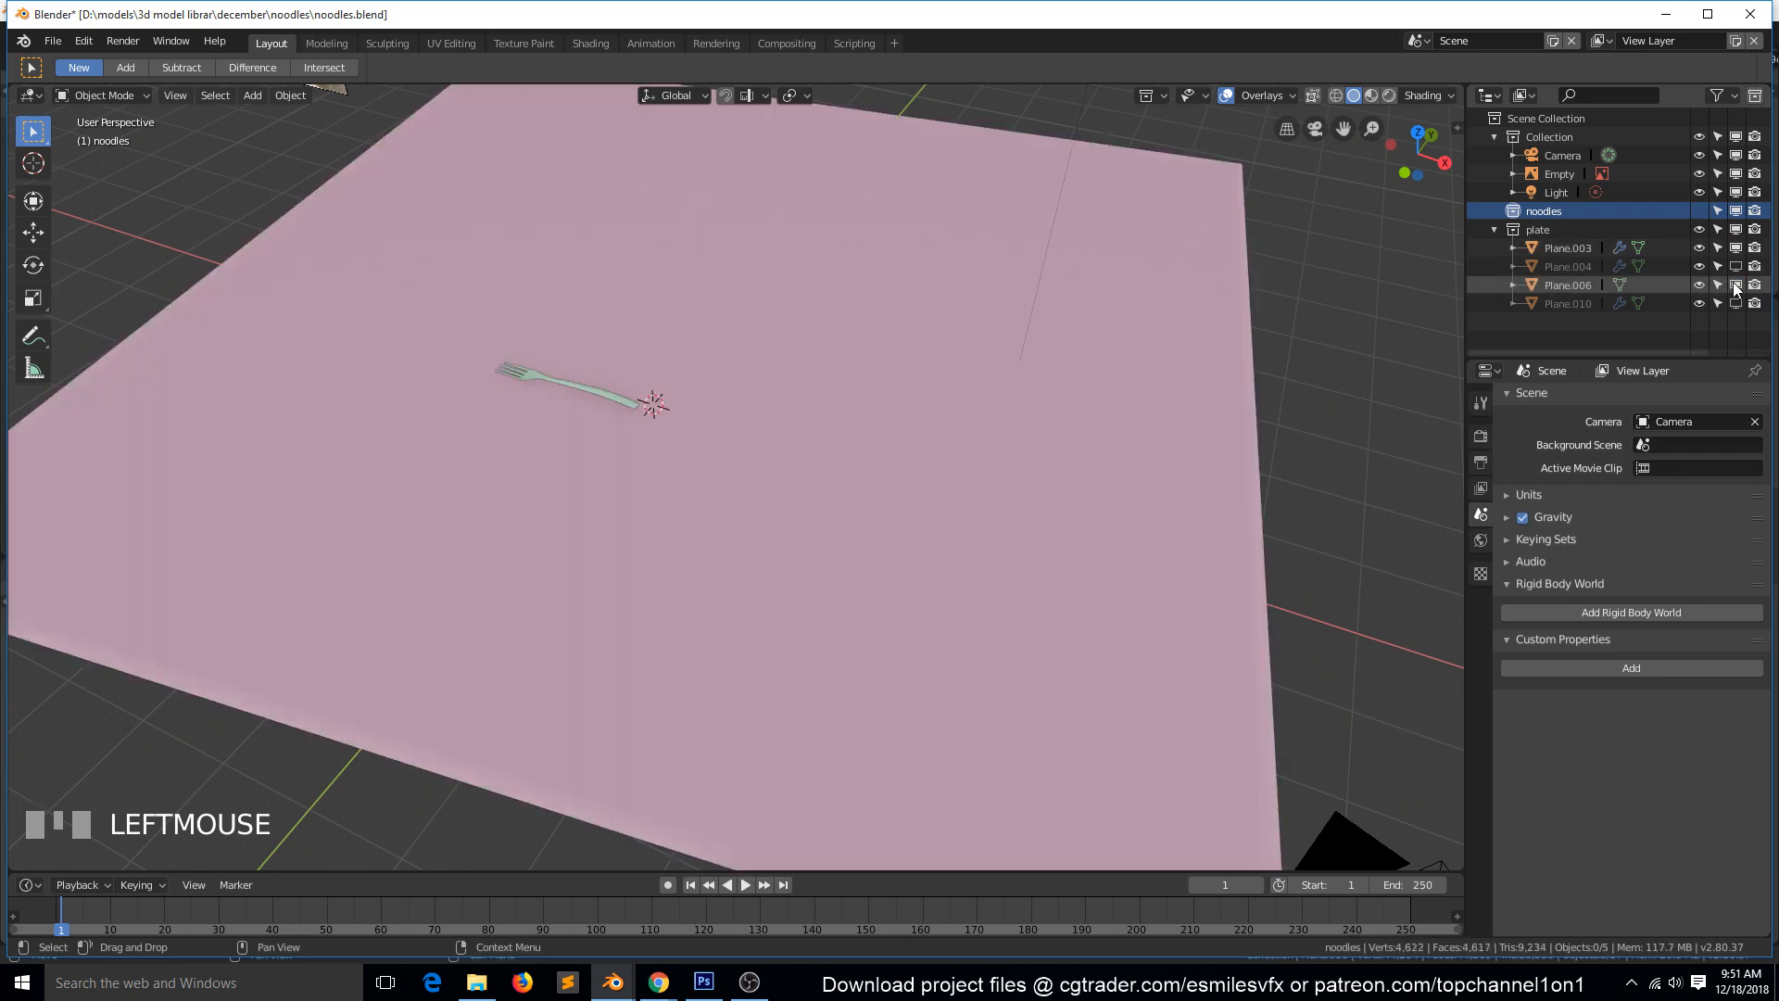
pyautogui.click(1736, 266)
pyautogui.click(1736, 303)
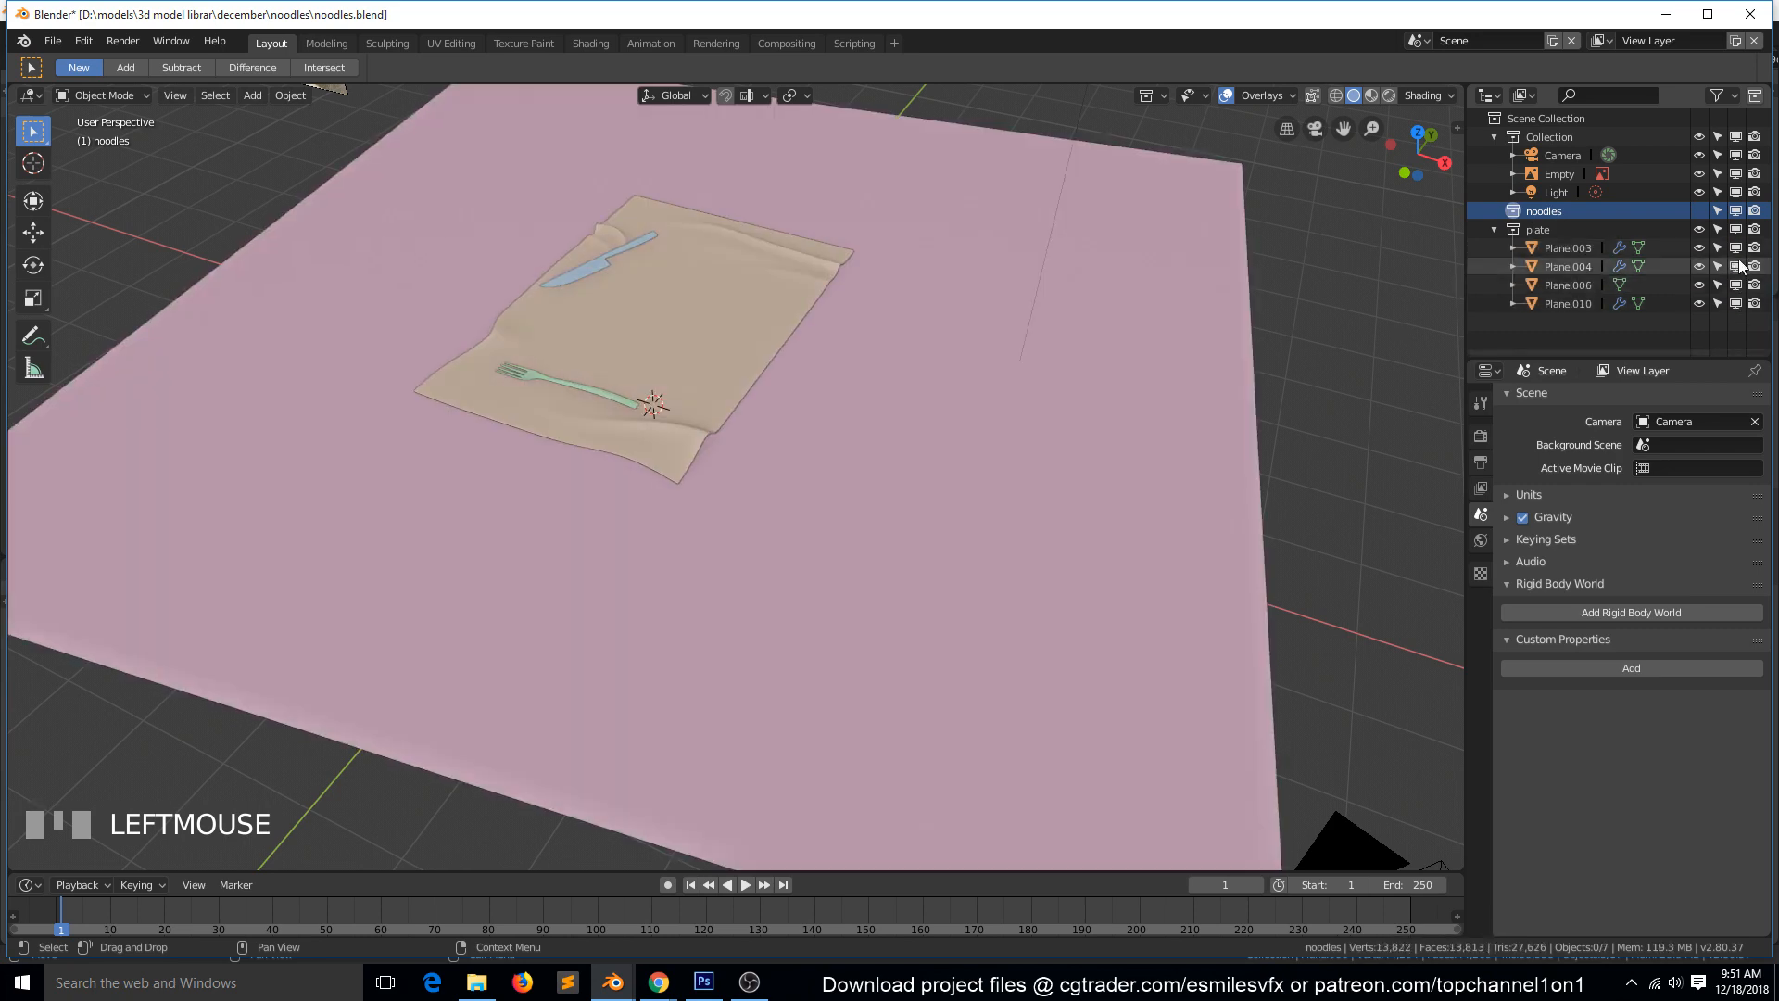
# Undo the viewport visibility changes and the deletion of the round plate.
pyautogui.hotkey('ctrl', 'z')
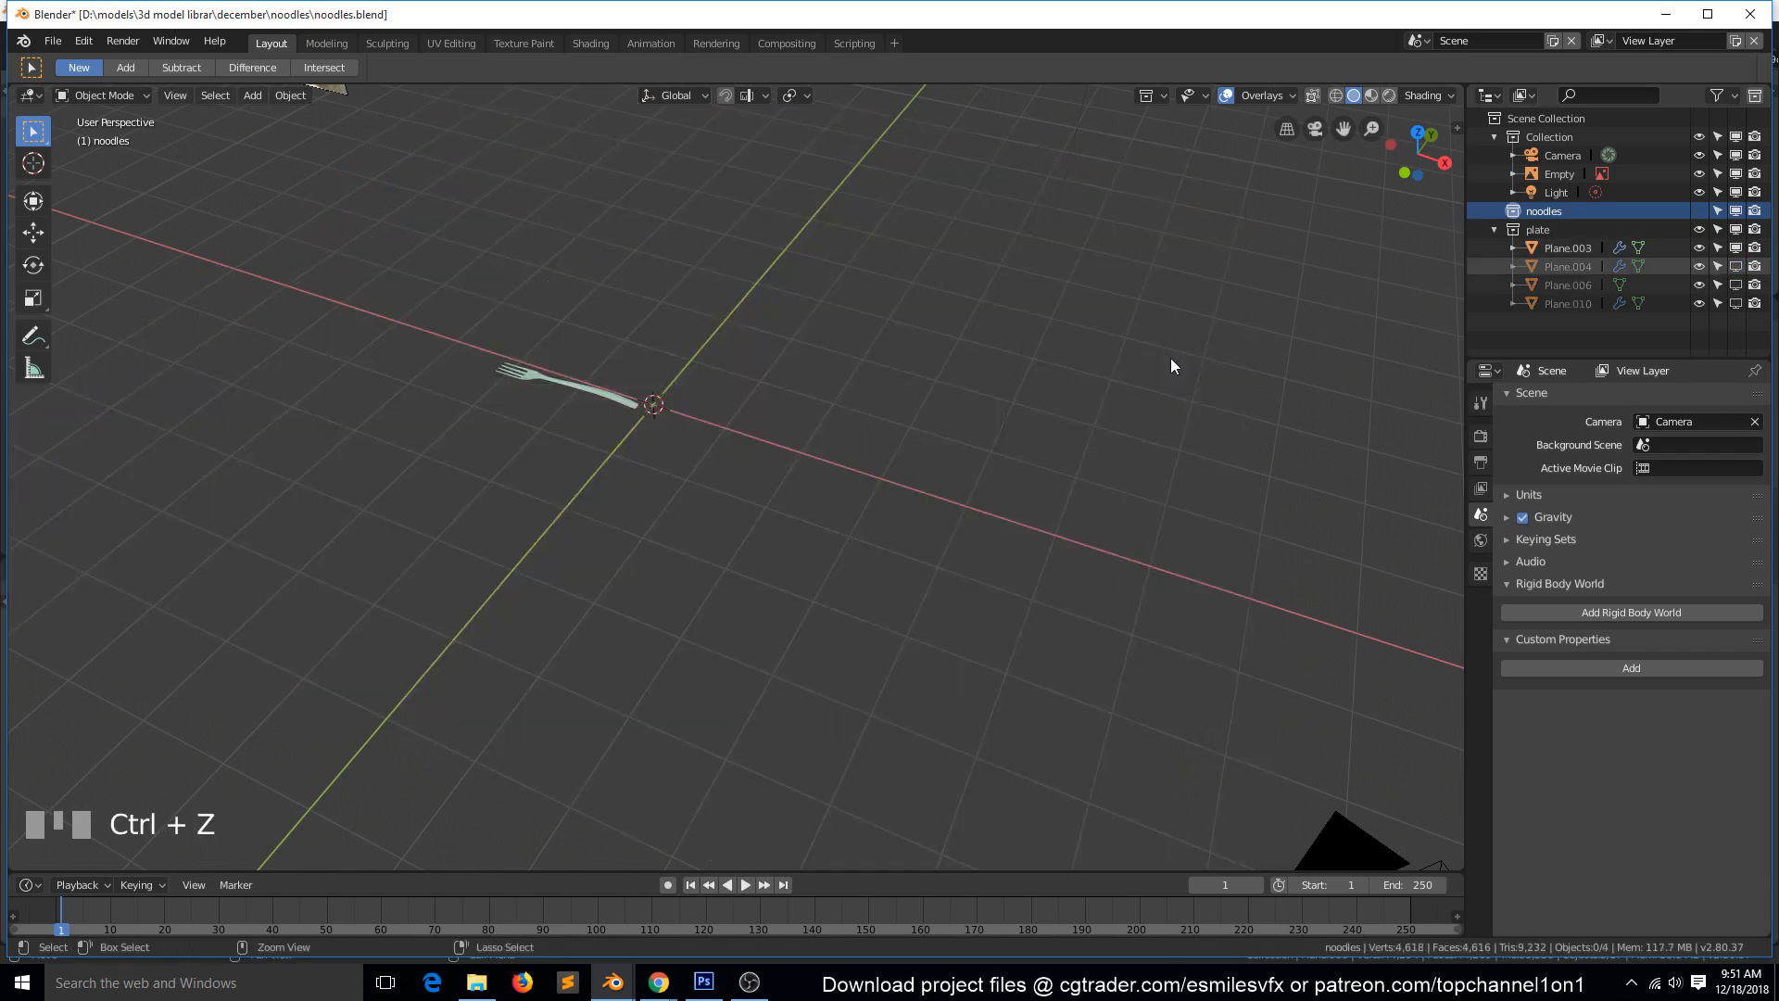
pyautogui.hotkey('ctrl', 'z')
pyautogui.hotkey('ctrl', 'z')
pyautogui.hotkey('ctrl', 'z')
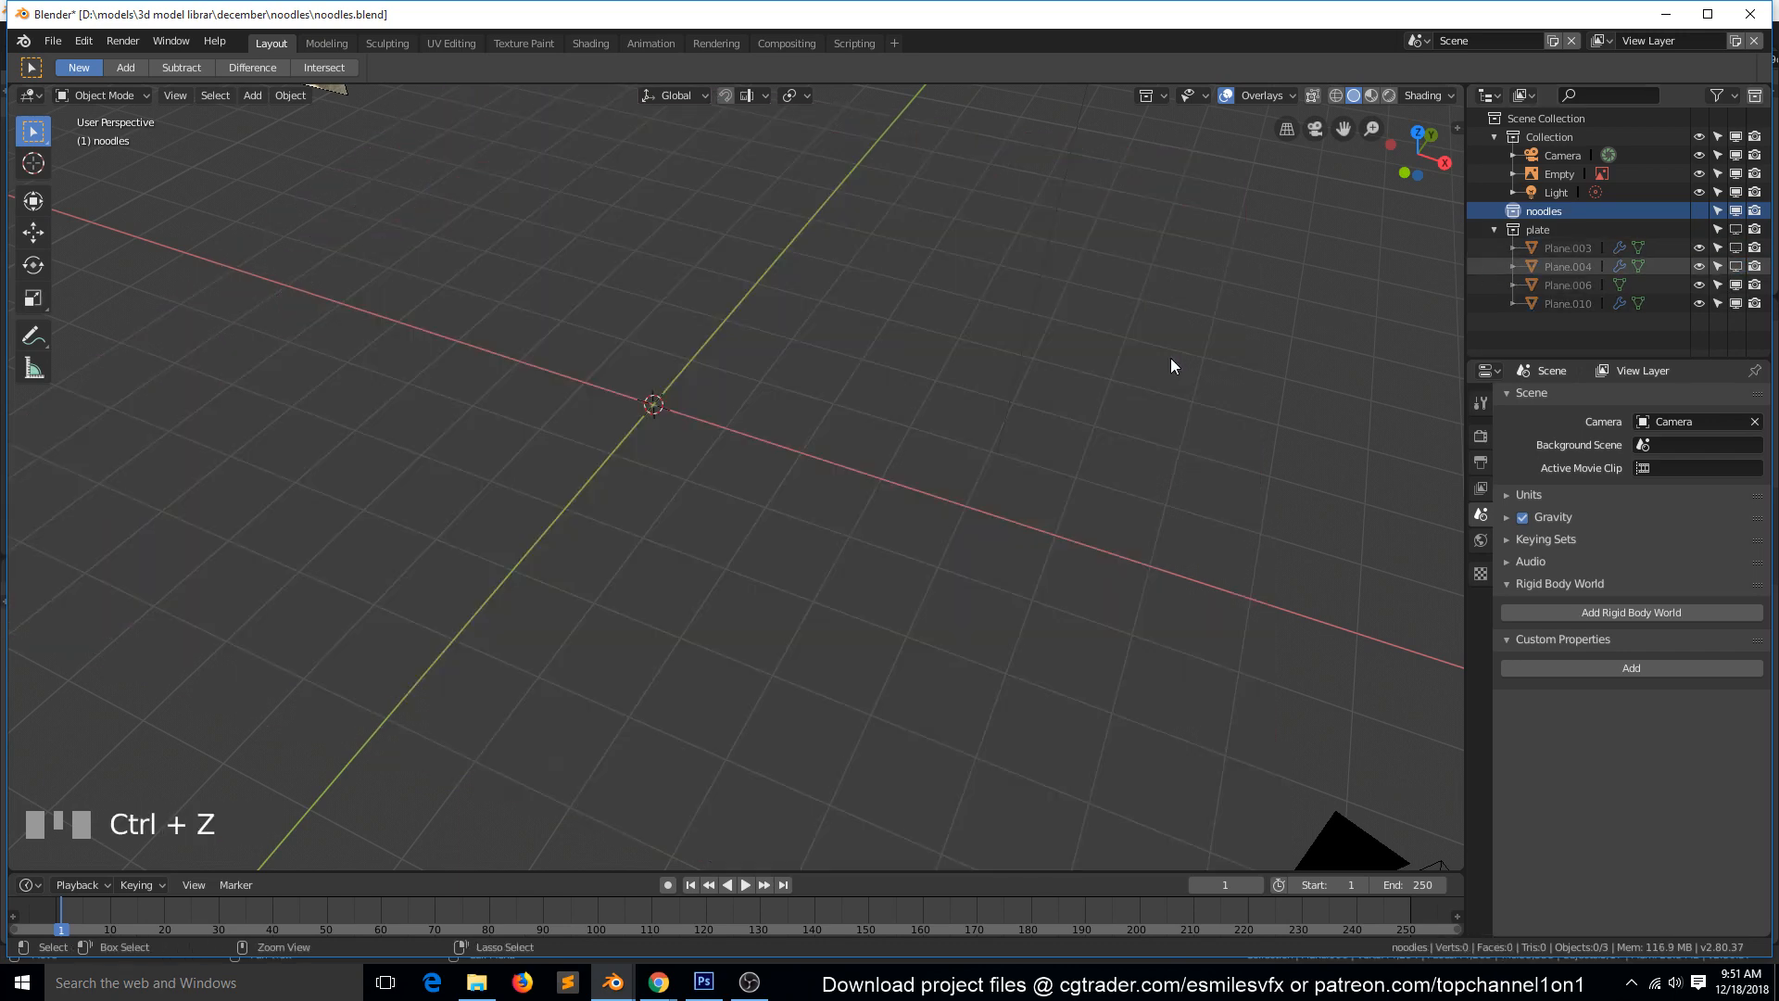
pyautogui.hotkey('ctrl', 'z')
pyautogui.hotkey('ctrl', 'z')
pyautogui.hotkey('ctrl', 'z')
pyautogui.hotkey('ctrl', 'z')
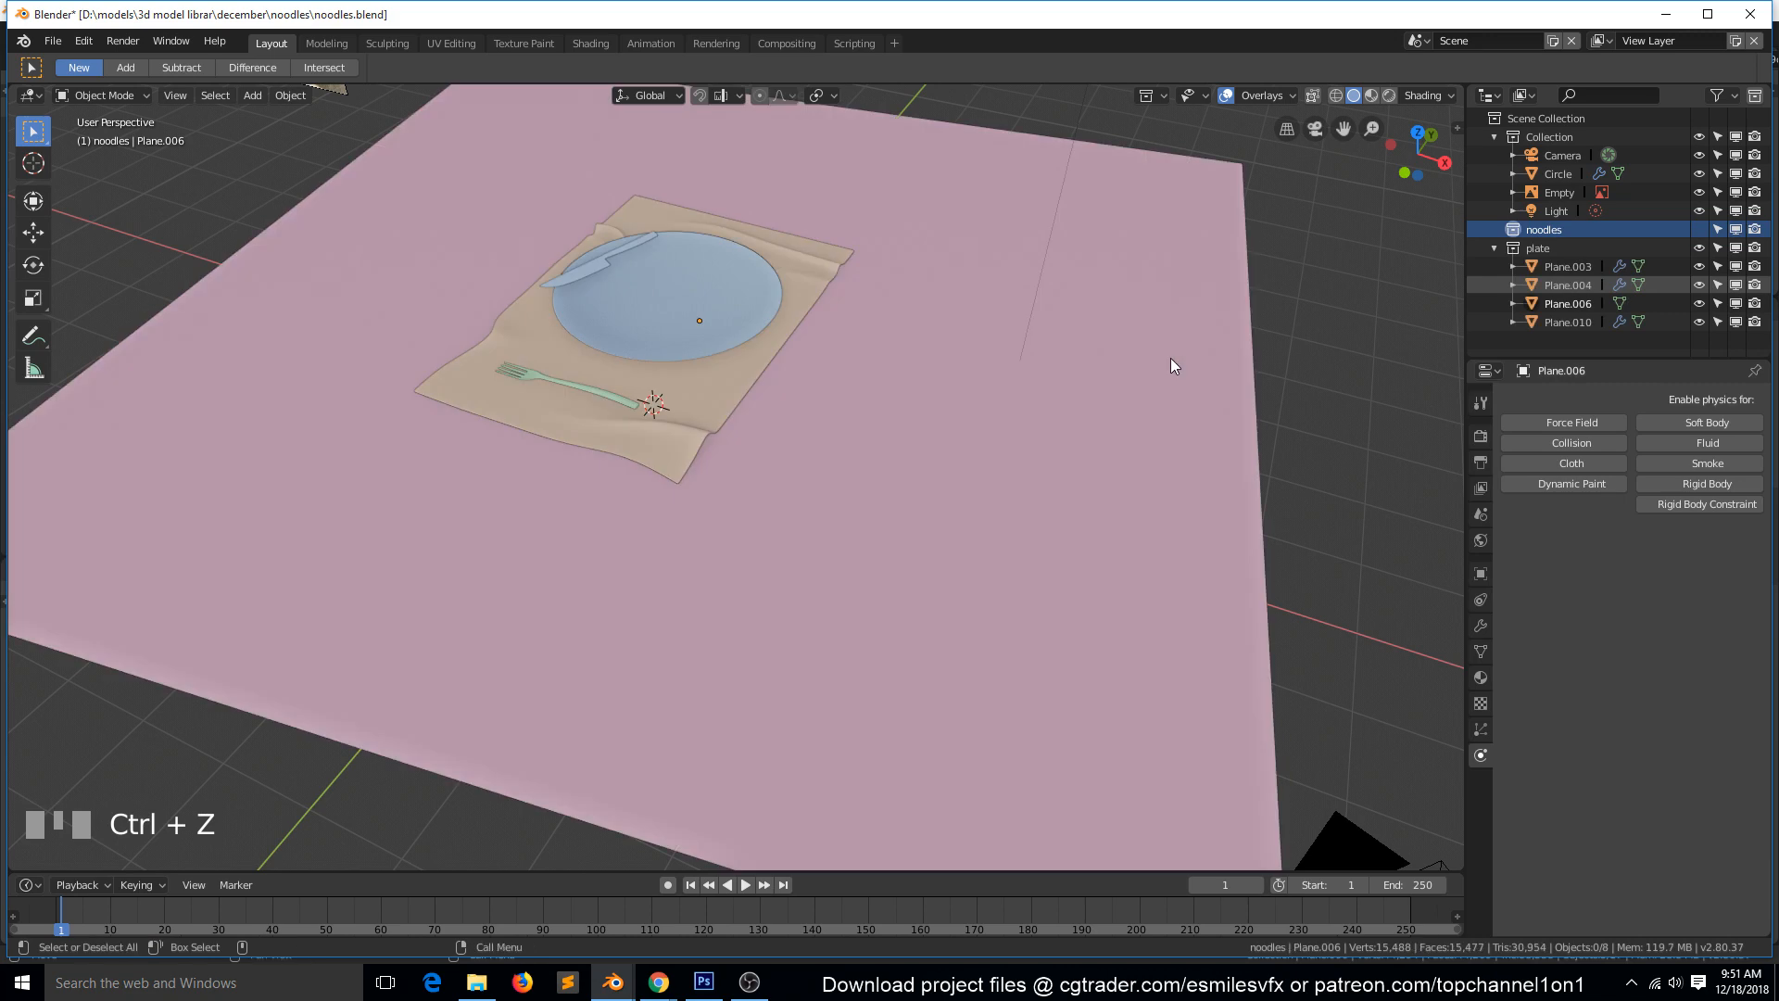
# Move the round plate object, Circle, into the plate collection.
pyautogui.click(674, 299)
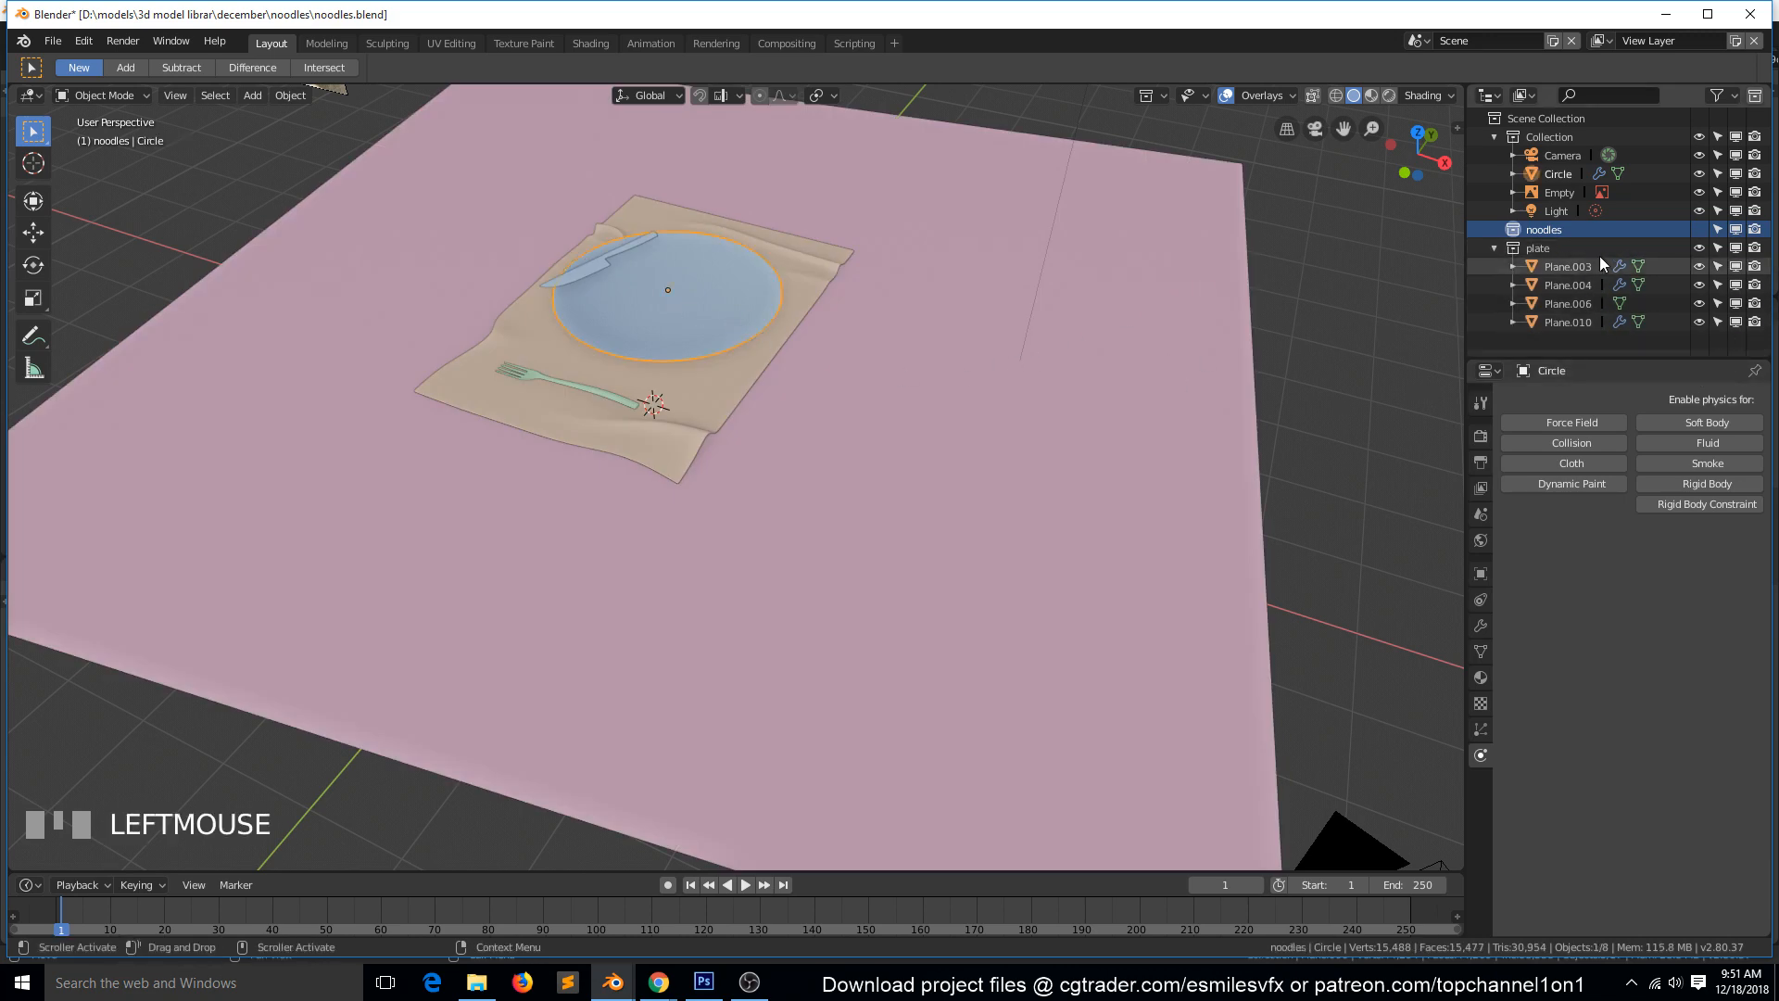
pyautogui.click(1736, 174)
pyautogui.click(1736, 174)
pyautogui.click(1561, 179)
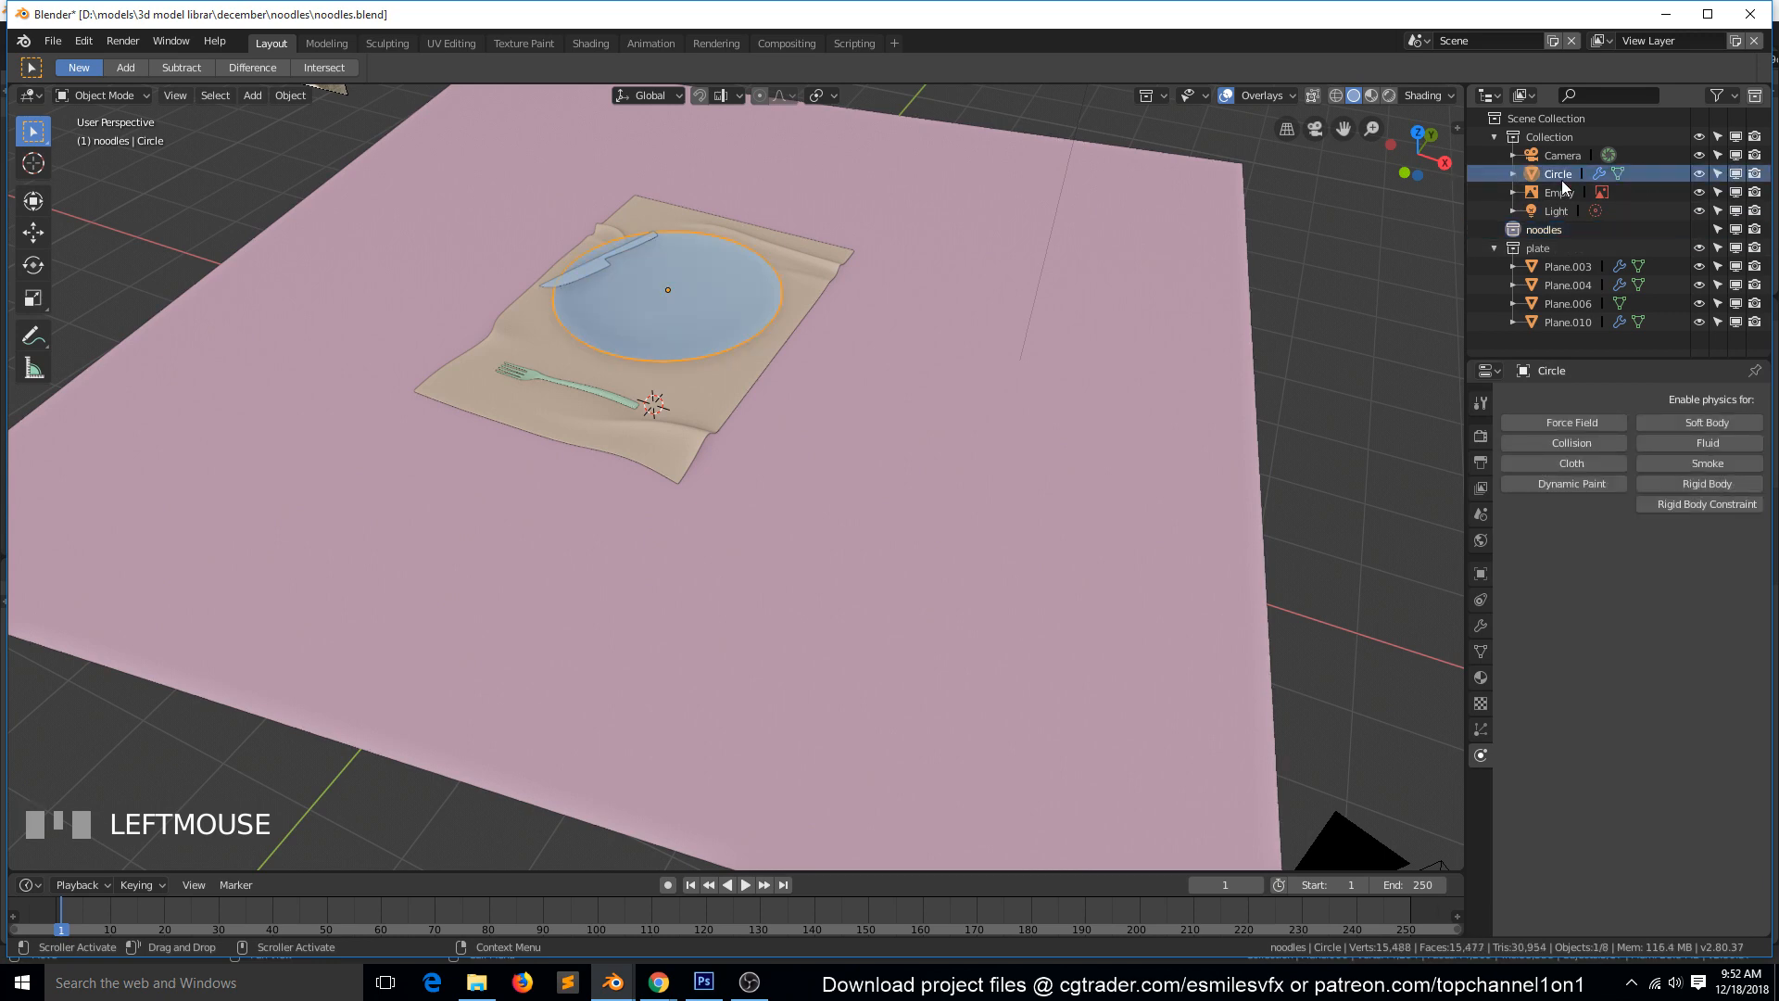
pyautogui.moveTo(1564, 185); pyautogui.dragTo(1547, 258)
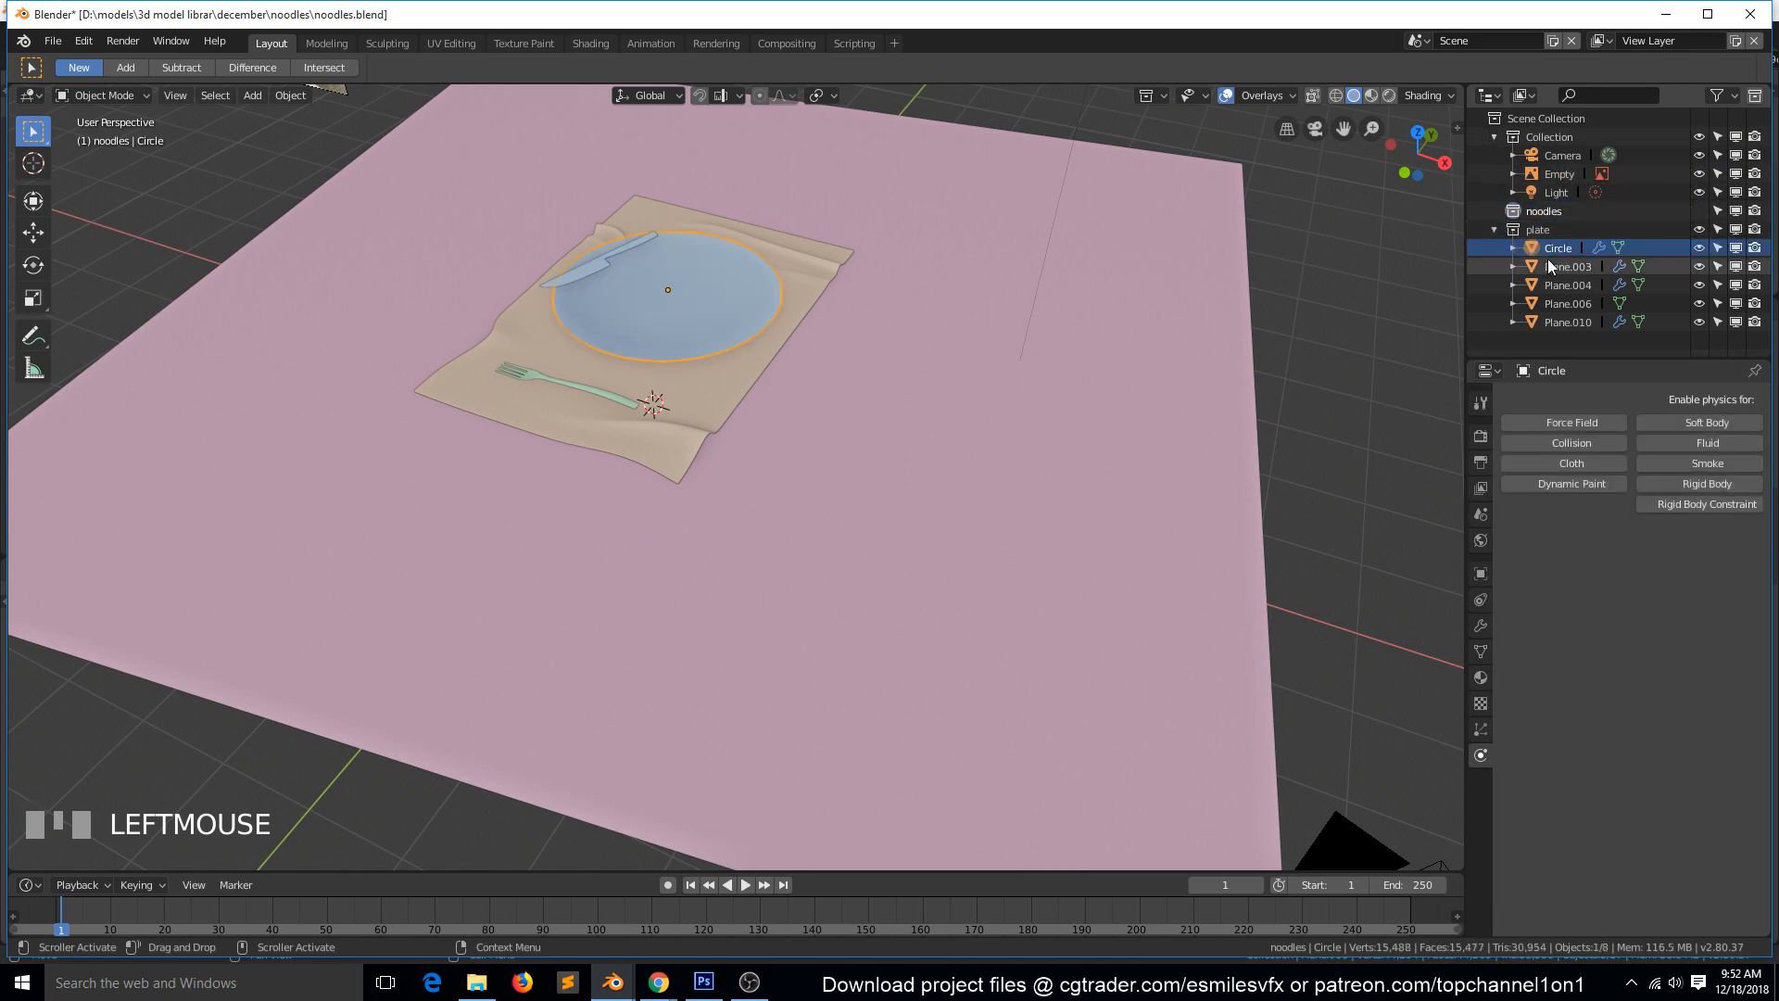
# Disable Plane.003, Plane.004, Plane.006 and Plane.010 in the viewport so that only the round plate is shown.
pyautogui.moveTo(1735, 266); pyautogui.dragTo(1734, 350)
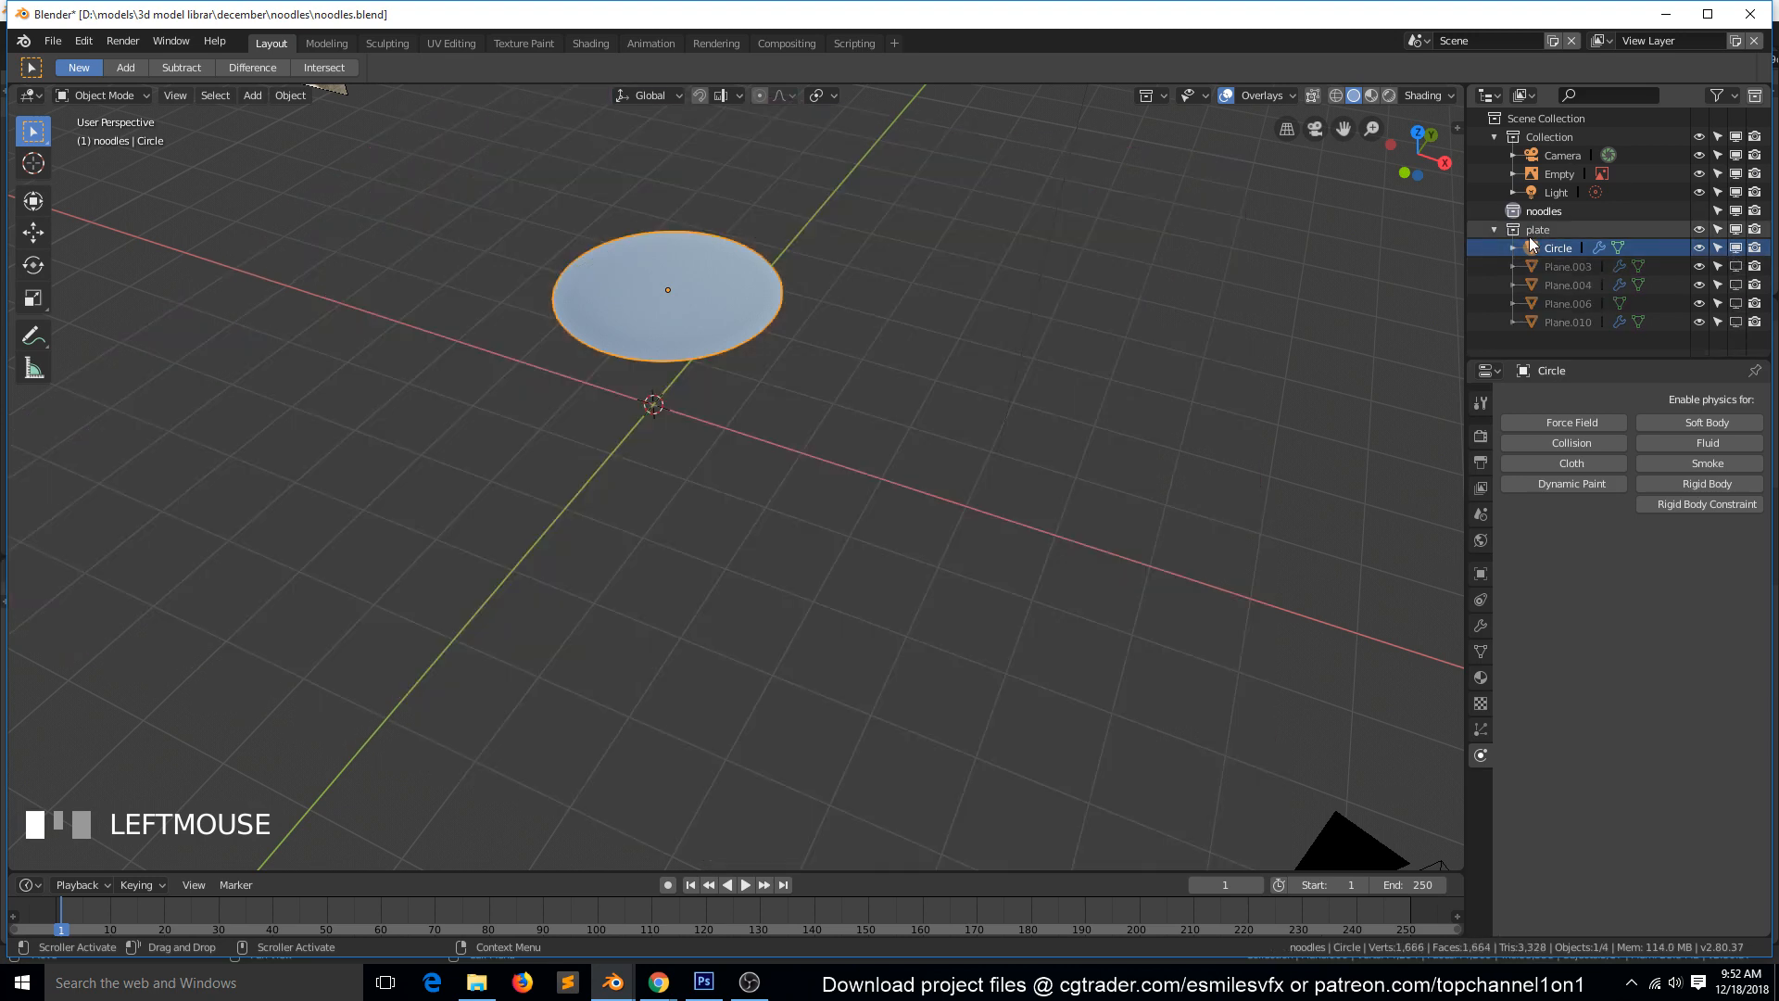
pyautogui.press('KP_Decimal')
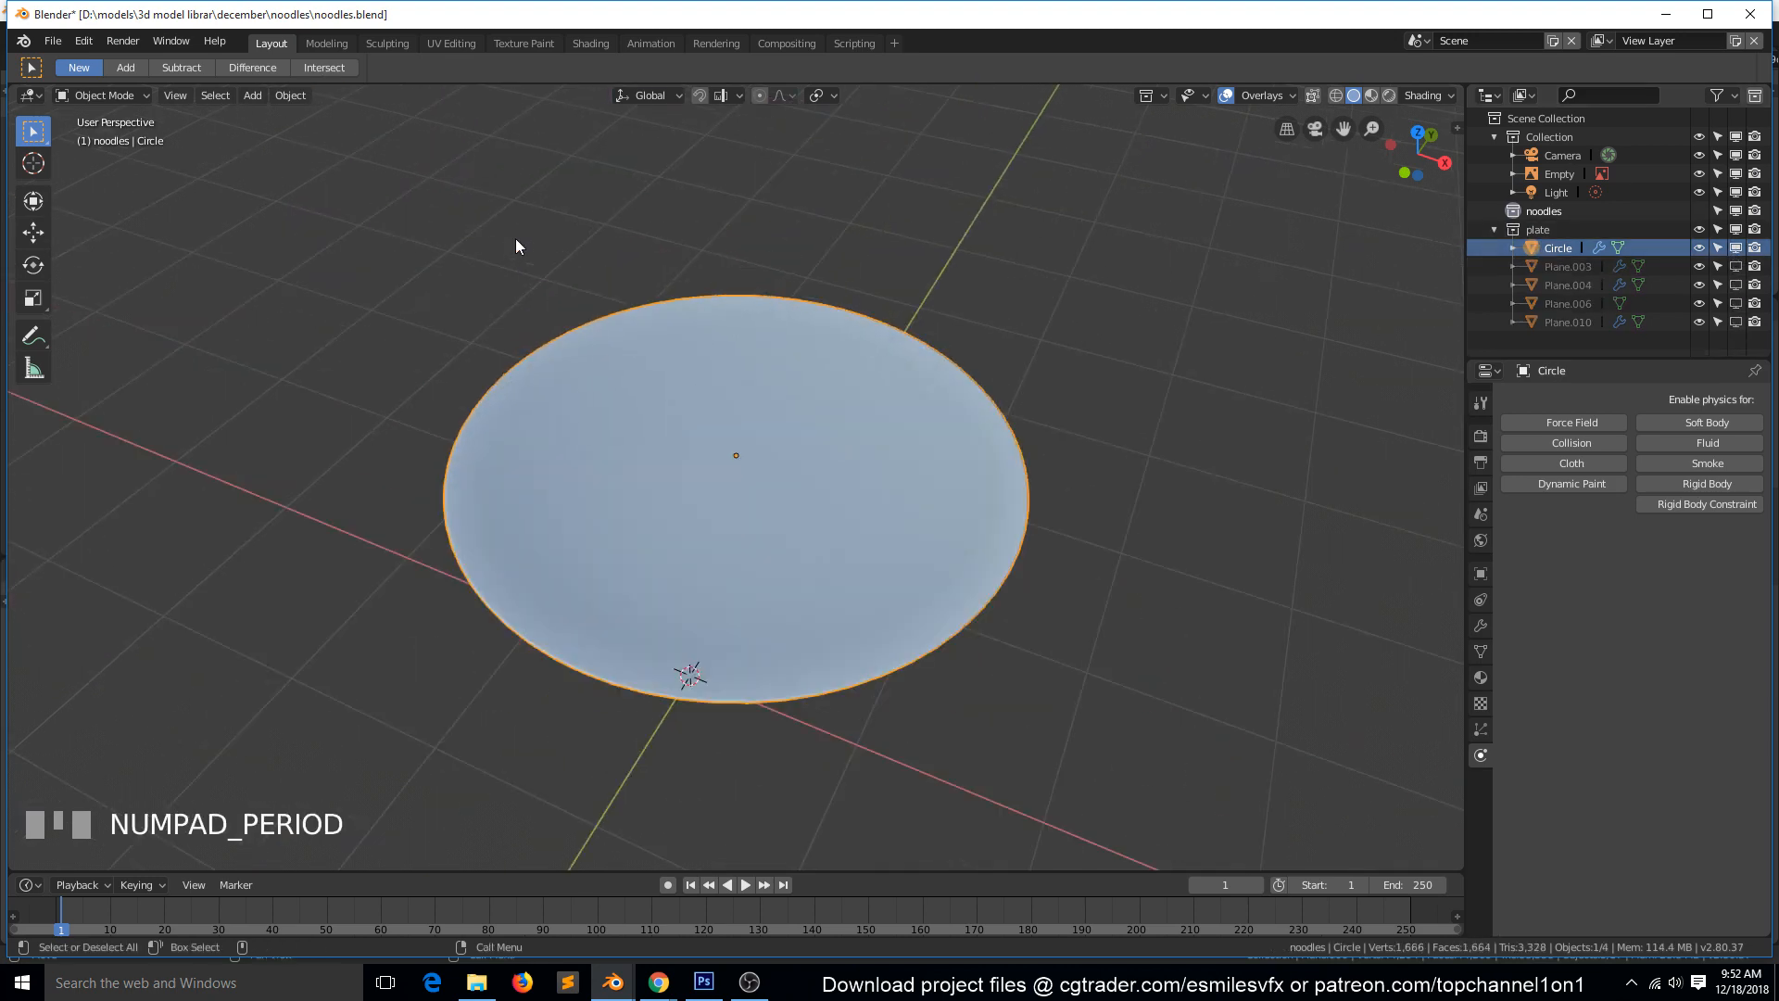
pyautogui.press('KP_7')
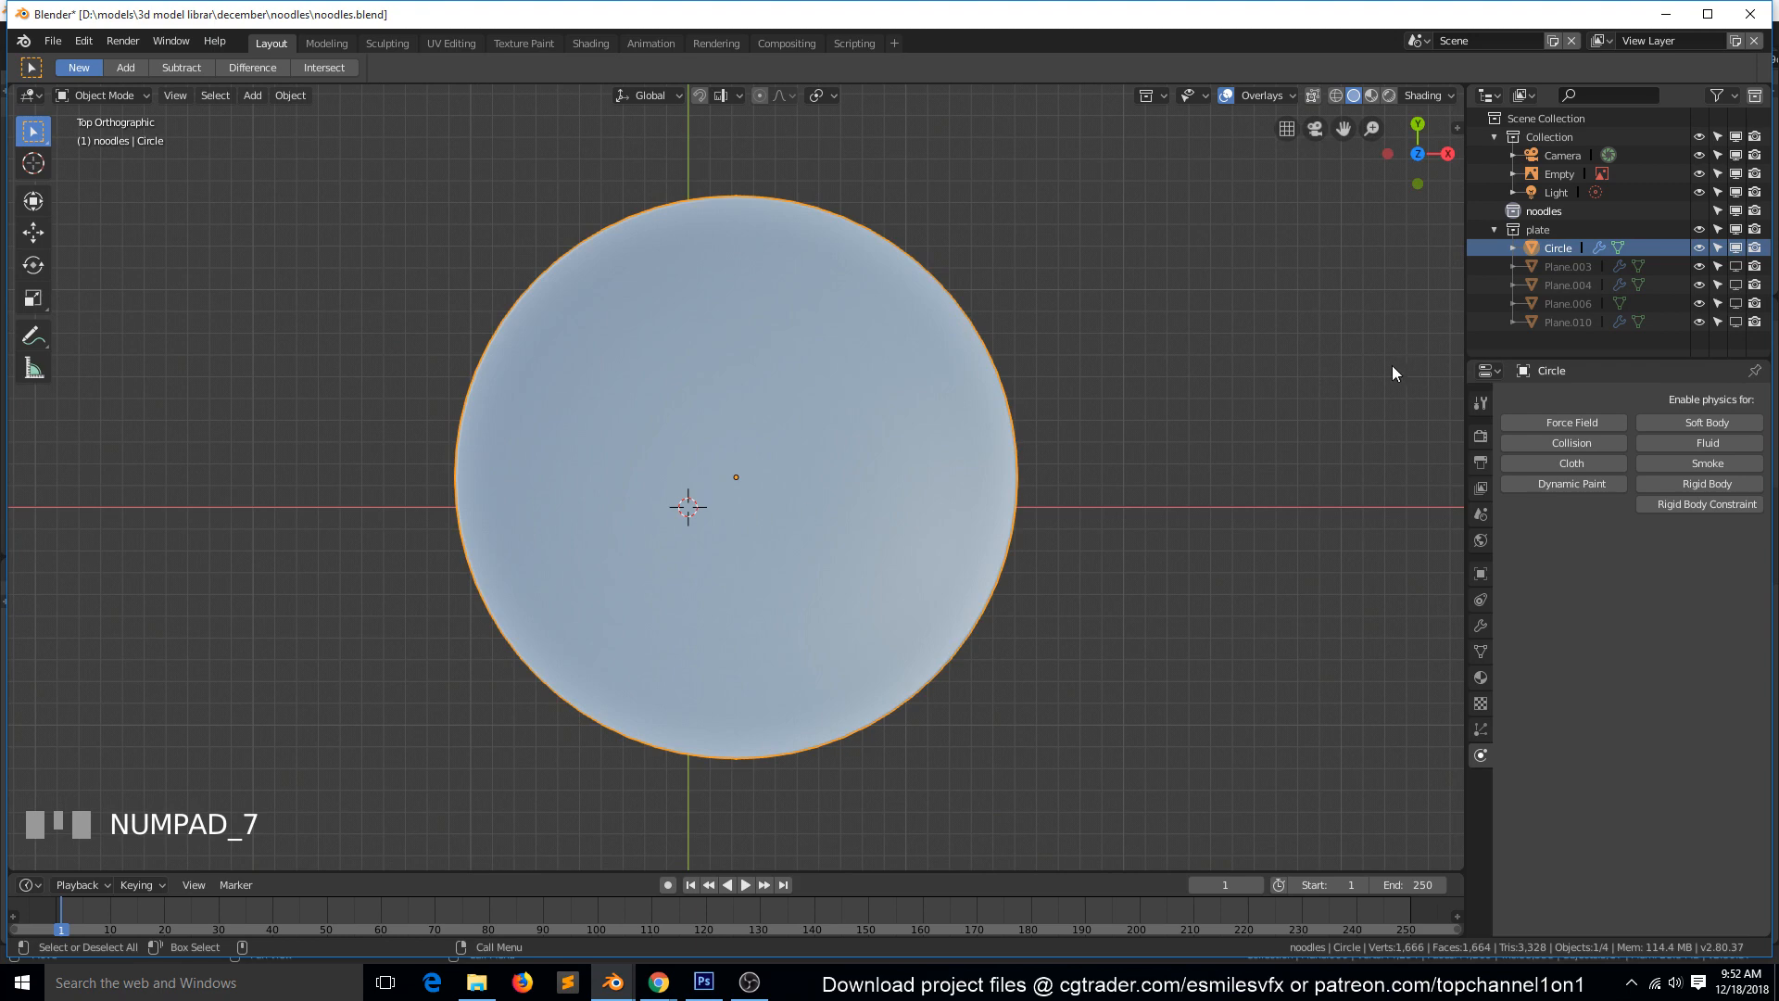
# Move the spaghetti reference image closer to the plate in the front view.
pyautogui.click(1562, 174)
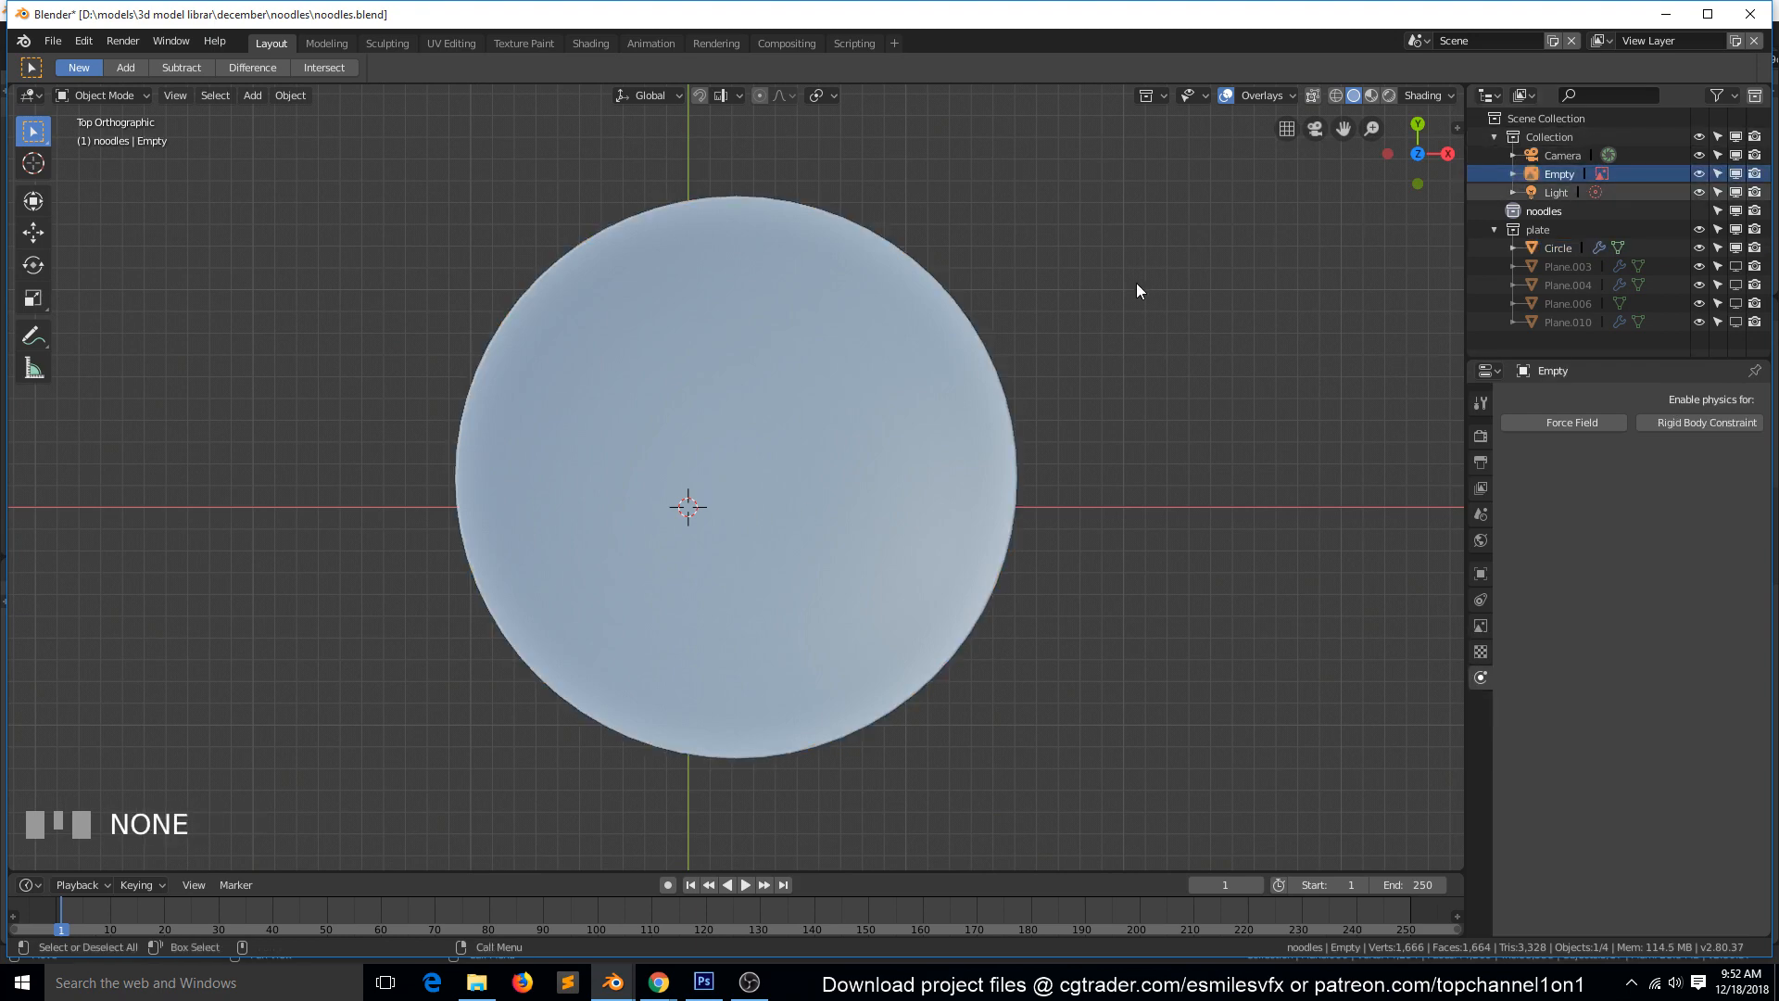
pyautogui.press('`')
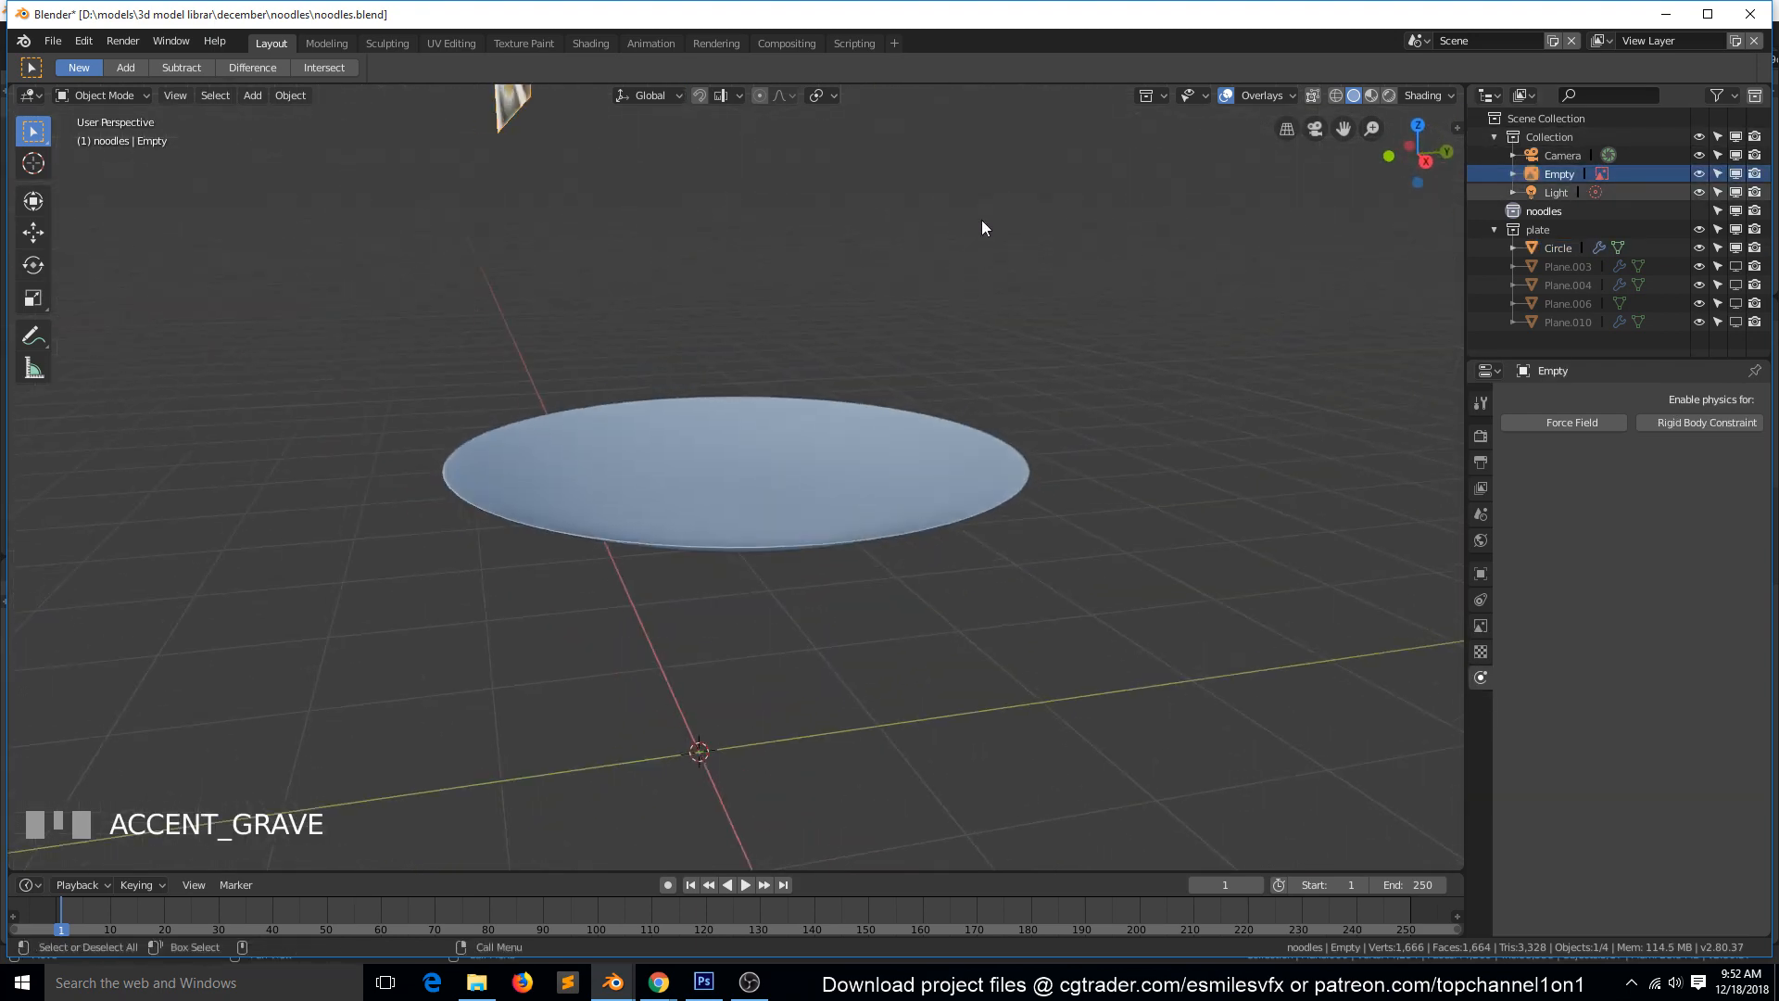
pyautogui.scroll(-4, 981, 223)
pyautogui.press('KP_1')
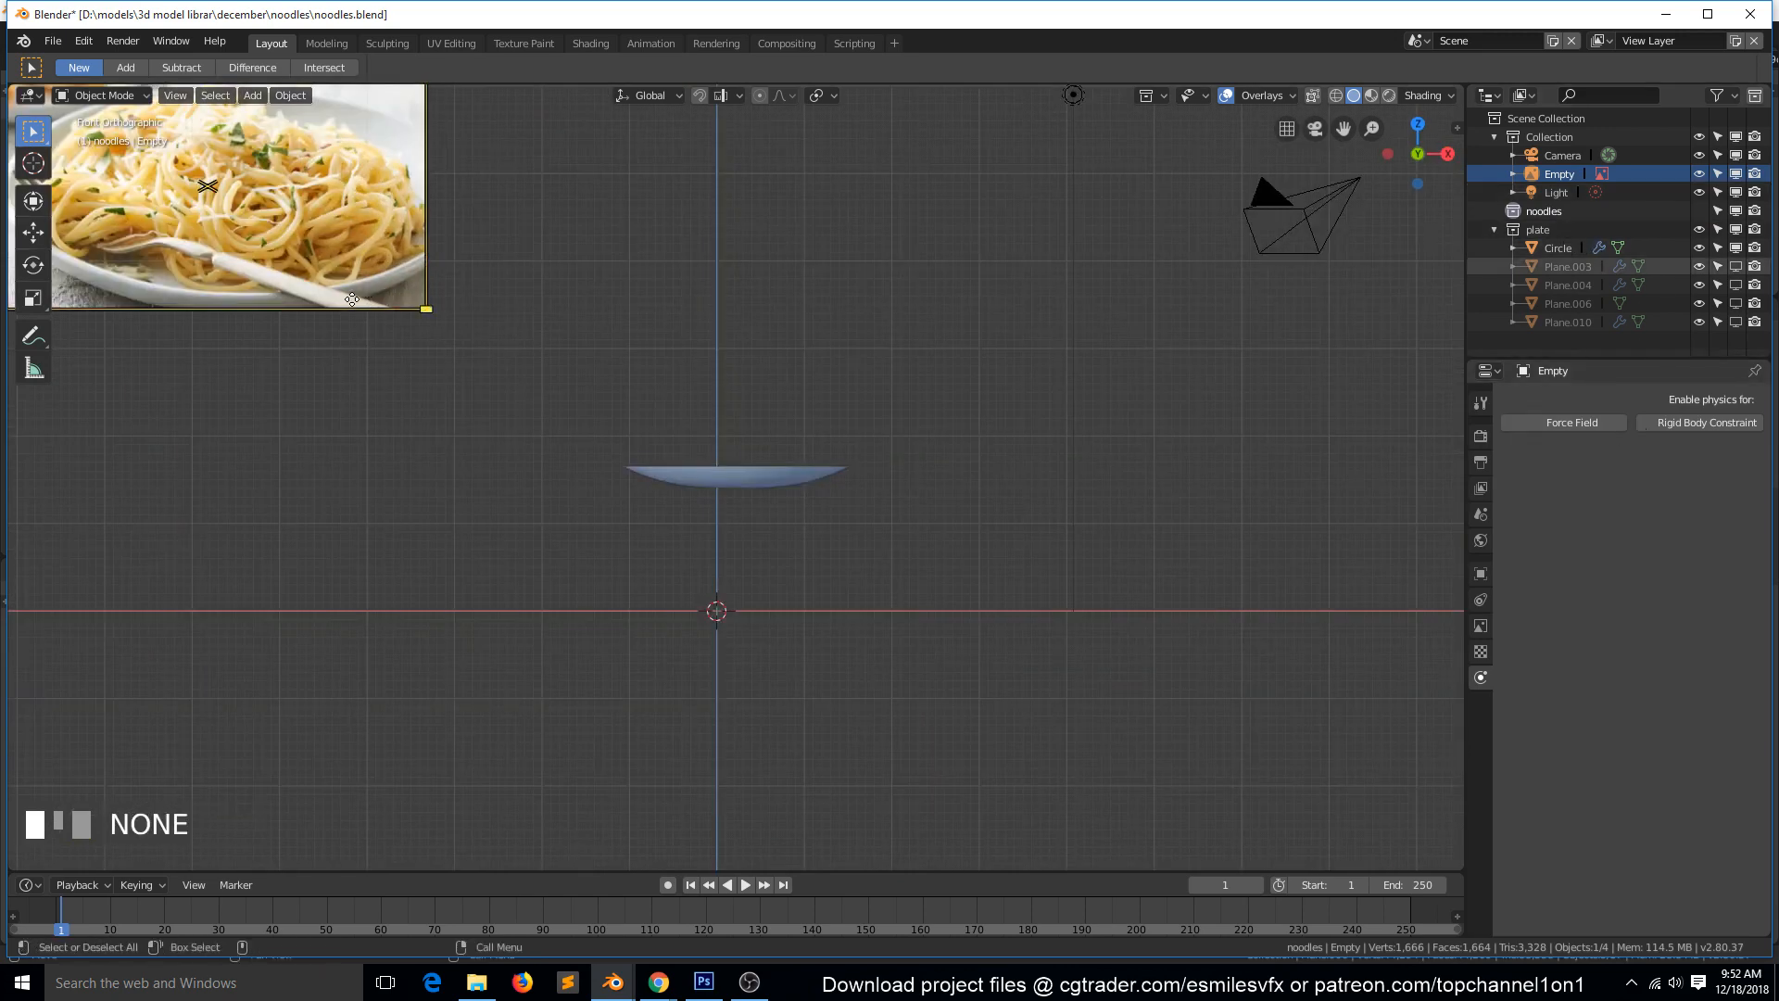
pyautogui.press('g')
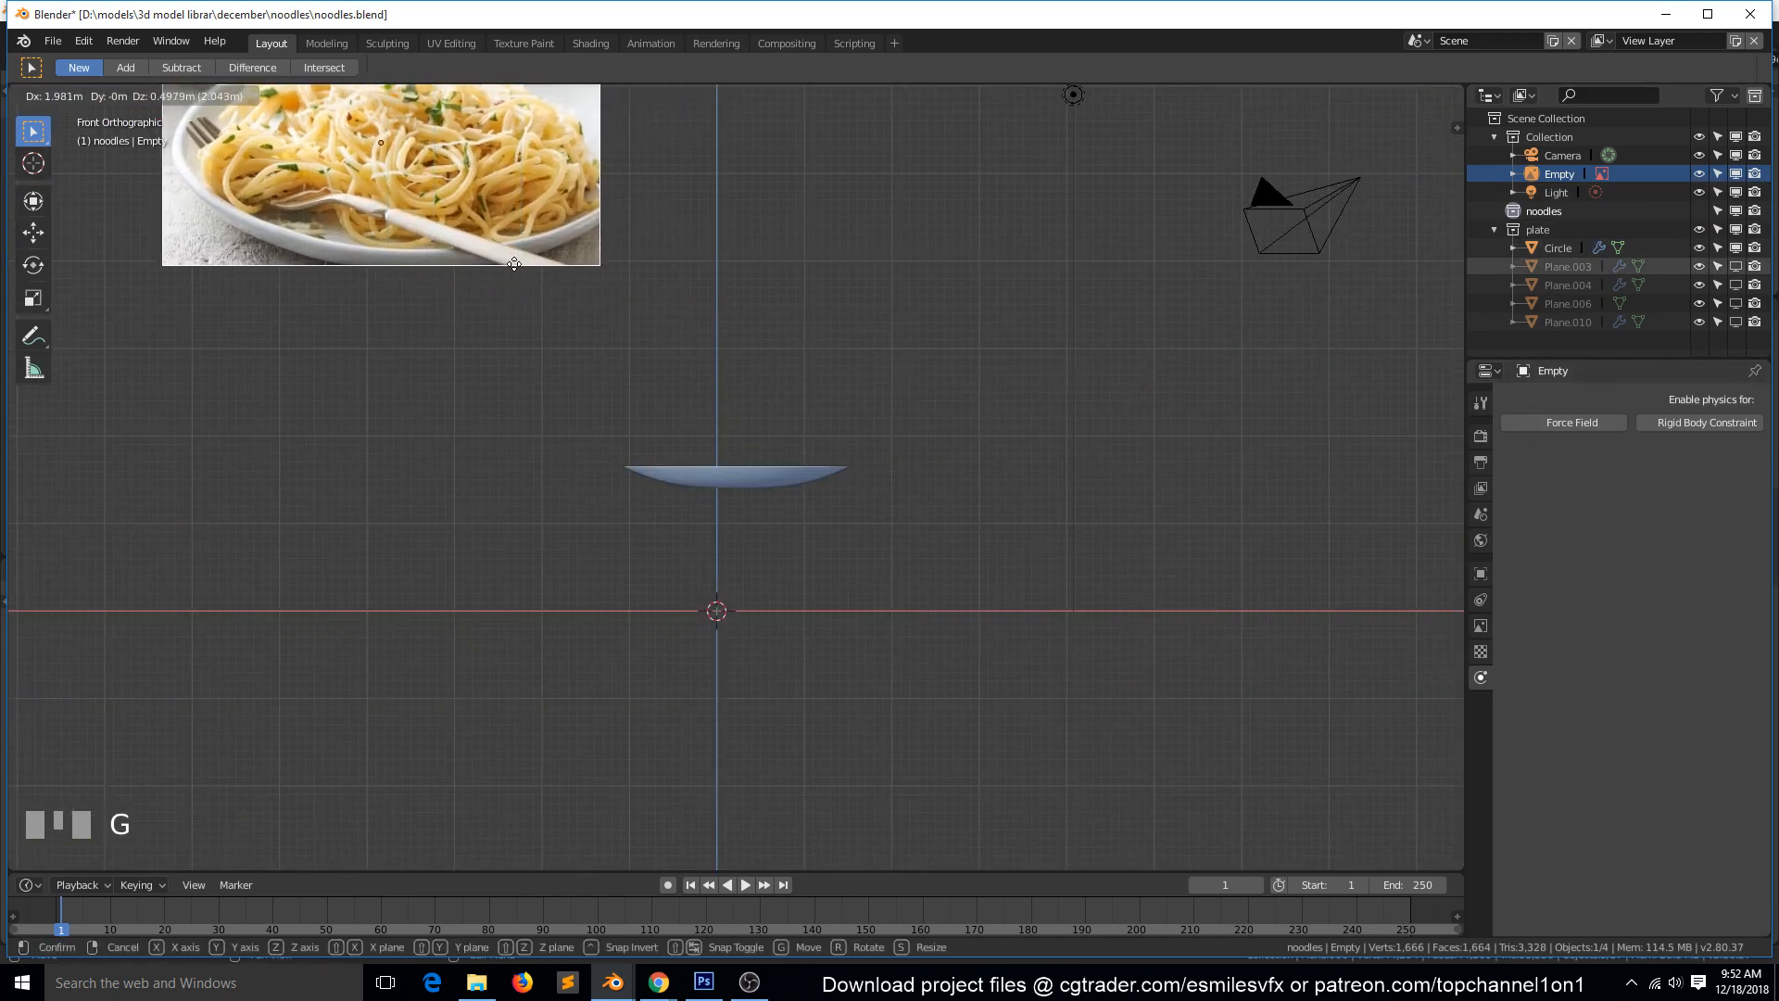
pyautogui.click(532, 306)
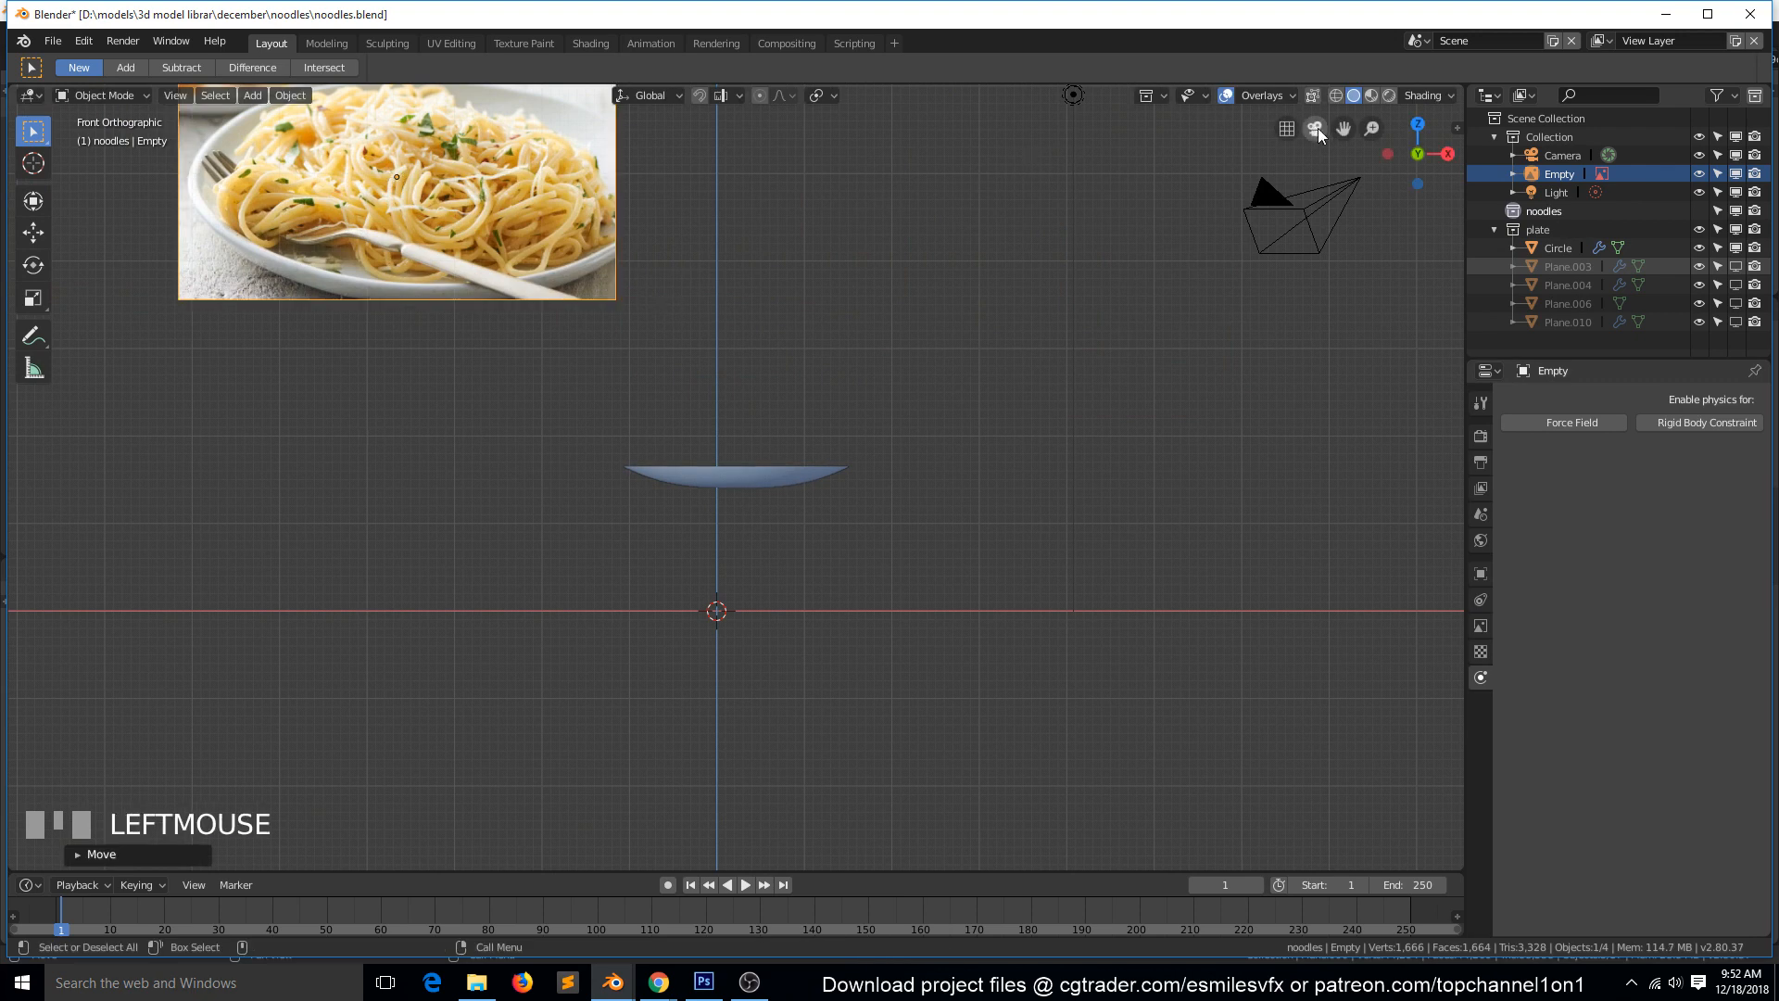
pyautogui.moveTo(1354, 139); pyautogui.dragTo(1566, 313)
pyautogui.scroll(3, 571, 347)
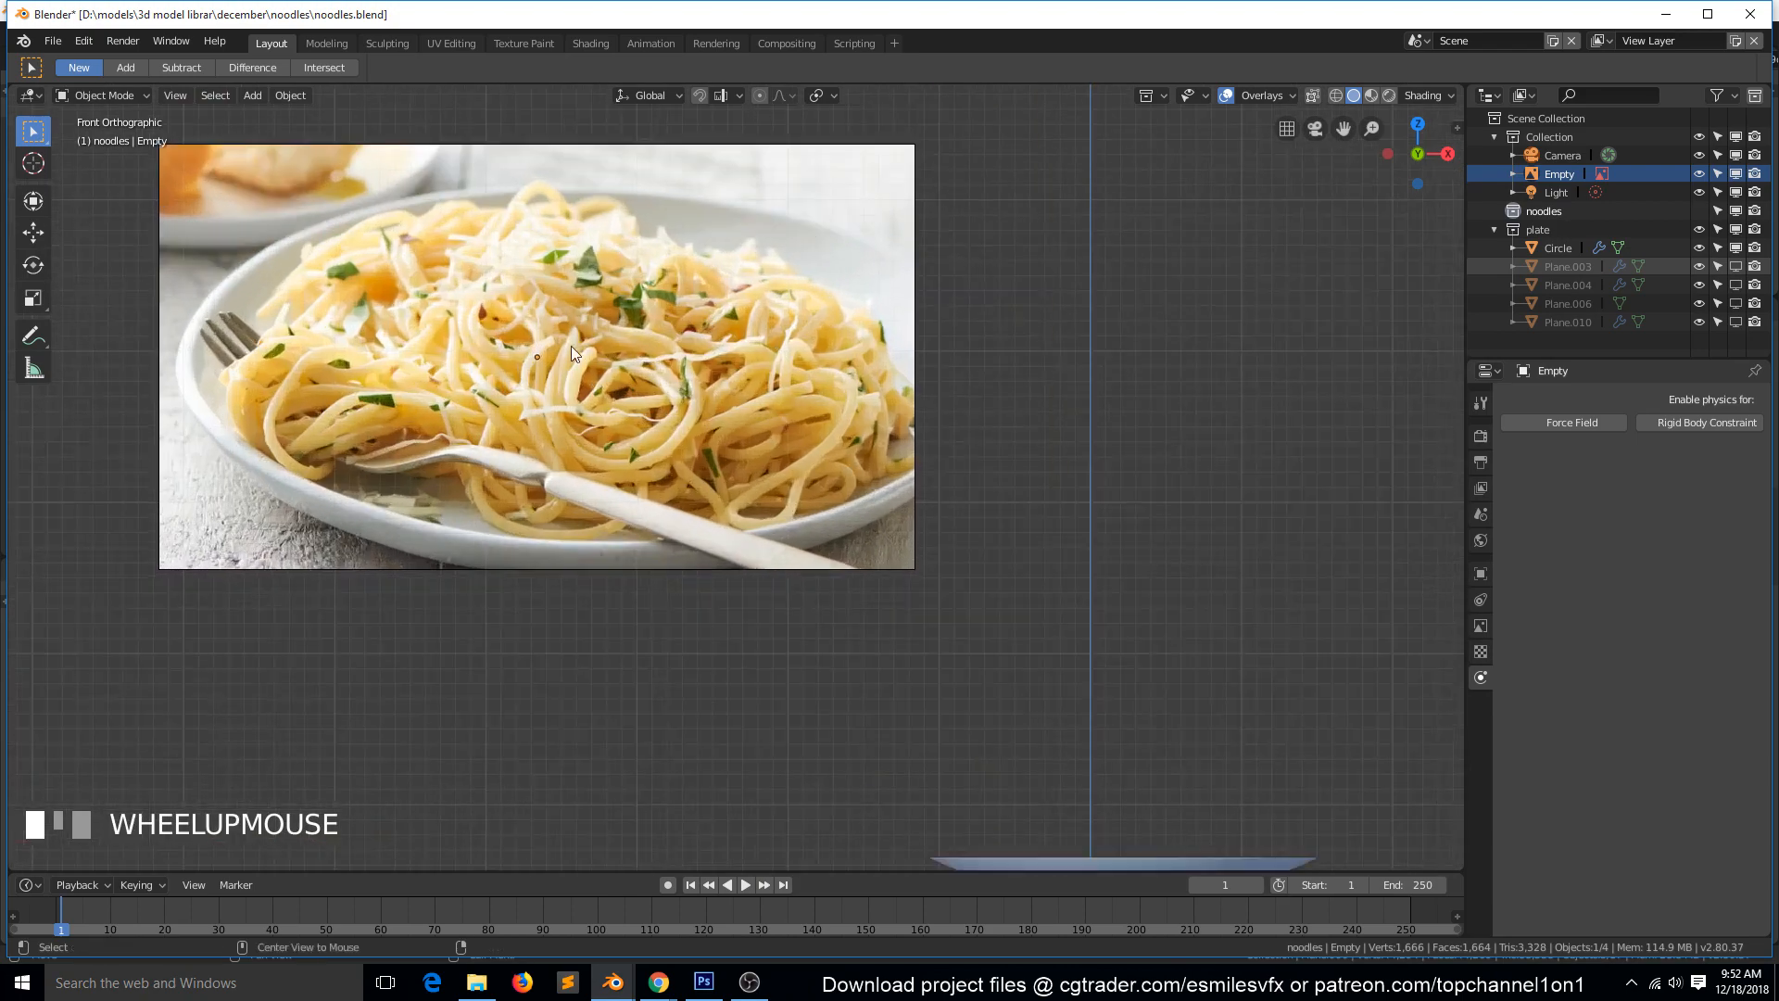
# Add a Bezier curve and move it above the plate, beside the reference image.
pyautogui.hotkey('alt', 'a')
pyautogui.hotkey('shift', 'a')
pyautogui.moveTo(711, 591)
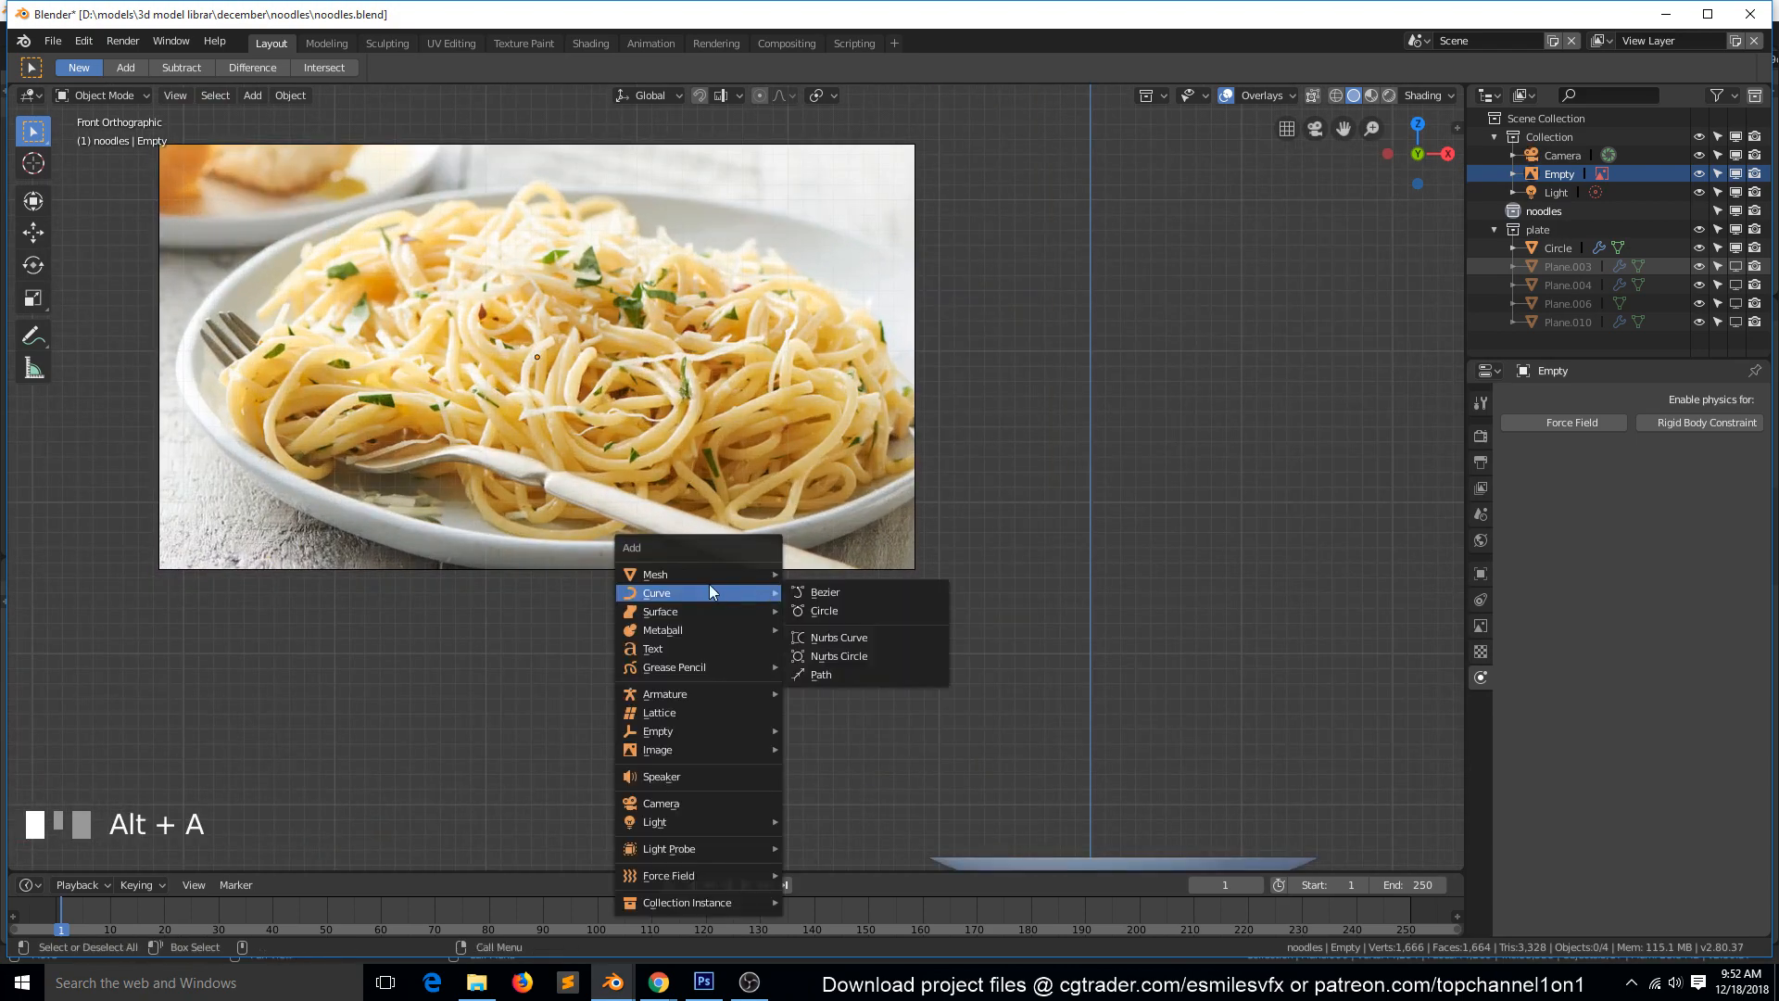
pyautogui.click(859, 597)
pyautogui.scroll(-6, 853, 602)
pyautogui.press('g')
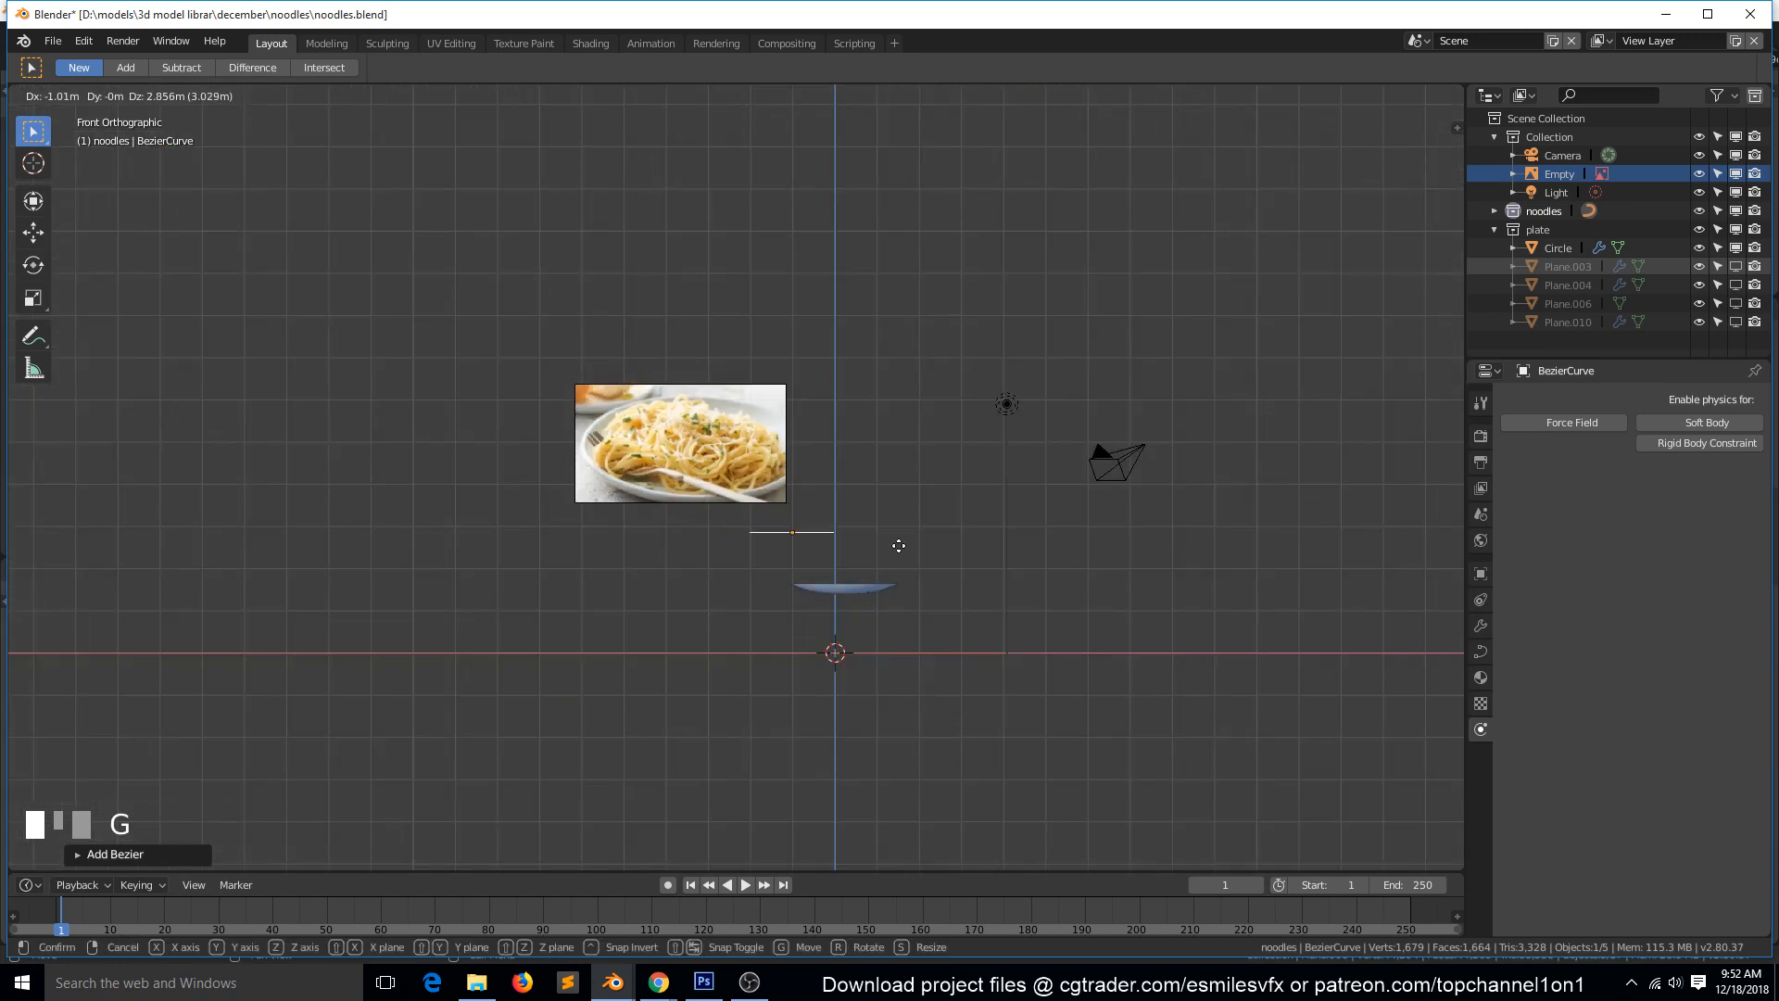
pyautogui.click(963, 445)
pyautogui.scroll(5, 970, 452)
pyautogui.scroll(2, 1019, 389)
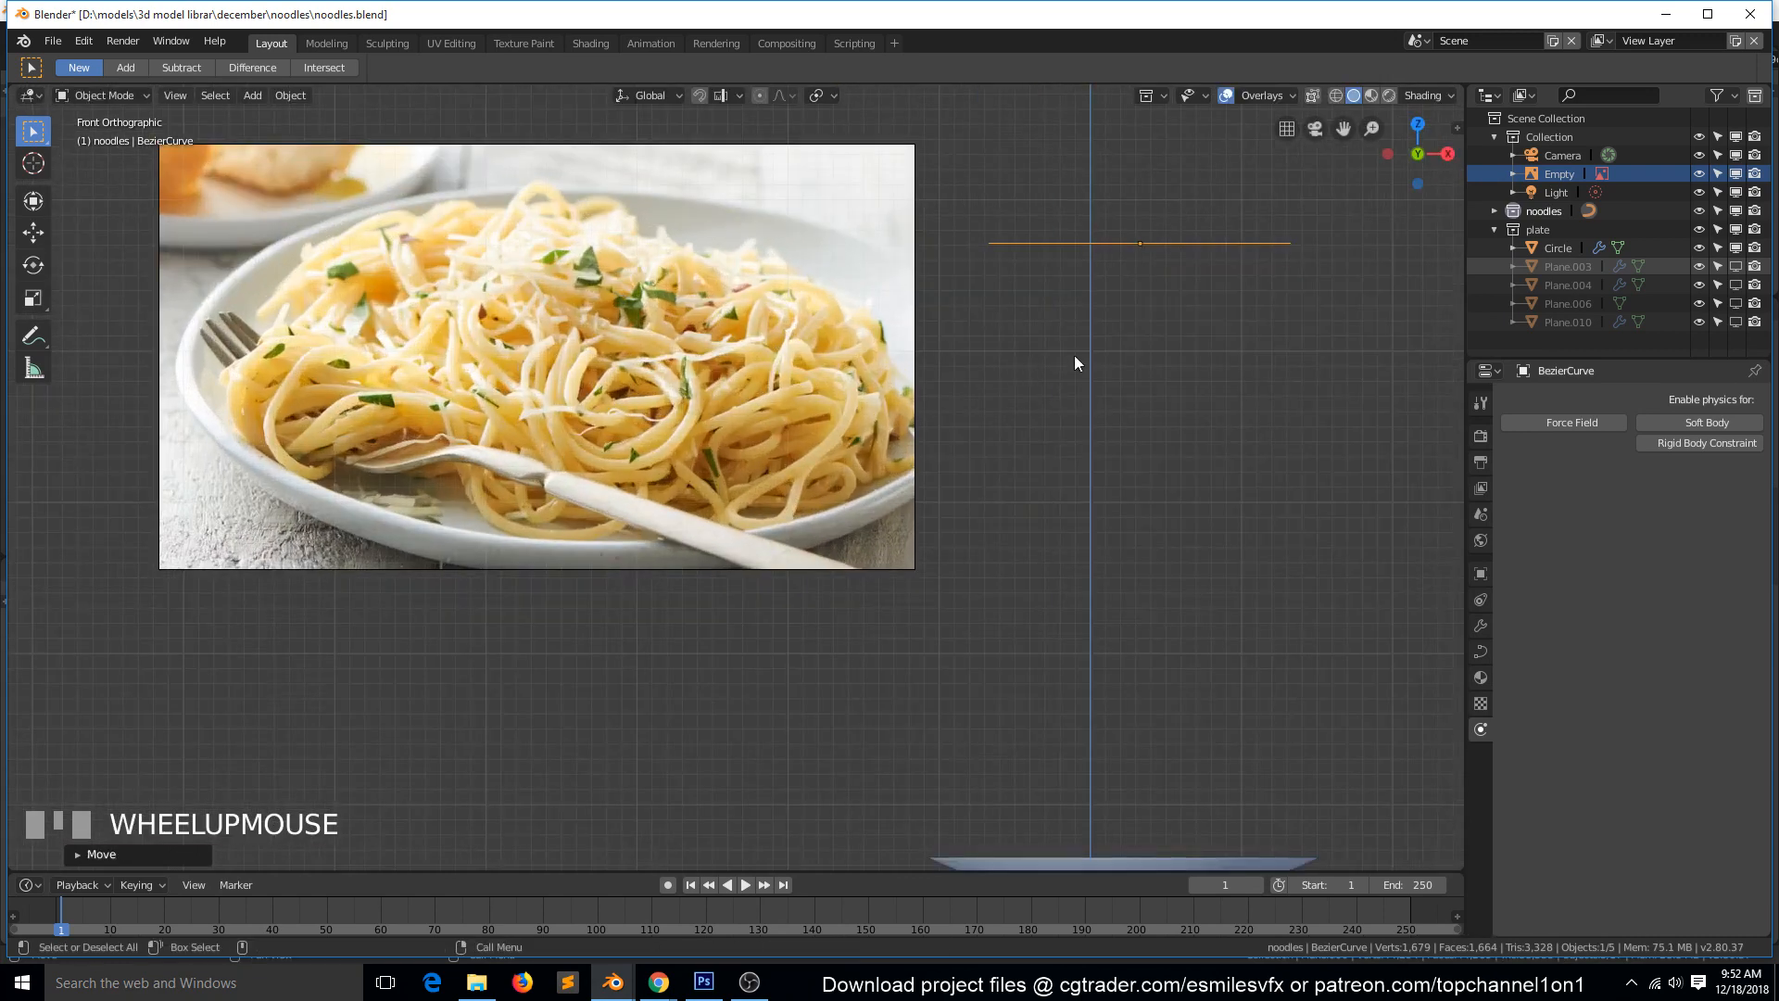
pyautogui.press('r')
pyautogui.rightClick(1138, 370)
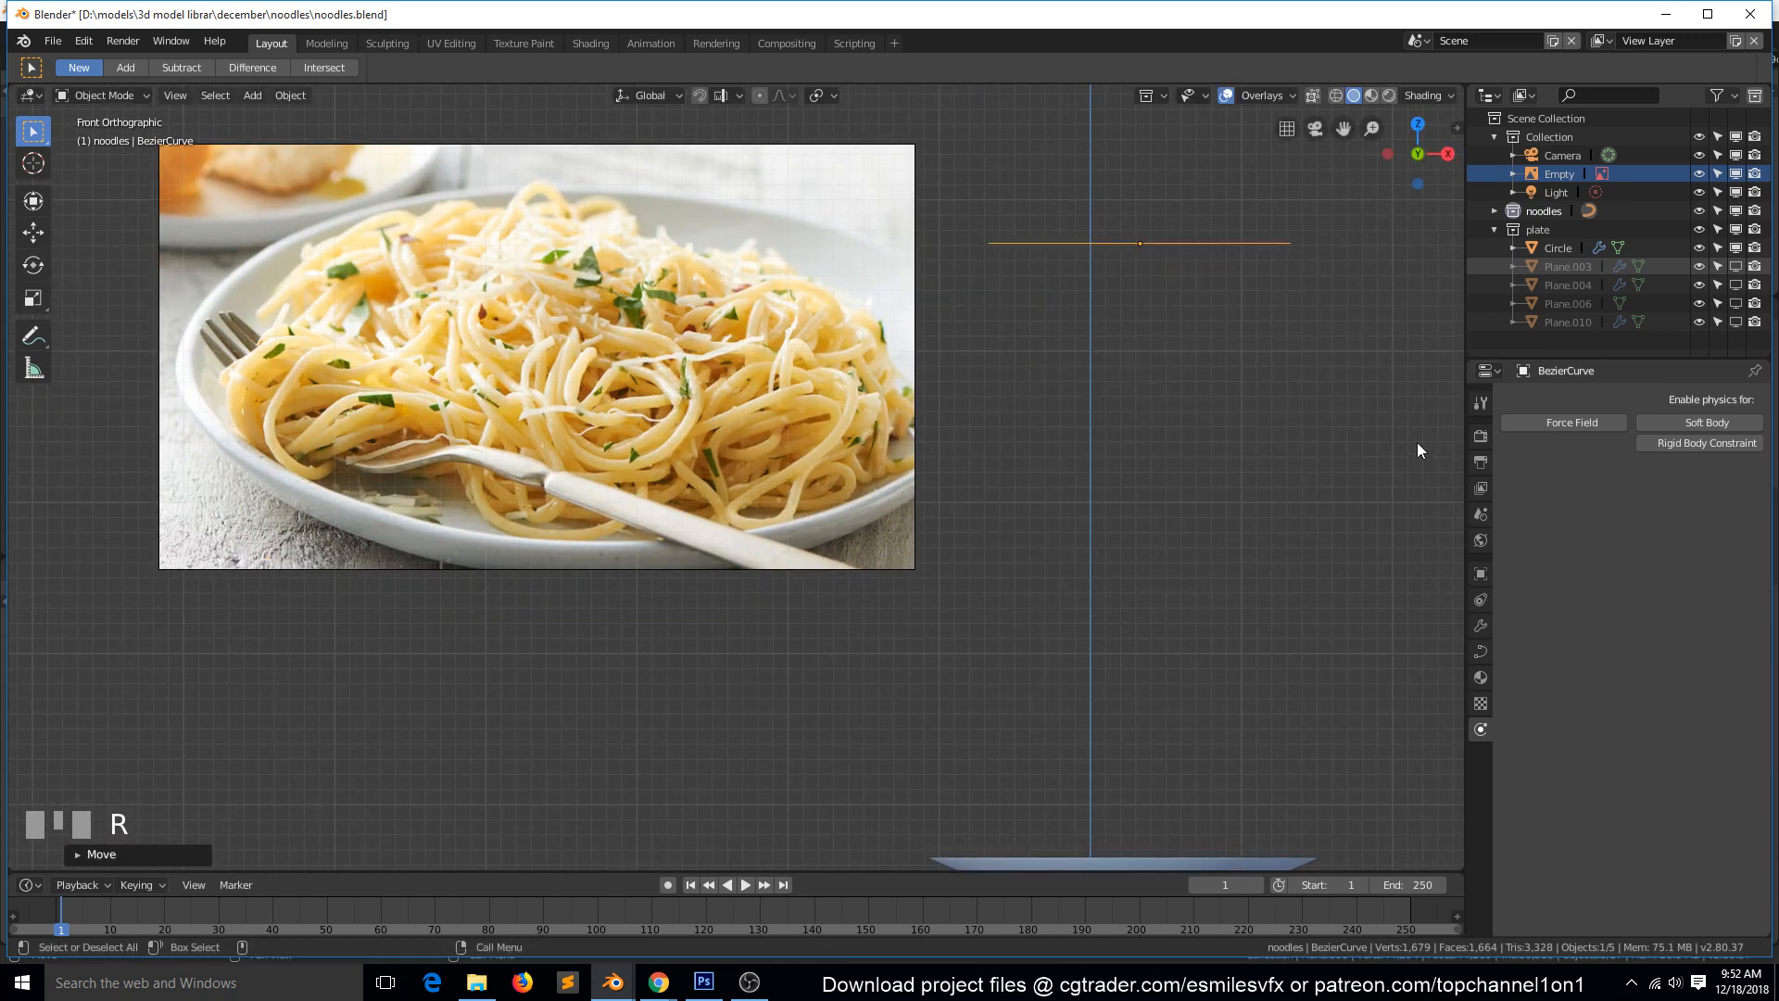
# Give the Bezier curve a bevel depth of 0.1 m and set its fill mode to Full.
pyautogui.click(1480, 652)
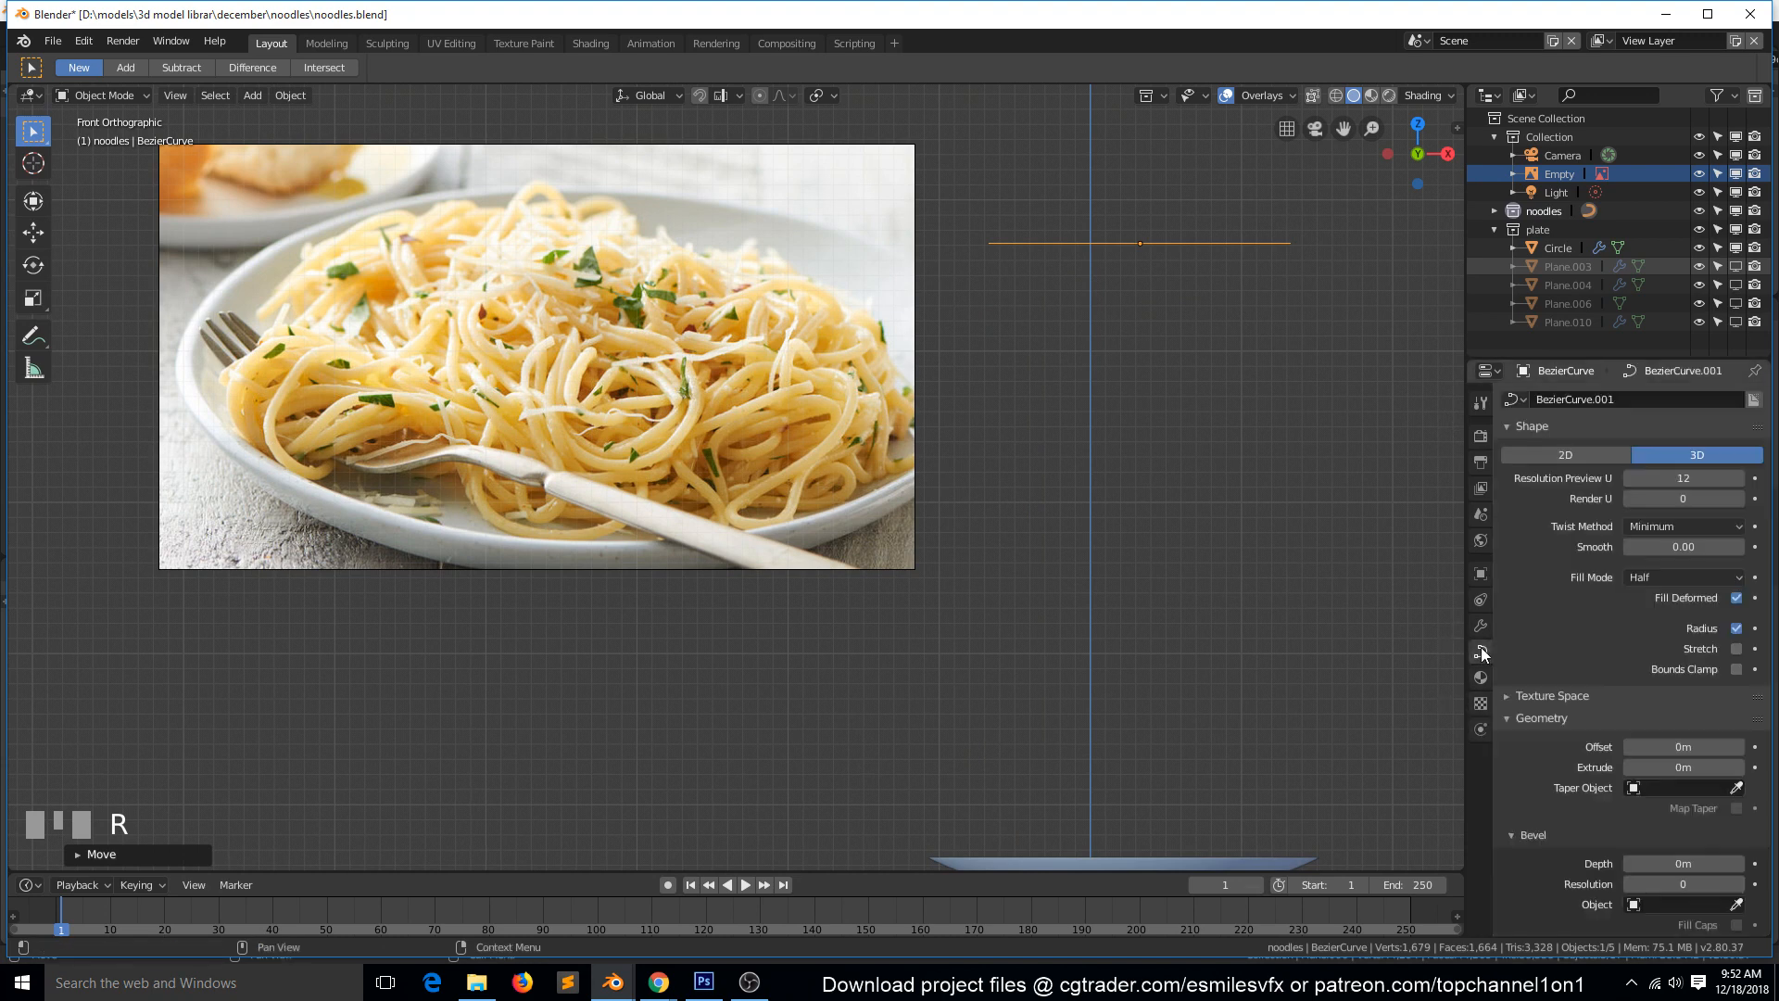
pyautogui.scroll(-5, 1703, 830)
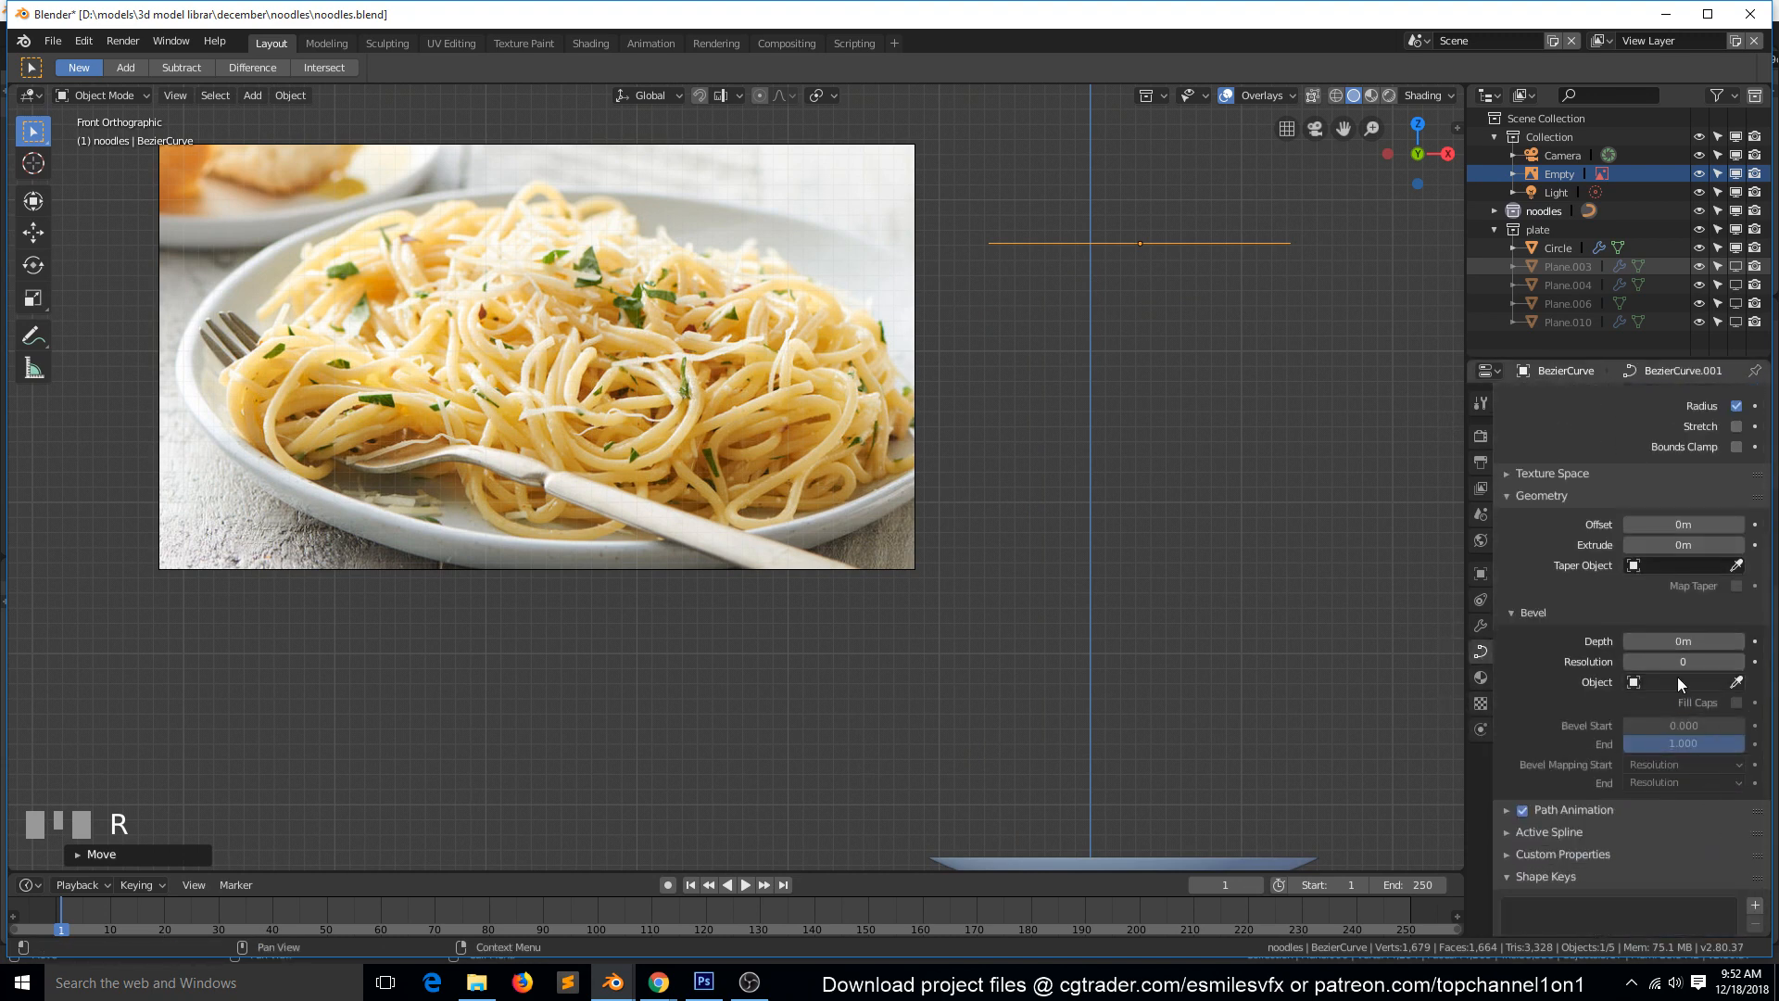
pyautogui.moveTo(1675, 643); pyautogui.dragTo(1695, 643)
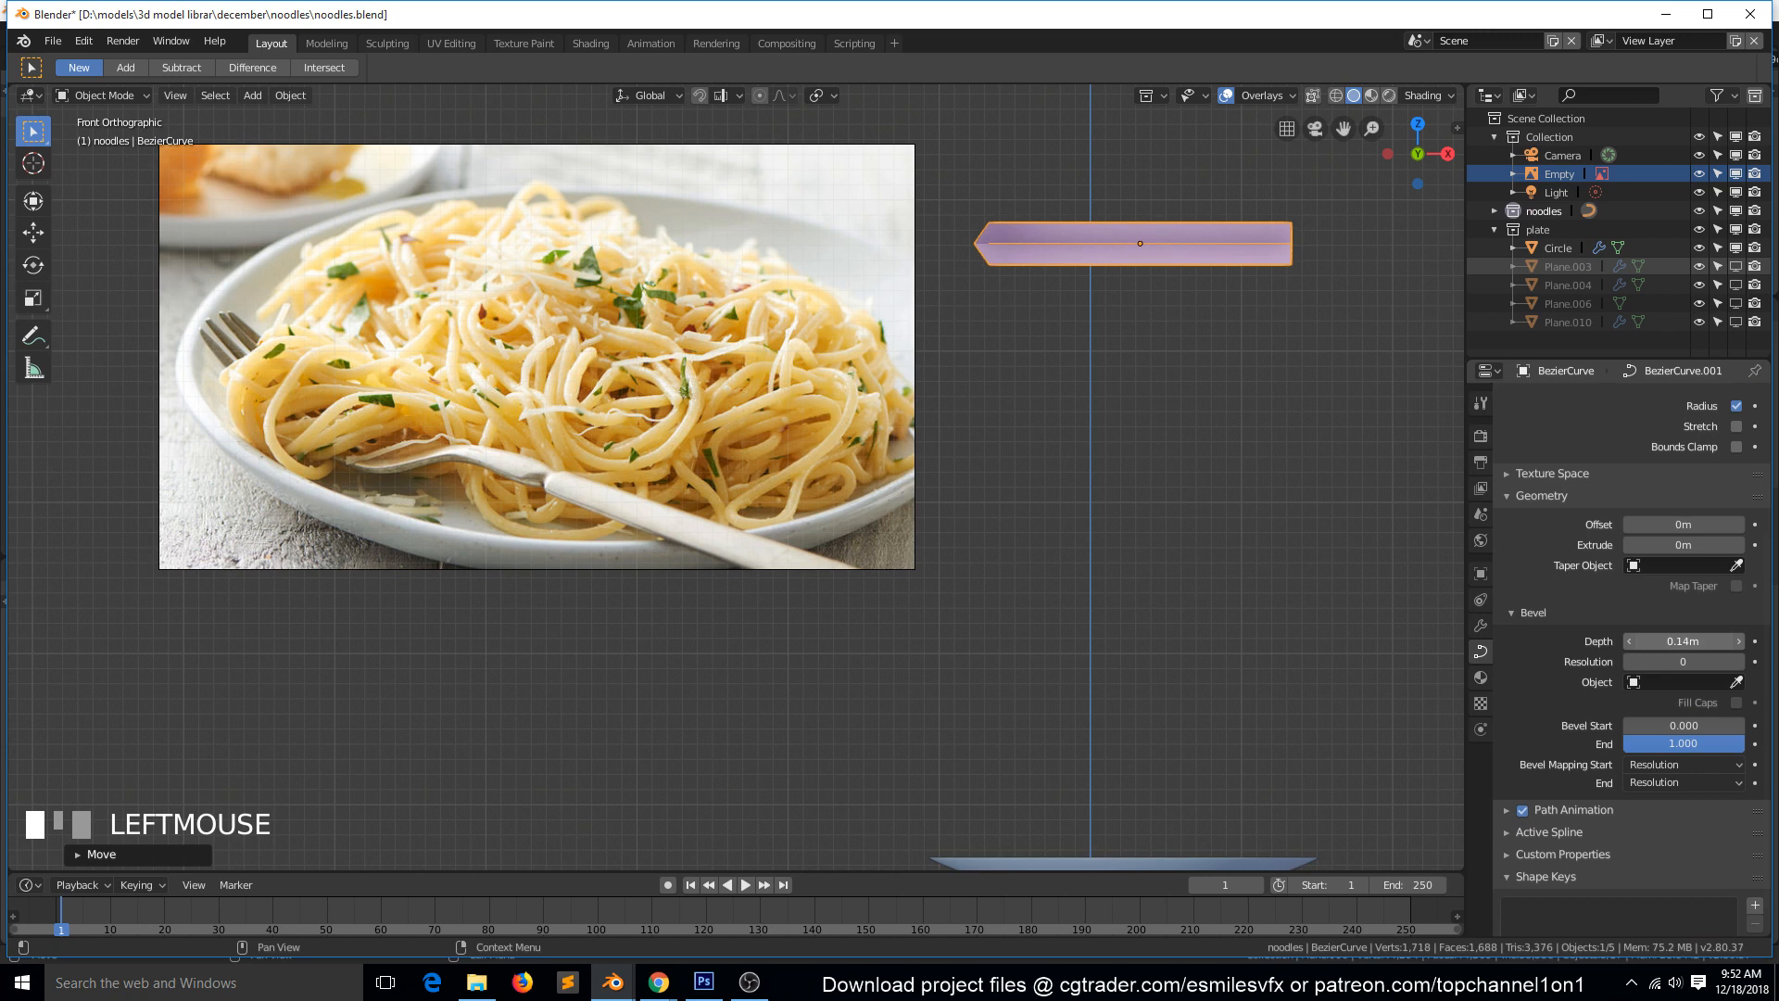
pyautogui.scroll(5, 1686, 460)
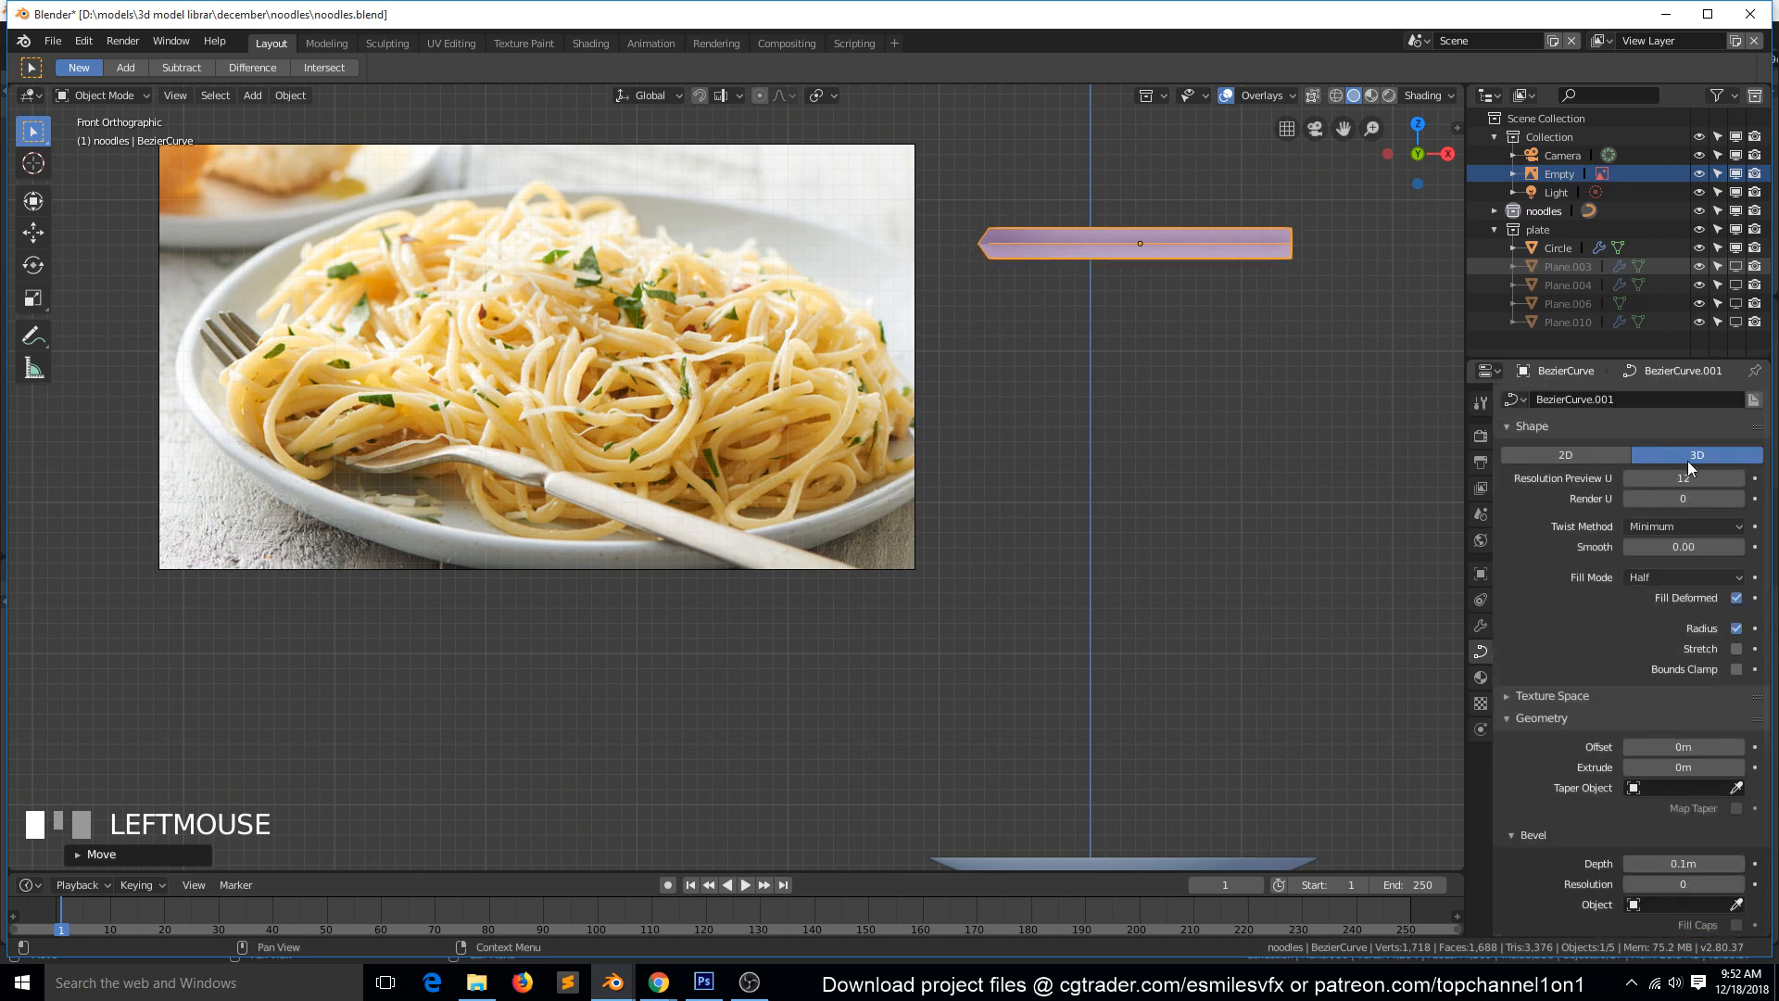
pyautogui.click(1699, 572)
pyautogui.click(1686, 558)
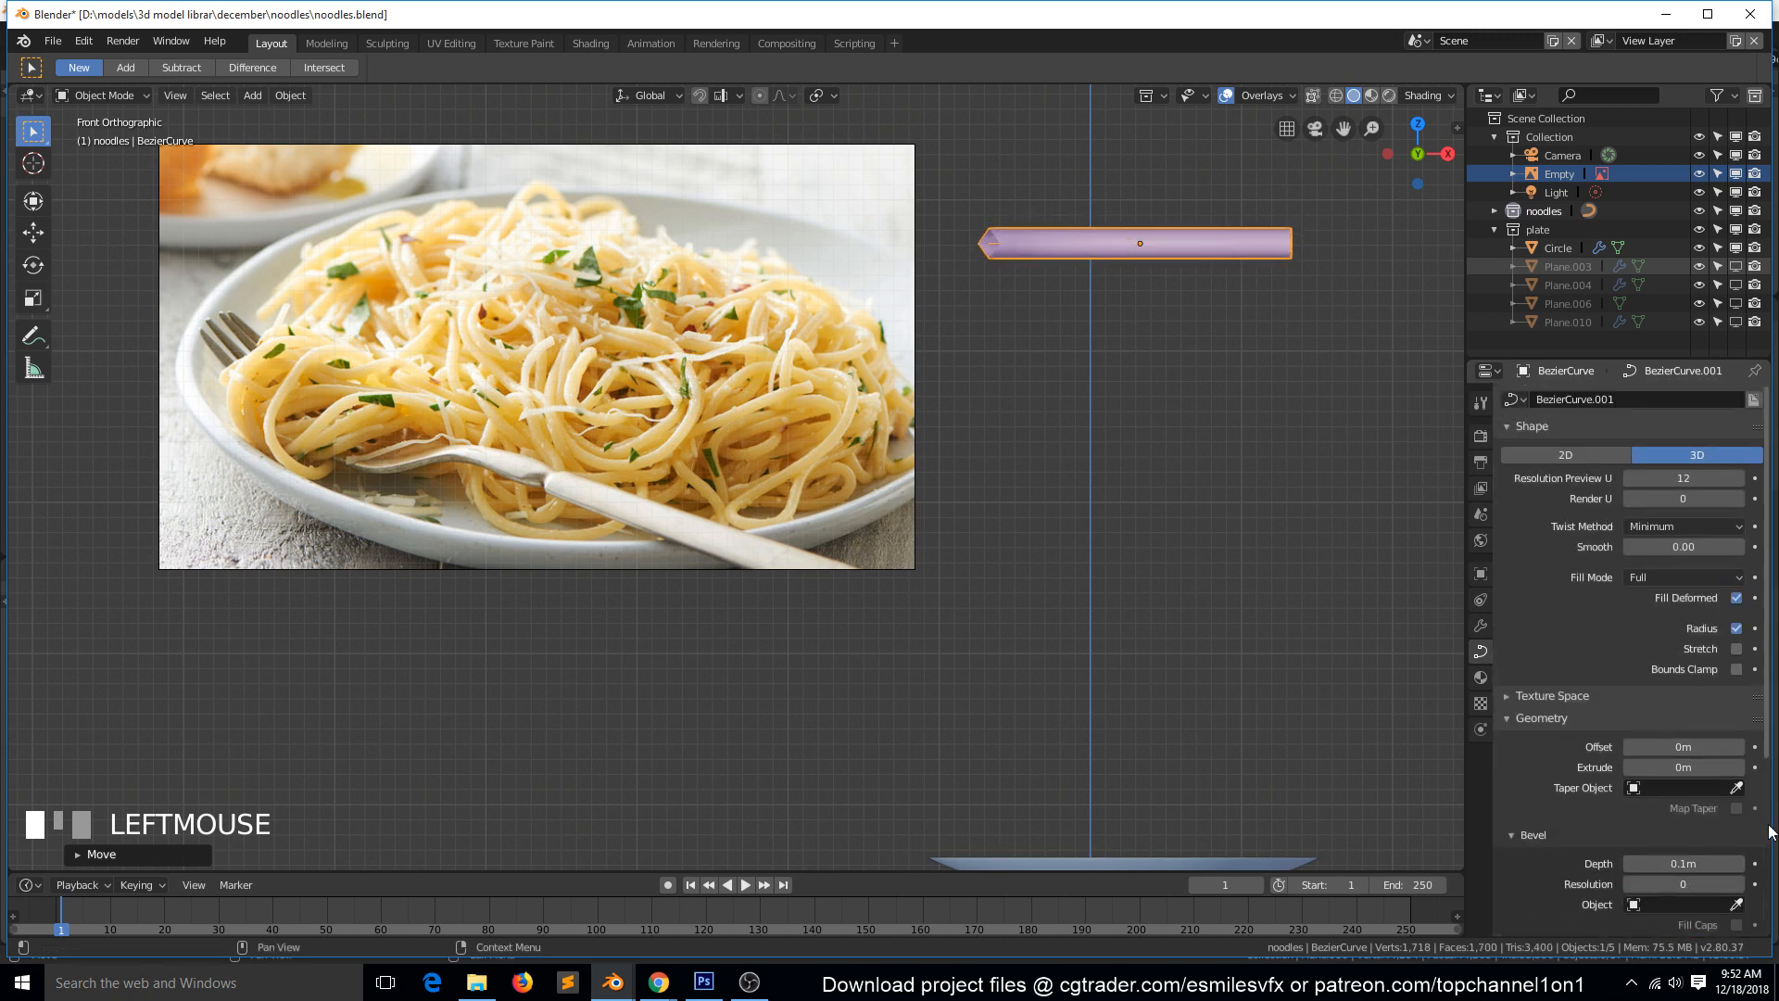
# Set the bevel resolution of the curve to 1.
pyautogui.scroll(-5, 1723, 779)
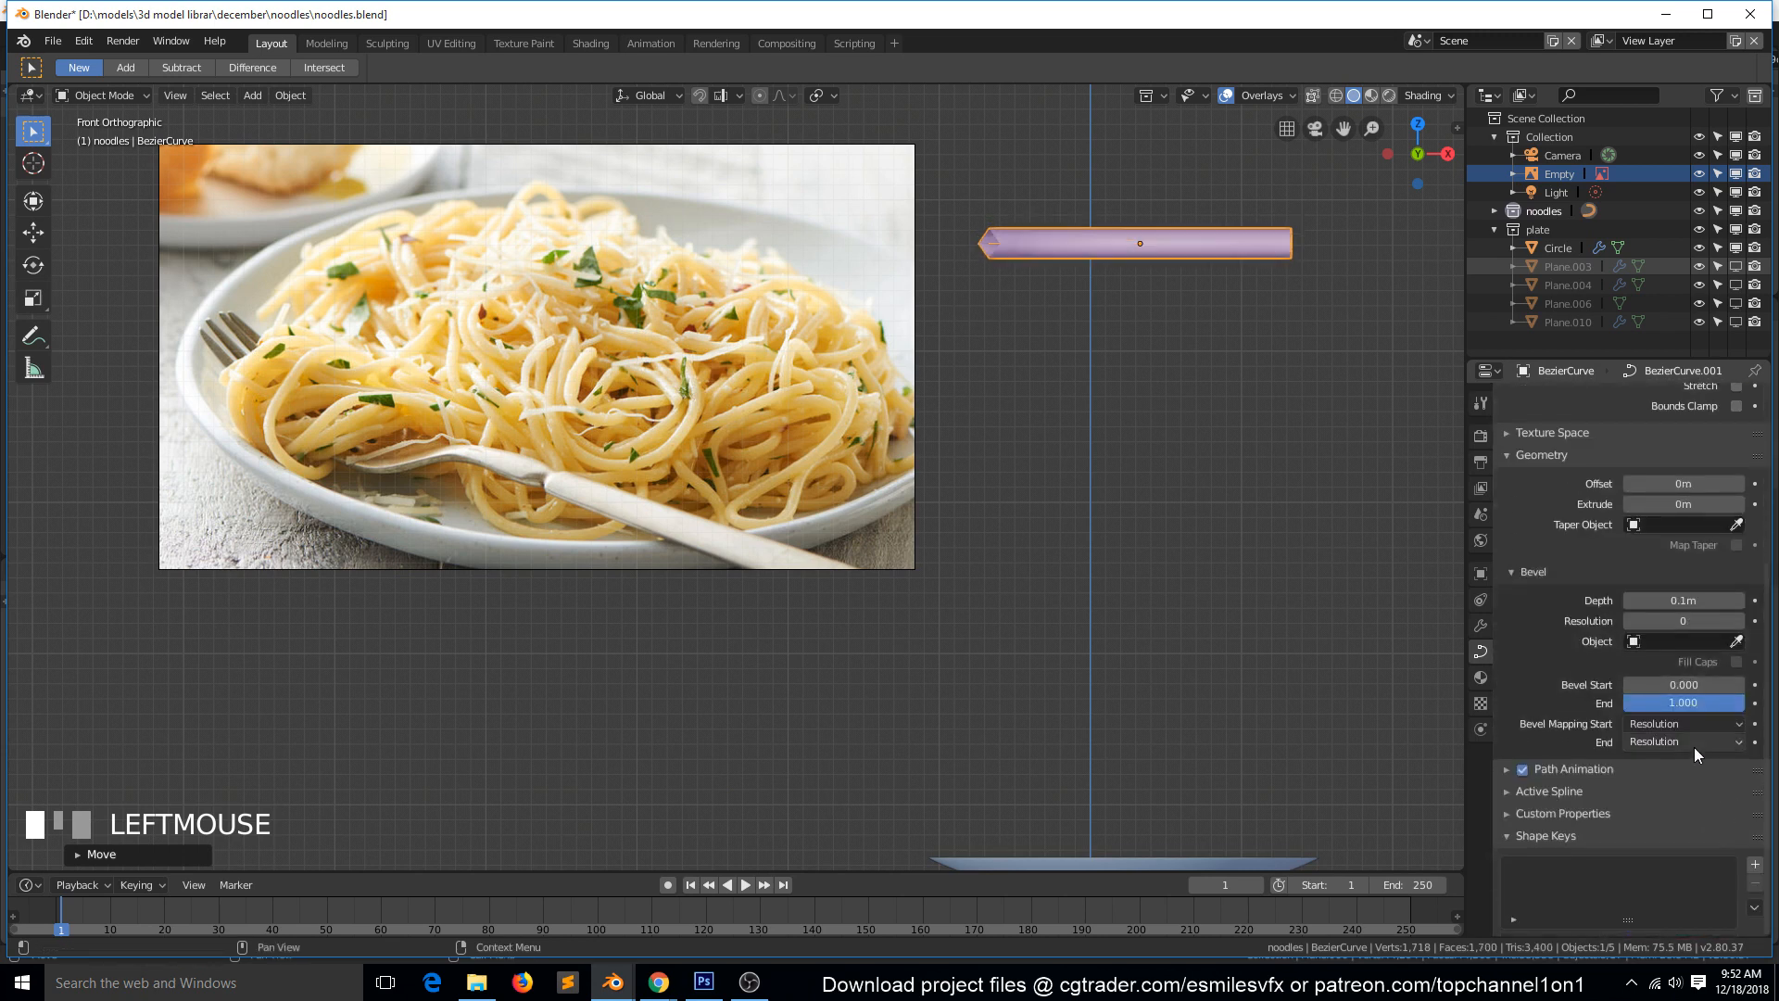
pyautogui.click(1739, 619)
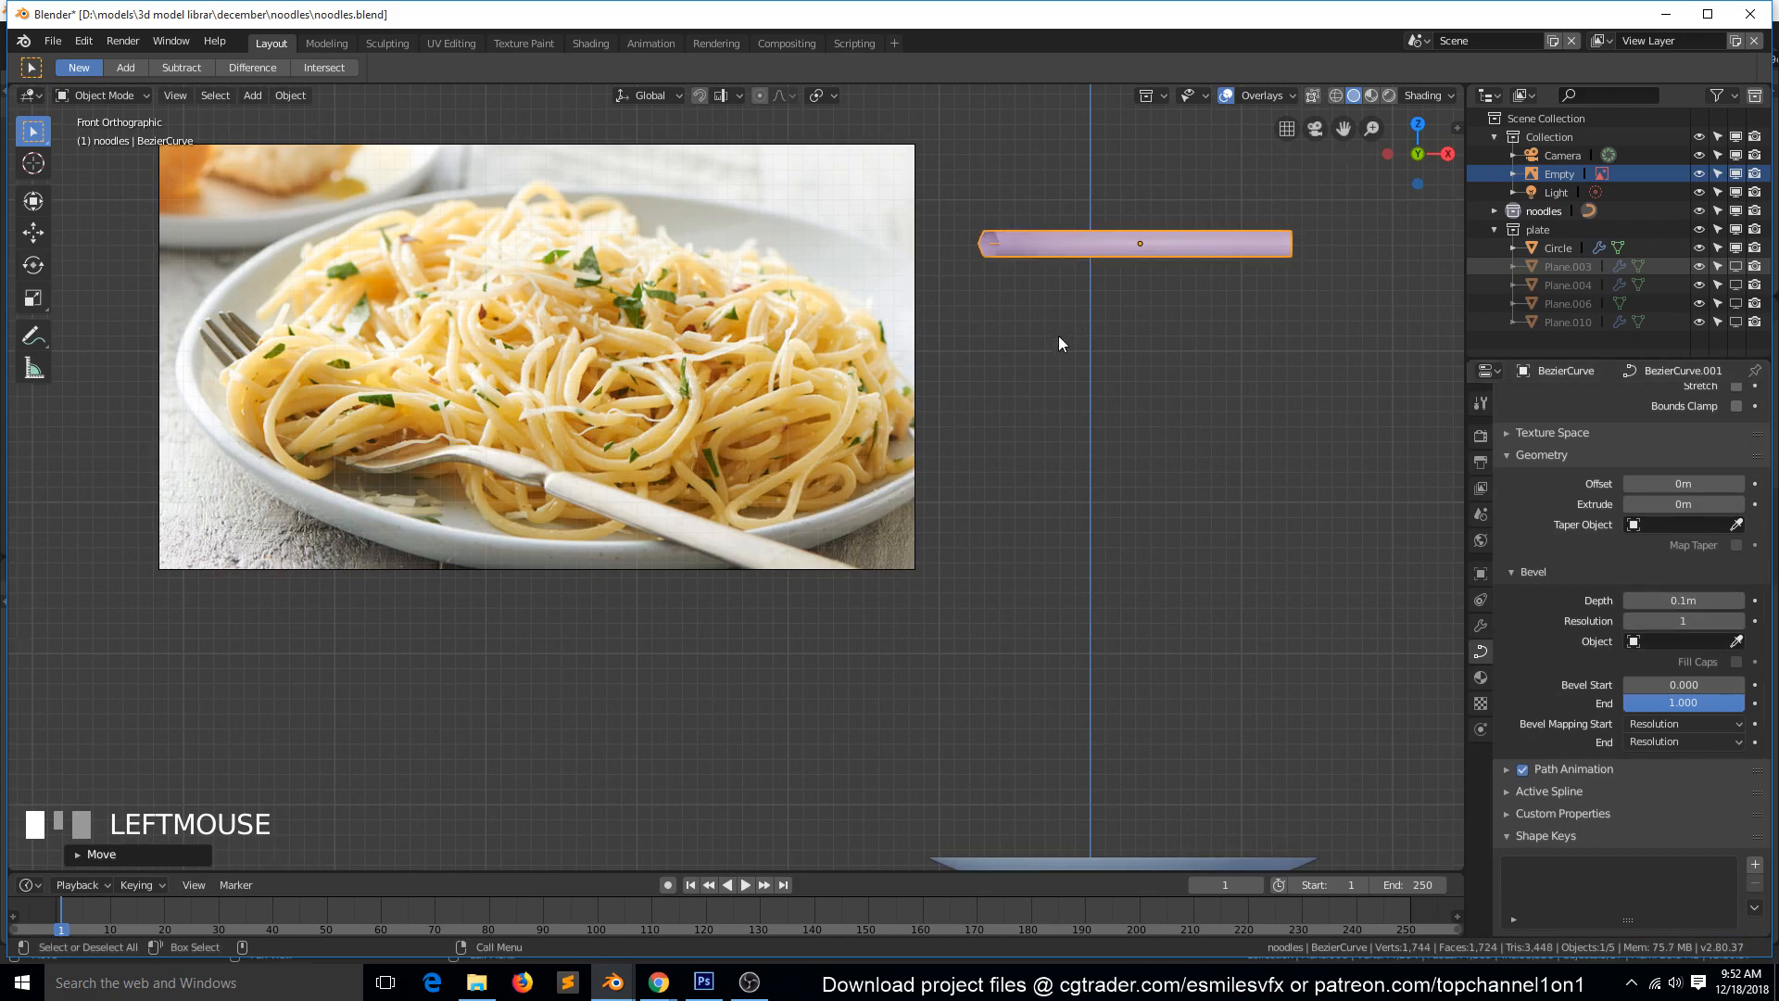
pyautogui.press('`')
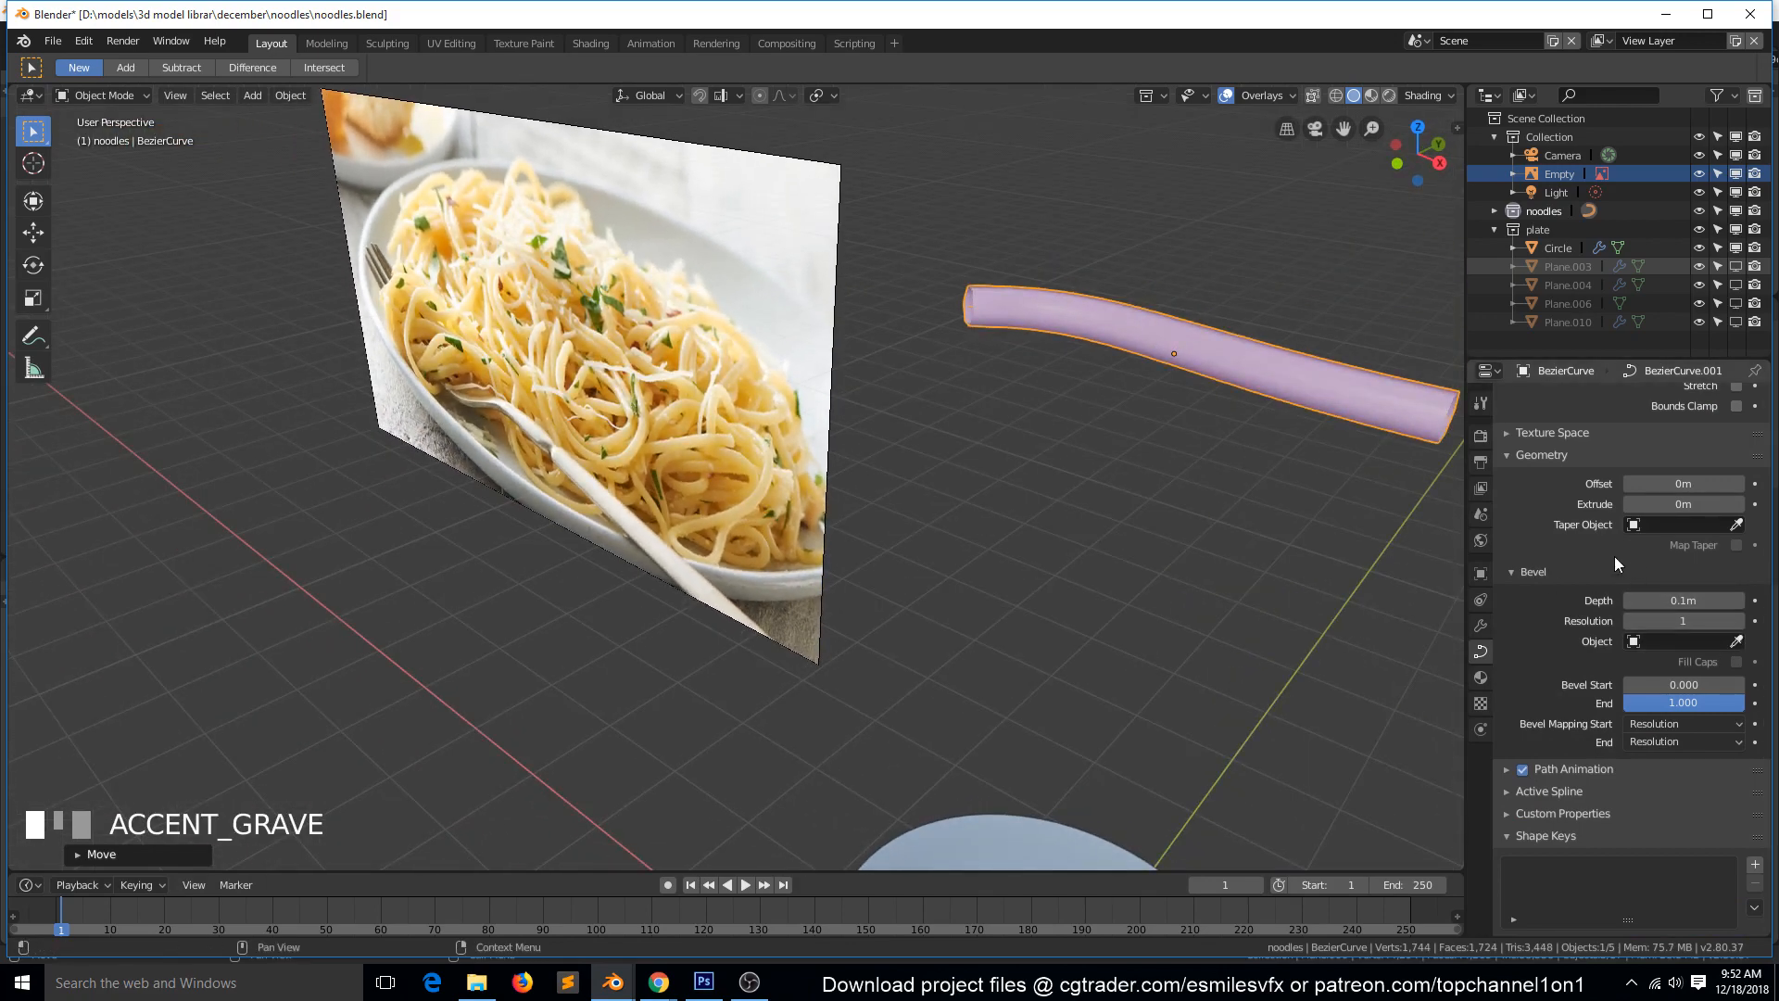
pyautogui.scroll(5, 1599, 517)
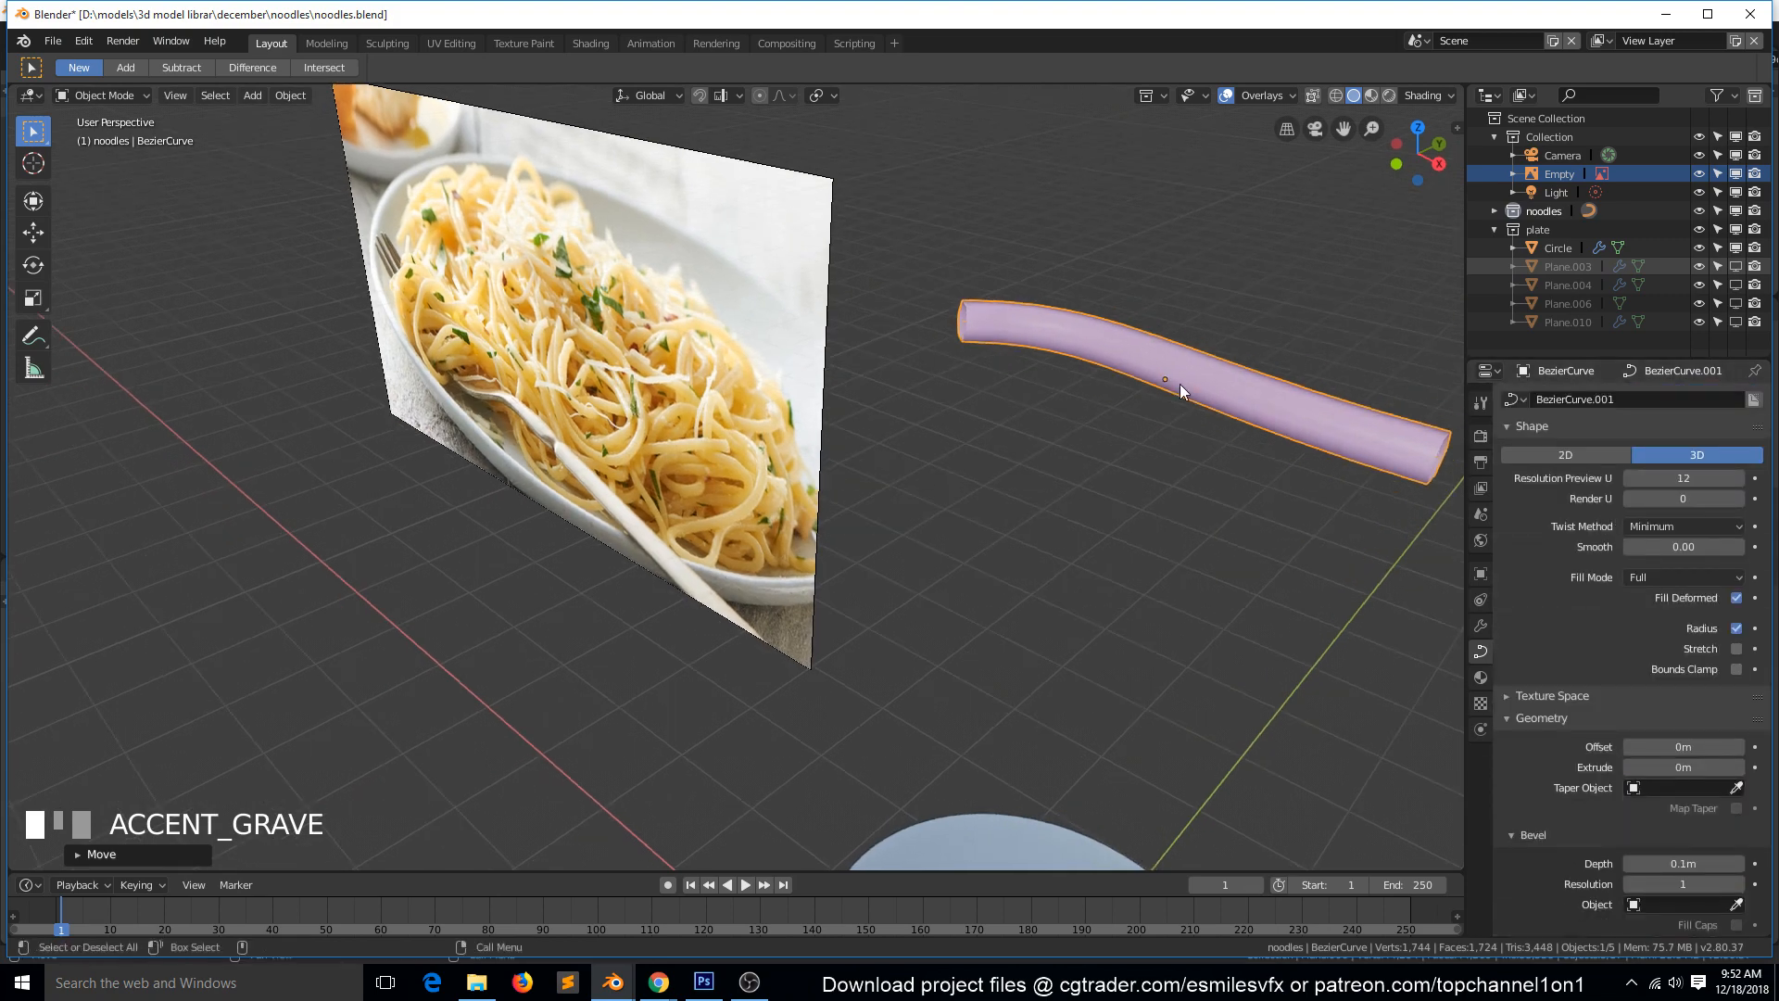
# Rotate the reference image 90° about the X axis so that it lies flat in the top view.
pyautogui.press('KP_7')
pyautogui.click(727, 559)
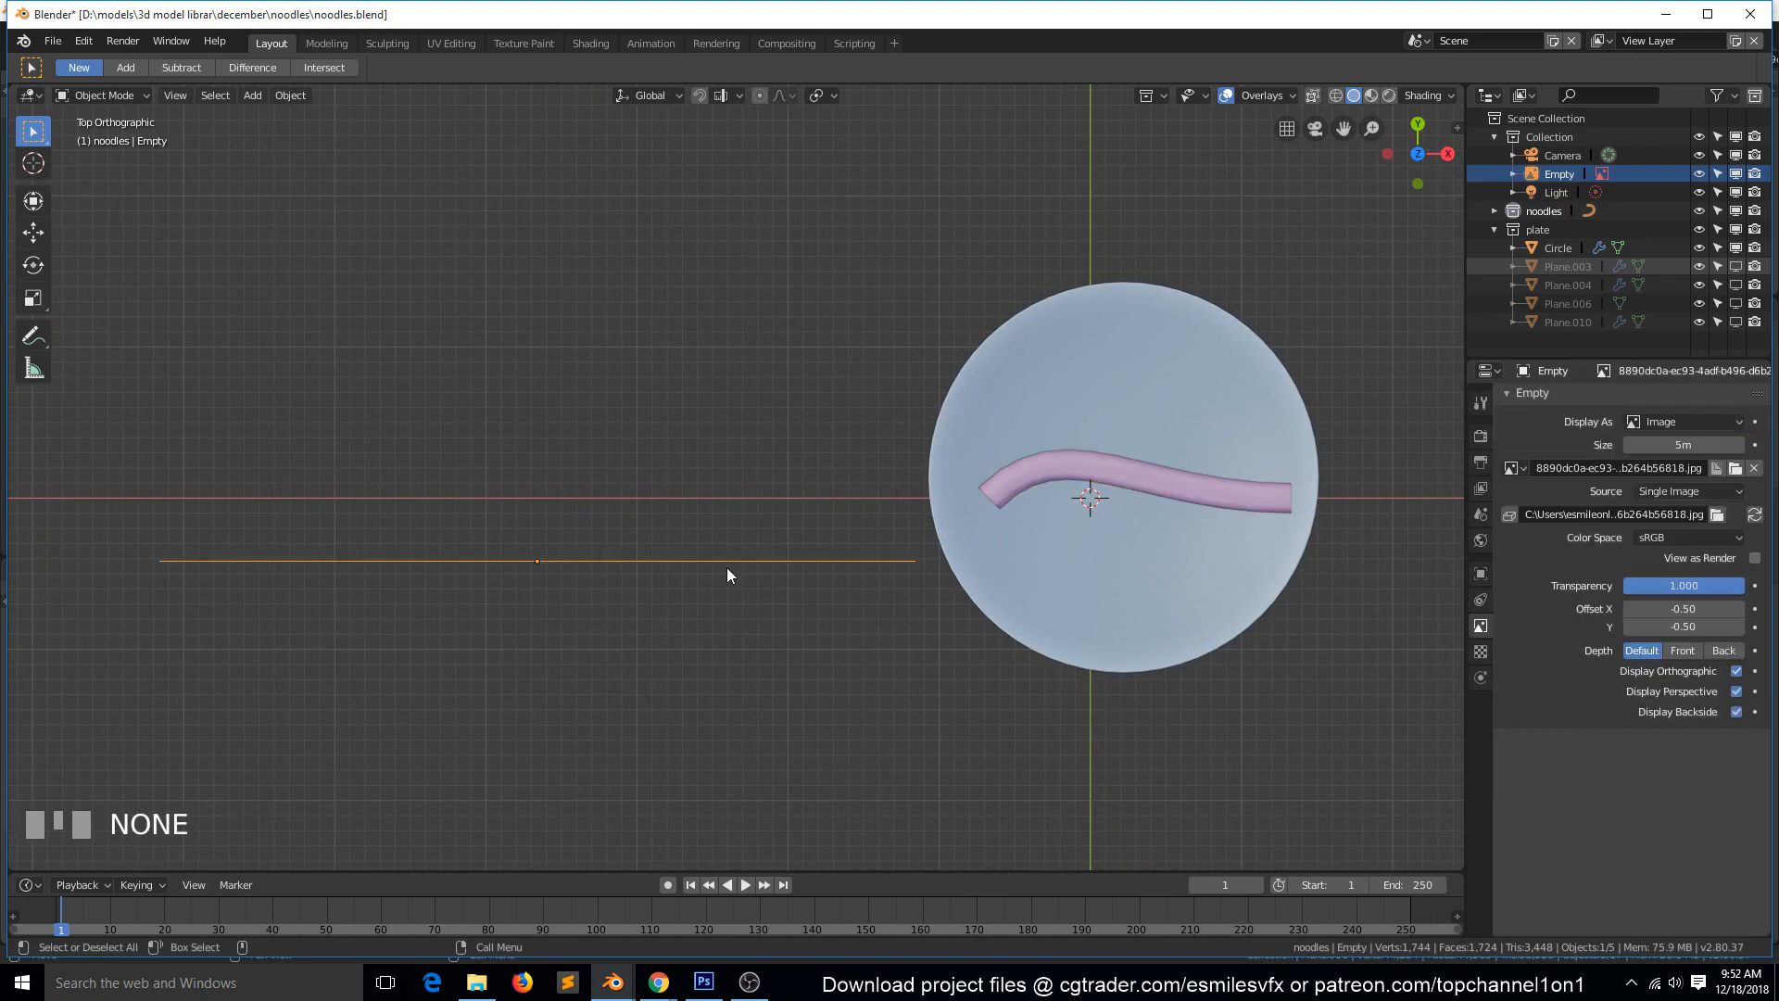
pyautogui.press('r')
pyautogui.press('x')
pyautogui.press('9')
pyautogui.press('0')
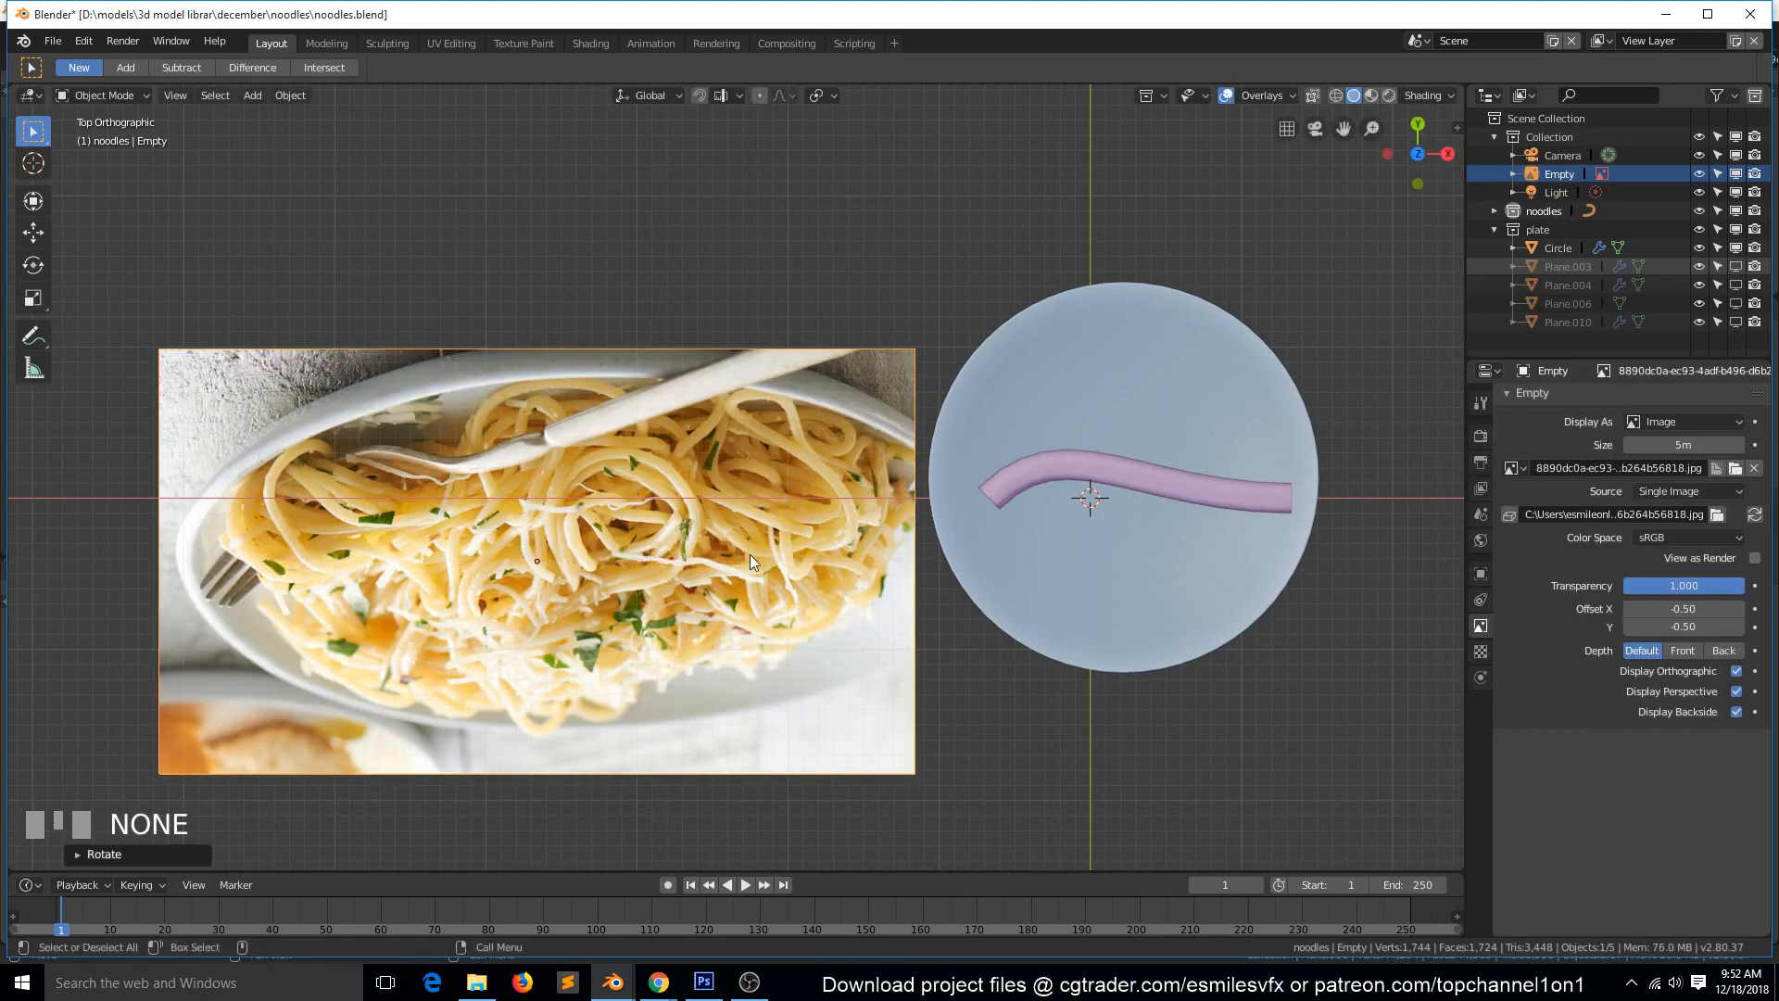
pyautogui.click(843, 648)
pyautogui.press('r')
pyautogui.press('2')
pyautogui.rightClick(854, 651)
# Isolate the main collection in the viewport and show the noodles and plate collections again.
pyautogui.press('1')
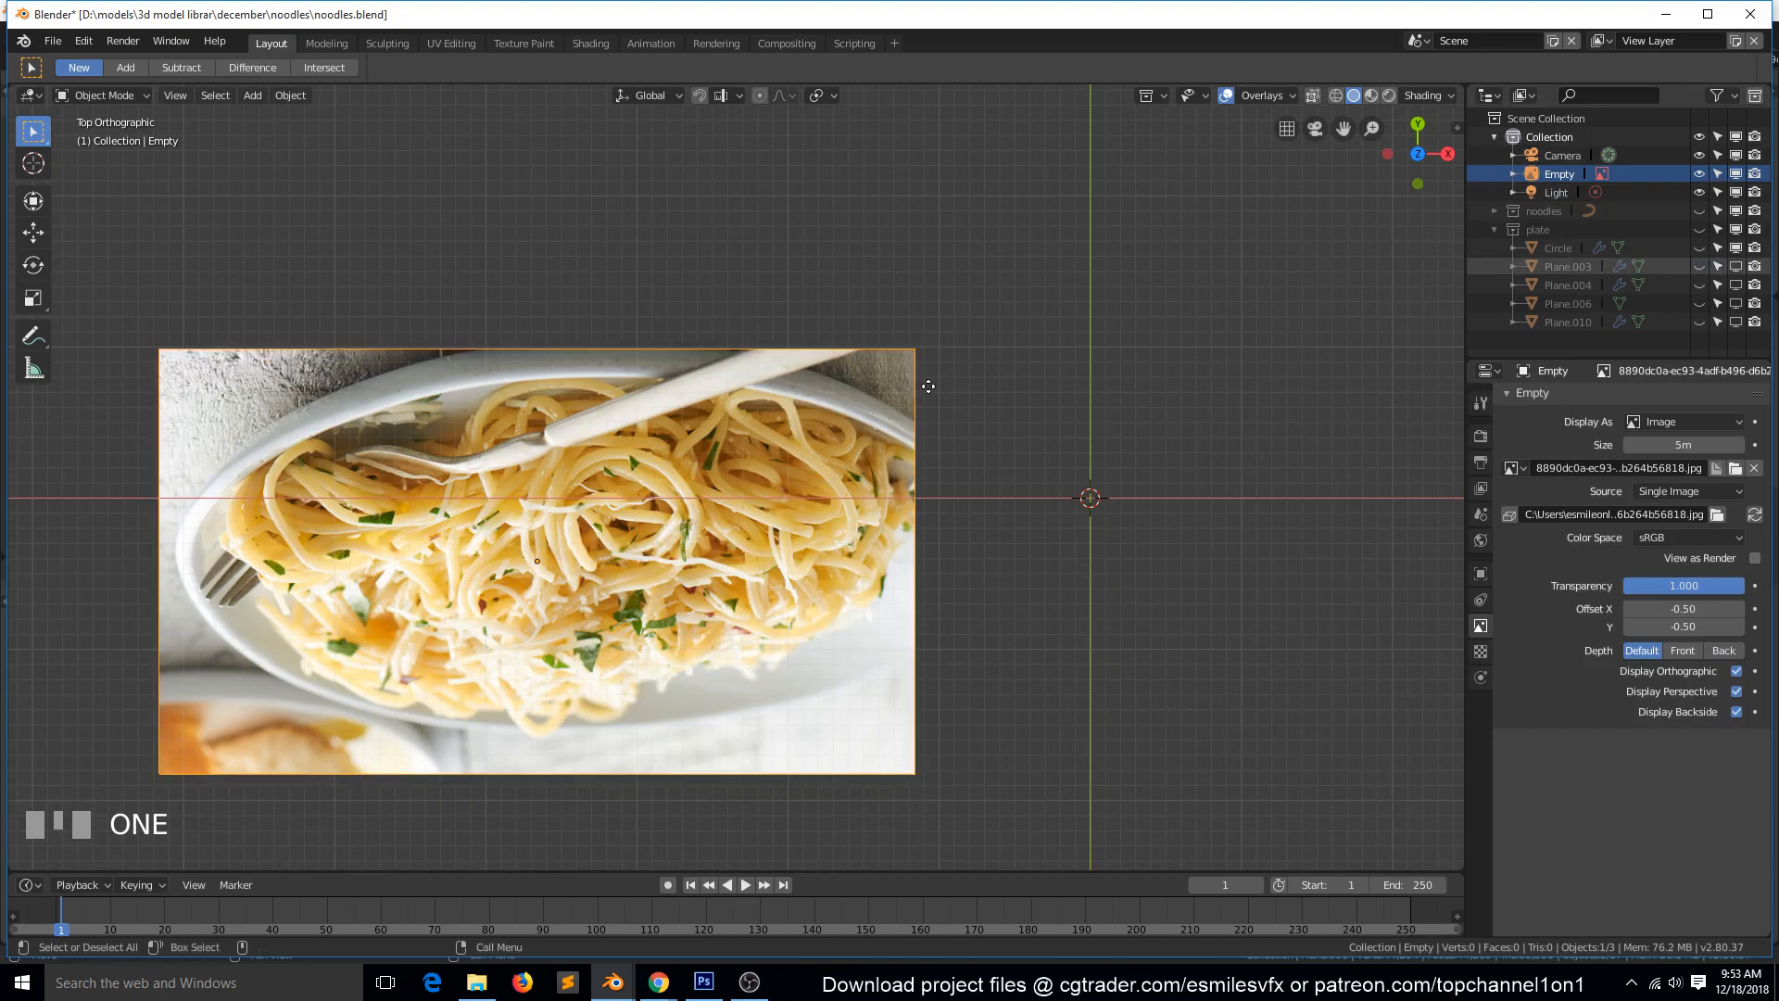
pyautogui.scroll(-5, 926, 398)
pyautogui.moveTo(926, 398); pyautogui.dragTo(930, 408, button='middle')
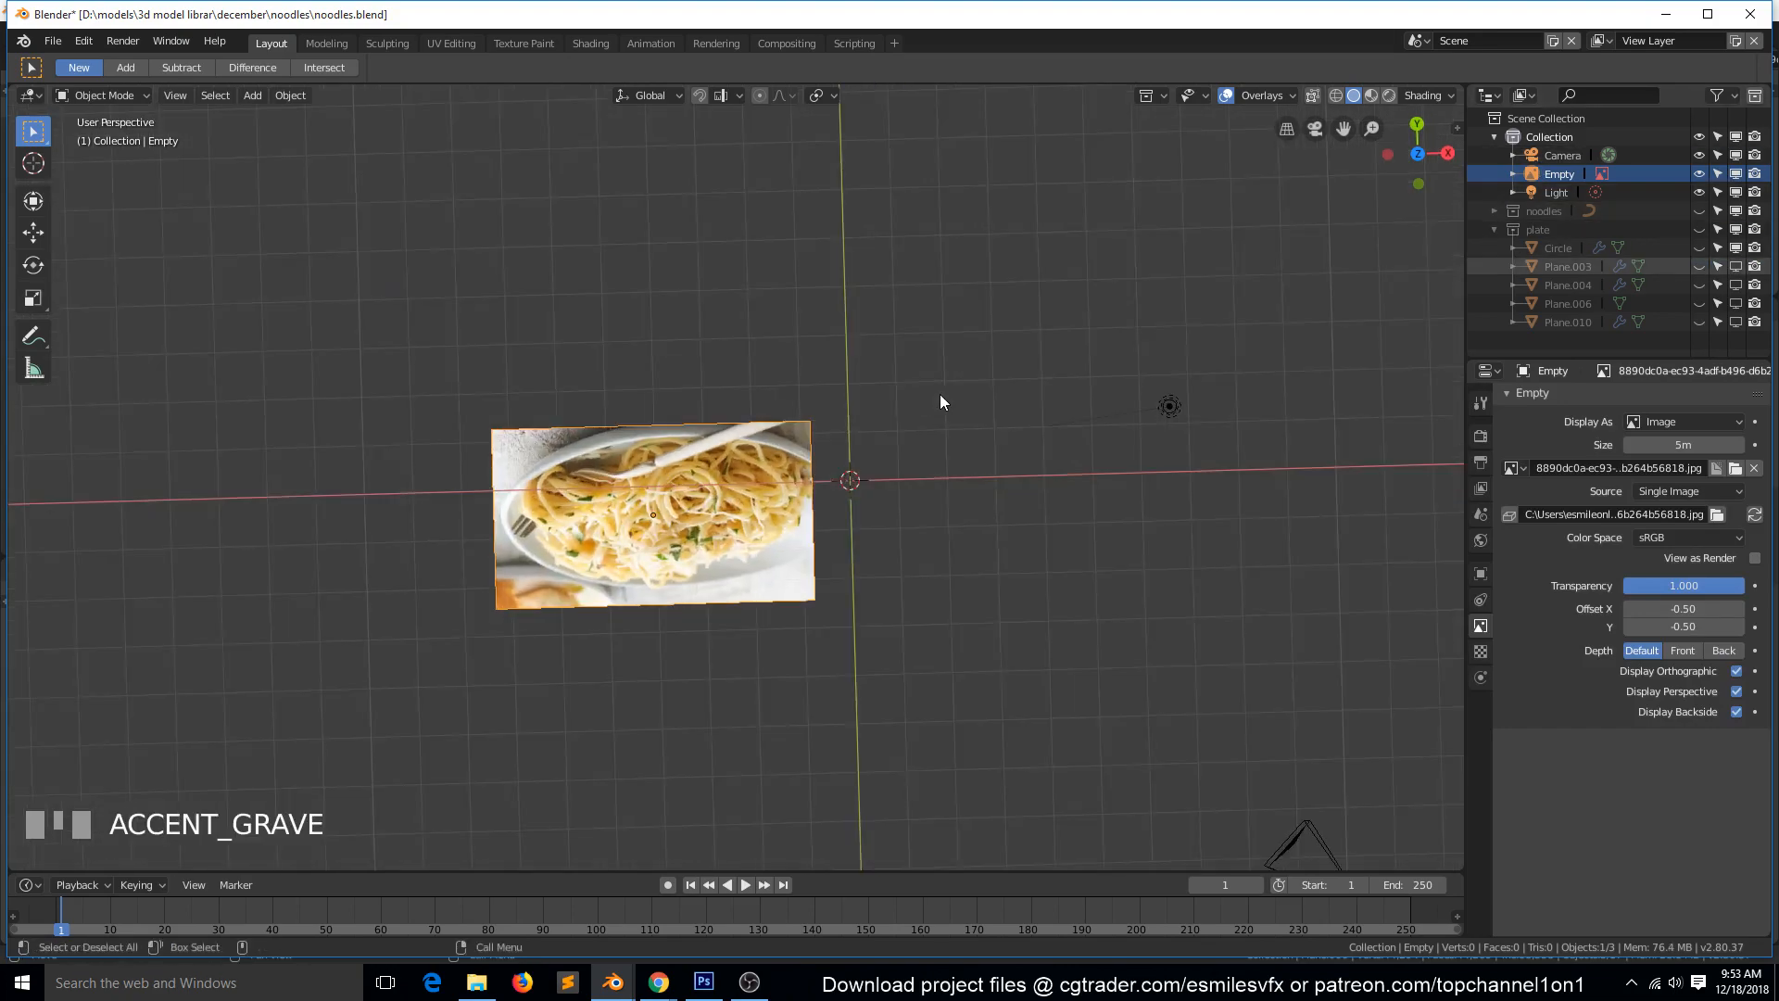
pyautogui.press('KP_1')
pyautogui.rightClick(934, 407)
pyautogui.click(1162, 280)
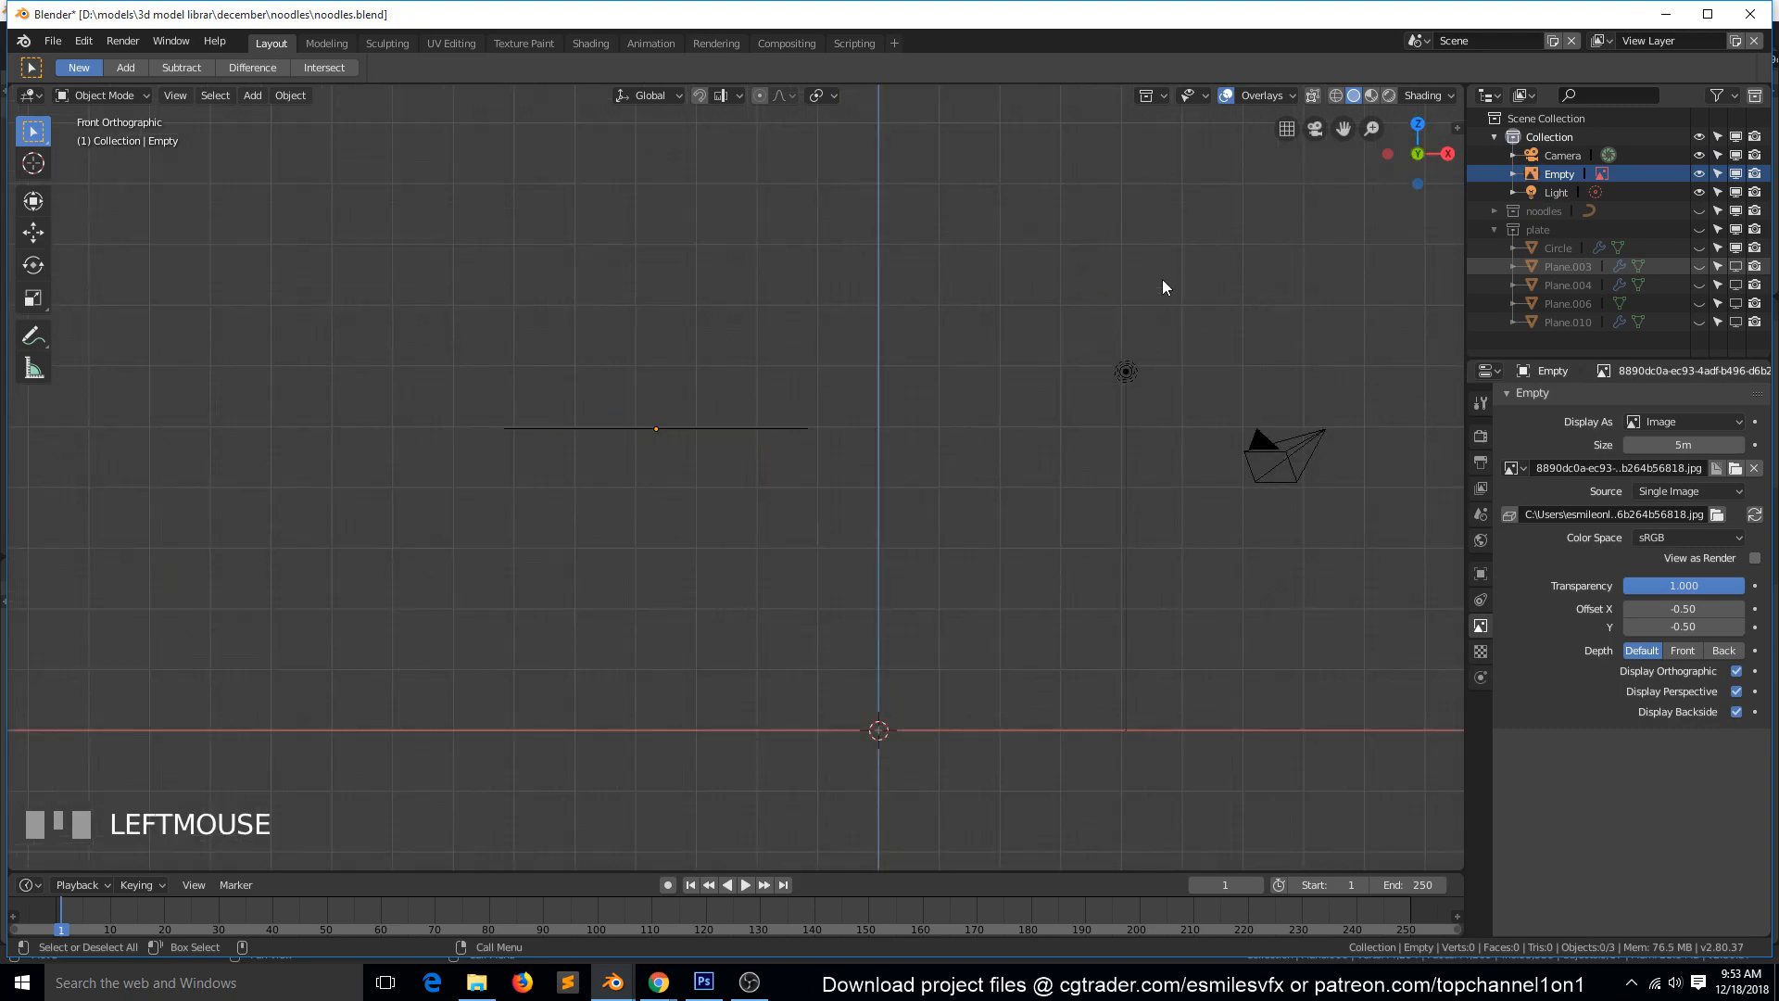
pyautogui.press('KP_7')
pyautogui.click(1698, 210)
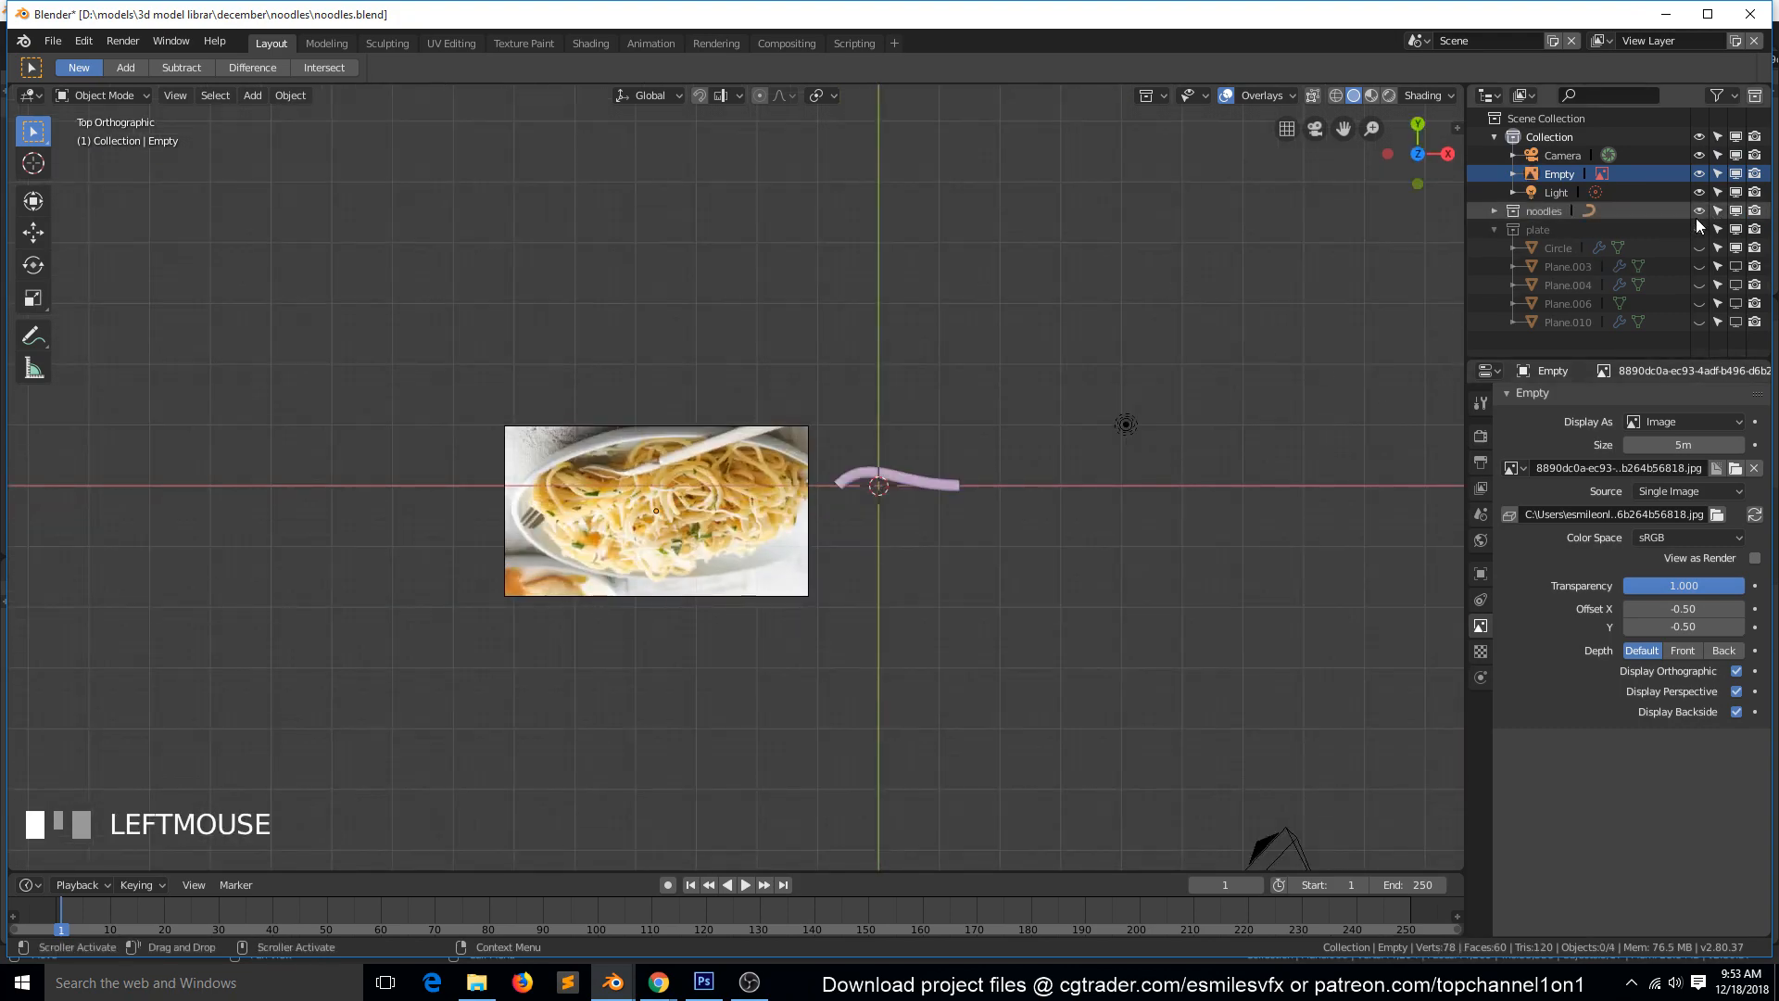
pyautogui.click(1698, 229)
# Rotate the reference image by 180° in the top view.
pyautogui.scroll(4, 850, 559)
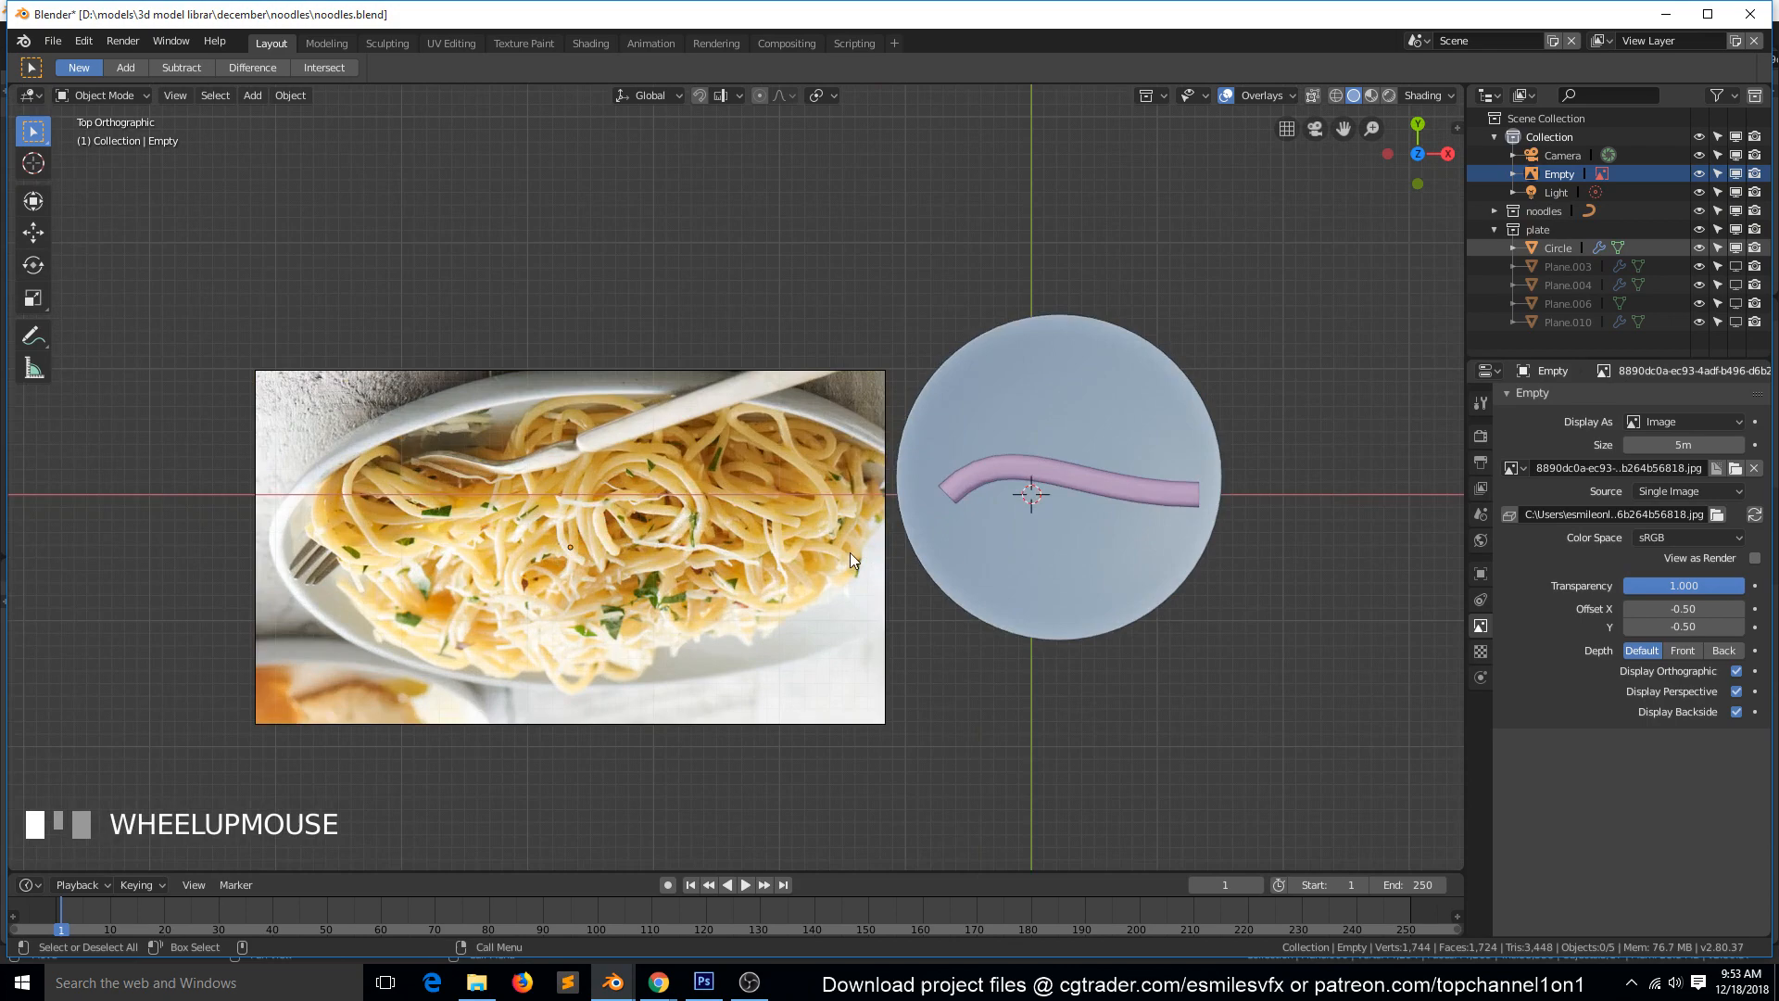
pyautogui.click(713, 495)
pyautogui.press('r')
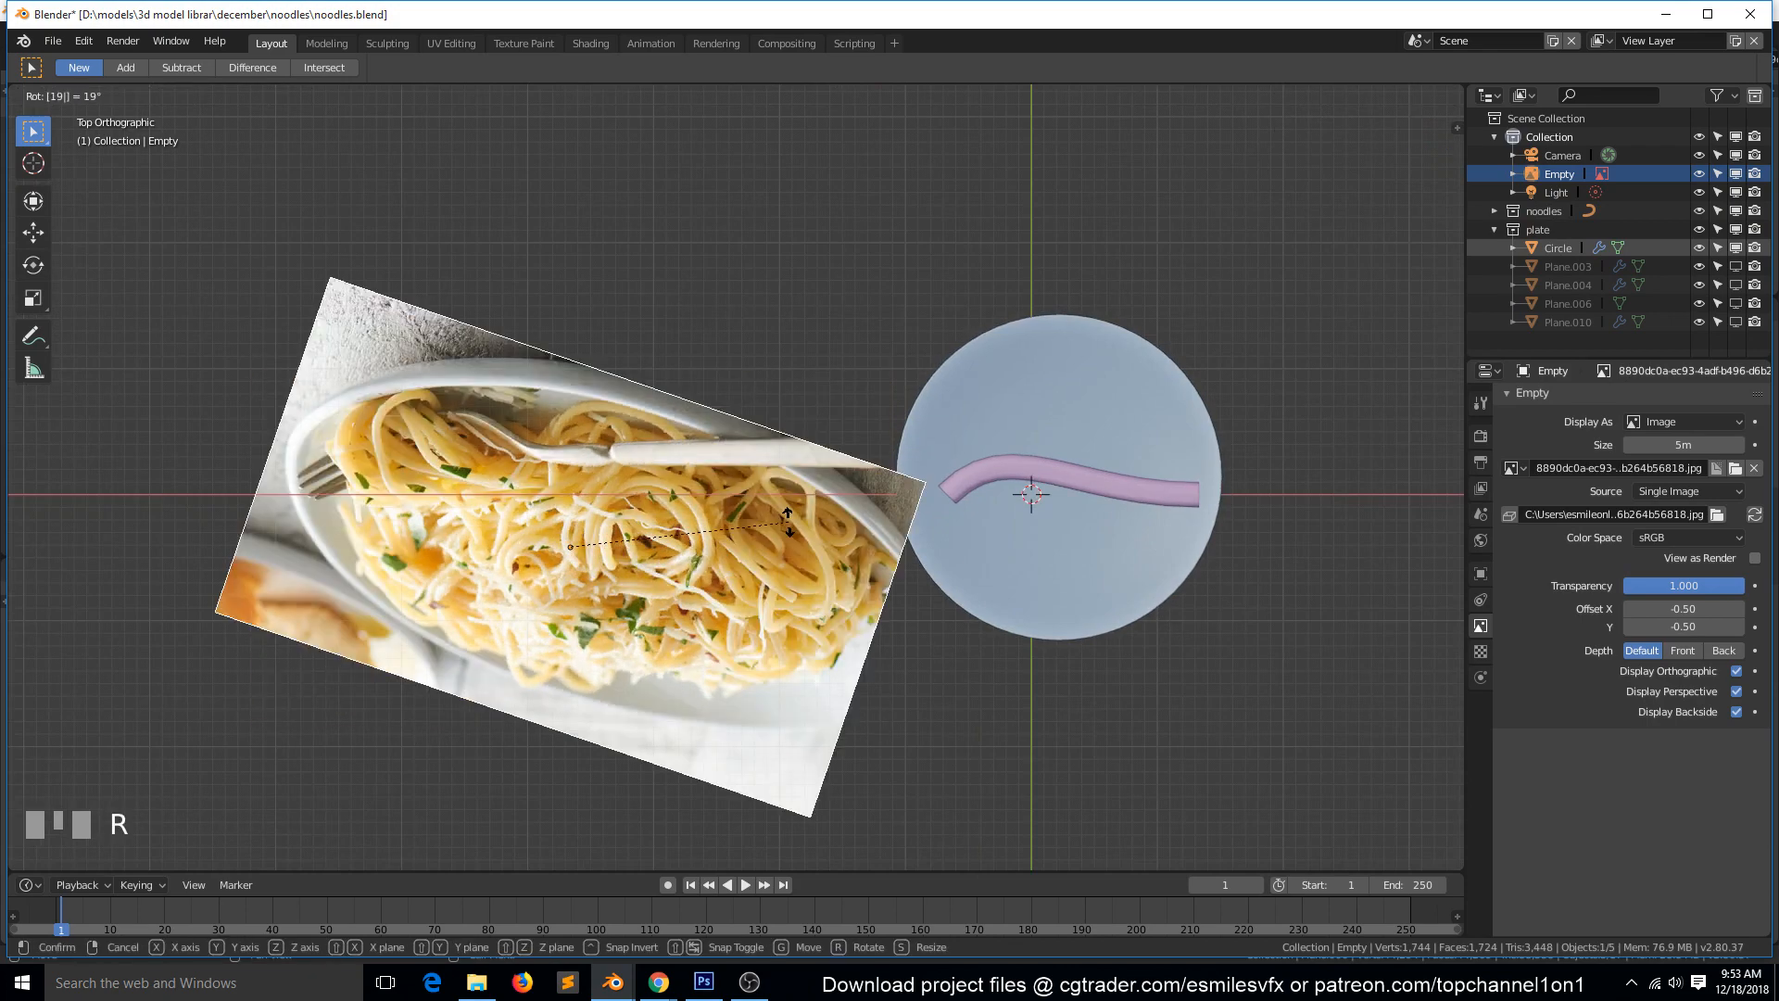
pyautogui.rightClick(789, 528)
pyautogui.write('r180')
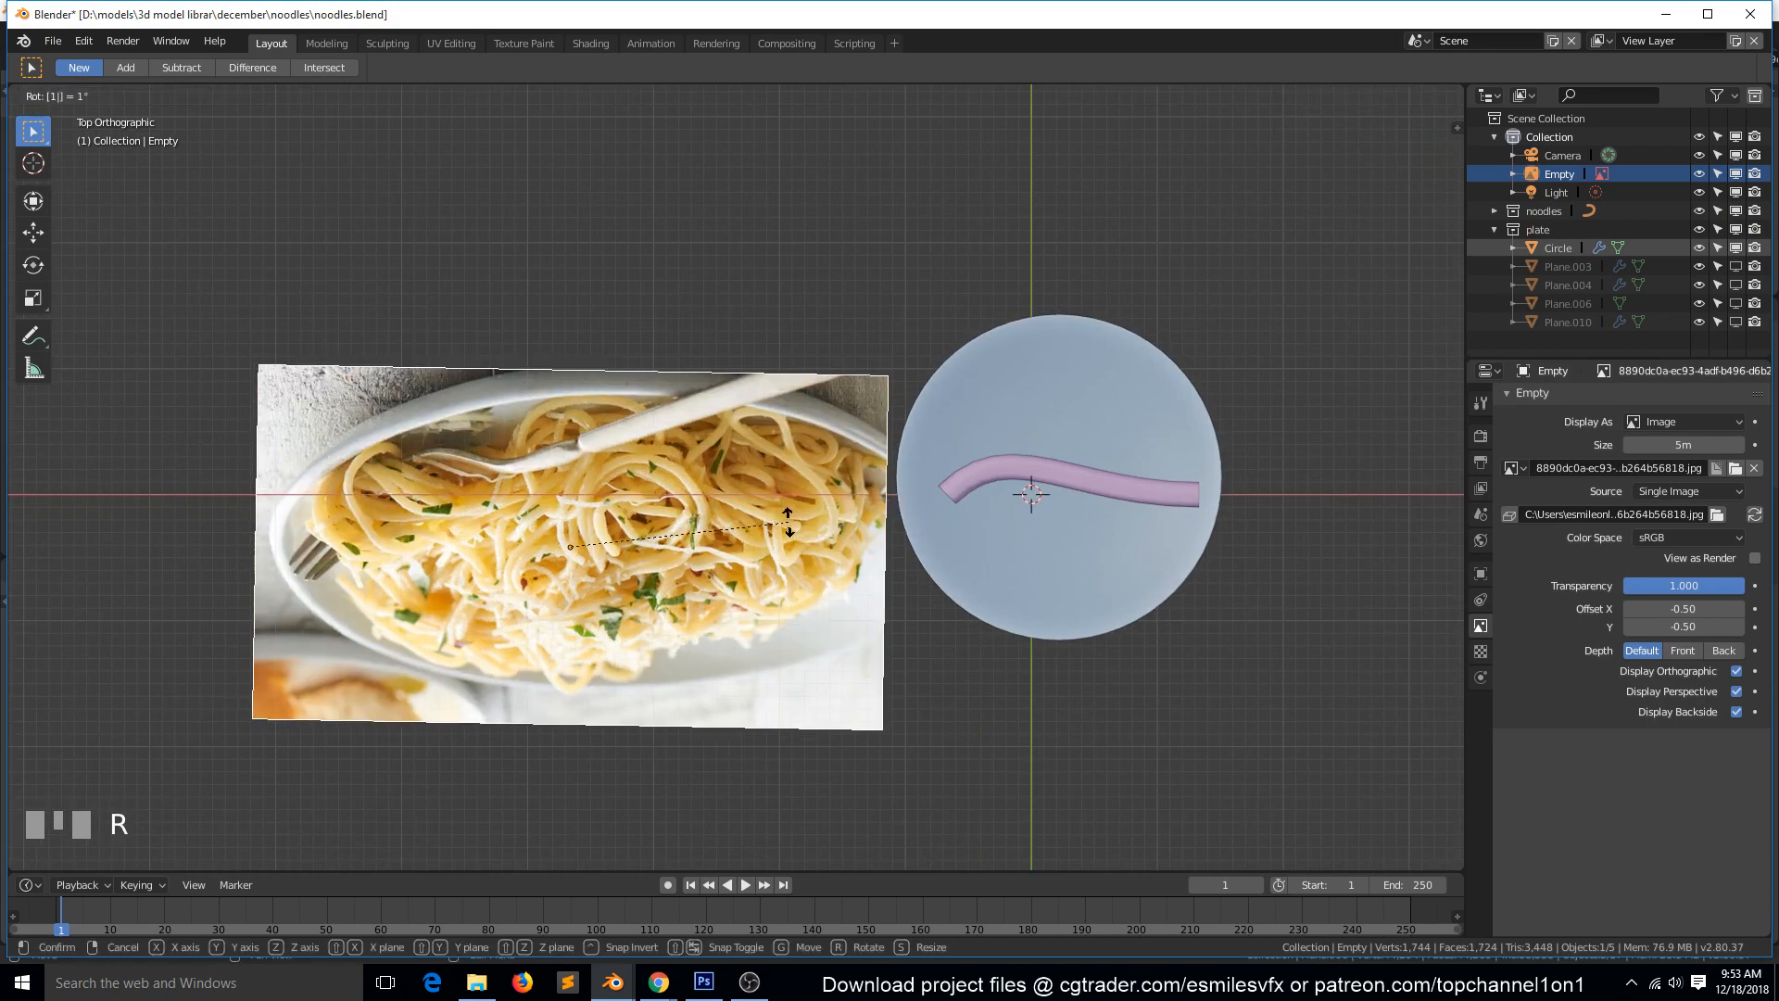
pyautogui.press('Return')
# Move the reference image up and away from the plate so that it sits beside it in the top view.
pyautogui.press('g')
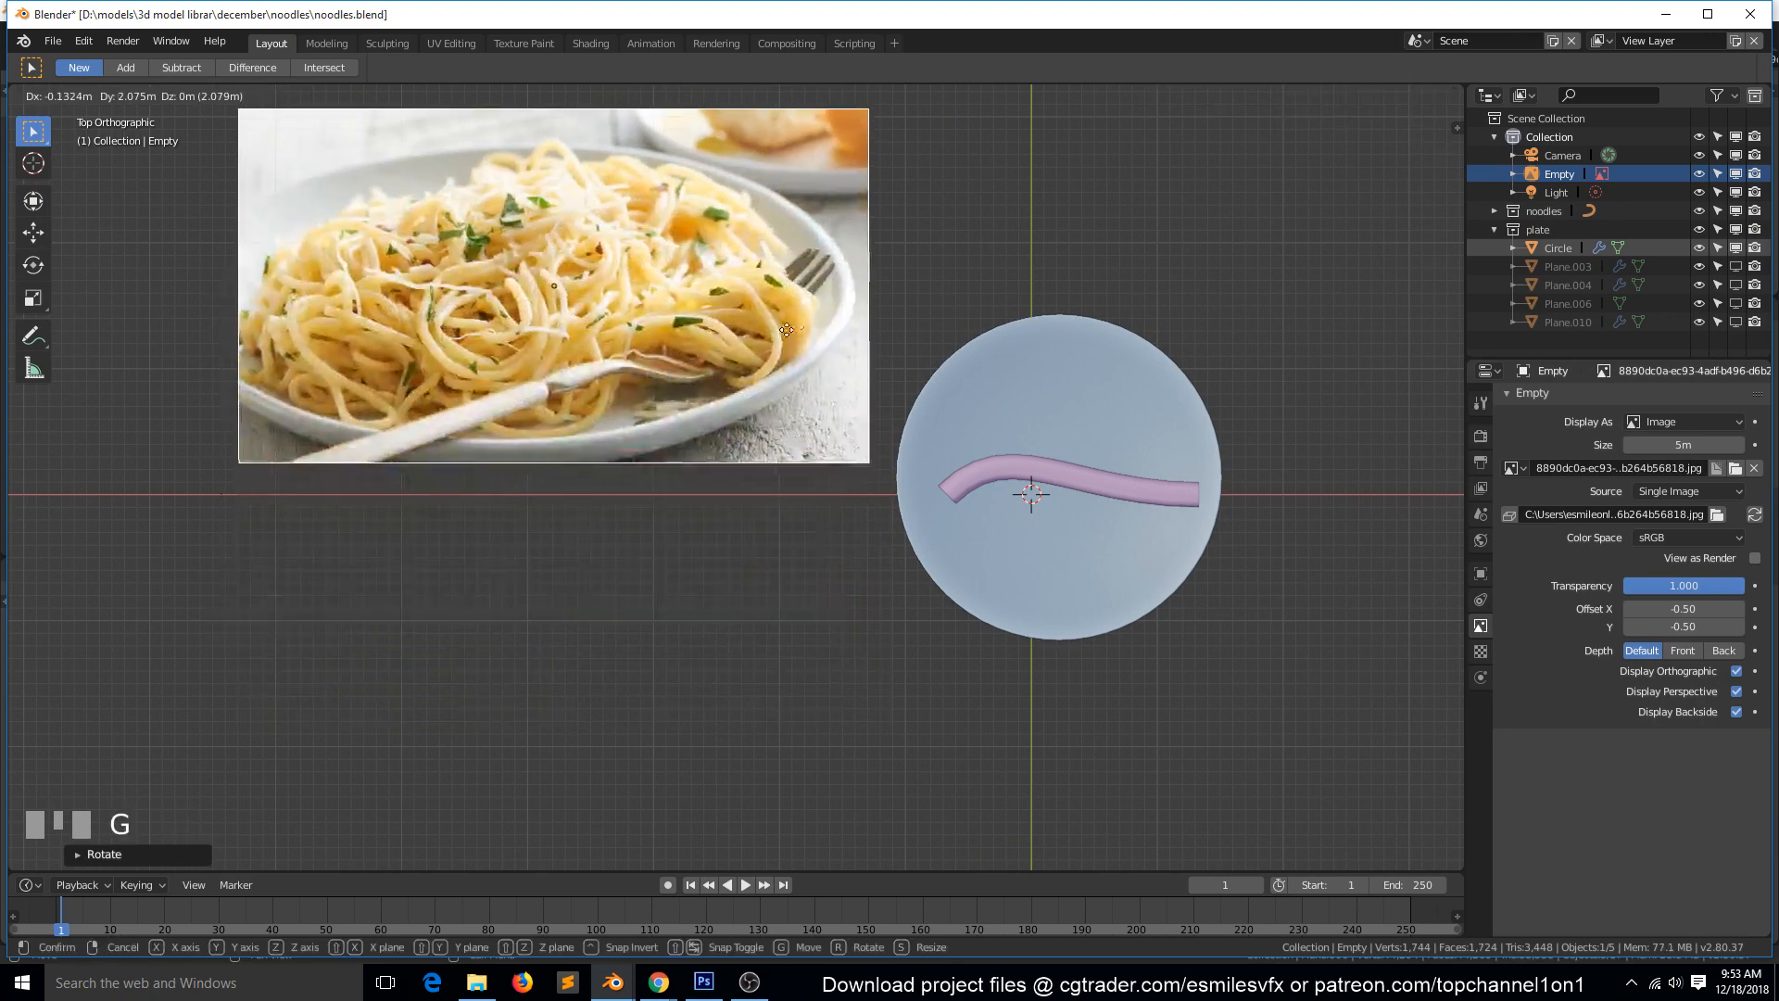
pyautogui.click(1071, 374)
pyautogui.press('g')
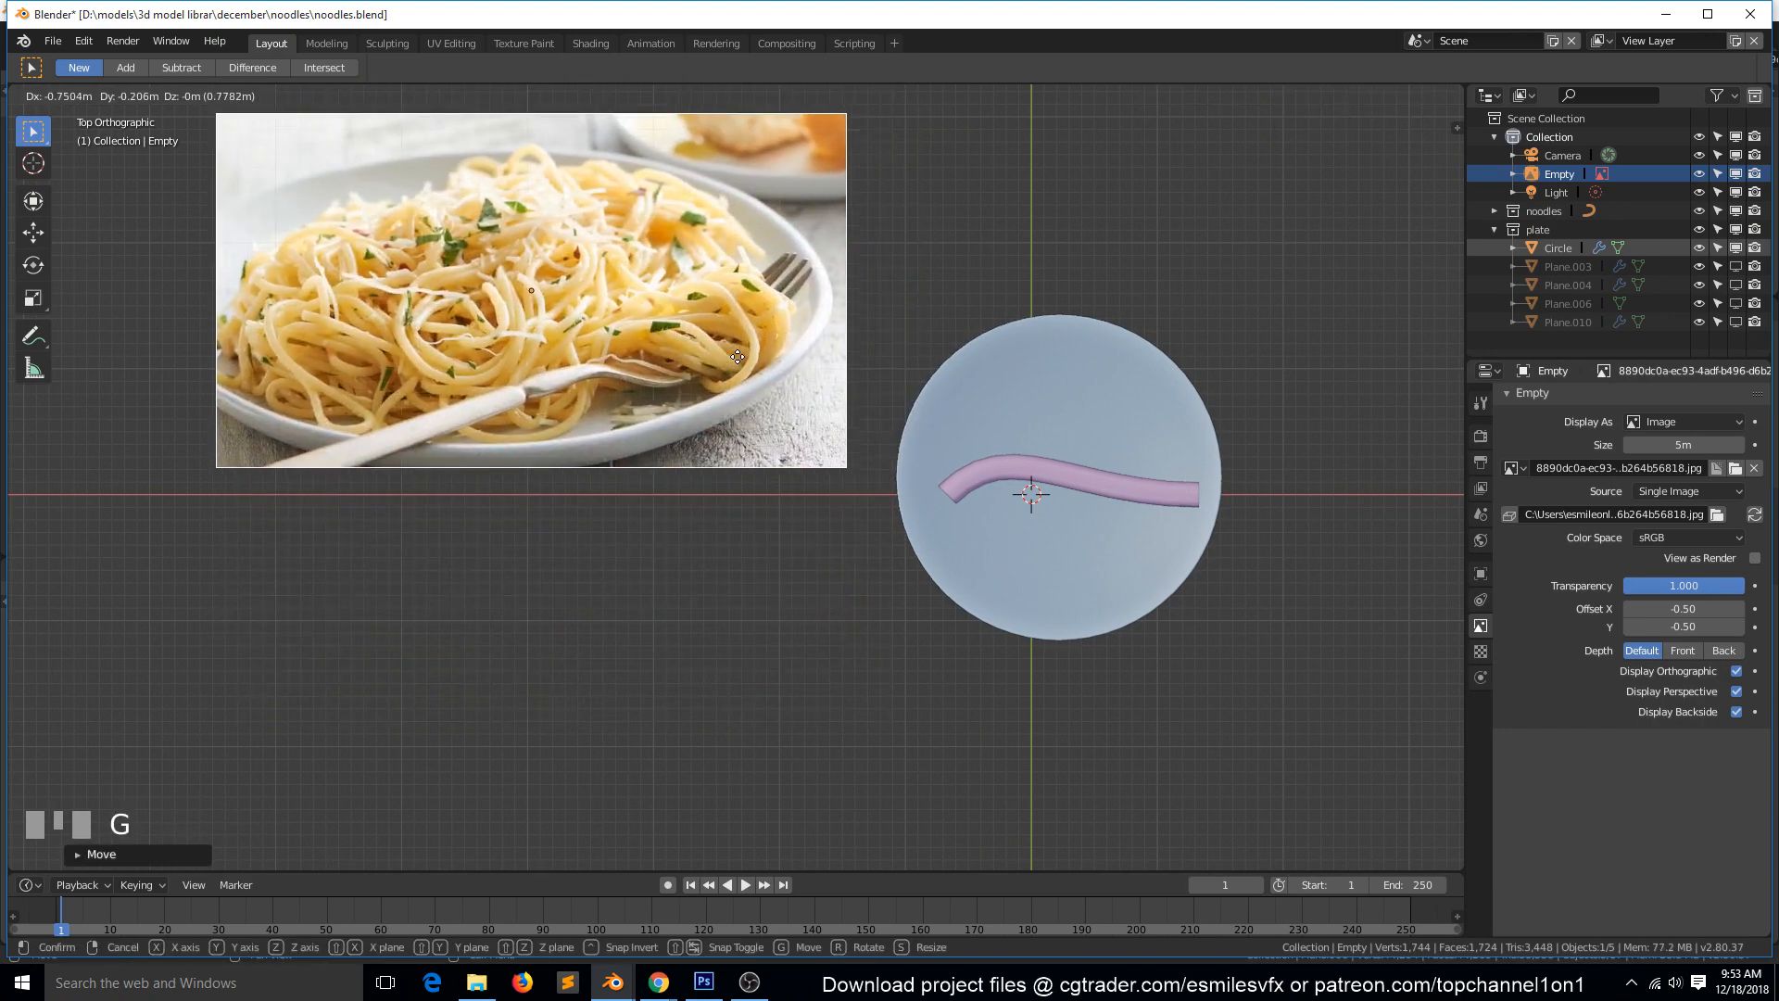
pyautogui.click(739, 355)
# Hide everything except the main collection, and make the noodles and plate collections visible again.
pyautogui.click(1087, 423)
pyautogui.click(1085, 487)
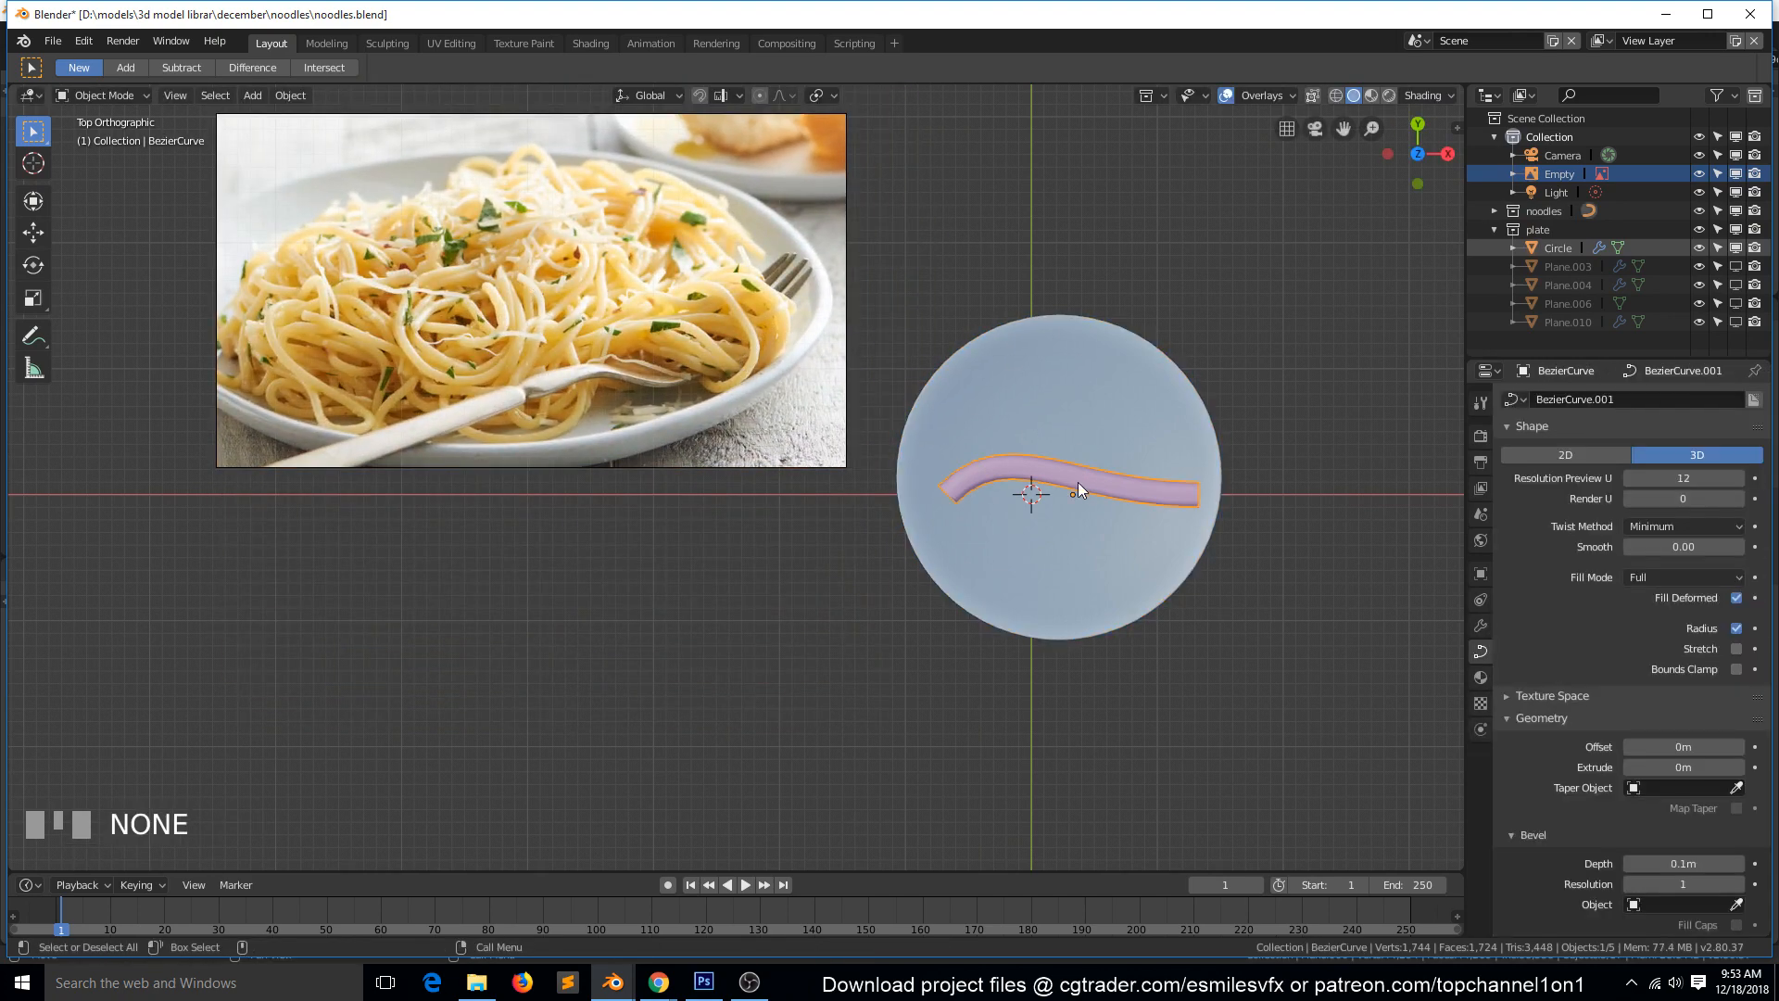
pyautogui.press('1')
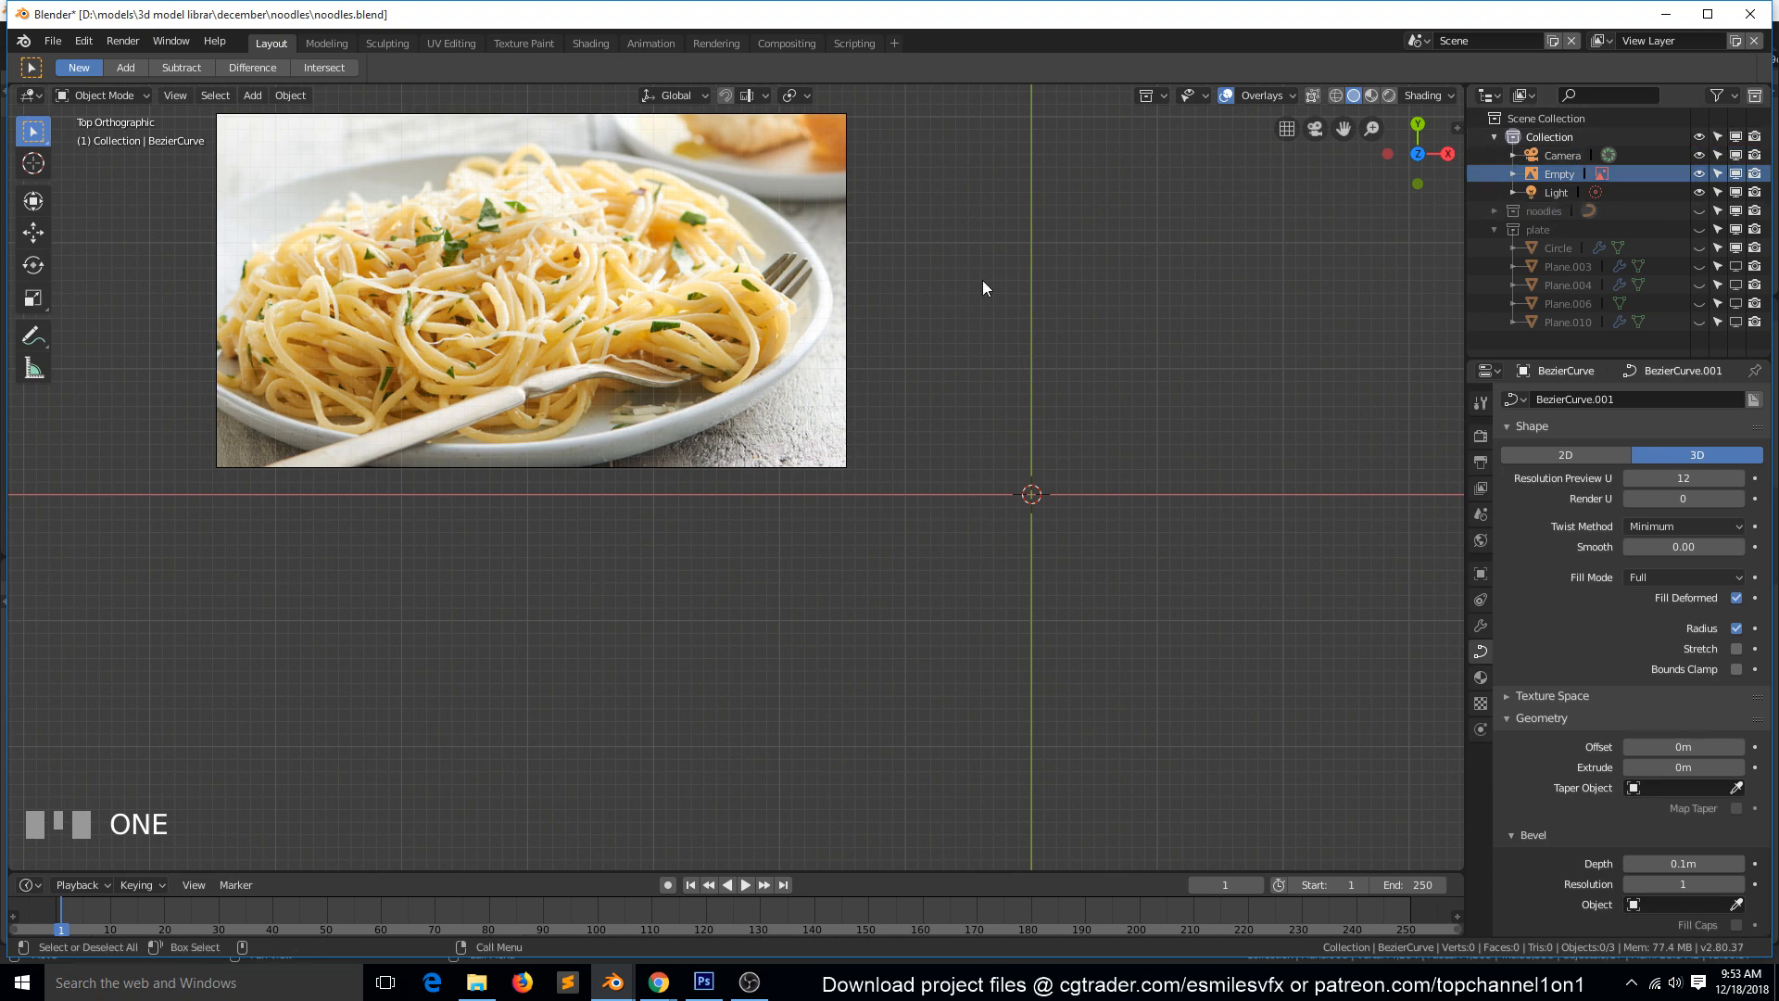
pyautogui.scroll(-3, 1038, 428)
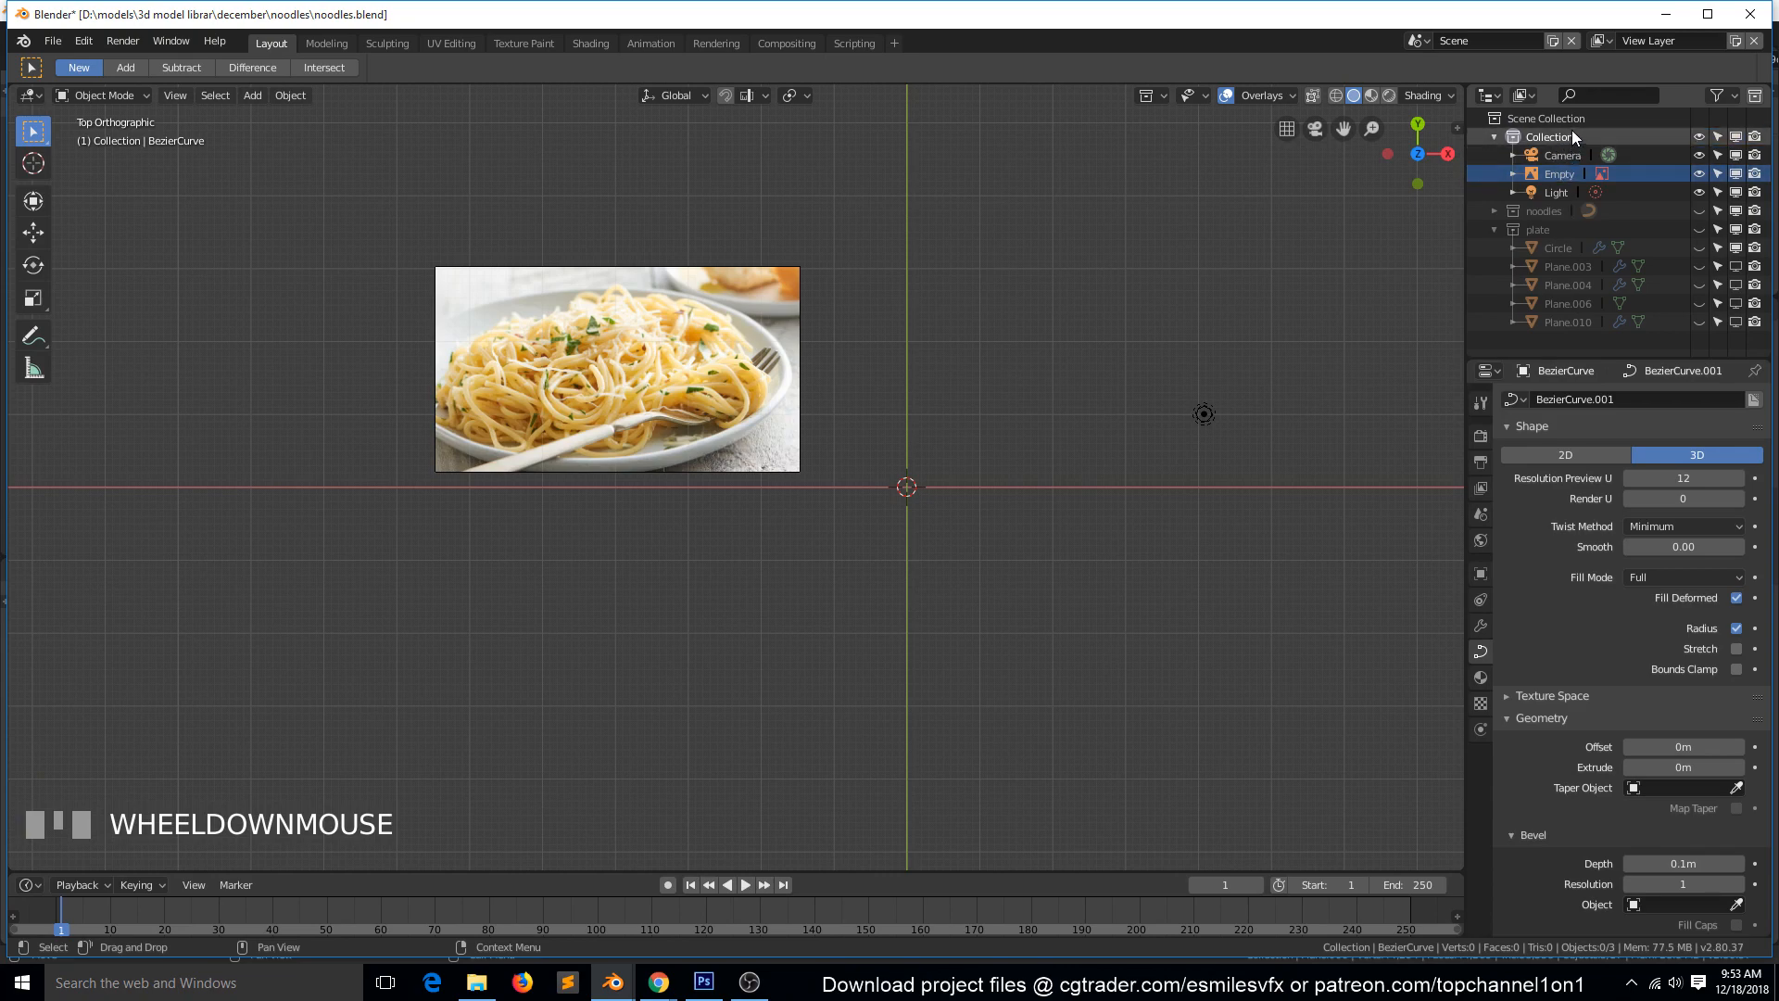
pyautogui.press('2')
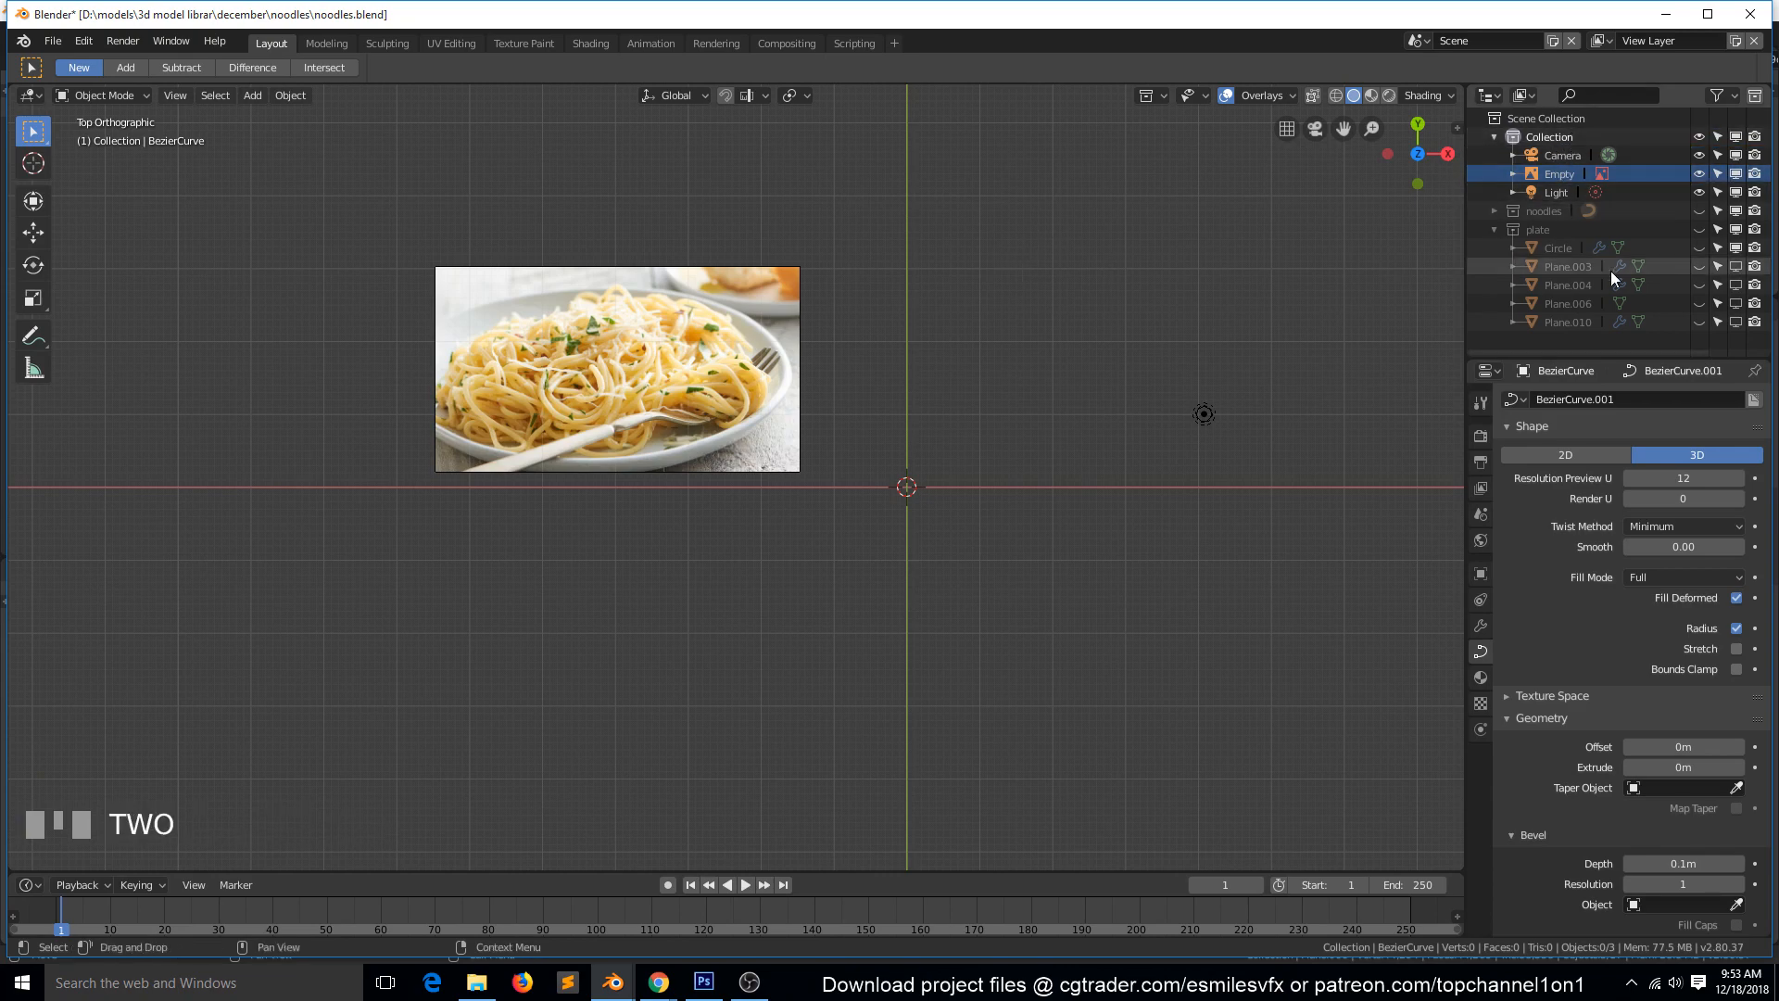
pyautogui.click(1698, 211)
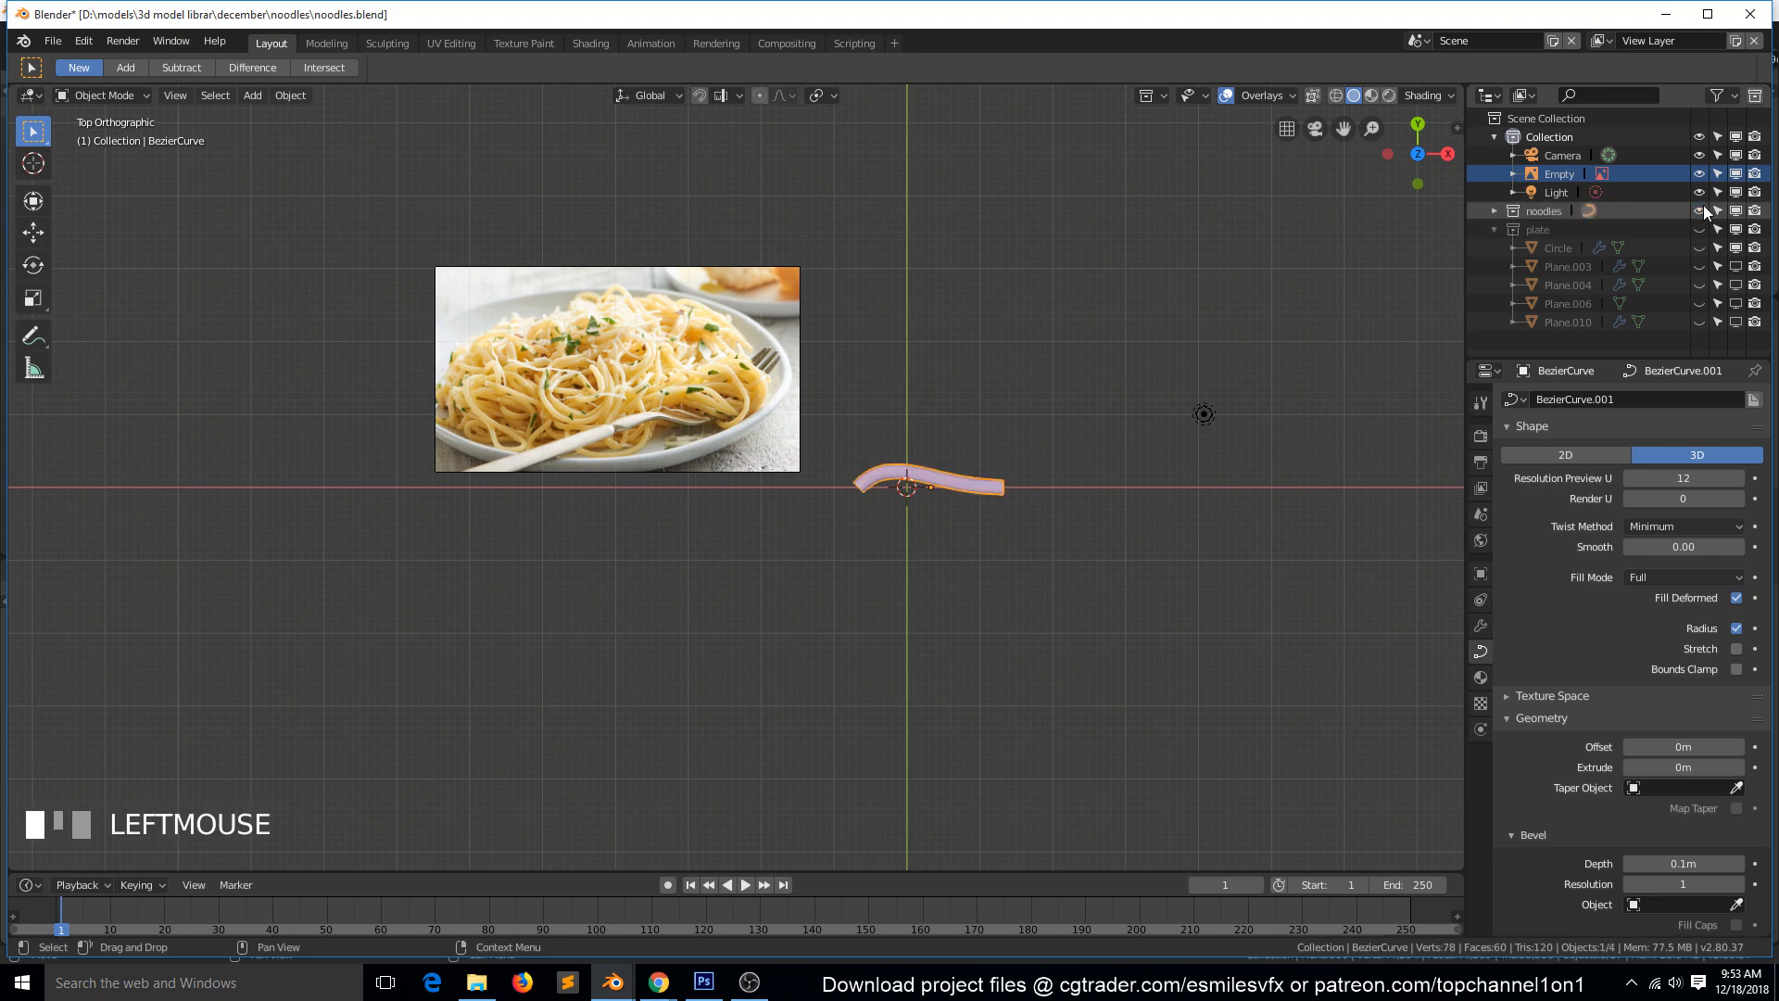
pyautogui.click(1698, 229)
pyautogui.scroll(3, 917, 519)
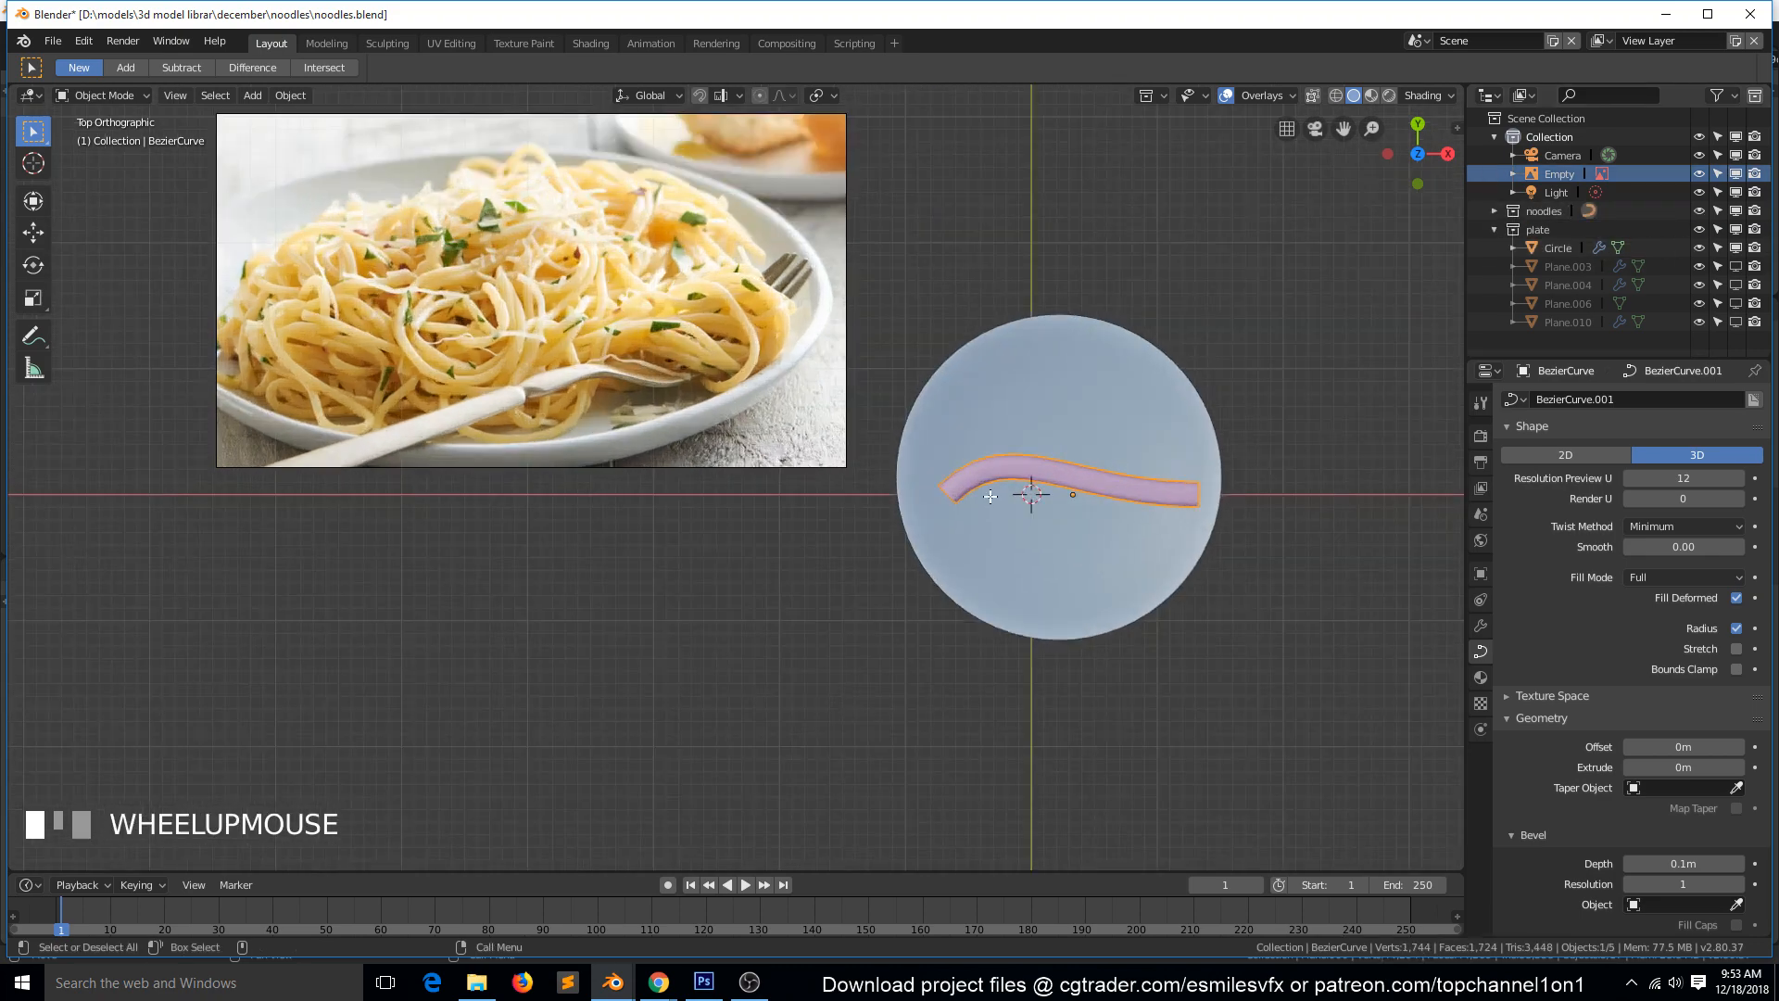
# Move the Bezier curve from the plate onto the spaghetti in the reference image to compare their thickness.
pyautogui.hotkey('alt', 'a')
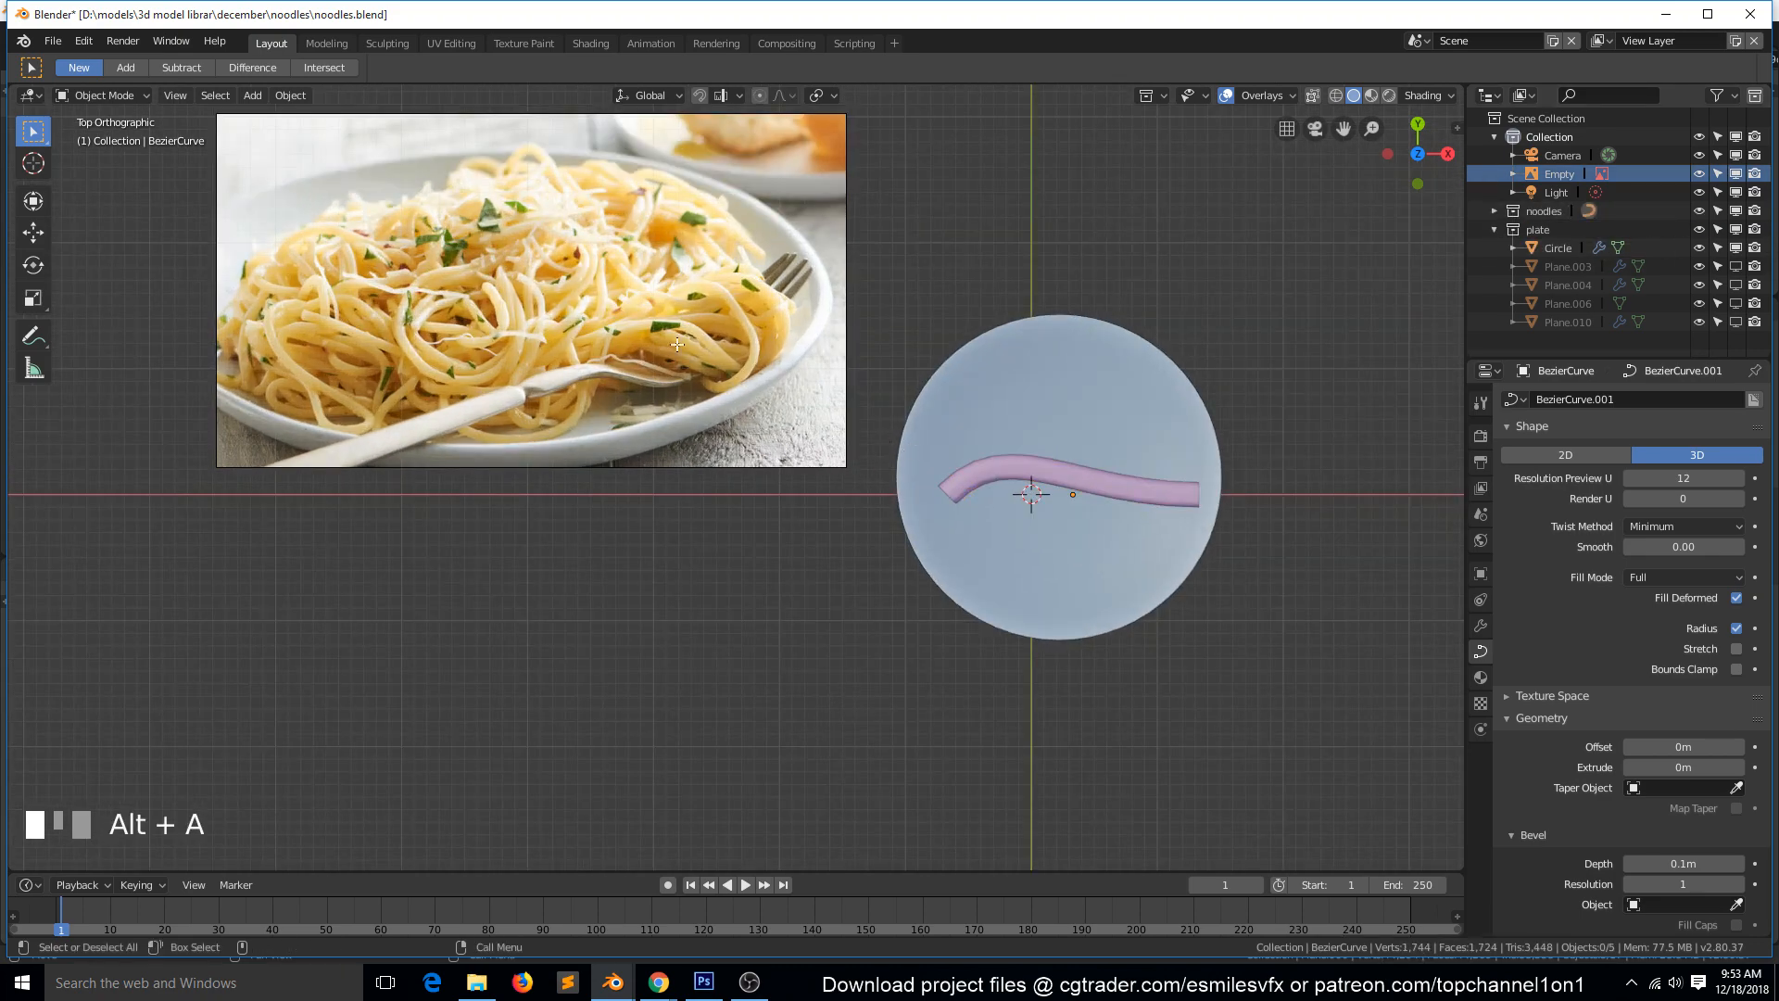
pyautogui.click(1100, 486)
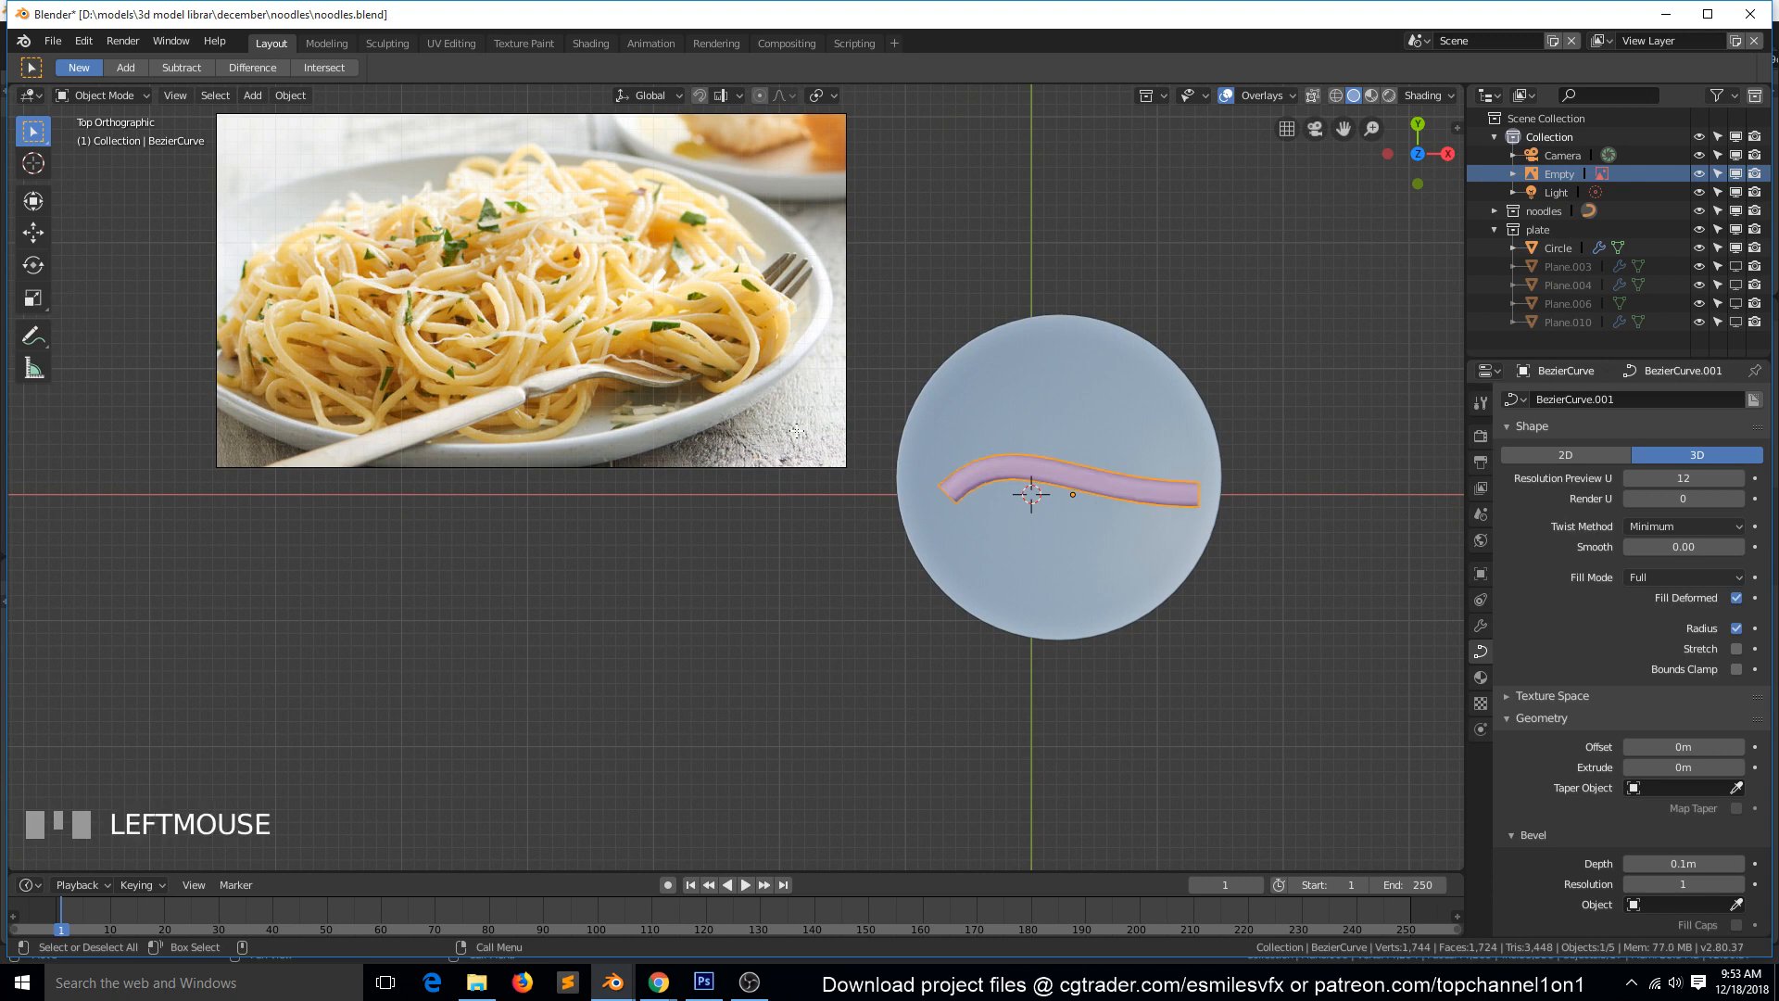
pyautogui.press('g')
pyautogui.click(725, 335)
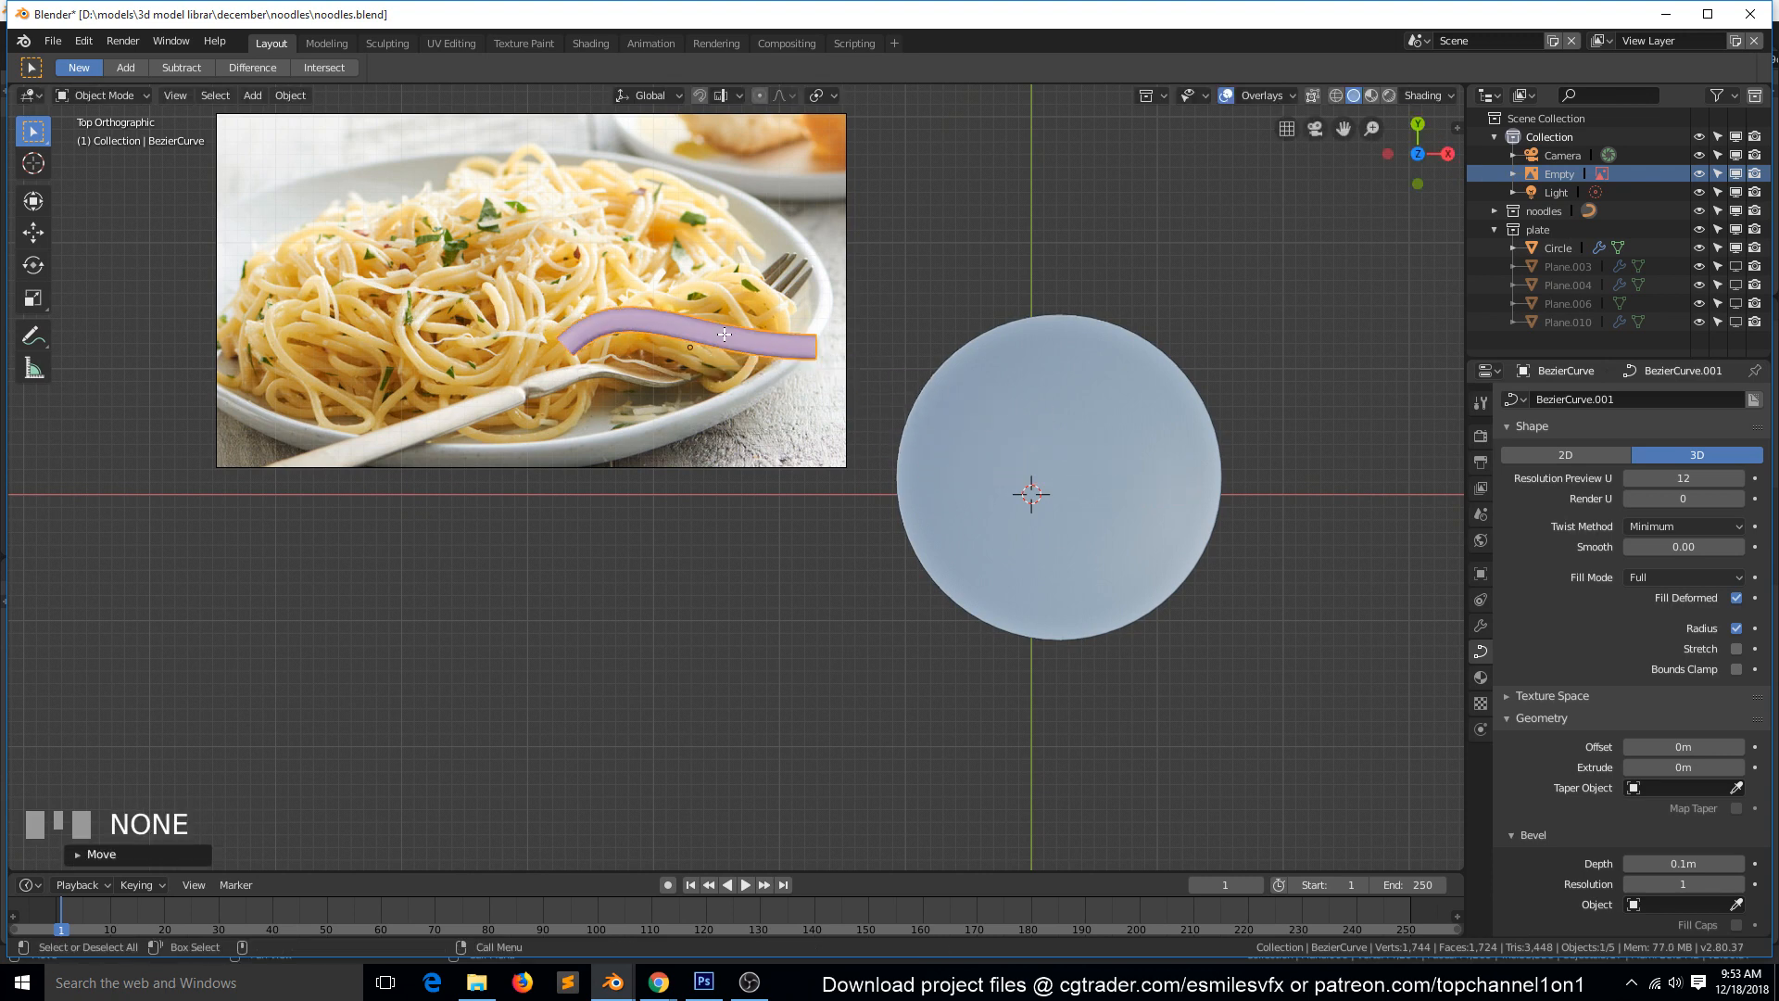
# Set the curve's bevel depth to 0.05 m to match the noodles in the reference image.
pyautogui.scroll(-4, 1667, 741)
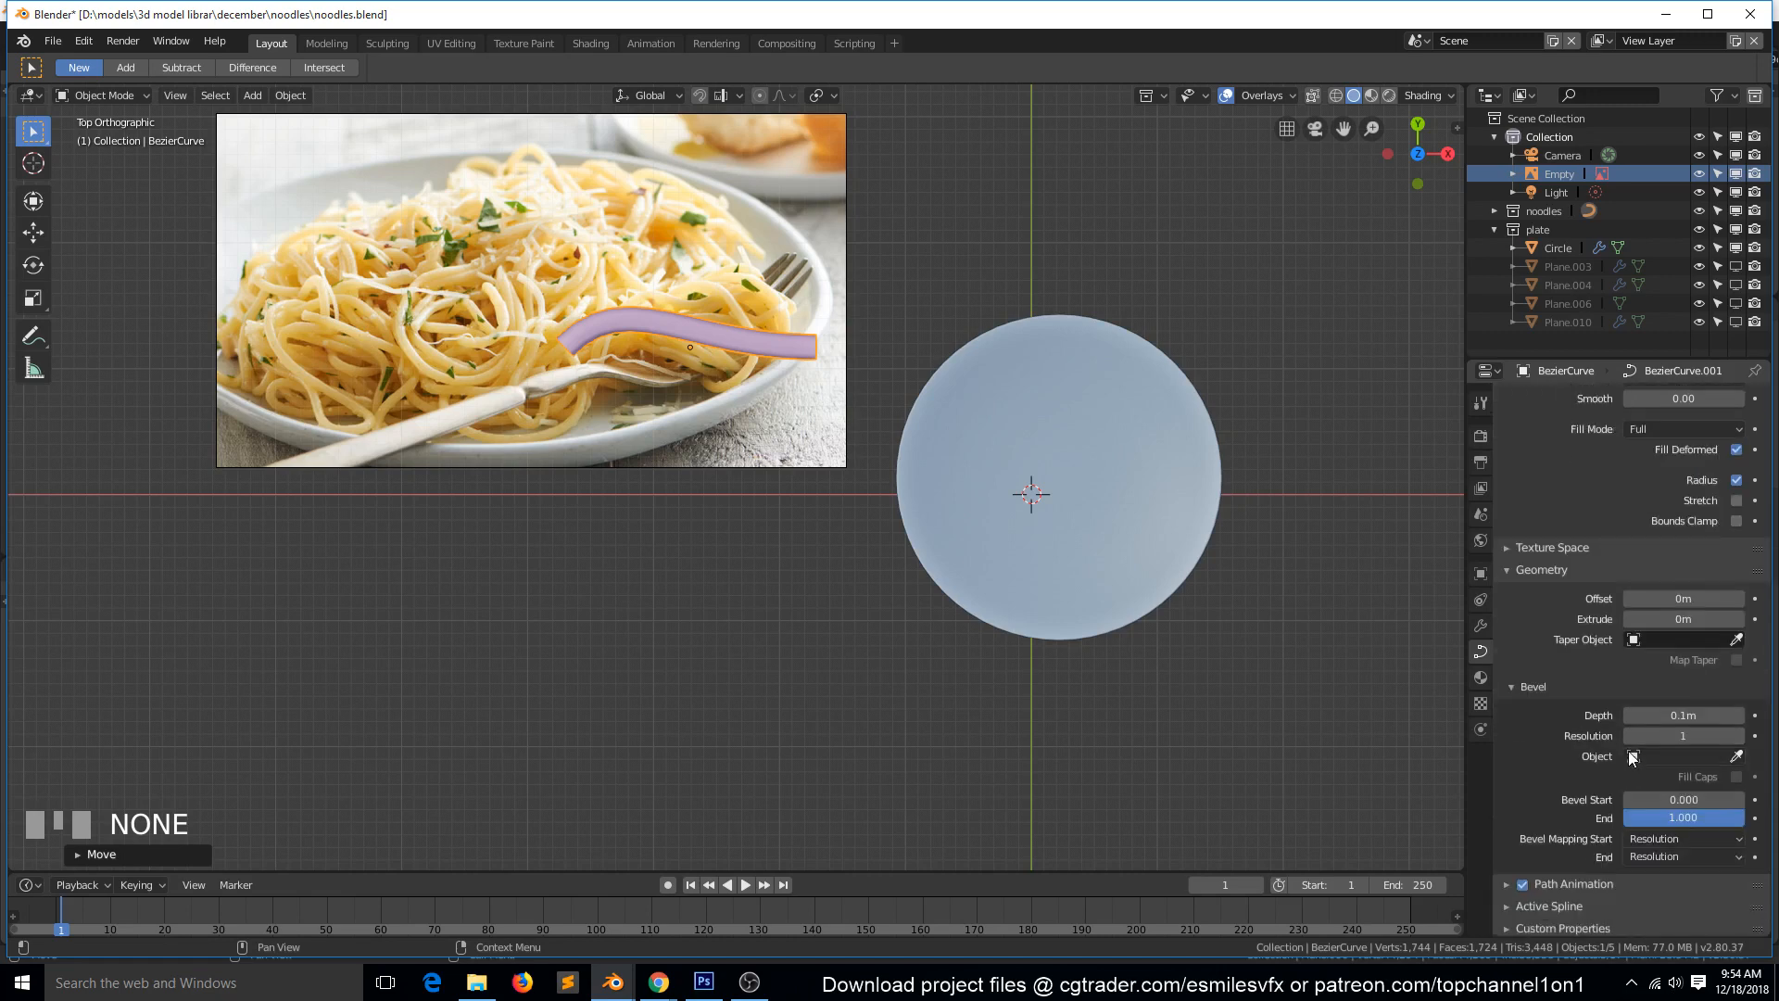
pyautogui.moveTo(1695, 711); pyautogui.dragTo(1630, 712)
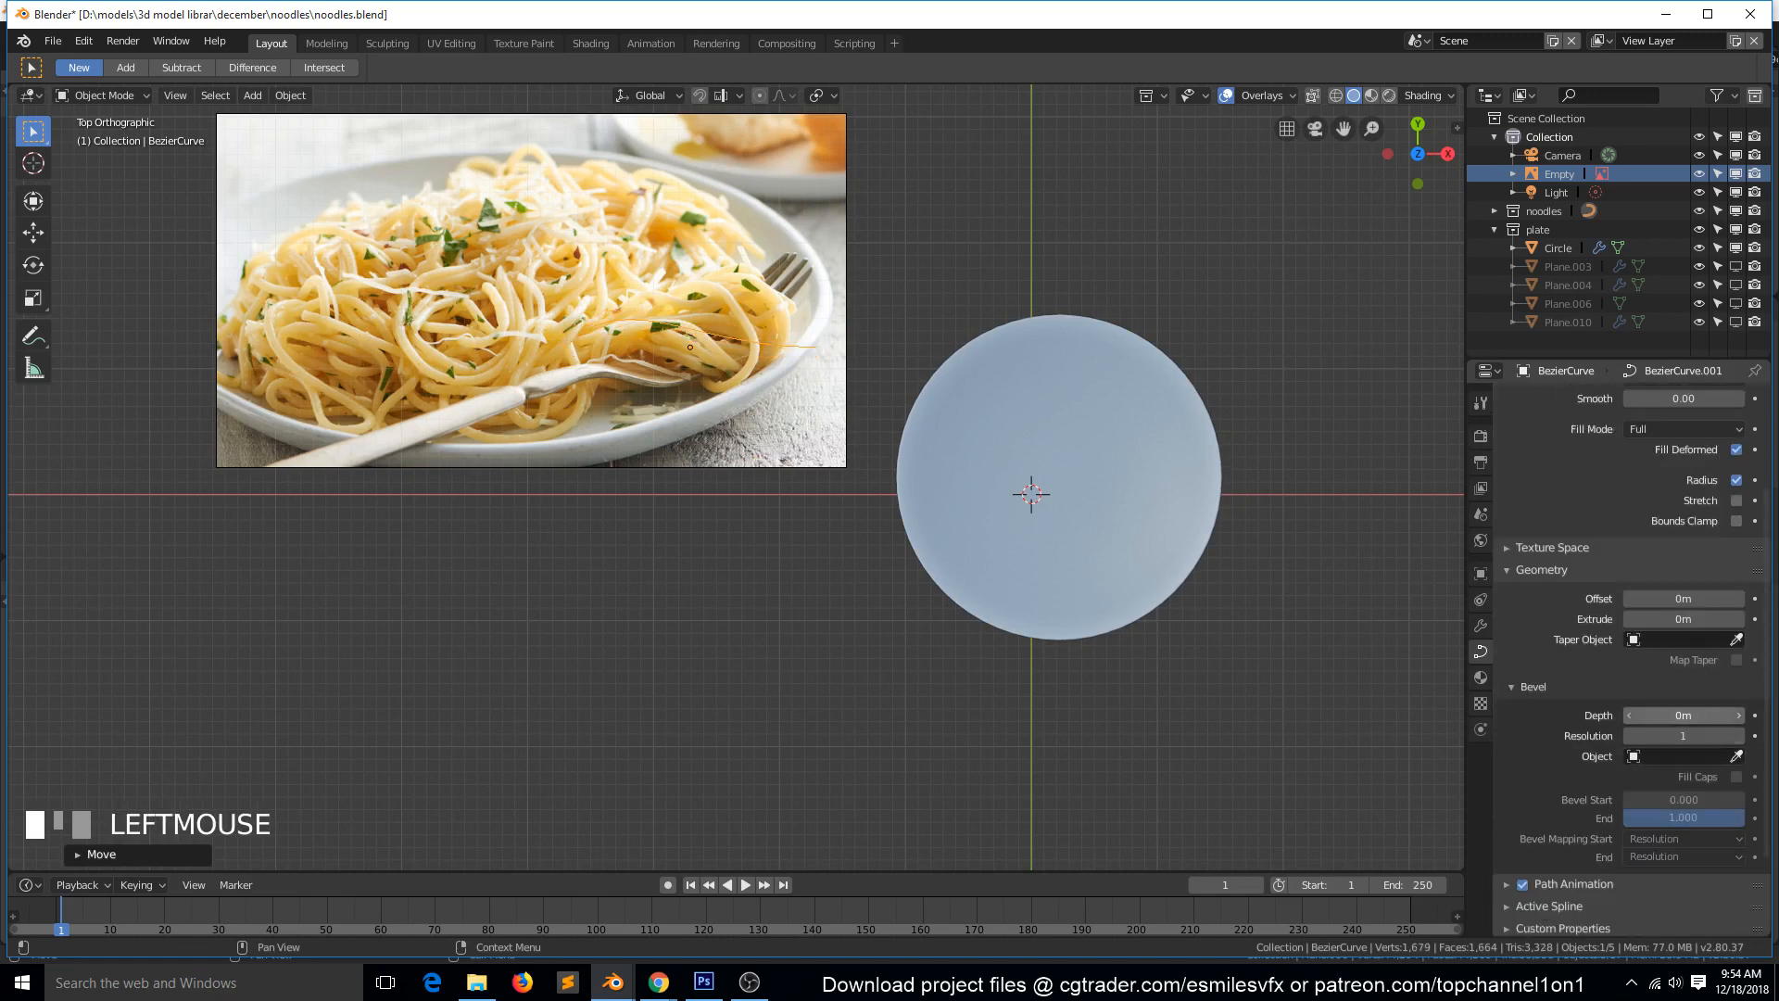
pyautogui.click(1739, 715)
pyautogui.click(1740, 715)
pyautogui.click(1740, 715)
pyautogui.click(1740, 715)
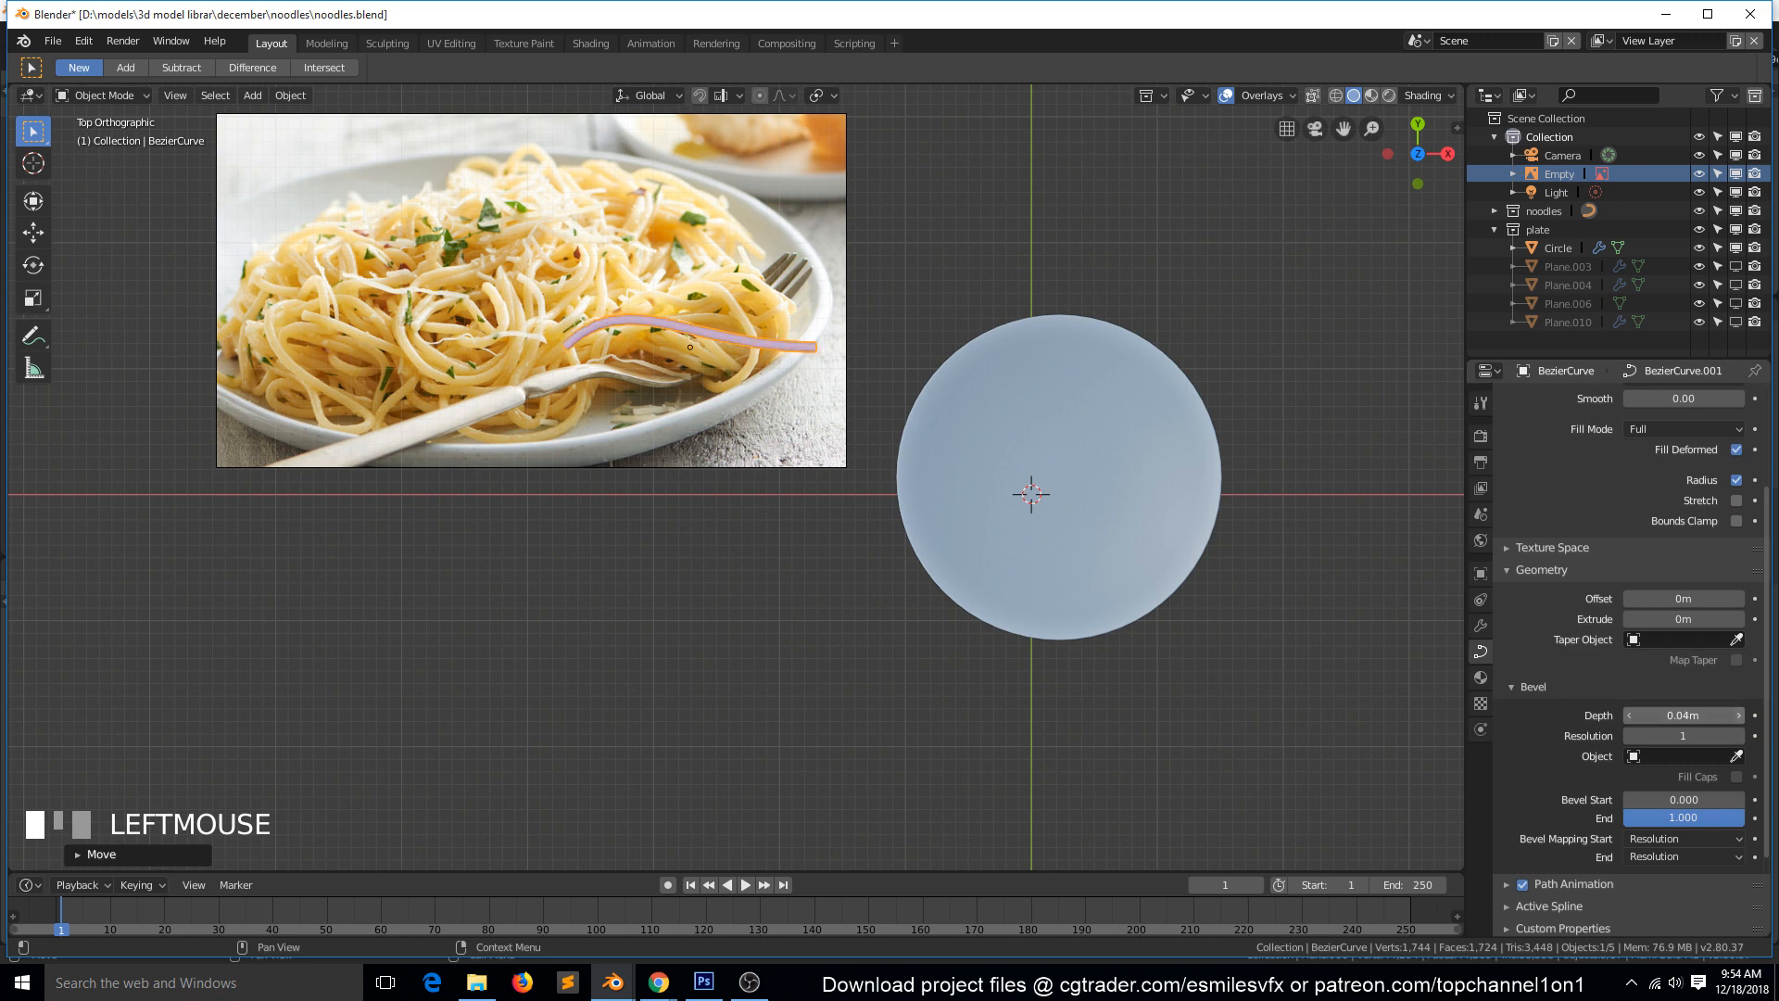
pyautogui.click(1740, 715)
pyautogui.click(1740, 716)
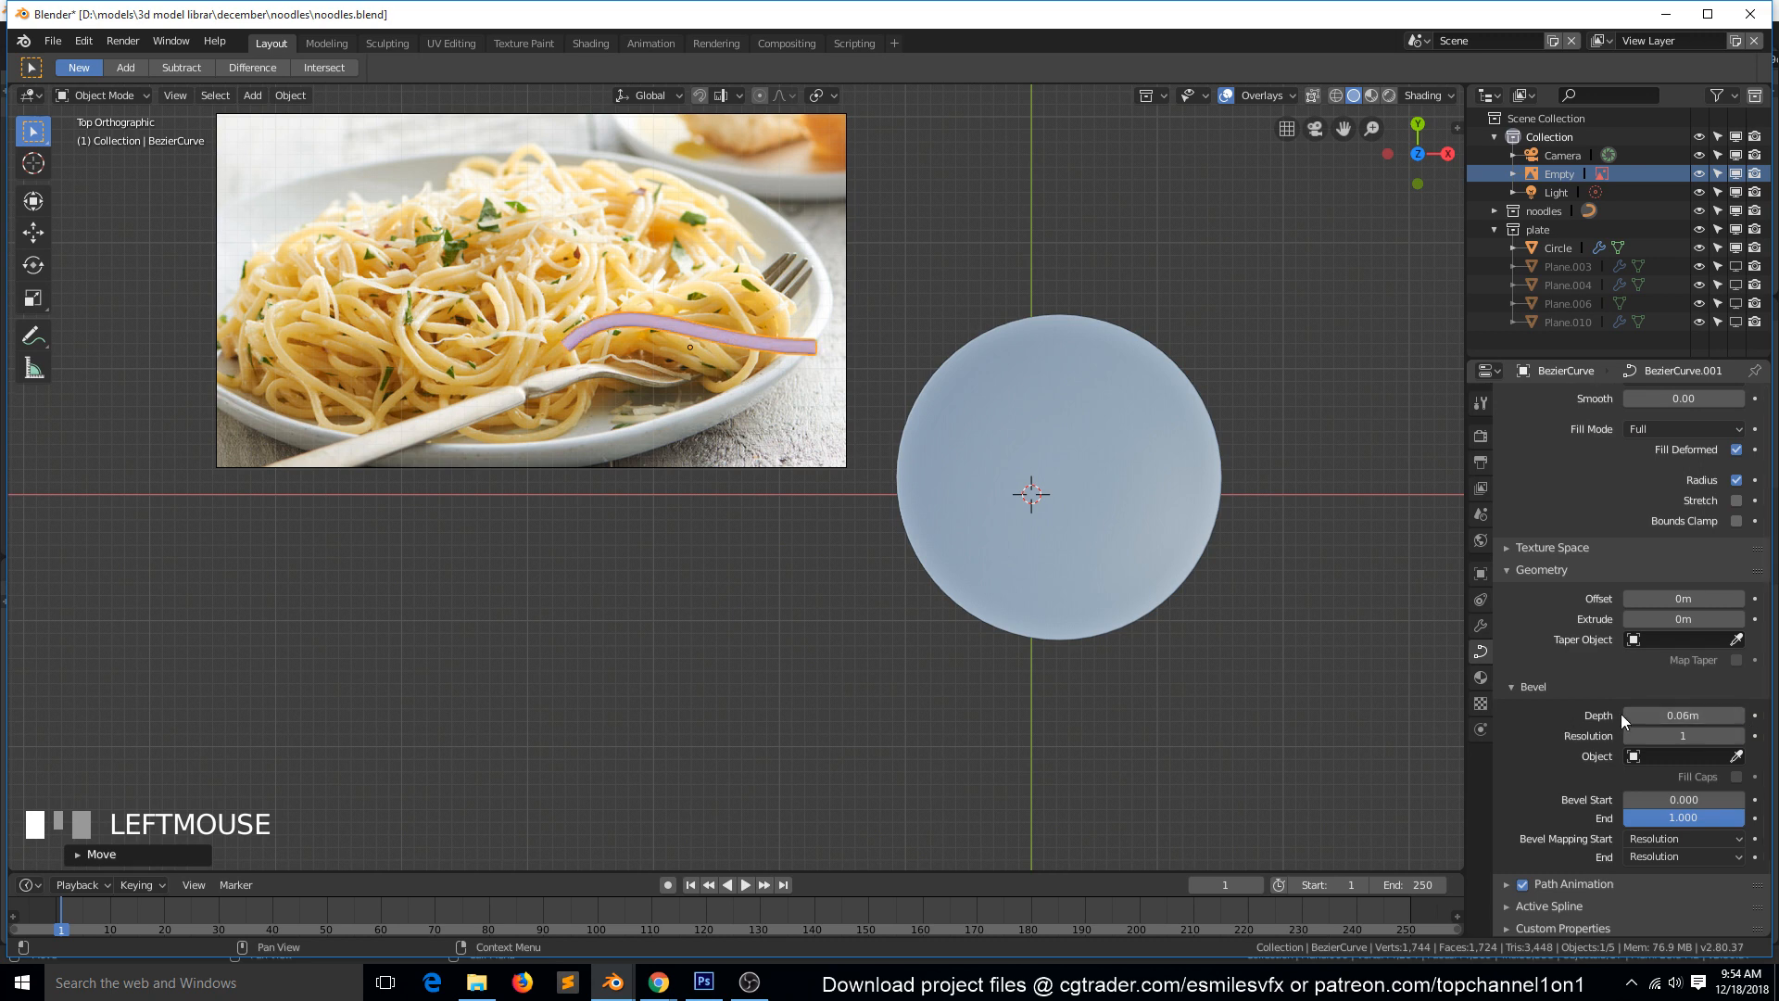
pyautogui.click(1629, 716)
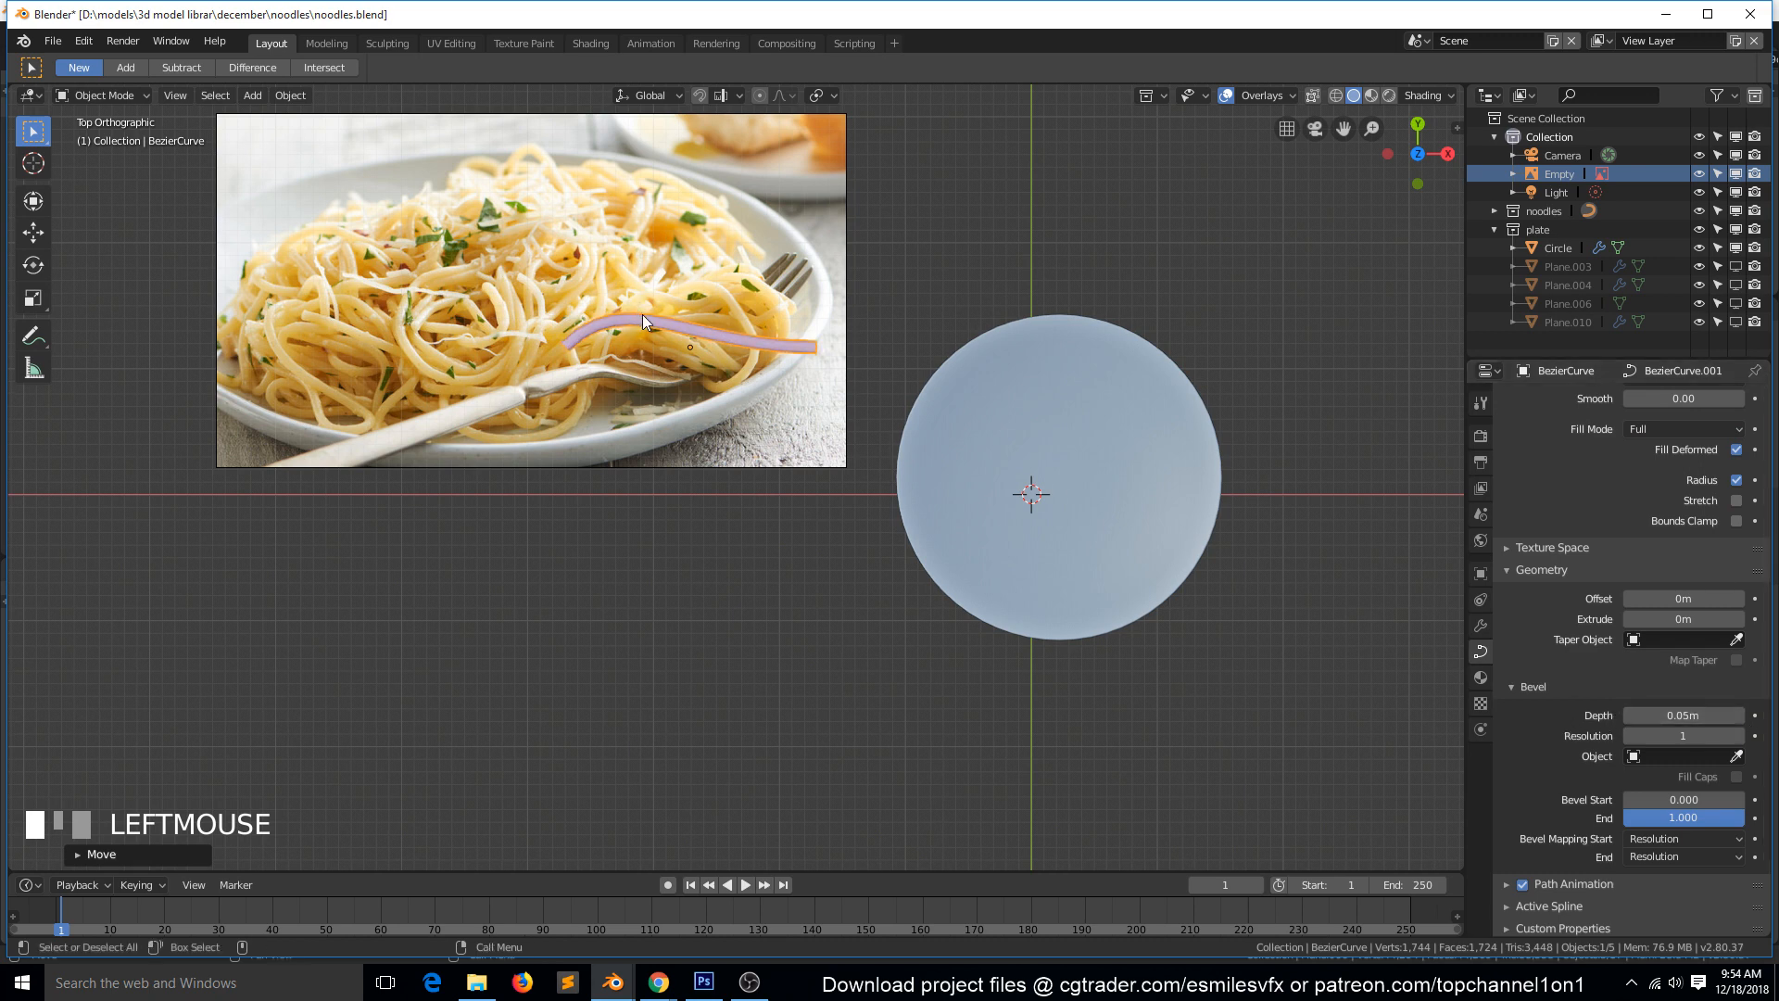
# Move the curve back onto the upper half of the plate and enter Edit Mode on it.
pyautogui.press('g')
pyautogui.click(1031, 389)
pyautogui.press('Tab')
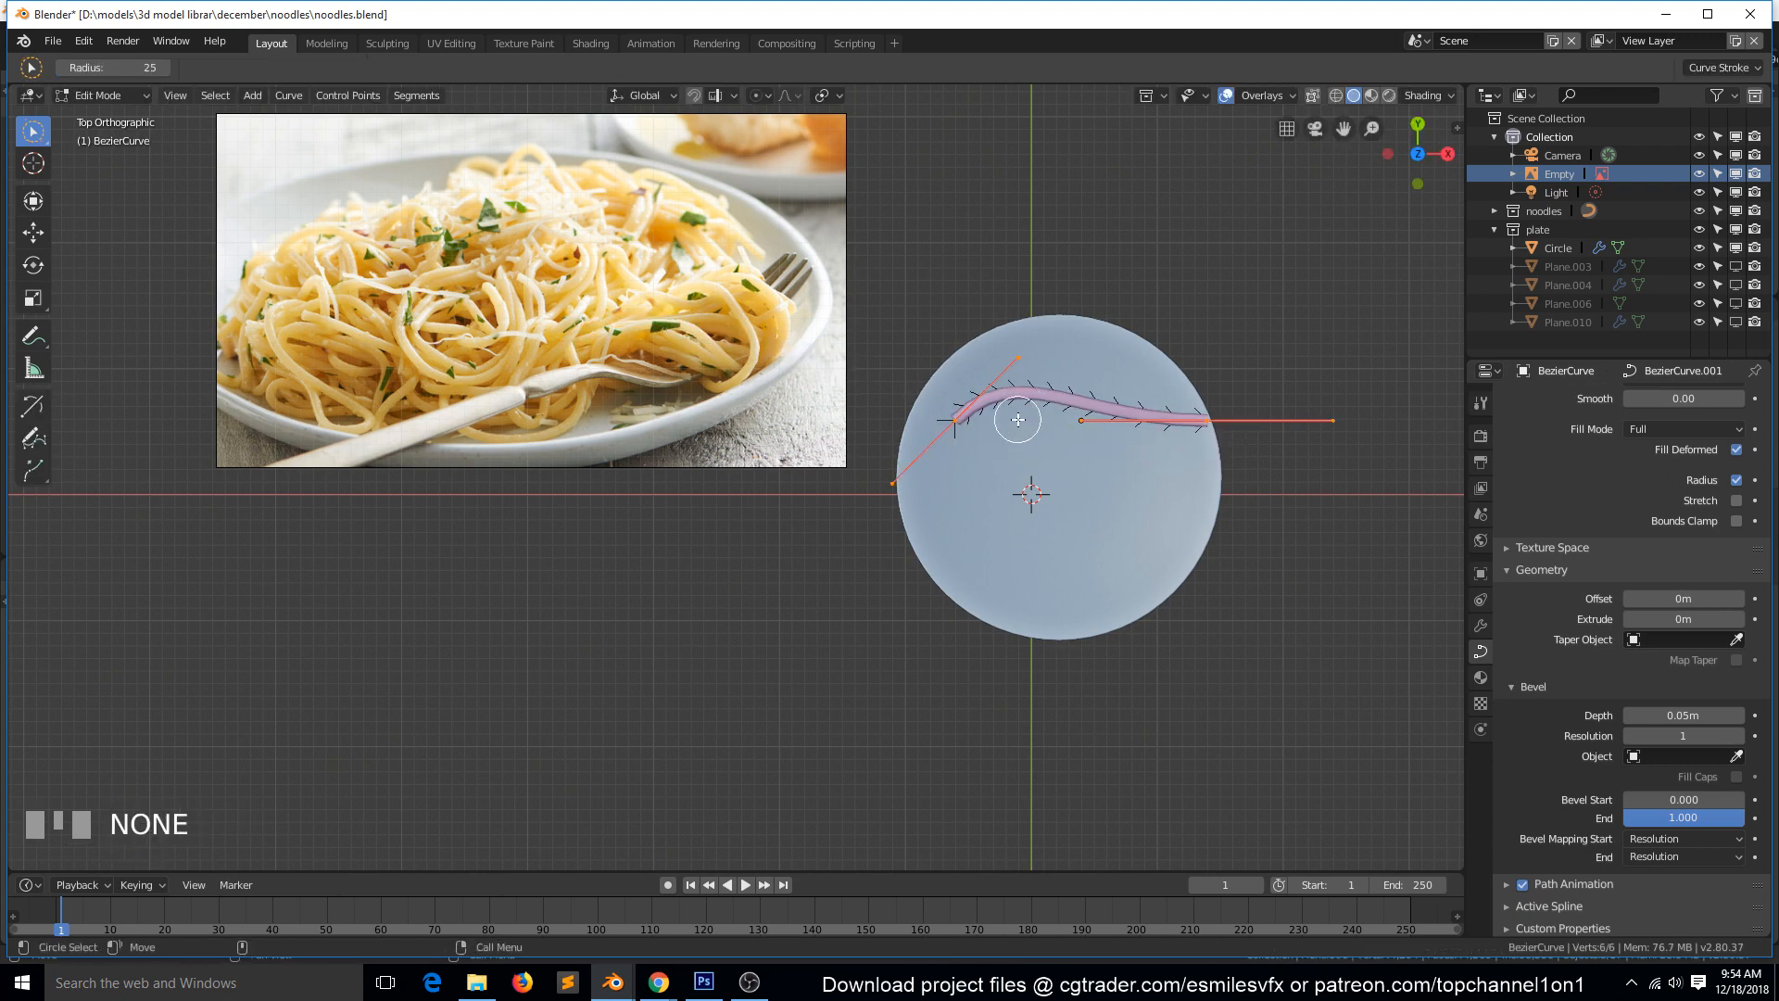
# Select all control points of the curve with the Select tool and set their handle type.
pyautogui.press('w')
pyautogui.click(954, 422)
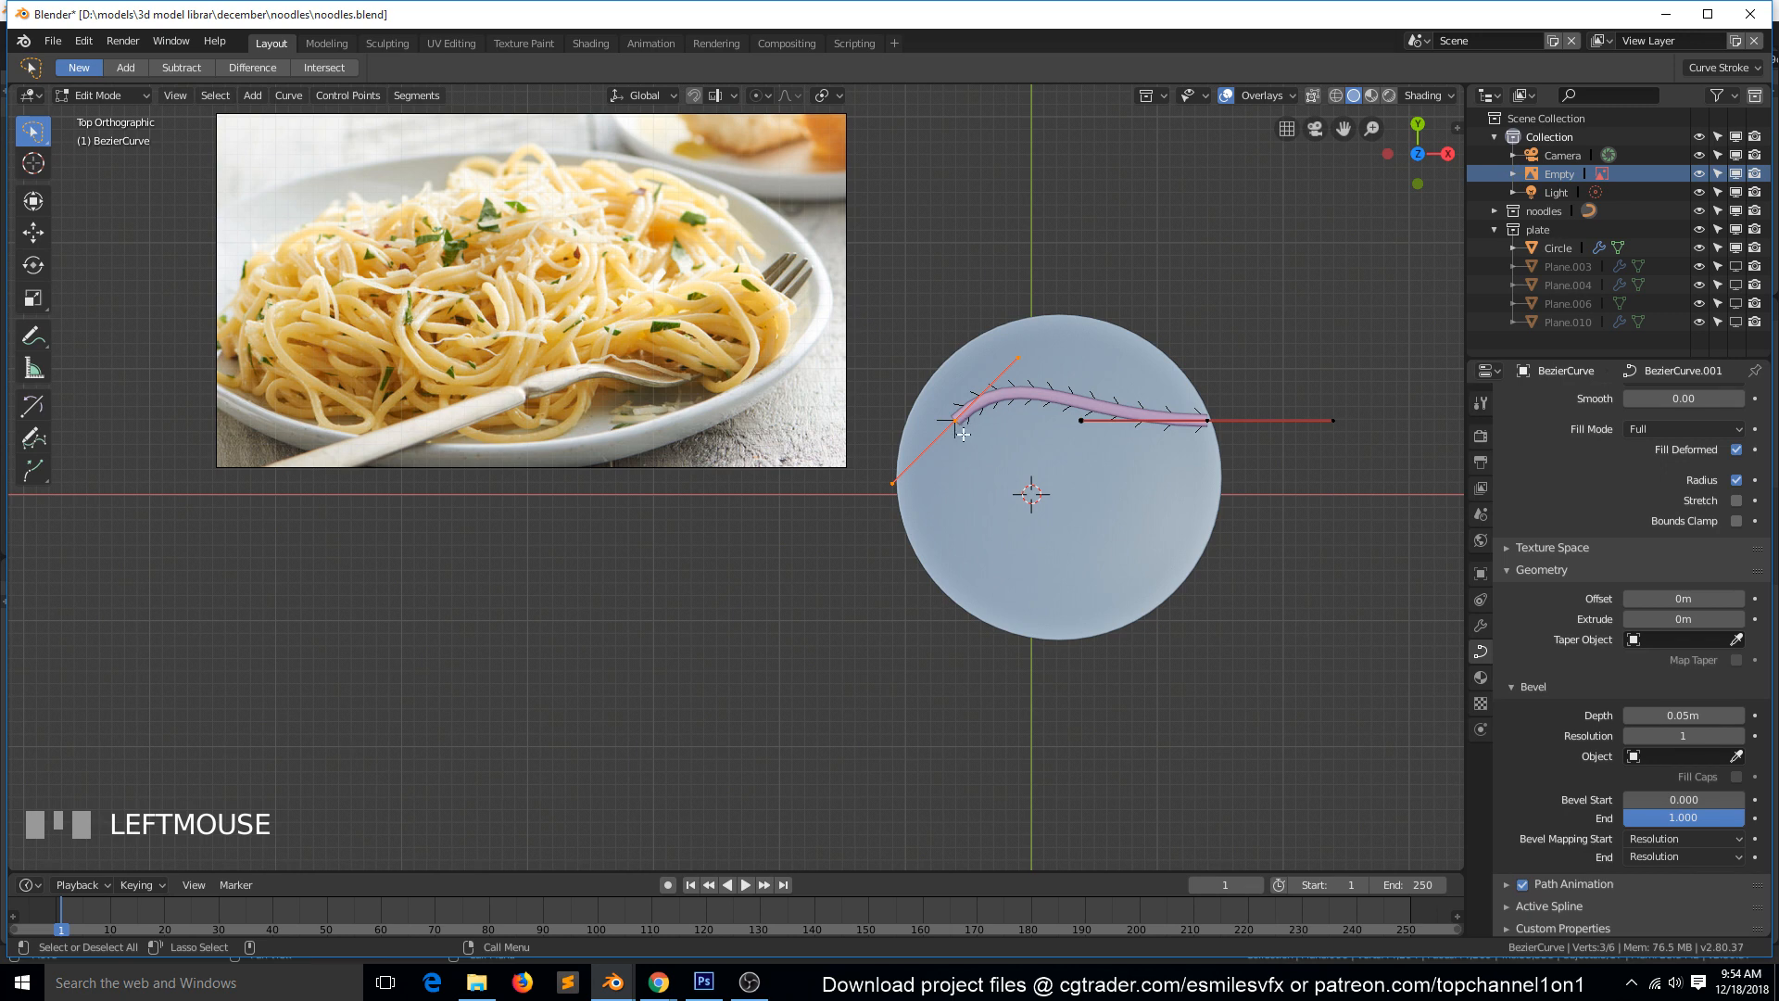
pyautogui.press('a')
pyautogui.rightClick(980, 434)
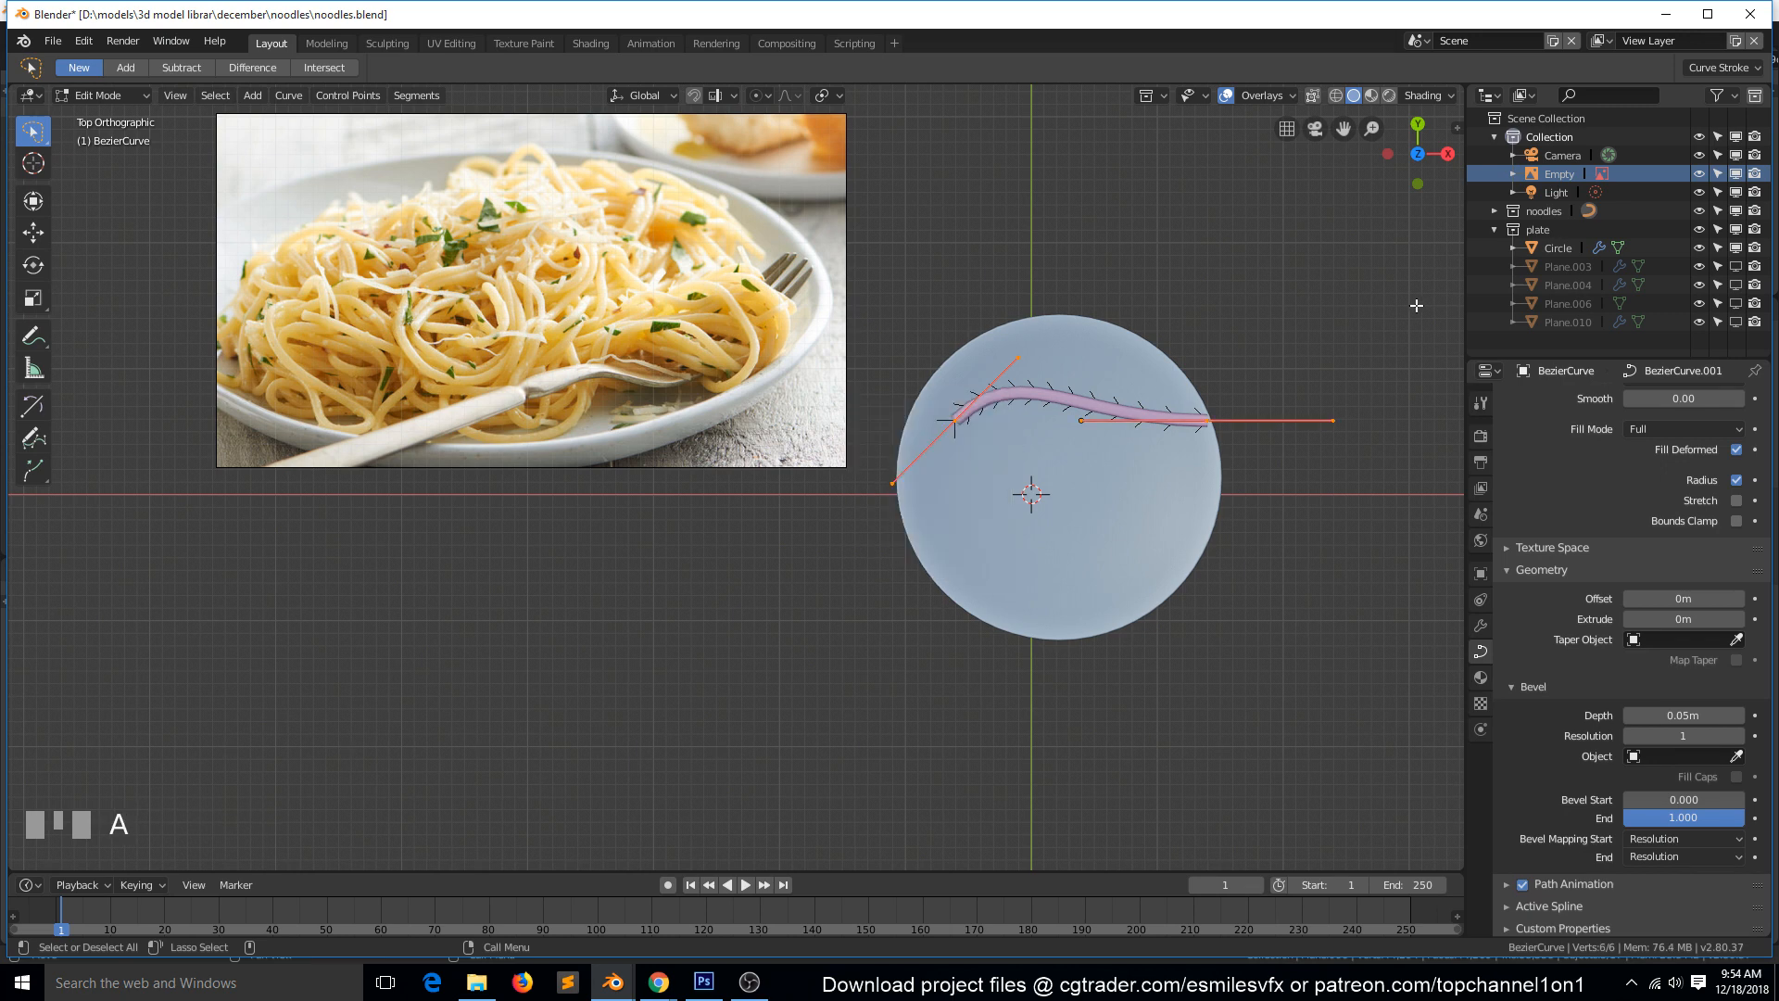
pyautogui.press('v')
pyautogui.click(1260, 335)
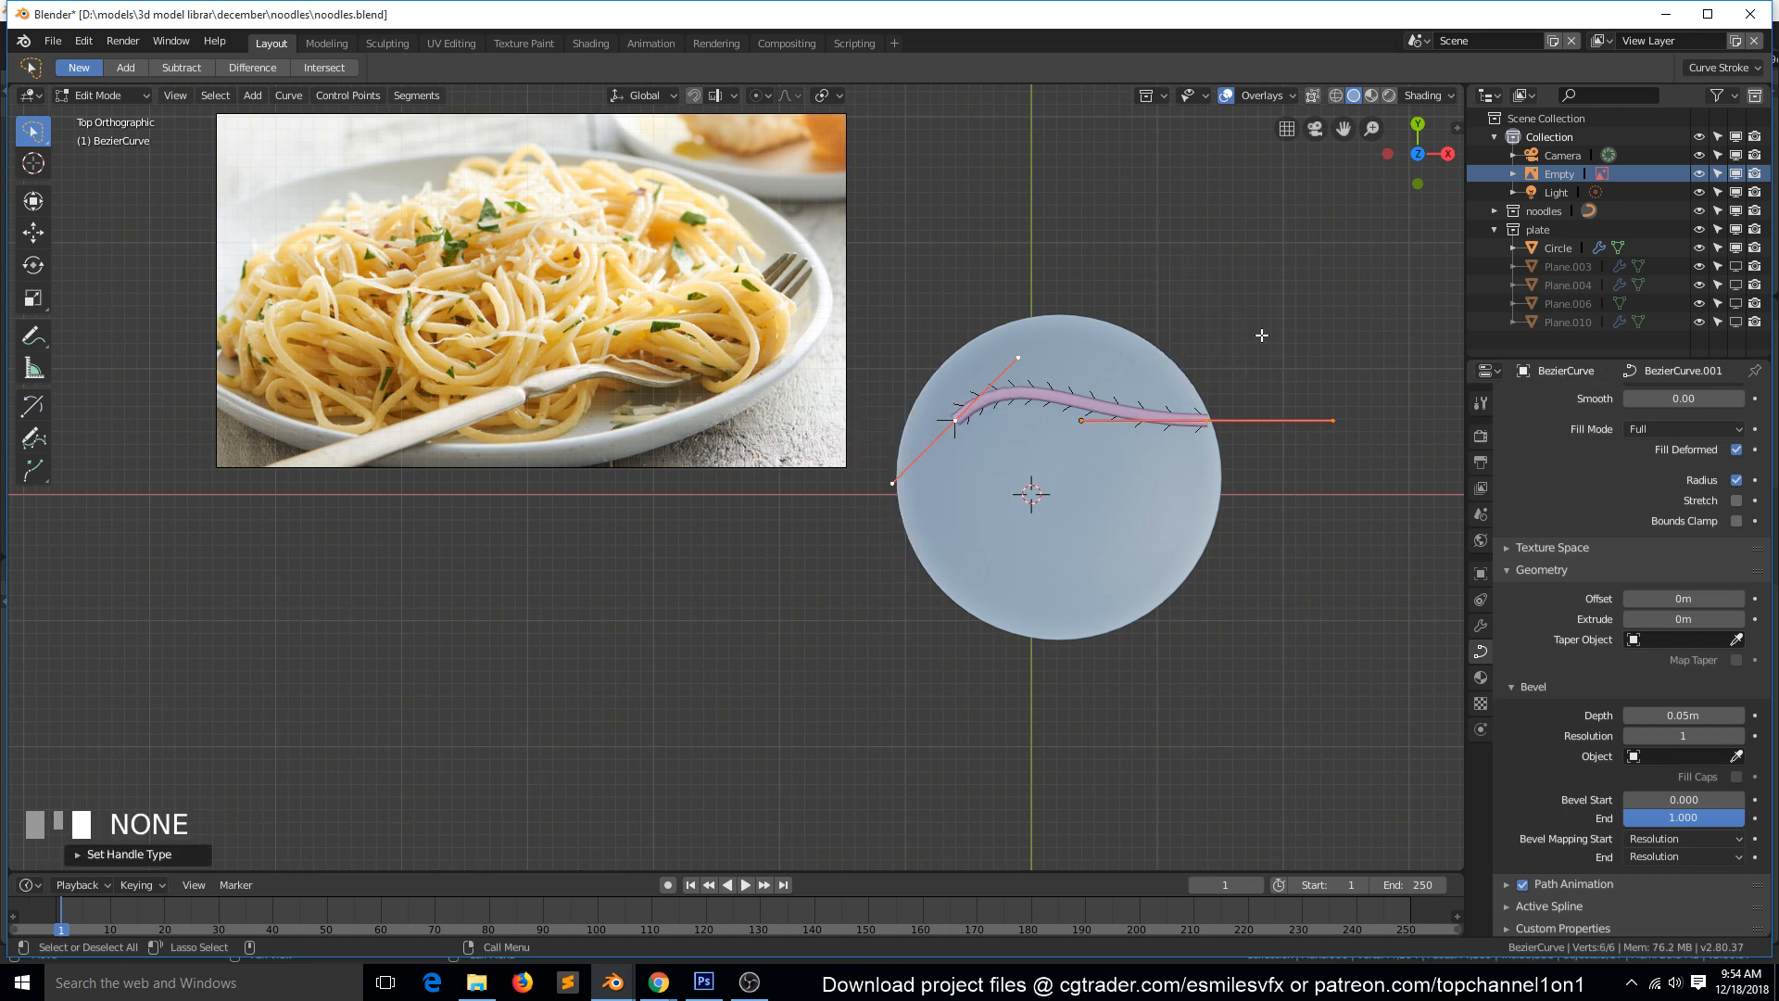
# Rotate the curve's left control point about 40° counterclockwise so that its handles stand nearly vertical.
pyautogui.click(1176, 411)
pyautogui.press('r')
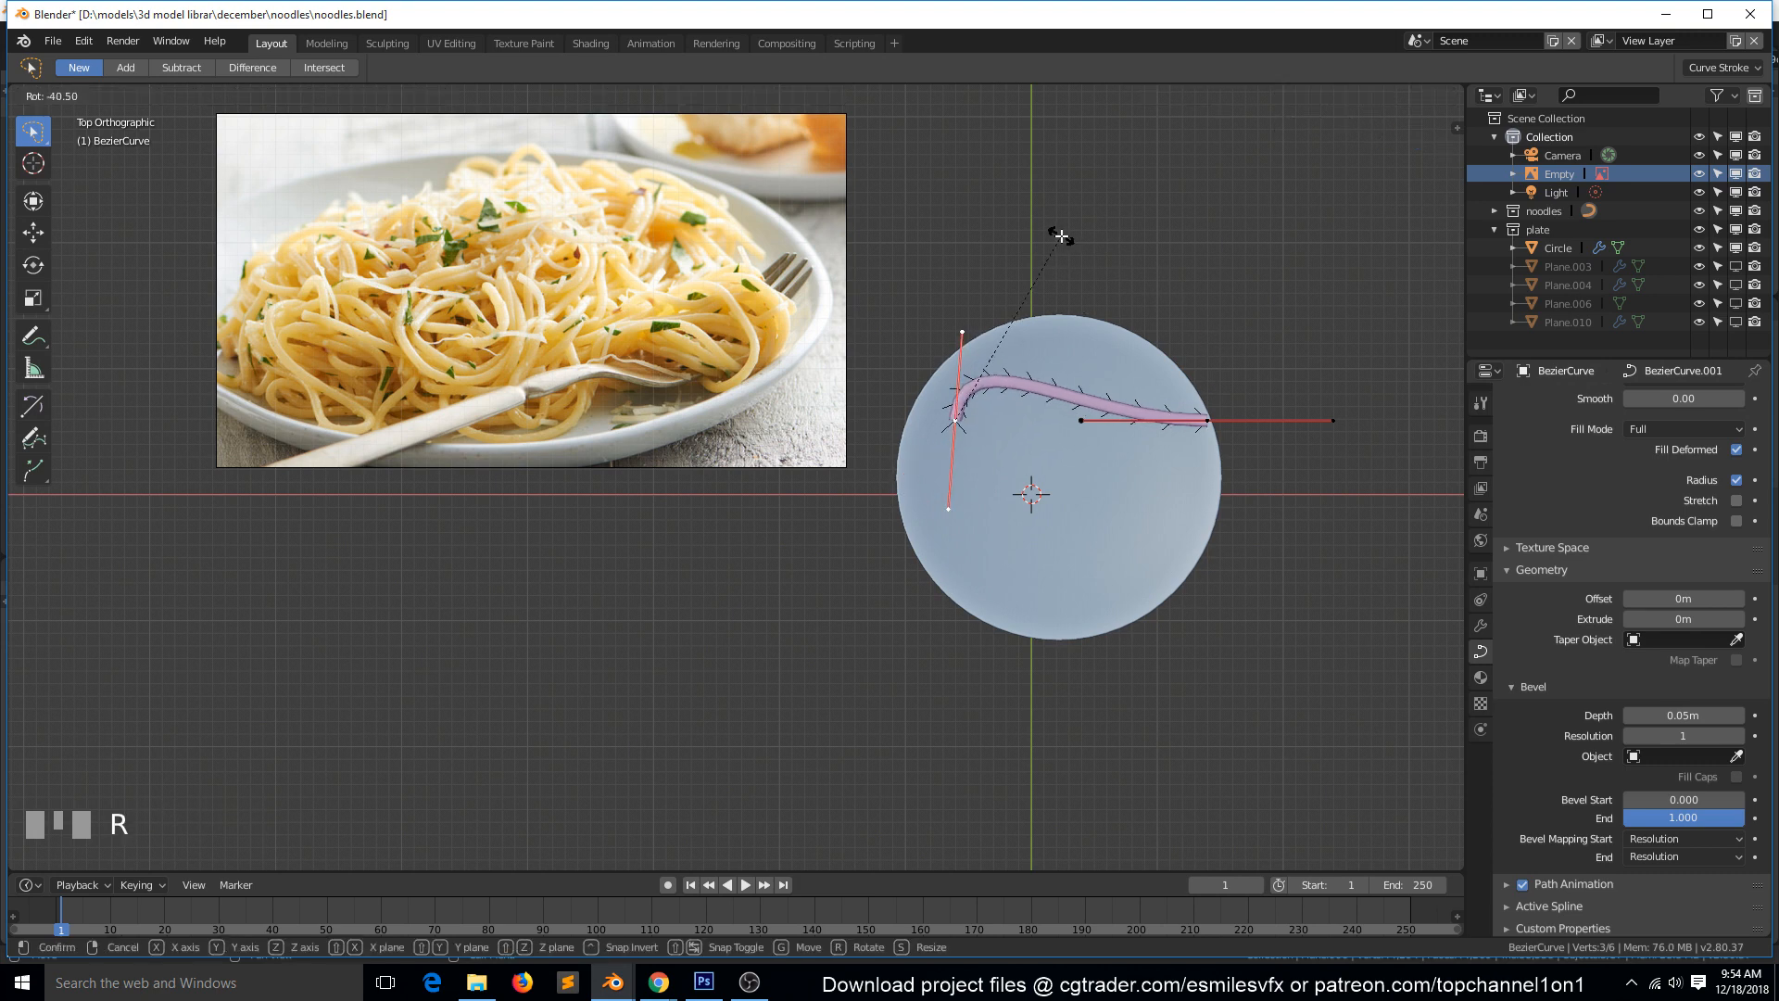
pyautogui.click(1060, 236)
# Rotate the curve's right control point about 88° clockwise and move it inward to form a narrow arch.
pyautogui.click(1221, 416)
pyautogui.press('r')
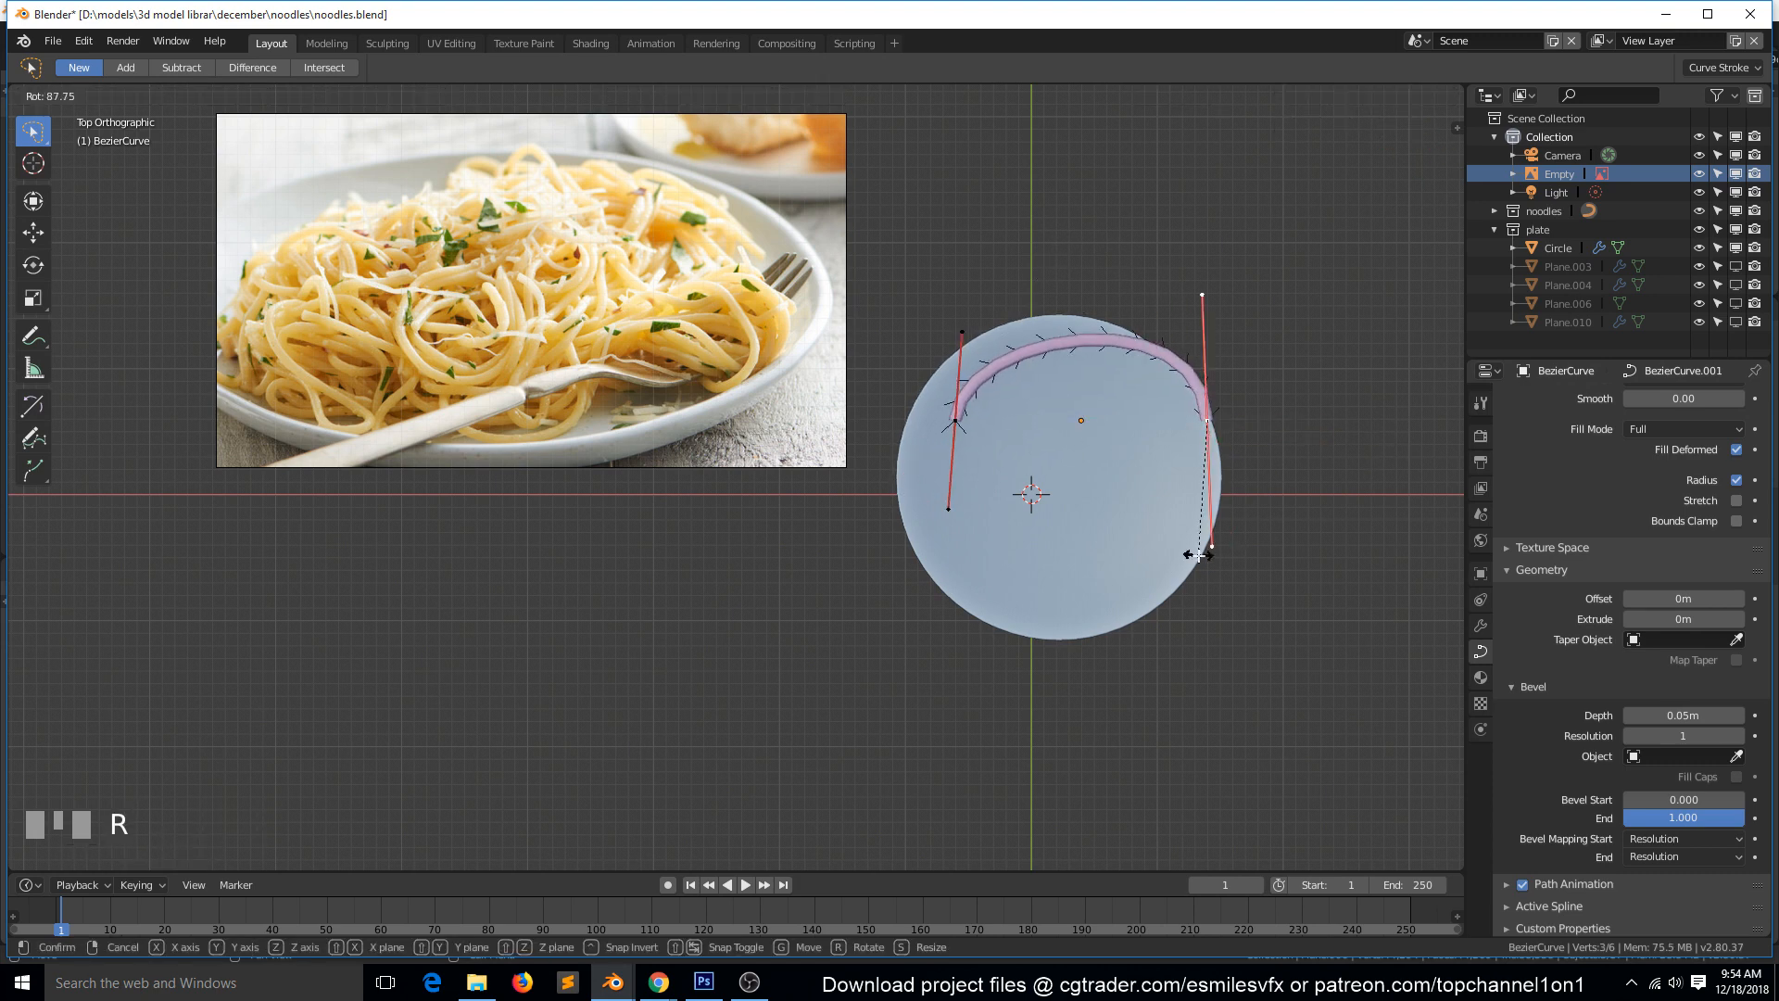
pyautogui.click(1187, 552)
pyautogui.press('g')
pyautogui.click(1223, 371)
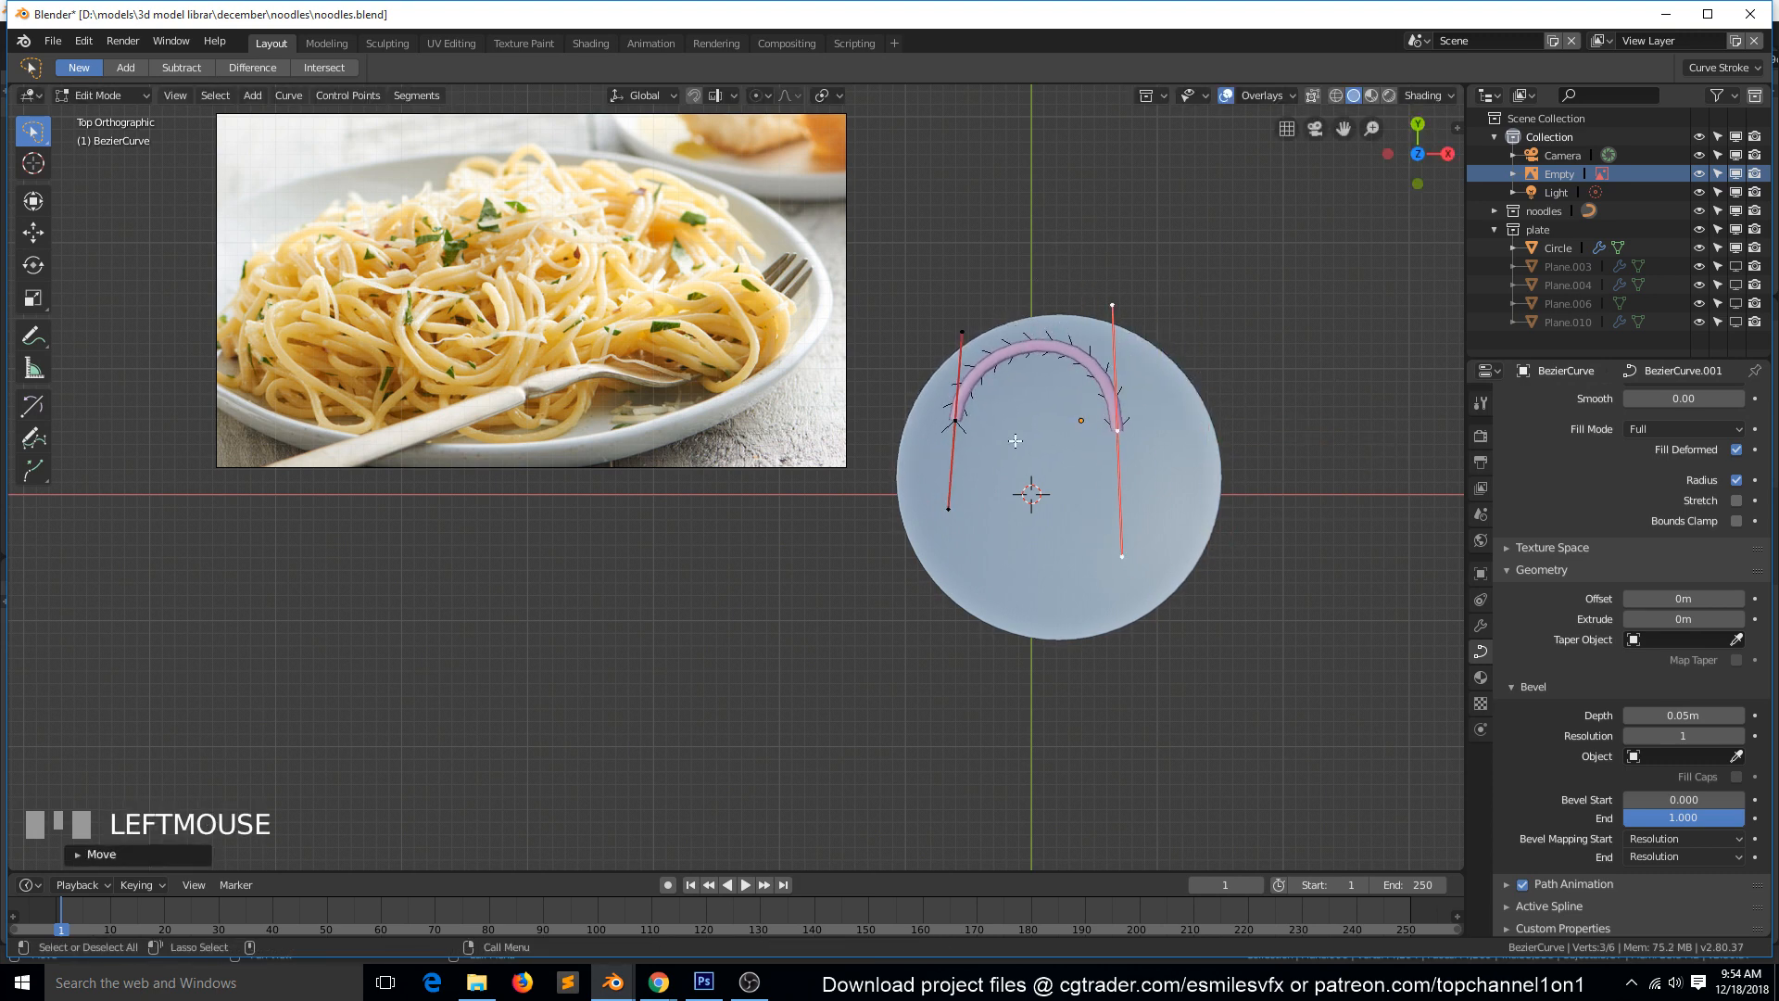
# Turn off the display of curve normals in the viewport overlays.
pyautogui.click(953, 428)
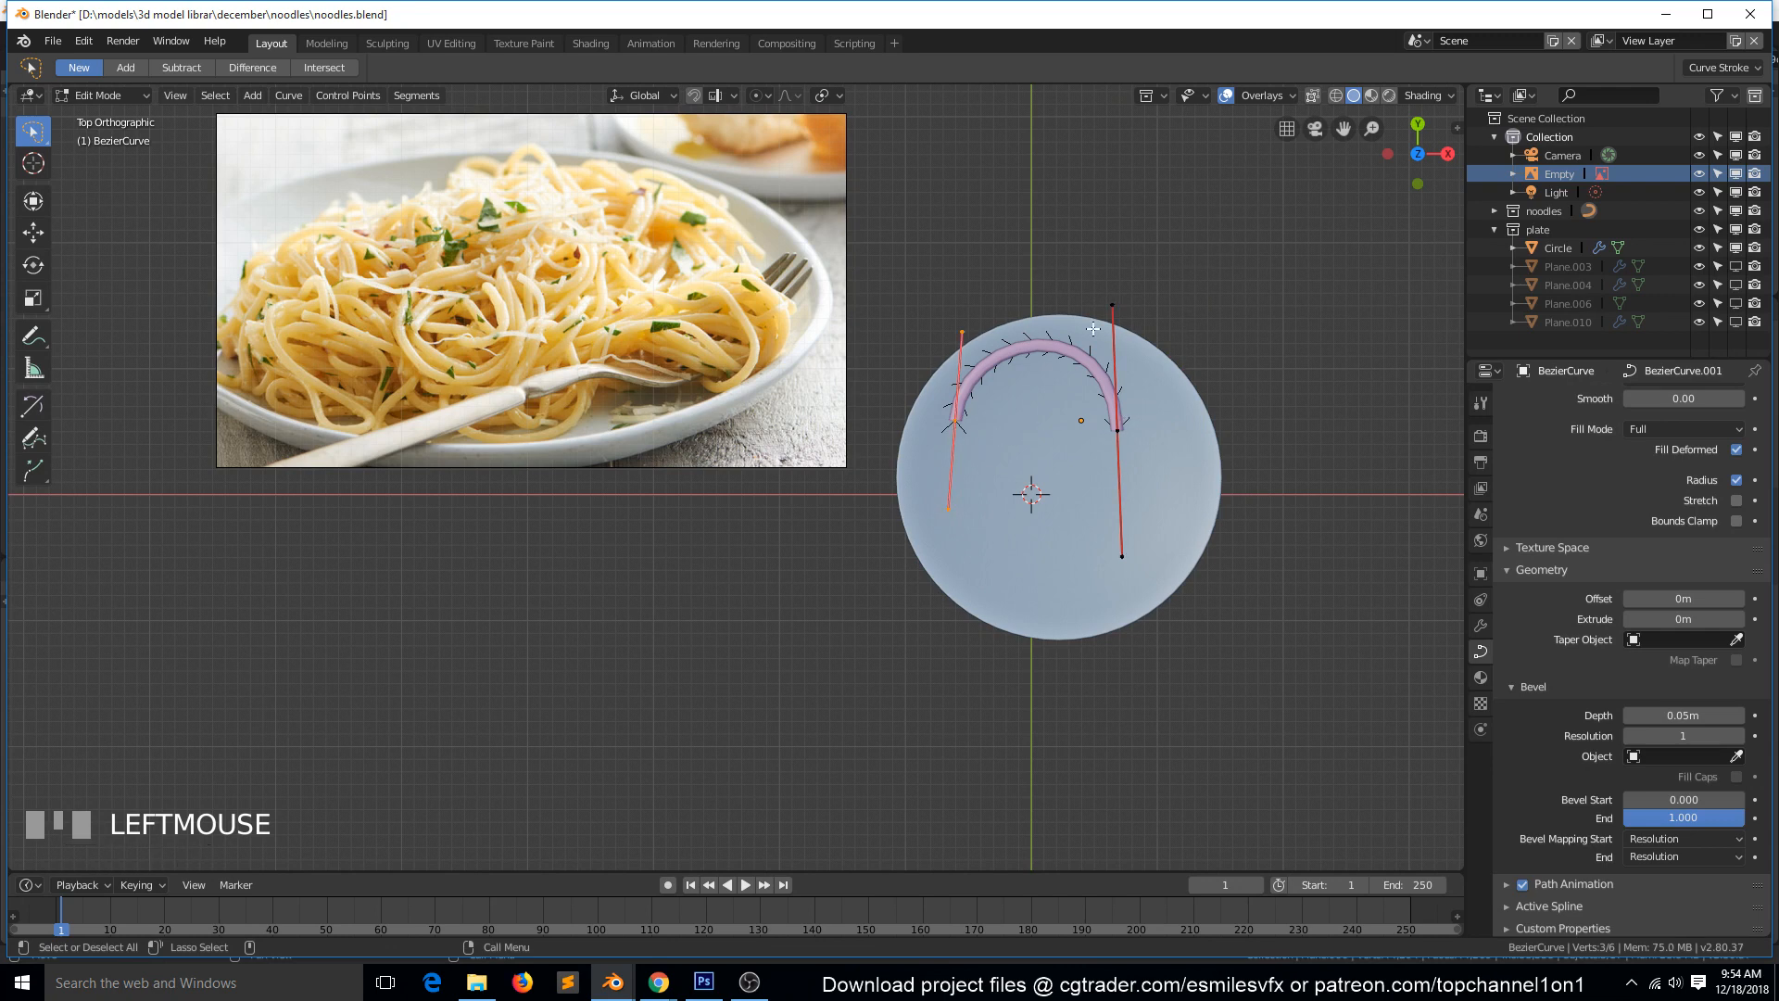
pyautogui.click(1247, 99)
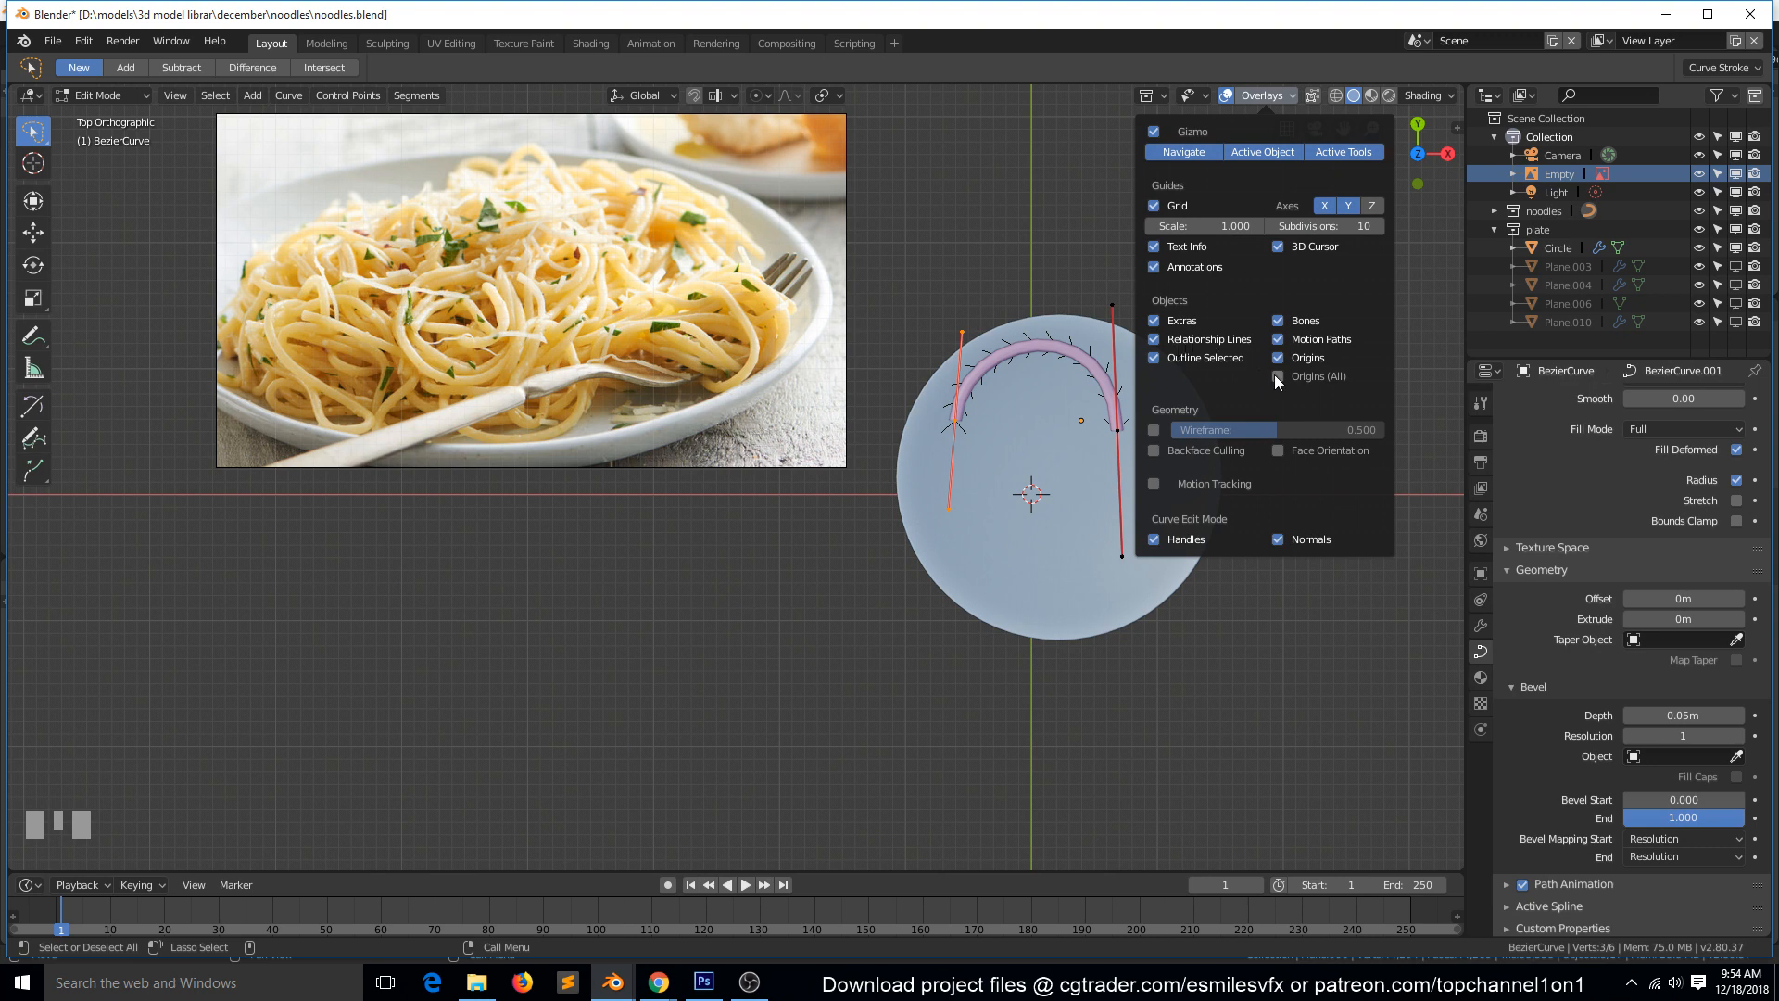
pyautogui.click(1278, 539)
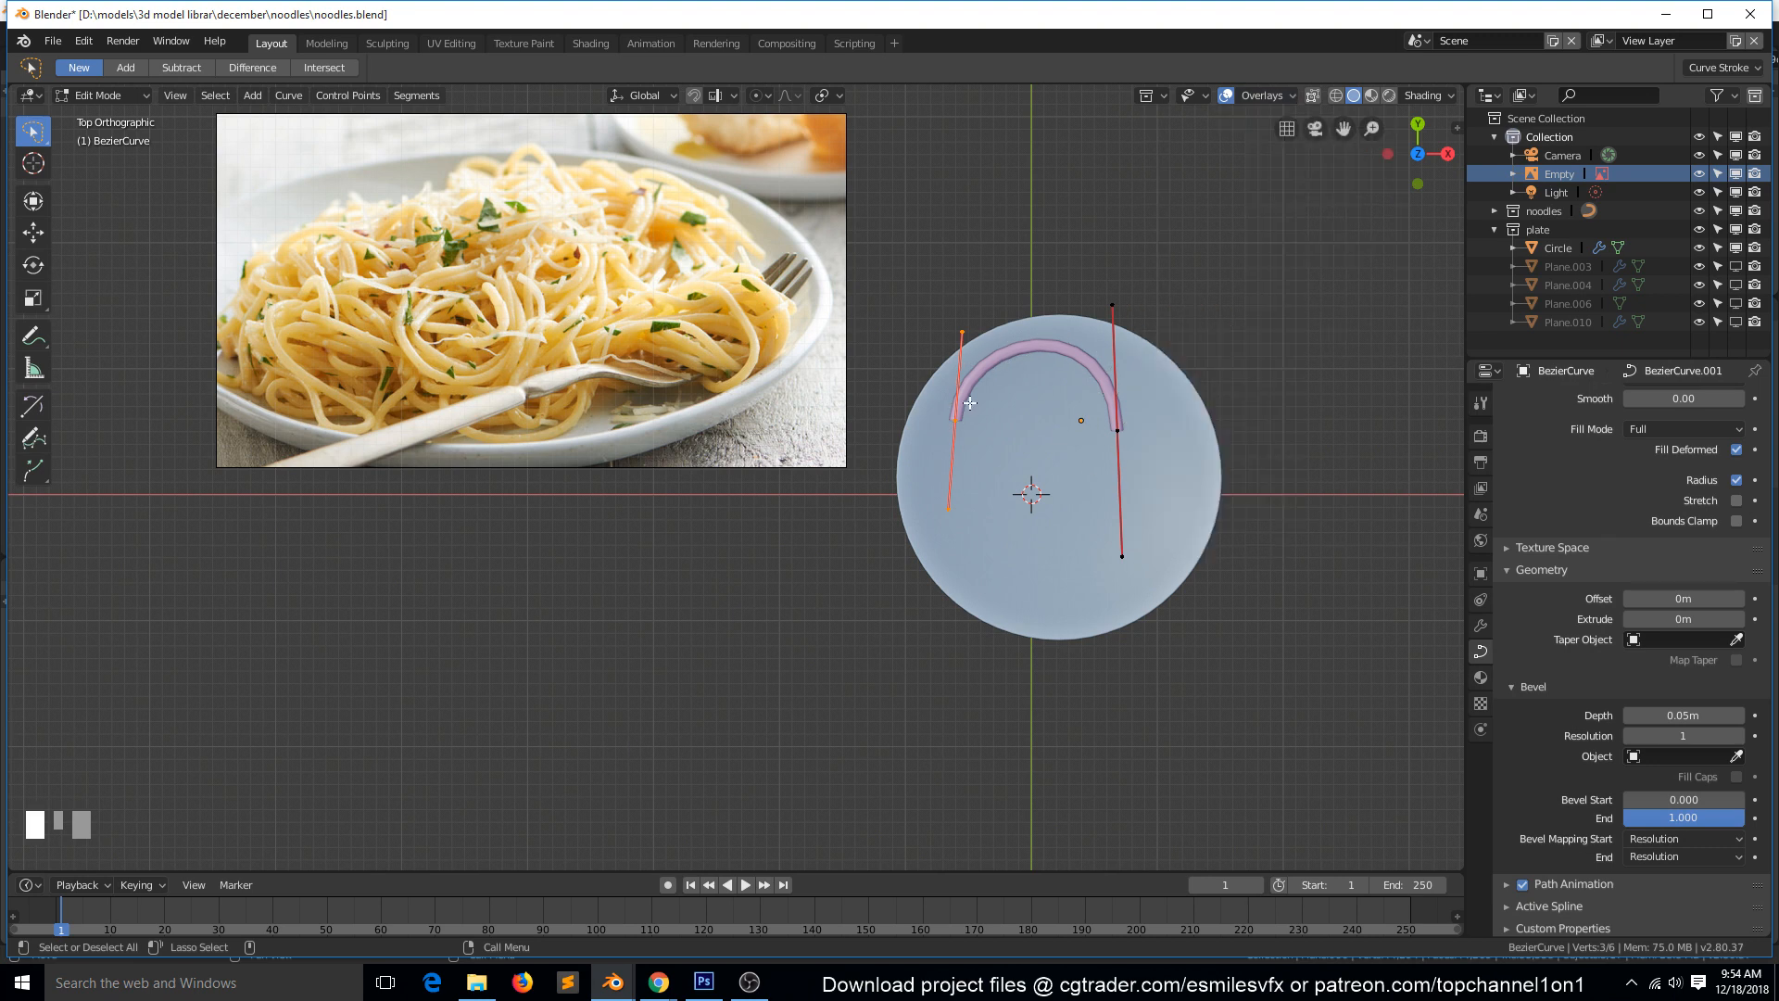
# Extrude a new control point from the curve's left end, and move and rotate it to curl the noodle into a loop inside the arch.
pyautogui.click(954, 429)
pyautogui.press('e')
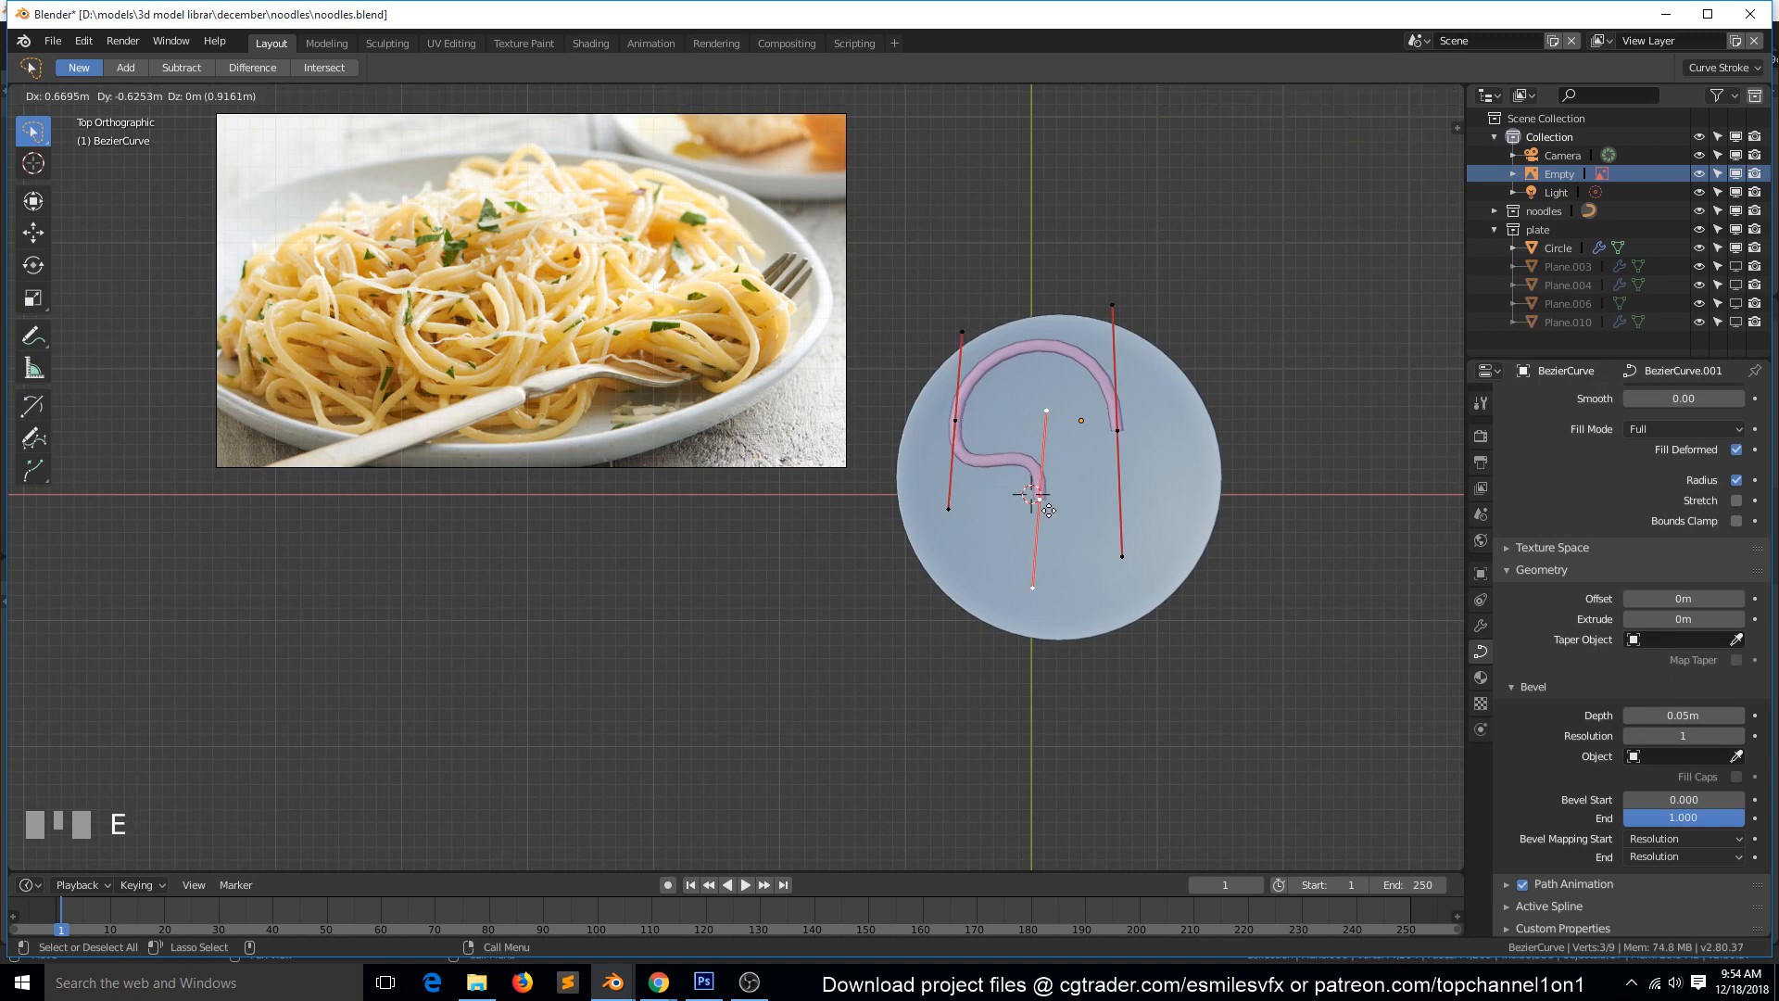
pyautogui.click(1042, 491)
pyautogui.press('r')
pyautogui.click(943, 318)
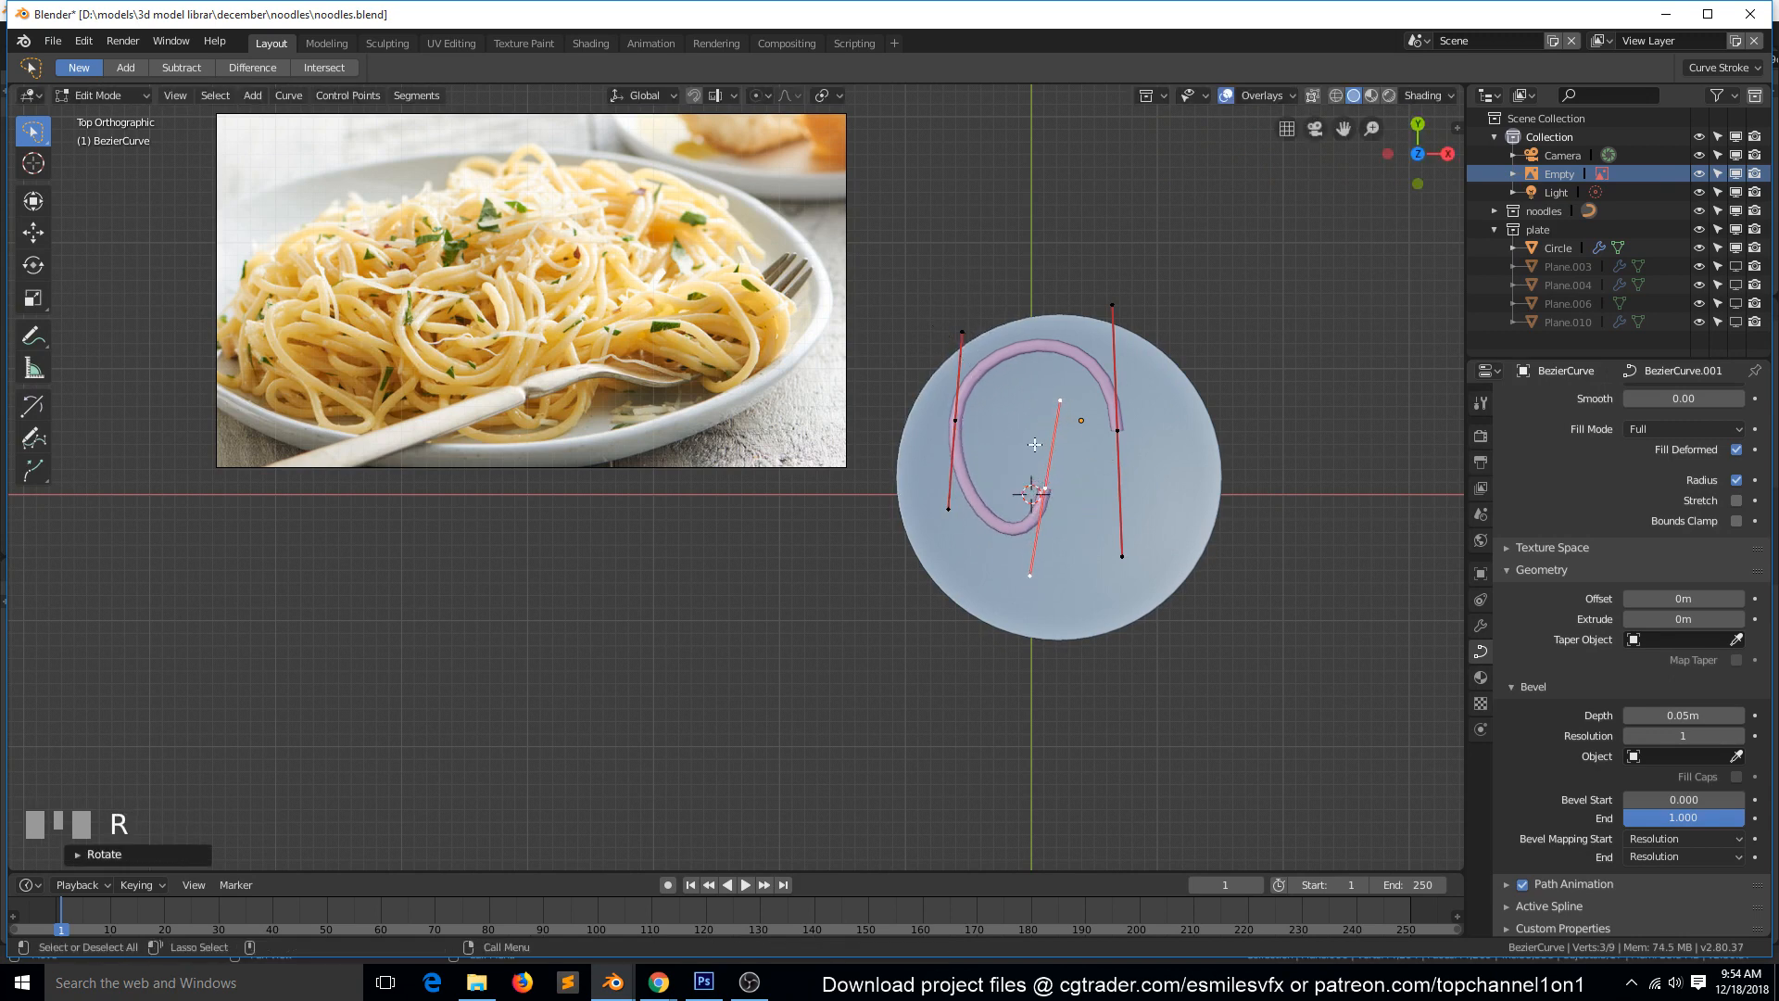
pyautogui.press('g')
pyautogui.click(1058, 341)
pyautogui.press('r')
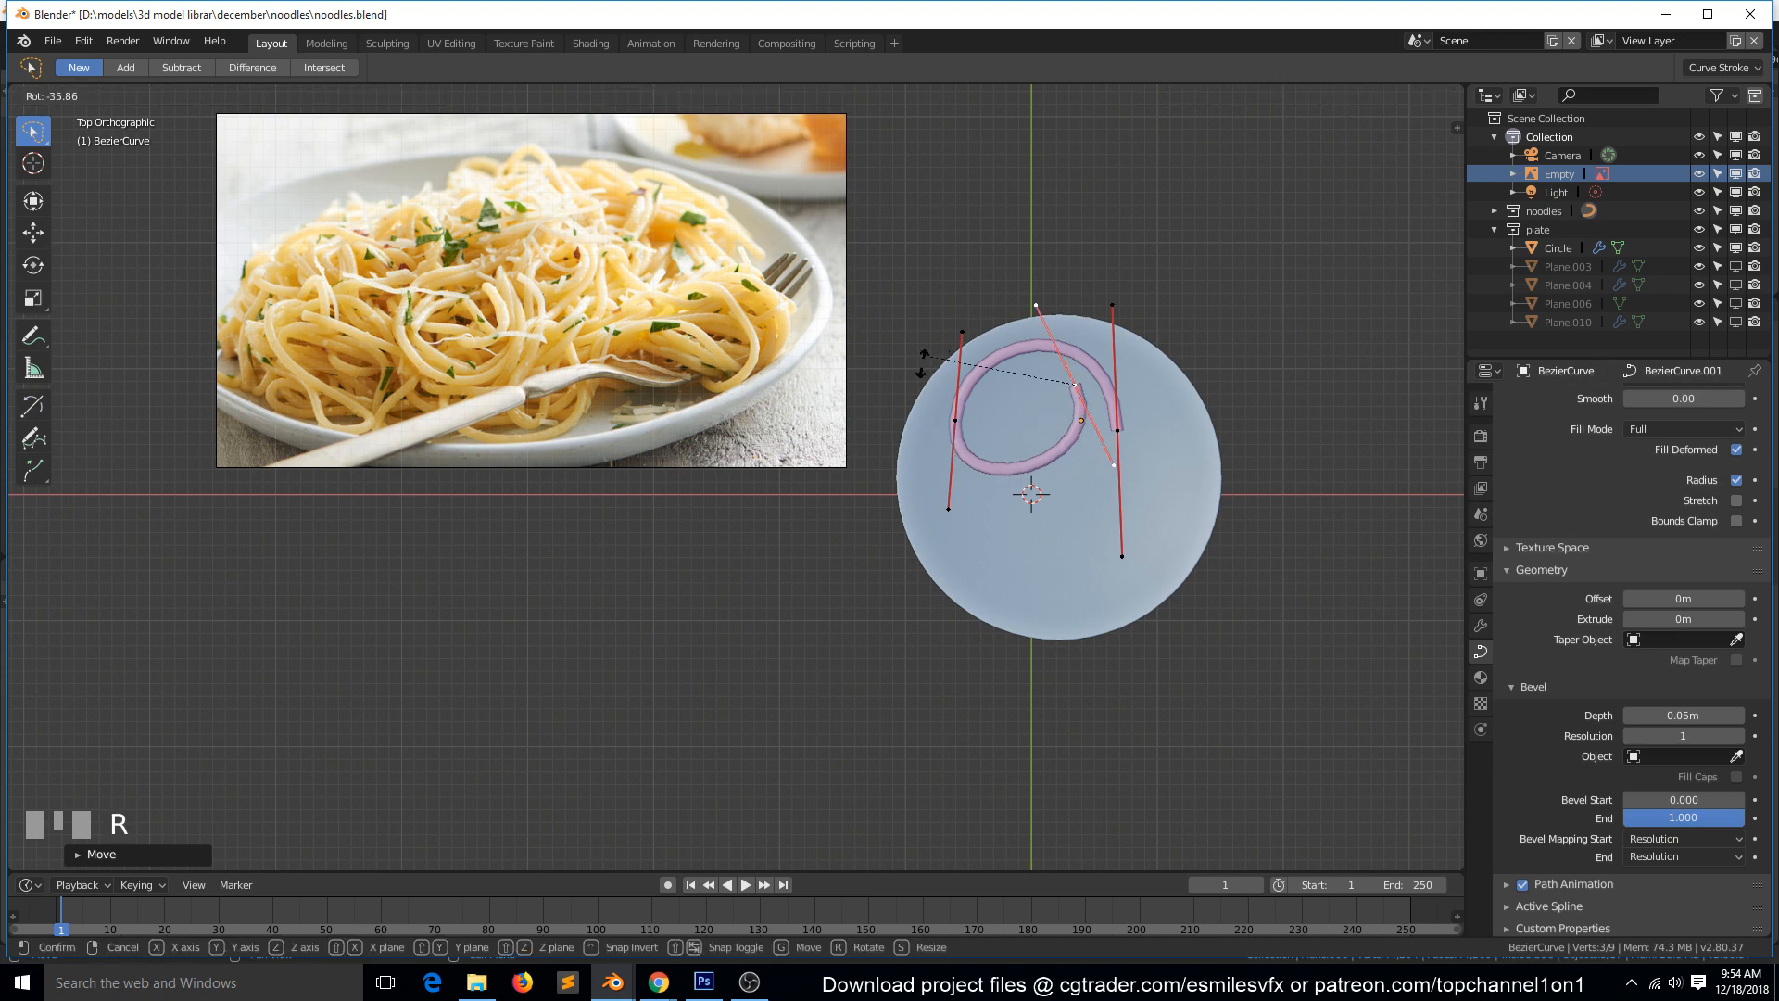
pyautogui.click(1023, 495)
# Extrude another control point from the loop's end and place it at the loop's lower edge, rotated to form a smaller inner coil.
pyautogui.press('e')
pyautogui.click(1003, 570)
pyautogui.press('r')
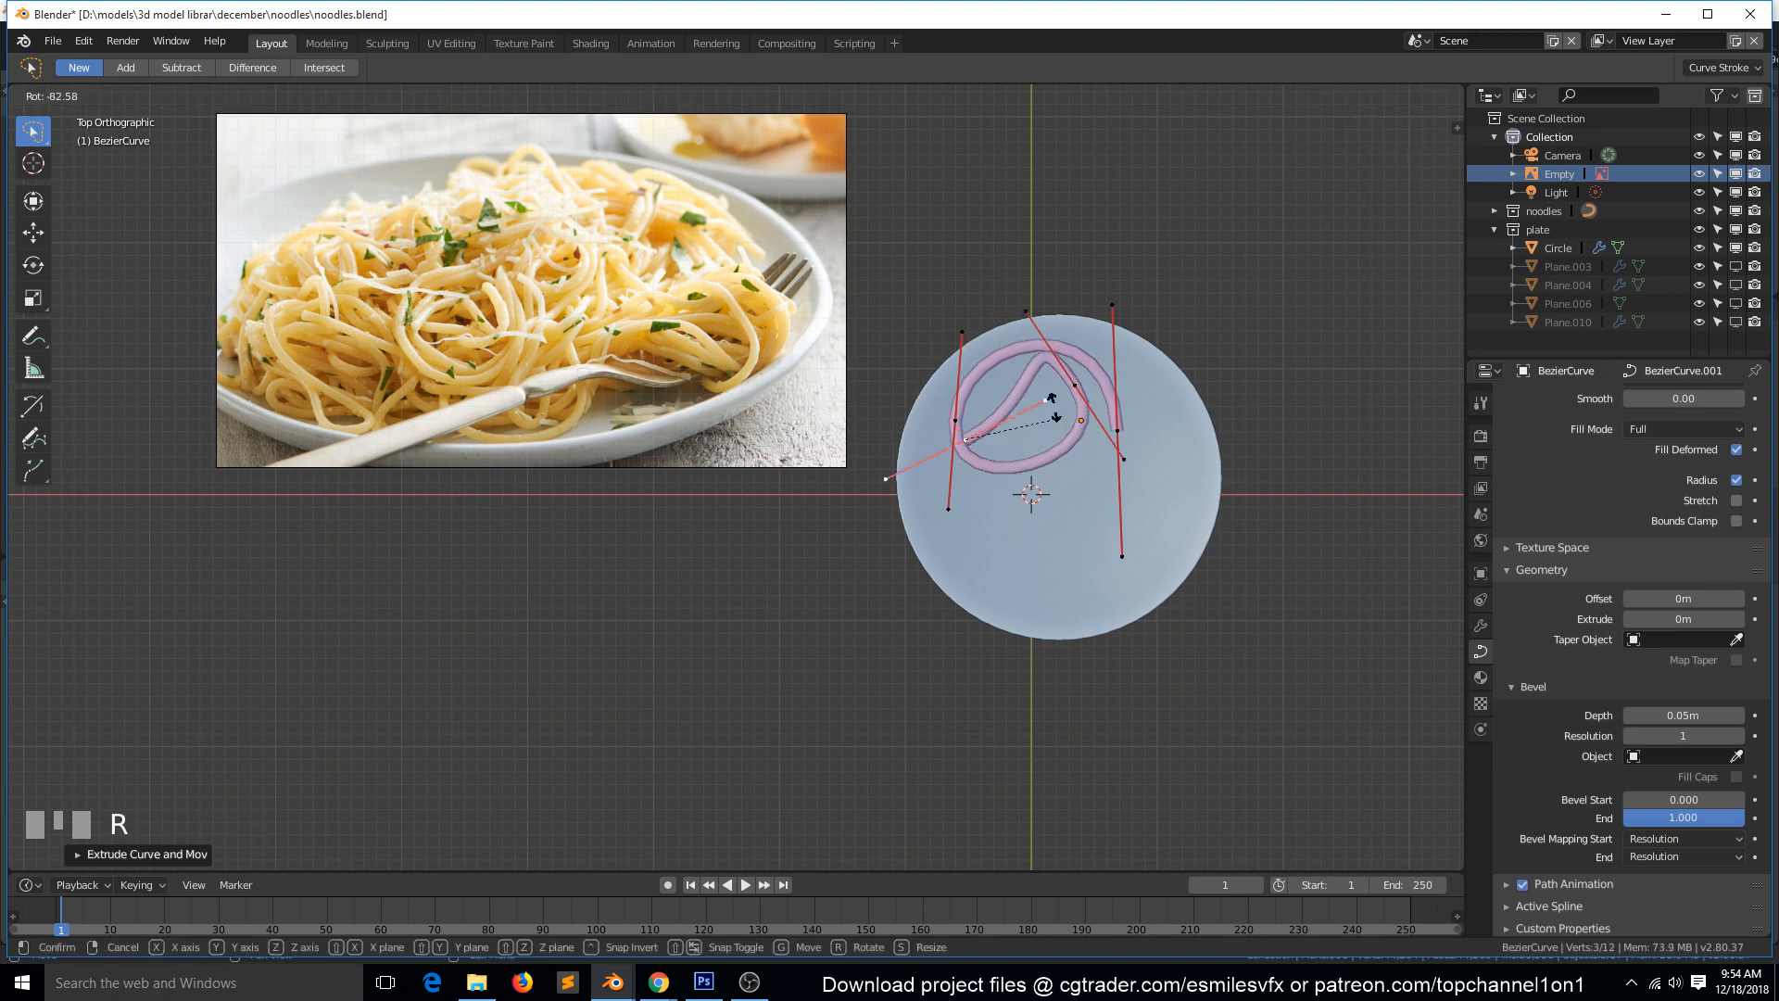
pyautogui.click(1025, 496)
pyautogui.press('g')
pyautogui.click(1009, 450)
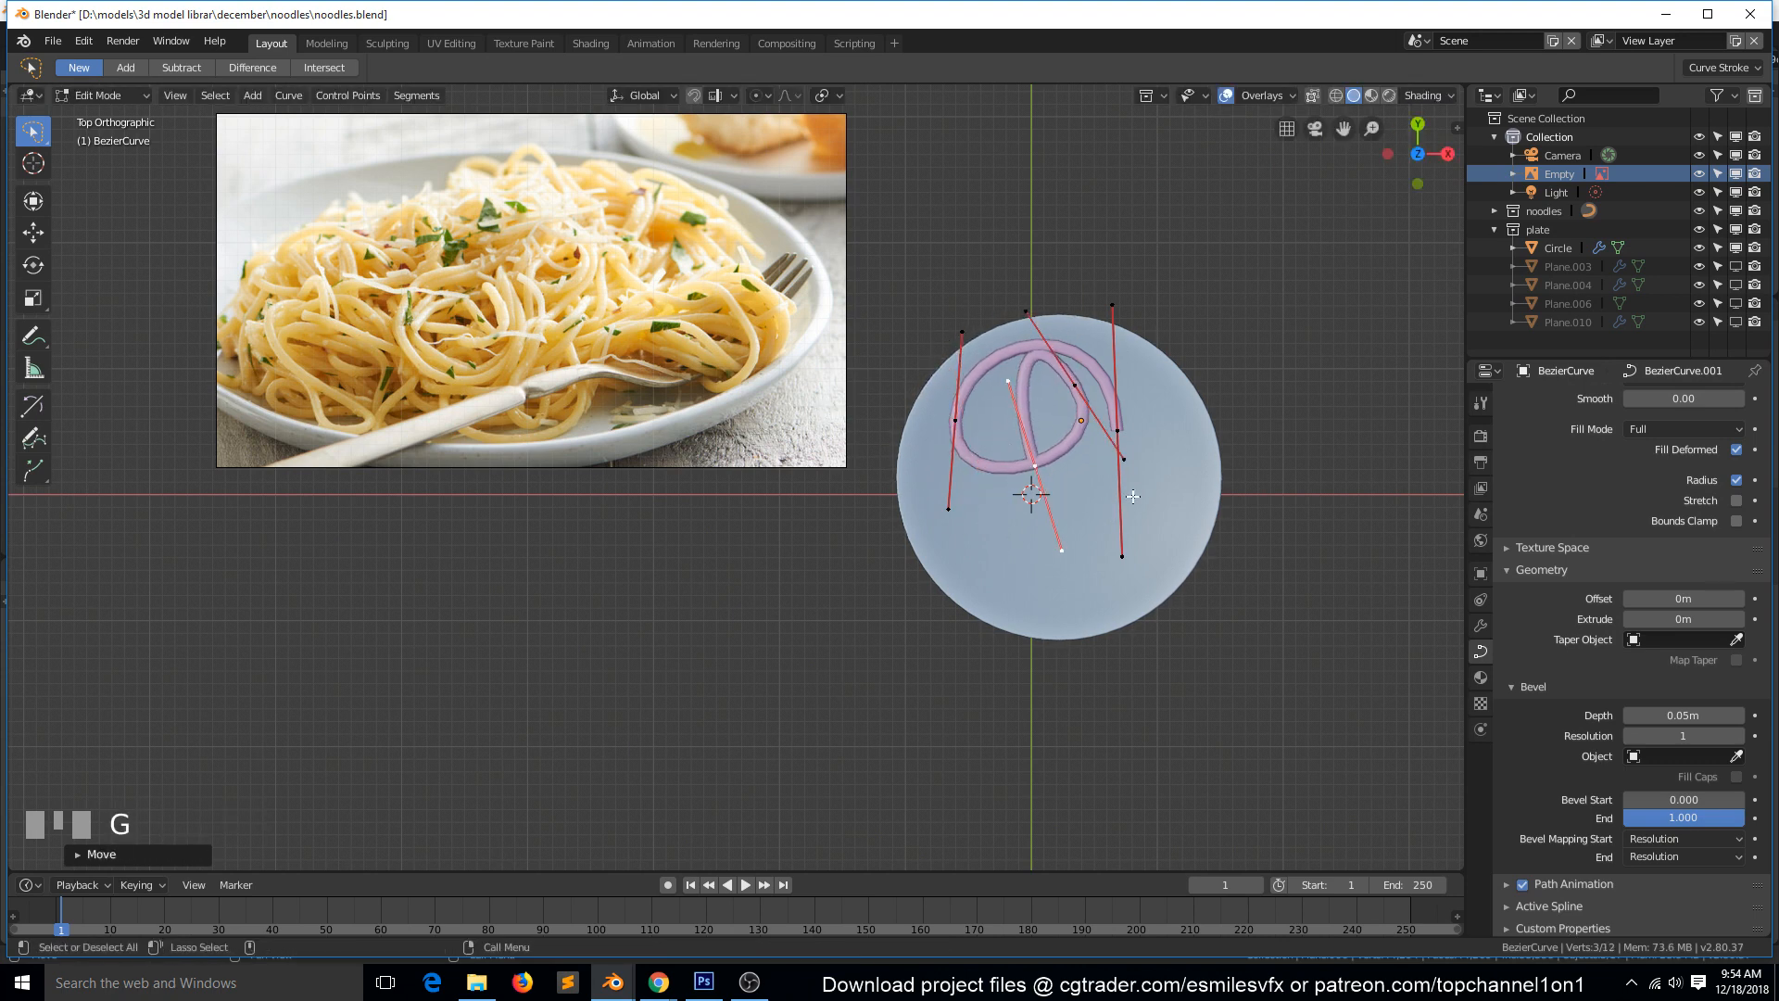
pyautogui.press('r')
pyautogui.click(1134, 432)
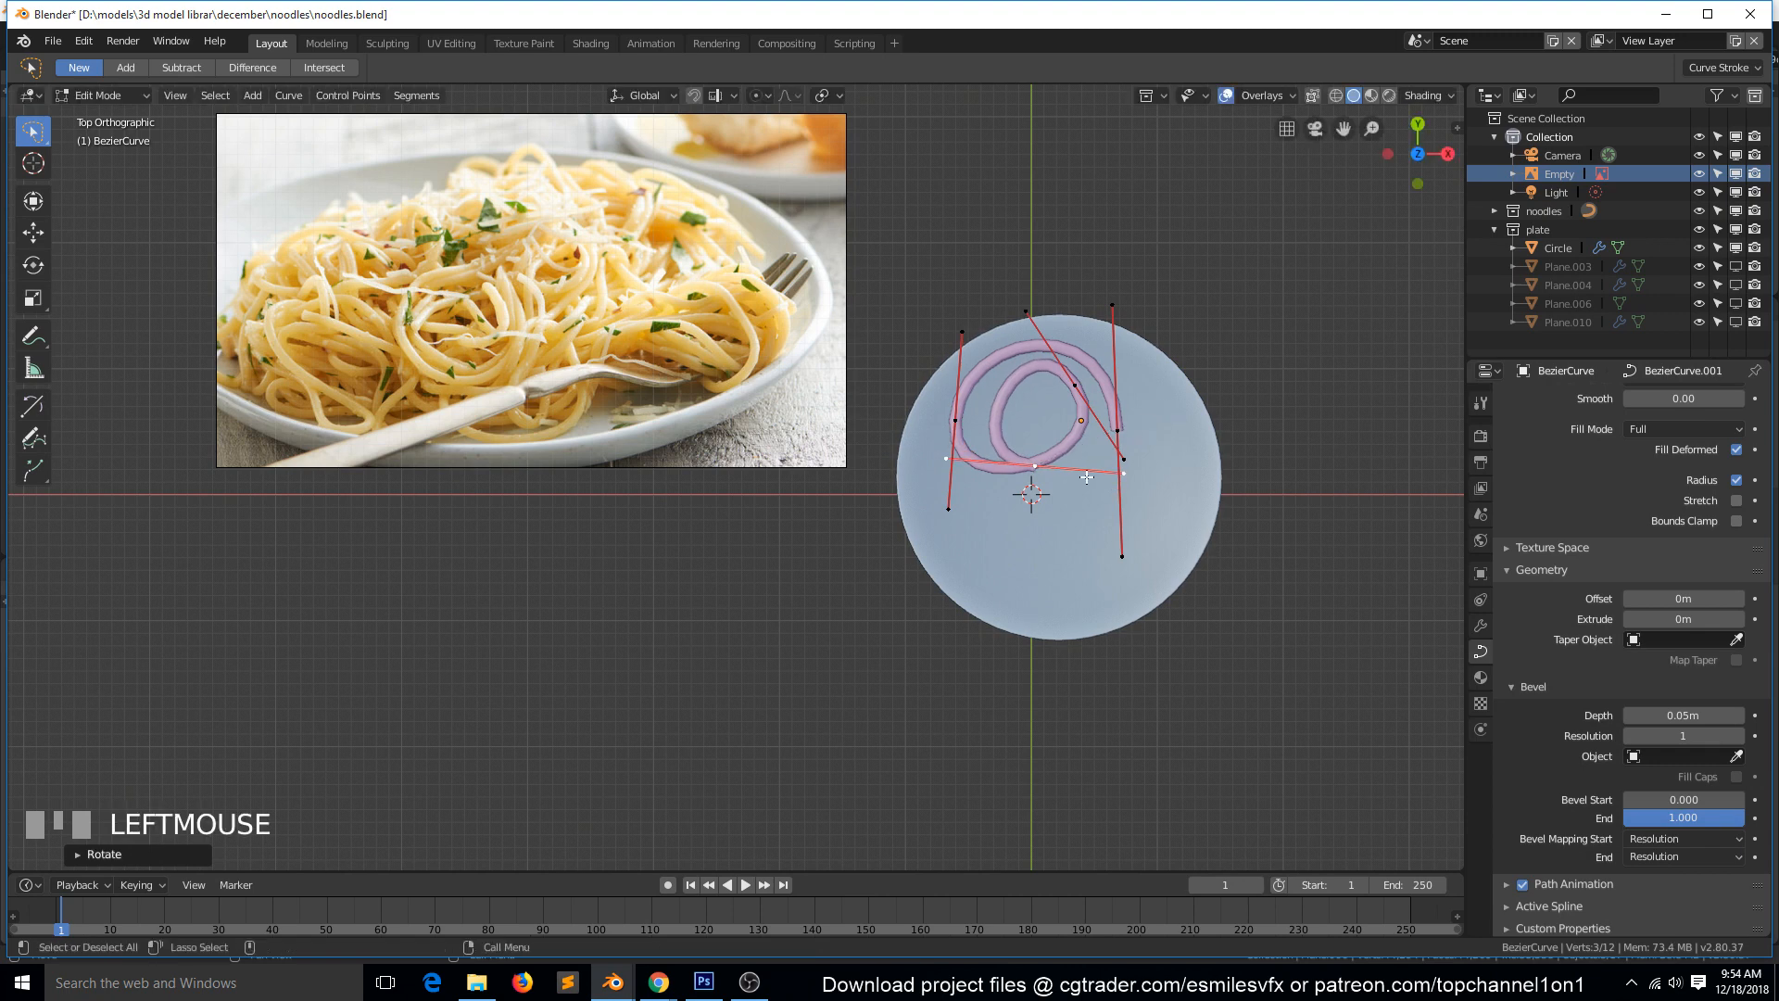
# Extrude a control point from the noodle's lower end, rotating and moving it to curl upward along the coil's outer right side.
pyautogui.press('e')
pyautogui.click(1132, 421)
pyautogui.press('r')
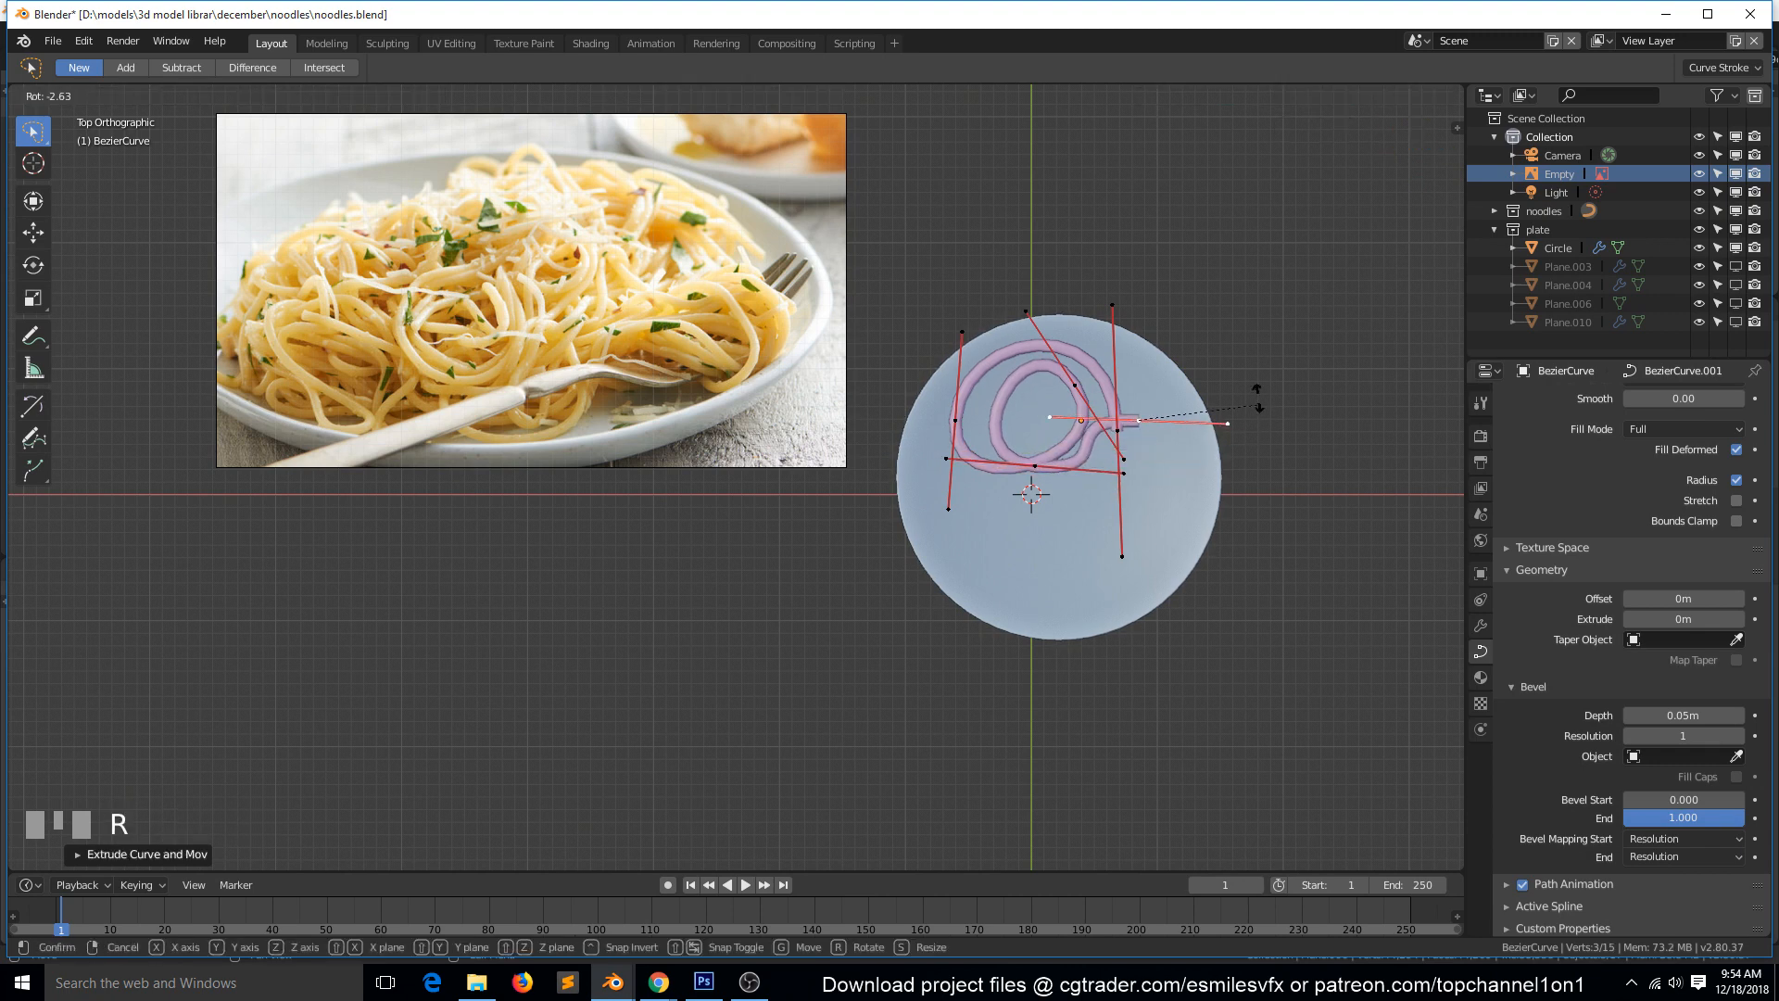
pyautogui.click(1060, 289)
pyautogui.press('g')
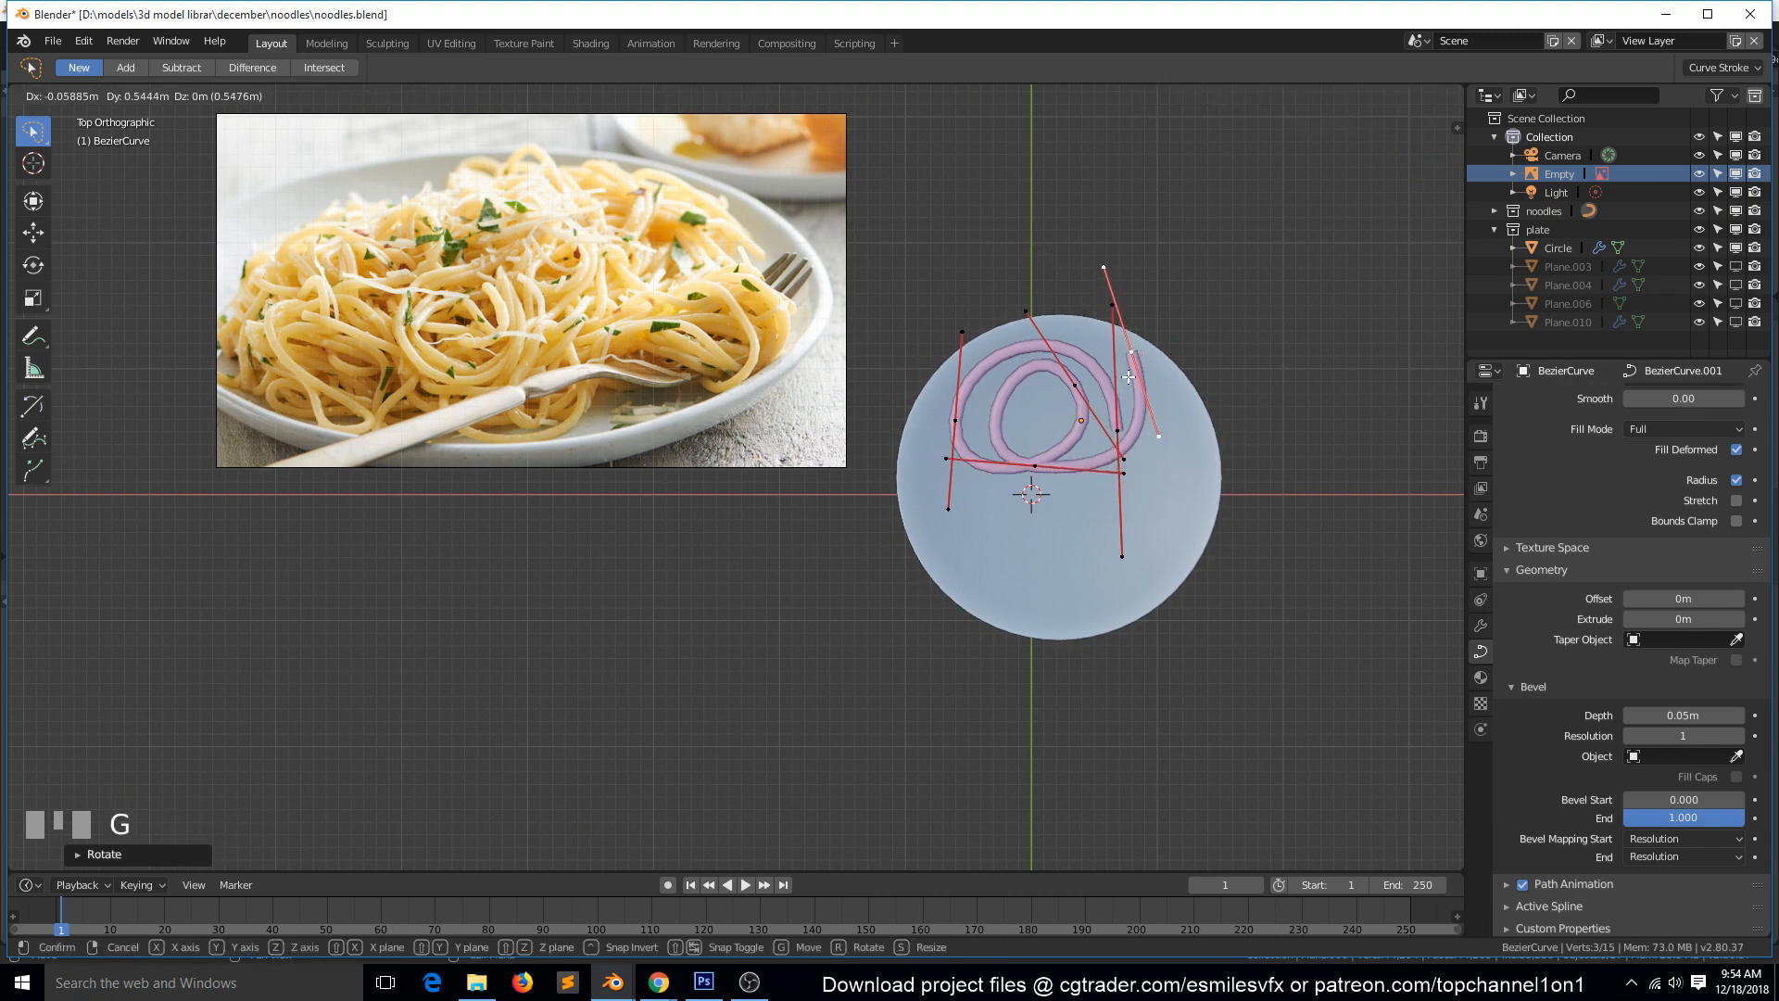
pyautogui.click(1129, 376)
# Extrude another control point from the noodle's end, raised above the coil and rotated so the strand curves back over the middle.
pyautogui.press('`')
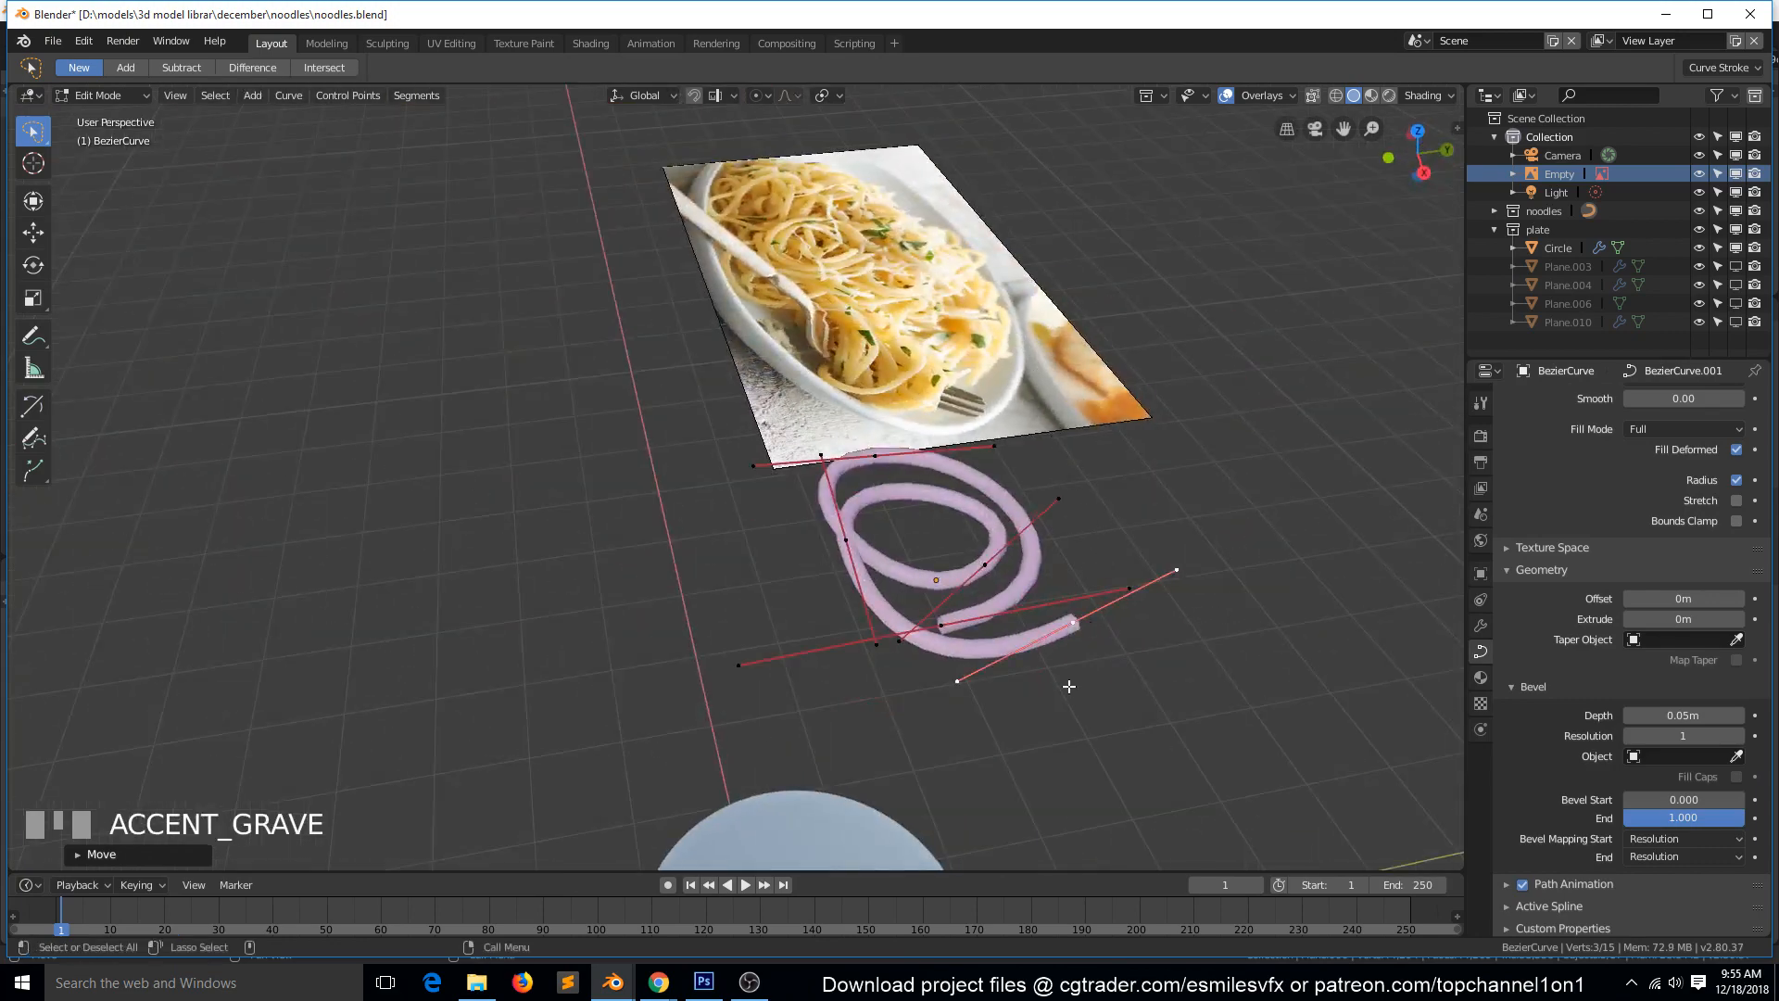
pyautogui.press('e')
pyautogui.click(1077, 517)
pyautogui.press('r')
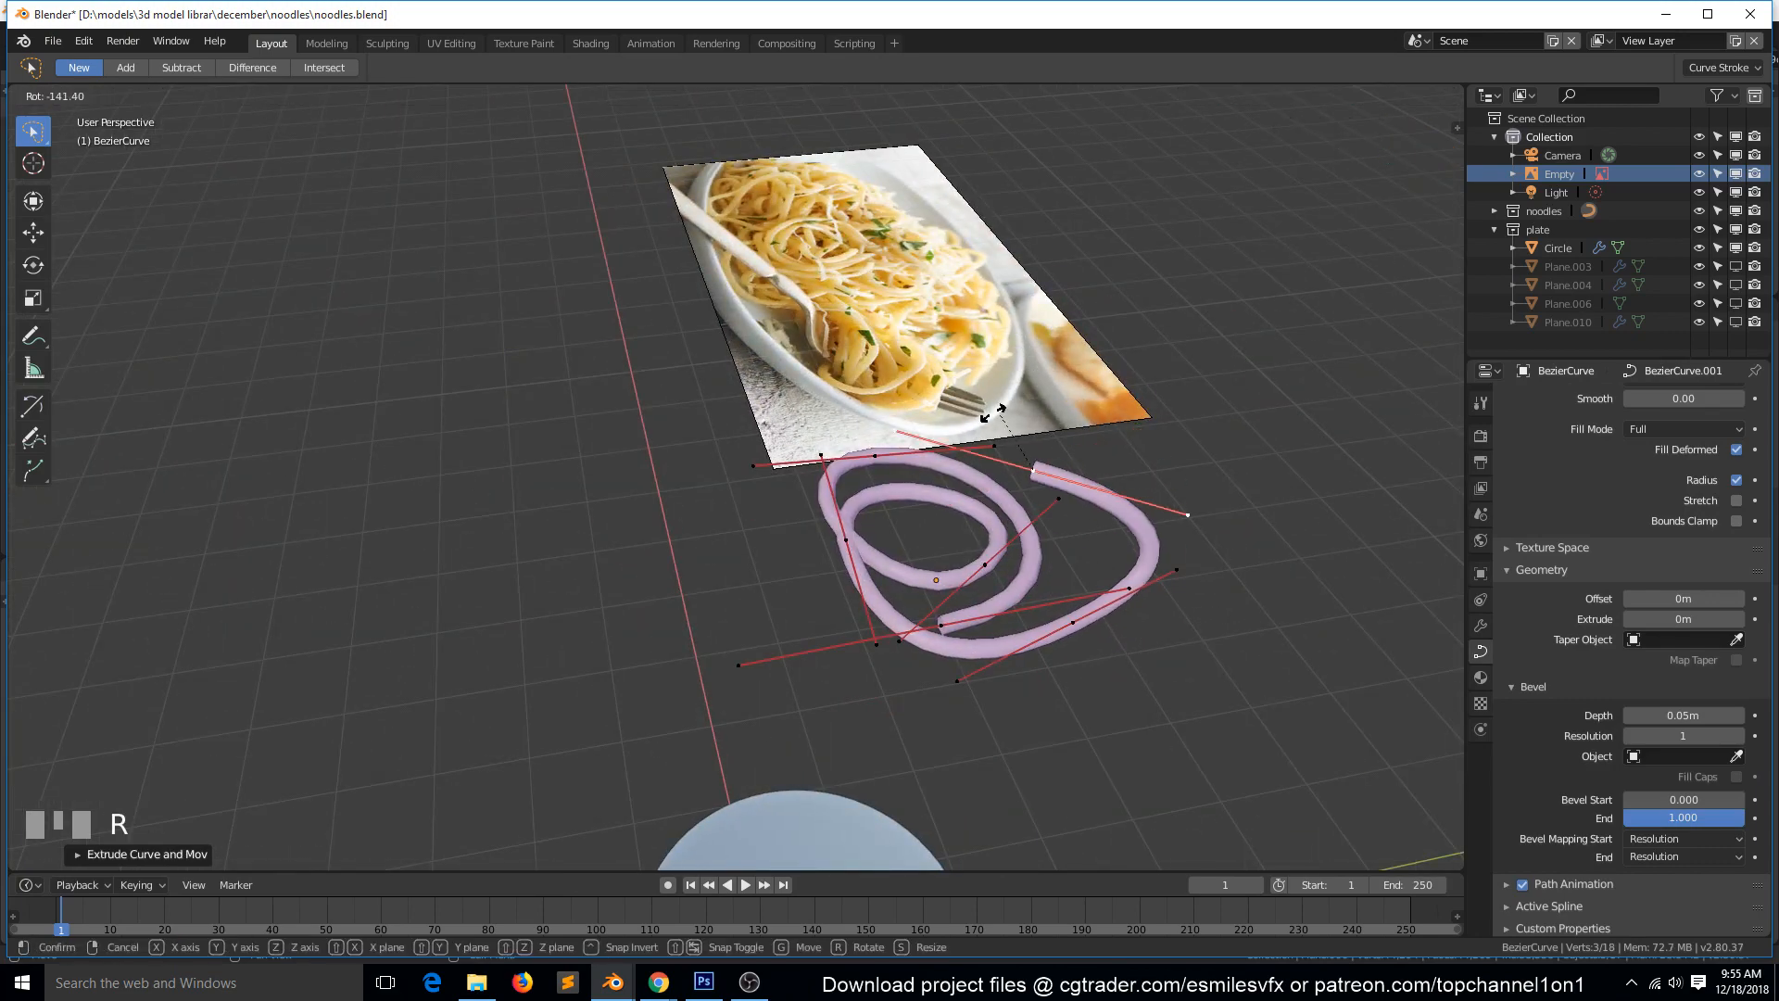
pyautogui.click(1047, 468)
pyautogui.press('g')
pyautogui.click(1036, 453)
# Select all control points of the noodle and set the curve's bevel depth to 0.02 m.
pyautogui.press('`')
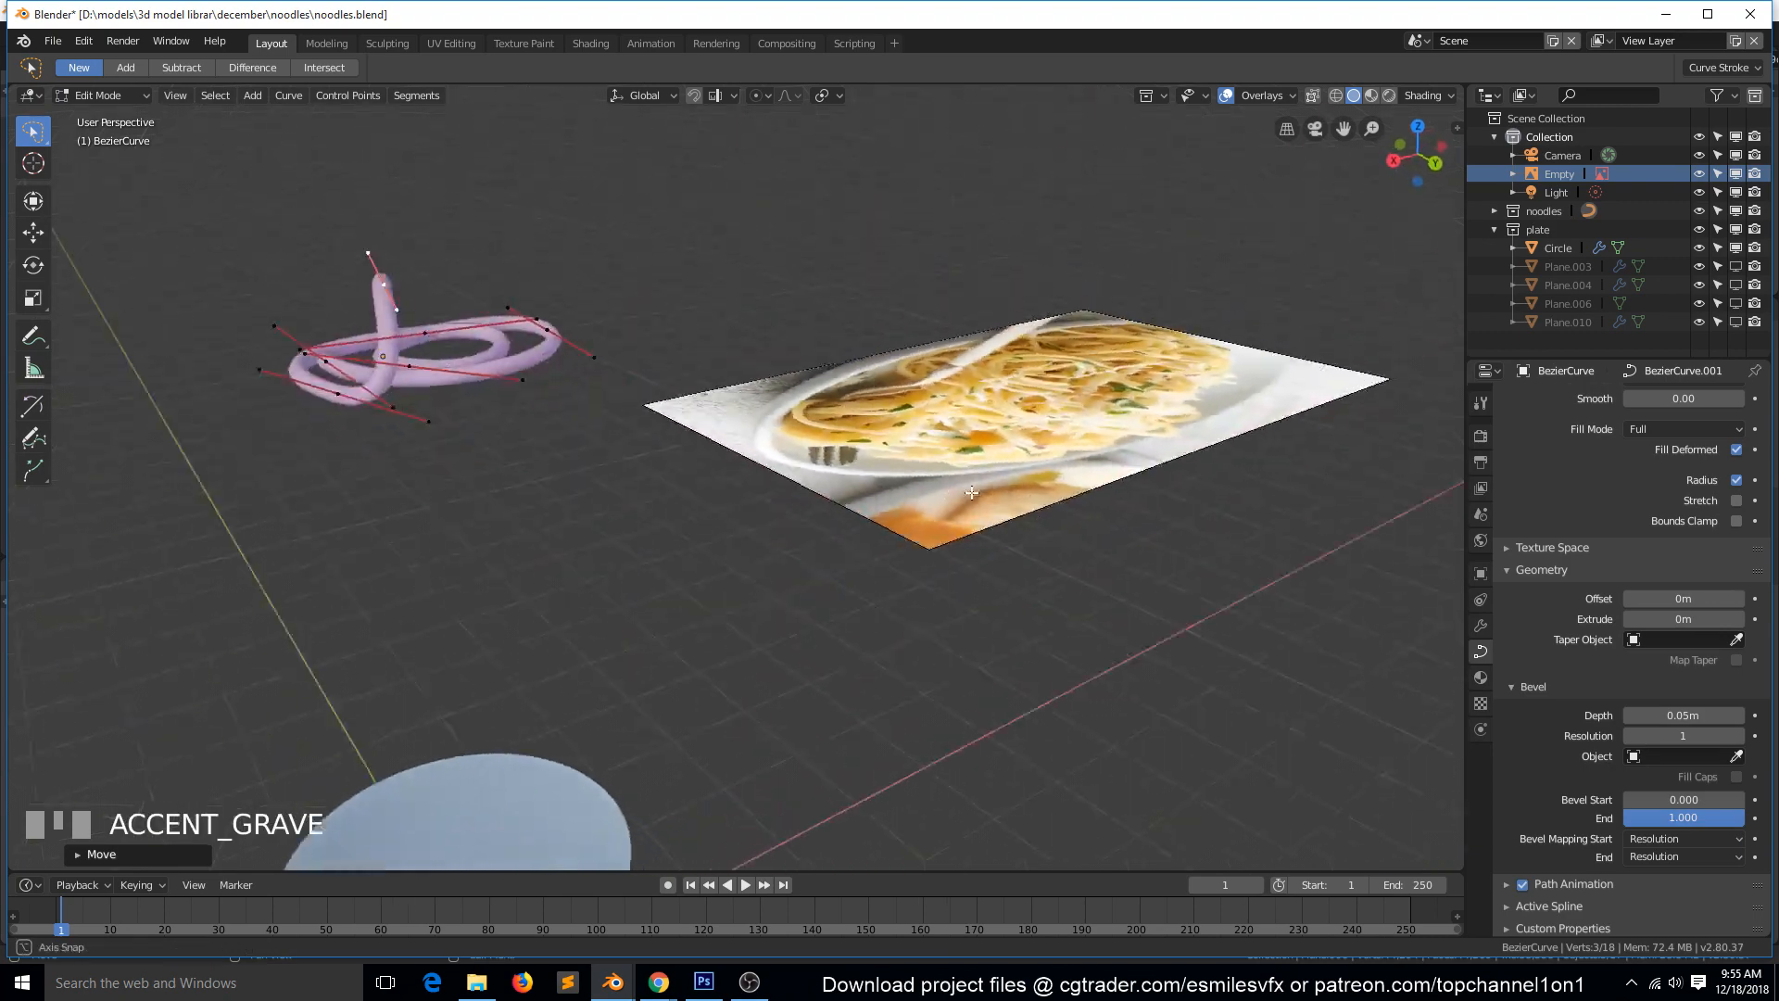
pyautogui.moveTo(684, 412); pyautogui.dragTo(819, 434, button='middle')
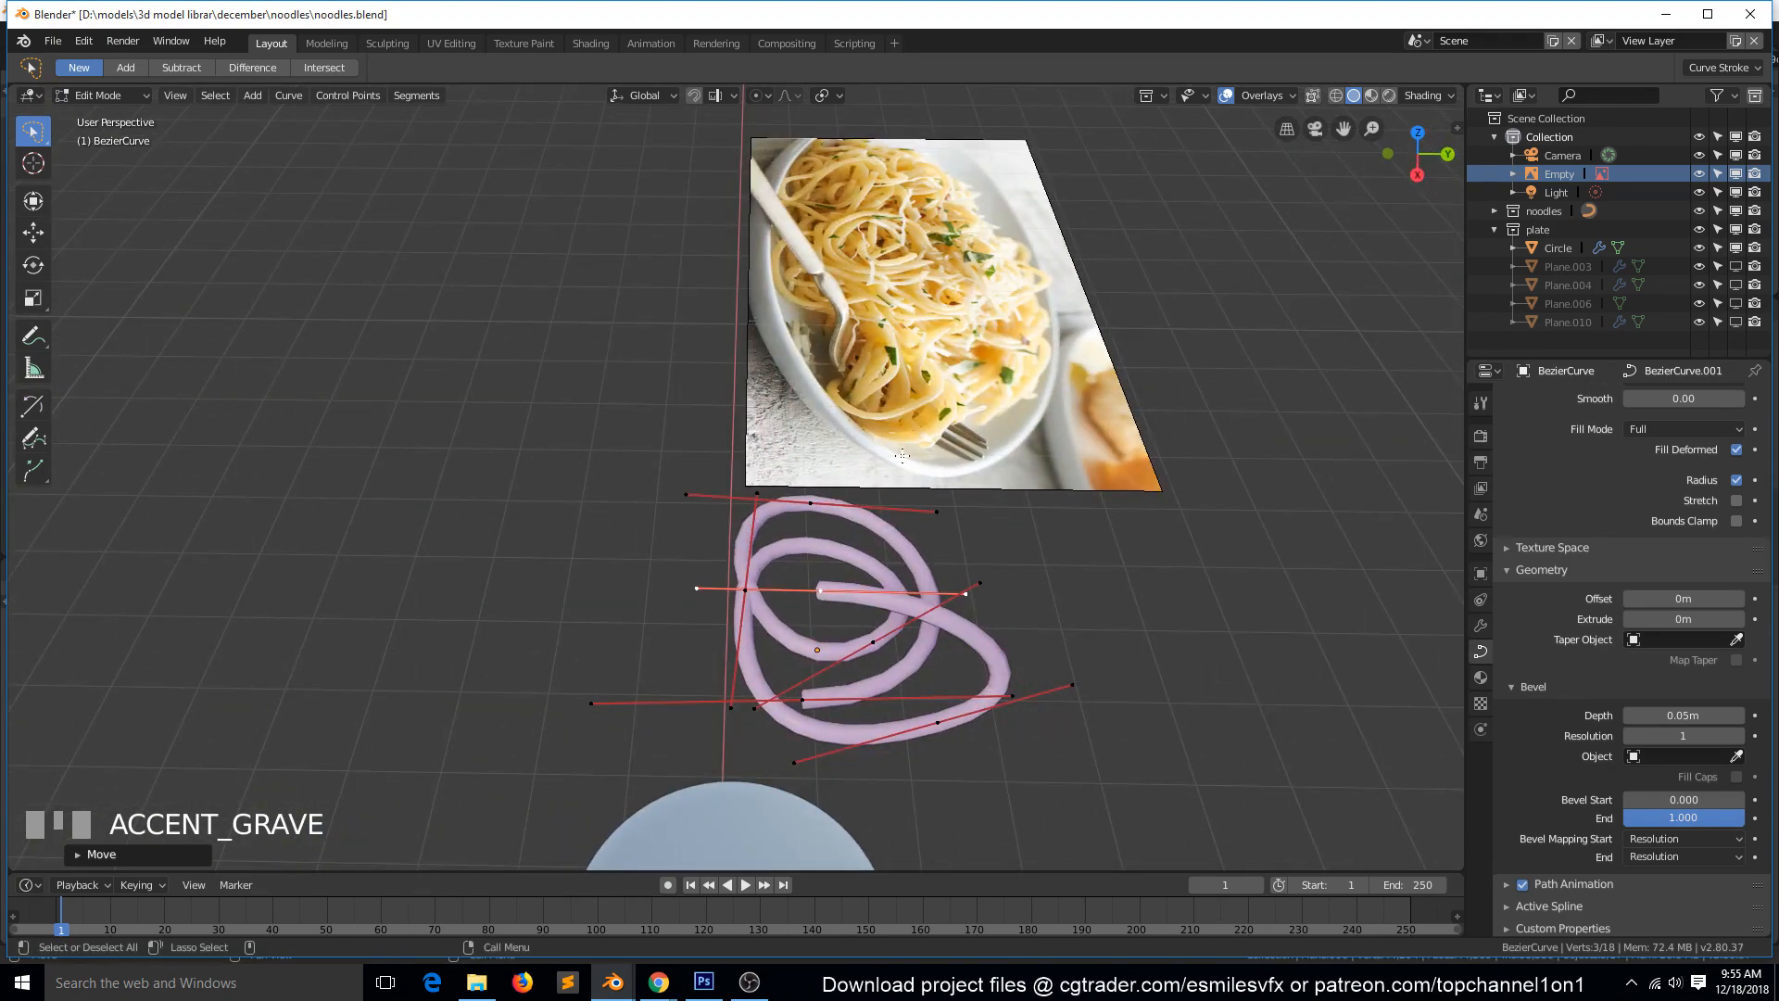
pyautogui.press('a')
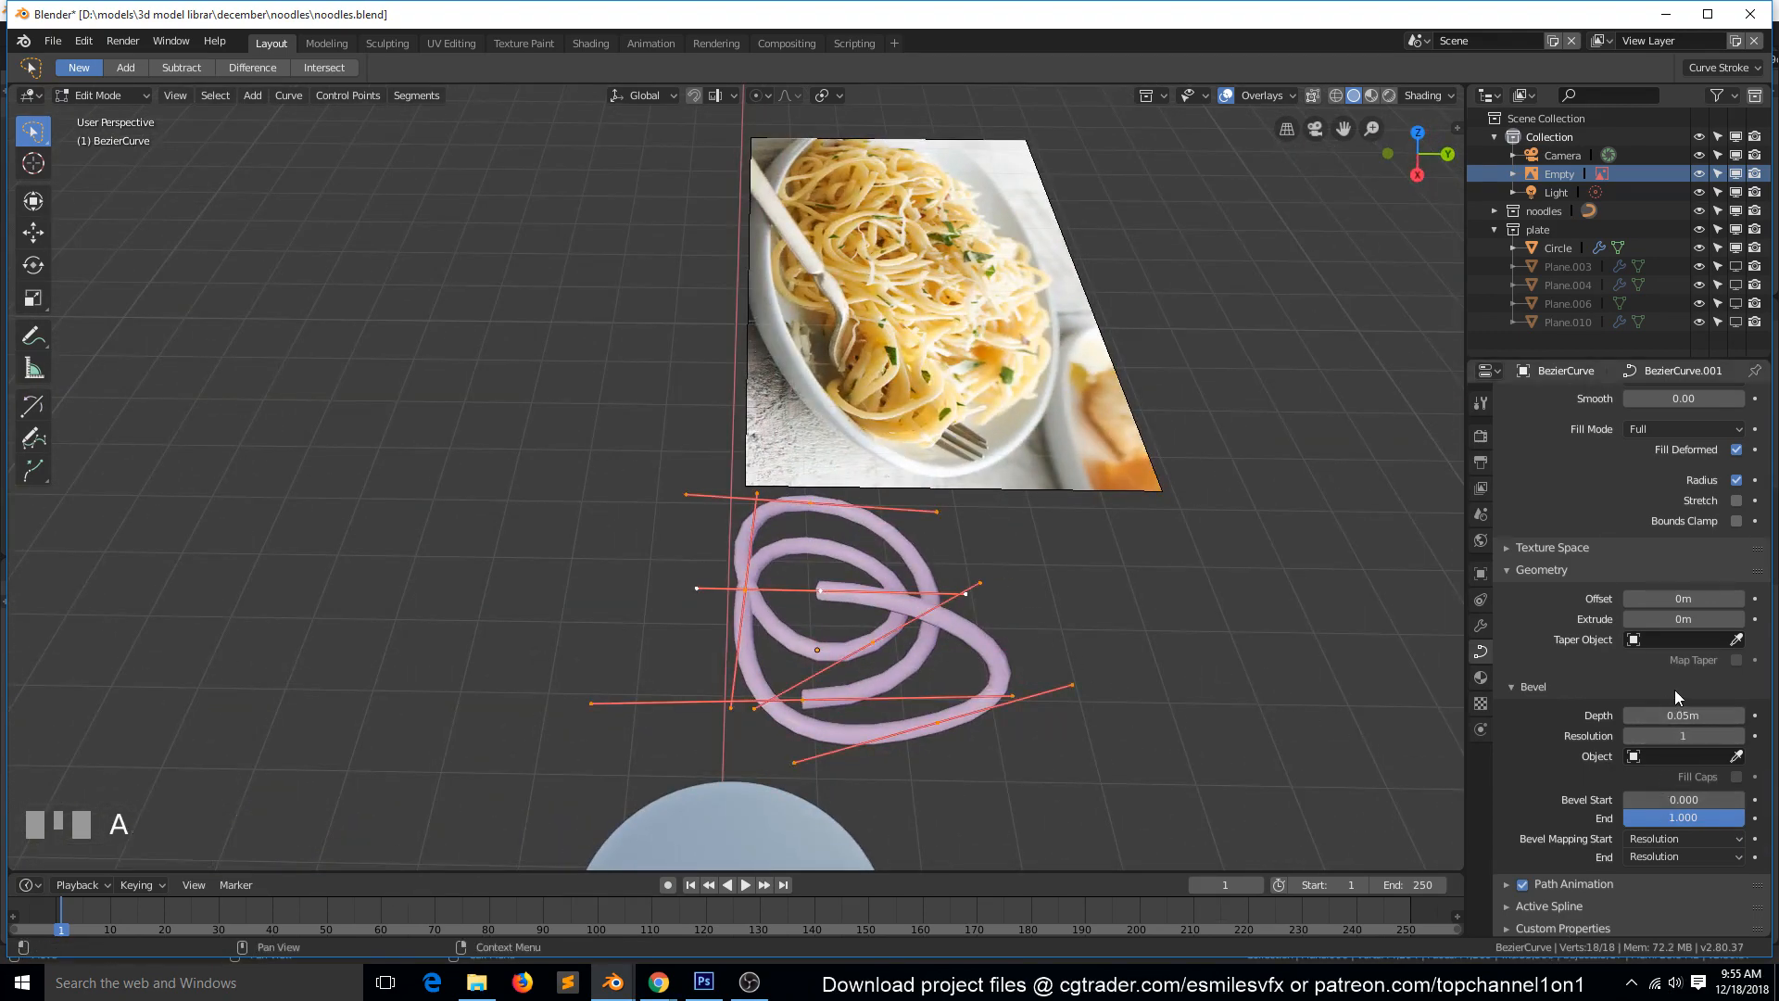
pyautogui.click(1627, 713)
pyautogui.click(1627, 714)
pyautogui.click(1626, 714)
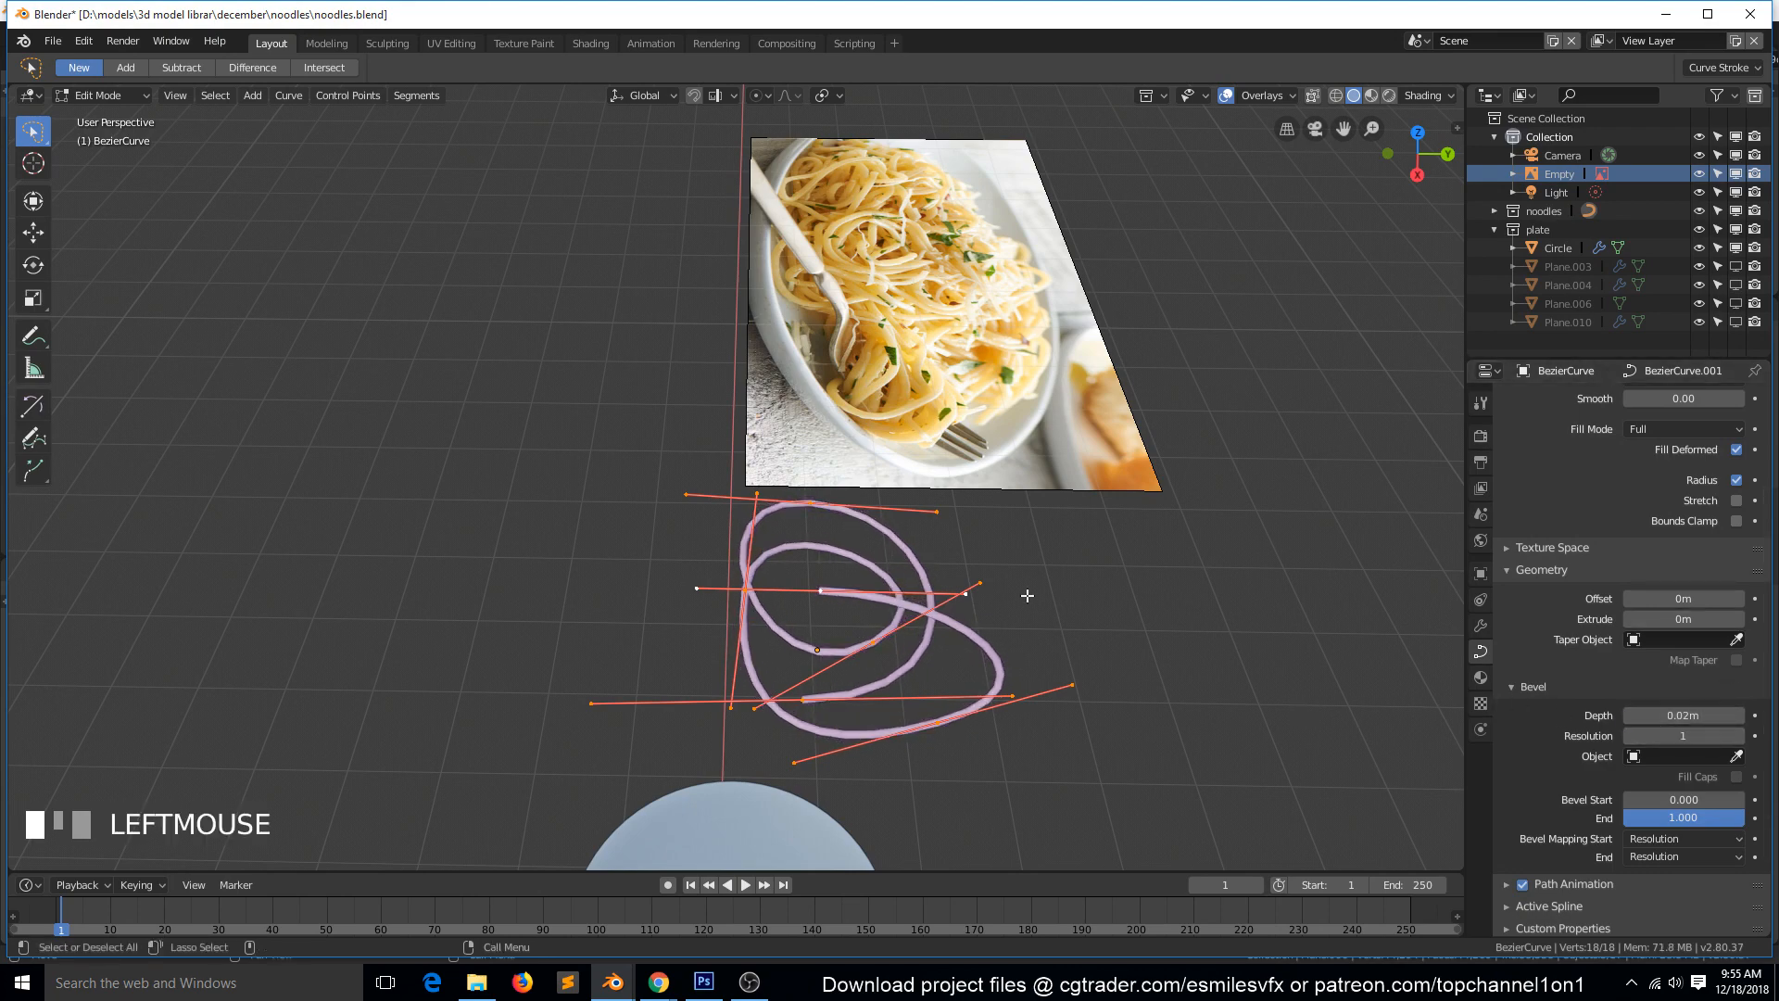
# Reposition three control points of the noodle to lift parts of the coil slightly and pull its outer loop inward.
pyautogui.click(835, 585)
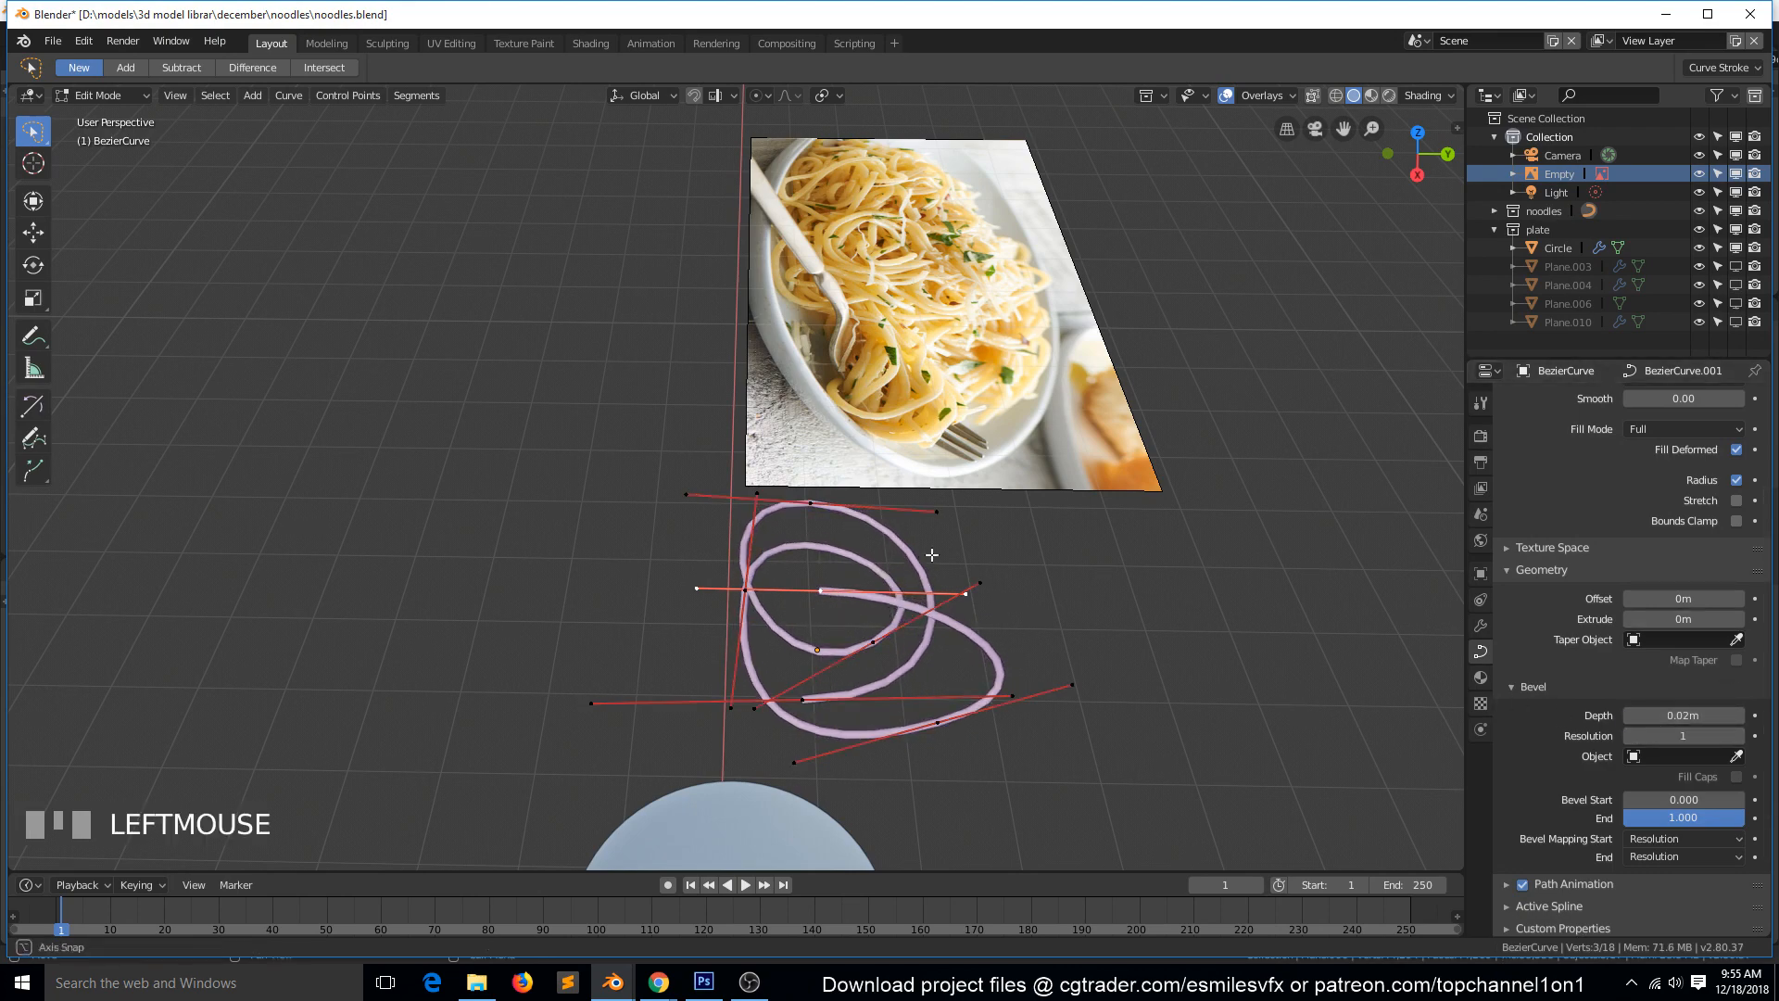
pyautogui.press('`')
pyautogui.click(917, 466)
pyautogui.press('g')
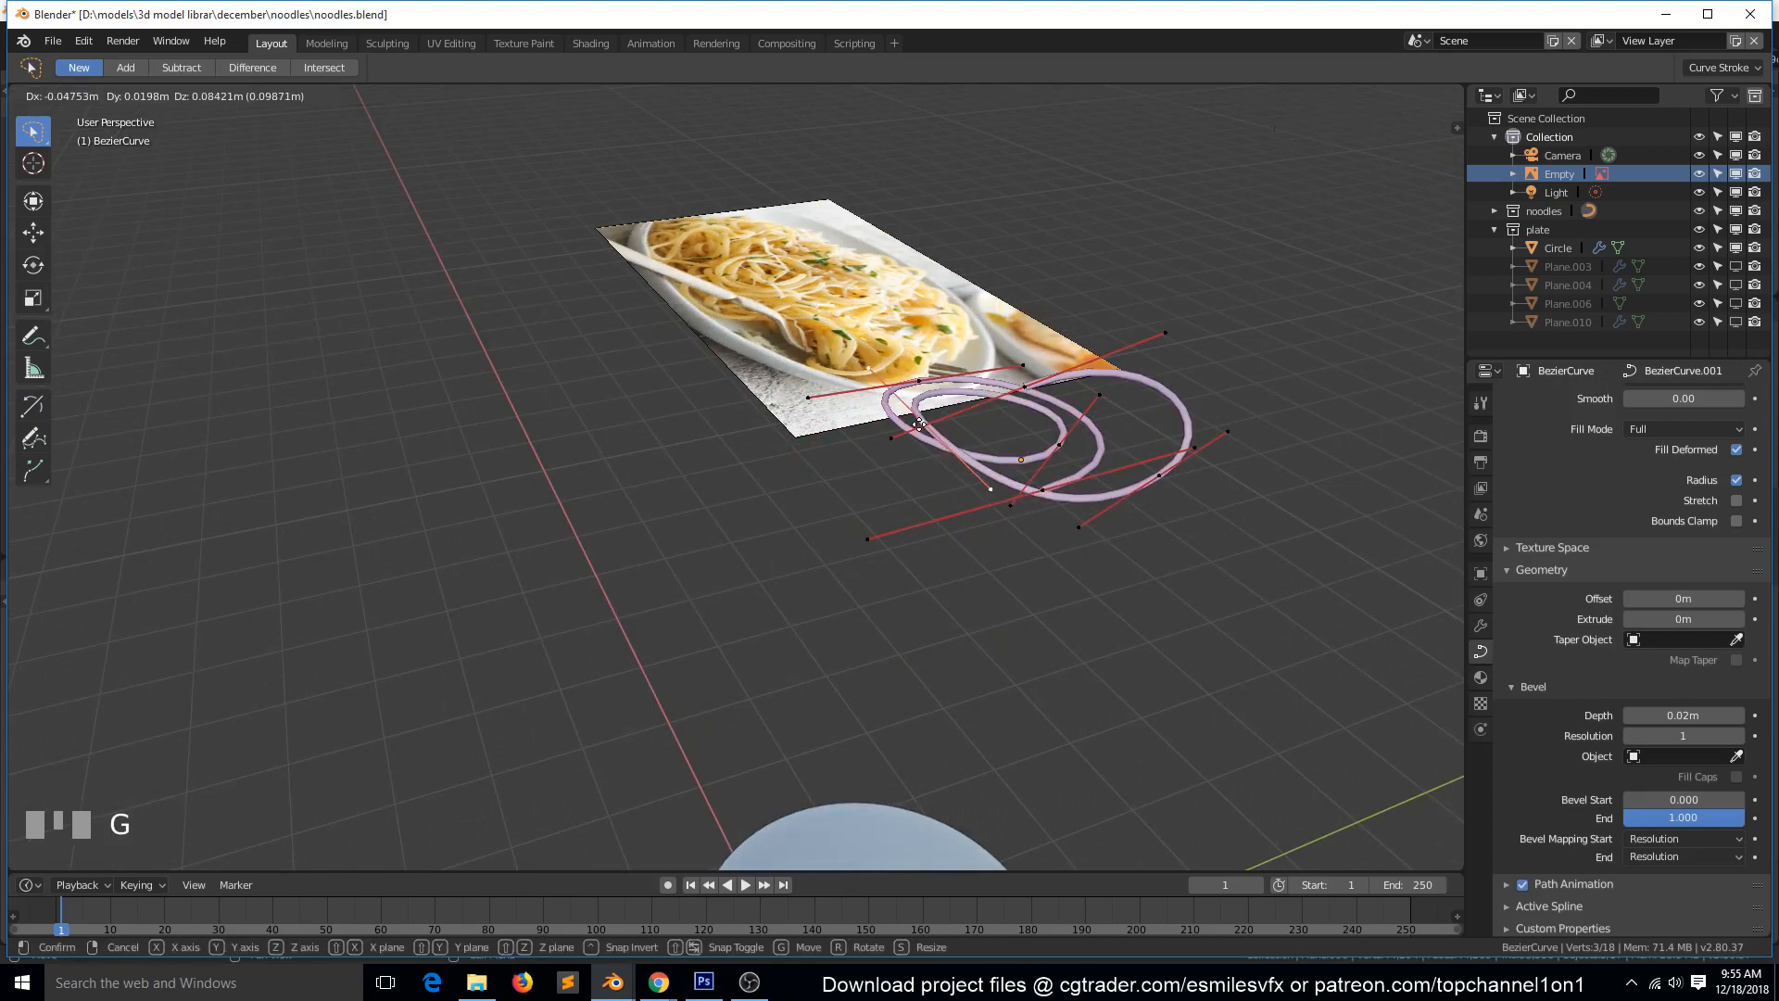
pyautogui.click(1044, 485)
pyautogui.click(1053, 487)
pyautogui.press('g')
pyautogui.click(1057, 472)
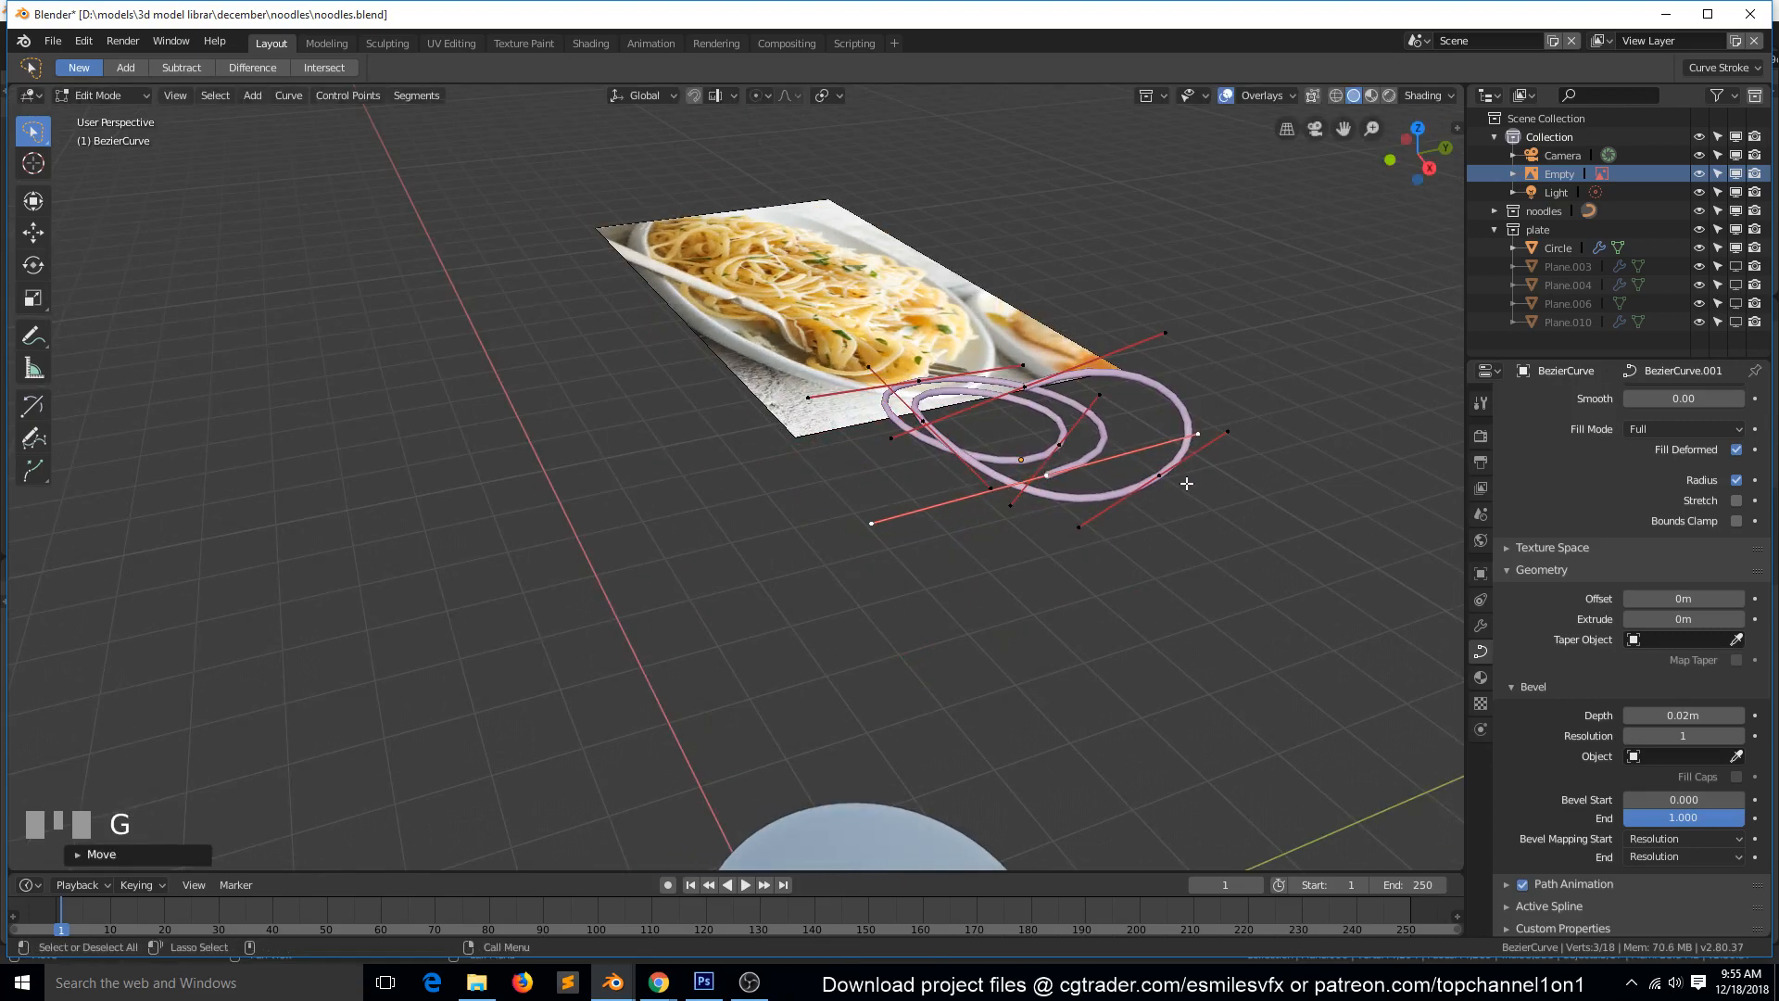
pyautogui.click(1173, 478)
pyautogui.press('g')
pyautogui.click(1110, 458)
# Move the noodle's raised end point over the middle of the coil and rotate it so the tip curls down, finishing curve editing.
pyautogui.click(1015, 389)
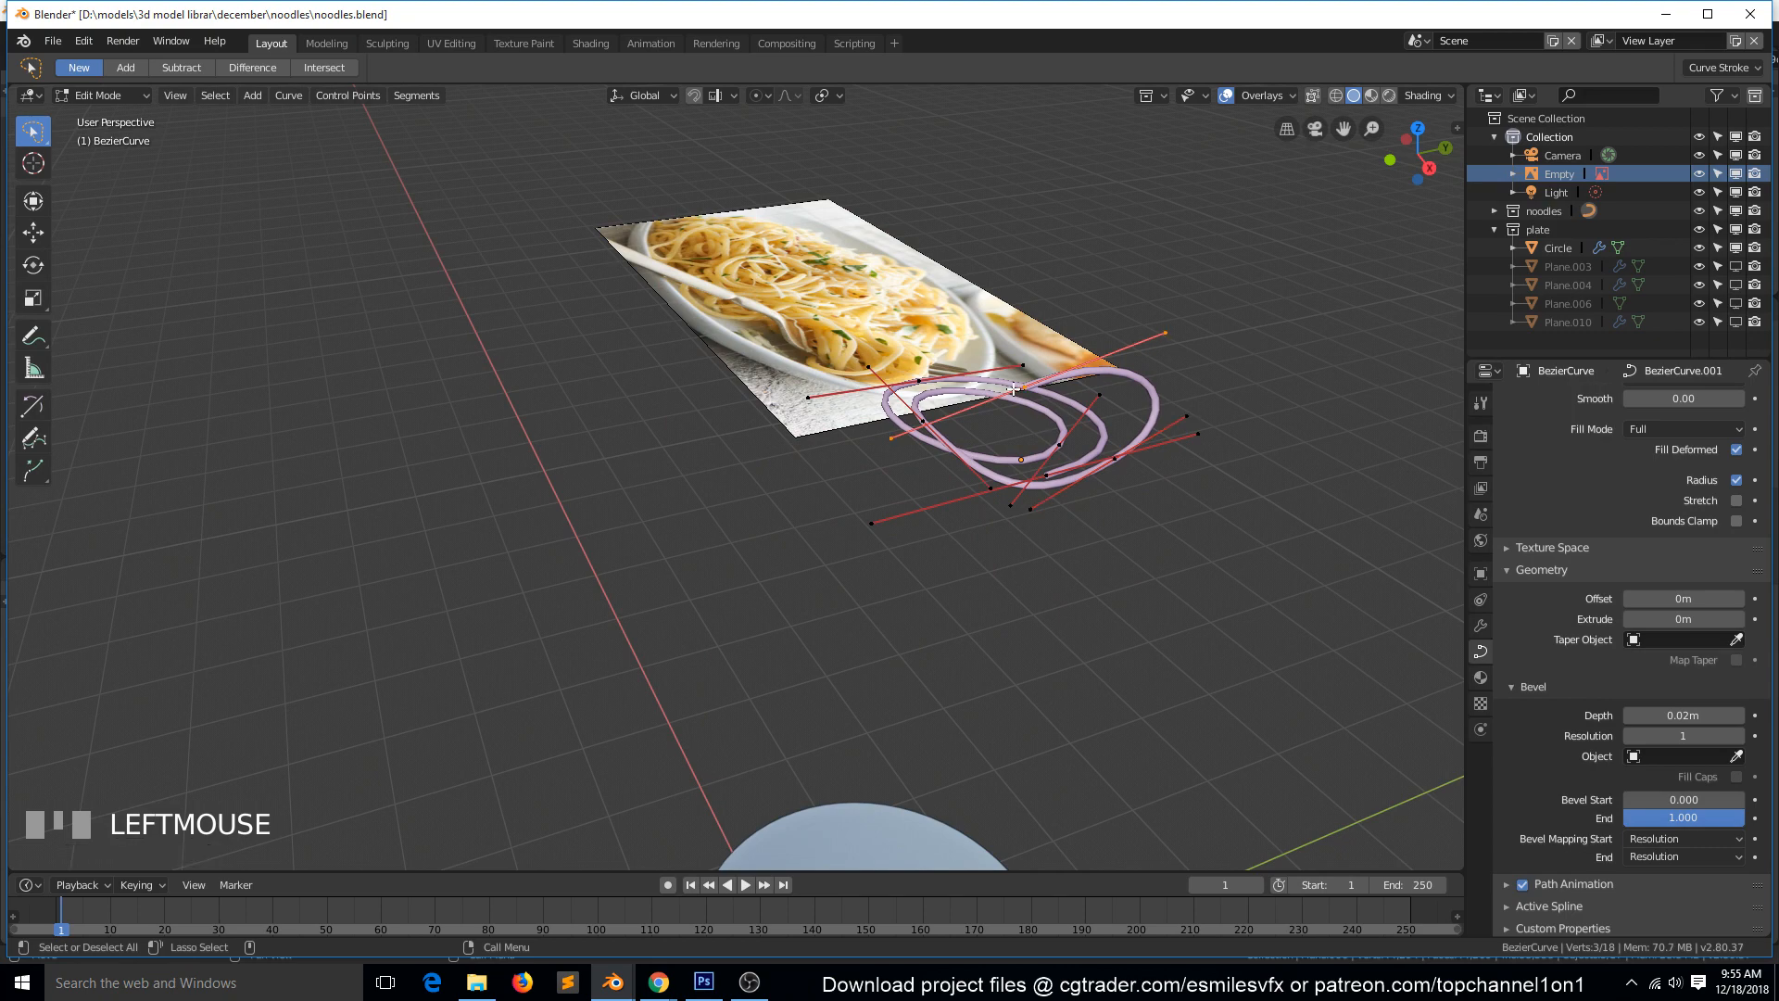
pyautogui.press('g')
pyautogui.click(1032, 414)
pyautogui.press('KP_7')
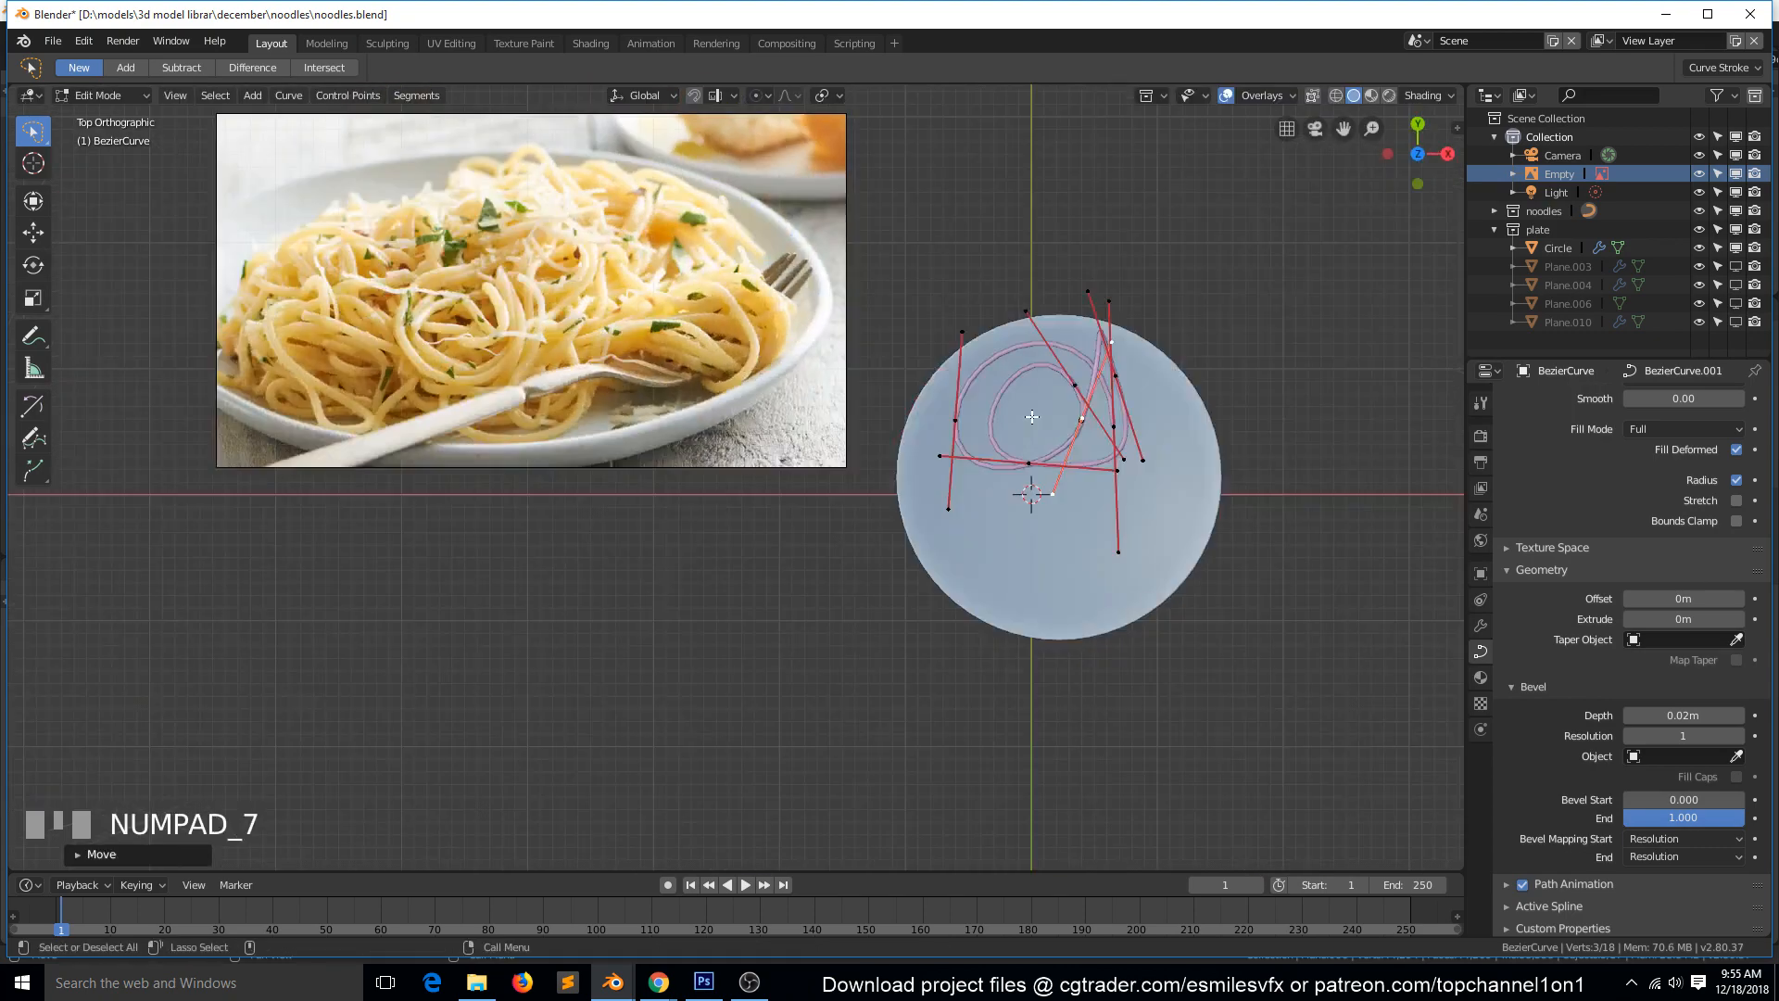
pyautogui.press('g')
pyautogui.click(1101, 362)
pyautogui.press('r')
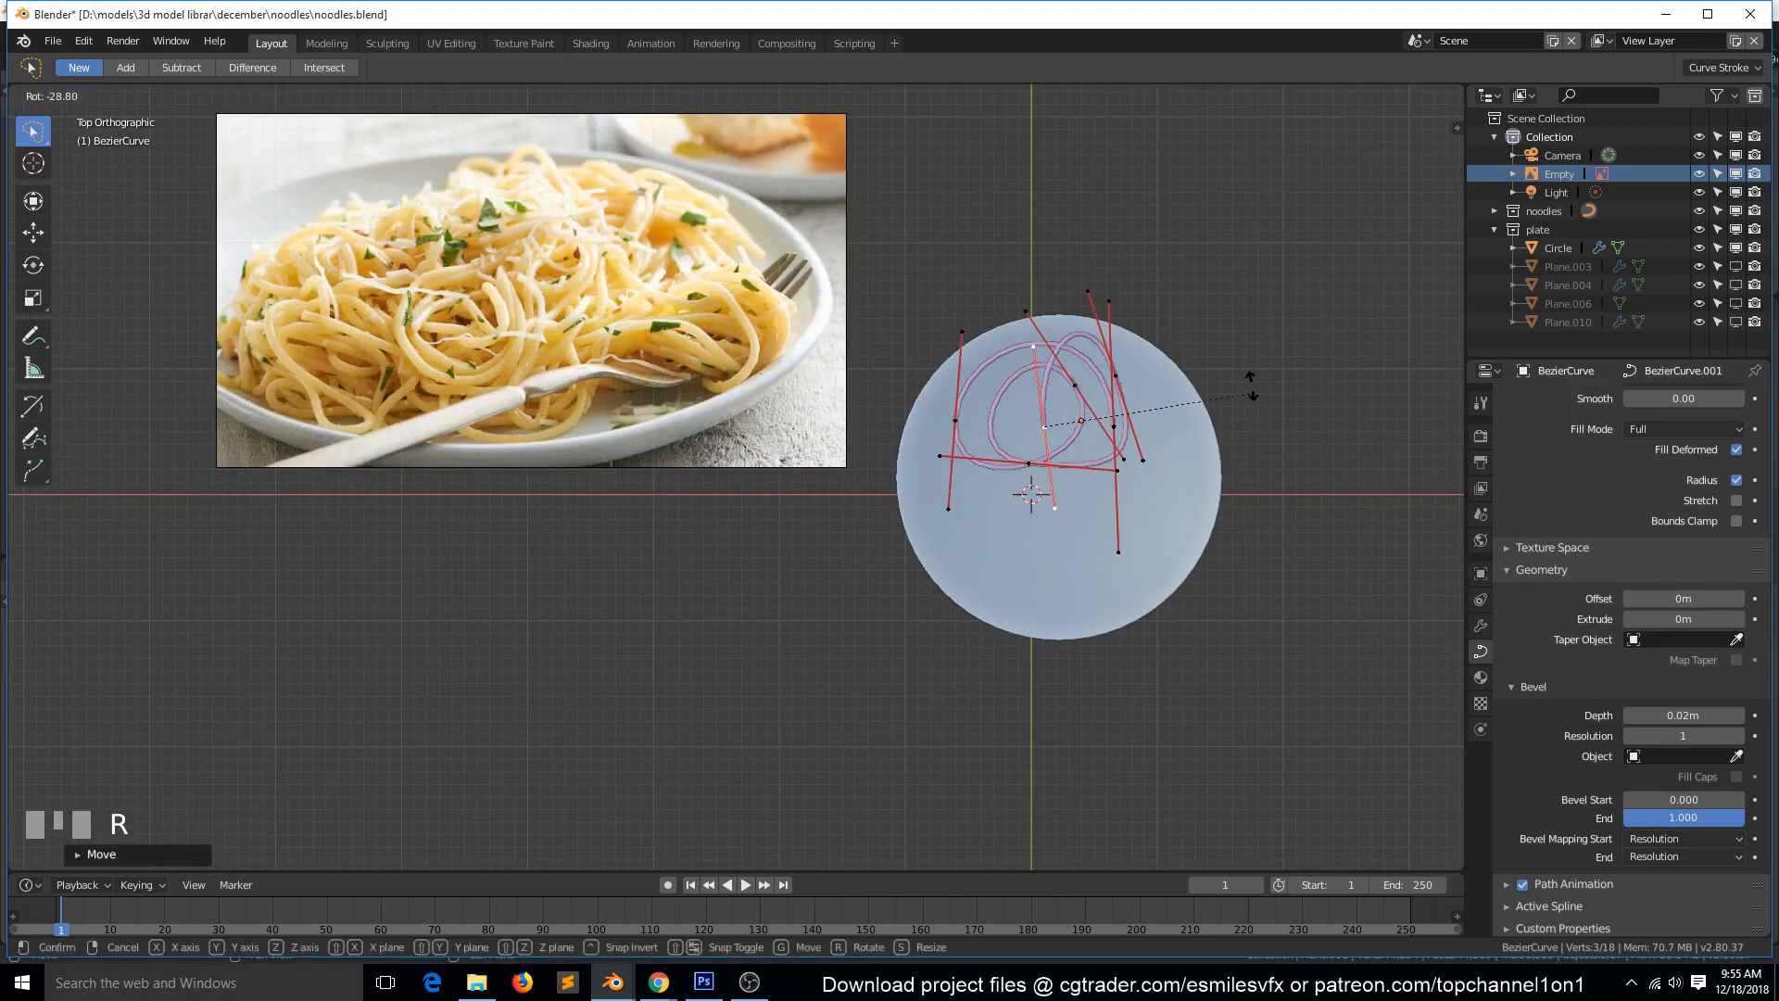
pyautogui.click(1228, 355)
pyautogui.press('Tab')
# Duplicate the coiled noodle, rotate the copy clockwise and move it so that it overlaps the original on the plate.
pyautogui.press('`')
pyautogui.moveTo(1051, 482); pyautogui.dragTo(952, 403, button='middle')
pyautogui.press('KP_7')
pyautogui.scroll(1, 1025, 404)
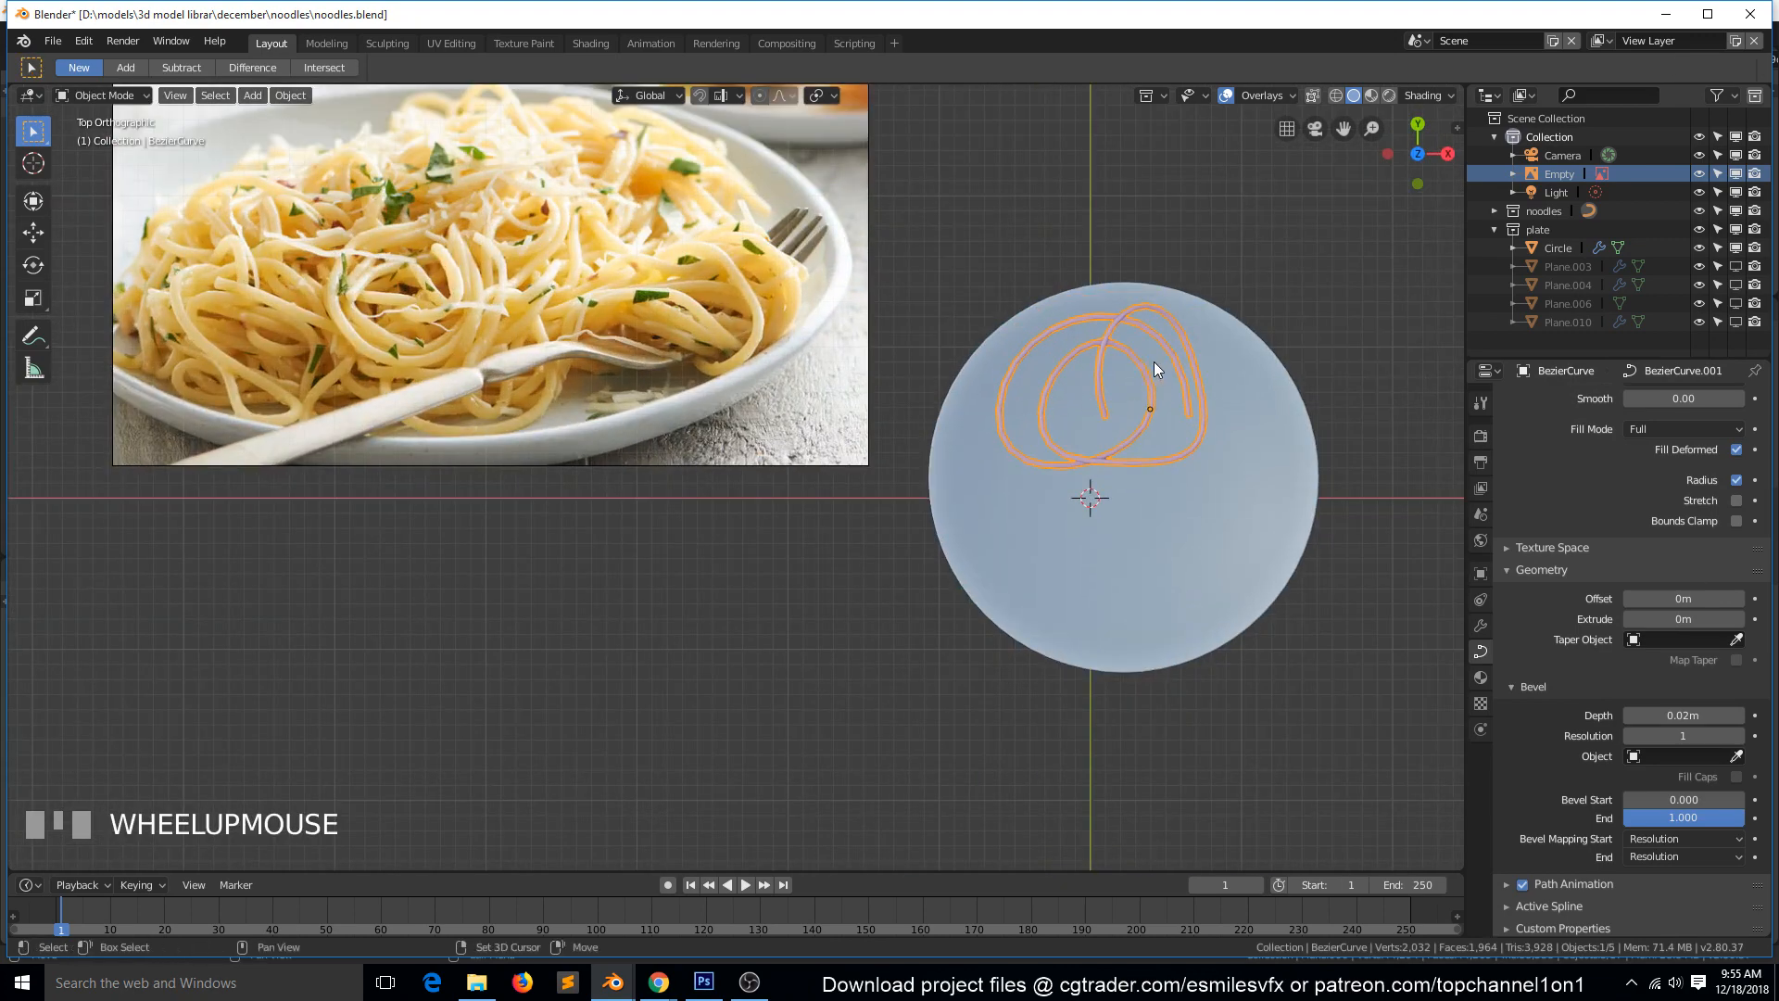
pyautogui.hotkey('shift', 'd')
pyautogui.click(1275, 397)
pyautogui.press('r')
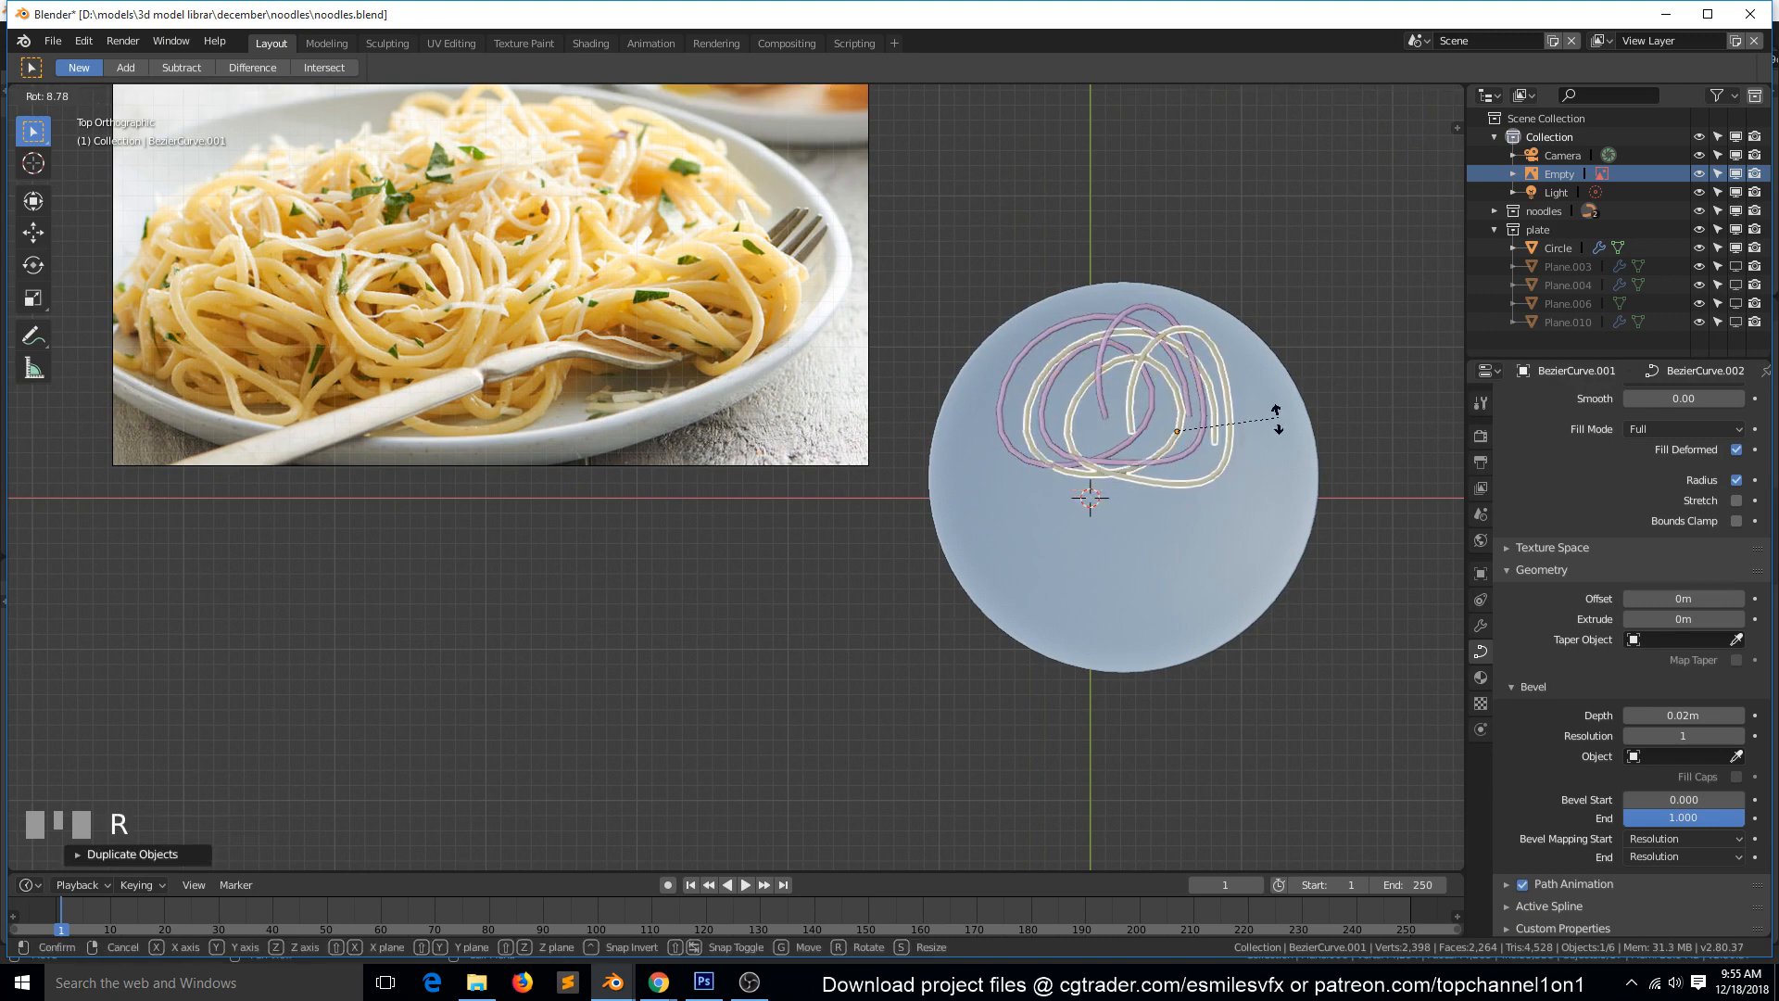
pyautogui.click(1260, 460)
pyautogui.press('g')
pyautogui.click(1239, 401)
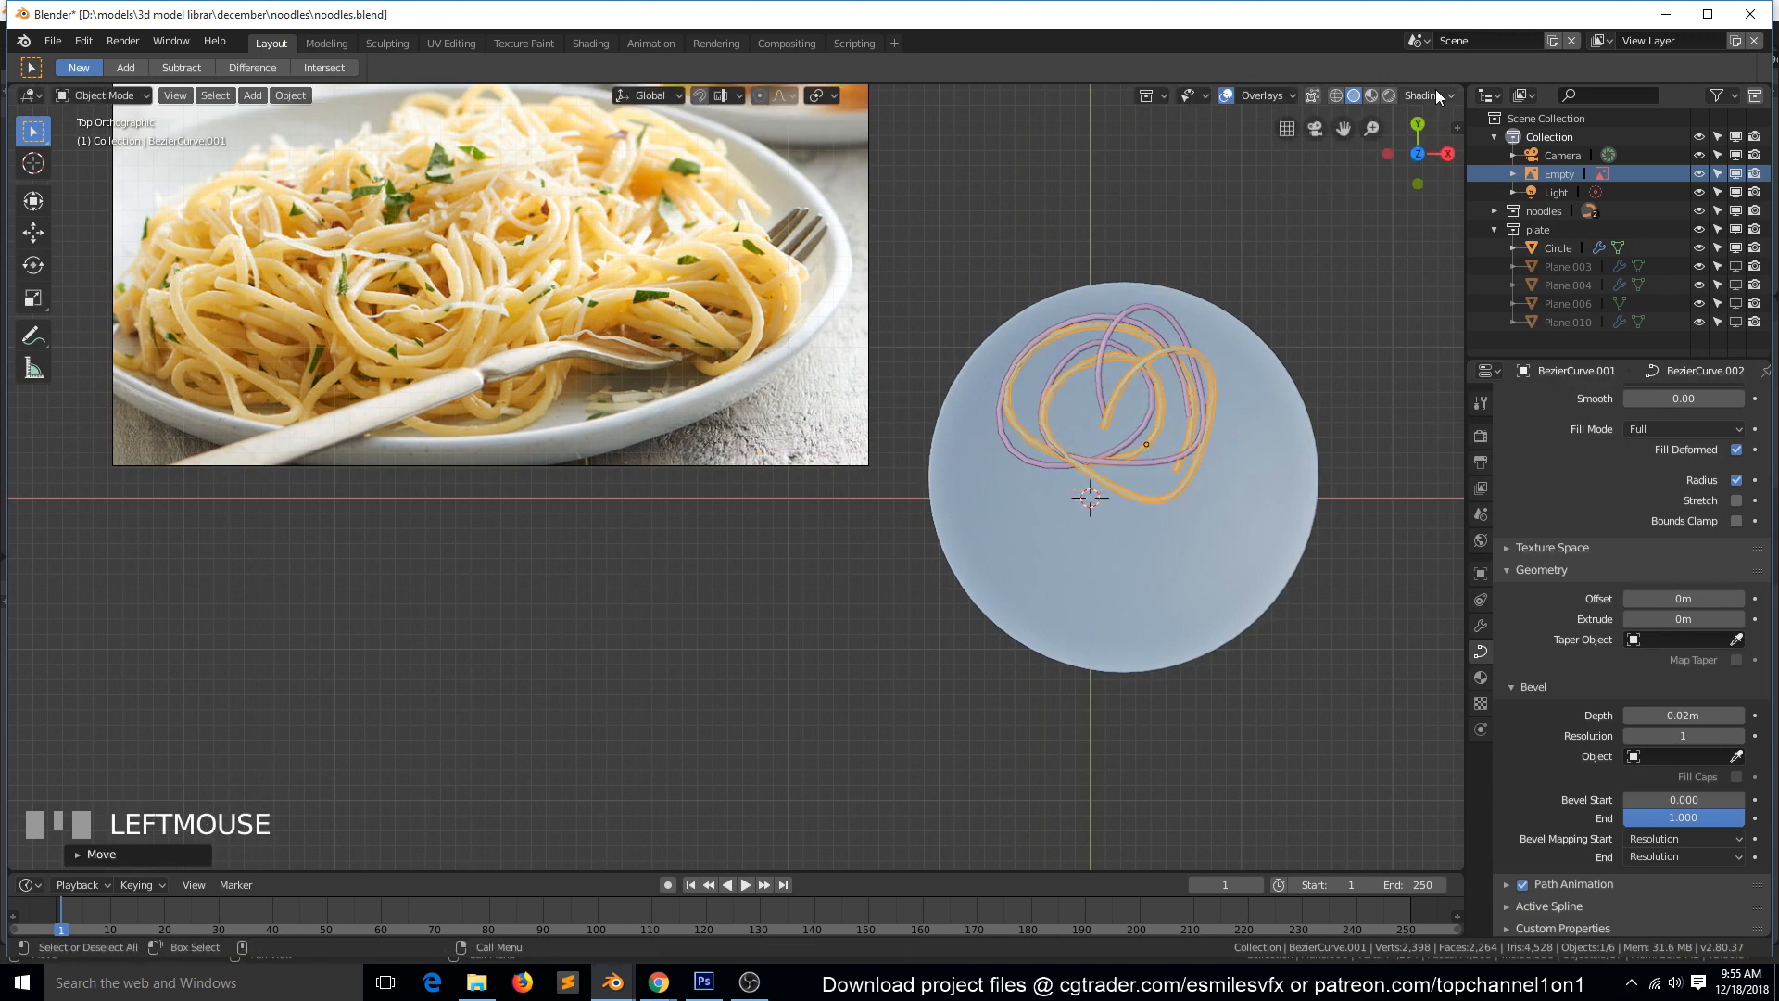
# Compare the Single and Random viewport shading colours on the two overlapping noodles, ending on Random.
pyautogui.click(1427, 96)
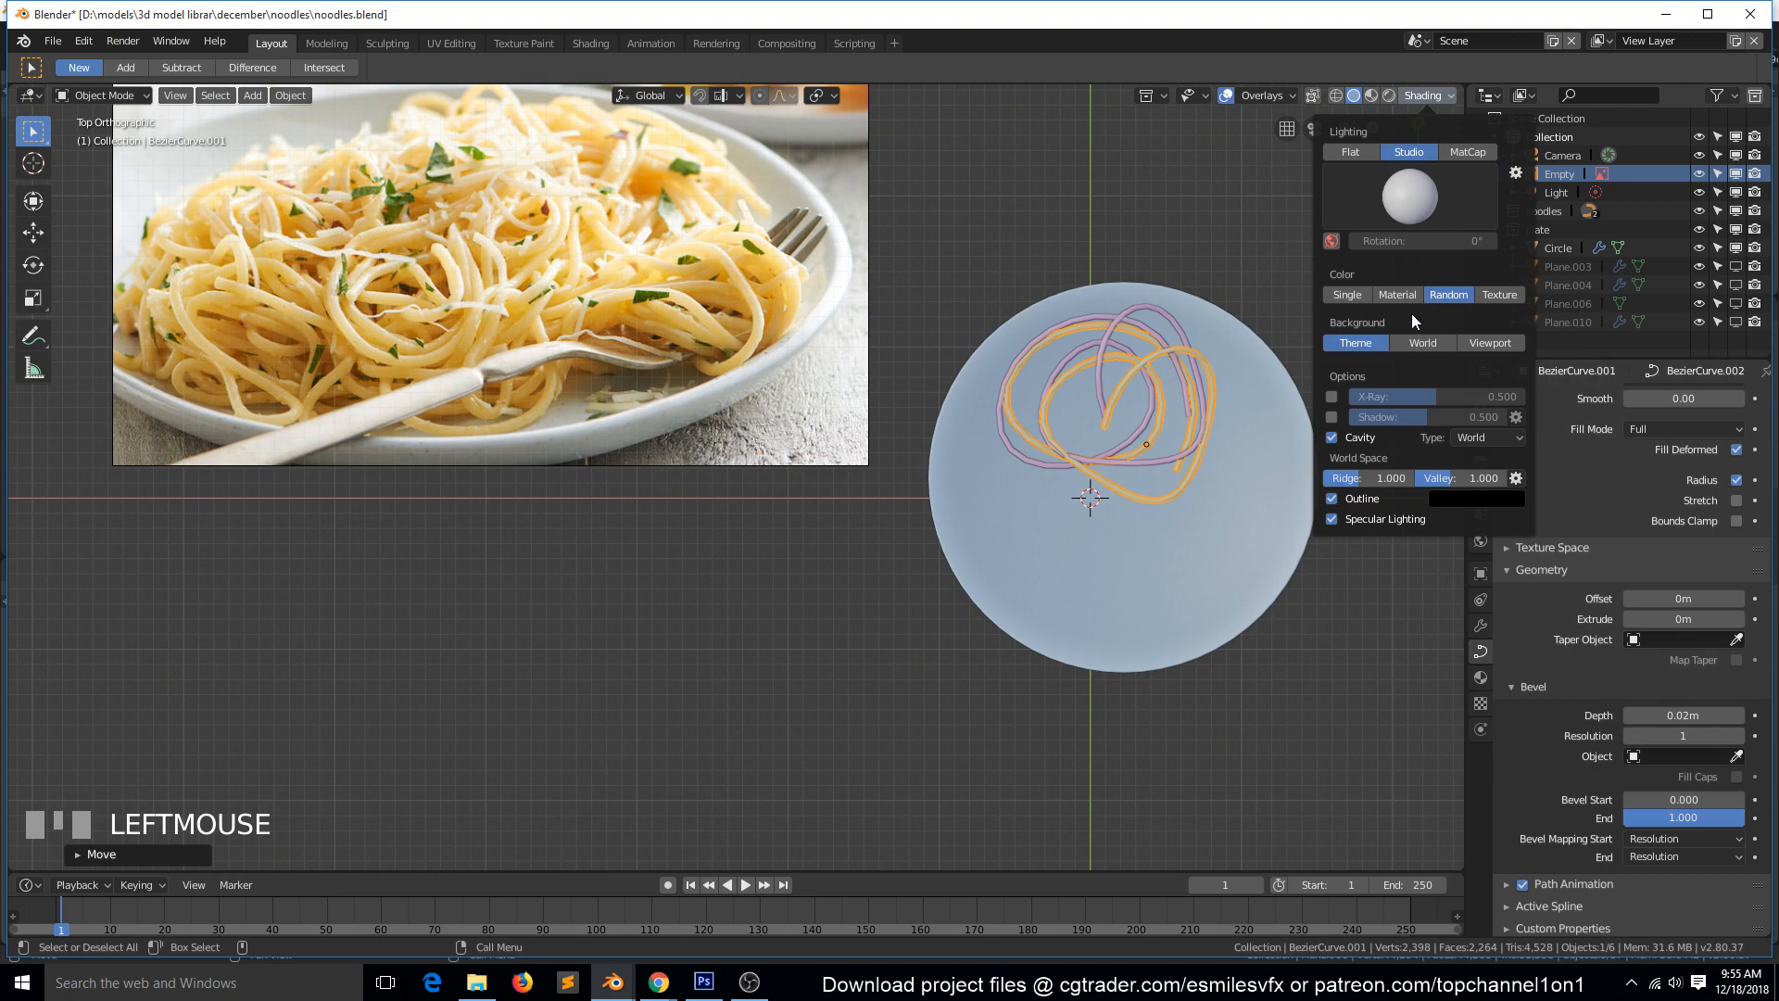
pyautogui.press('`')
pyautogui.scroll(-3, 1139, 417)
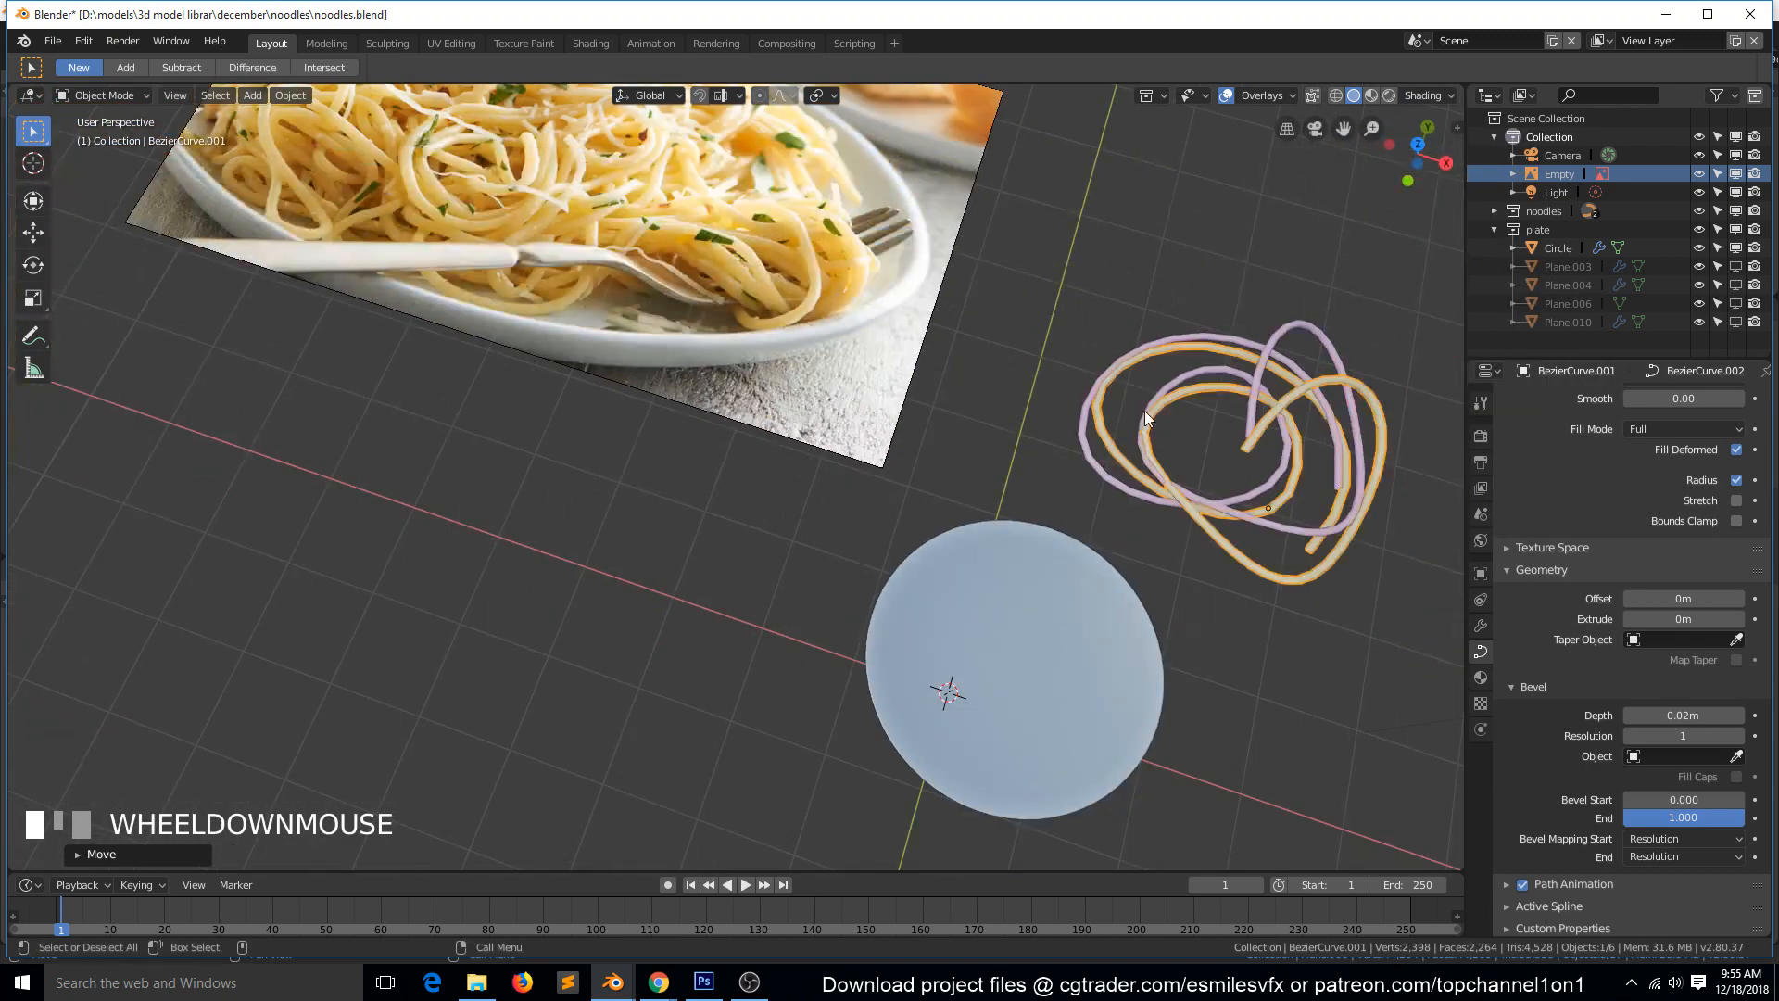
pyautogui.press('KP_Decimal')
pyautogui.scroll(4, 931, 419)
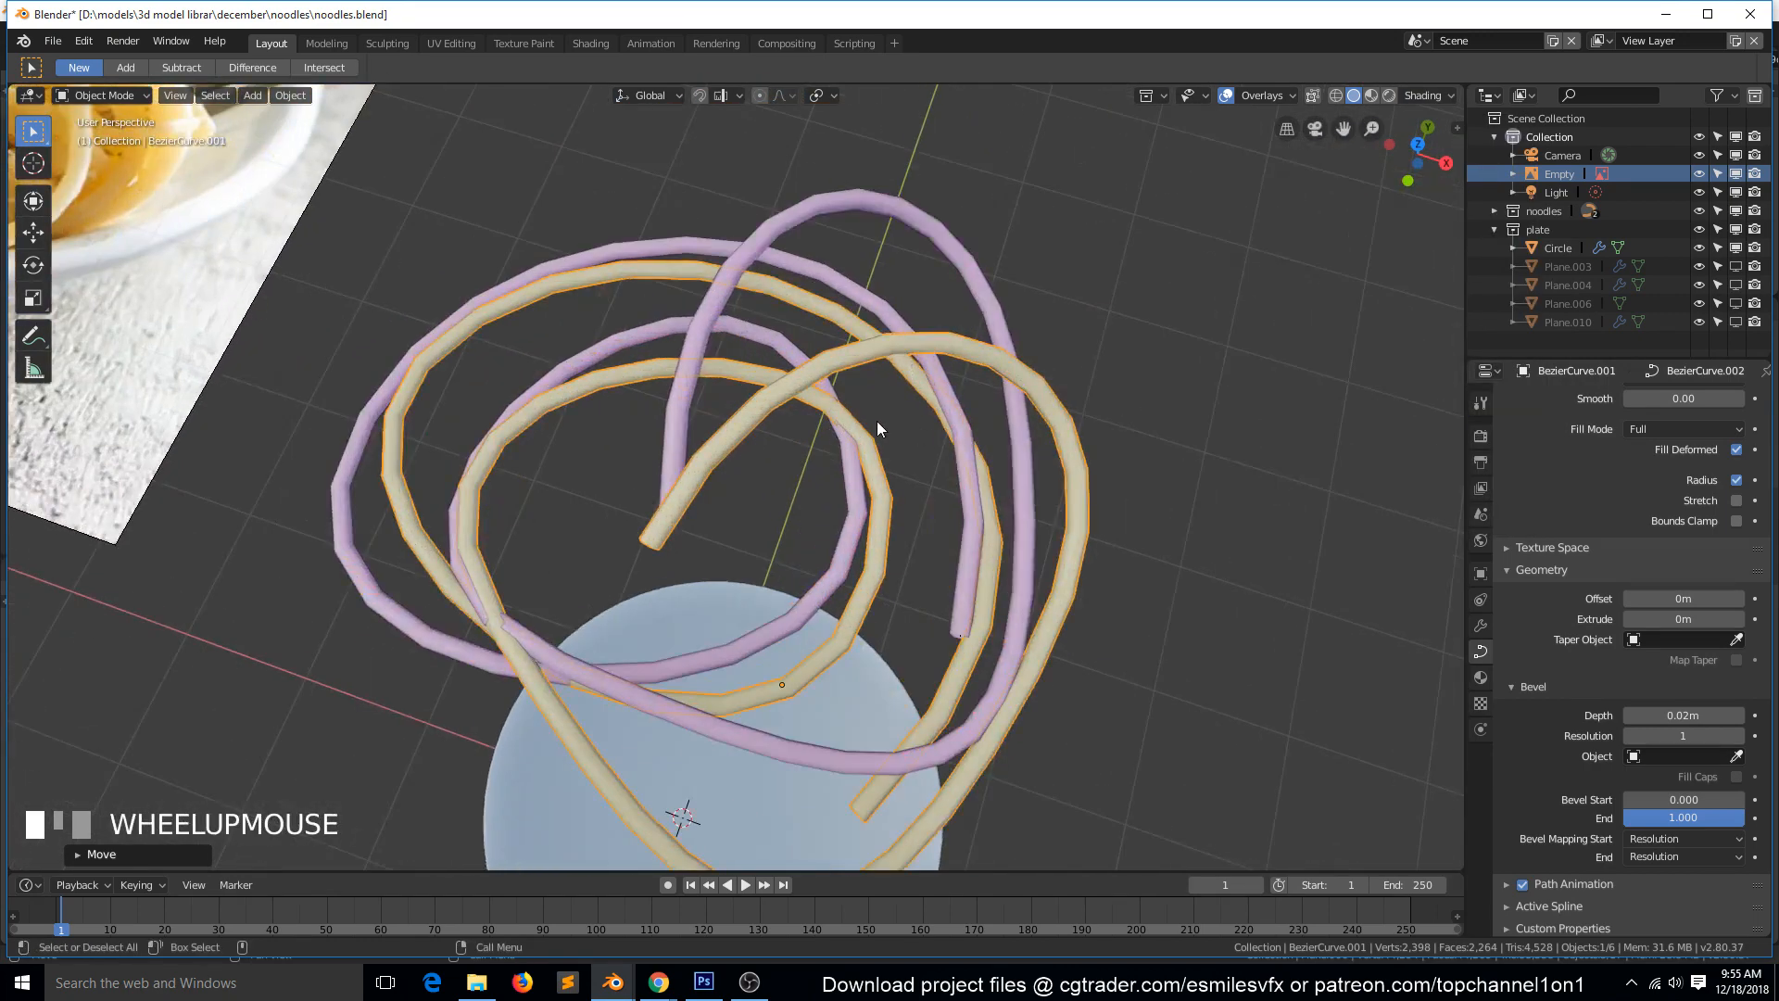
pyautogui.scroll(-1, 806, 426)
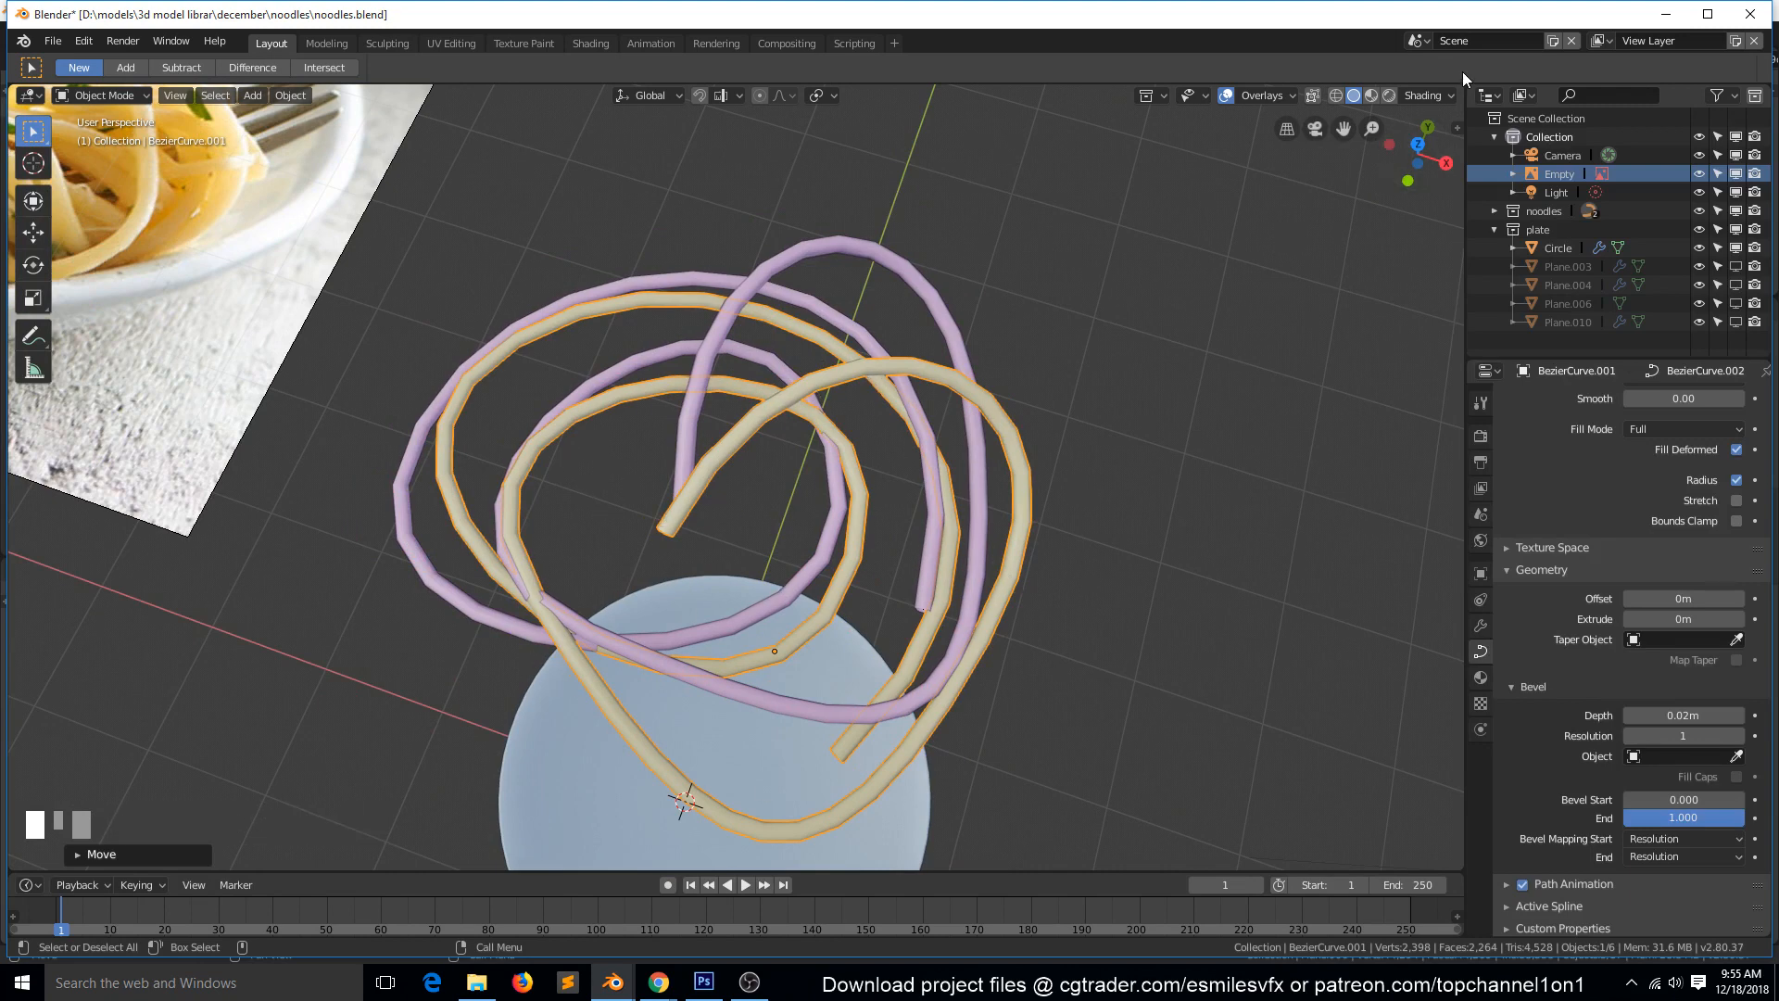
pyautogui.click(1424, 96)
pyautogui.click(1353, 292)
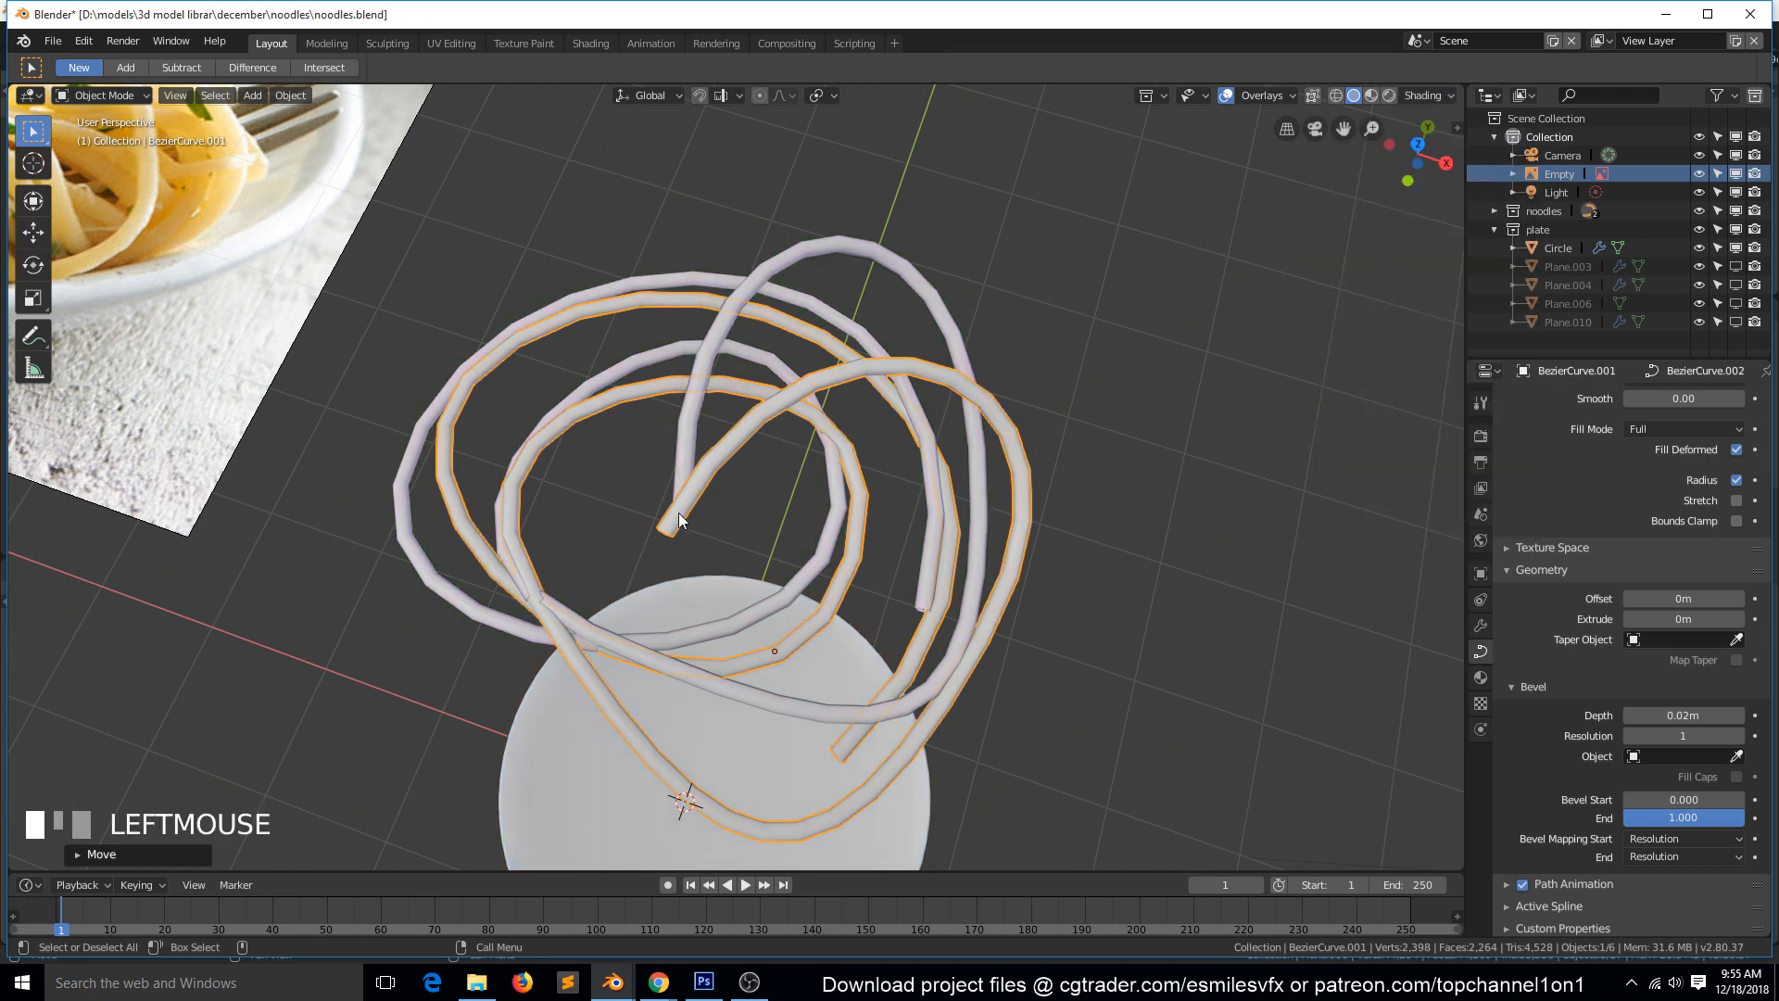
pyautogui.click(1425, 93)
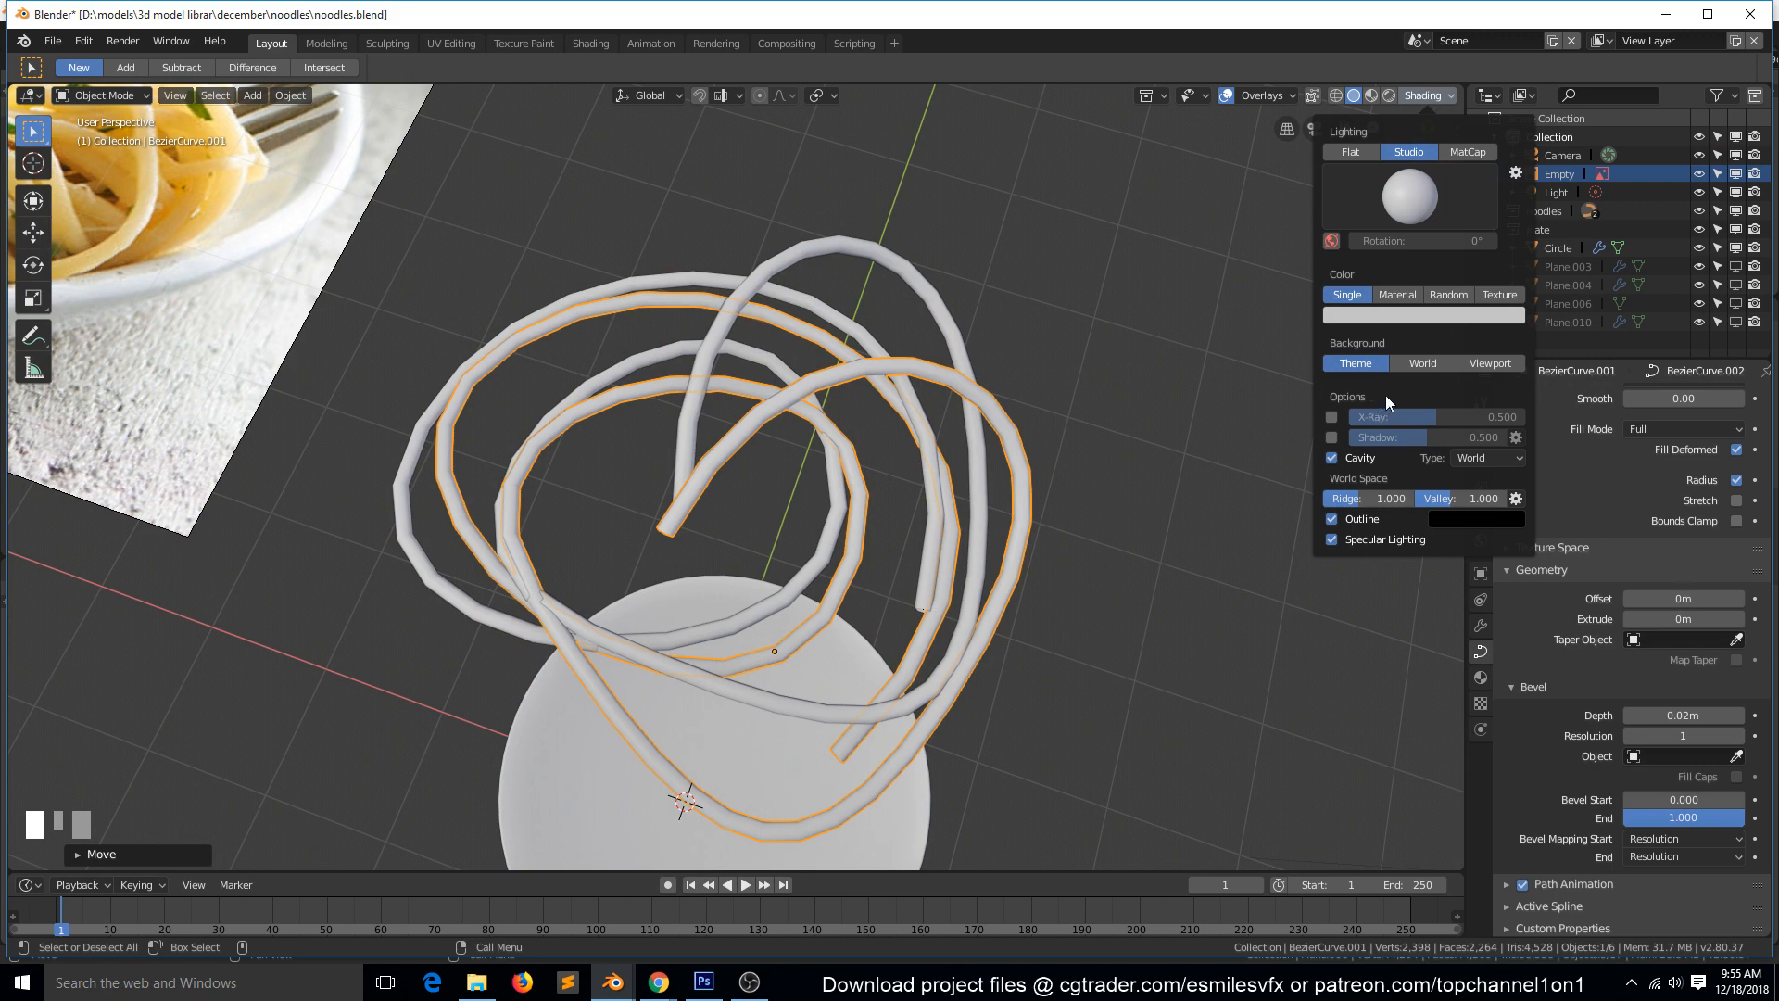
pyautogui.click(1431, 295)
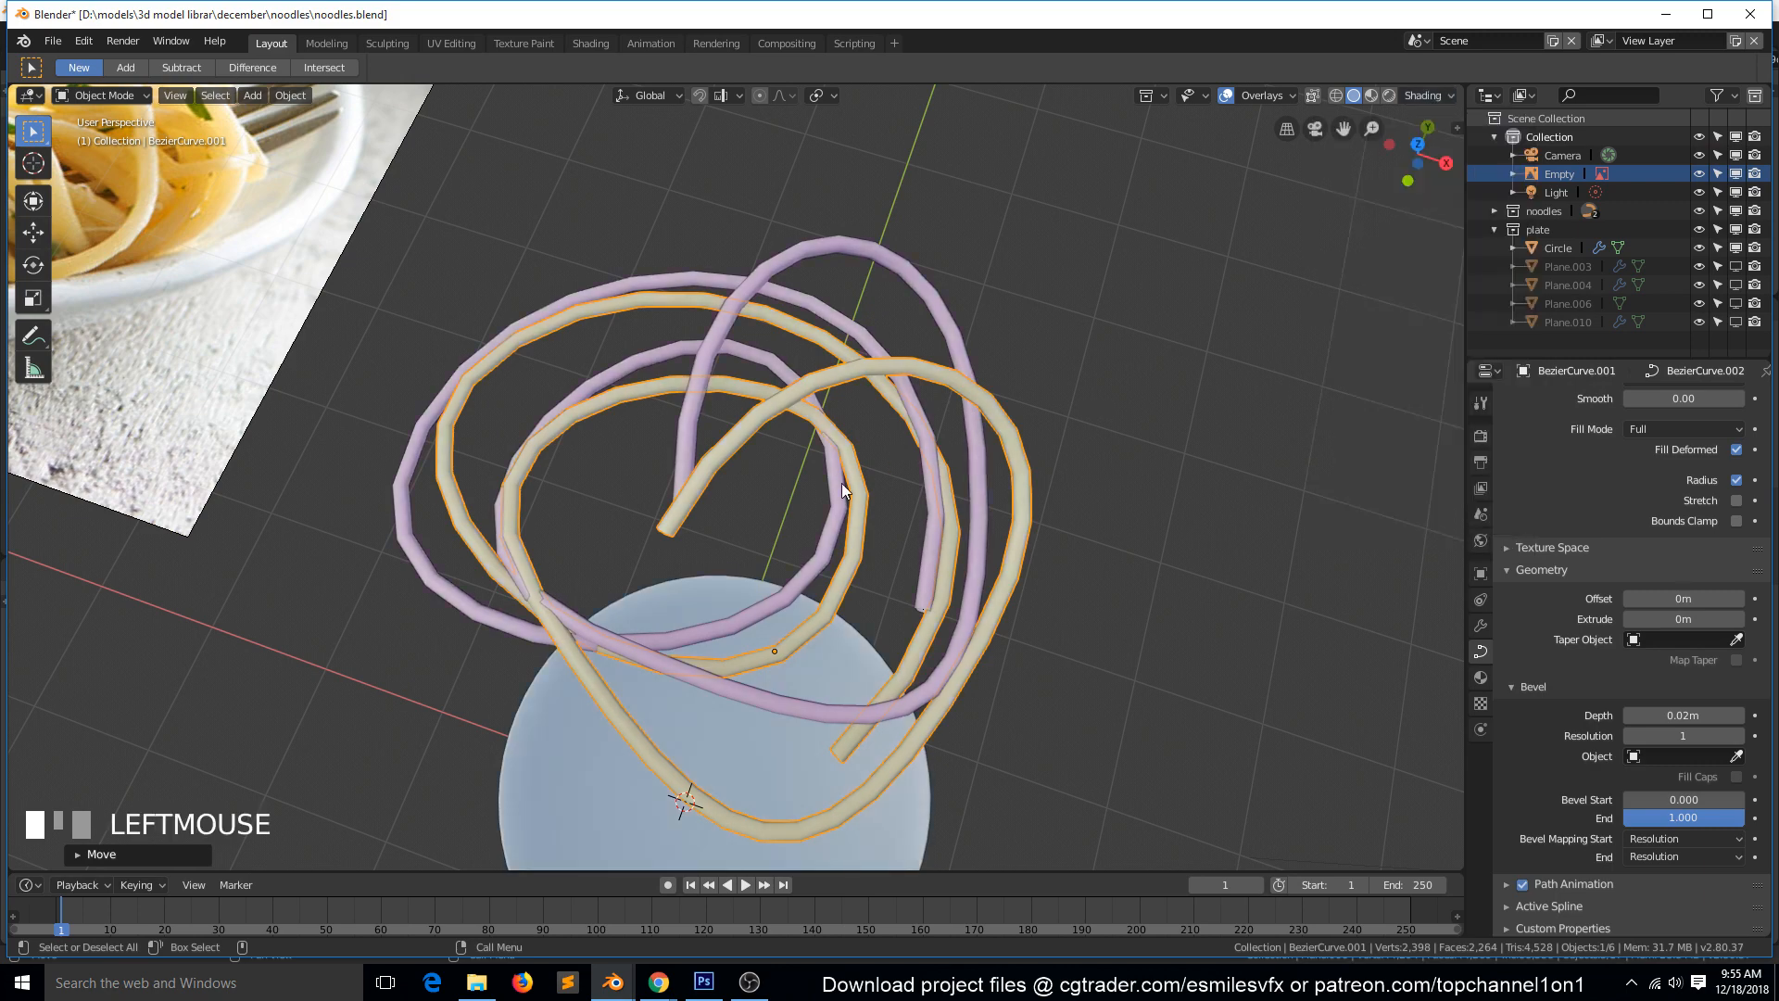
# Edit the duplicate noodle by moving its lower-left inner control point inward, shortening its handles and rotating it to a near-vertical direction.
pyautogui.press('KP_7')
pyautogui.press('Tab')
pyautogui.click(582, 649)
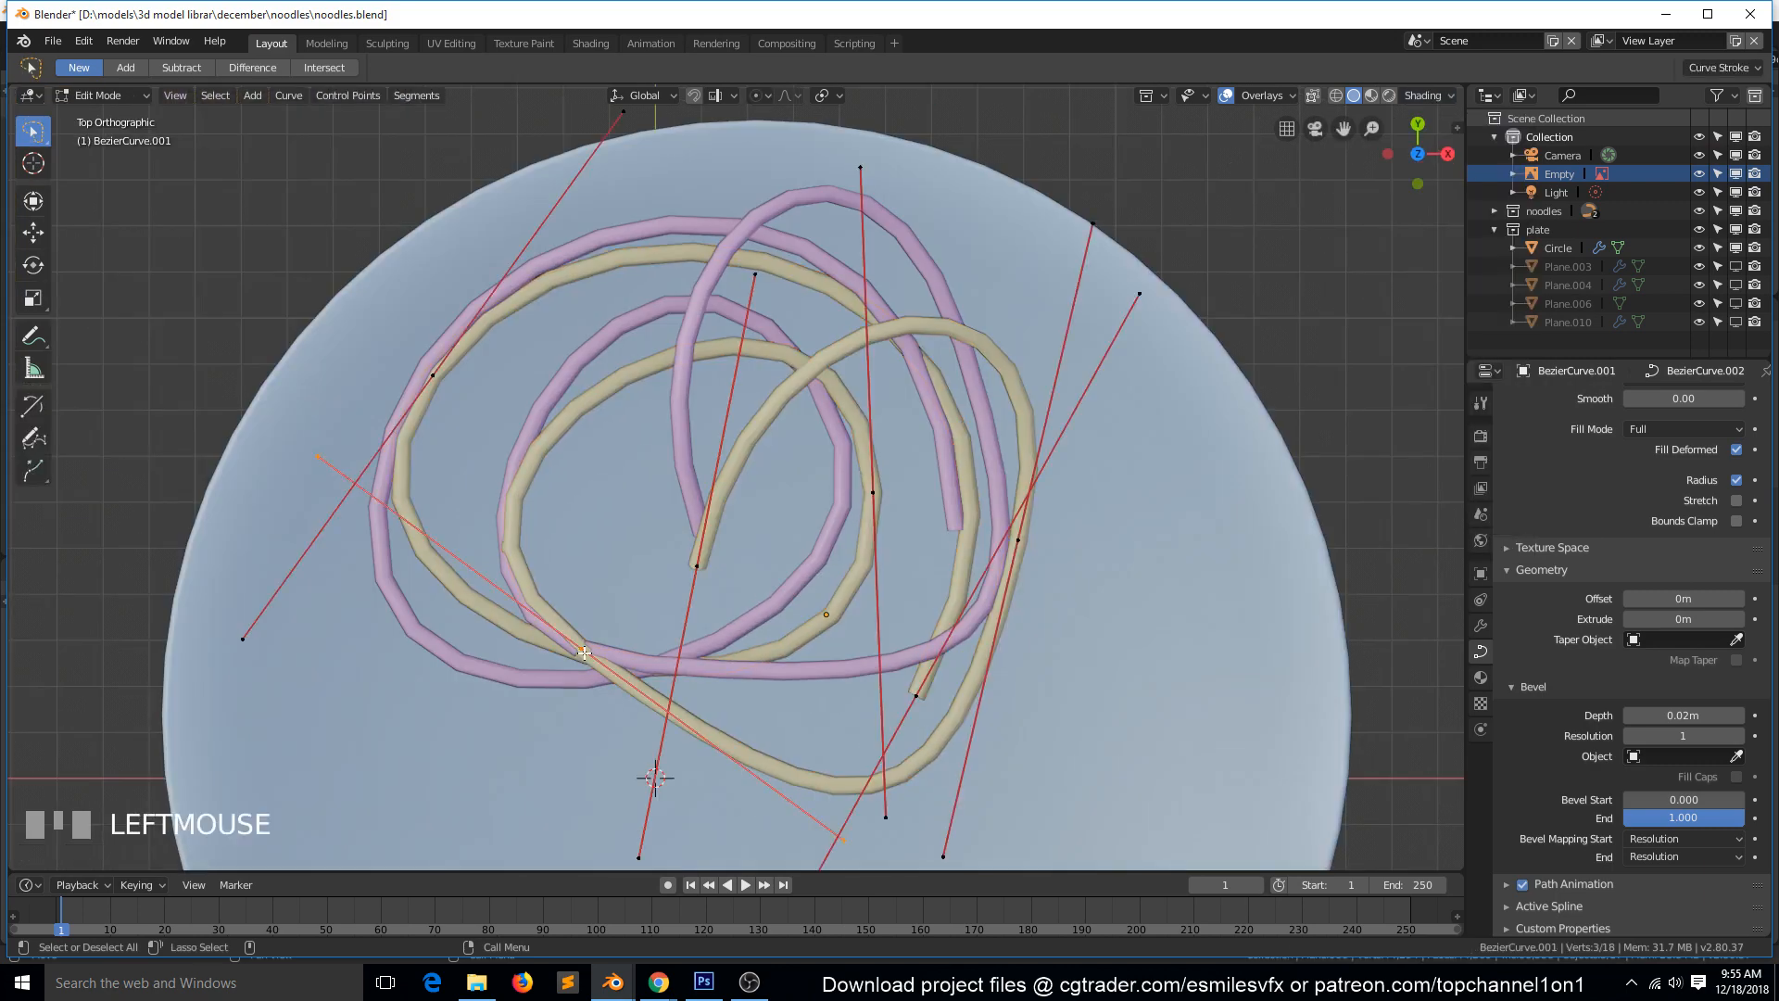
pyautogui.press('g')
pyautogui.click(732, 649)
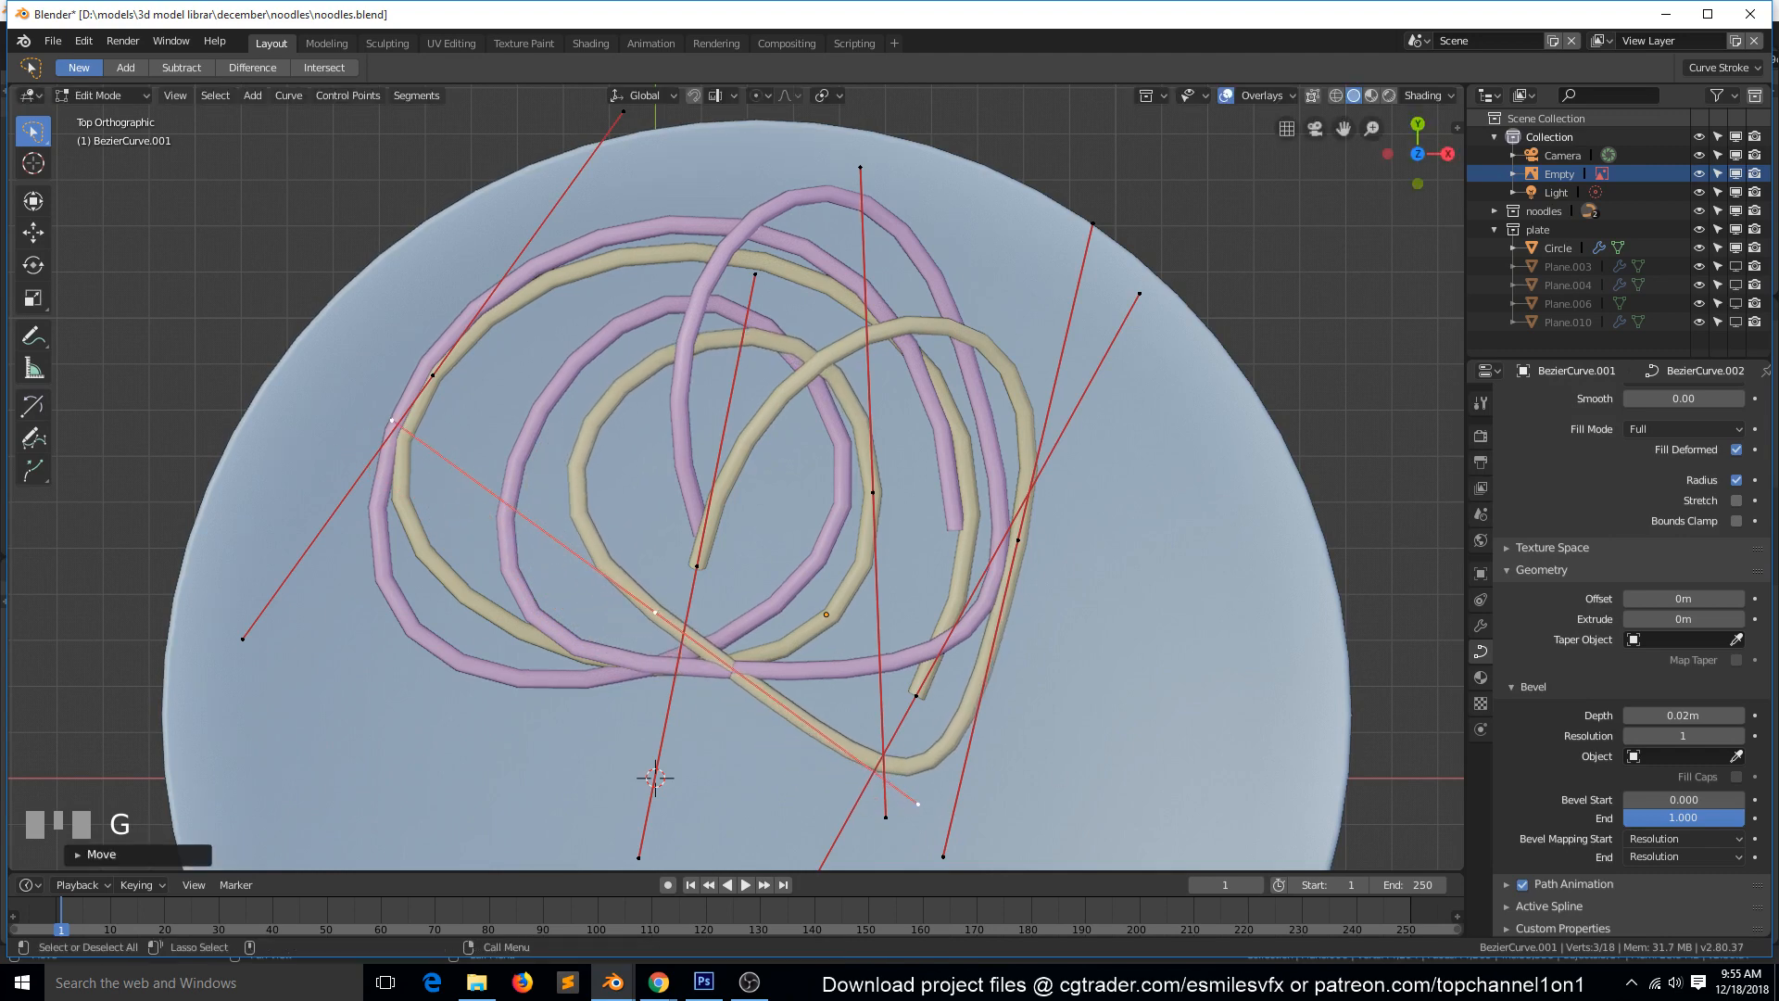
pyautogui.press('r')
pyautogui.click(839, 693)
pyautogui.press('s')
pyautogui.click(872, 683)
pyautogui.press('r')
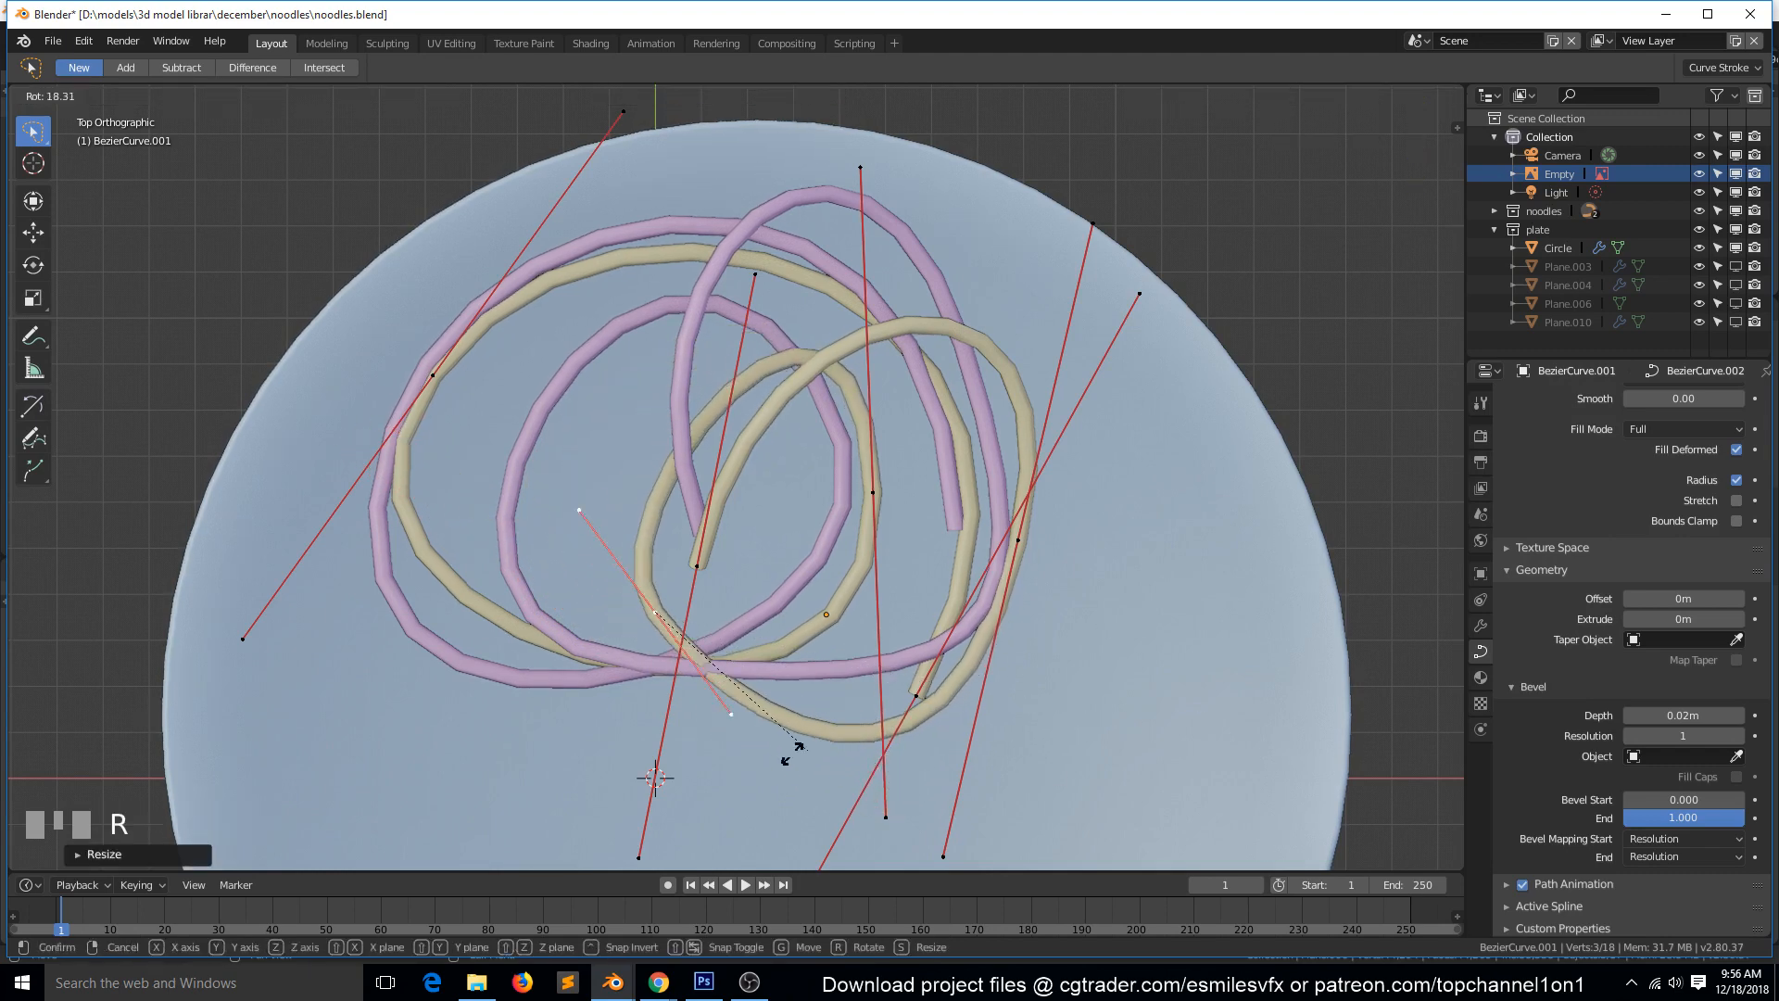
pyautogui.click(667, 758)
# Rotate the duplicate noodle's right control point counterclockwise to reshape the outer bend, and finish curve editing.
pyautogui.click(1013, 532)
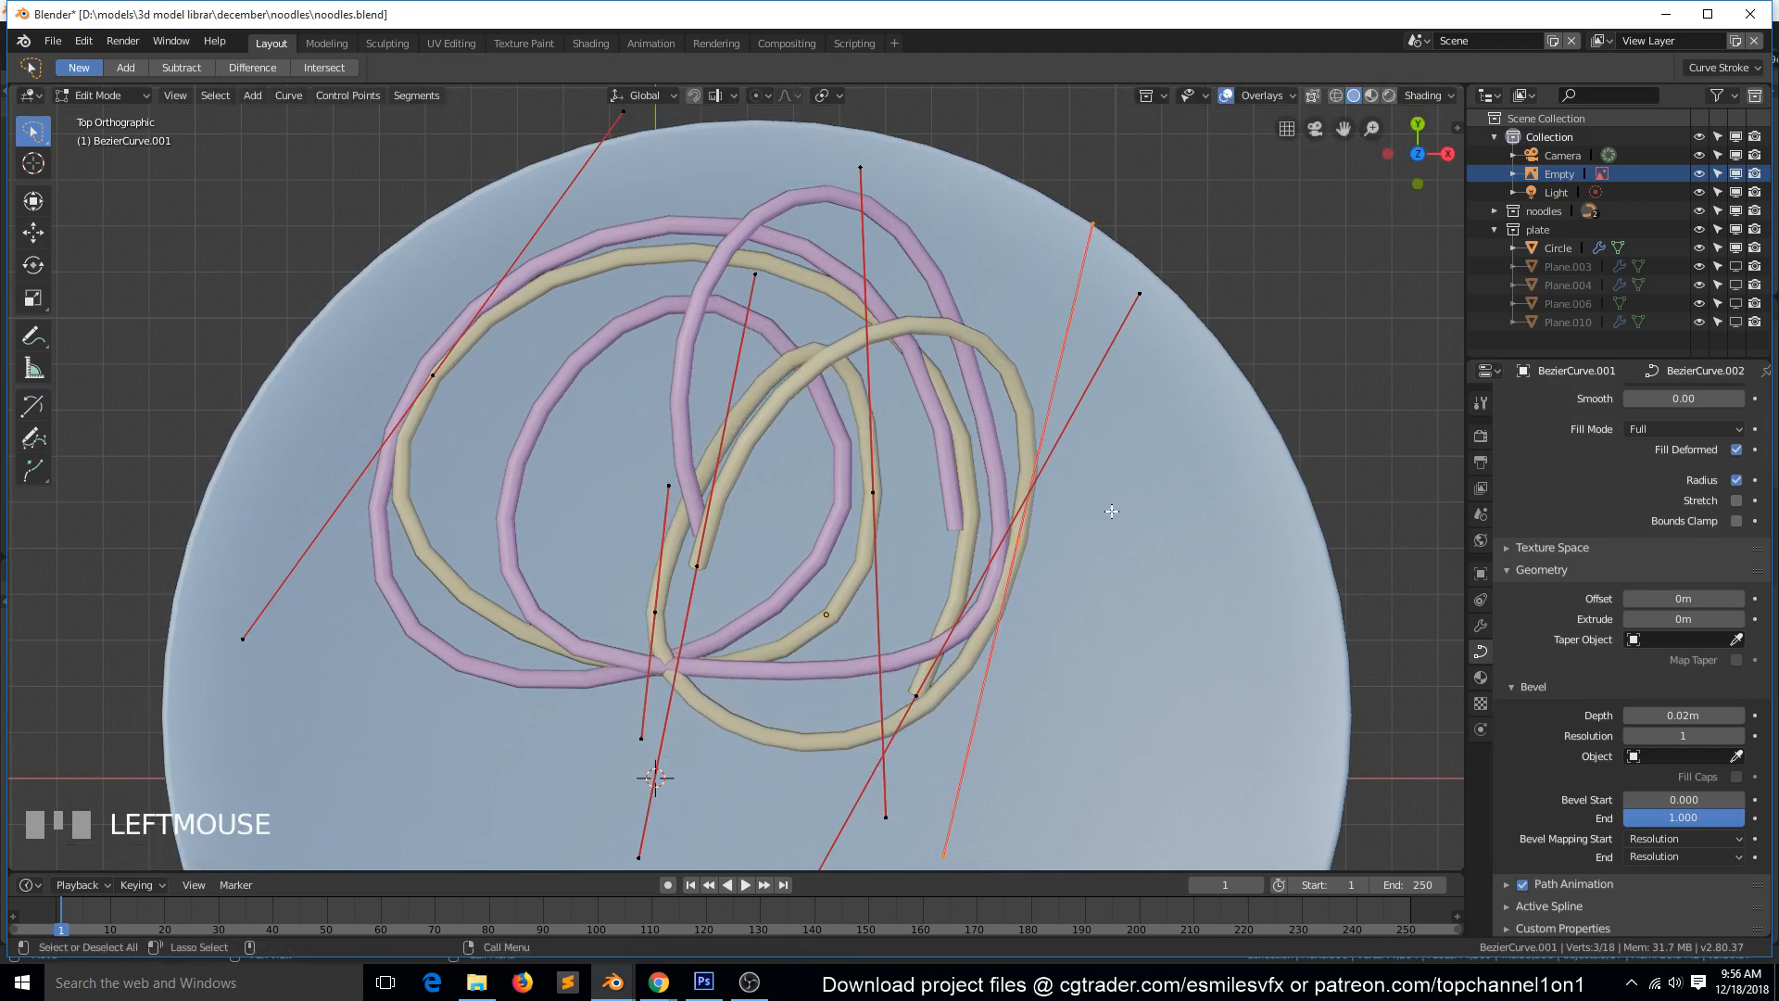
pyautogui.press('r')
pyautogui.click(1151, 556)
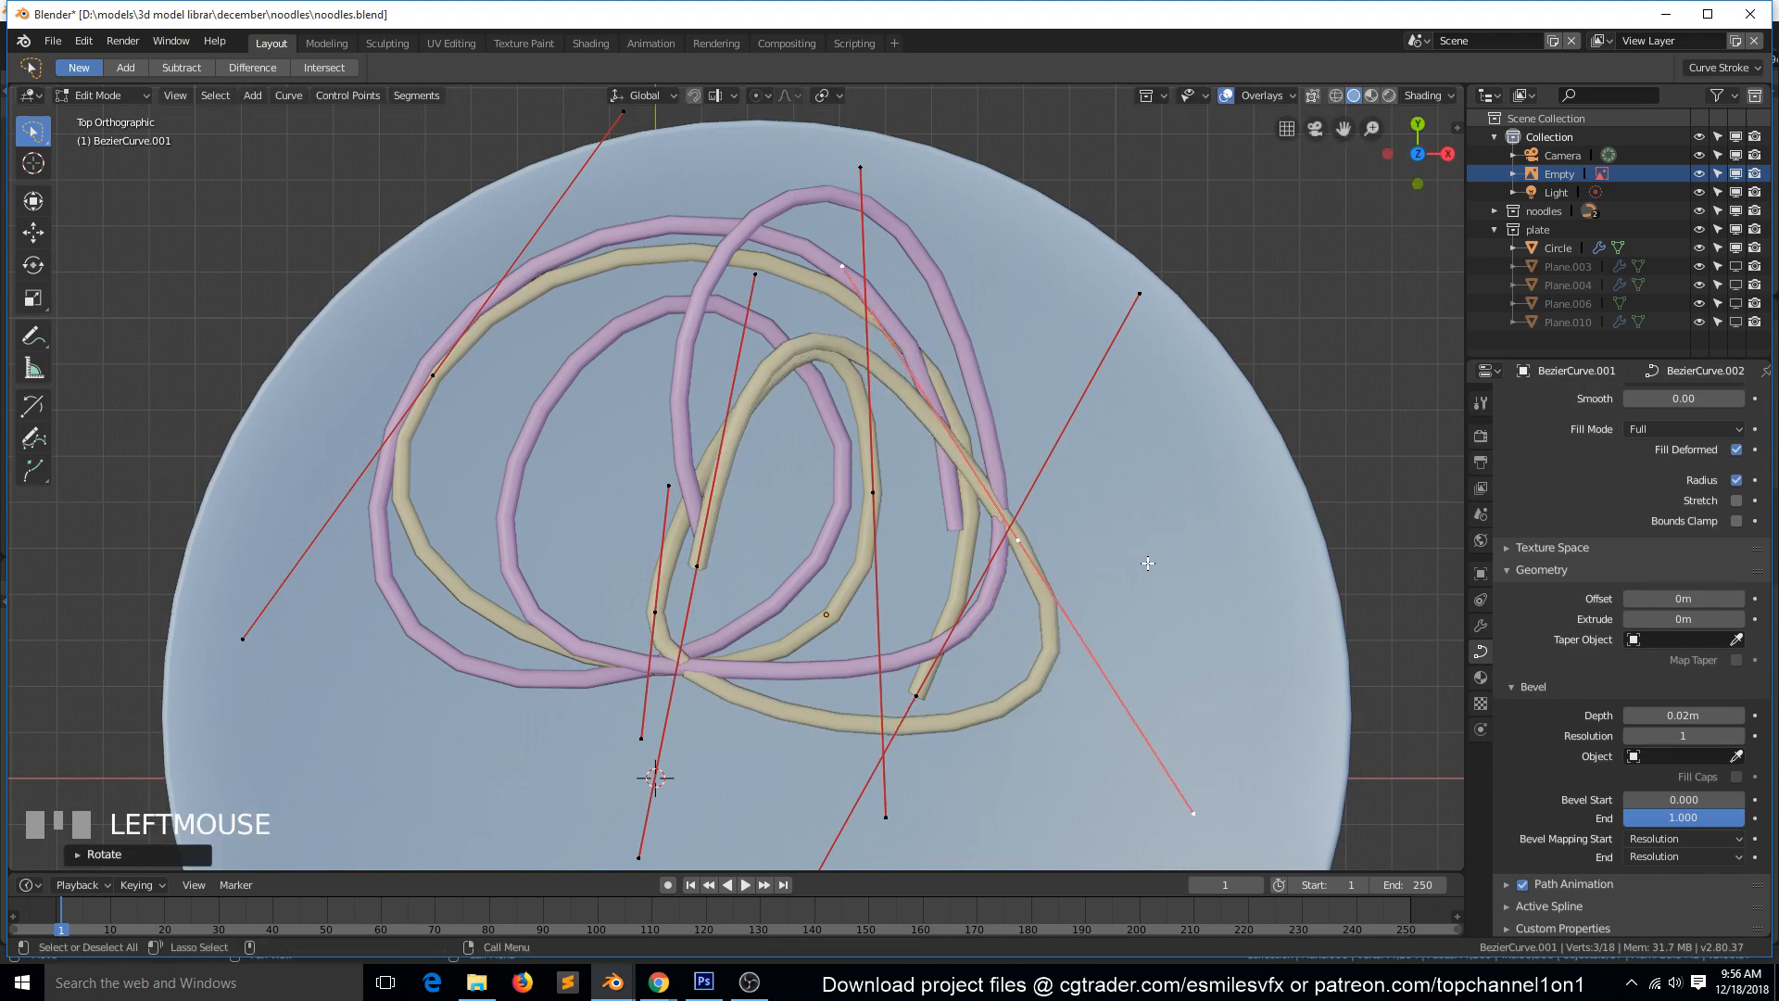
pyautogui.press('Tab')
# Mirror the duplicate noodle along the global Z axis and raise it to interlace with the original coil.
pyautogui.press('`')
pyautogui.moveTo(1071, 530); pyautogui.dragTo(1045, 440, button='middle')
pyautogui.hotkey('ctrl', 'm')
pyautogui.press('z')
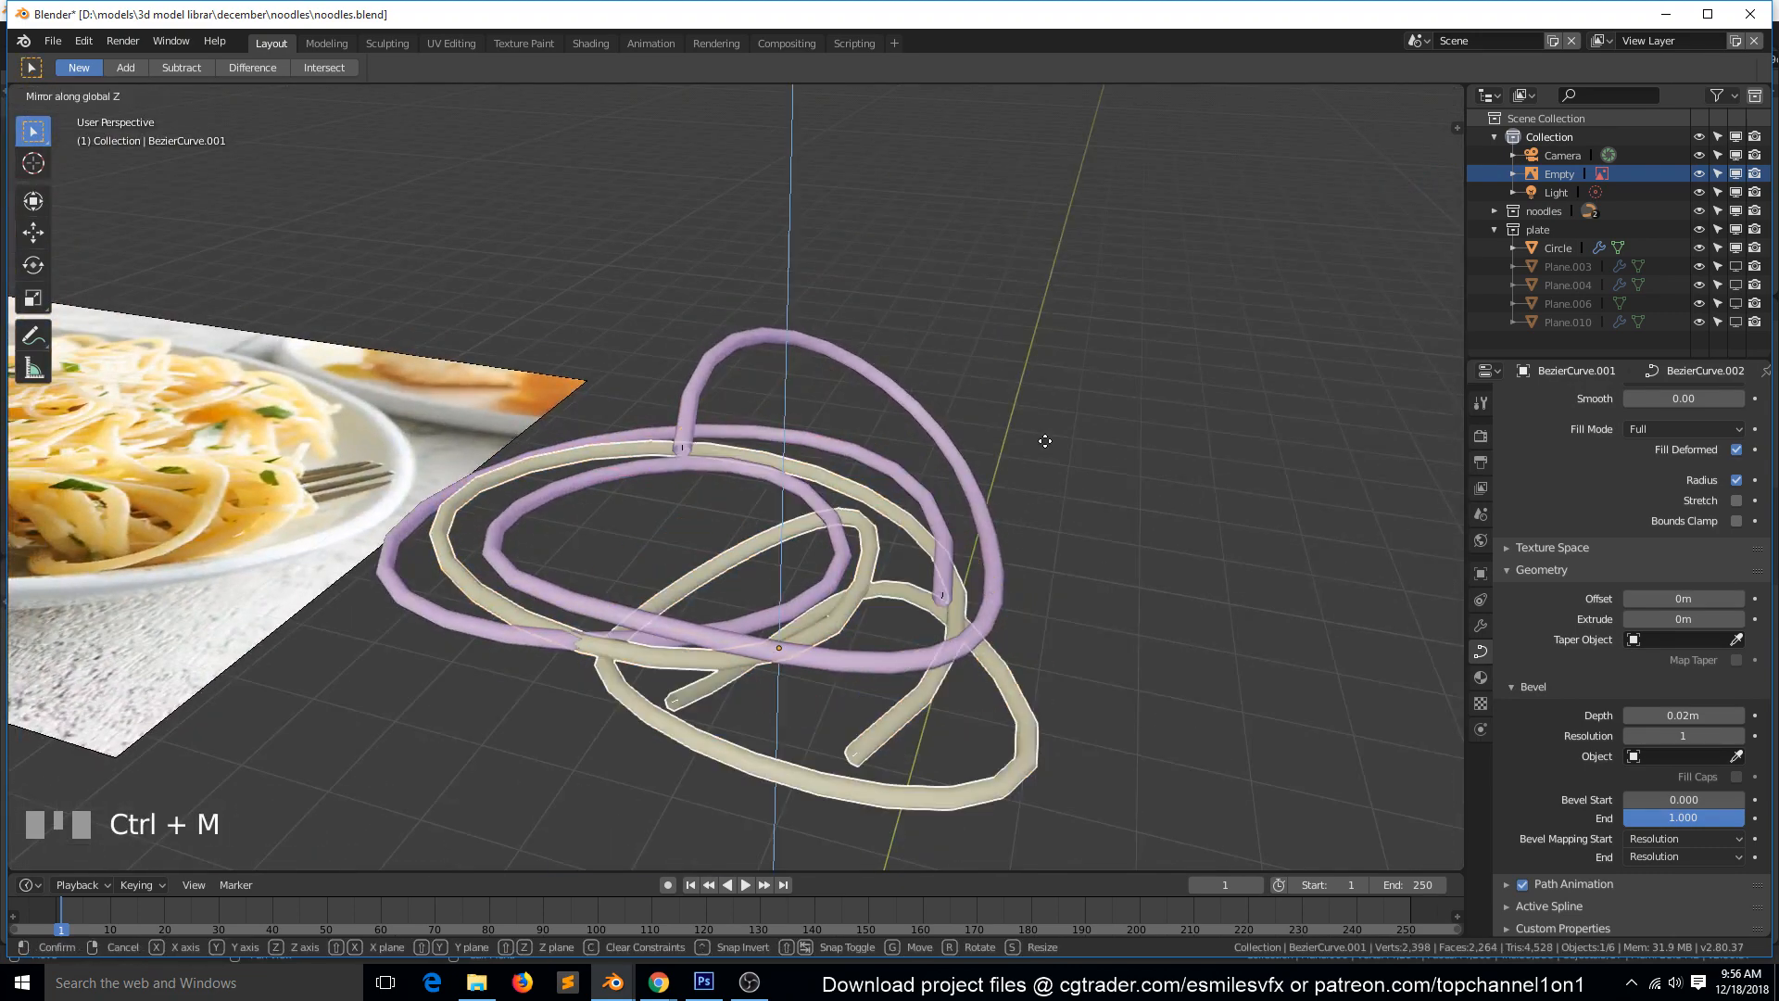
pyautogui.click(1045, 441)
pyautogui.press('g')
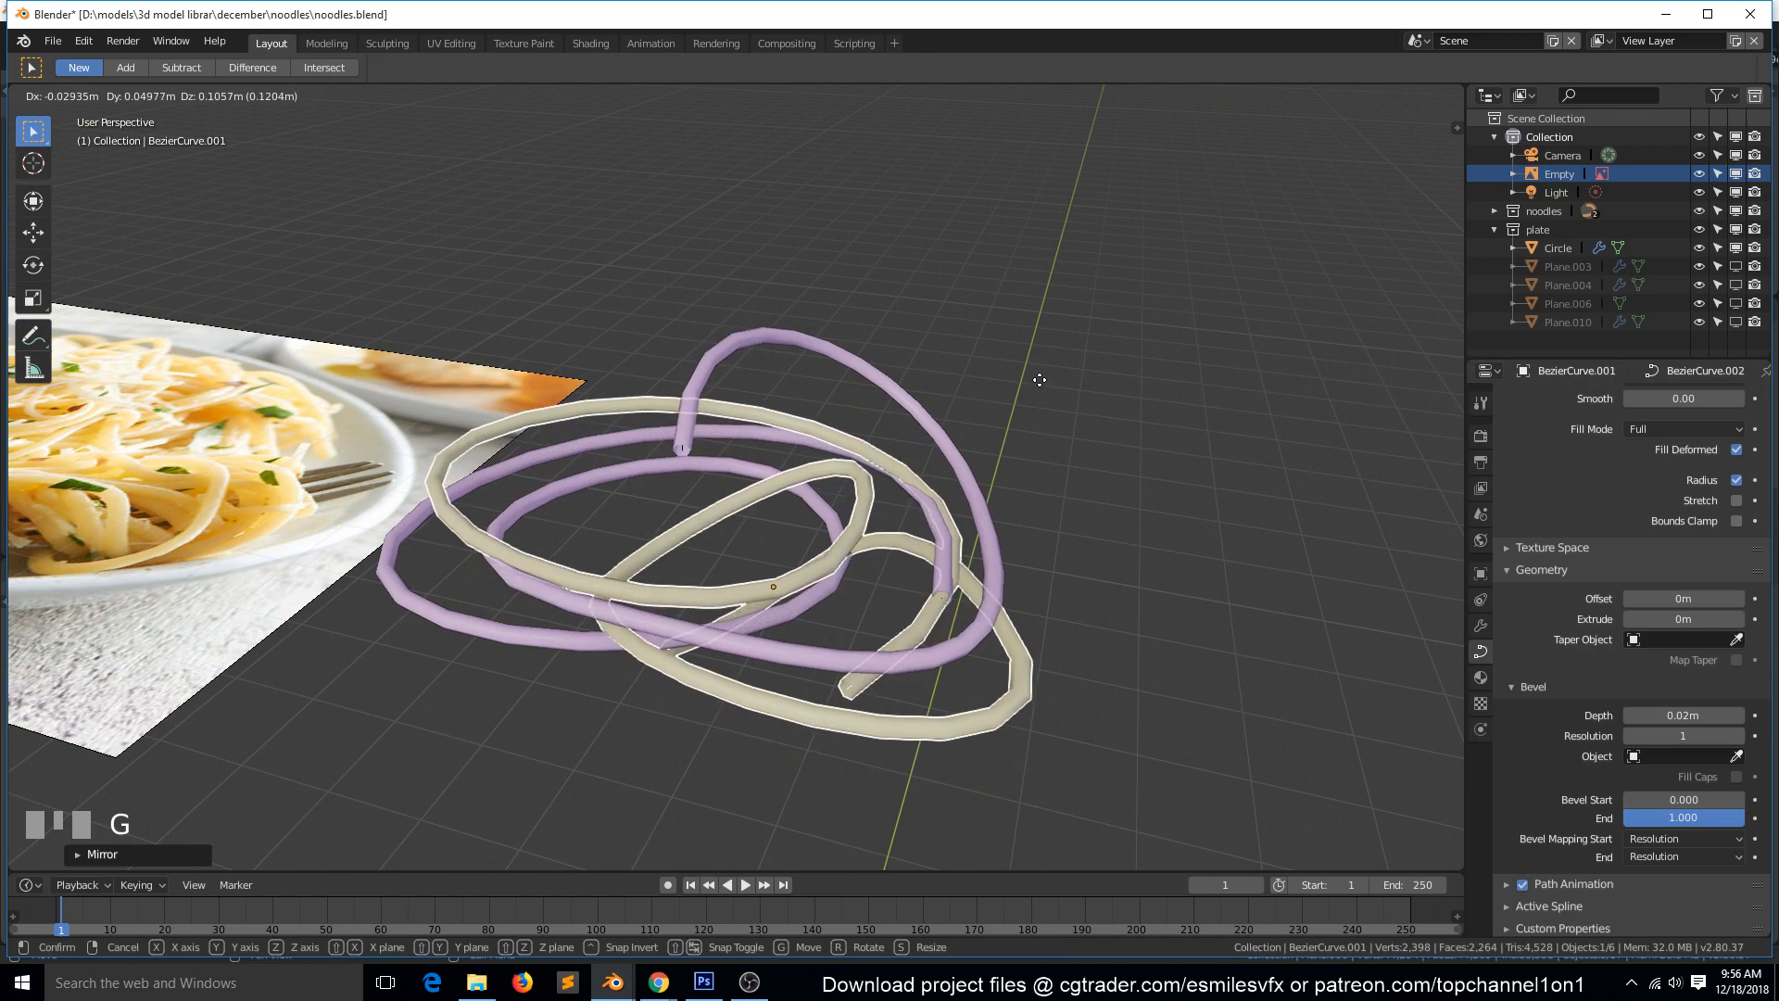
pyautogui.click(1040, 380)
# Mirror the duplicate noodle along the global X axis and move it up and left over the original coil.
pyautogui.hotkey('ctrl', 'm')
pyautogui.press('y')
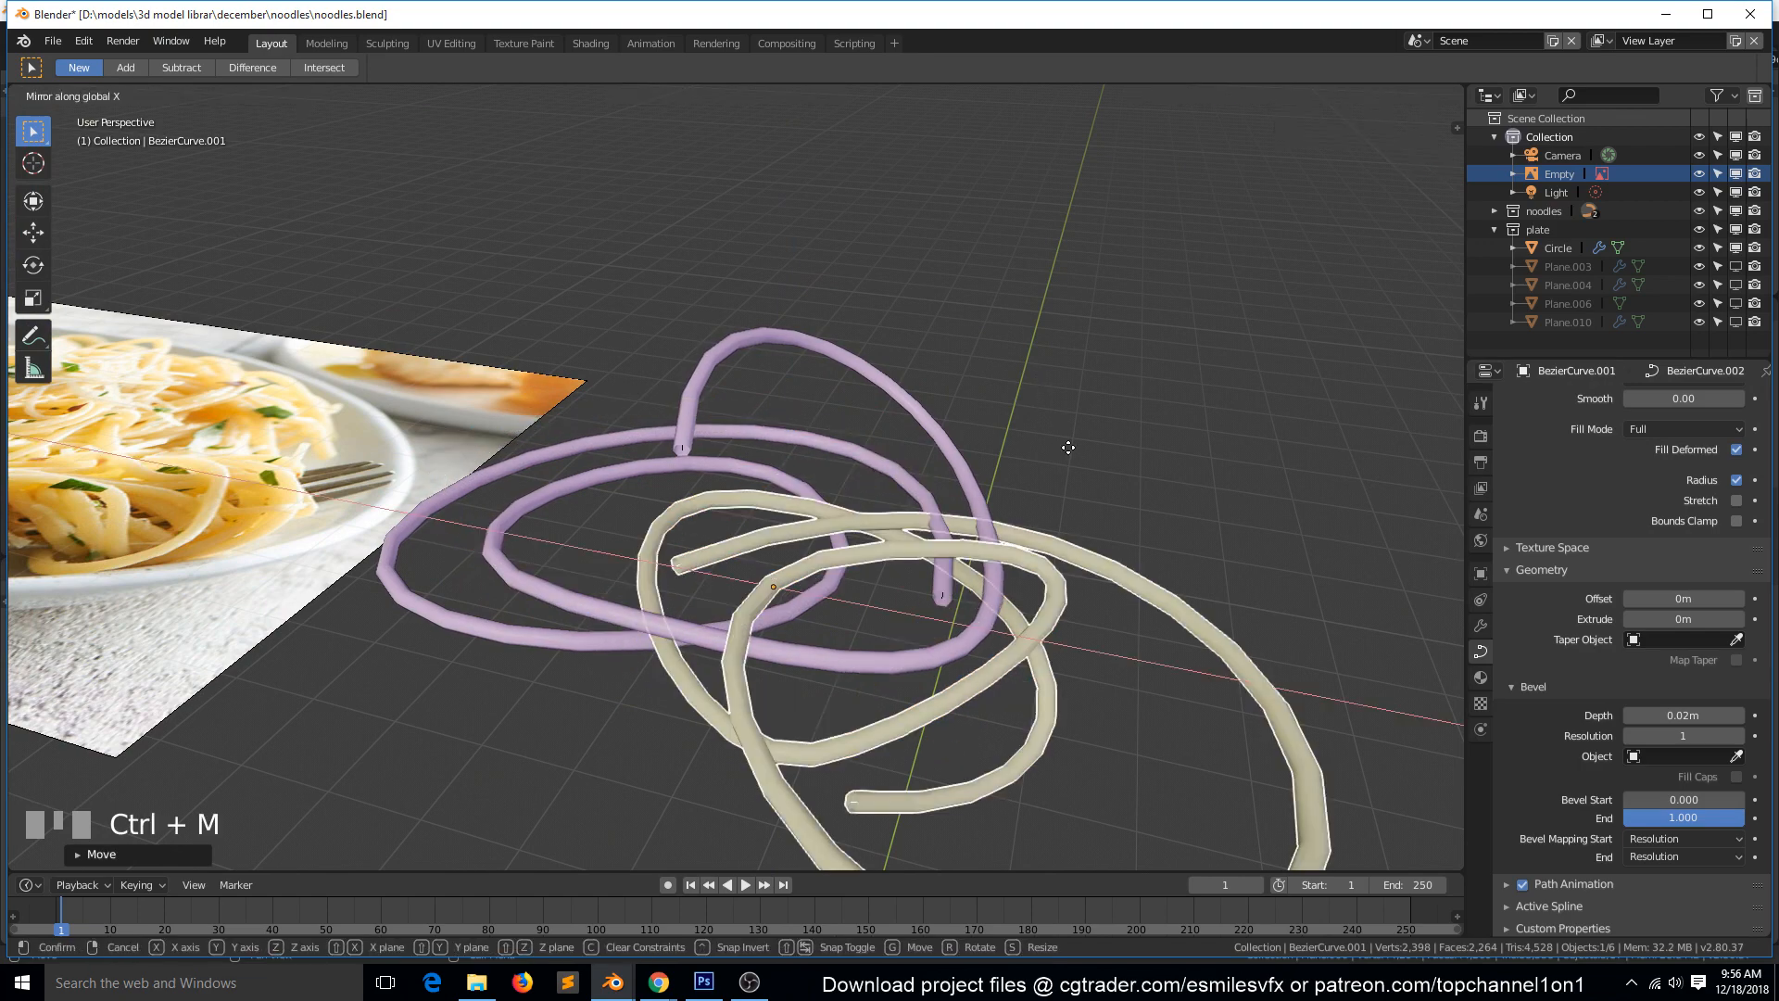
pyautogui.click(1070, 456)
pyautogui.press('KP_7')
pyautogui.press('g')
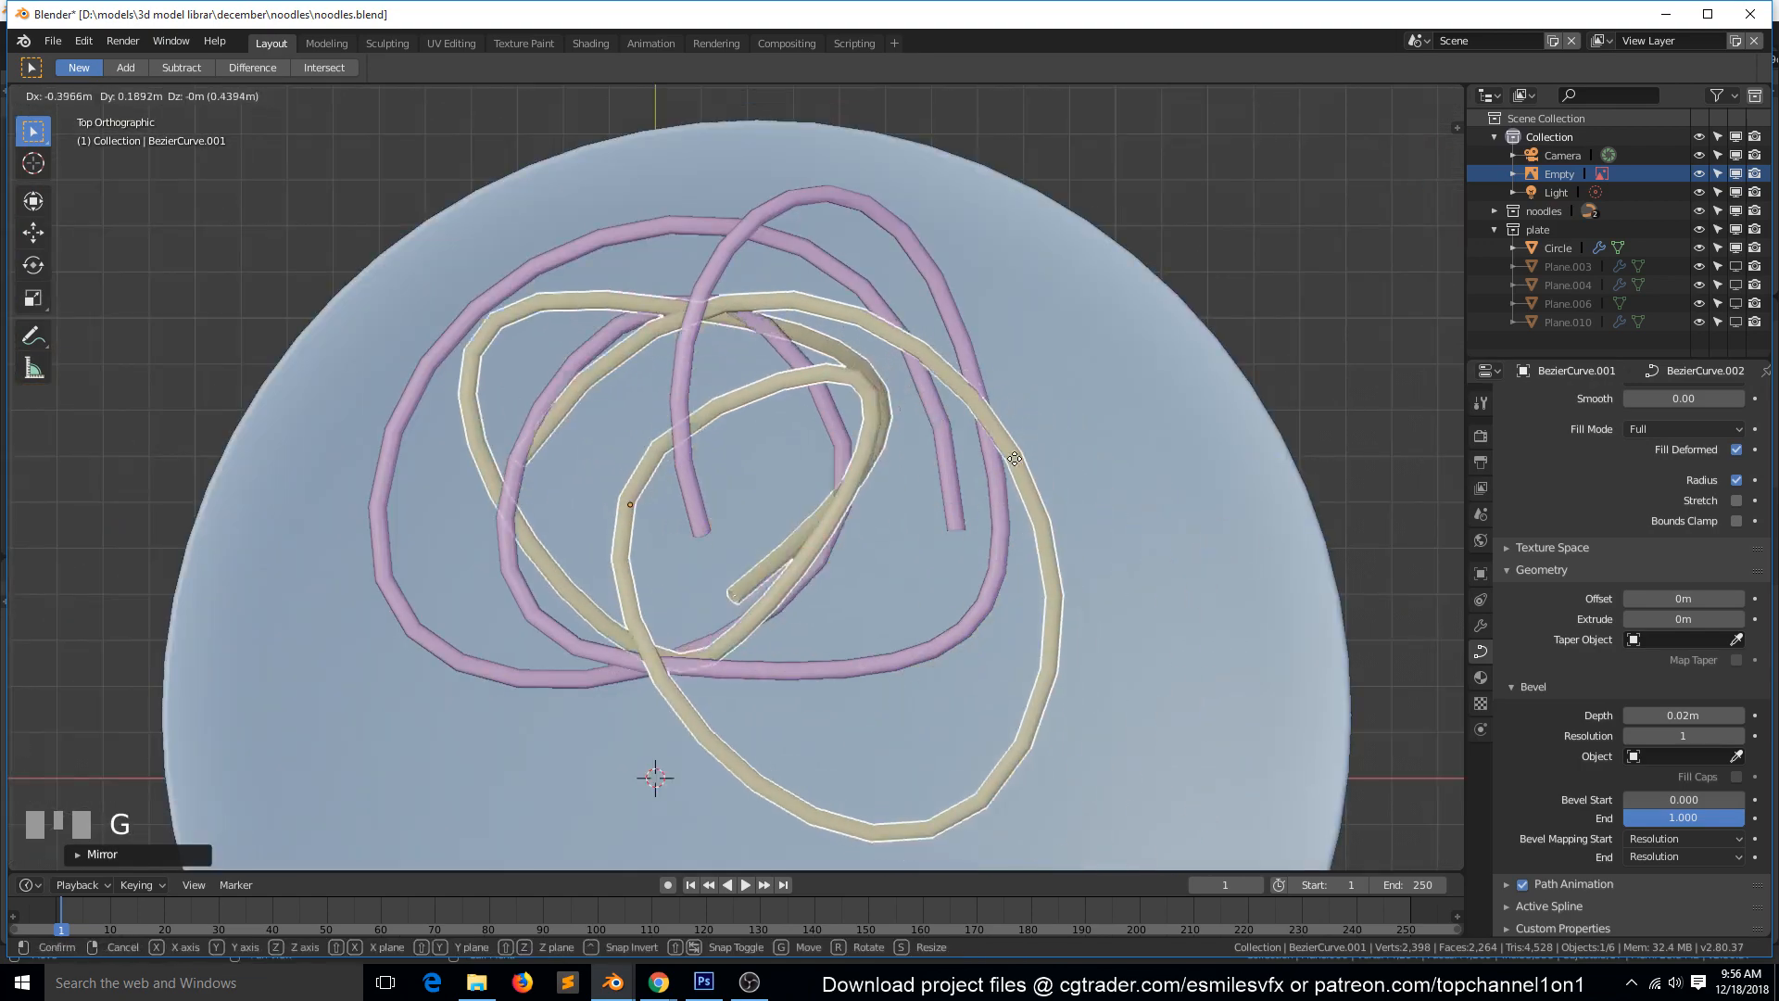
pyautogui.click(964, 417)
# Shorten the handles of the duplicate noodle's upper inner control point to narrow its inner loop.
pyautogui.press('Tab')
pyautogui.click(659, 361)
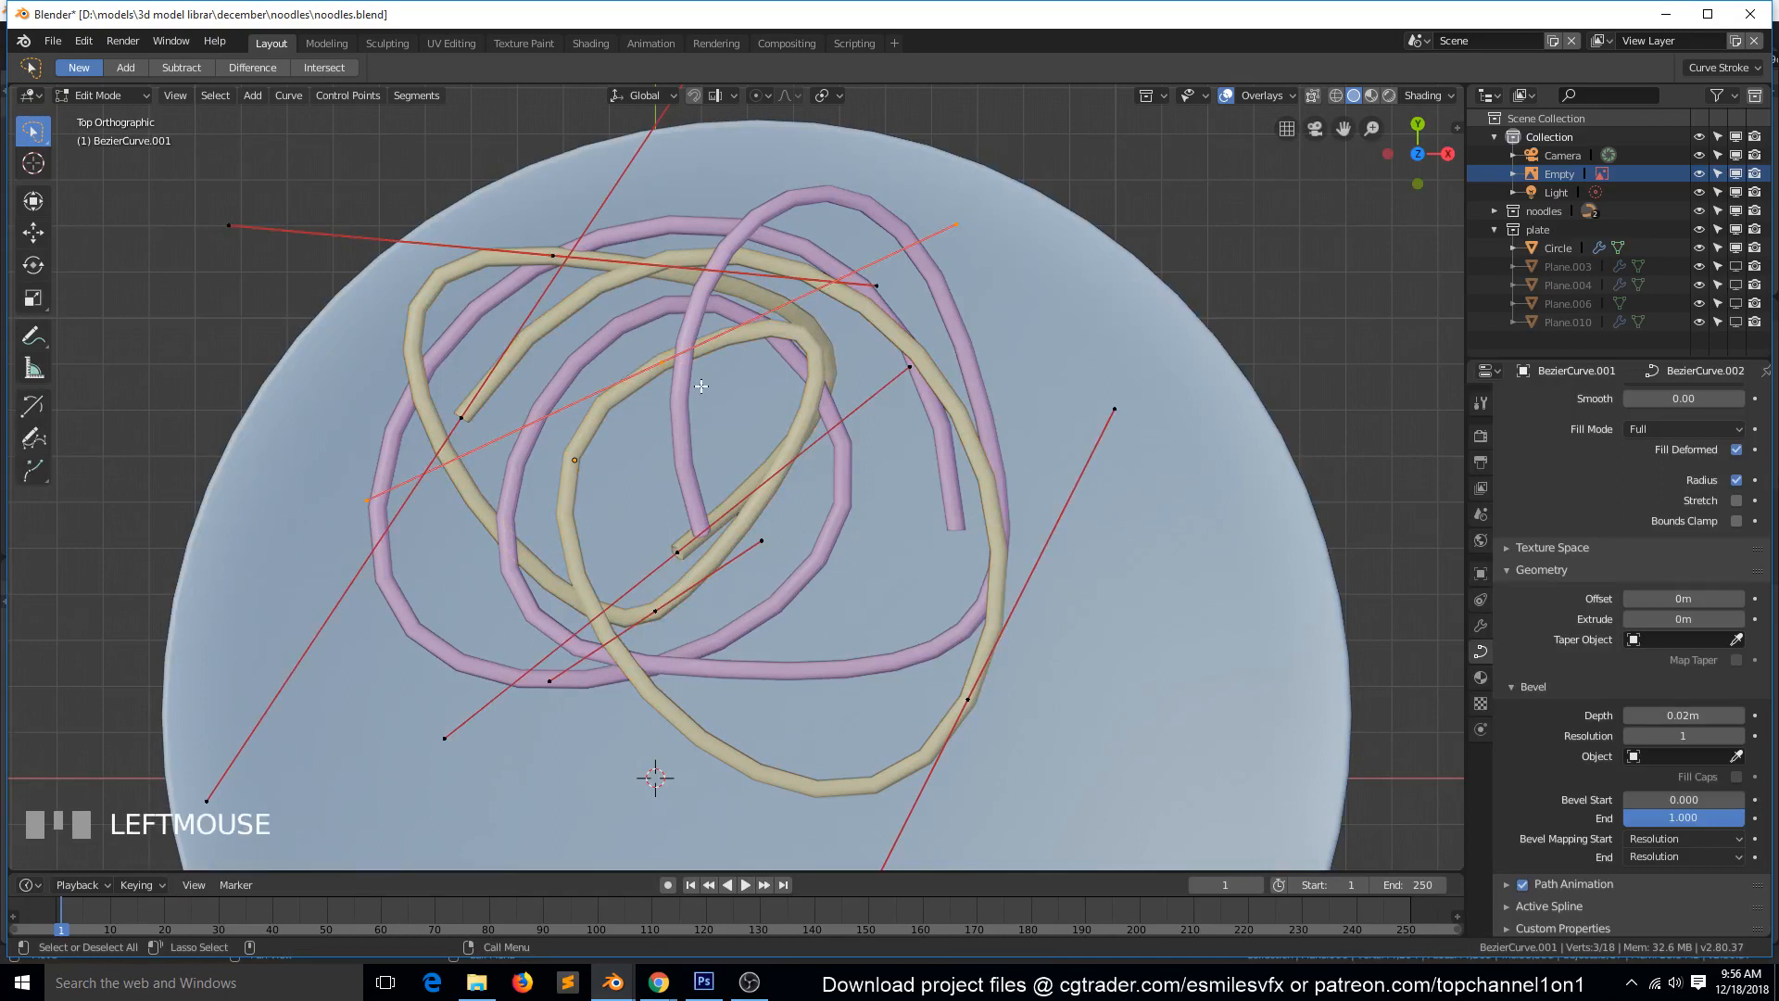
pyautogui.press('s')
pyautogui.click(731, 353)
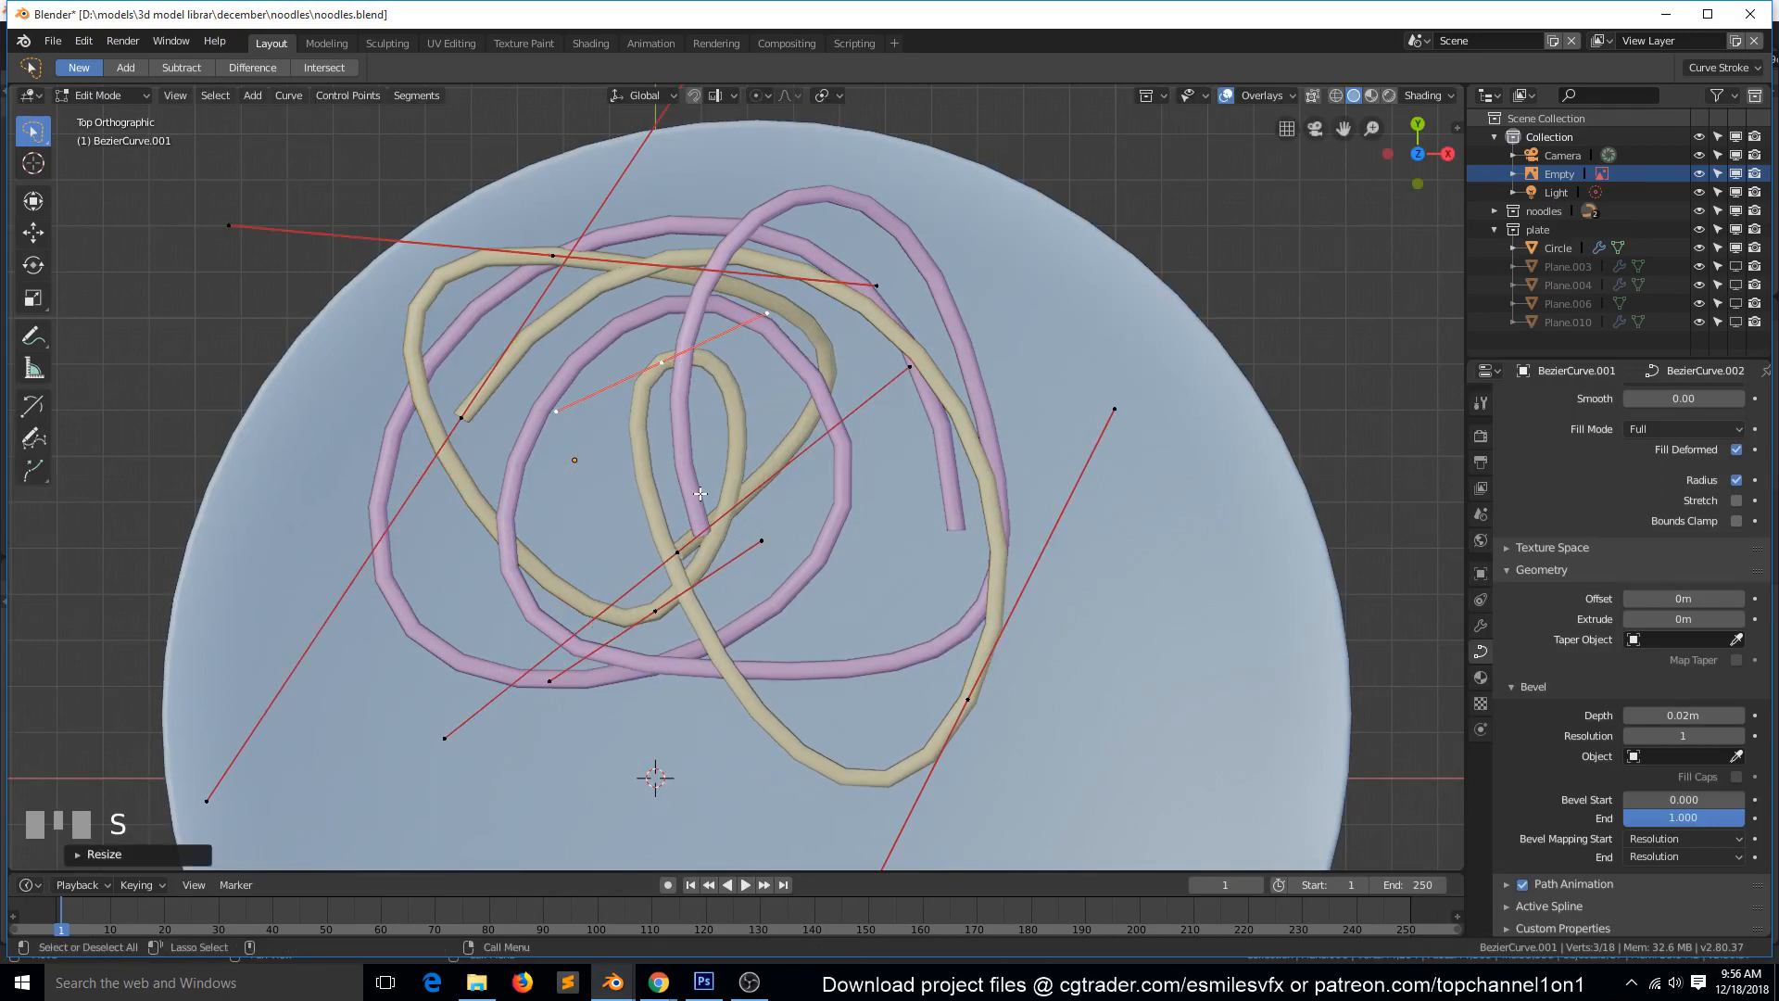
# Move the duplicate noodle's lower inner control point to the right to widen its inner loop.
pyautogui.click(686, 607)
pyautogui.press('g')
pyautogui.click(718, 607)
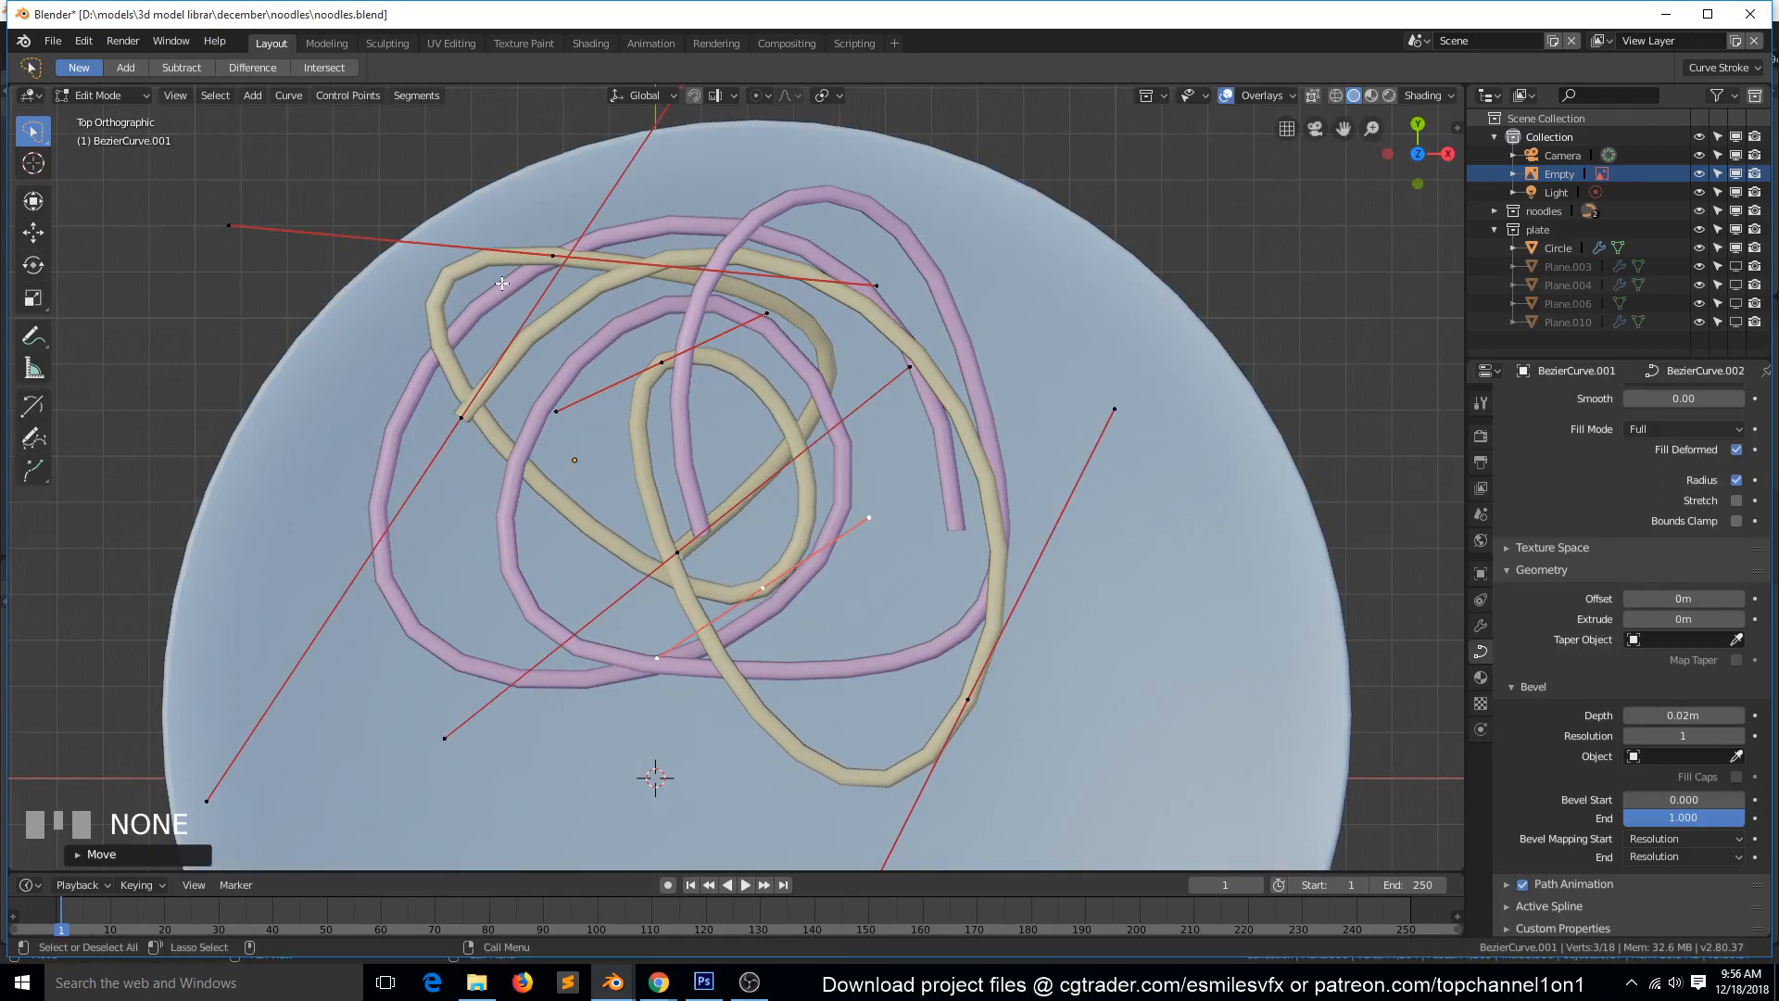
# Rotate the duplicate noodle's upper-left control point counterclockwise, lower it along the outer bend, and shorten its handles.
pyautogui.click(547, 259)
pyautogui.press('r')
pyautogui.click(753, 295)
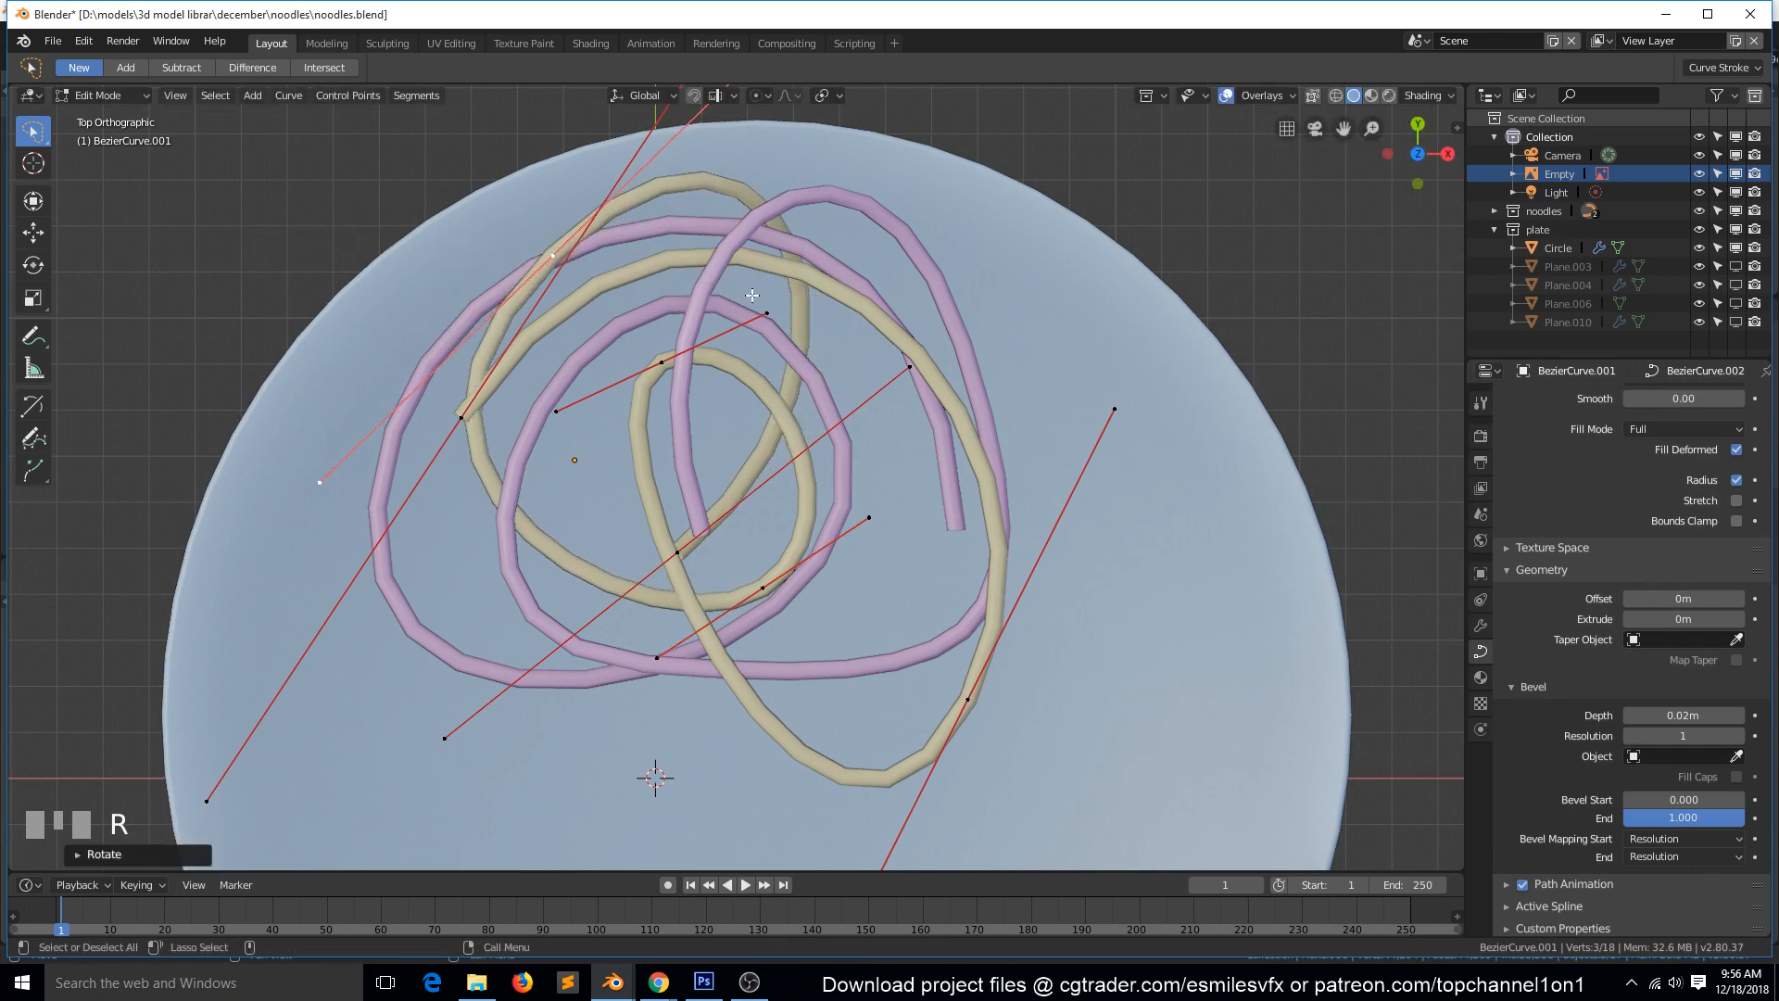
pyautogui.press('g')
pyautogui.click(673, 407)
pyautogui.press('r')
pyautogui.click(691, 256)
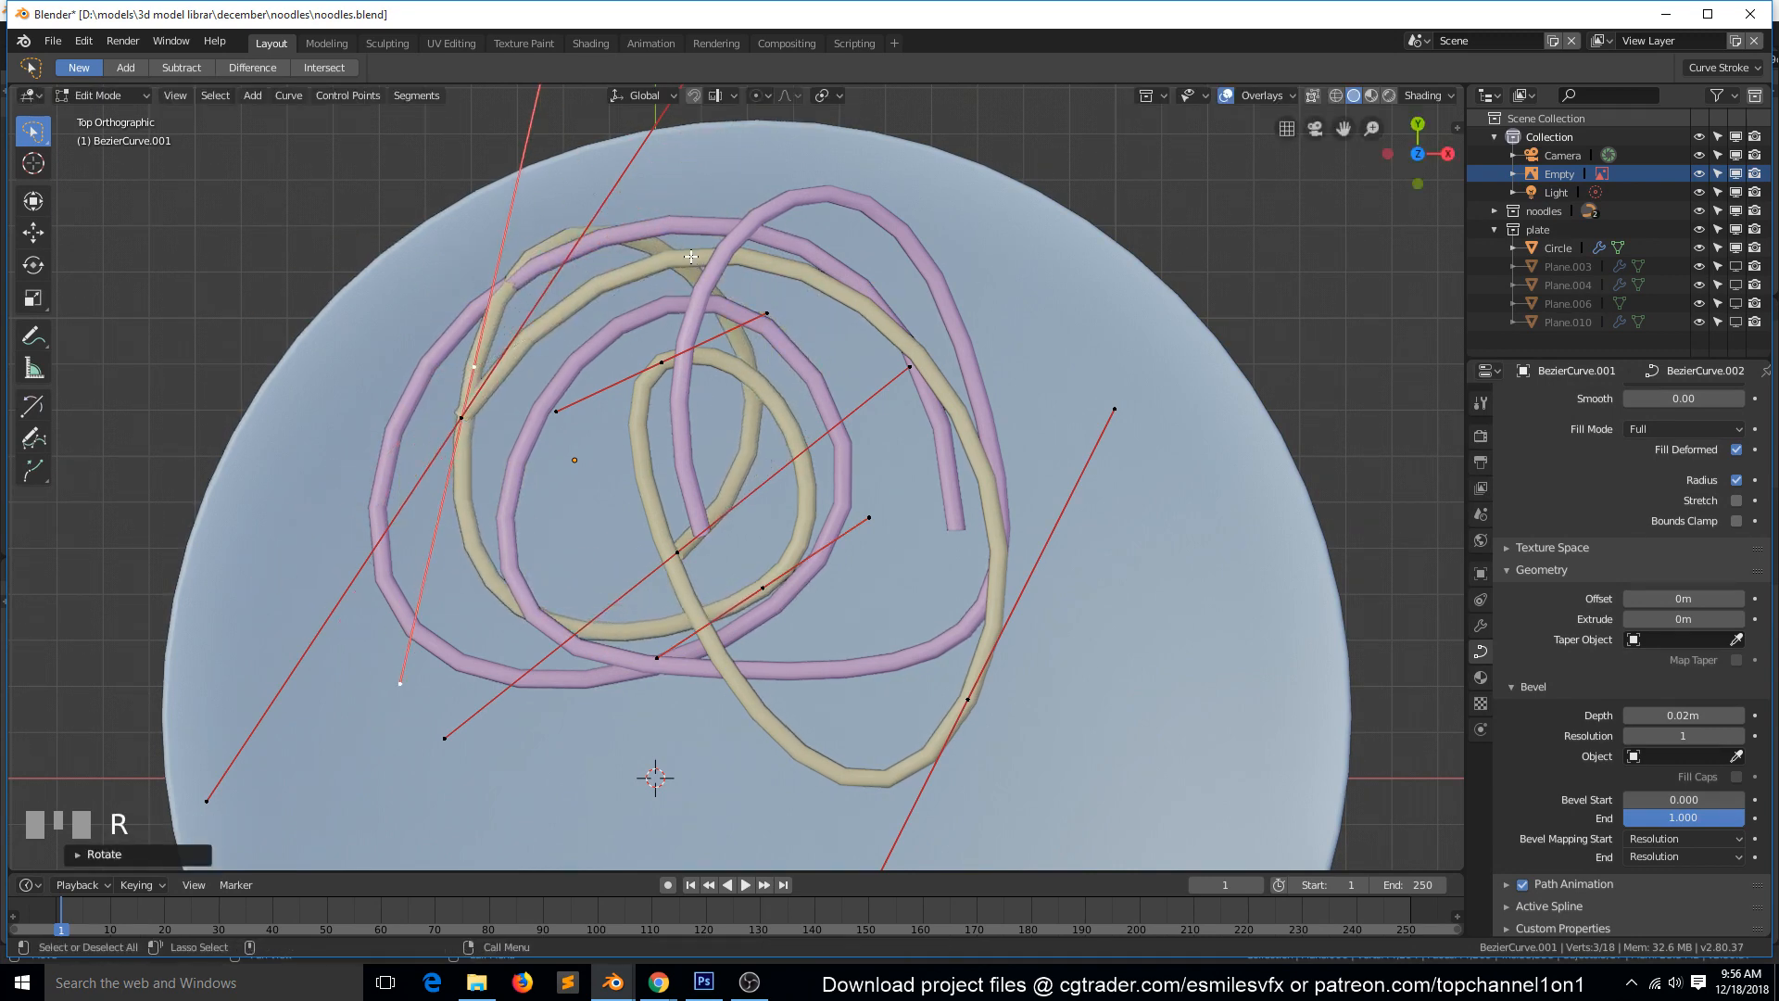
pyautogui.press('s')
pyautogui.click(780, 212)
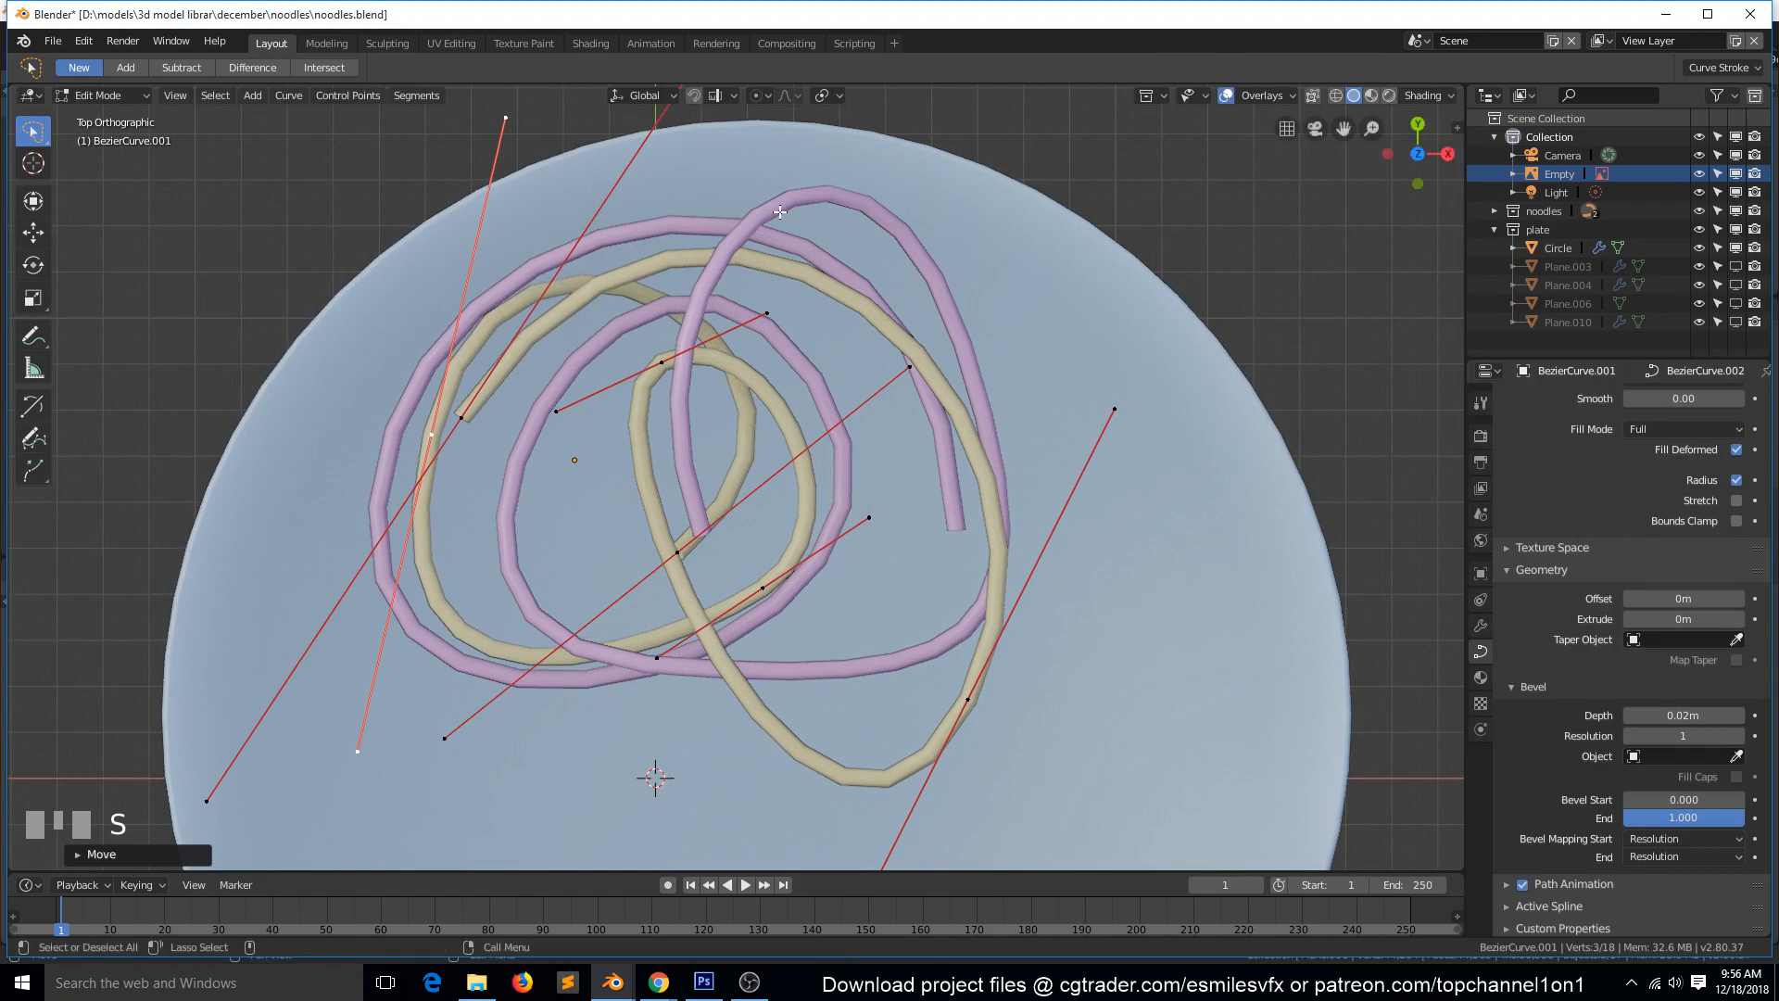
pyautogui.click(683, 270)
# Raise the duplicate noodle's outer left control point in perspective so the low bend lifts into the coil.
pyautogui.press('`')
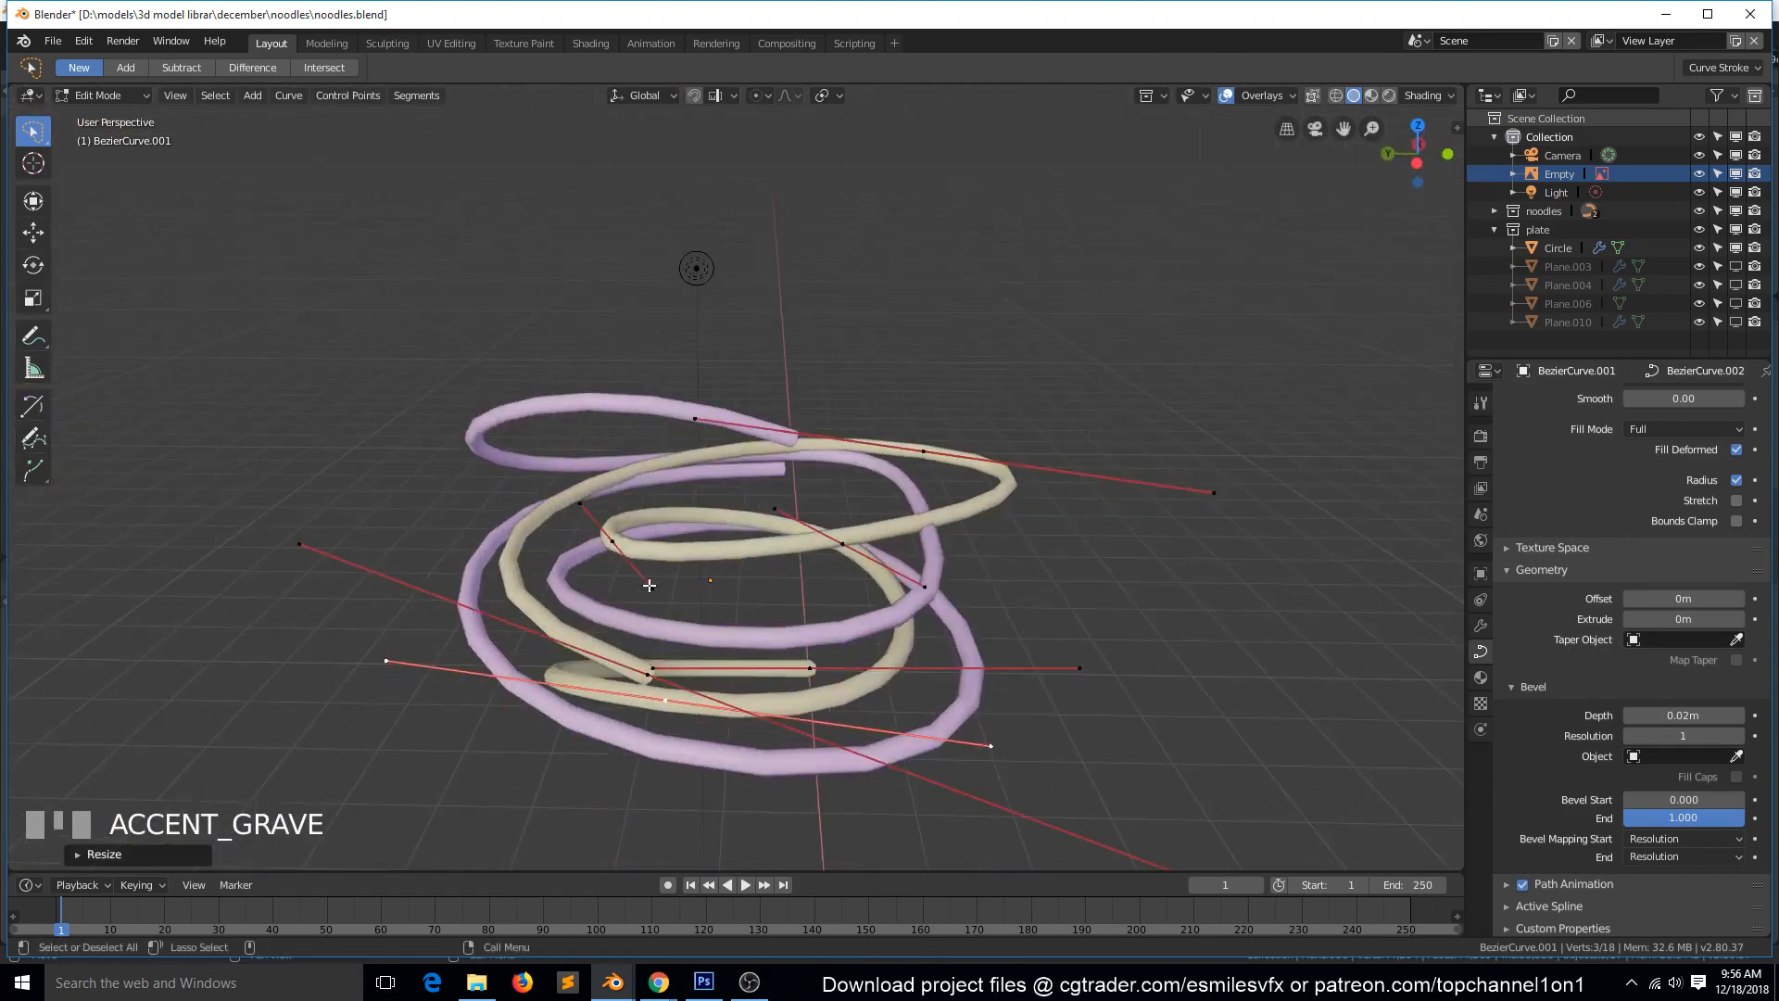
pyautogui.press('g')
pyautogui.click(679, 474)
pyautogui.press('g')
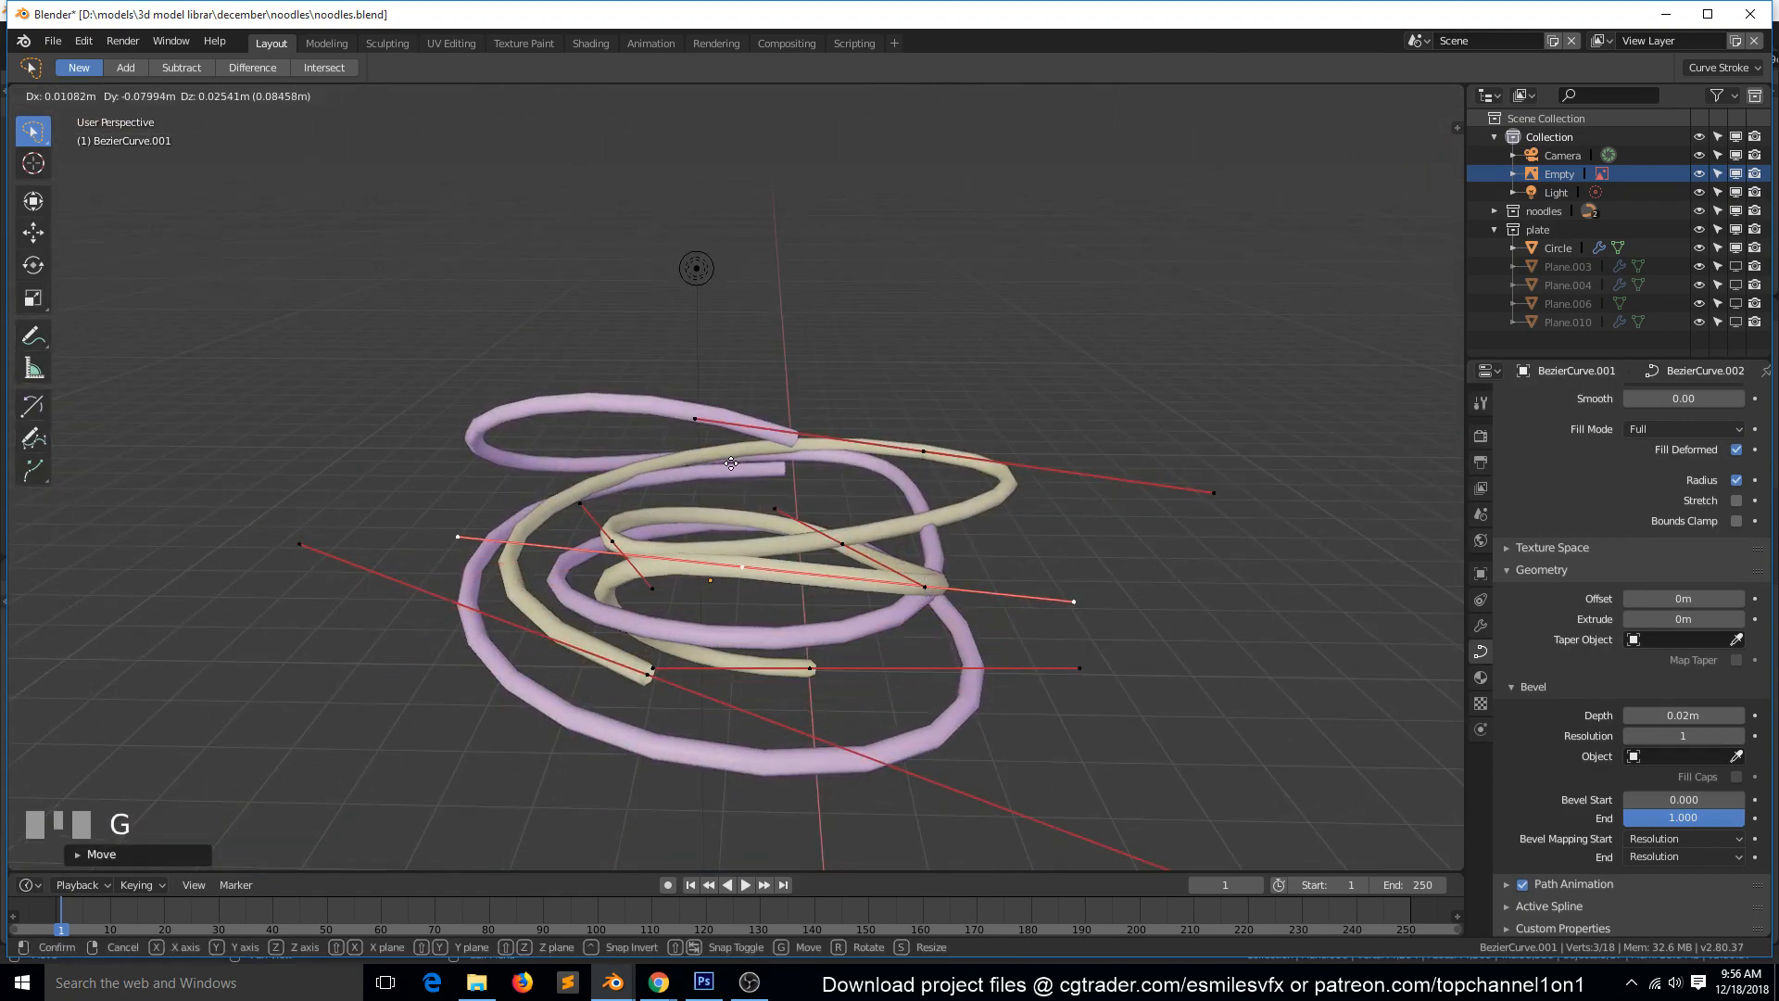
pyautogui.click(749, 431)
# Lower the duplicate noodle's highest outer control point in perspective and refine its position from the other side.
pyautogui.press('g')
pyautogui.click(1143, 530)
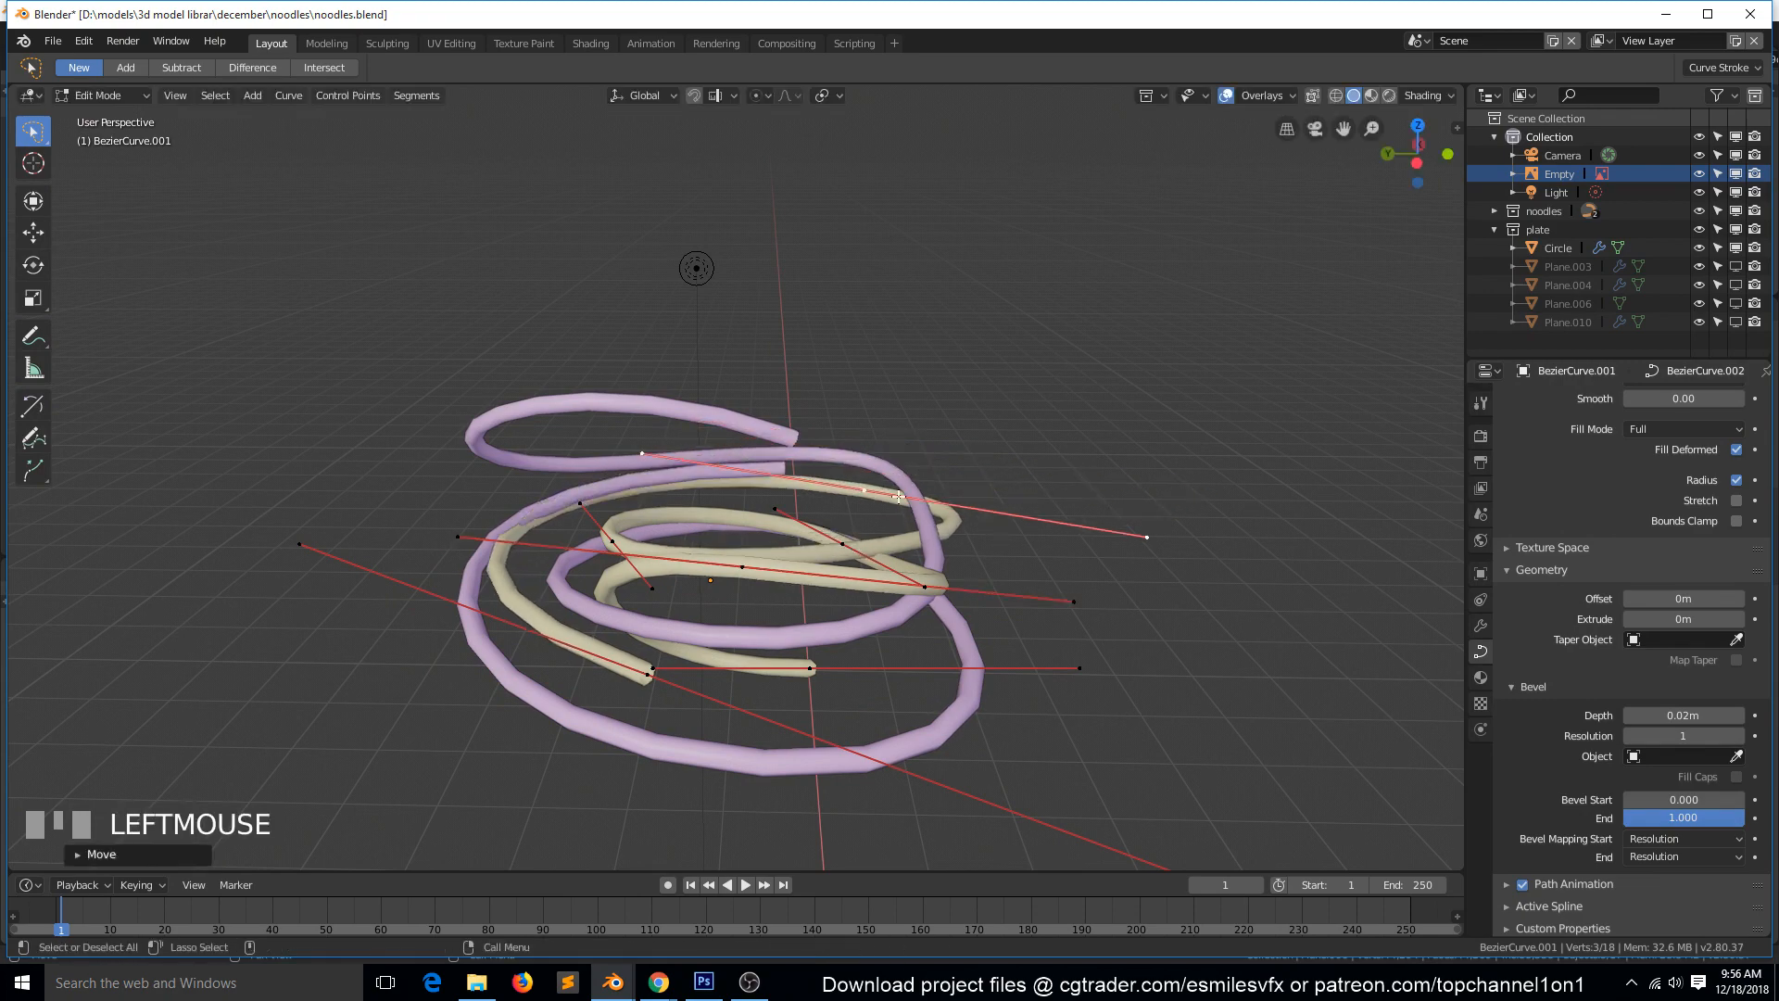
pyautogui.press('`')
pyautogui.click(533, 554)
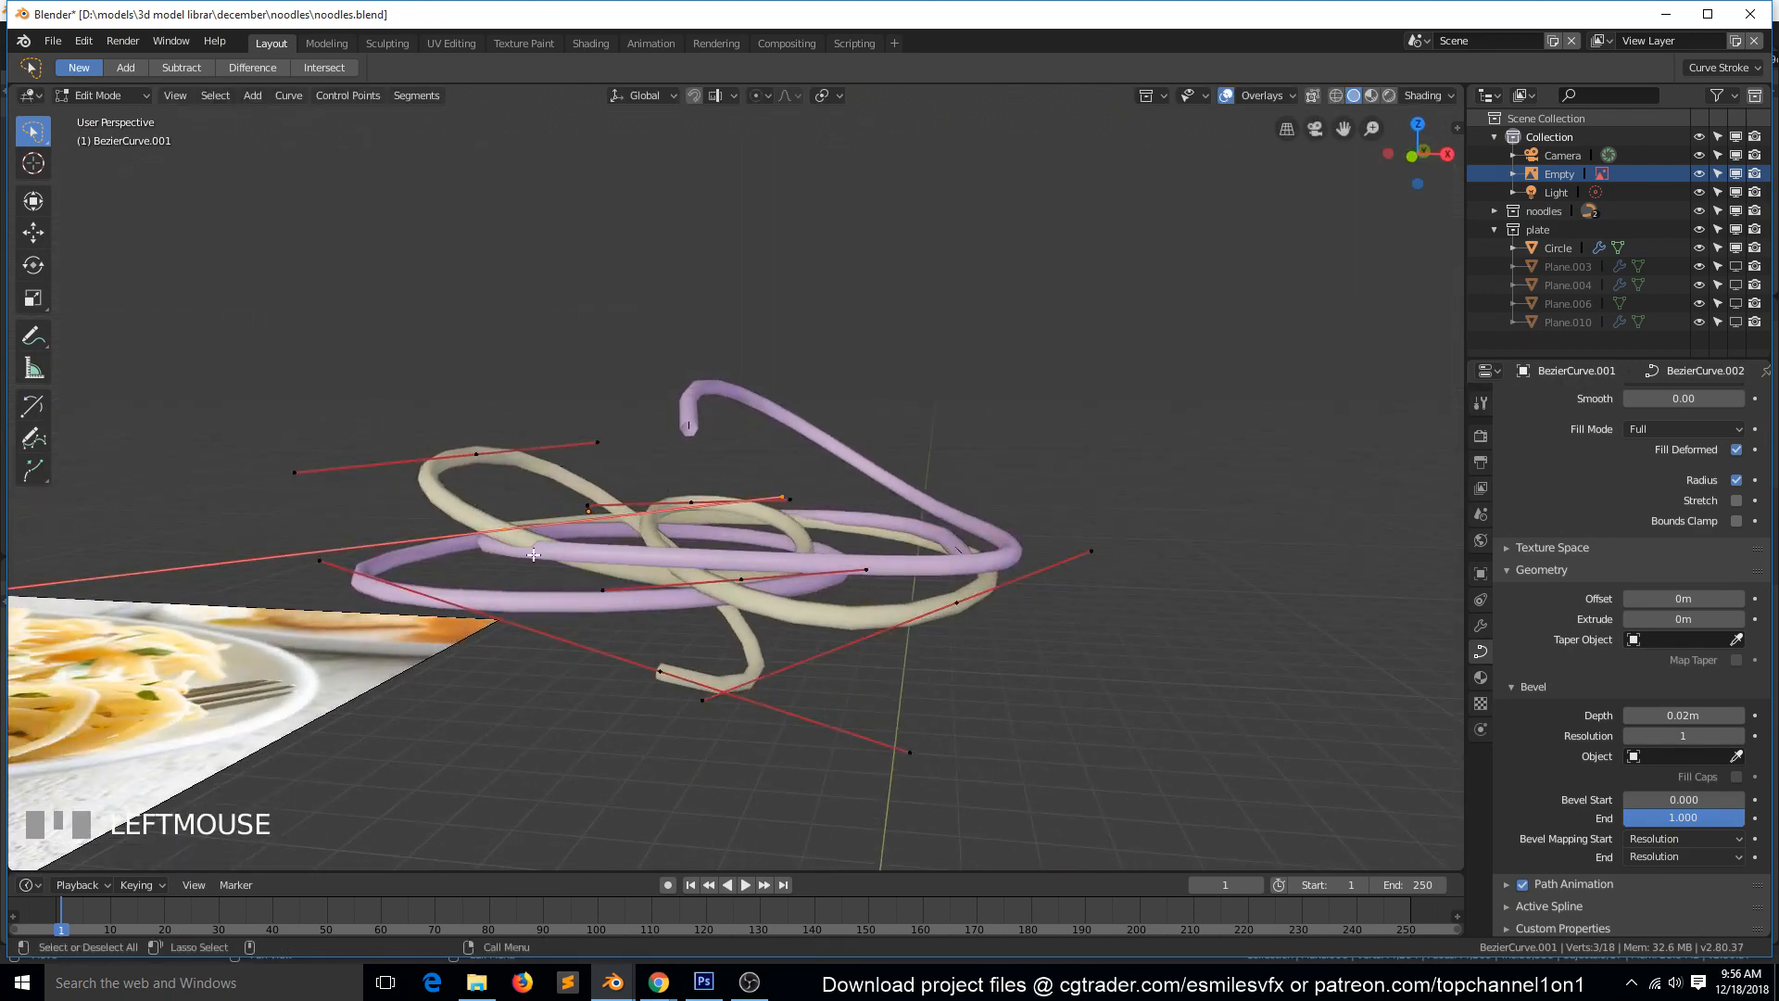
pyautogui.moveTo(568, 550); pyautogui.dragTo(526, 536)
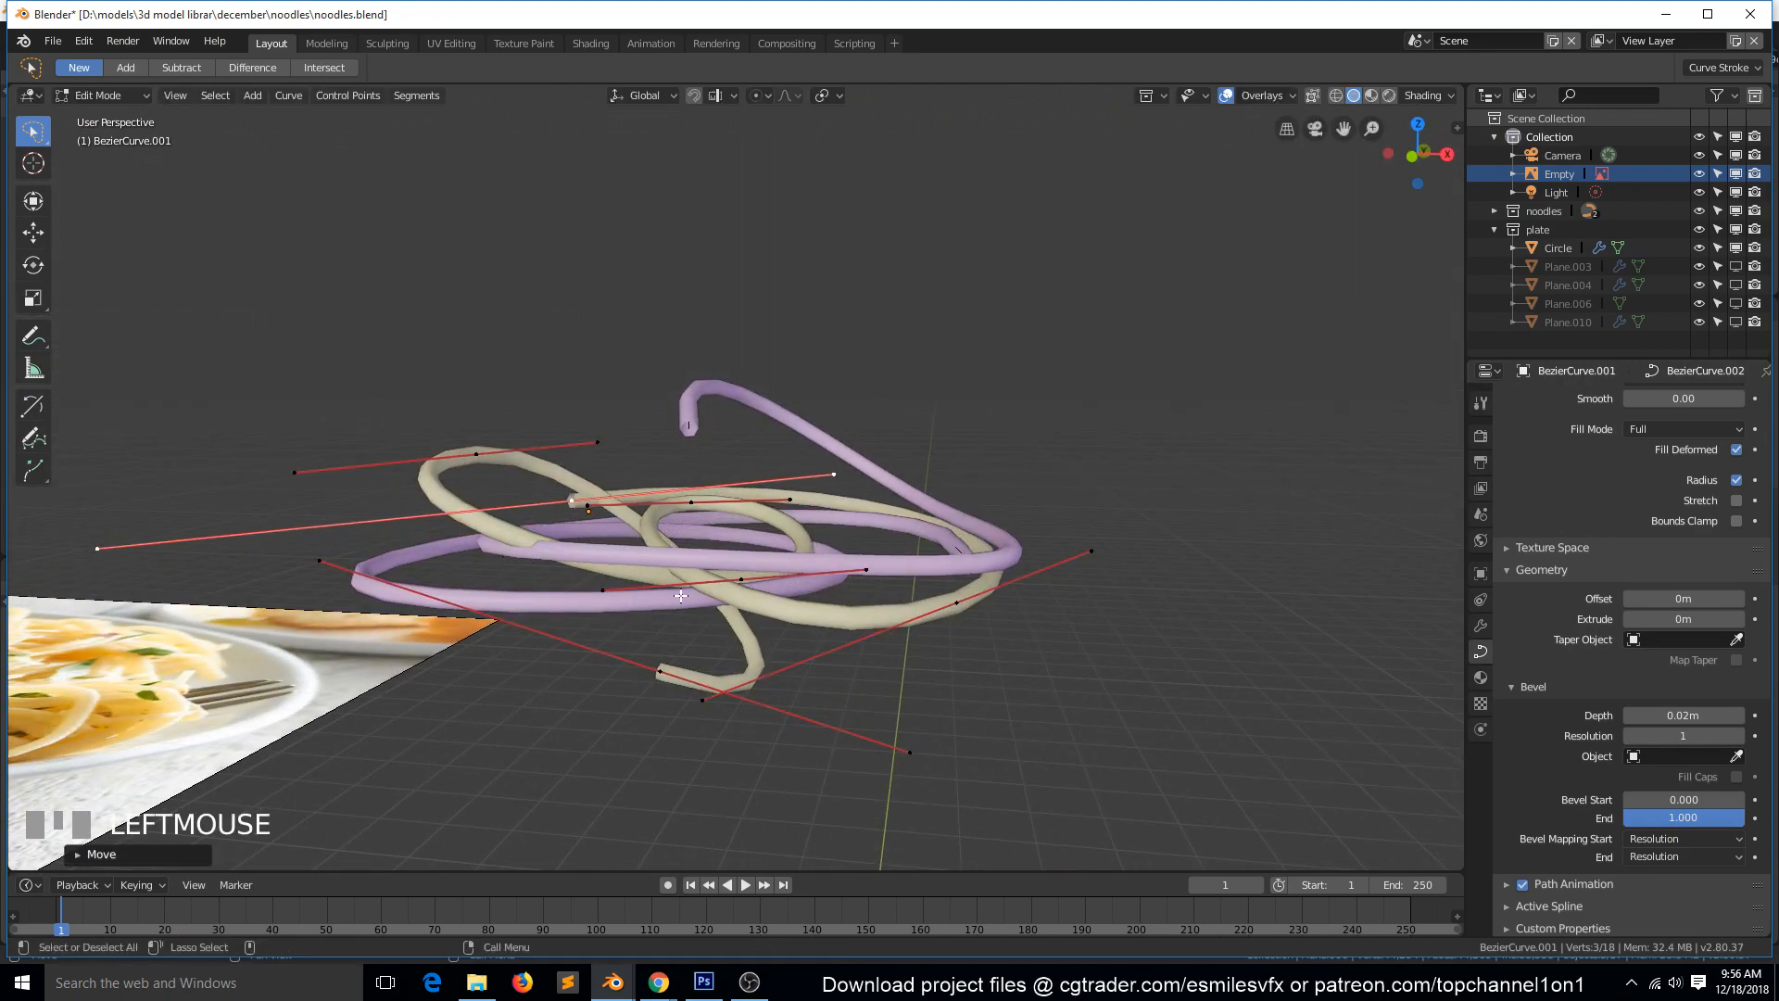
# Raise the duplicate noodle's lower inner control point and its lowest end point, and finish curve editing.
pyautogui.click(749, 582)
pyautogui.press('g')
pyautogui.click(768, 538)
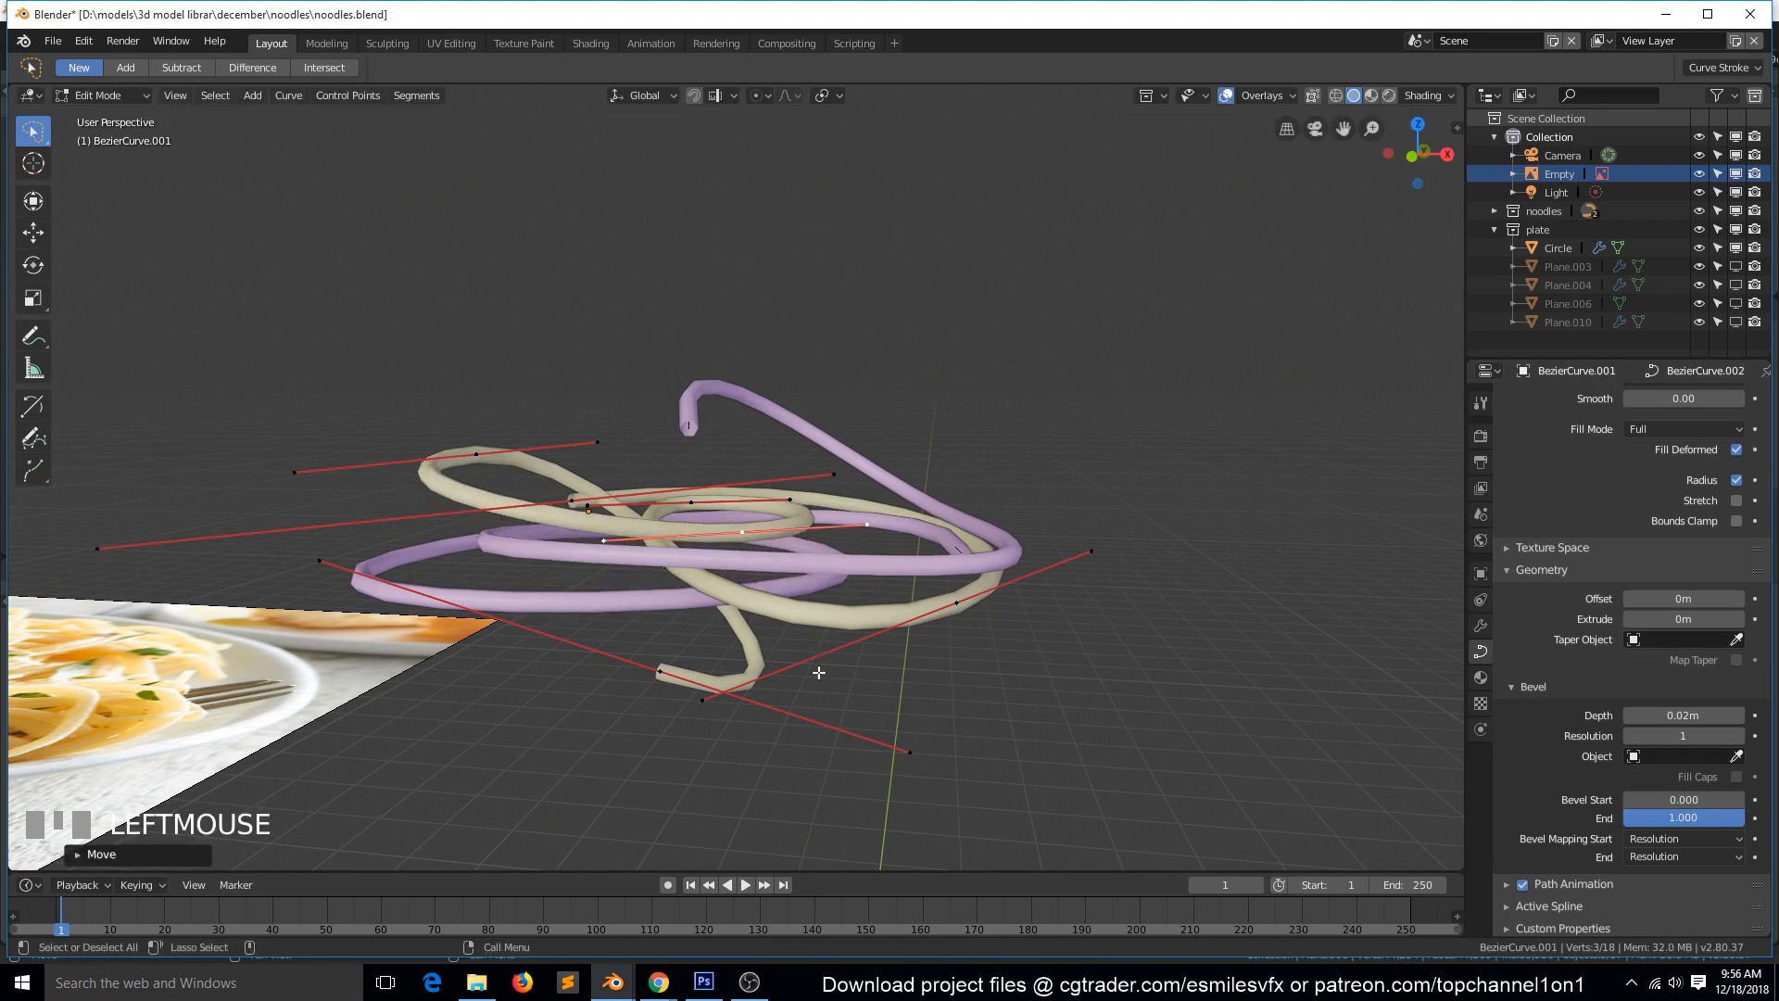
pyautogui.click(719, 691)
pyautogui.click(665, 668)
pyautogui.press('g')
pyautogui.click(655, 608)
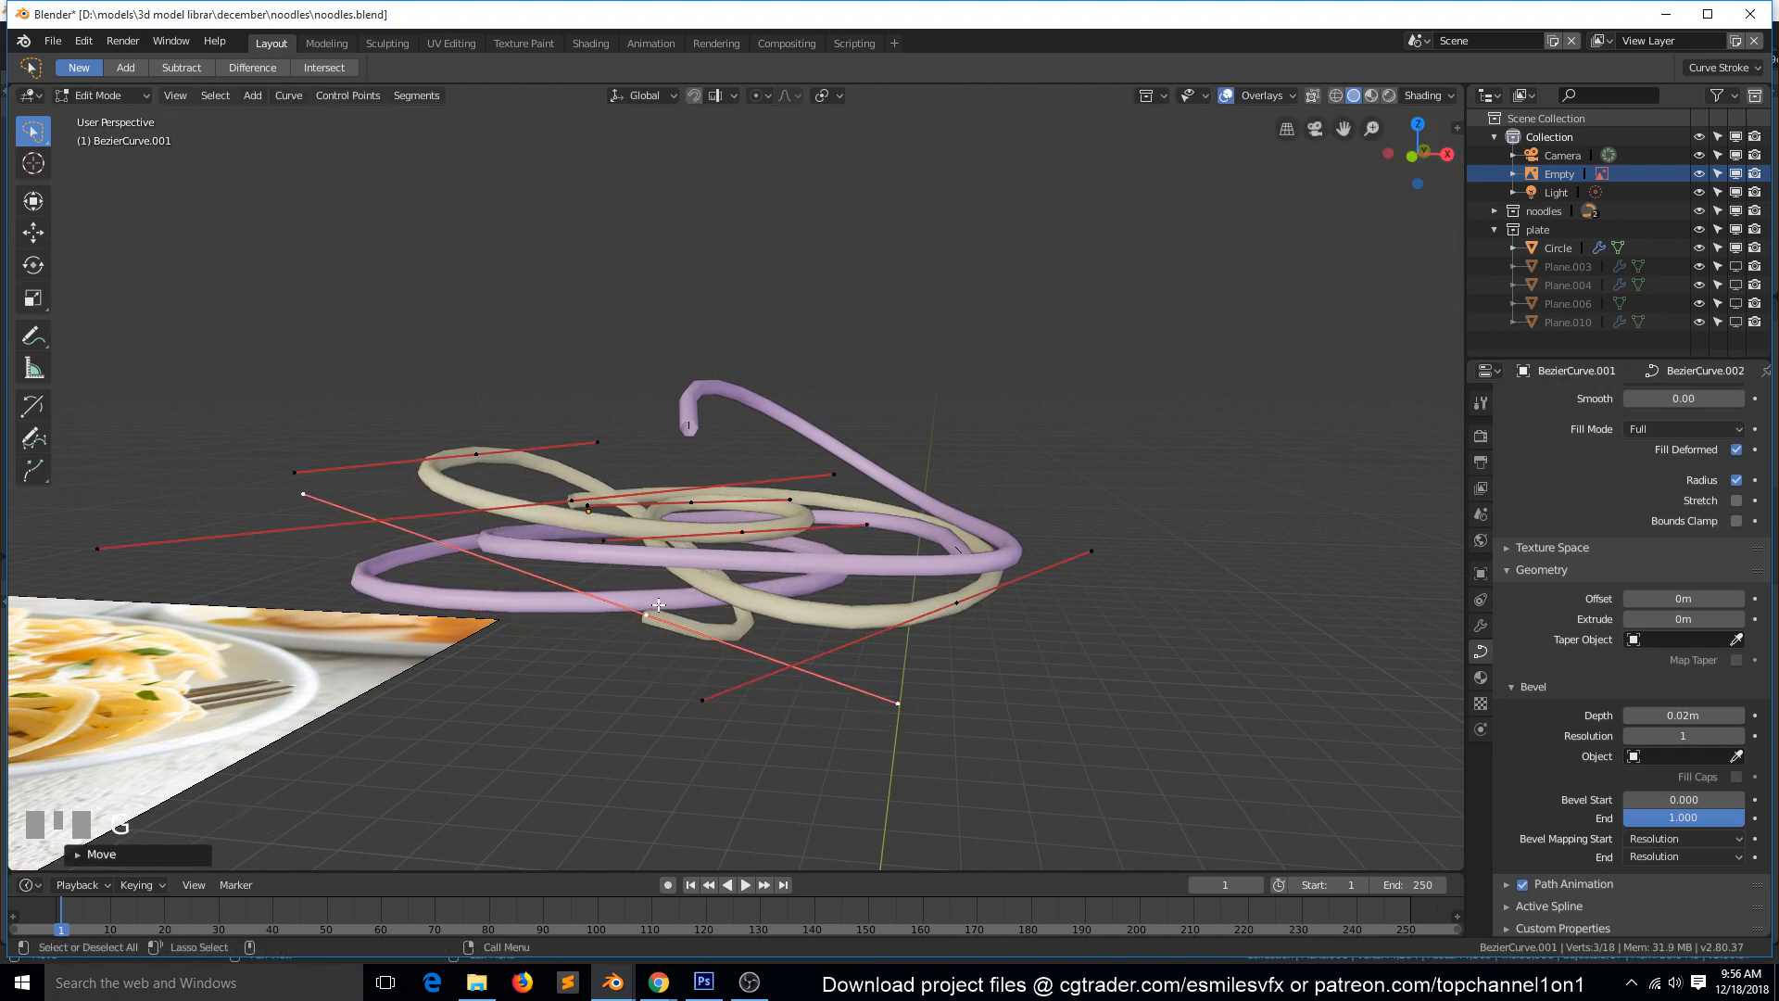
pyautogui.press('Tab')
# Duplicate both noodles together and place the copies slightly down and right of the originals in top view.
pyautogui.moveTo(688, 489); pyautogui.dragTo(930, 636, button='middle')
pyautogui.press('KP_7')
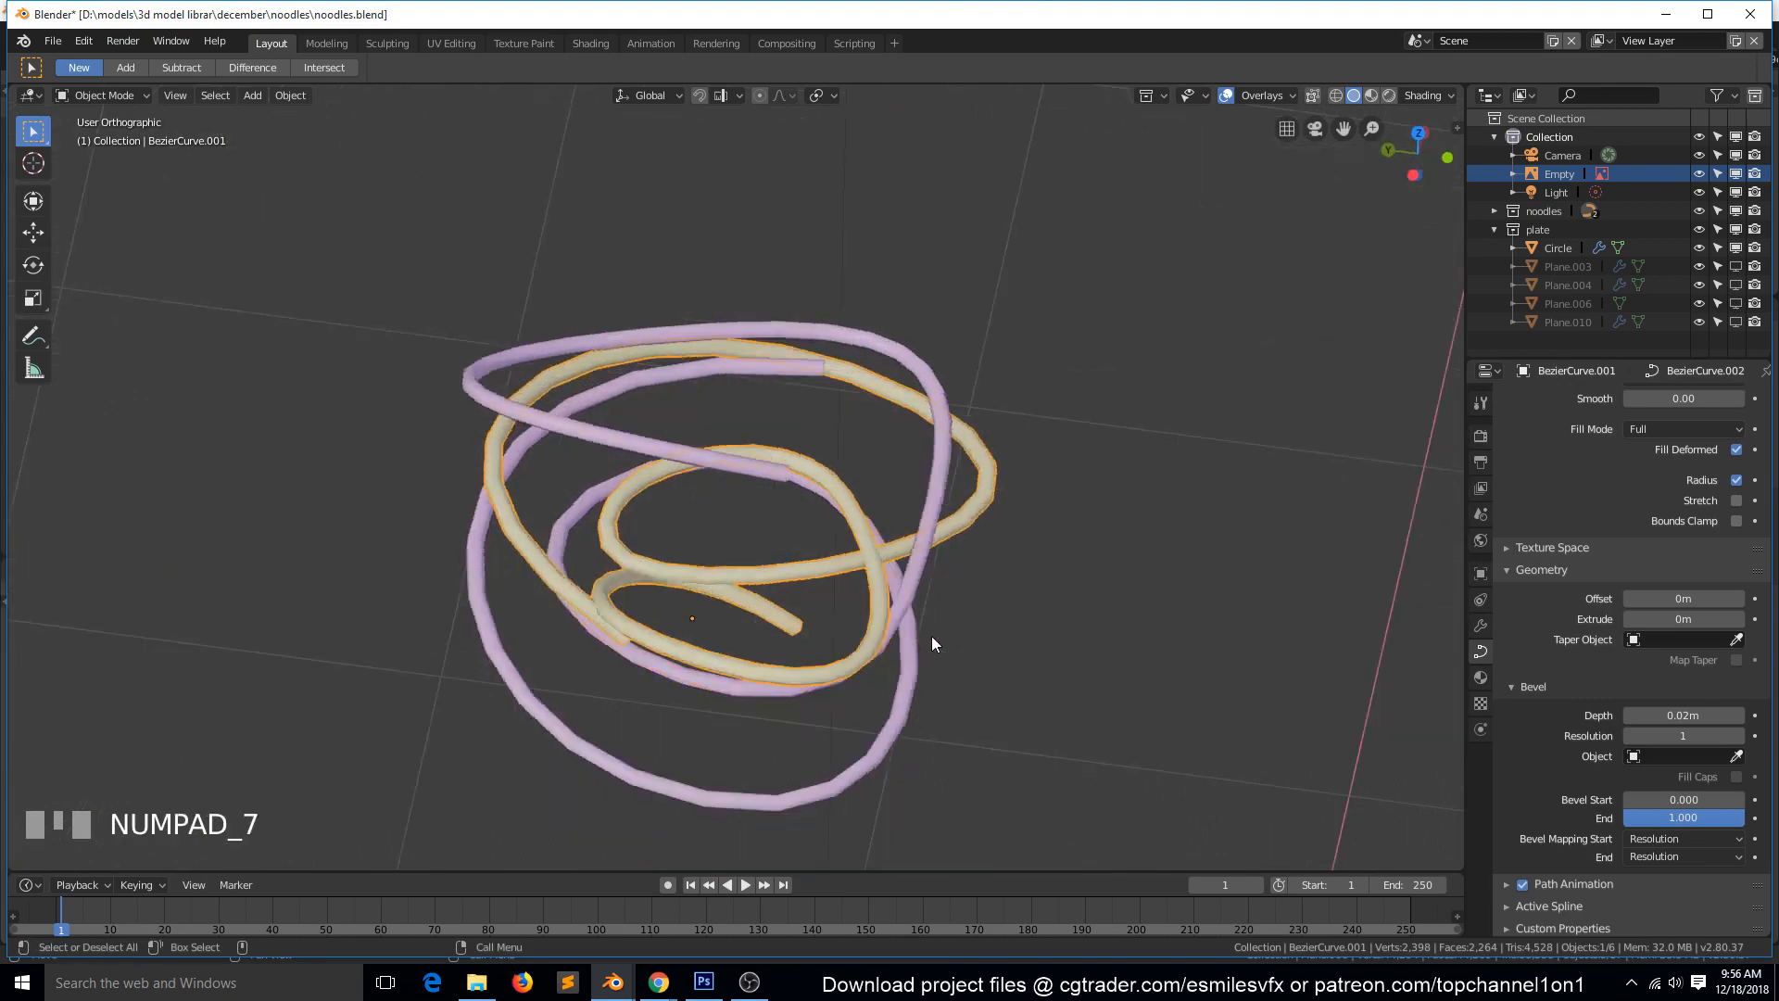
pyautogui.keyDown('shift'); pyautogui.click(820, 378); pyautogui.keyUp('shift')
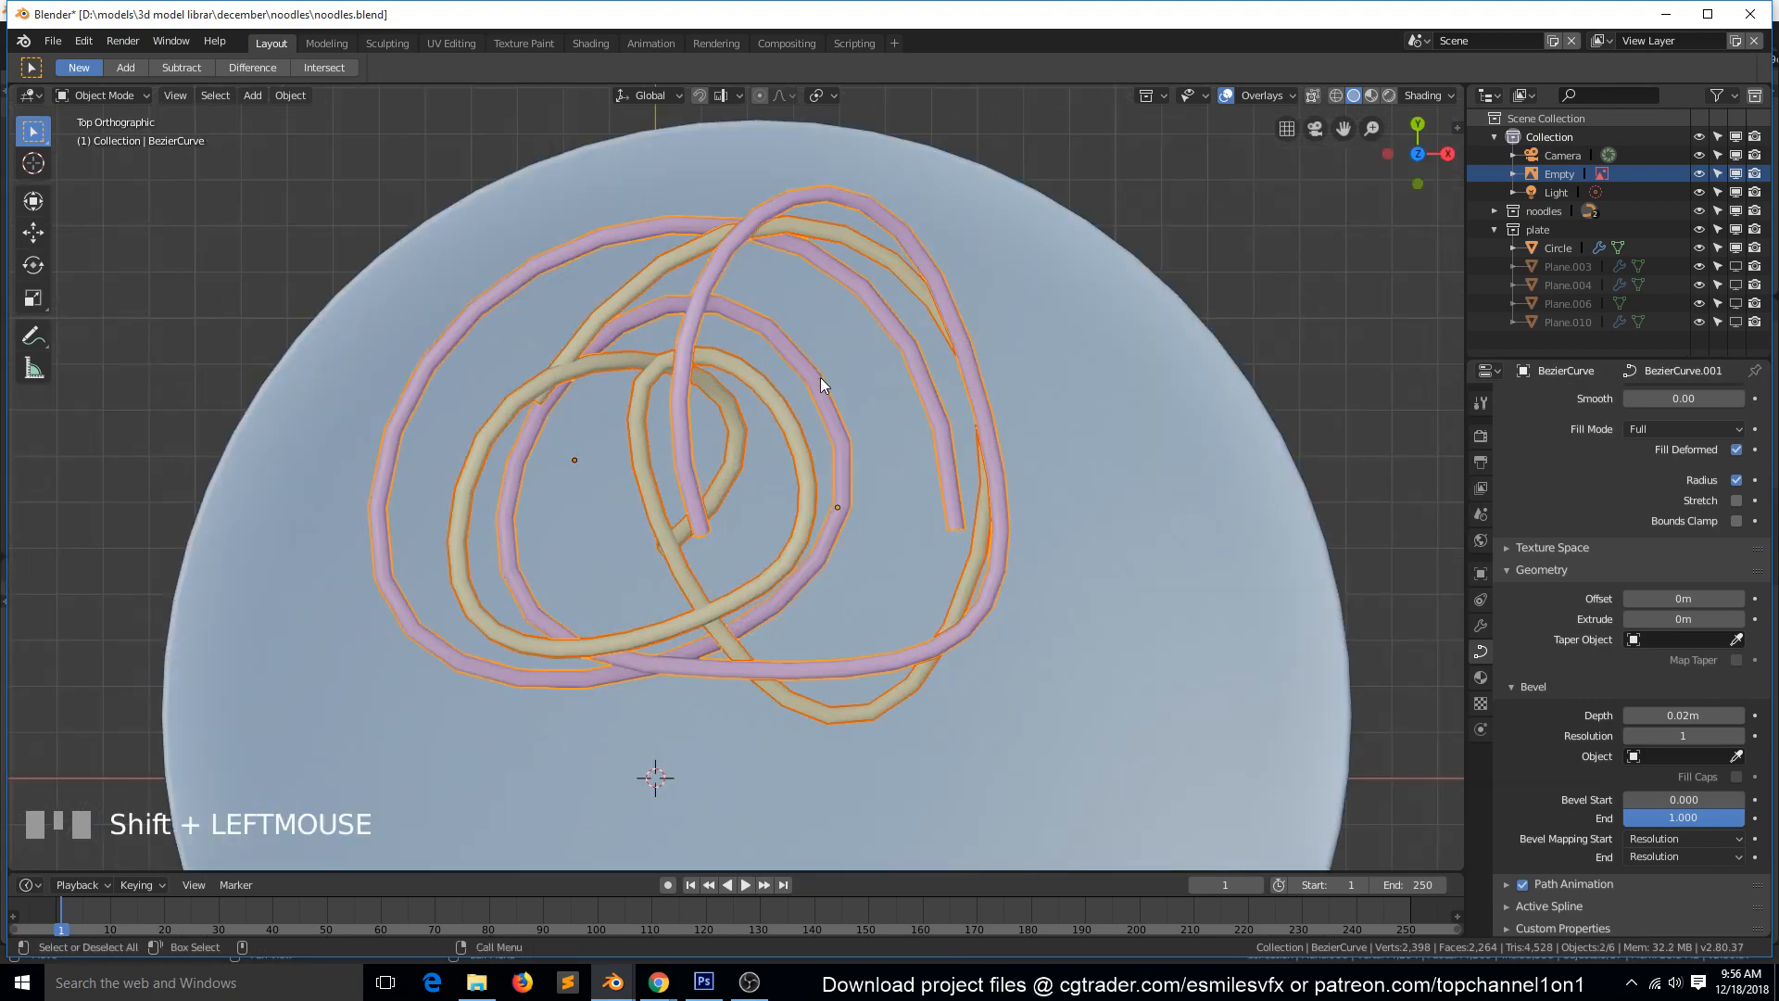
pyautogui.hotkey('shift', 'd')
pyautogui.click(1110, 458)
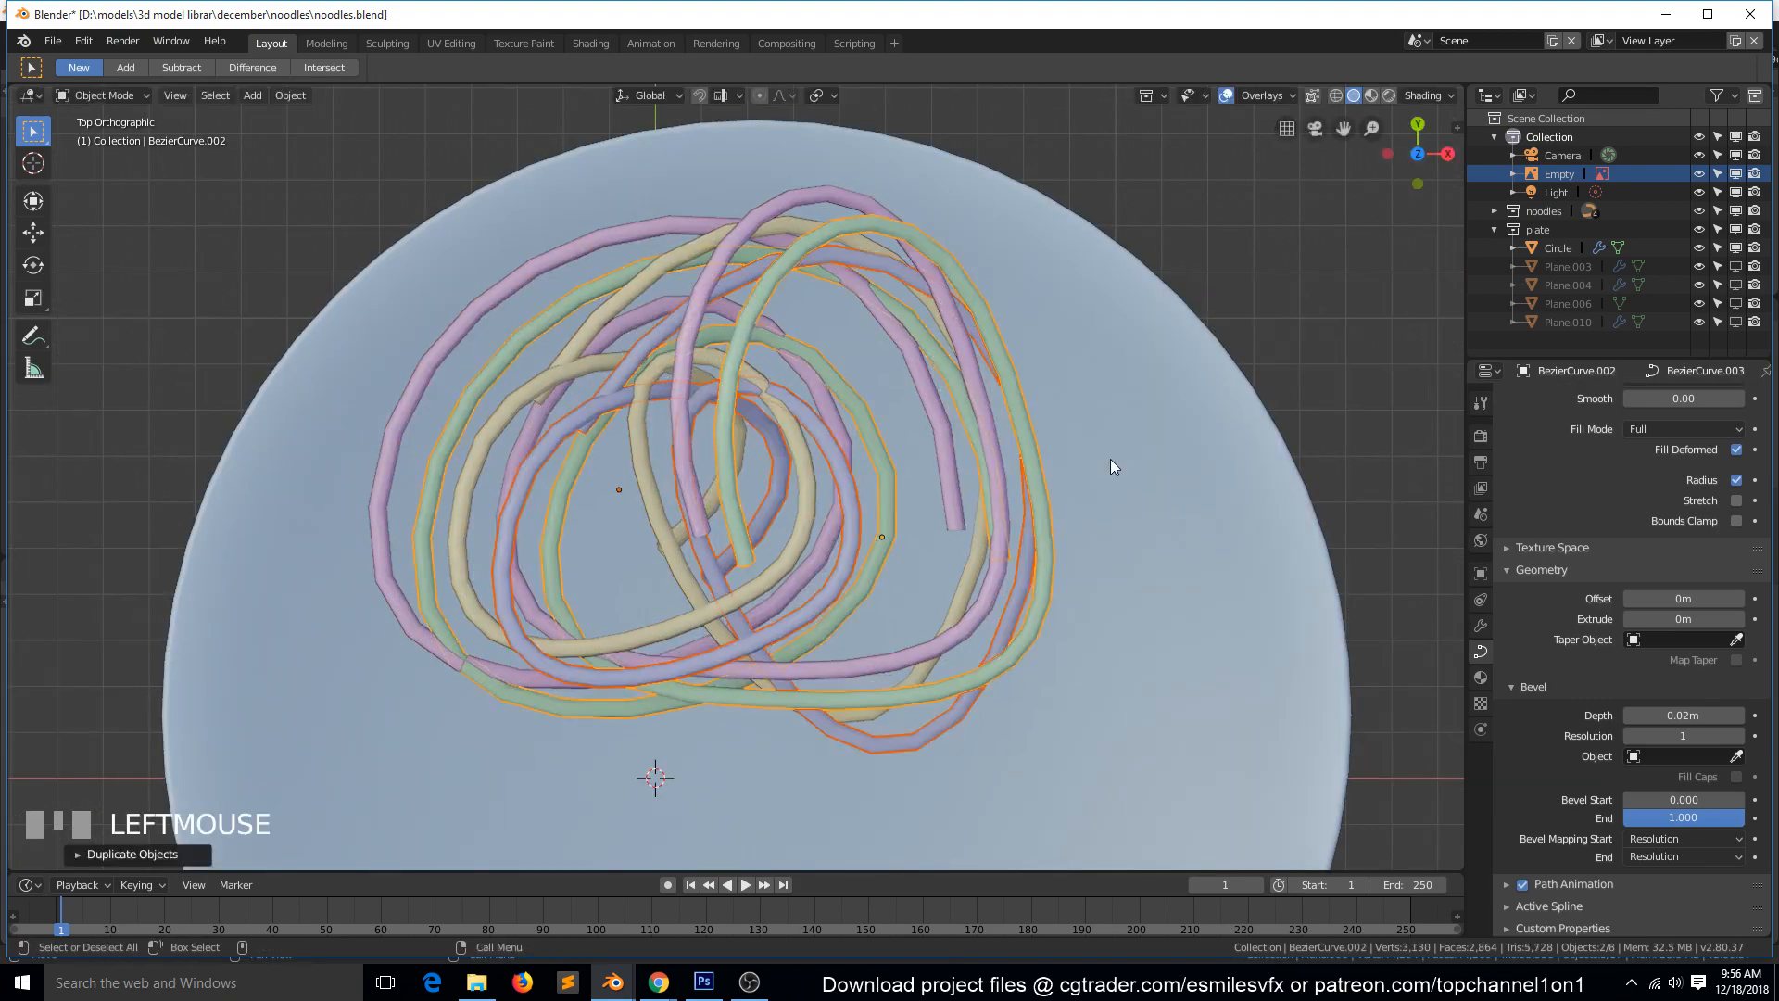
# Scale down the two copied noodles, rotate them together, and move them up and left over the original coil.
pyautogui.press('s')
pyautogui.click(1001, 501)
pyautogui.press('t')
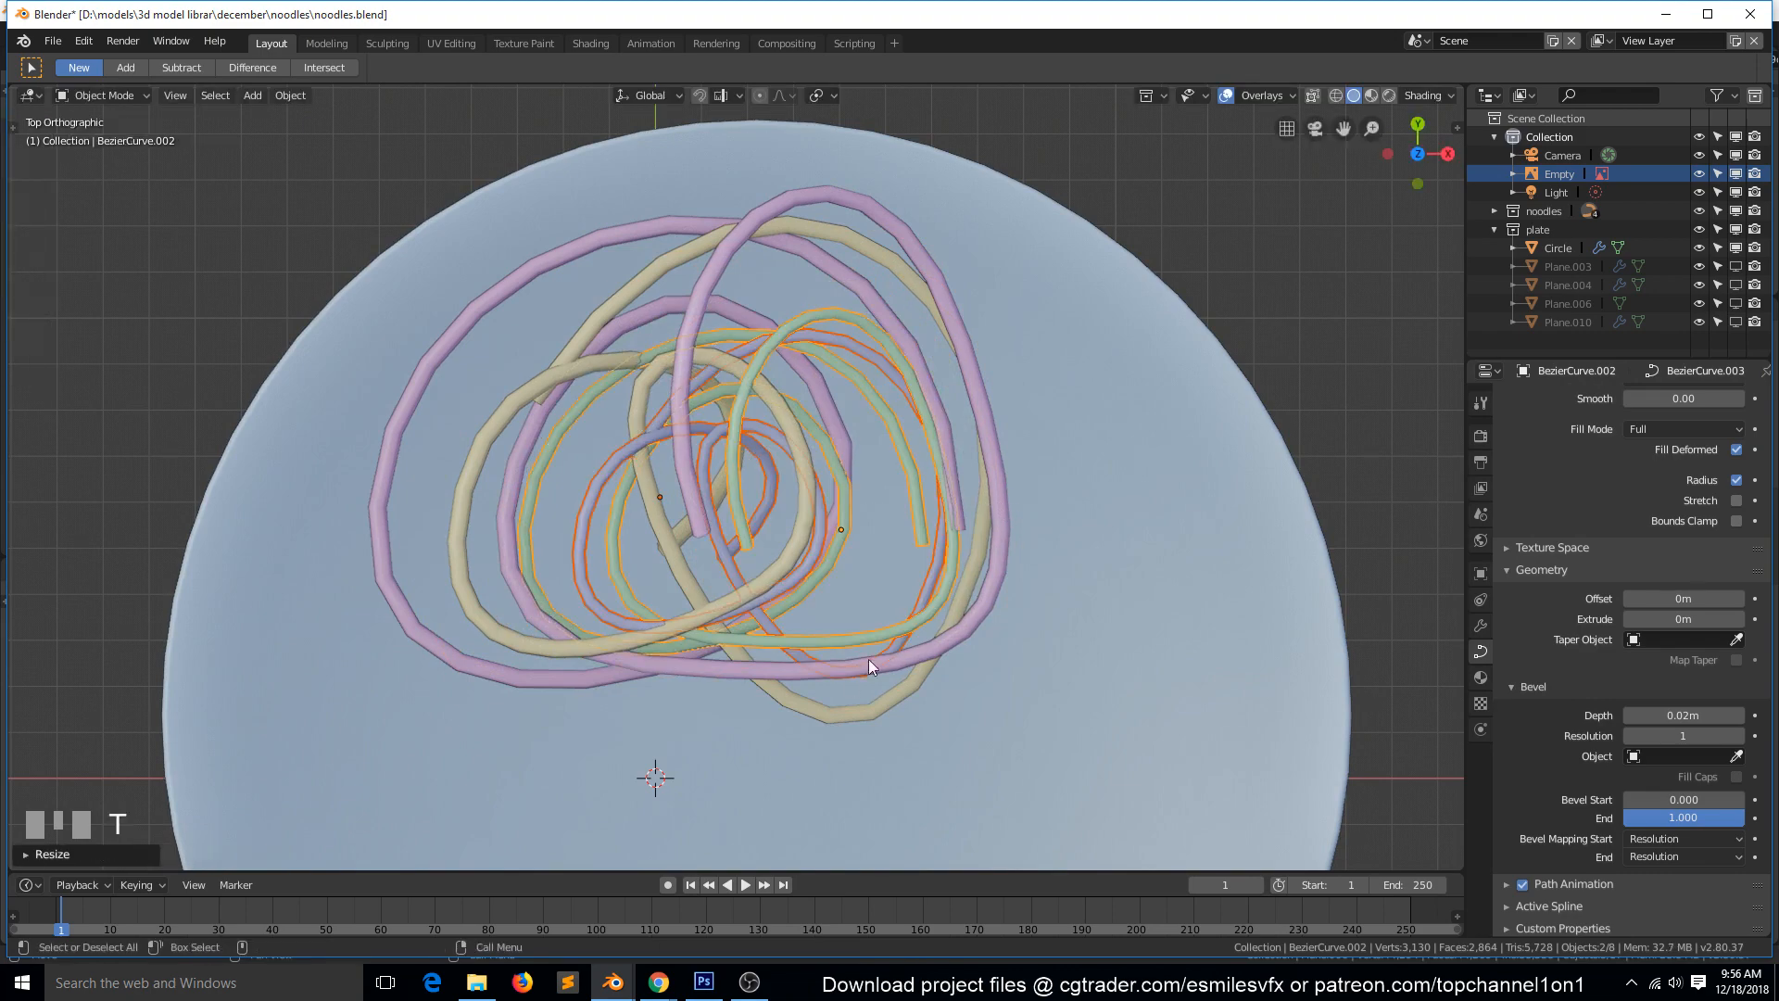
pyautogui.press('r')
pyautogui.click(766, 710)
pyautogui.press('g')
pyautogui.click(792, 444)
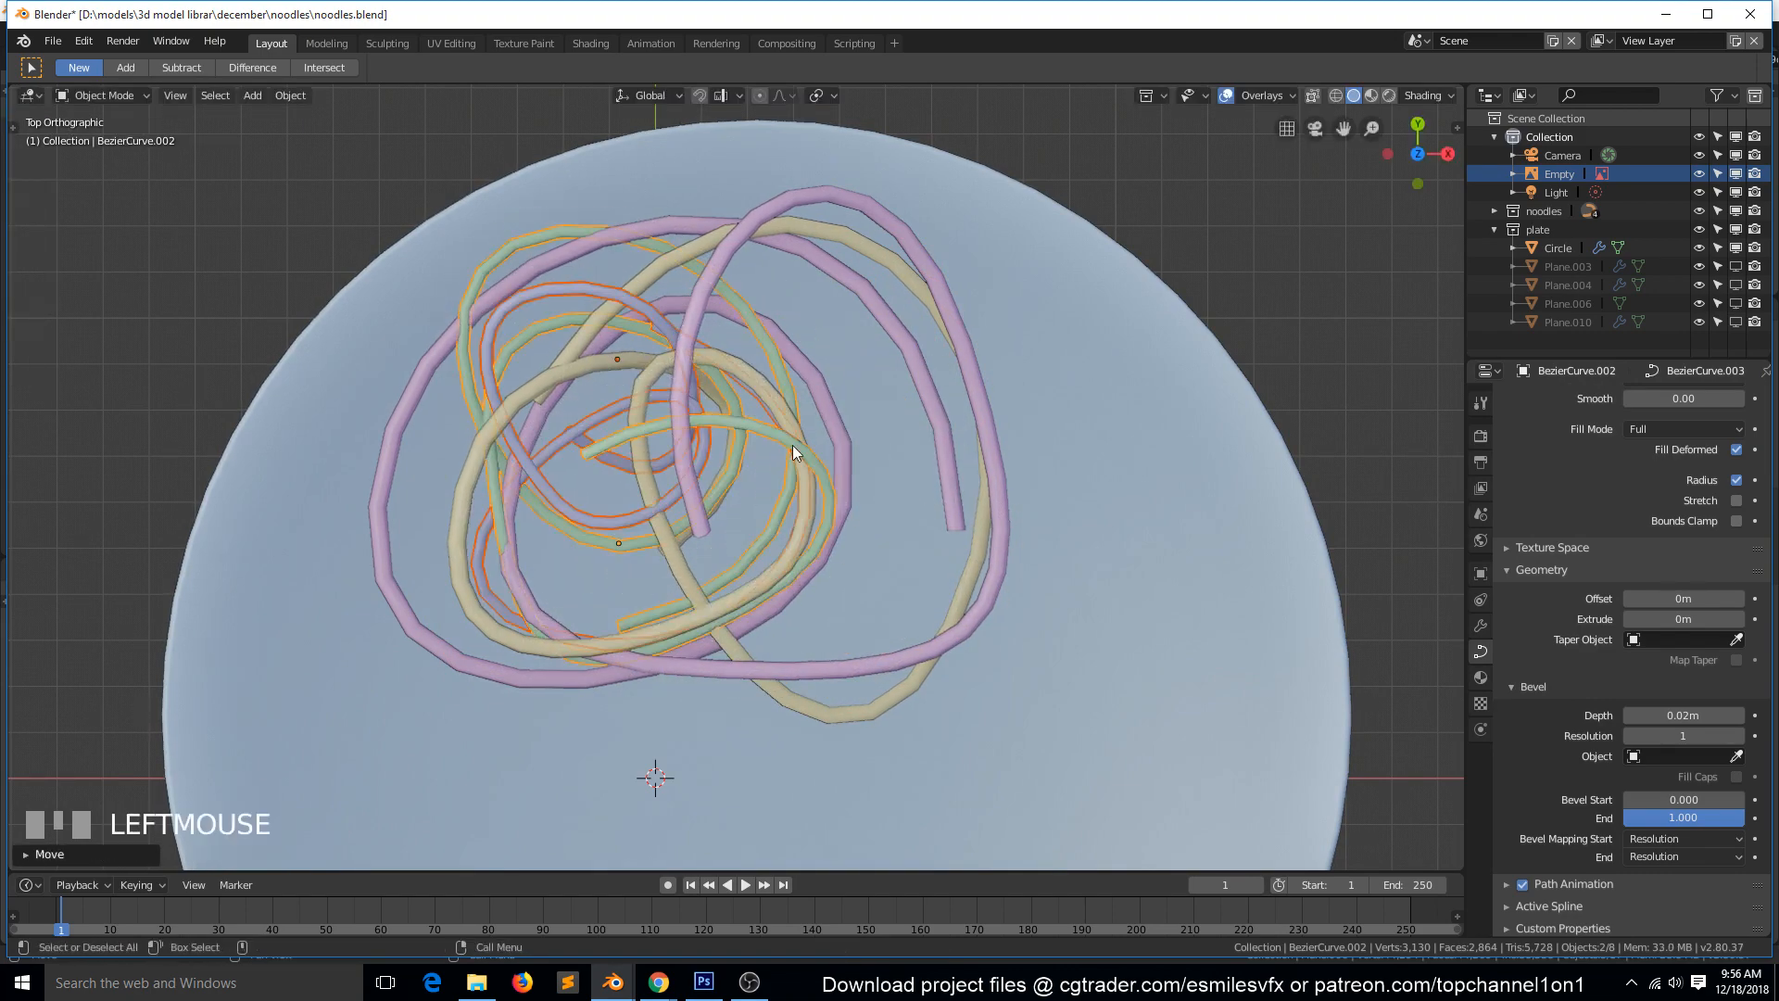
# Stretch the two copied noodles along the global X axis by about 1.6, deselect everything, and inspect the coil in perspective.
pyautogui.press('s')
pyautogui.press('x')
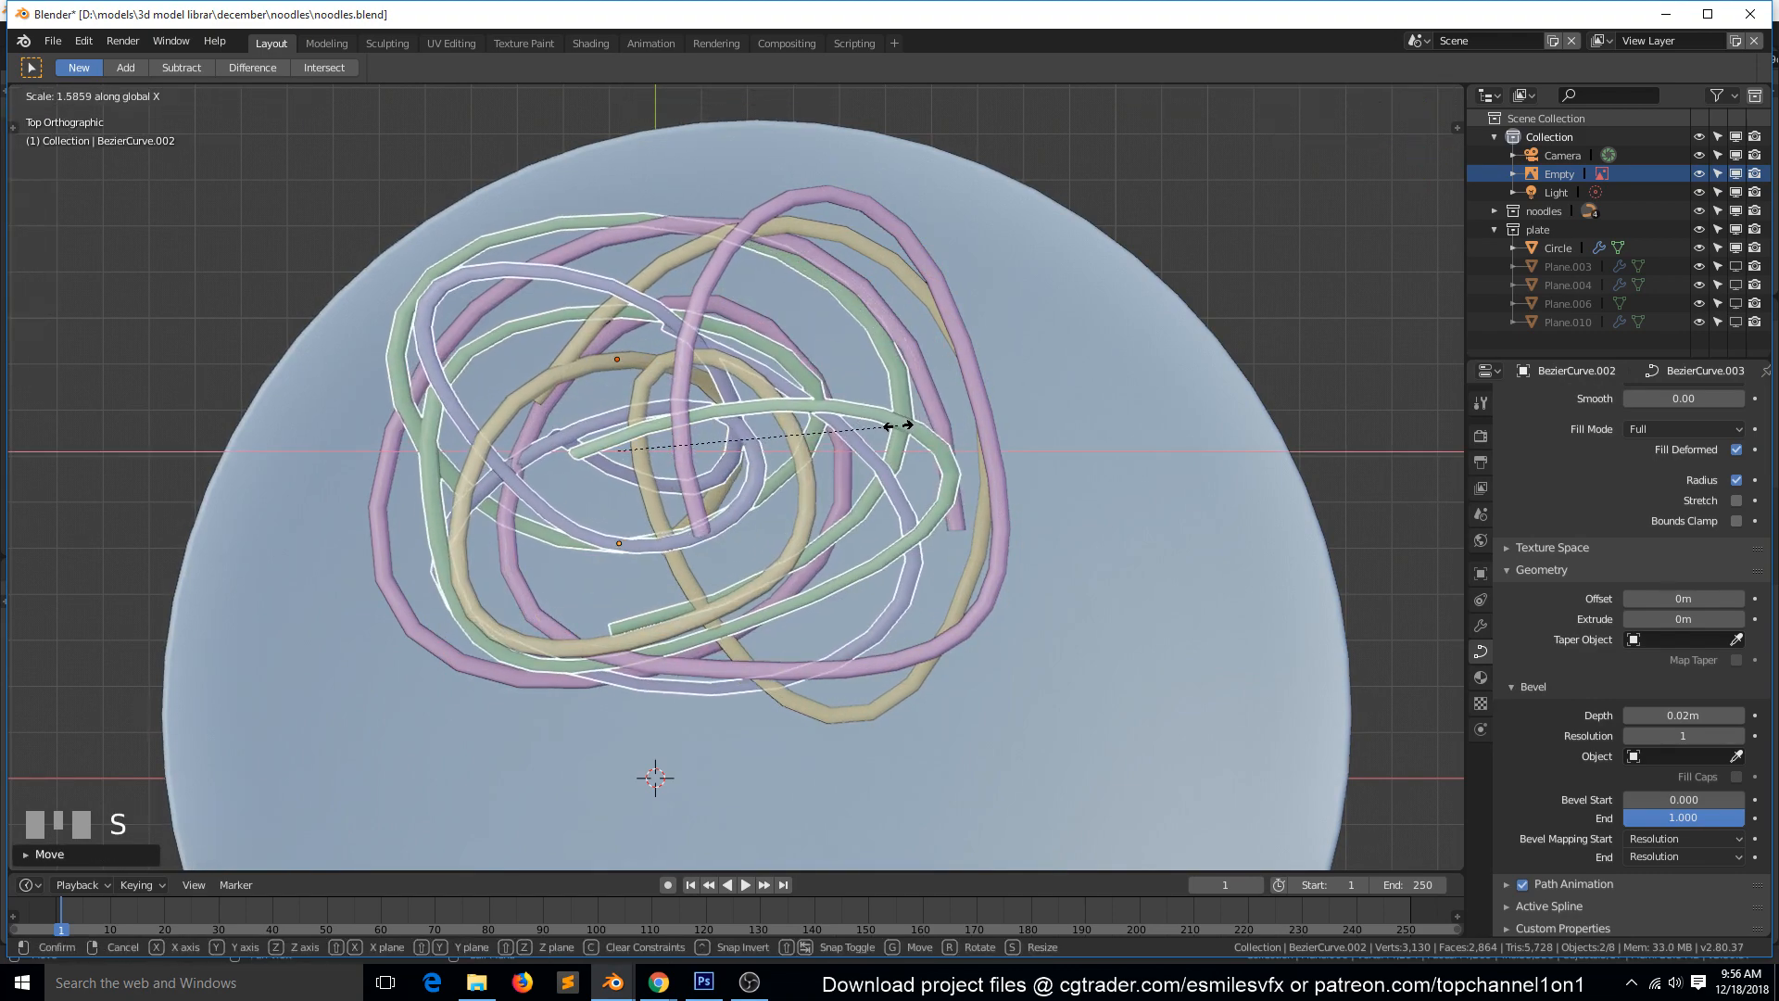
pyautogui.click(906, 425)
pyautogui.press('`')
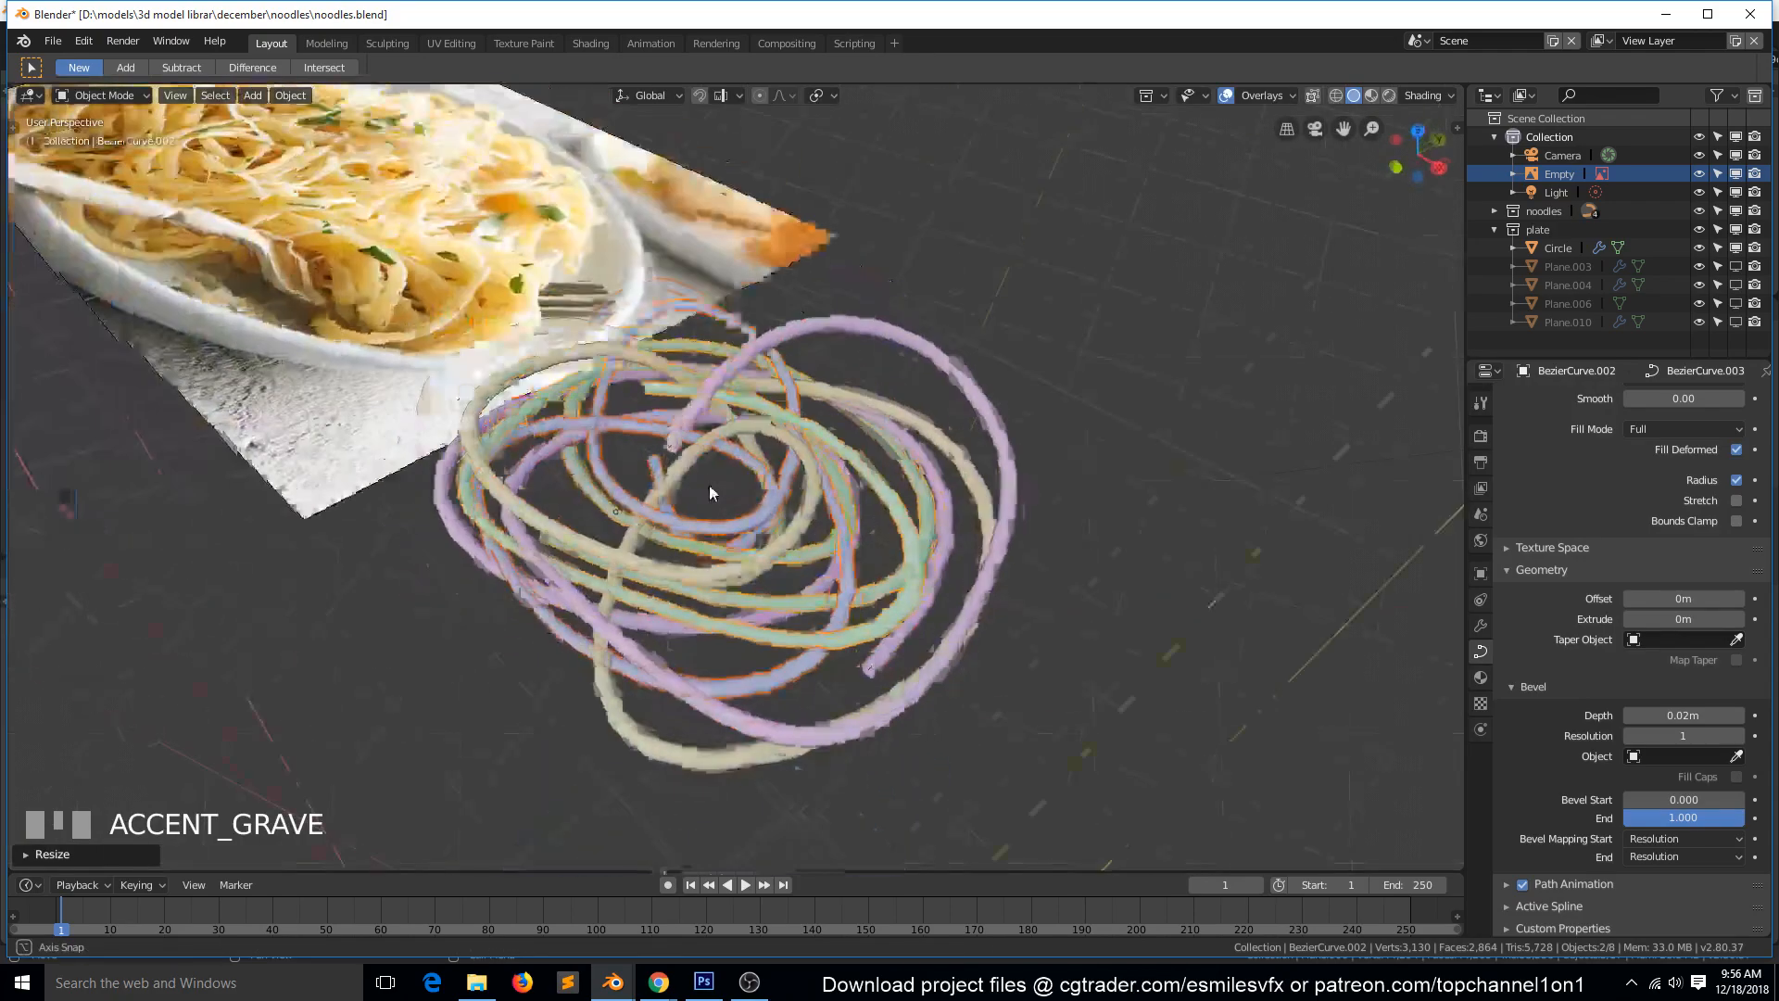
pyautogui.press('a')
pyautogui.press('`')
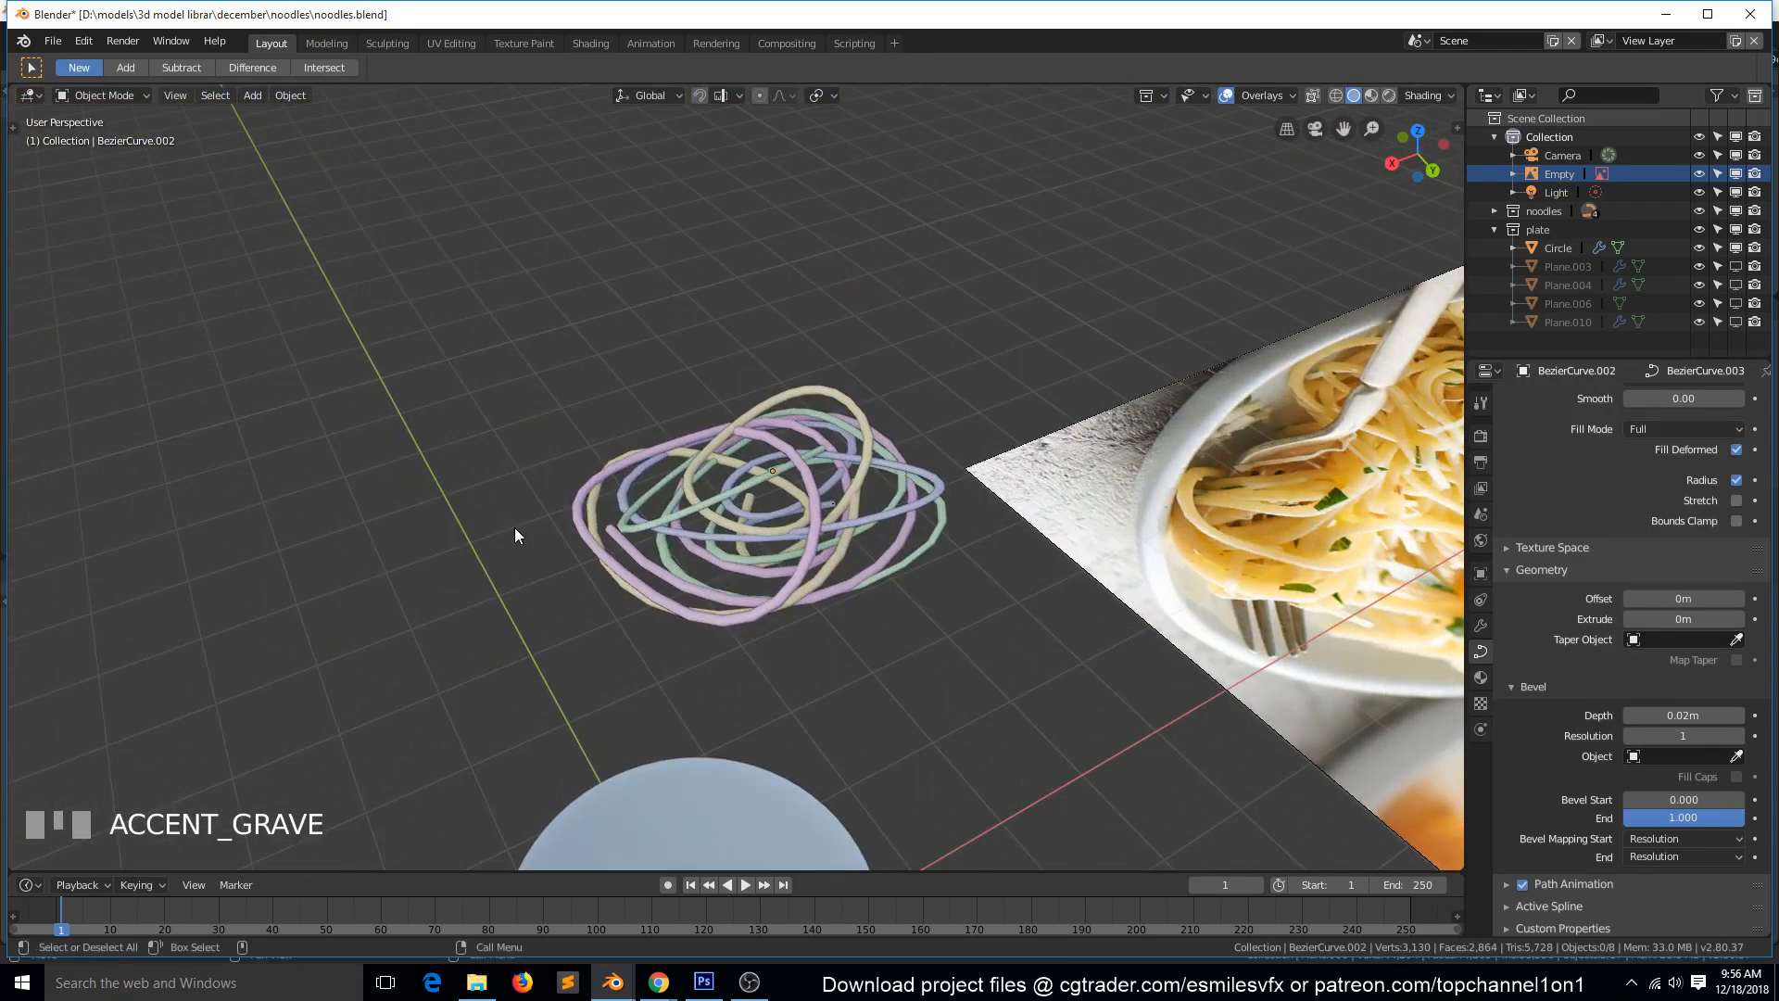
pyautogui.scroll(3, 514, 526)
pyautogui.press('`')
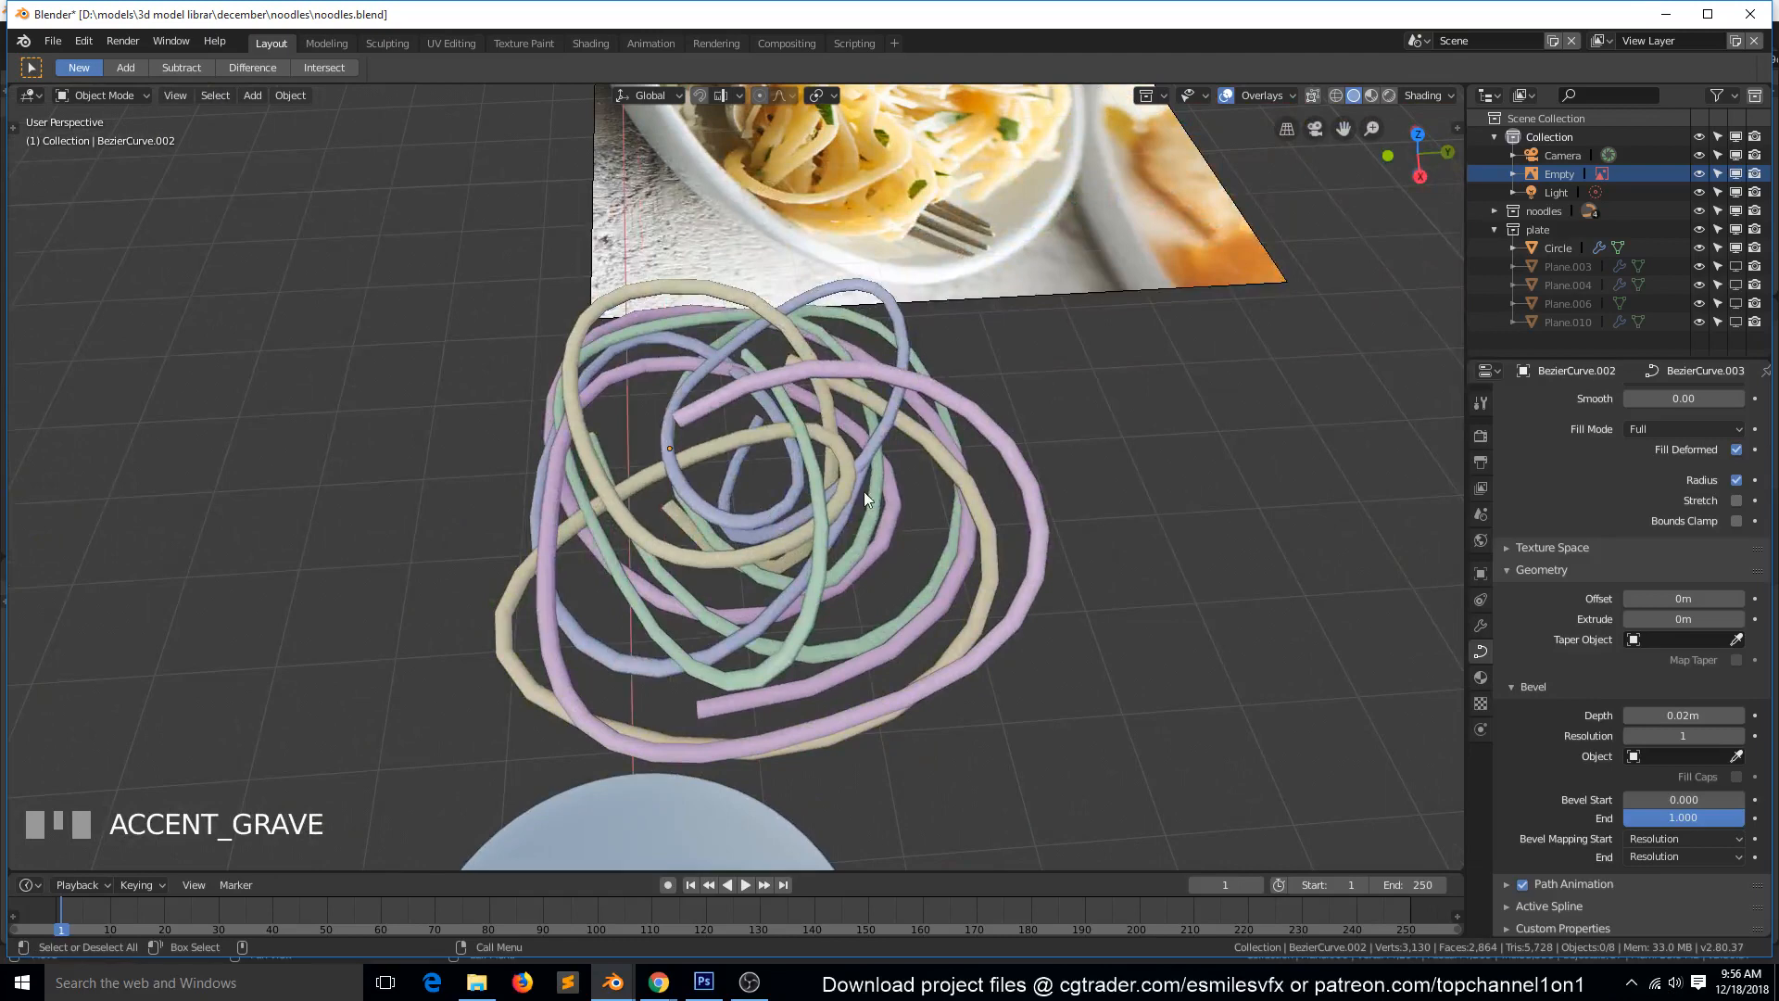
# Edit the tan noodle in top view, moving its left control point outward and rotating it counterclockwise.
pyautogui.click(913, 458)
pyautogui.press('KP_7')
pyautogui.press('Tab')
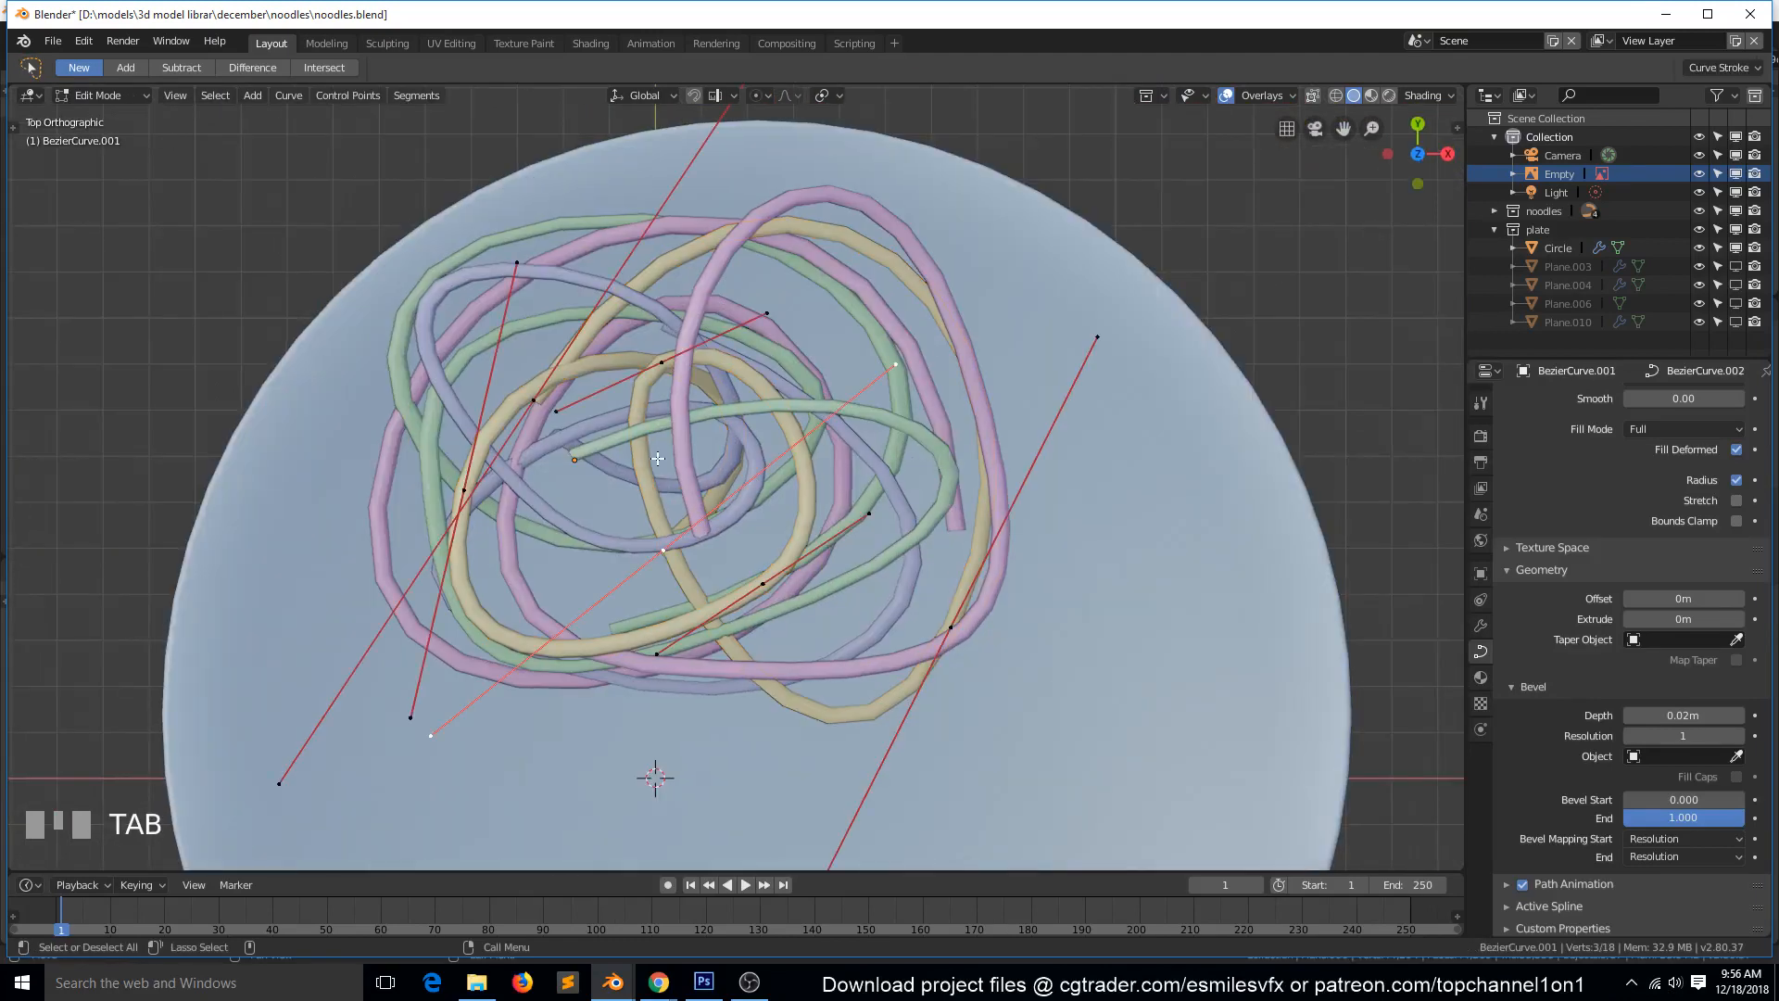
pyautogui.click(458, 489)
pyautogui.press('g')
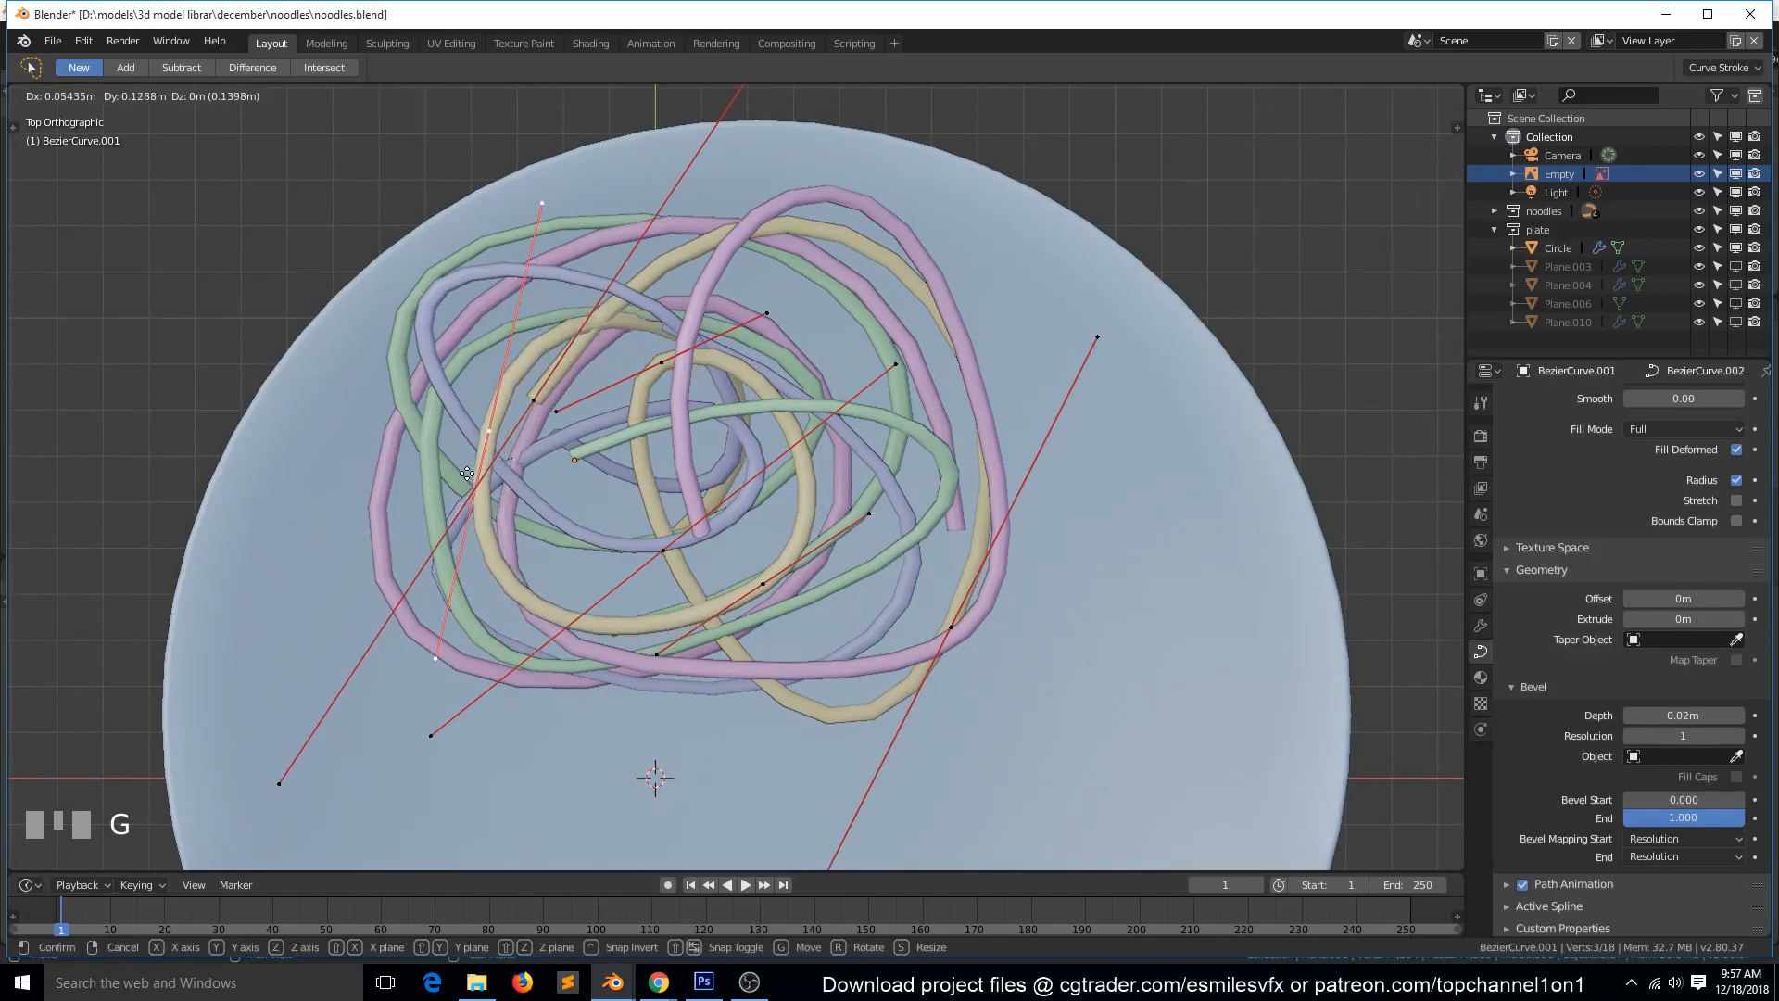
pyautogui.click(410, 594)
pyautogui.press('r')
pyautogui.click(544, 615)
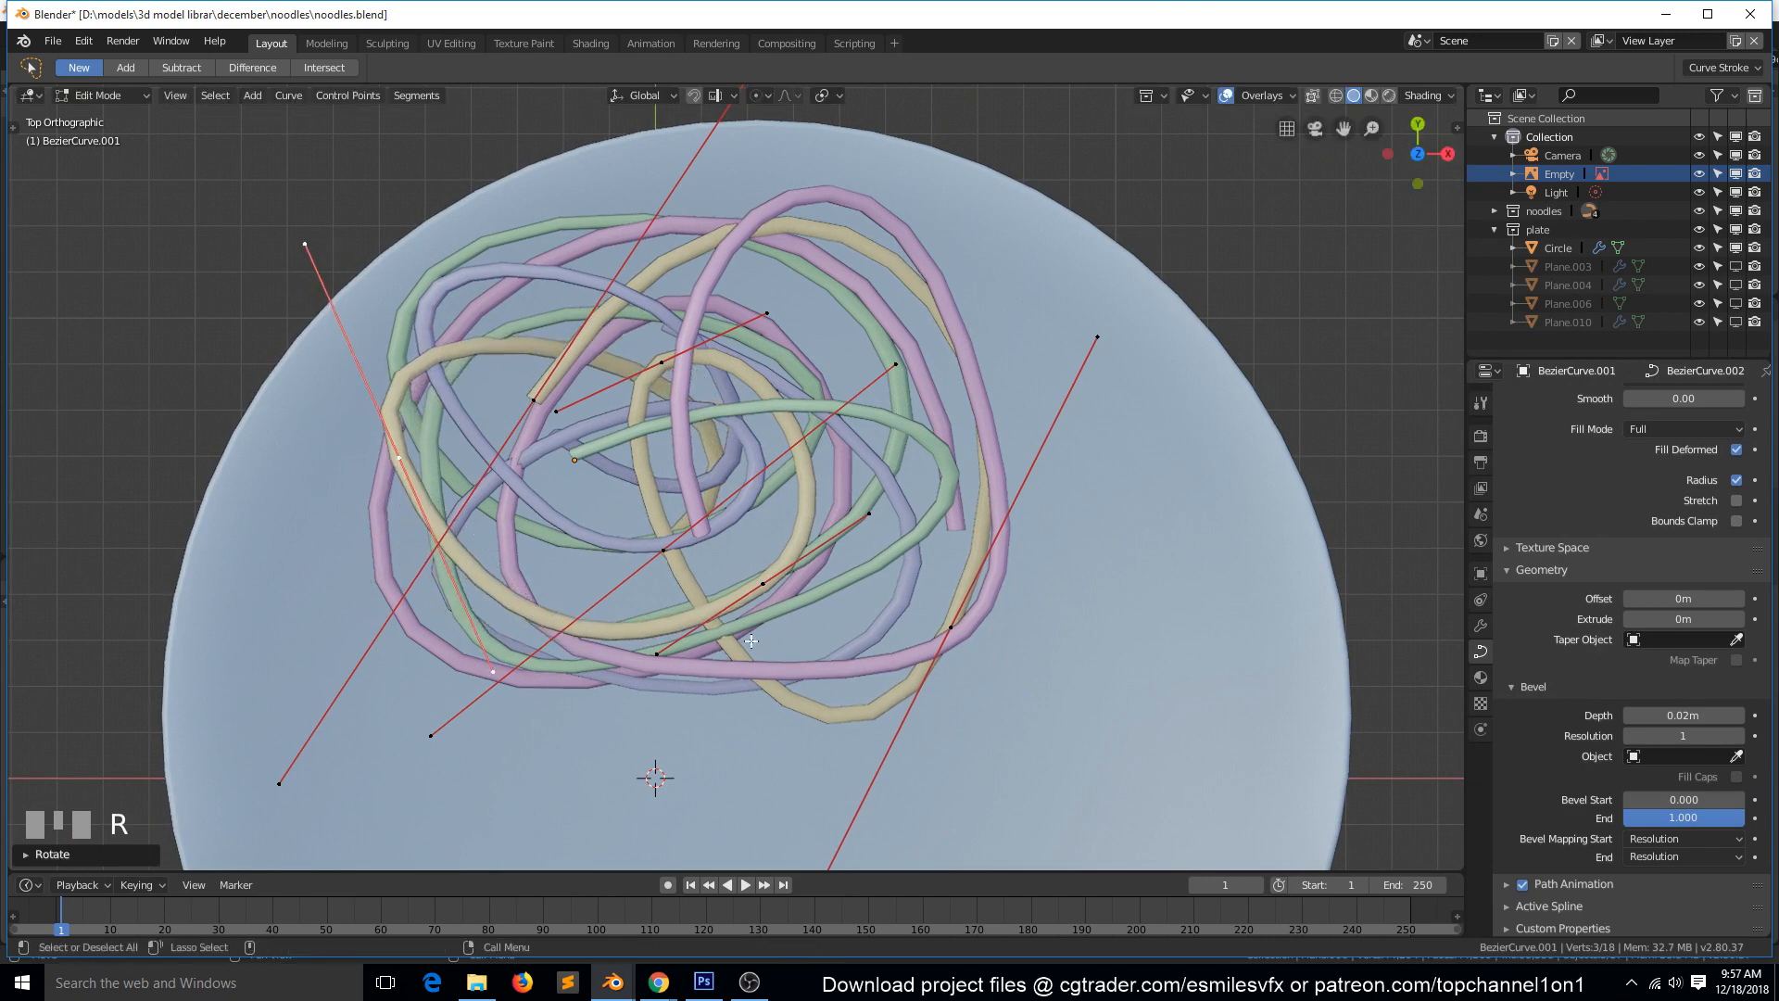
# Shorten the handles of the tan noodle's end point near the middle of the coil.
pyautogui.click(663, 550)
pyautogui.press('s')
pyautogui.click(767, 620)
# Rotate and lengthen the handles of the tan noodle's lower inner control point to fold the strand across the coil.
pyautogui.click(827, 616)
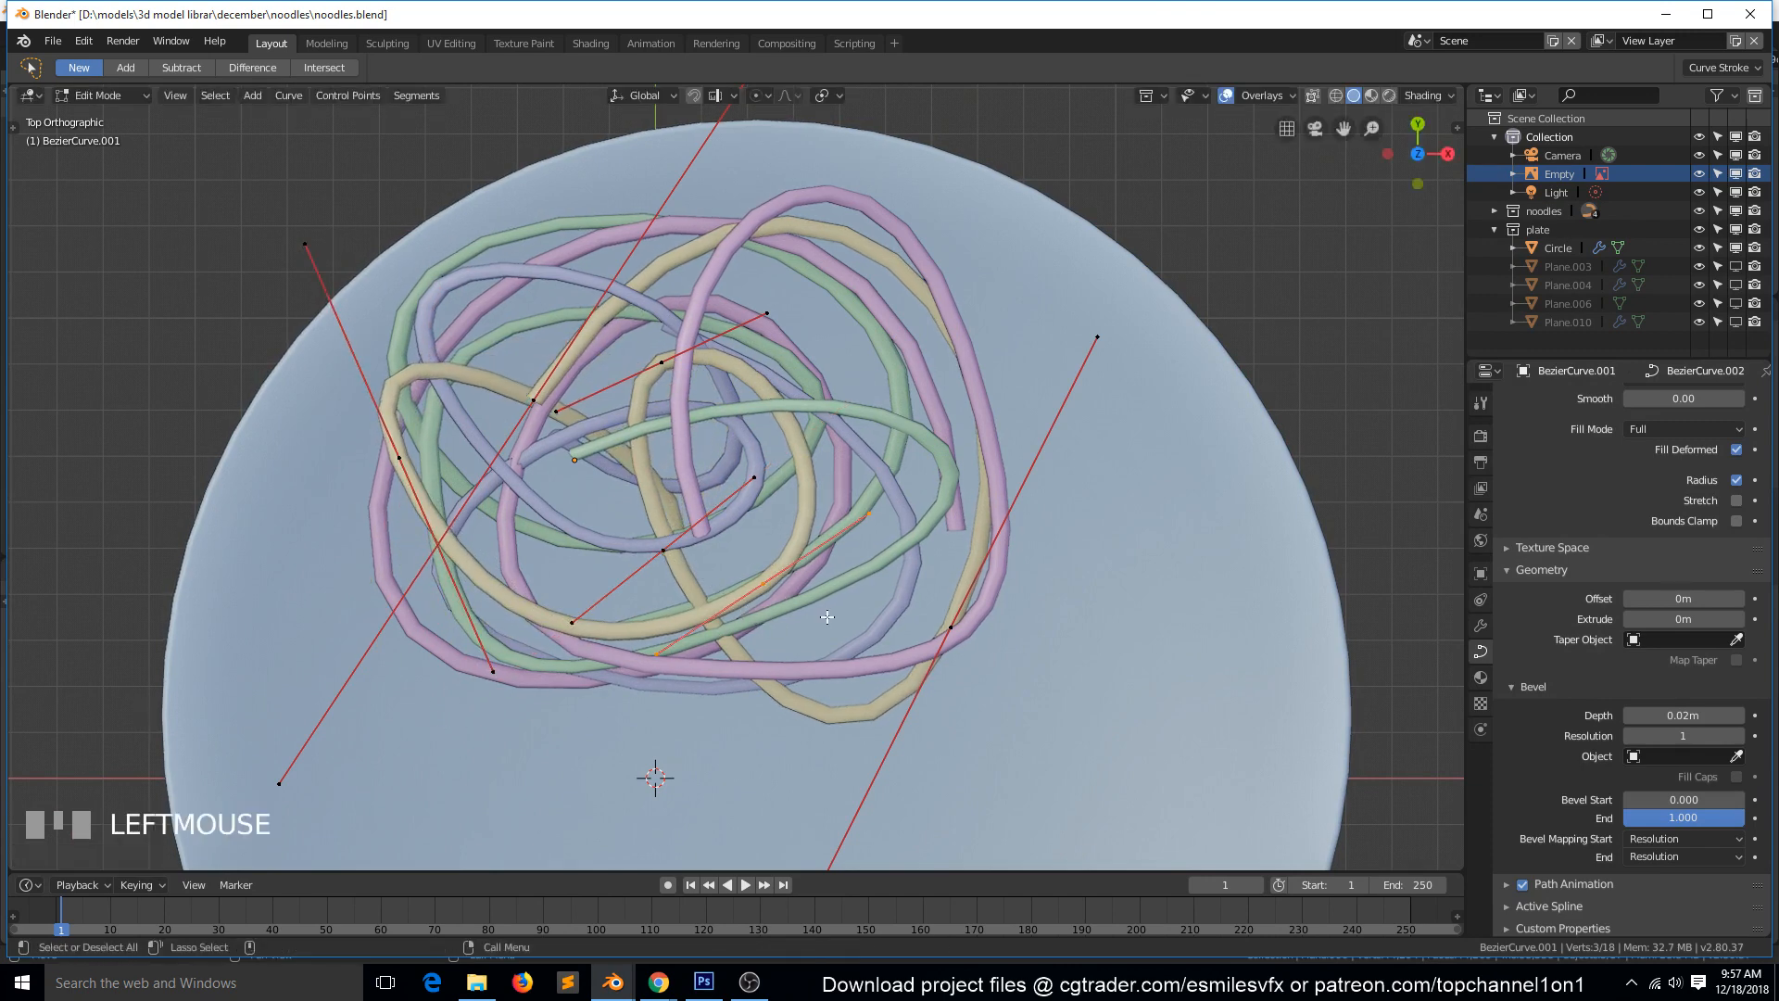
pyautogui.press('s')
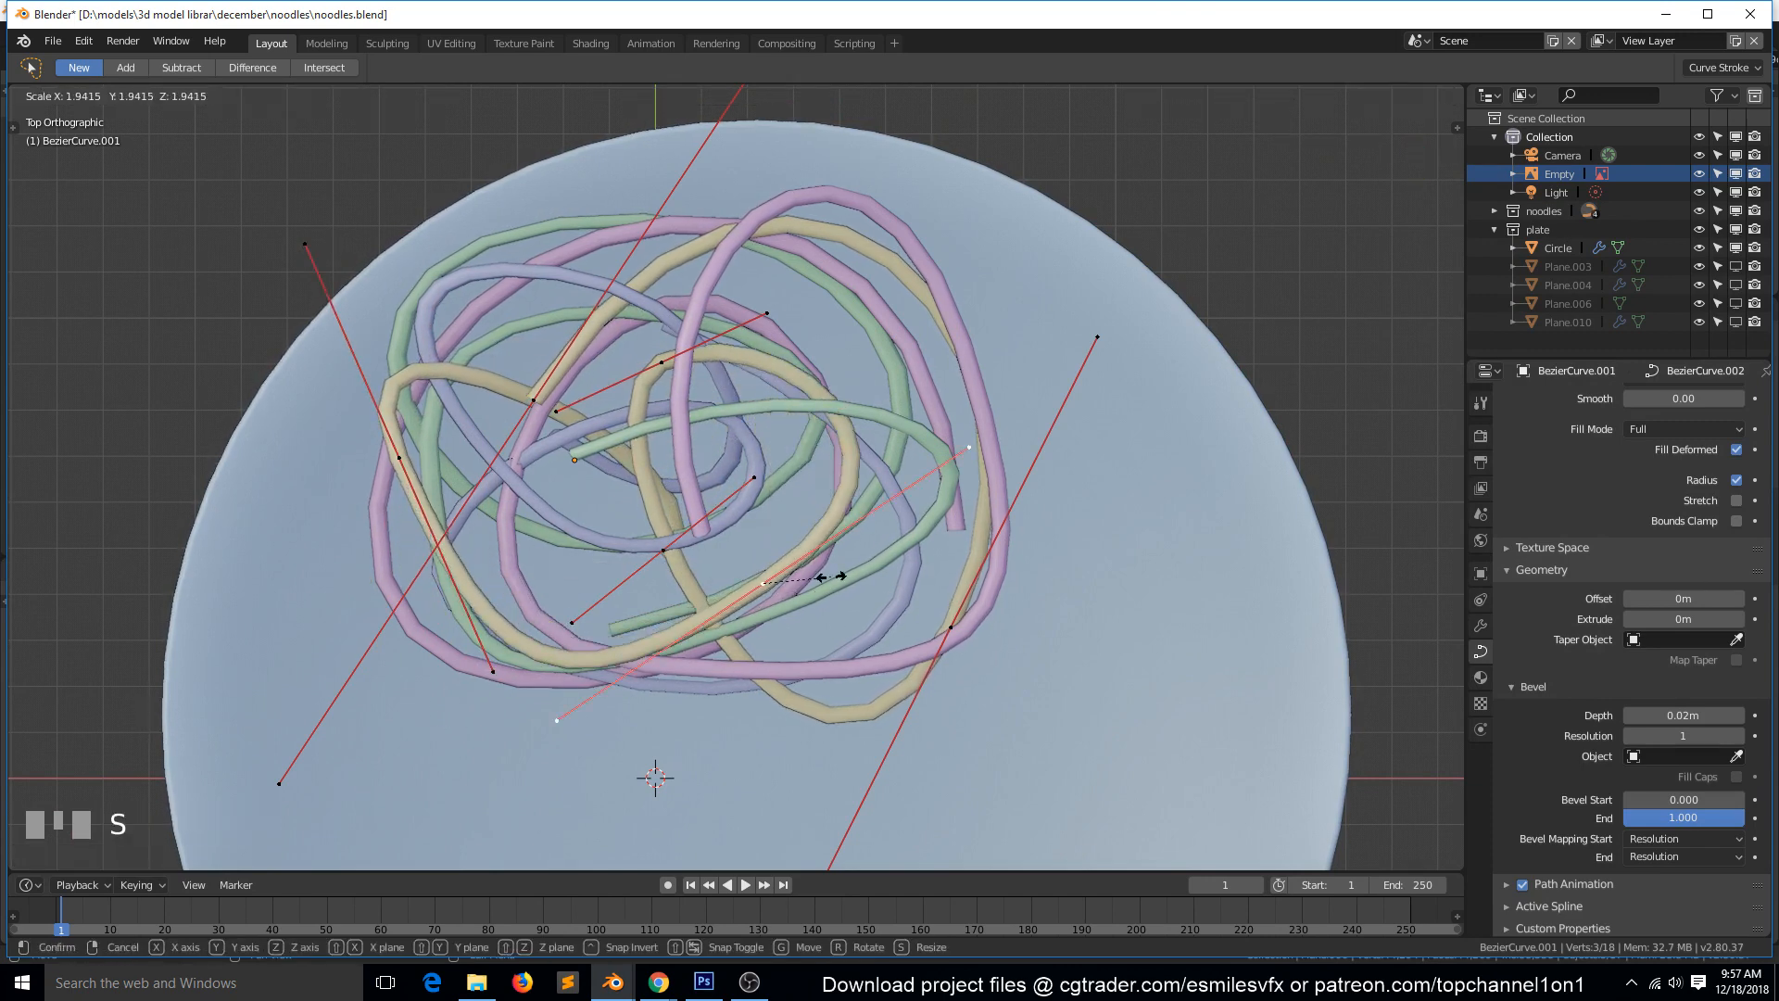
pyautogui.click(714, 653)
pyautogui.press('r')
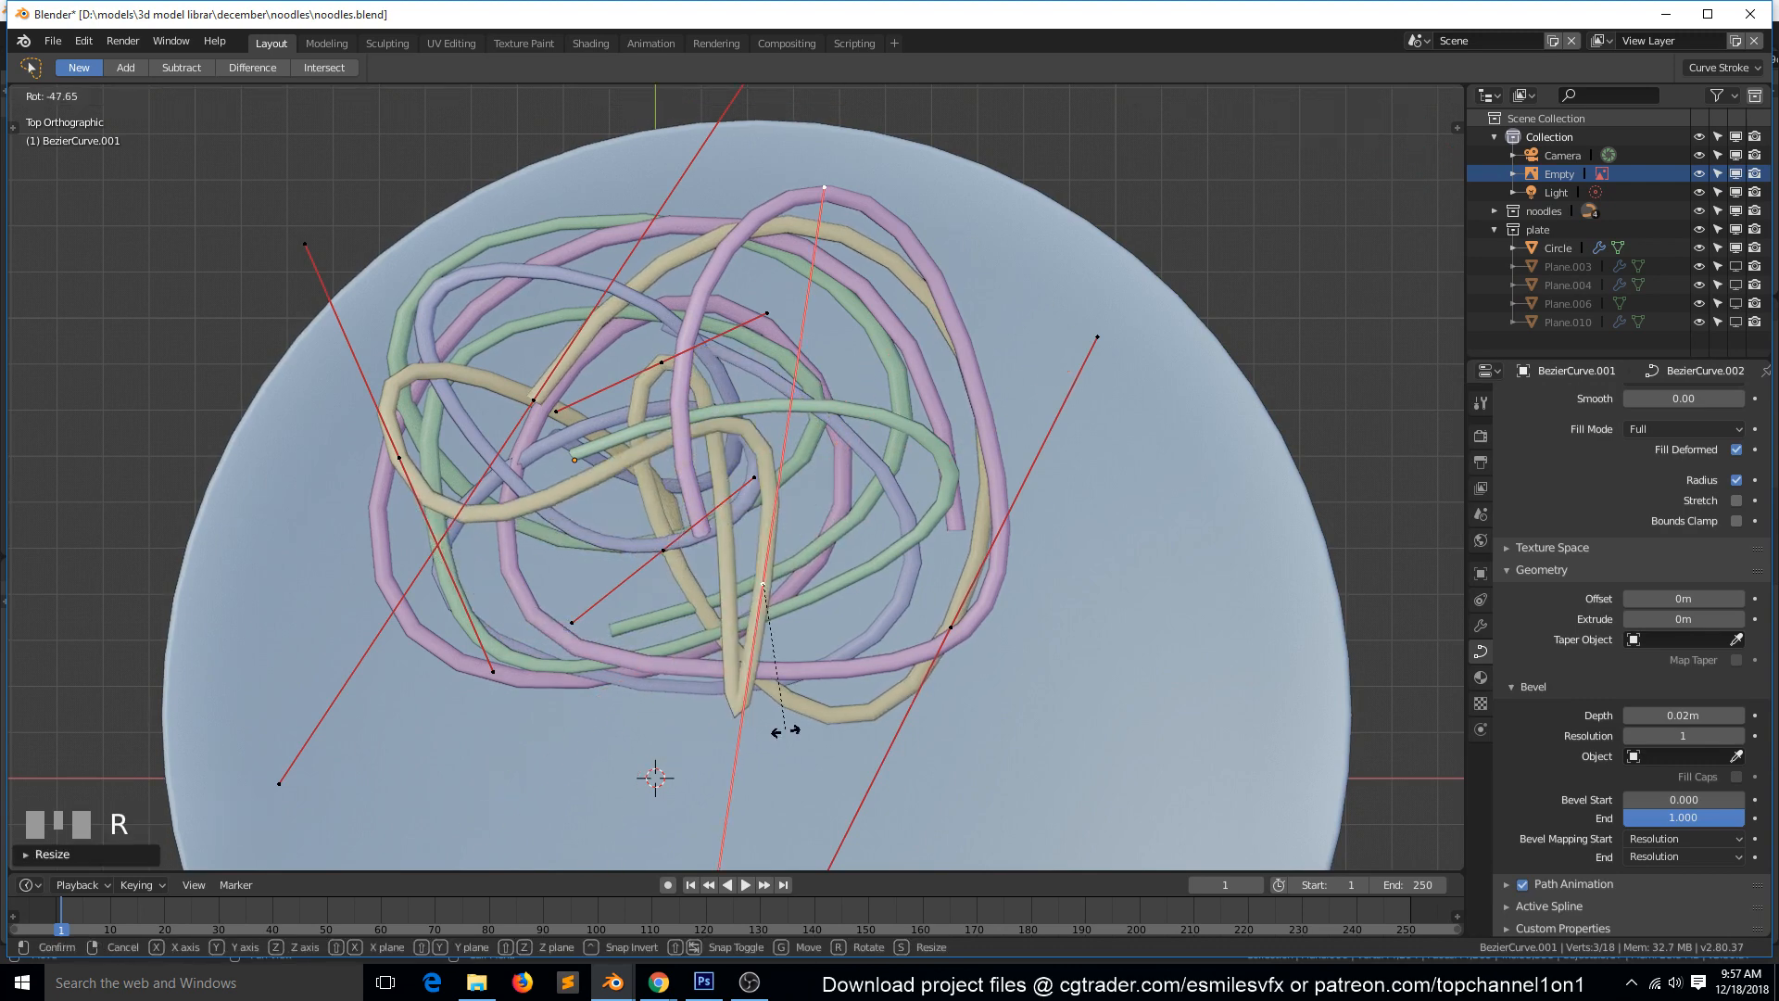
pyautogui.click(739, 710)
pyautogui.press('s')
pyautogui.click(743, 697)
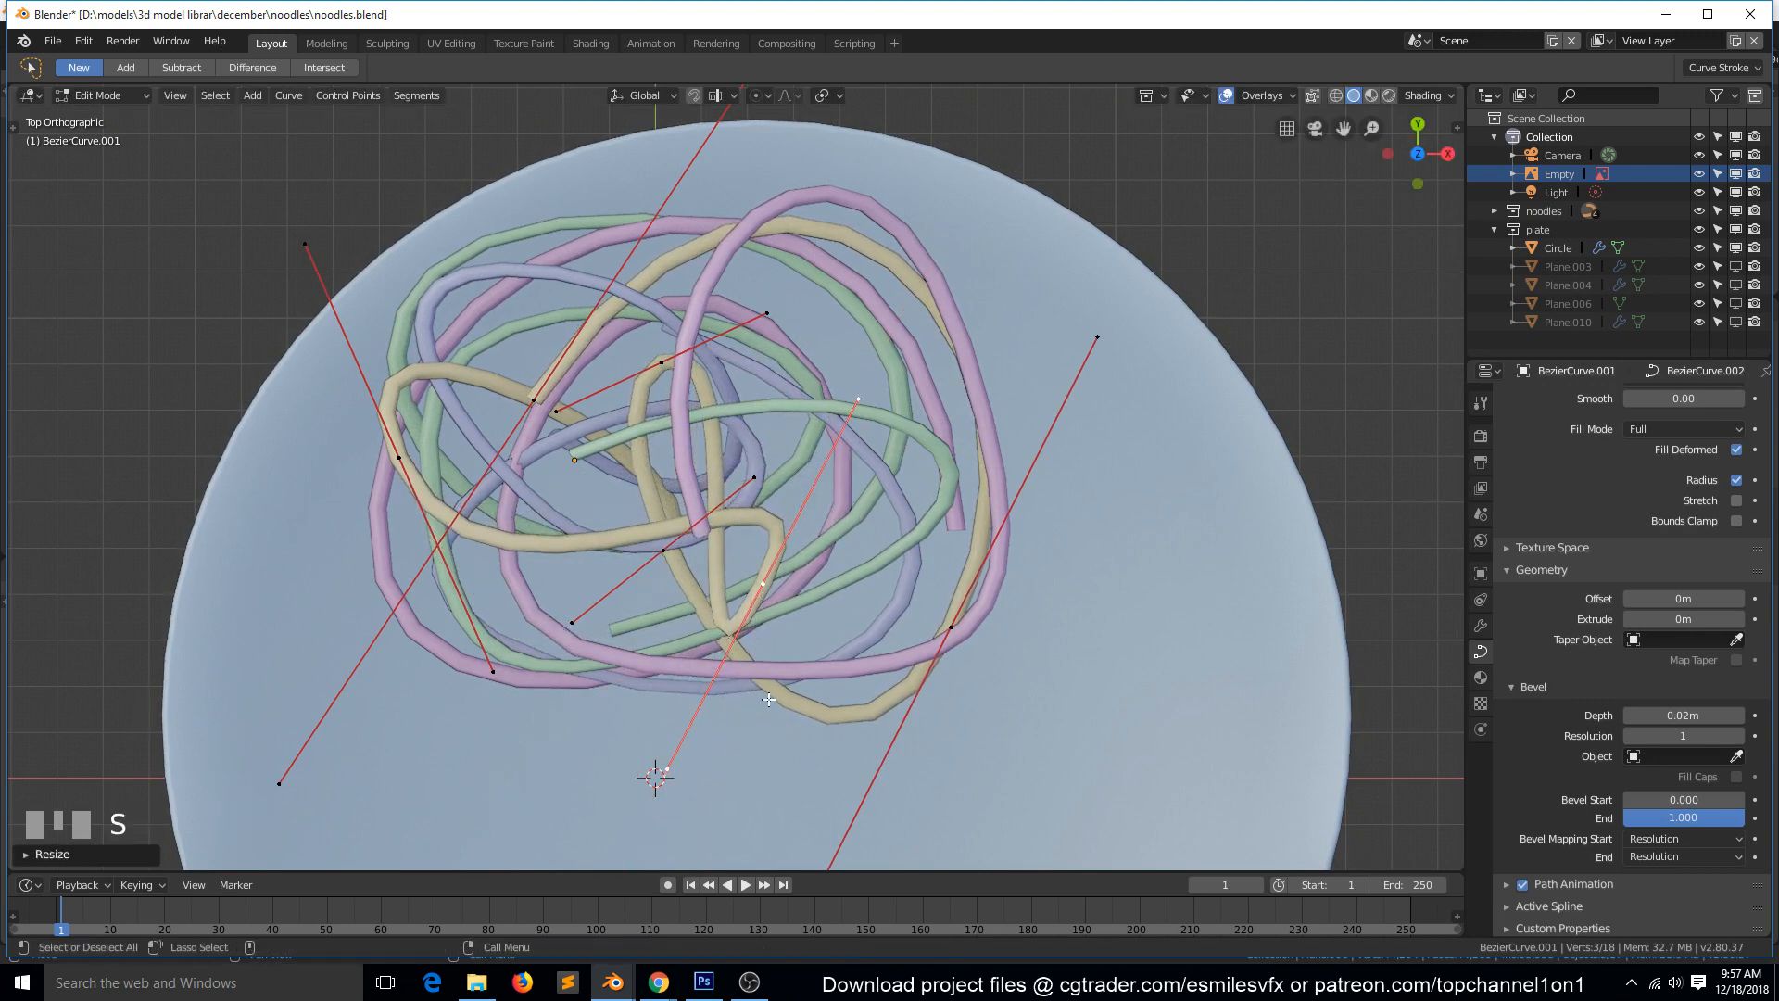
pyautogui.press('s')
pyautogui.click(800, 720)
pyautogui.press('r')
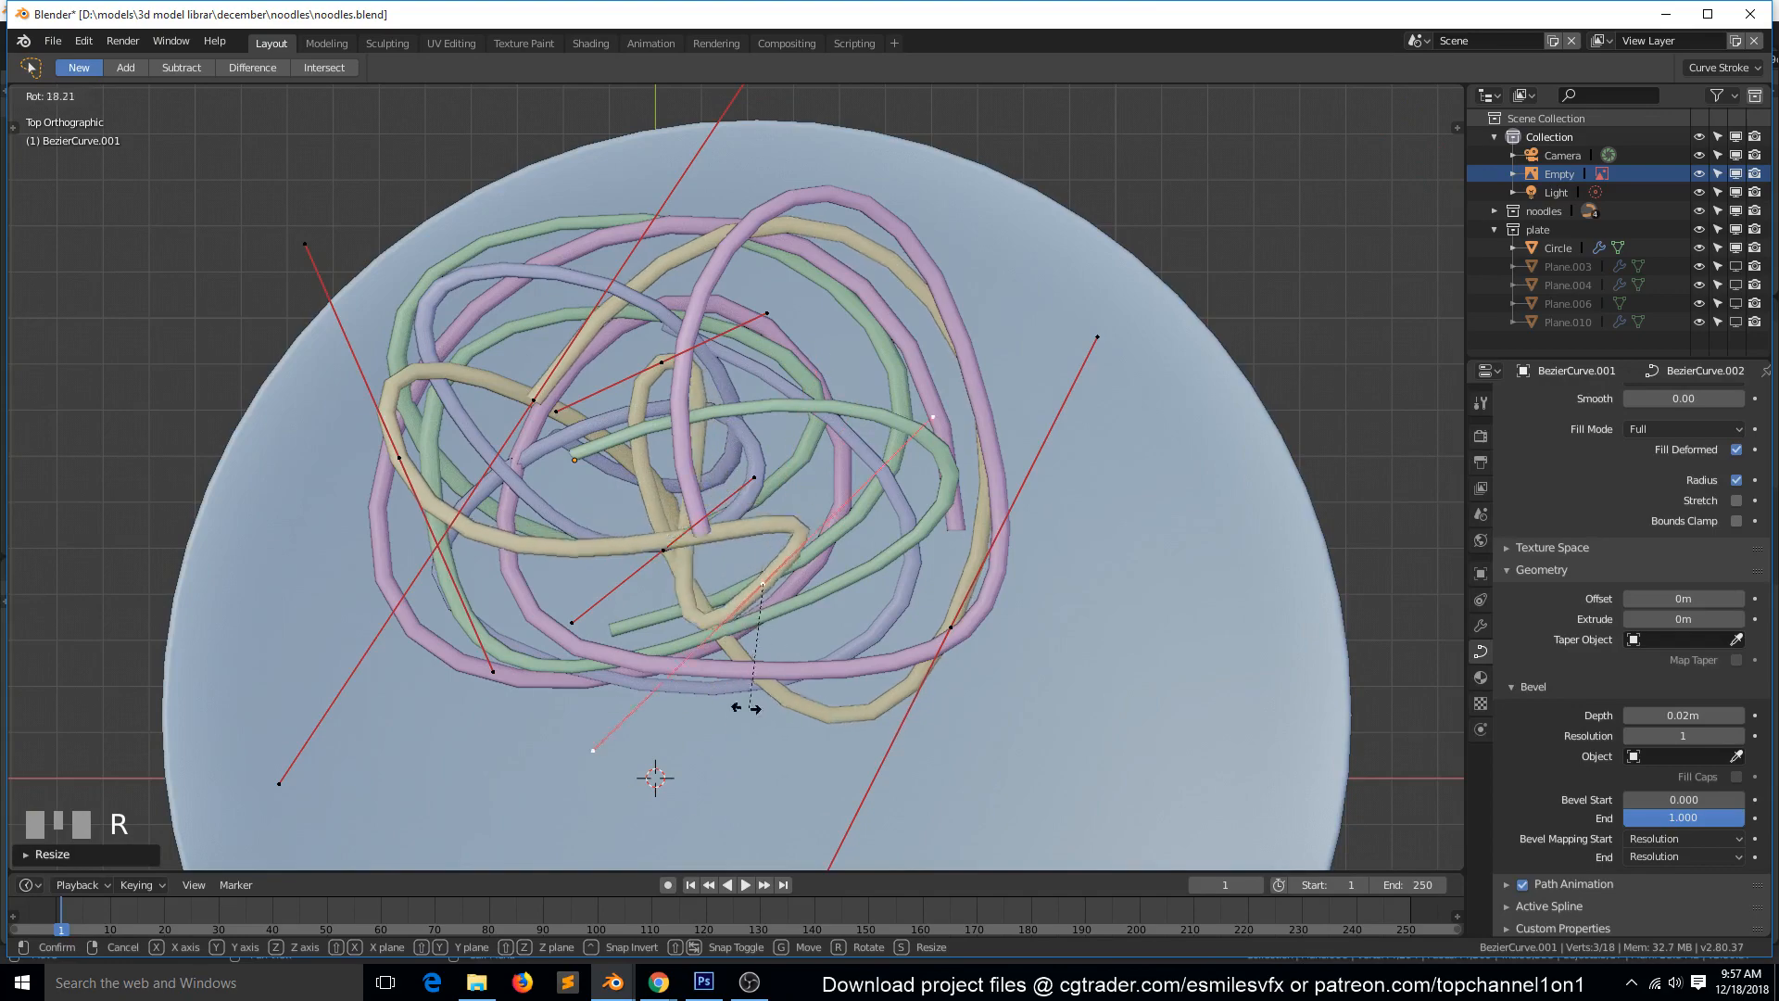
pyautogui.click(749, 710)
# Rotate the tan noodle's lower inner control point in perspective to round its fold, finish curve editing, and deselect everything.
pyautogui.press('`')
pyautogui.moveTo(889, 659); pyautogui.dragTo(823, 565, button='middle')
pyautogui.press('r')
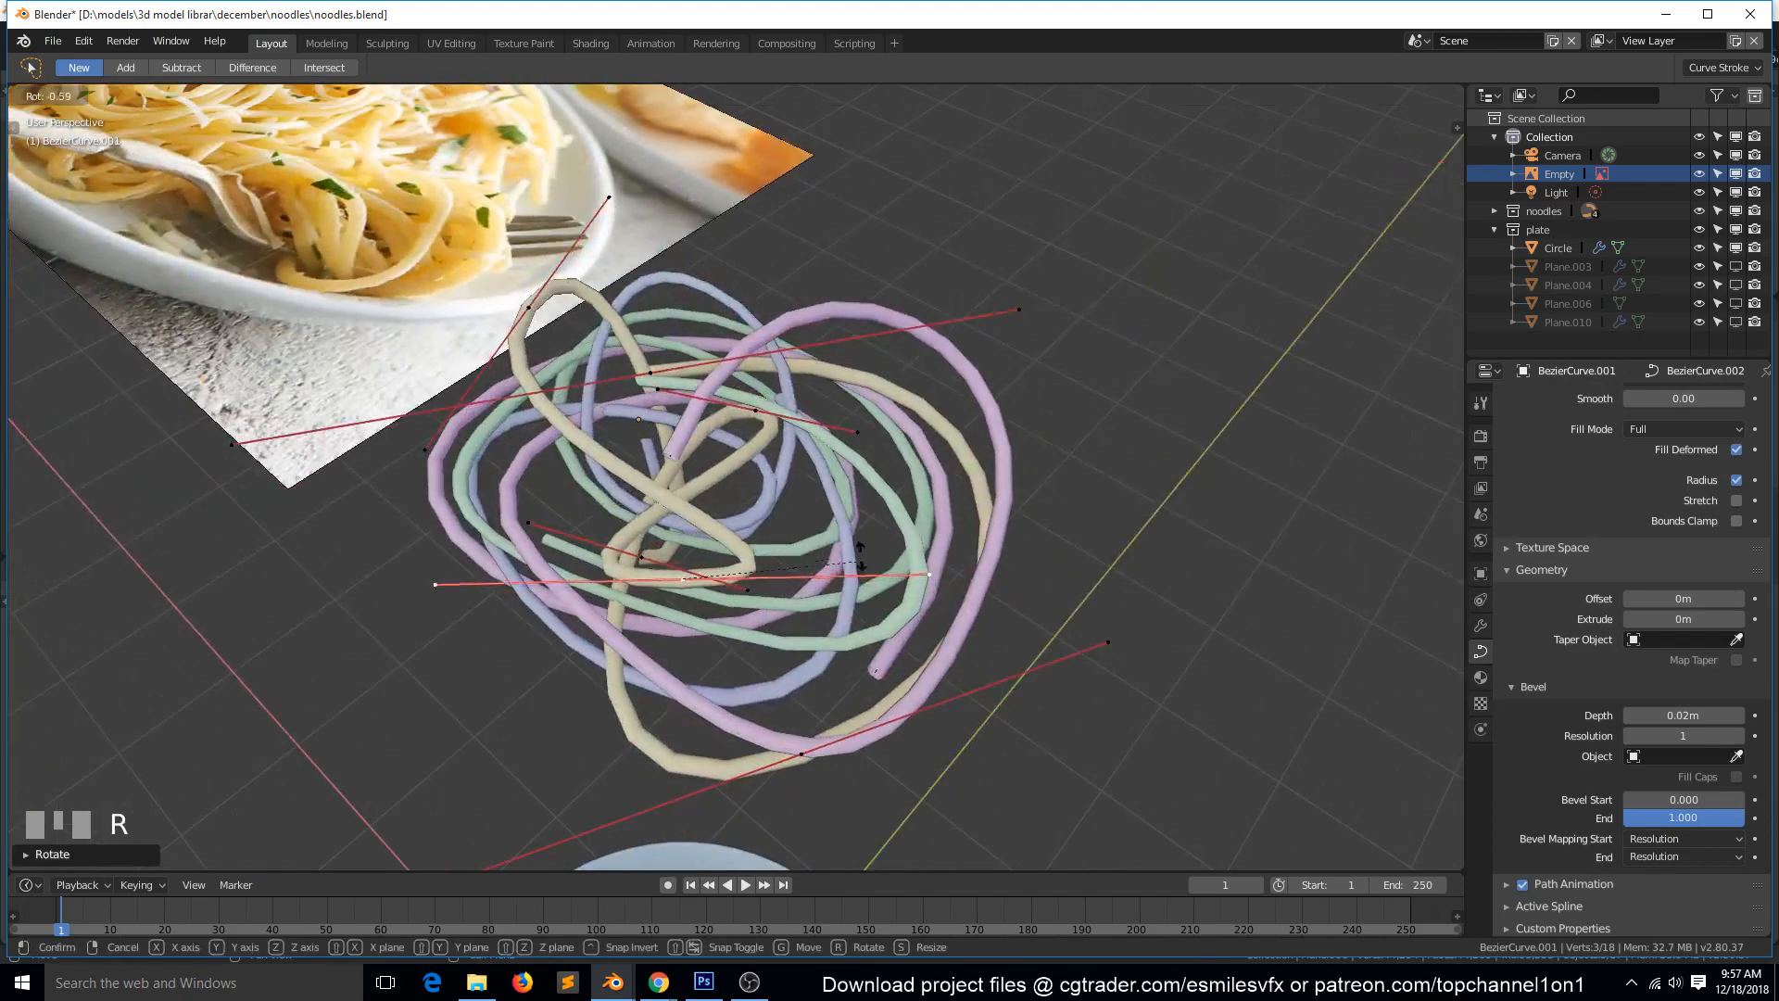
pyautogui.click(818, 519)
pyautogui.press('Tab')
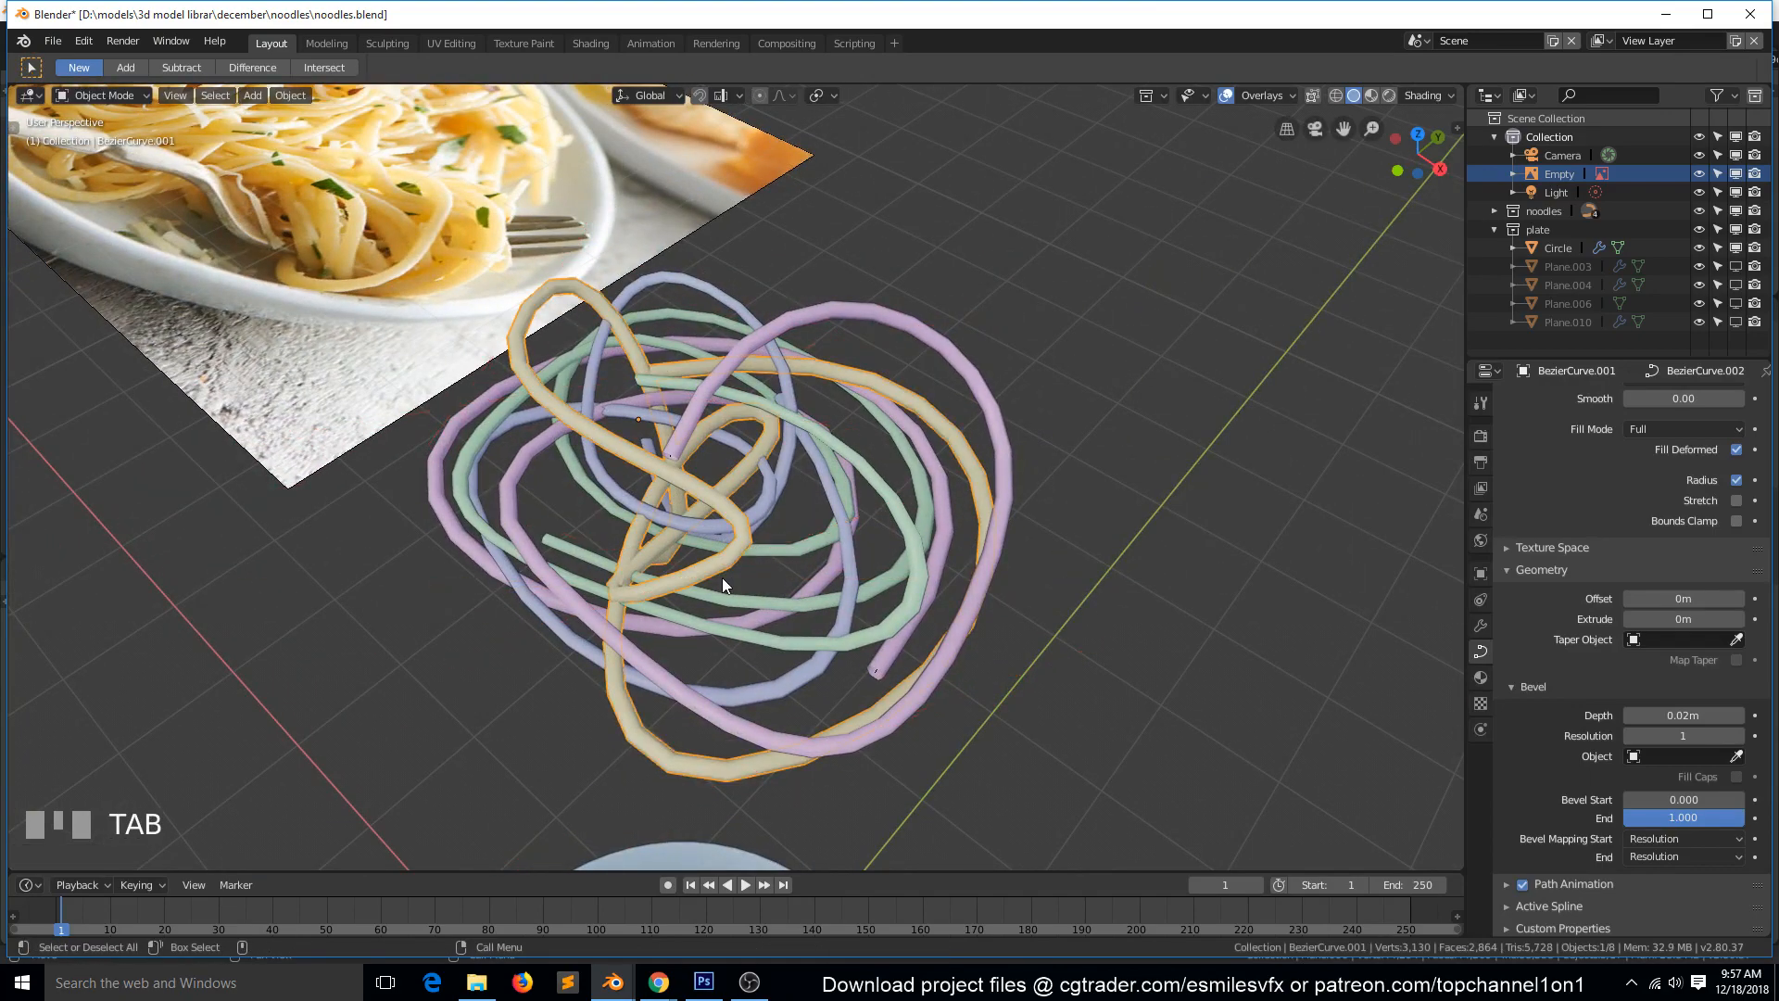
pyautogui.press('KP_7')
pyautogui.press('`')
pyautogui.moveTo(684, 310); pyautogui.dragTo(798, 496, button='middle')
pyautogui.hotkey('alt', 'a')
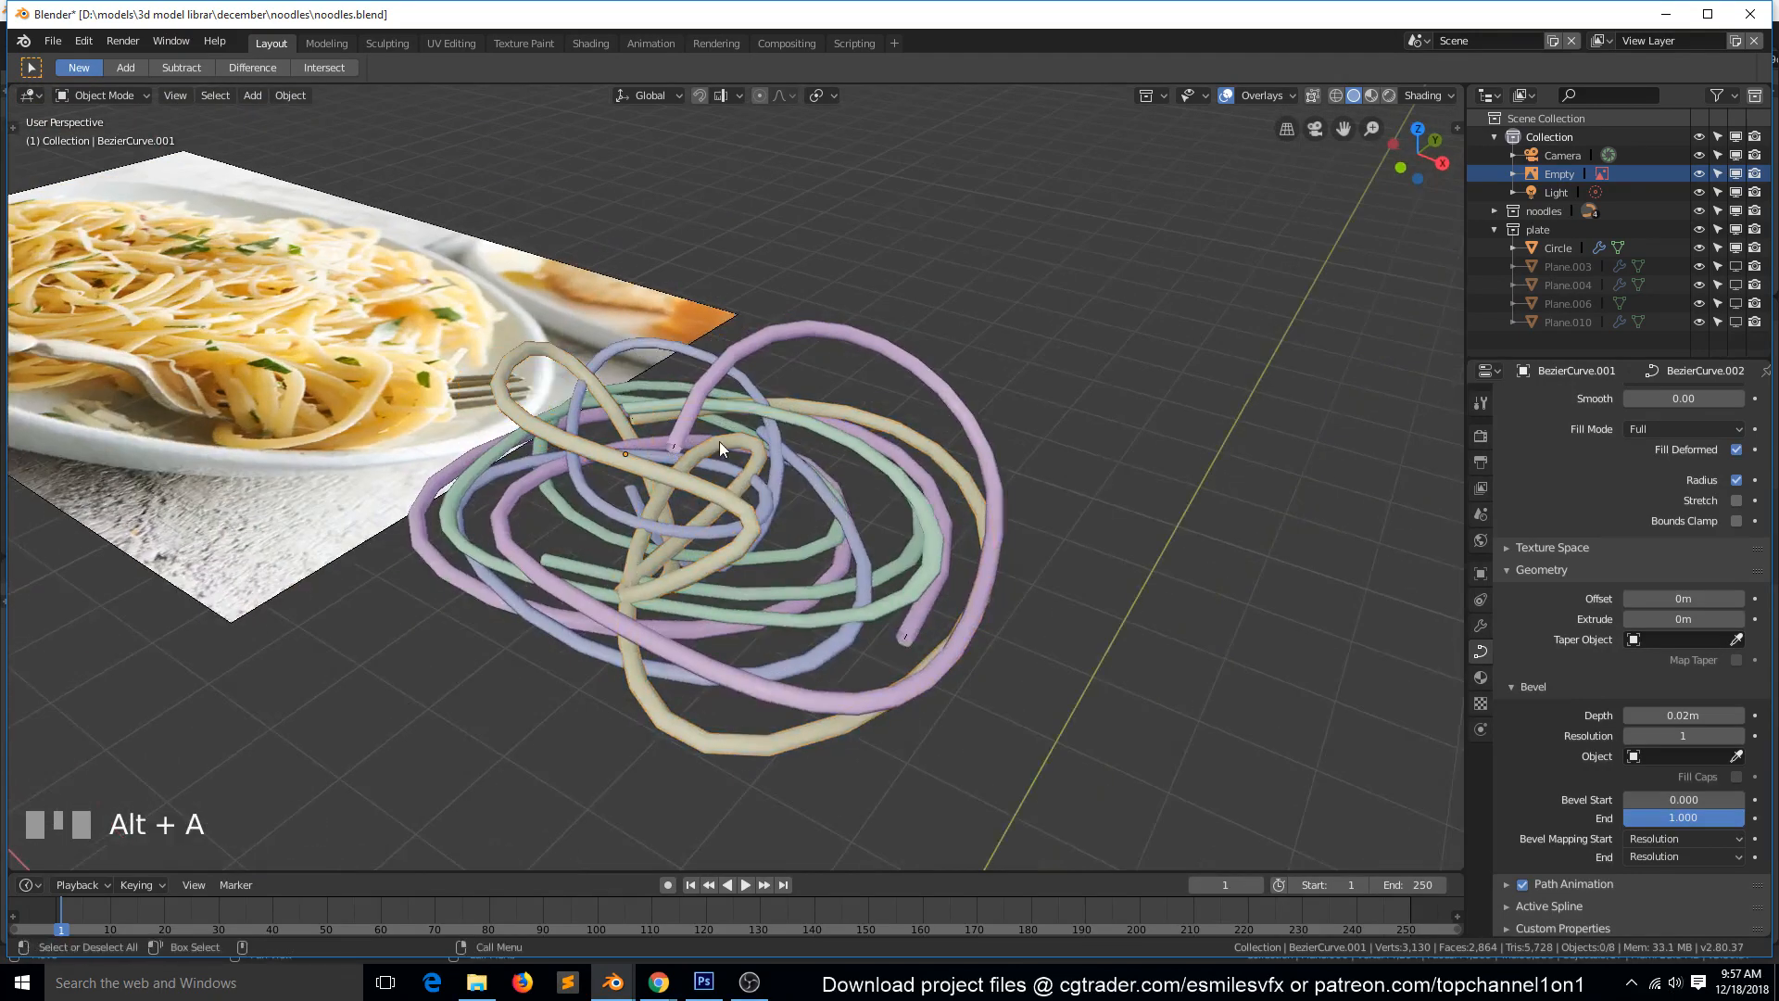
# Select all four noodles, lower them about 4 m onto the plate in front view, and deselect them.
pyautogui.press('b')
pyautogui.moveTo(440, 338); pyautogui.dragTo(880, 662)
pyautogui.press('KP_1')
pyautogui.scroll(-3, 798, 669)
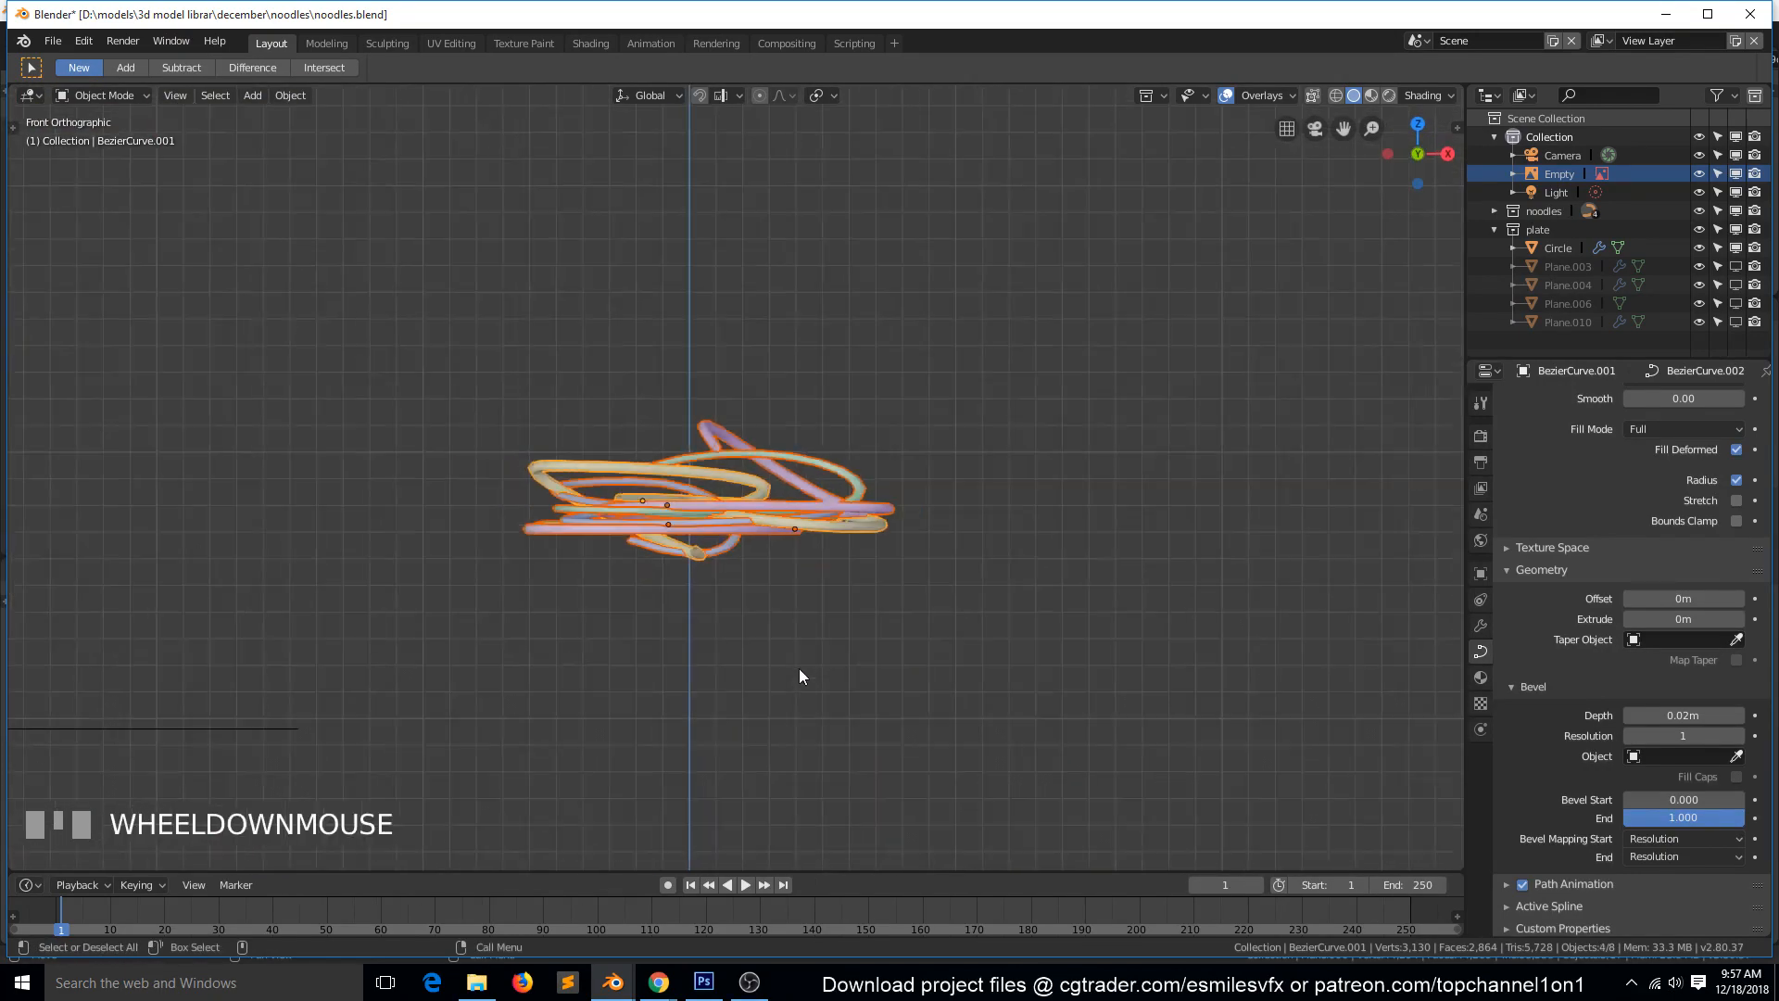
pyautogui.scroll(-2, 801, 675)
pyautogui.press('g')
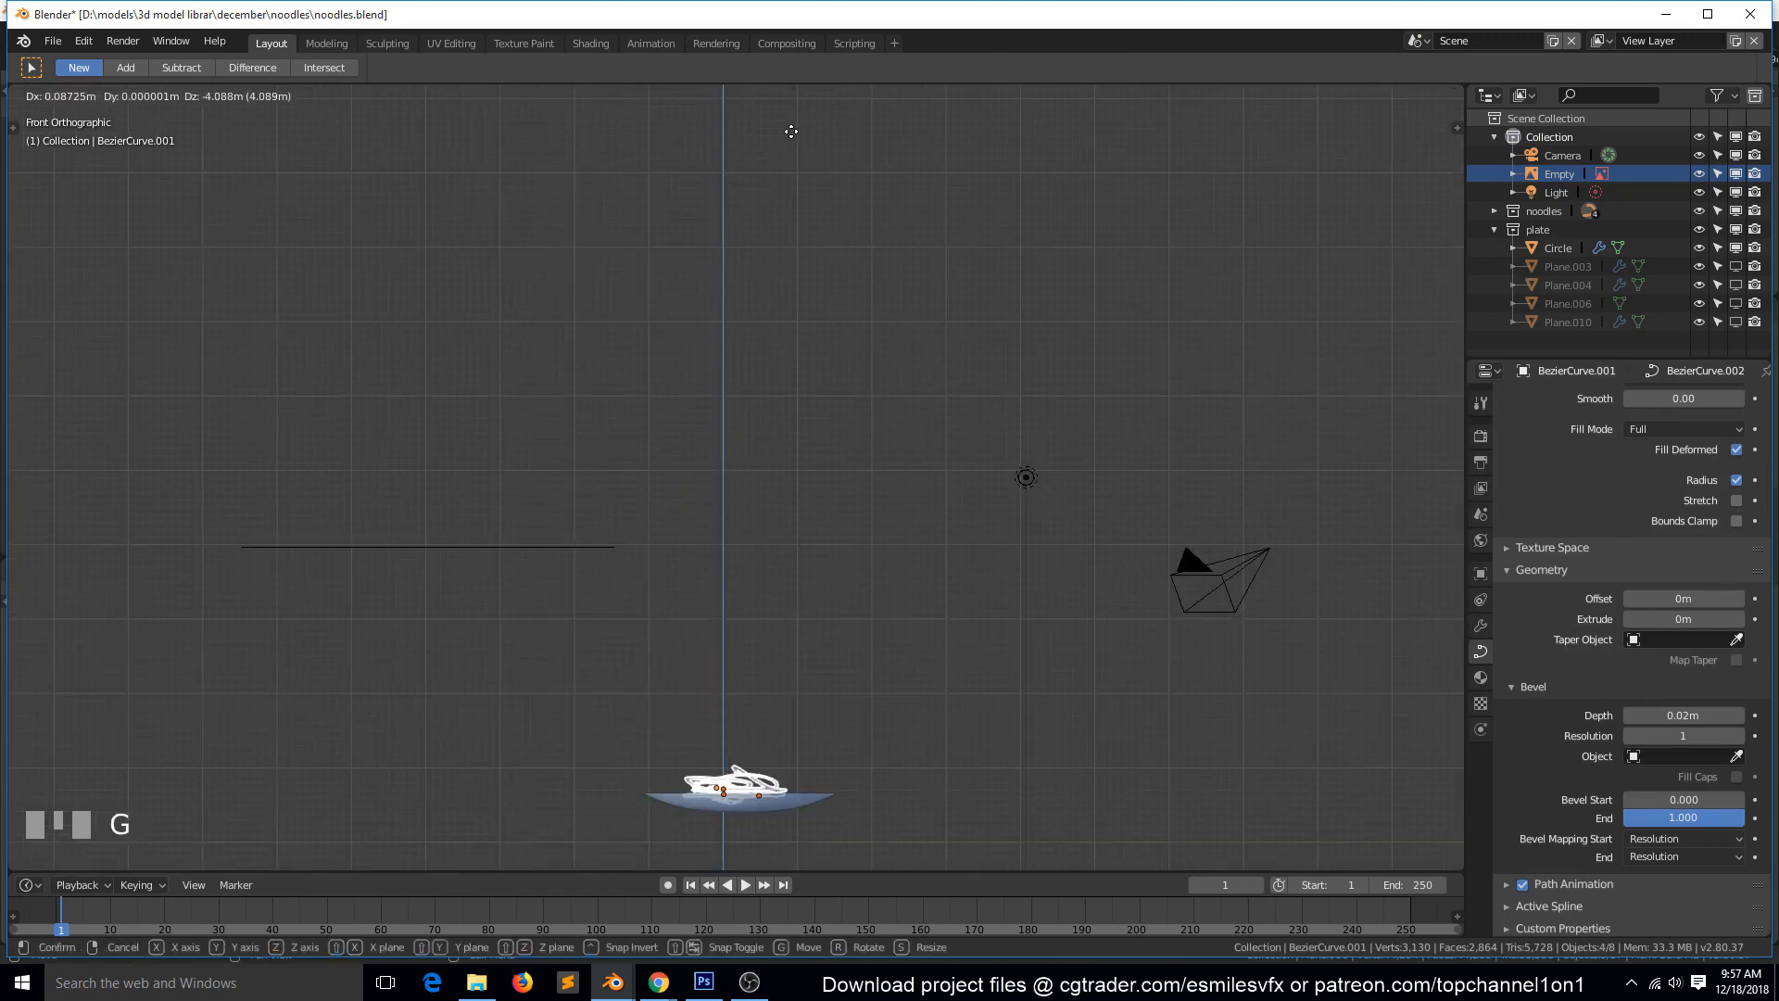
pyautogui.click(791, 143)
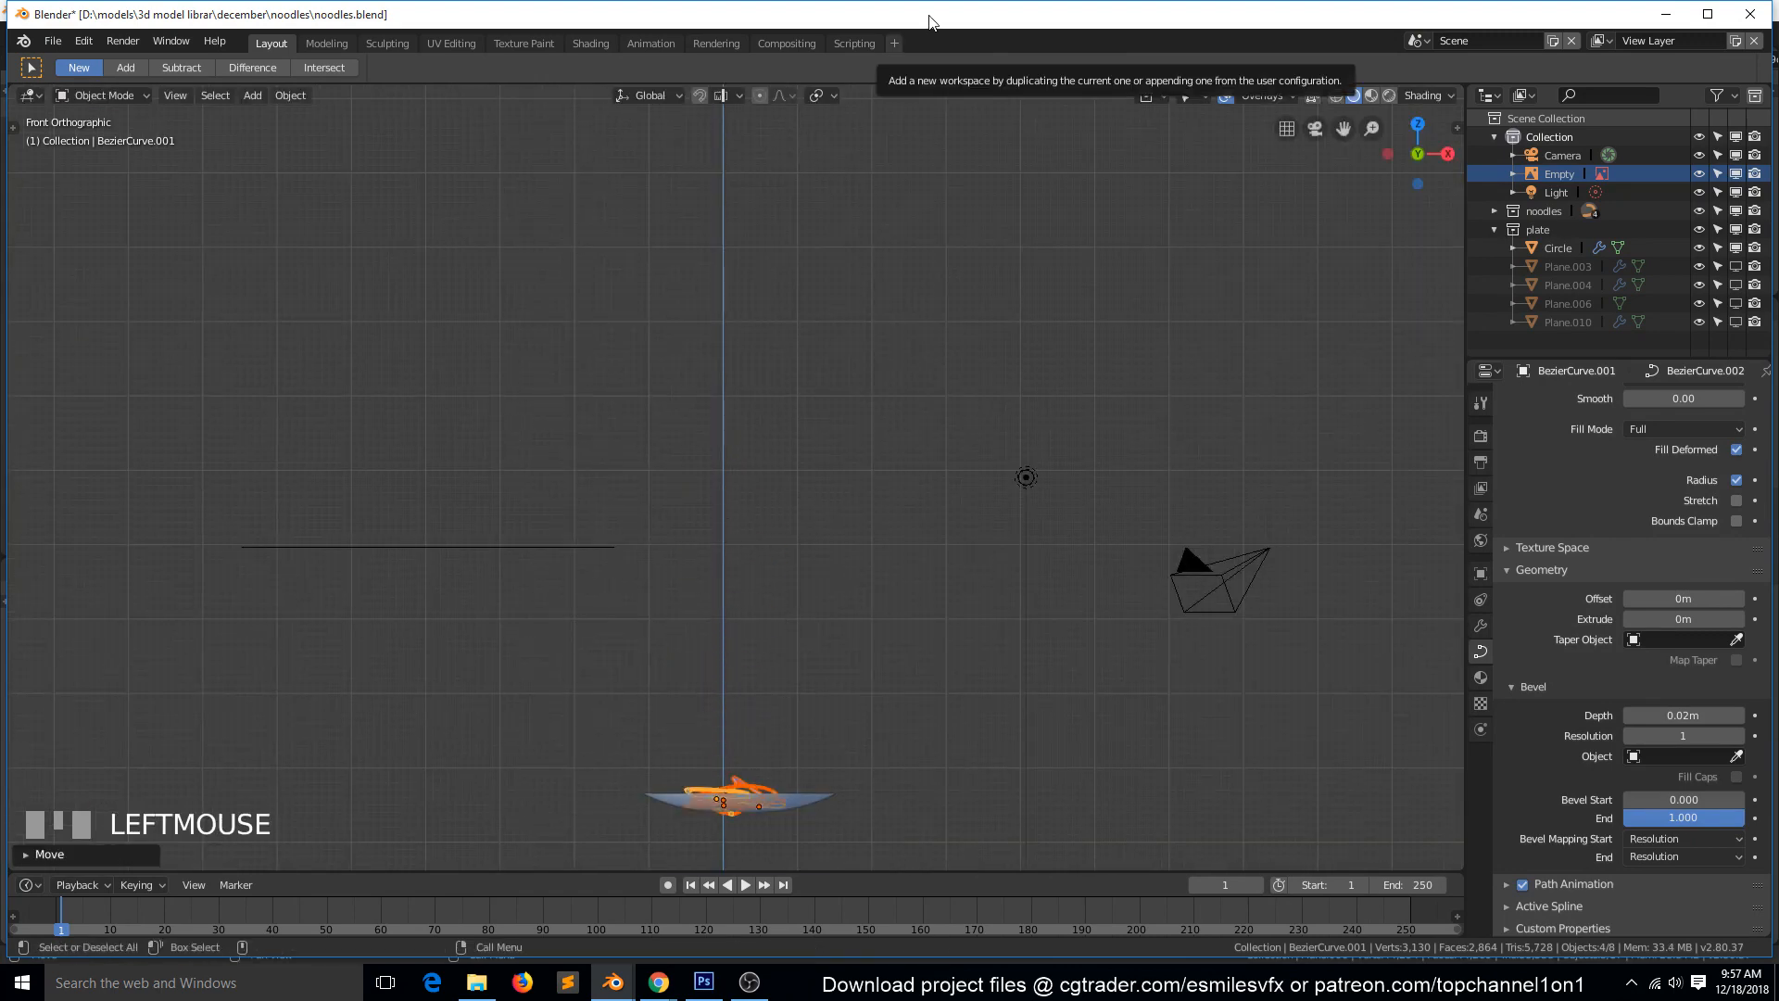
pyautogui.press('KP_Decimal')
pyautogui.moveTo(917, 554); pyautogui.dragTo(747, 563, button='middle')
pyautogui.hotkey('alt', 'a')
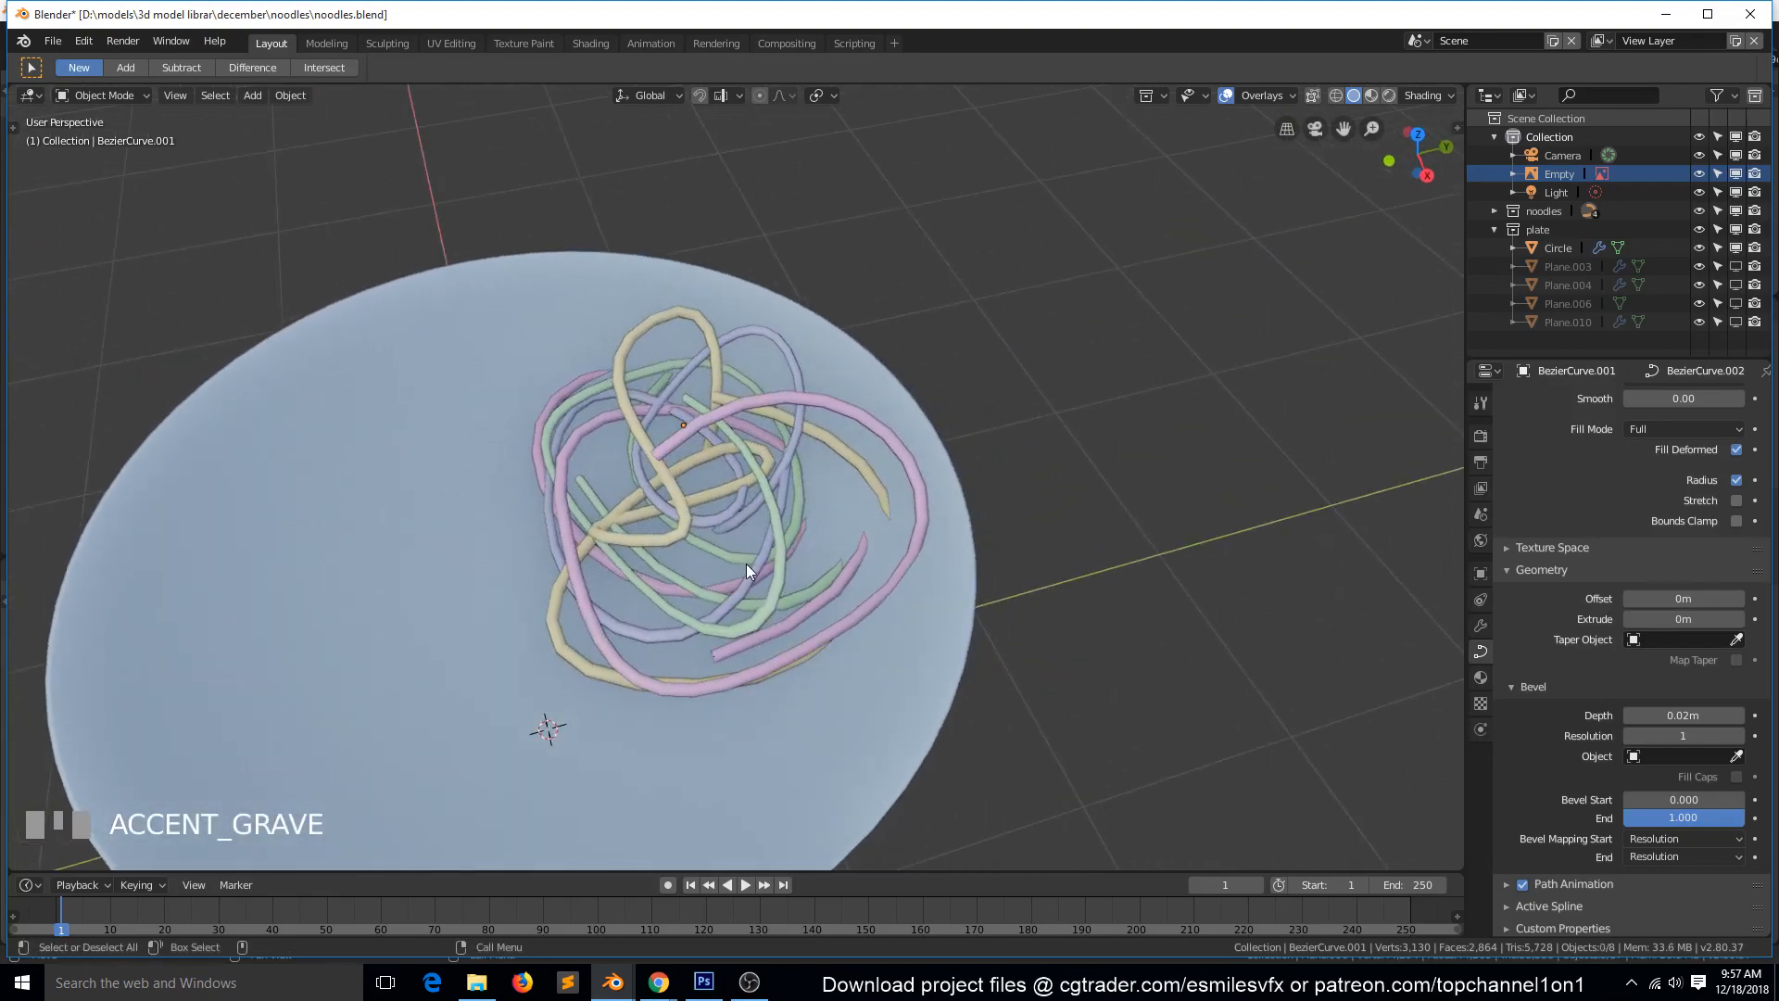
# Select all four noodle curves together, making the pink one the active object.
pyautogui.scroll(3, 747, 567)
pyautogui.click(785, 474)
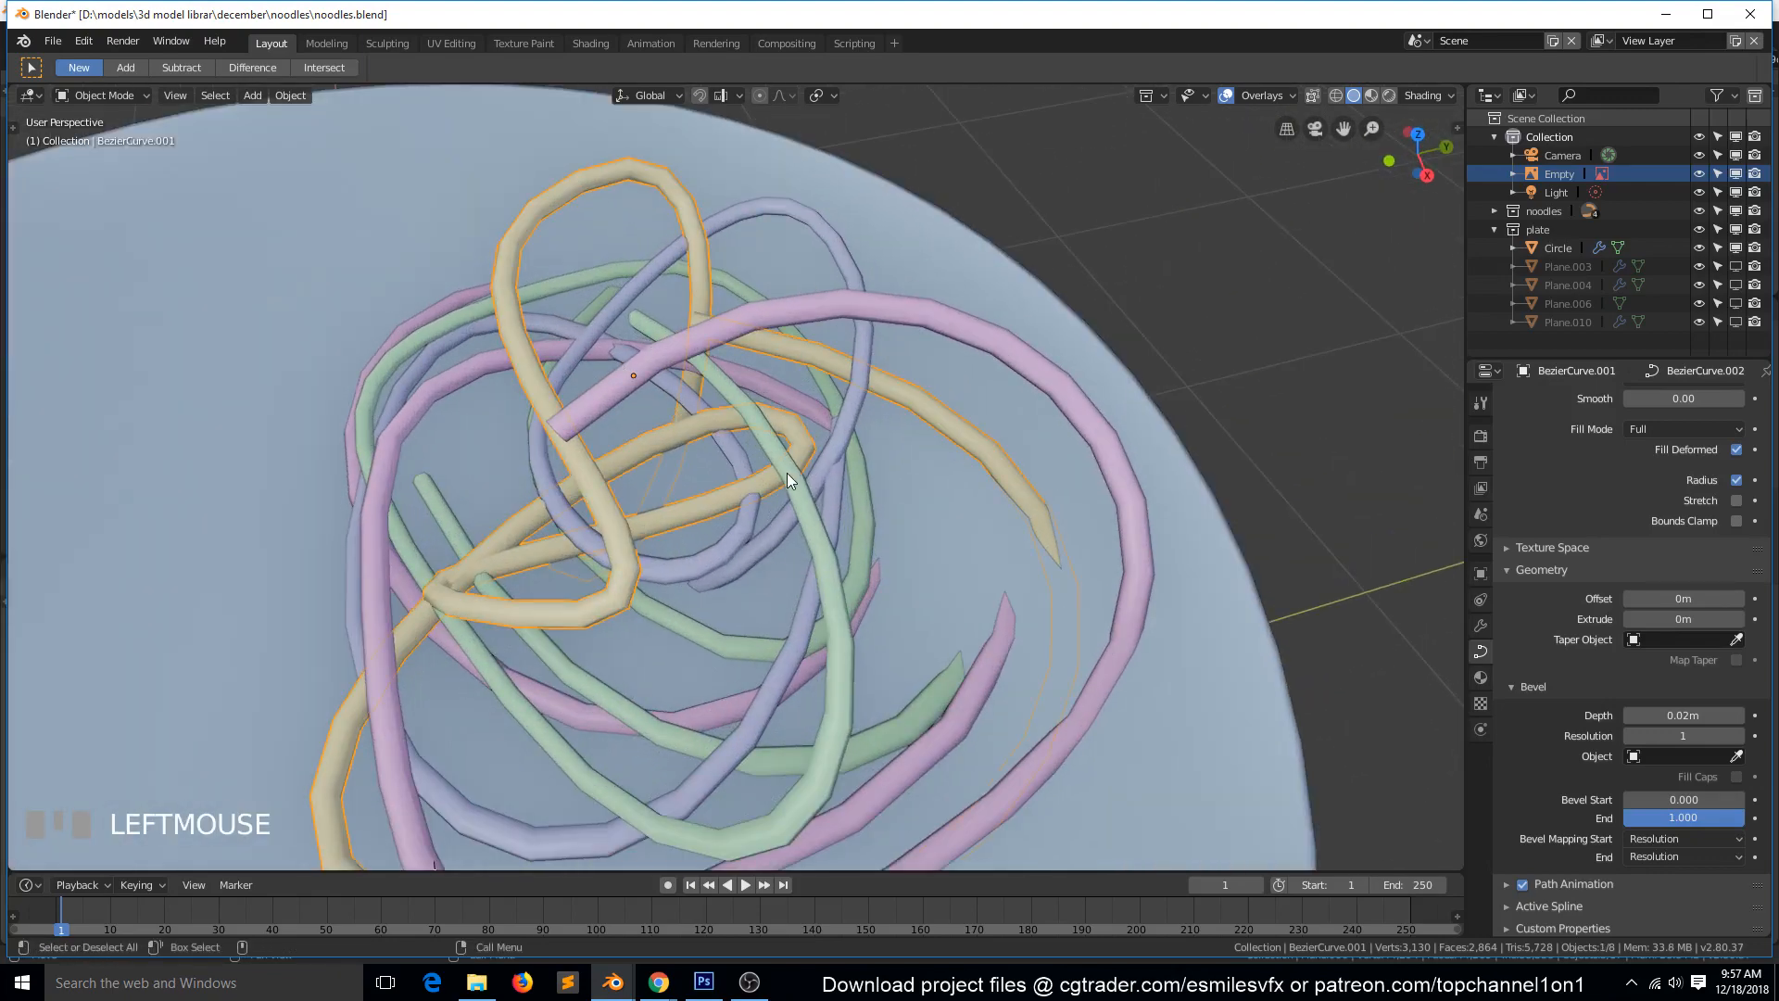
pyautogui.keyDown('shift'); pyautogui.click(817, 469); pyautogui.keyUp('shift')
pyautogui.keyDown('shift'); pyautogui.click(854, 479); pyautogui.keyUp('shift')
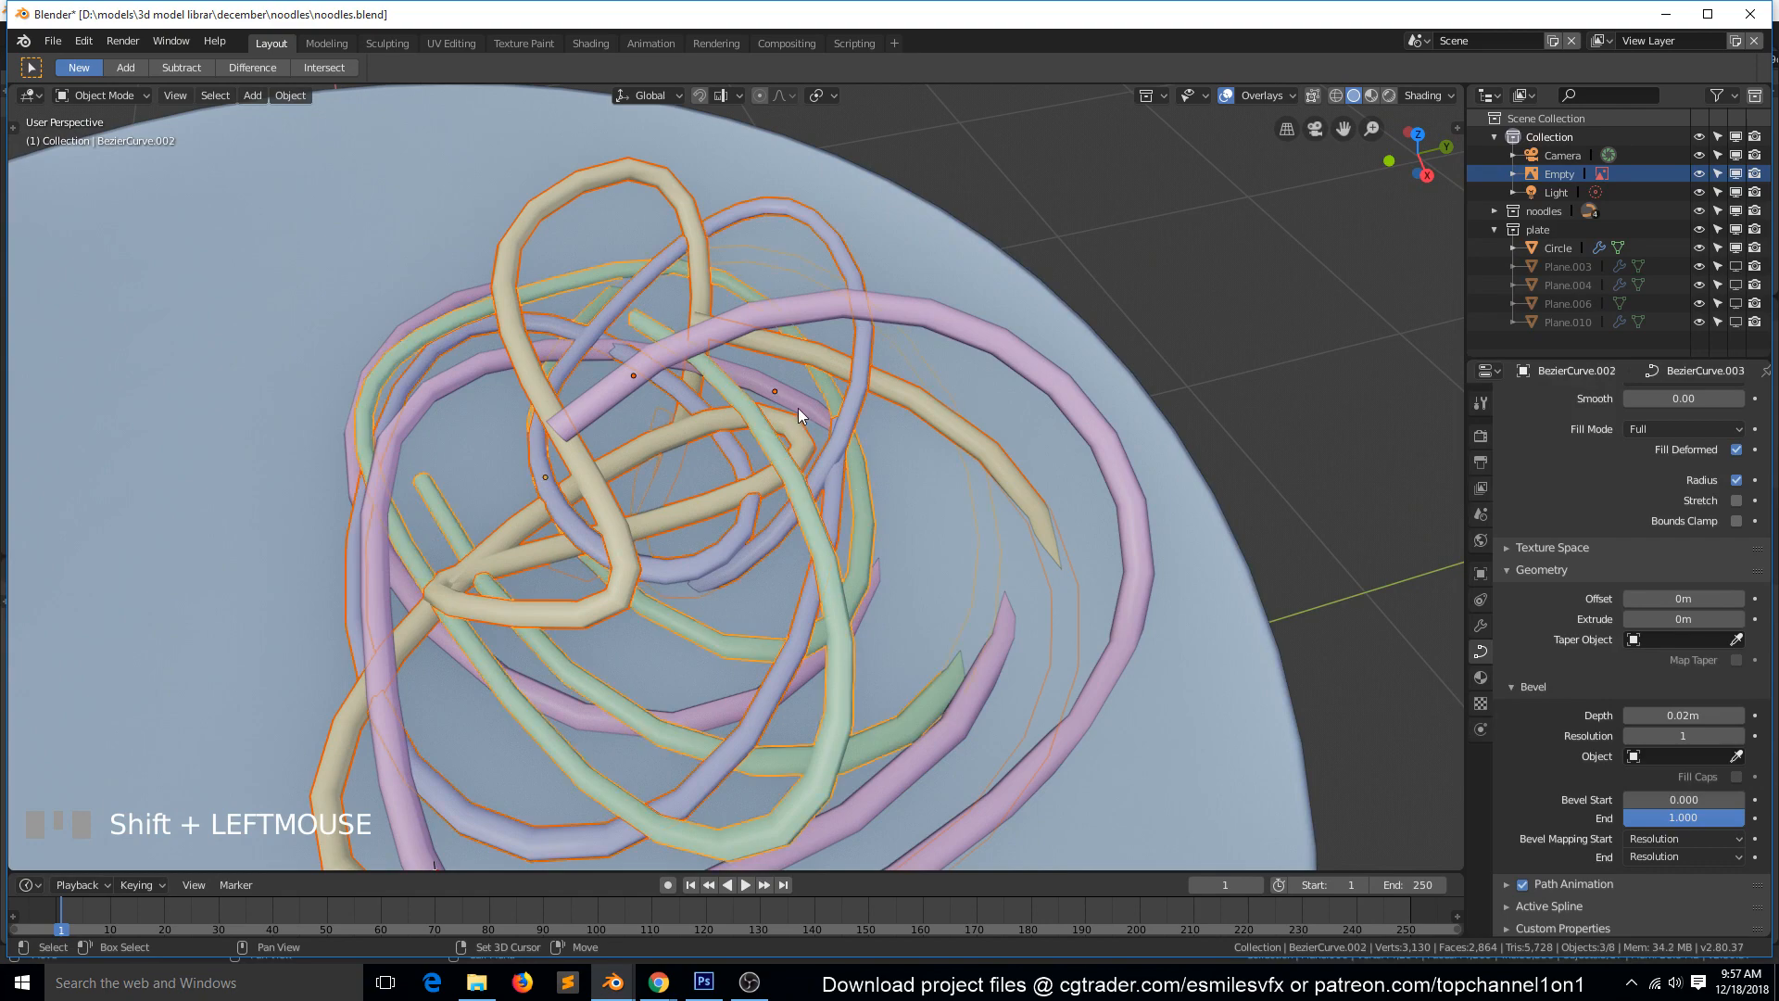
pyautogui.keyDown('shift'); pyautogui.click(798, 407); pyautogui.keyUp('shift')
pyautogui.press('Tab')
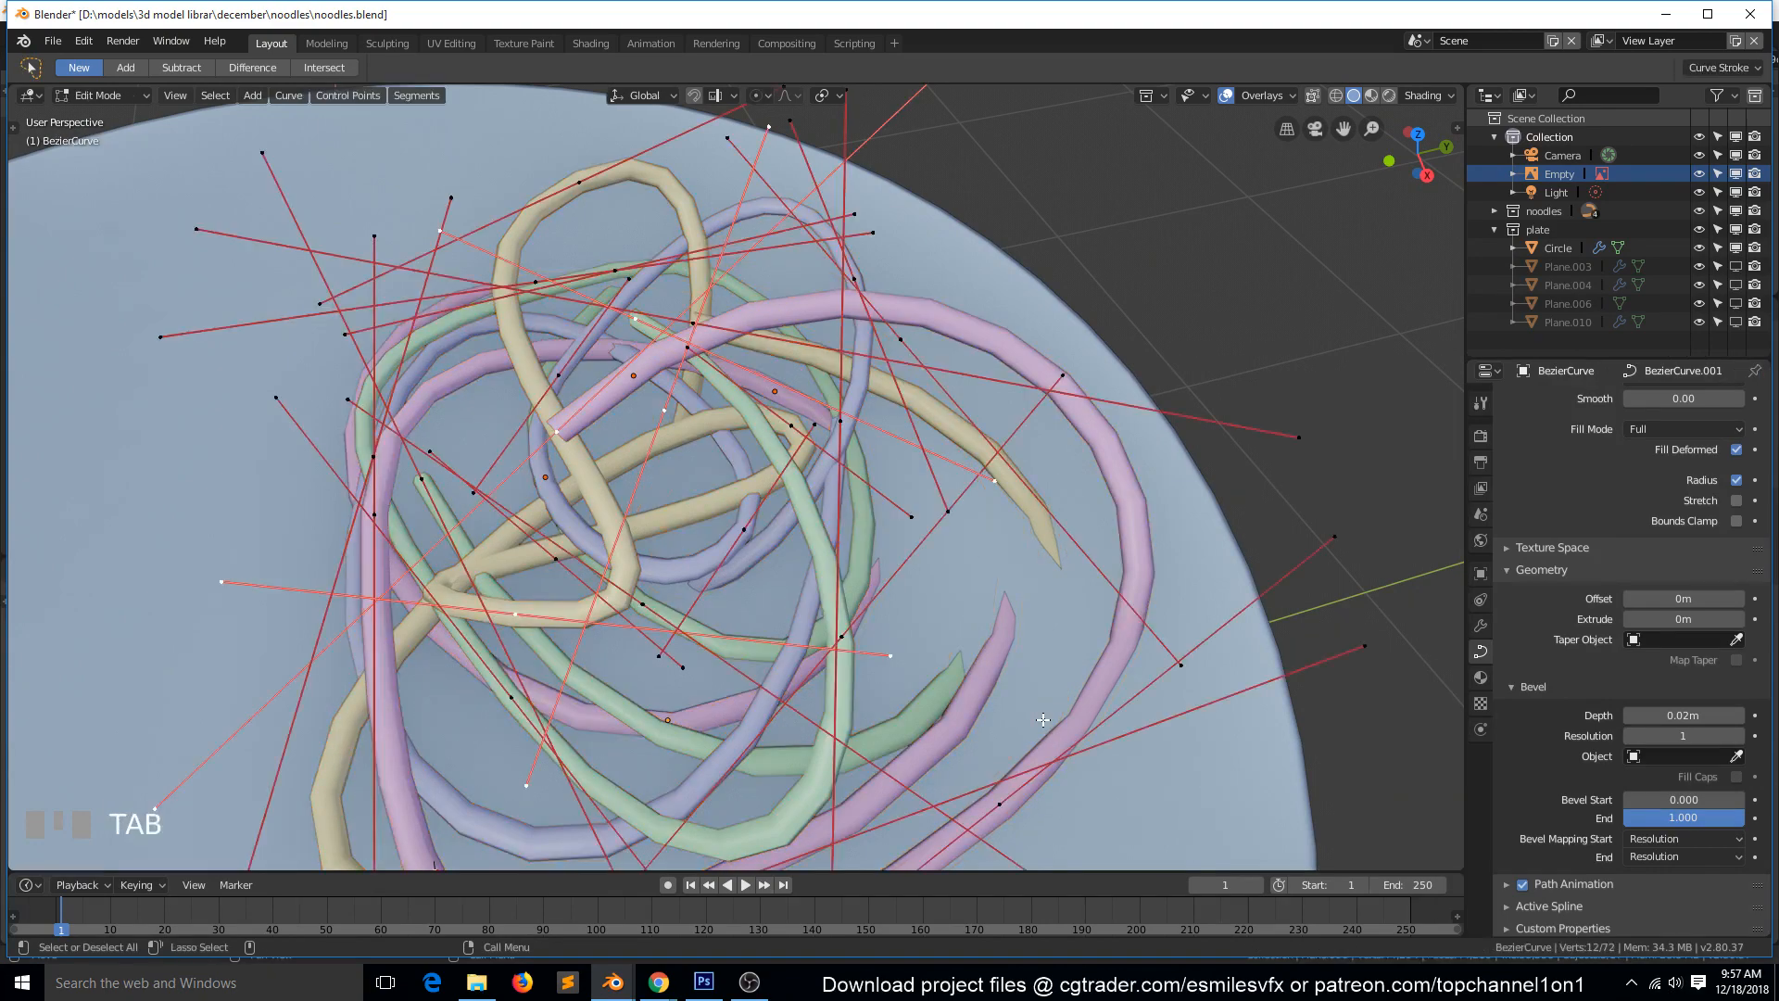
pyautogui.press('Tab')
pyautogui.scroll(-3, 698, 600)
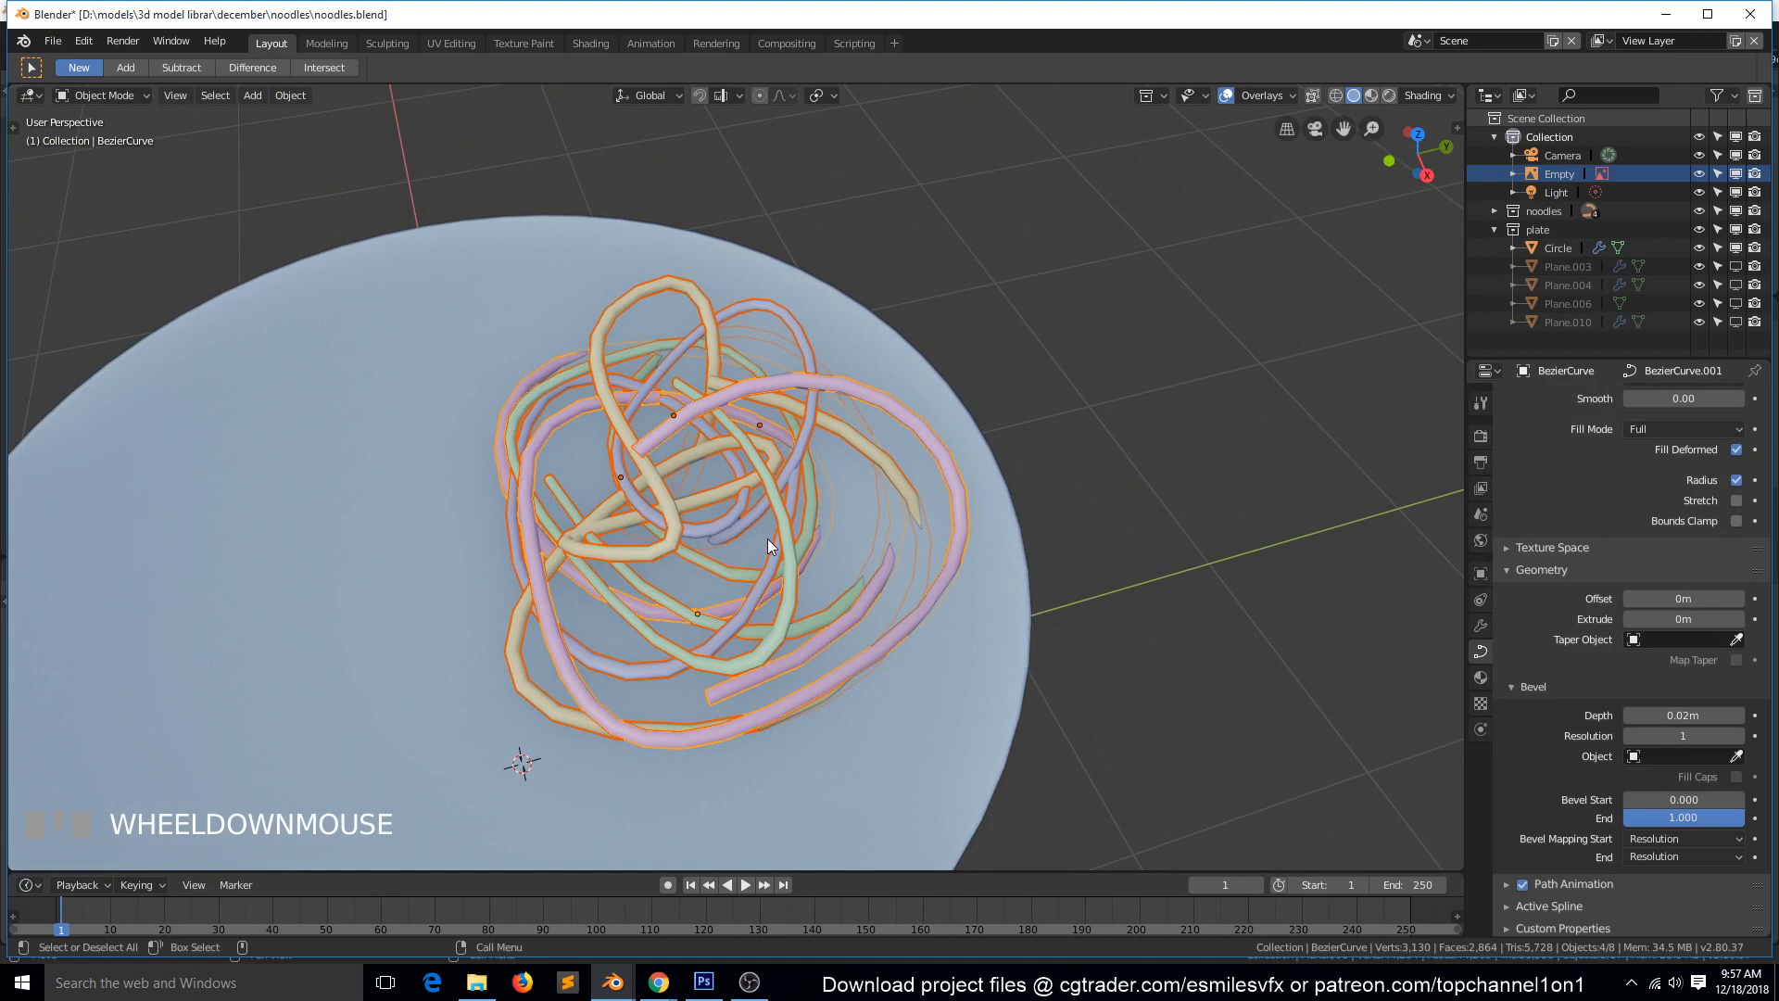
# Try thickening the noodles in curve editing with a bevel depth of 0.06 m, and undo the change.
pyautogui.press('Tab')
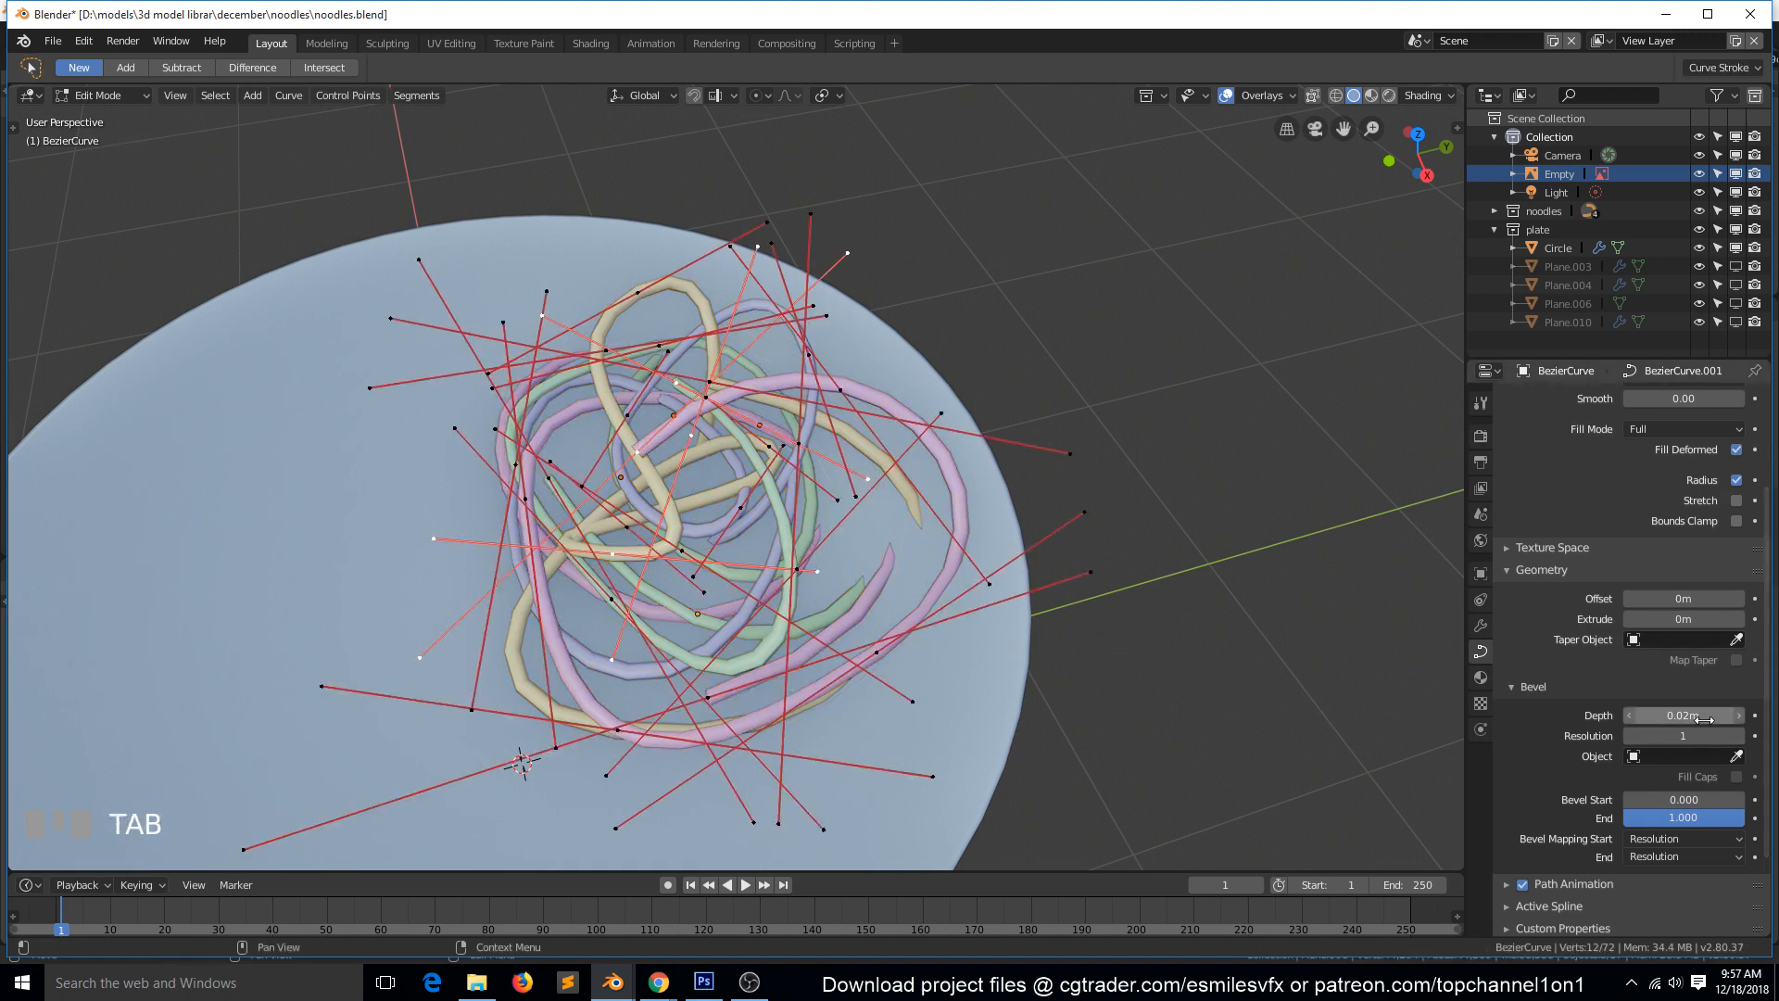
pyautogui.moveTo(1659, 715); pyautogui.dragTo(1723, 715)
pyautogui.hotkey('ctrl', 'z')
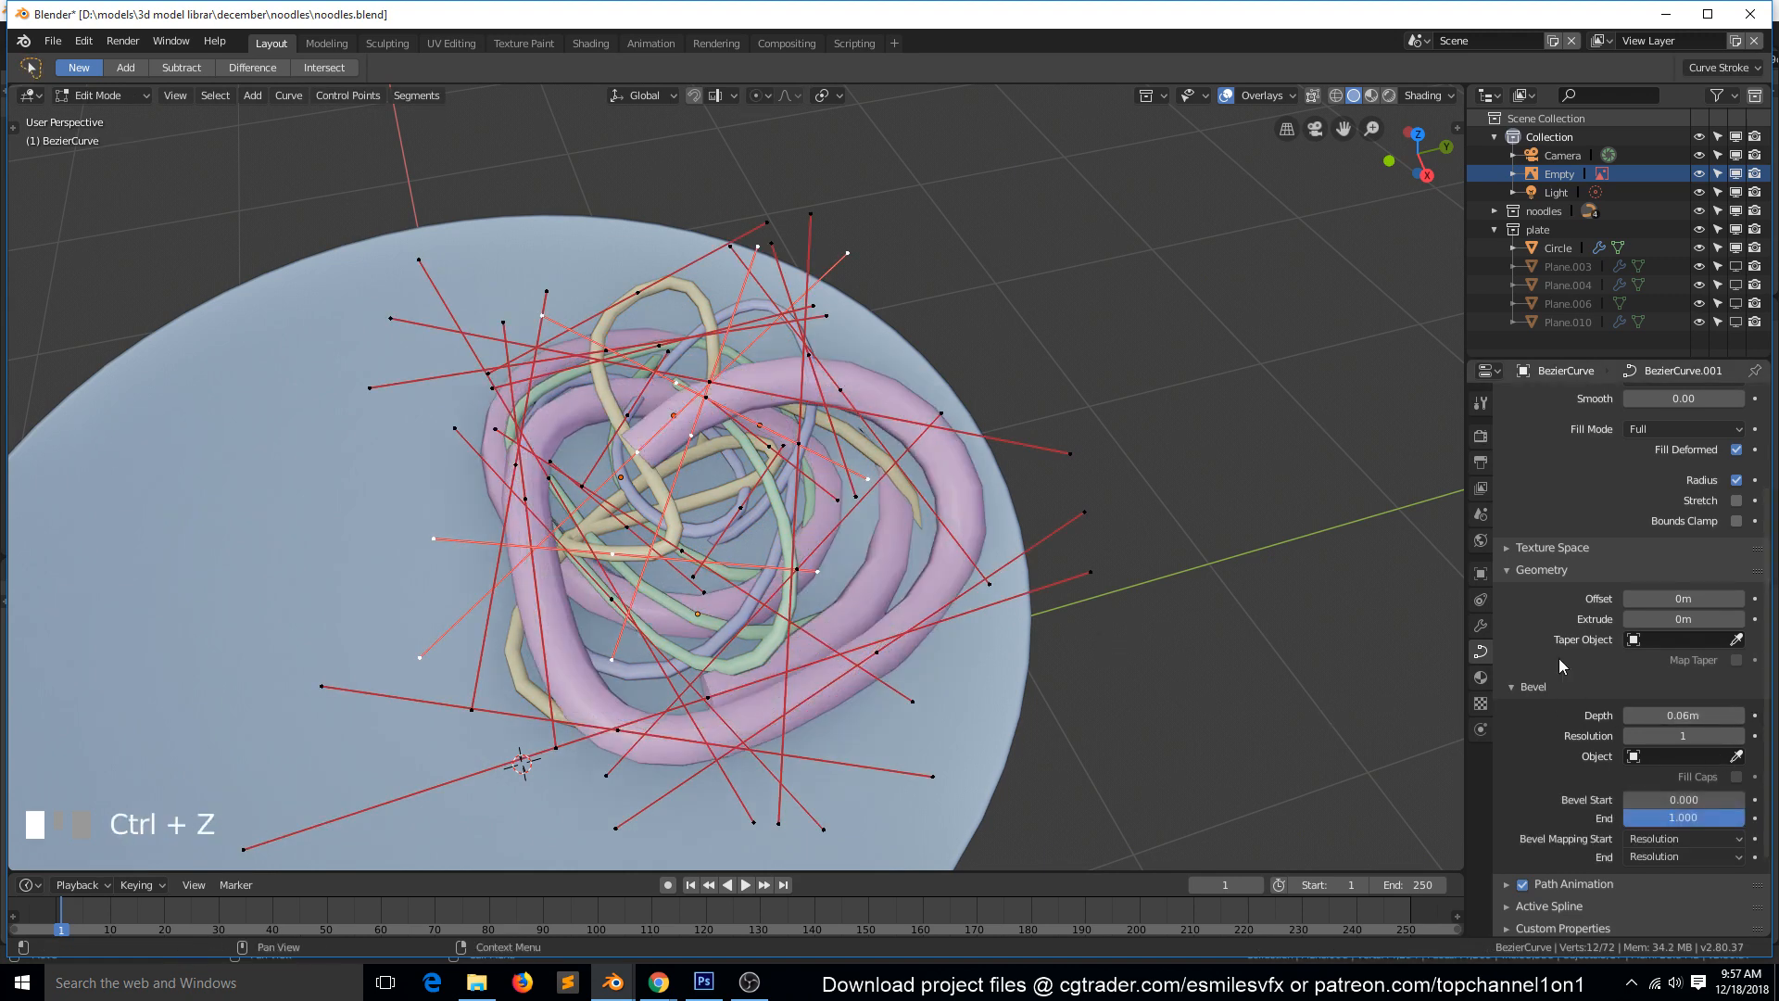
pyautogui.hotkey('ctrl', 'z')
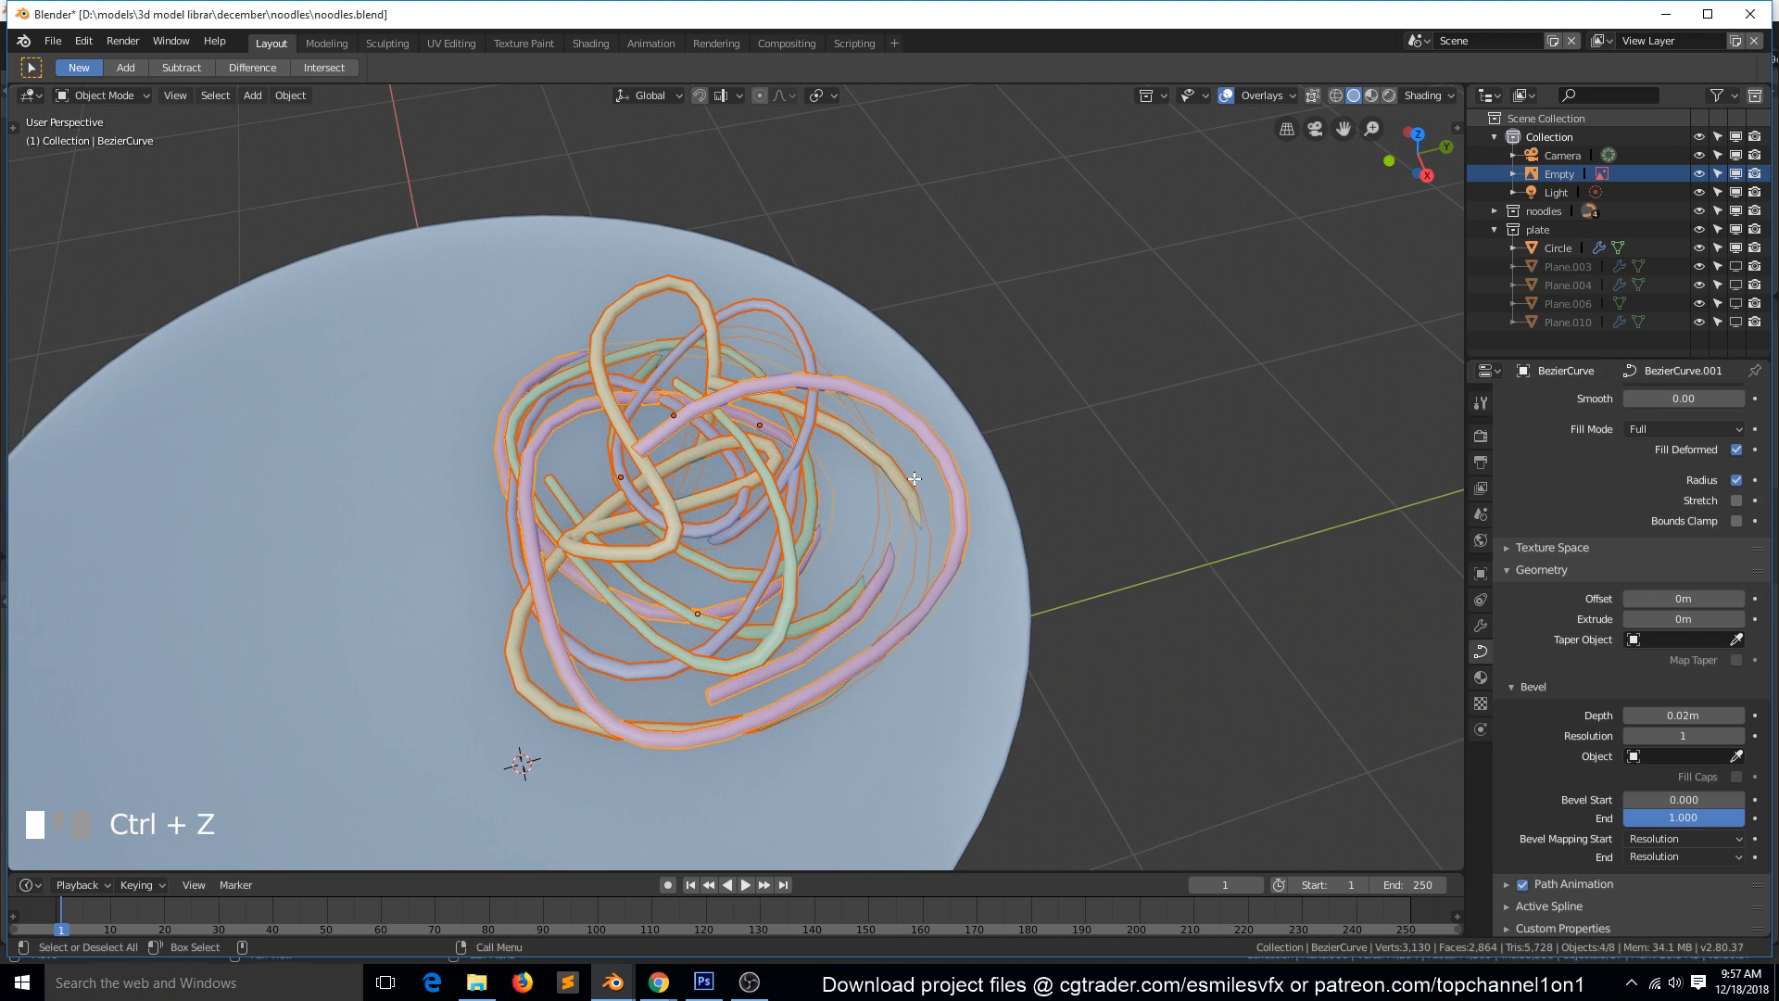
# Shrink the radius of all control points on the four noodles to about 0.75, leave curve editing, and deselect everything.
pyautogui.press('Tab')
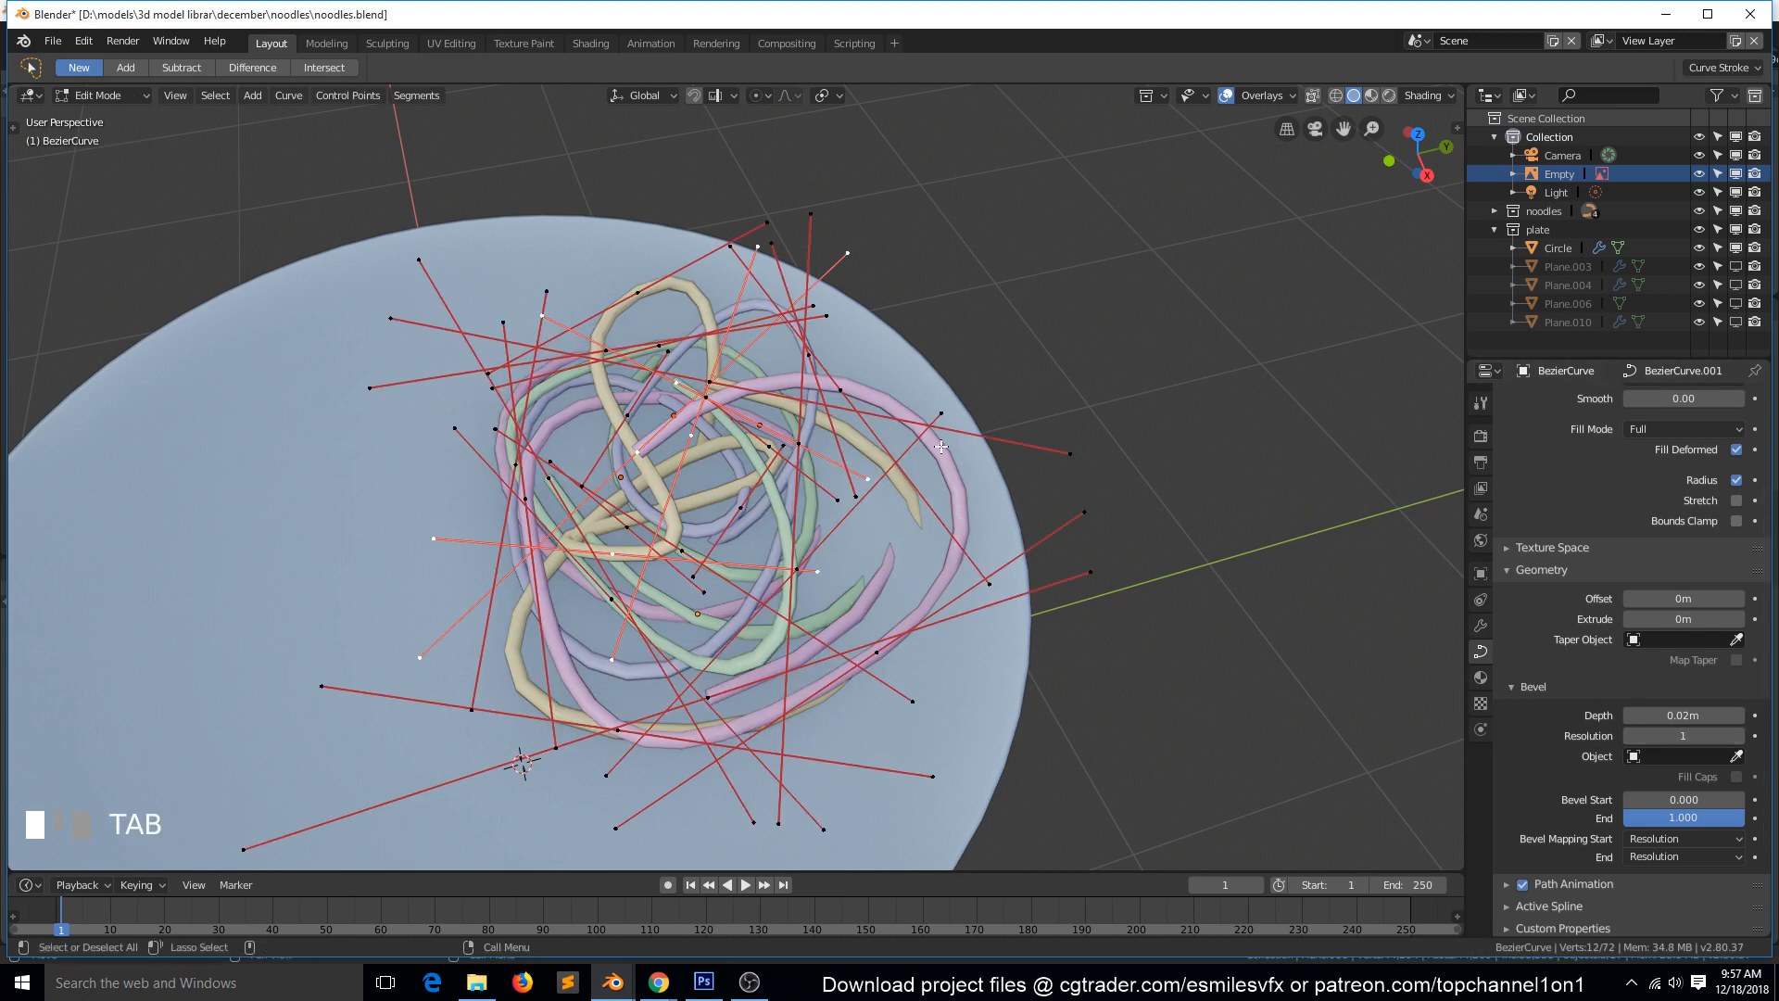
pyautogui.press('a')
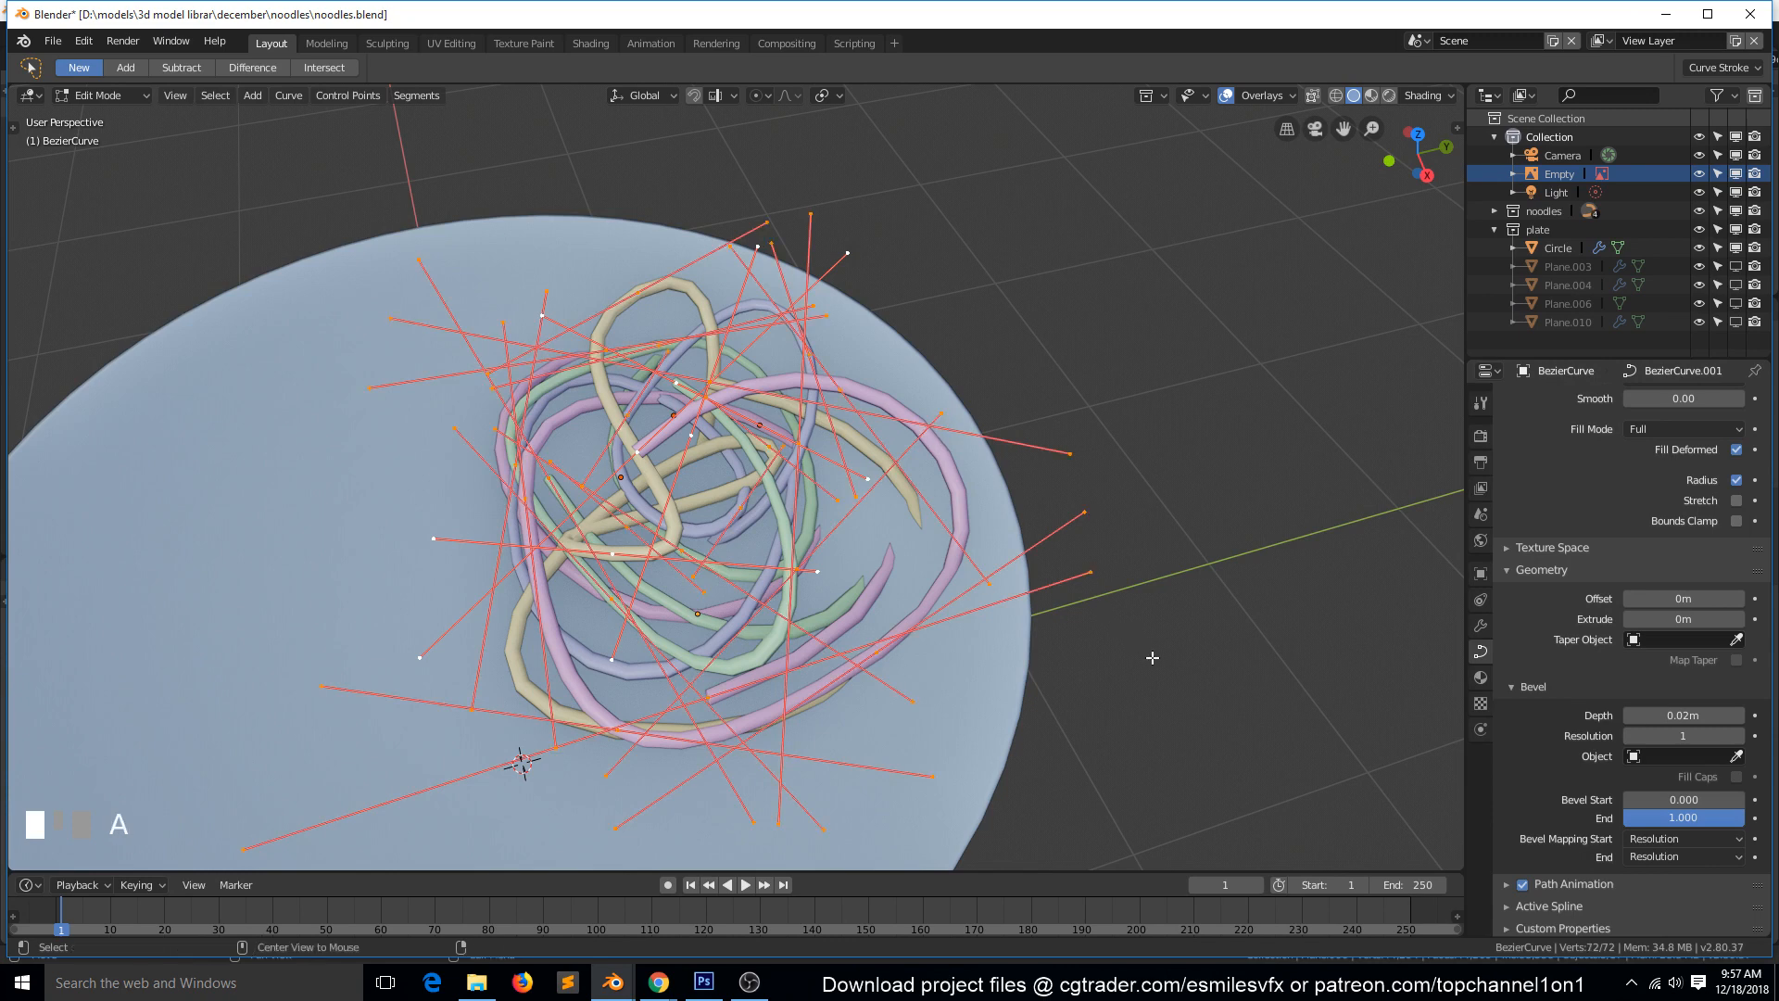
pyautogui.hotkey('alt', 's')
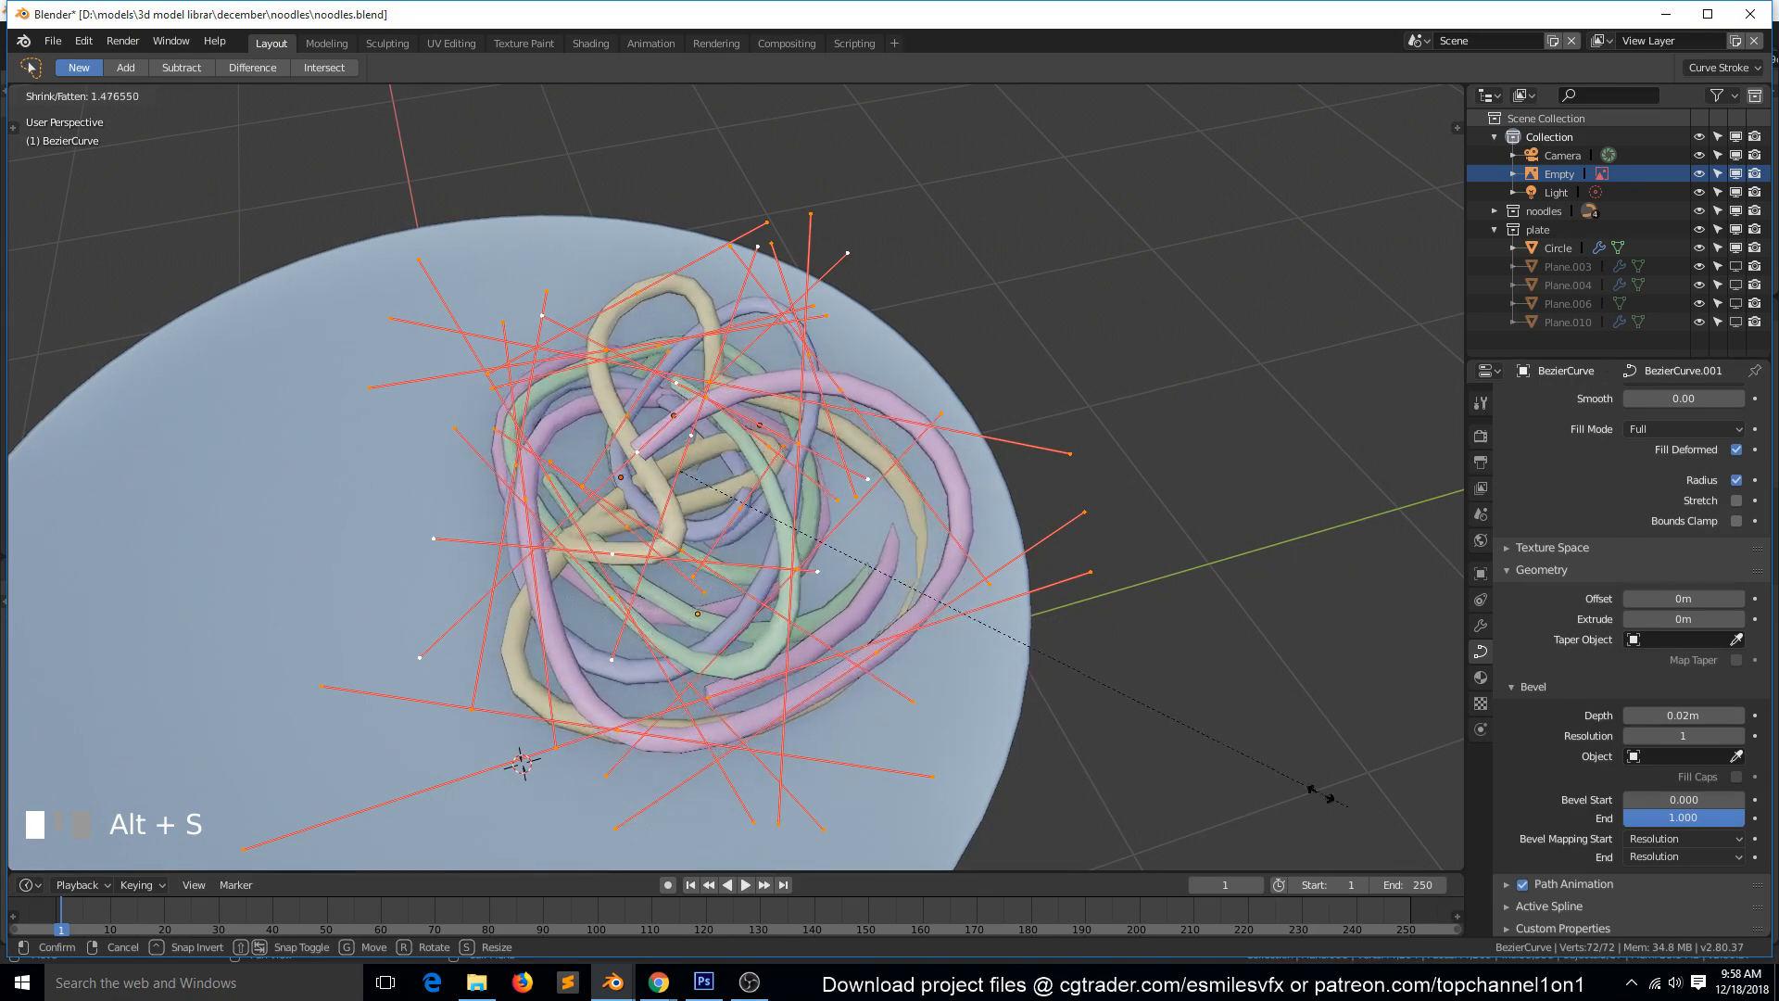
pyautogui.click(995, 648)
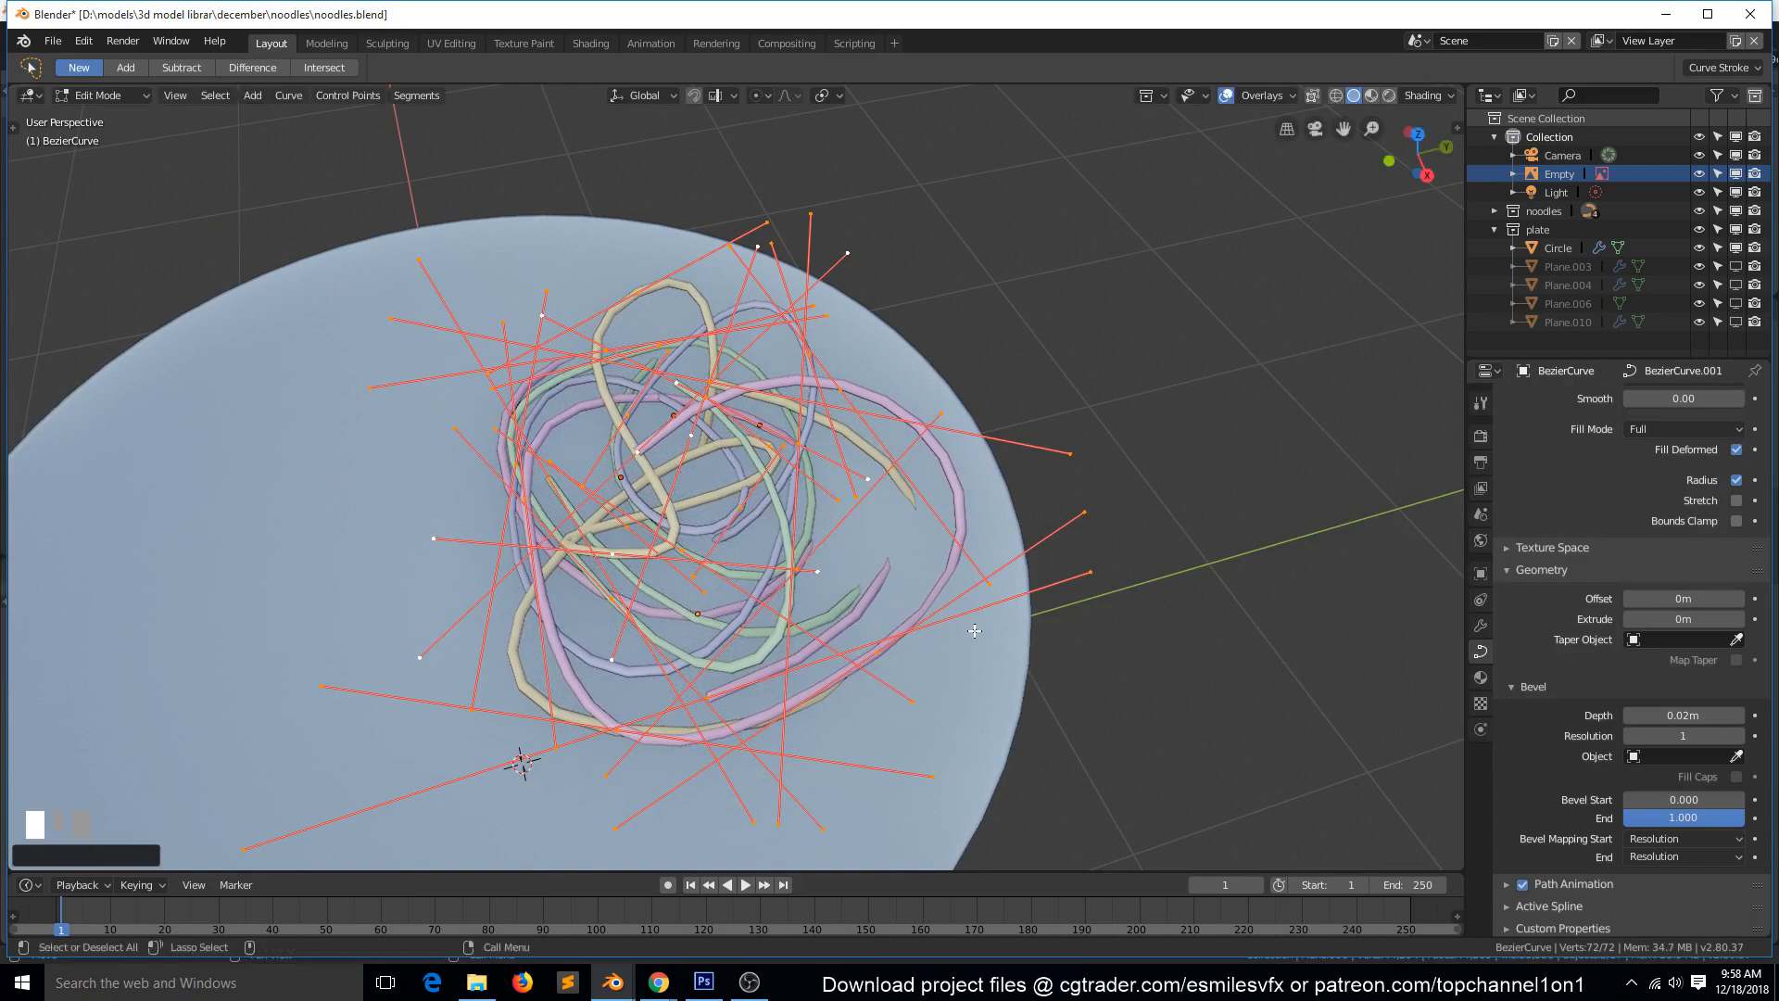
pyautogui.press('Tab')
pyautogui.hotkey('alt', 'a')
# Select all four noodles in top view, leaving the plate out of the selection.
pyautogui.press('KP_7')
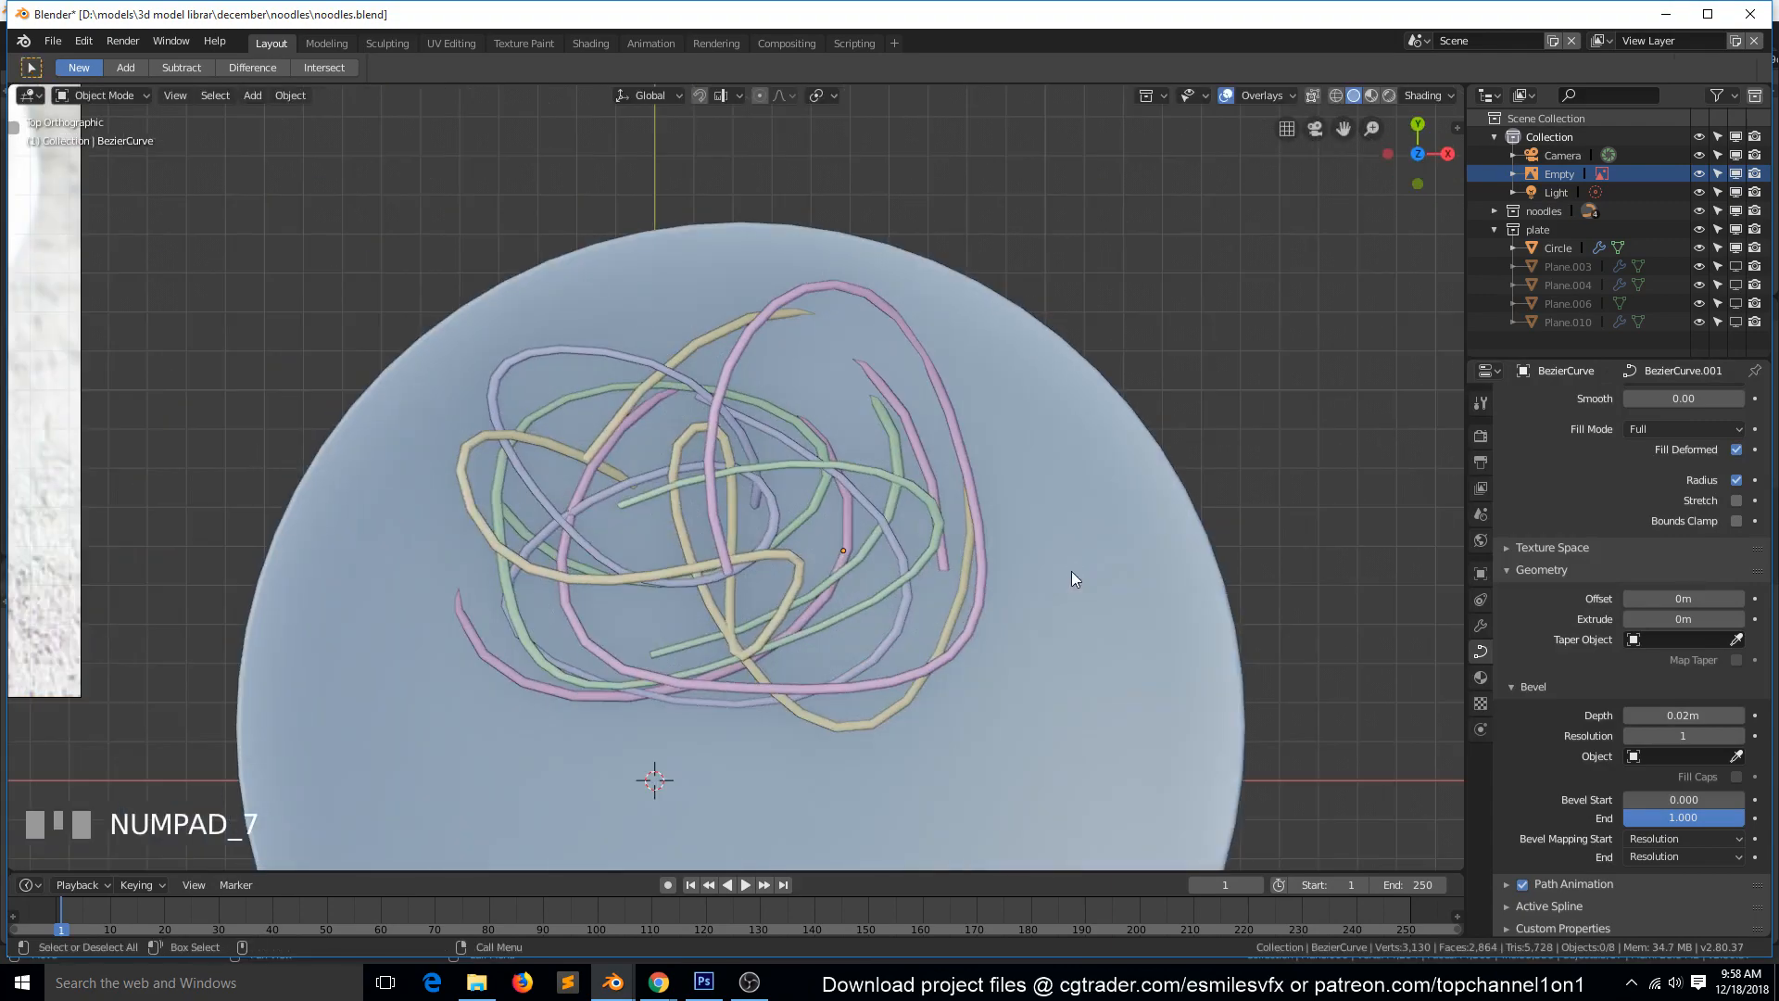
pyautogui.moveTo(1072, 576); pyautogui.dragTo(776, 564, button='middle')
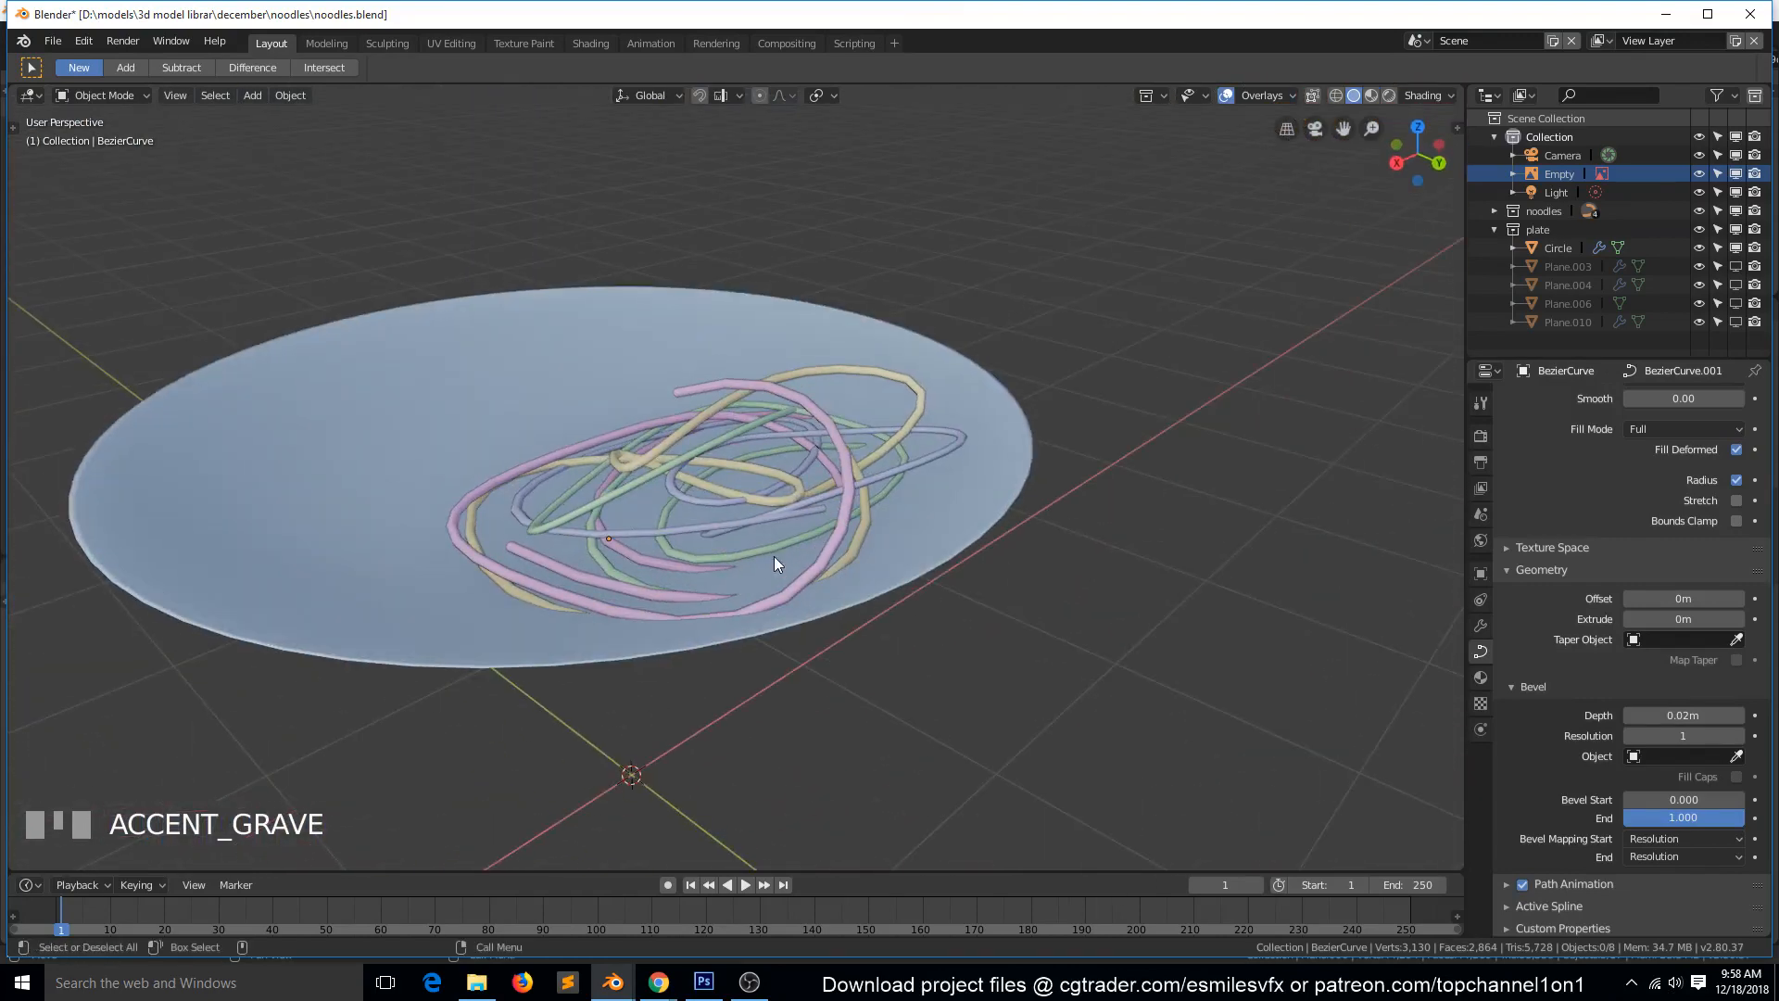
pyautogui.press('KP_7')
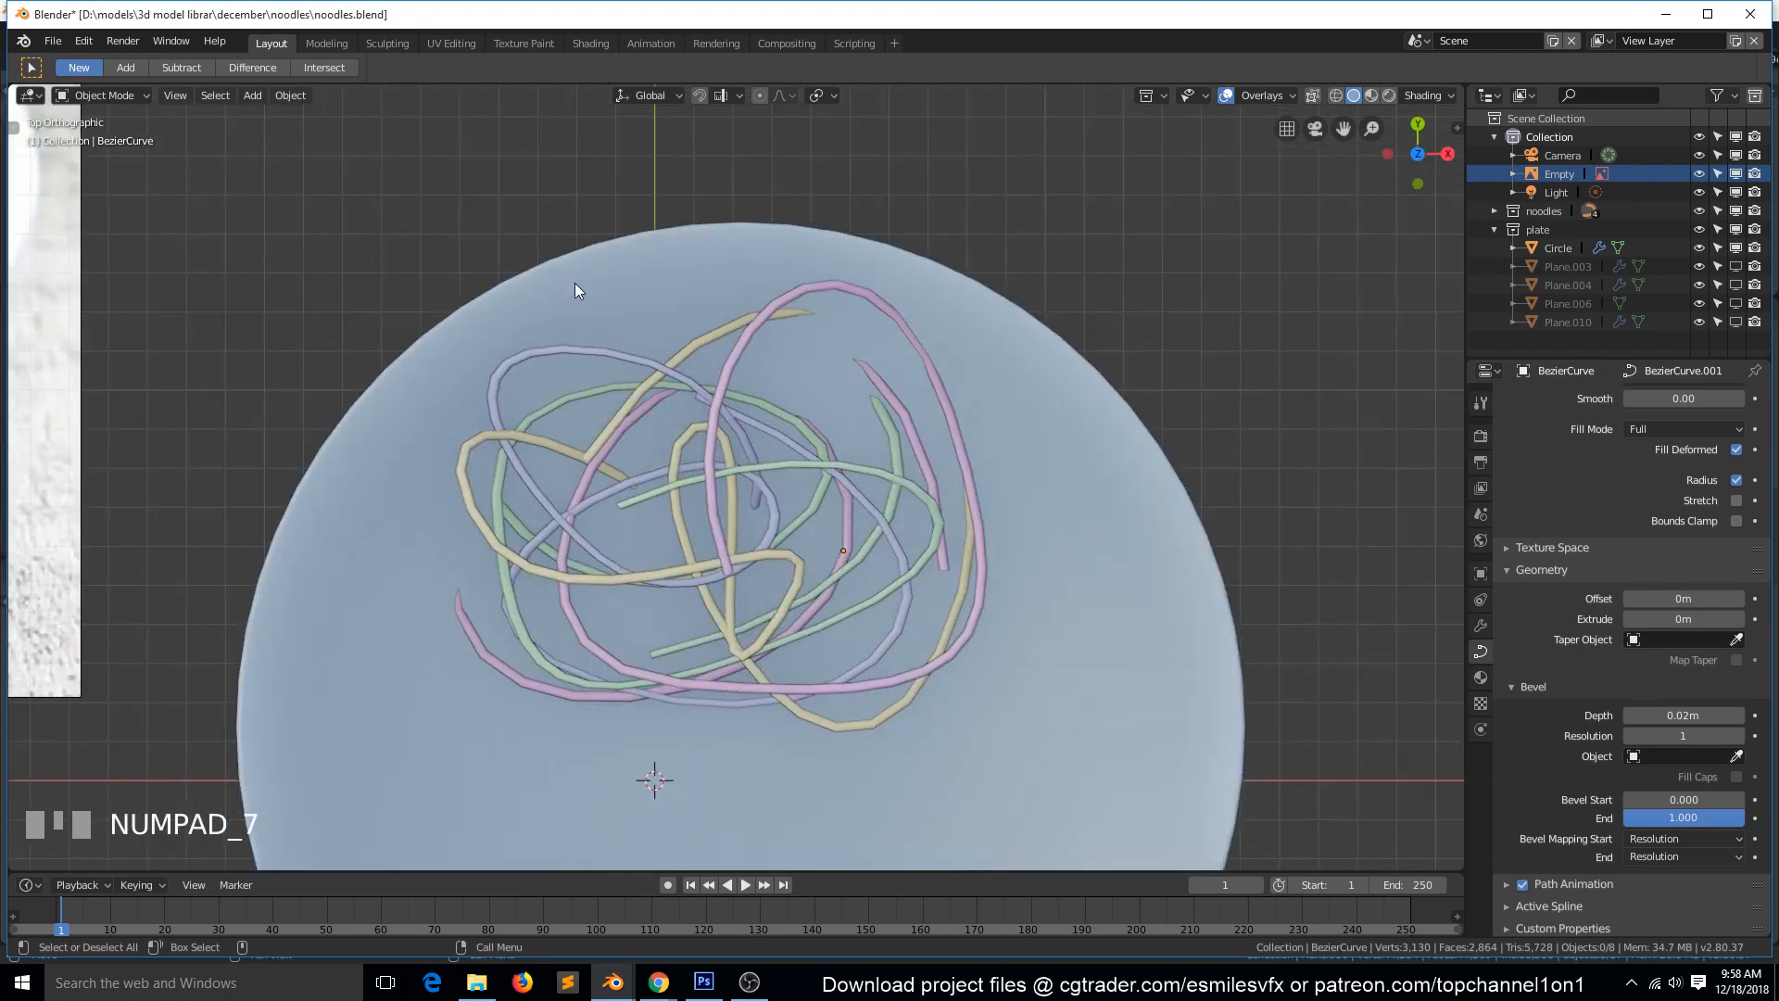
pyautogui.press('b')
pyautogui.moveTo(501, 248); pyautogui.dragTo(854, 708)
pyautogui.keyDown('shift'); pyautogui.click(1030, 491); pyautogui.keyUp('shift')
pyautogui.keyDown('shift'); pyautogui.click(1045, 486); pyautogui.keyUp('shift')
pyautogui.keyDown('shift'); pyautogui.click(1044, 487); pyautogui.keyUp('shift')
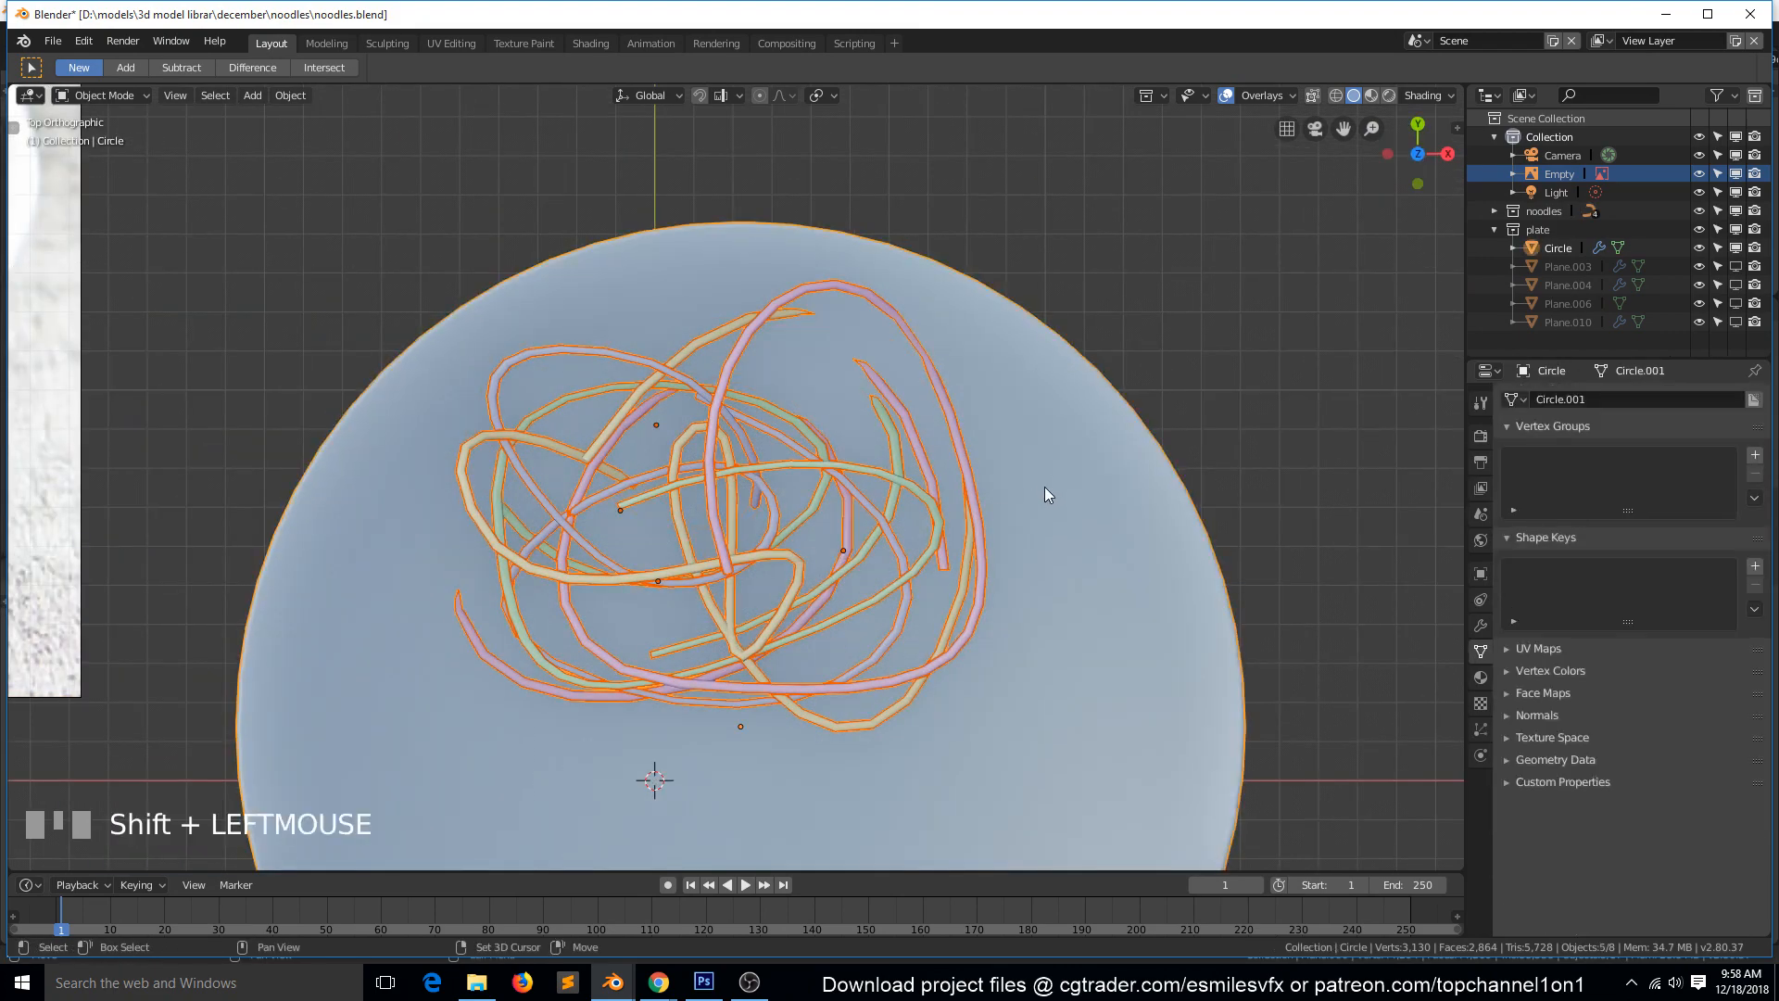
pyautogui.keyDown('shift'); pyautogui.click(1019, 505); pyautogui.keyUp('shift')
# Duplicate the four noodles toward the plate's lower left in top view, then rotate the copy and scale it down.
pyautogui.scroll(-6, 1005, 515)
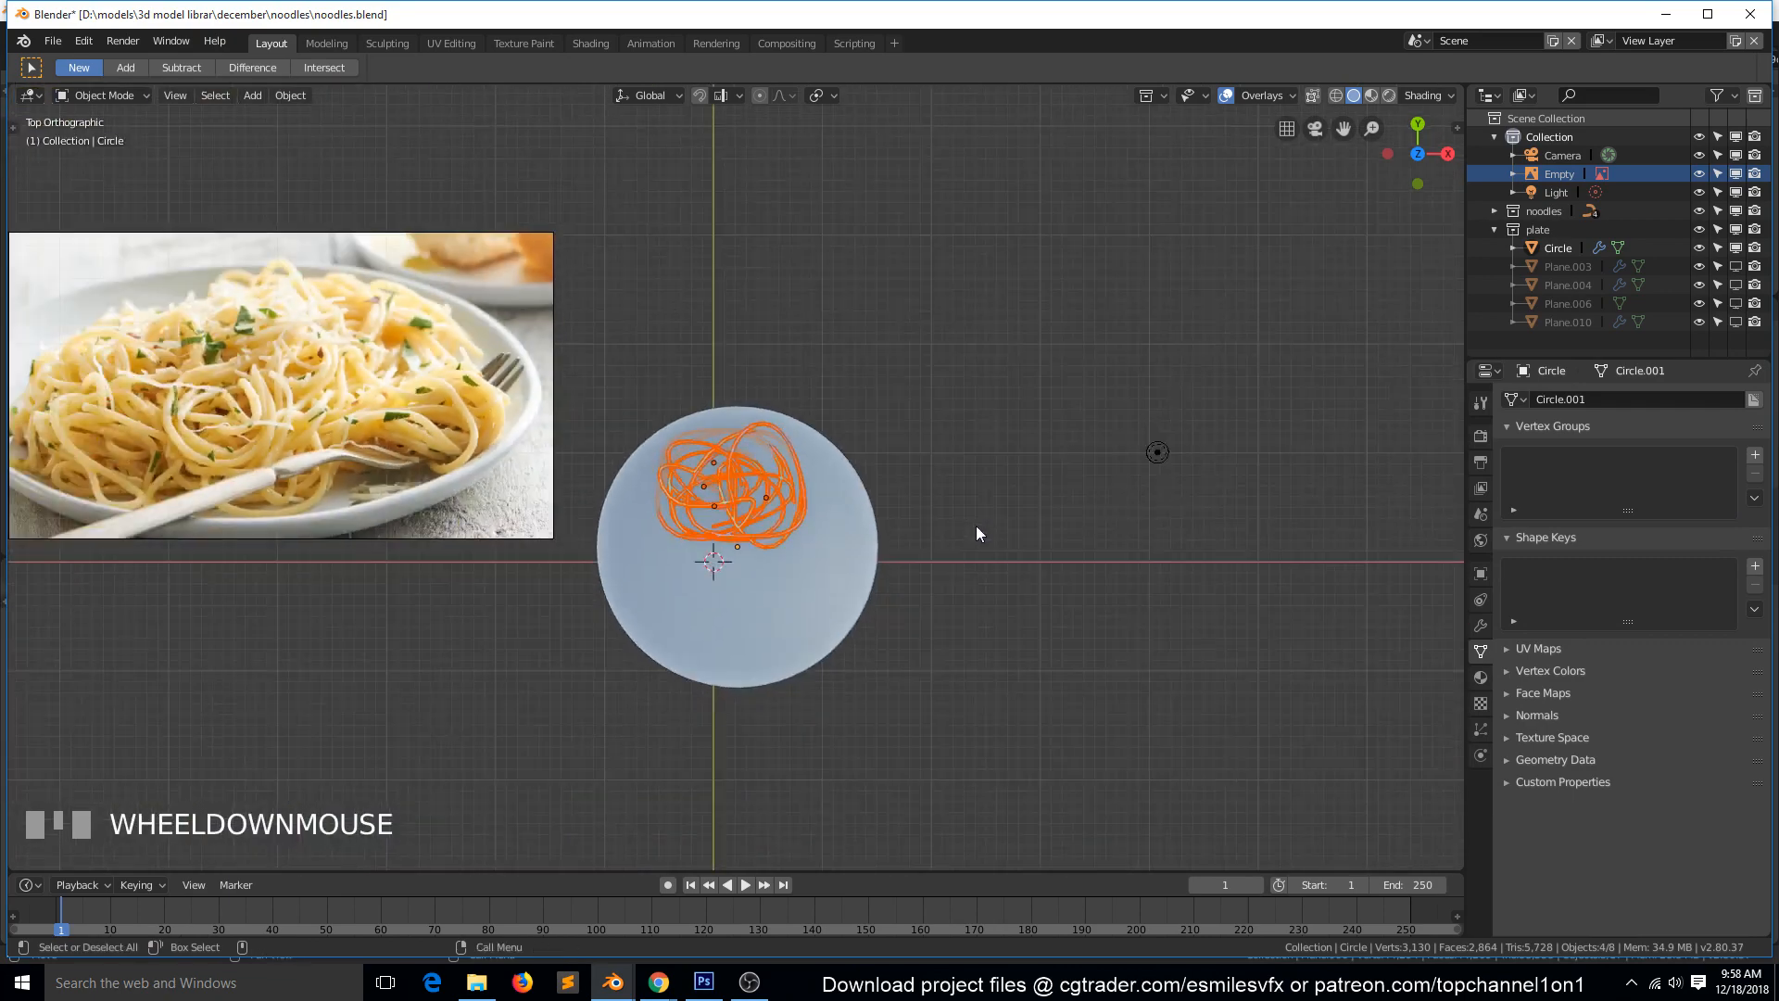
pyautogui.scroll(5, 976, 530)
pyautogui.hotkey('shift', 'd')
pyautogui.click(898, 634)
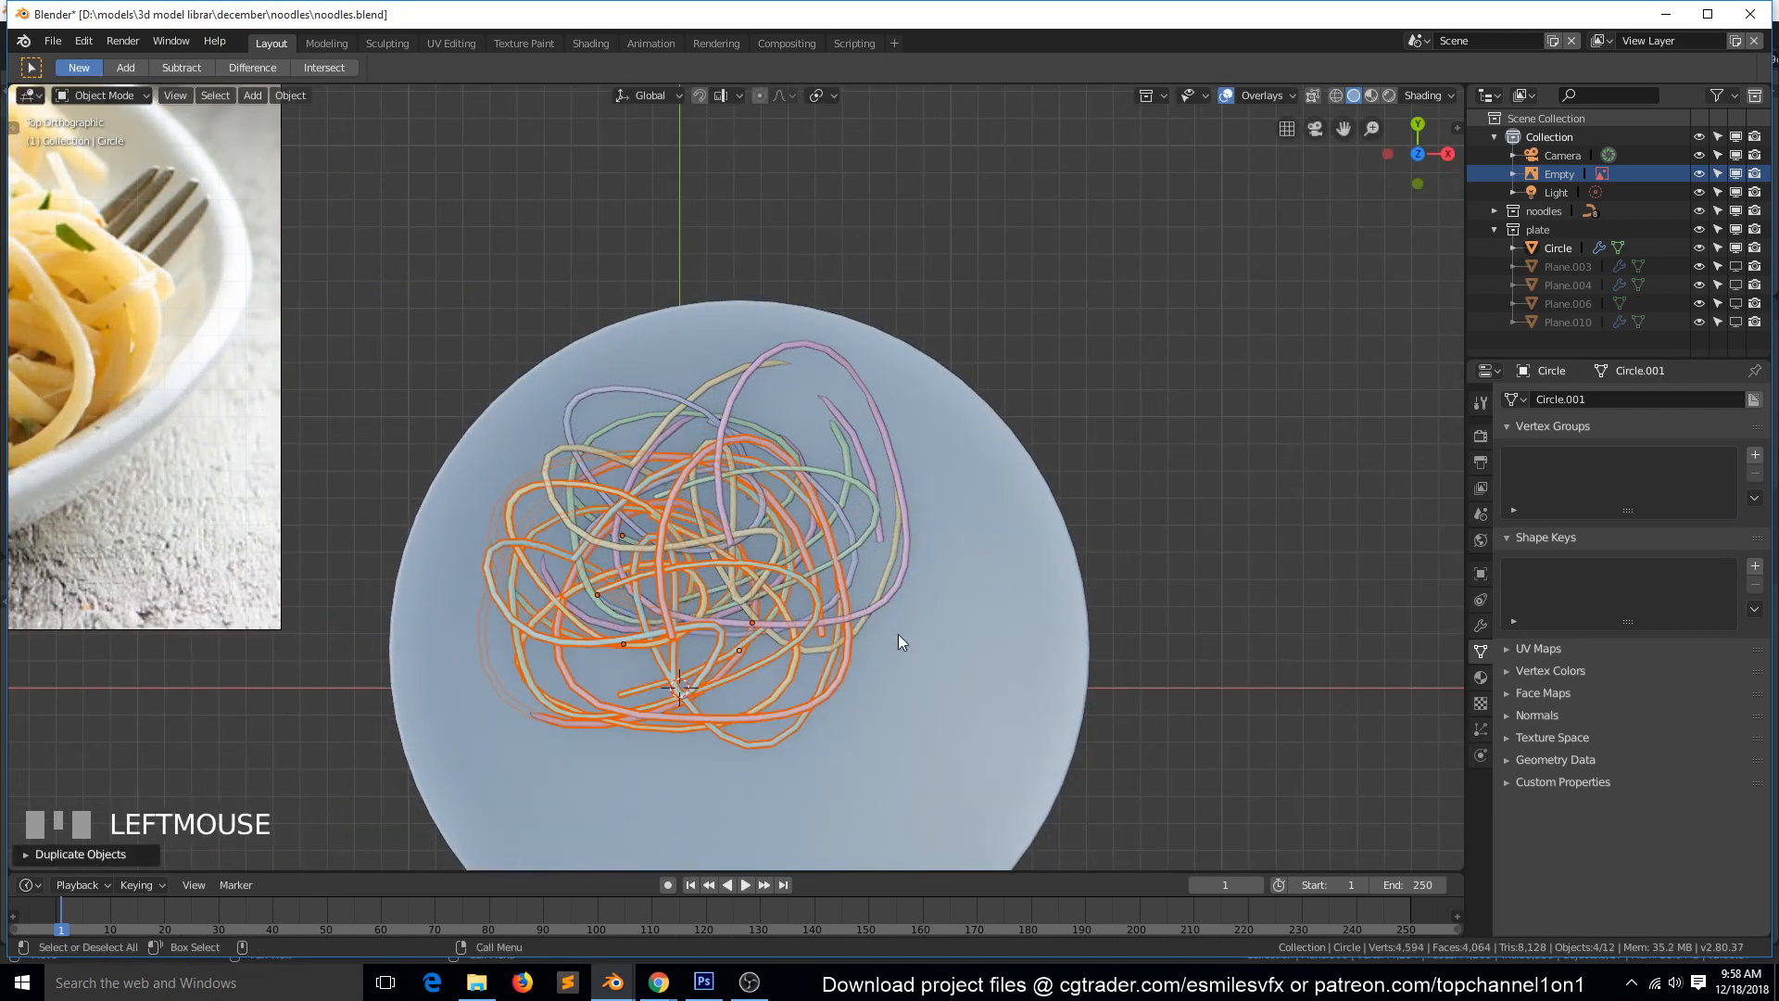
pyautogui.press('r')
pyautogui.click(853, 457)
pyautogui.press('s')
pyautogui.click(792, 536)
# Duplicate the smaller coil onto the right side of the original noodles and rotate the copy.
pyautogui.hotkey('shift', 'd')
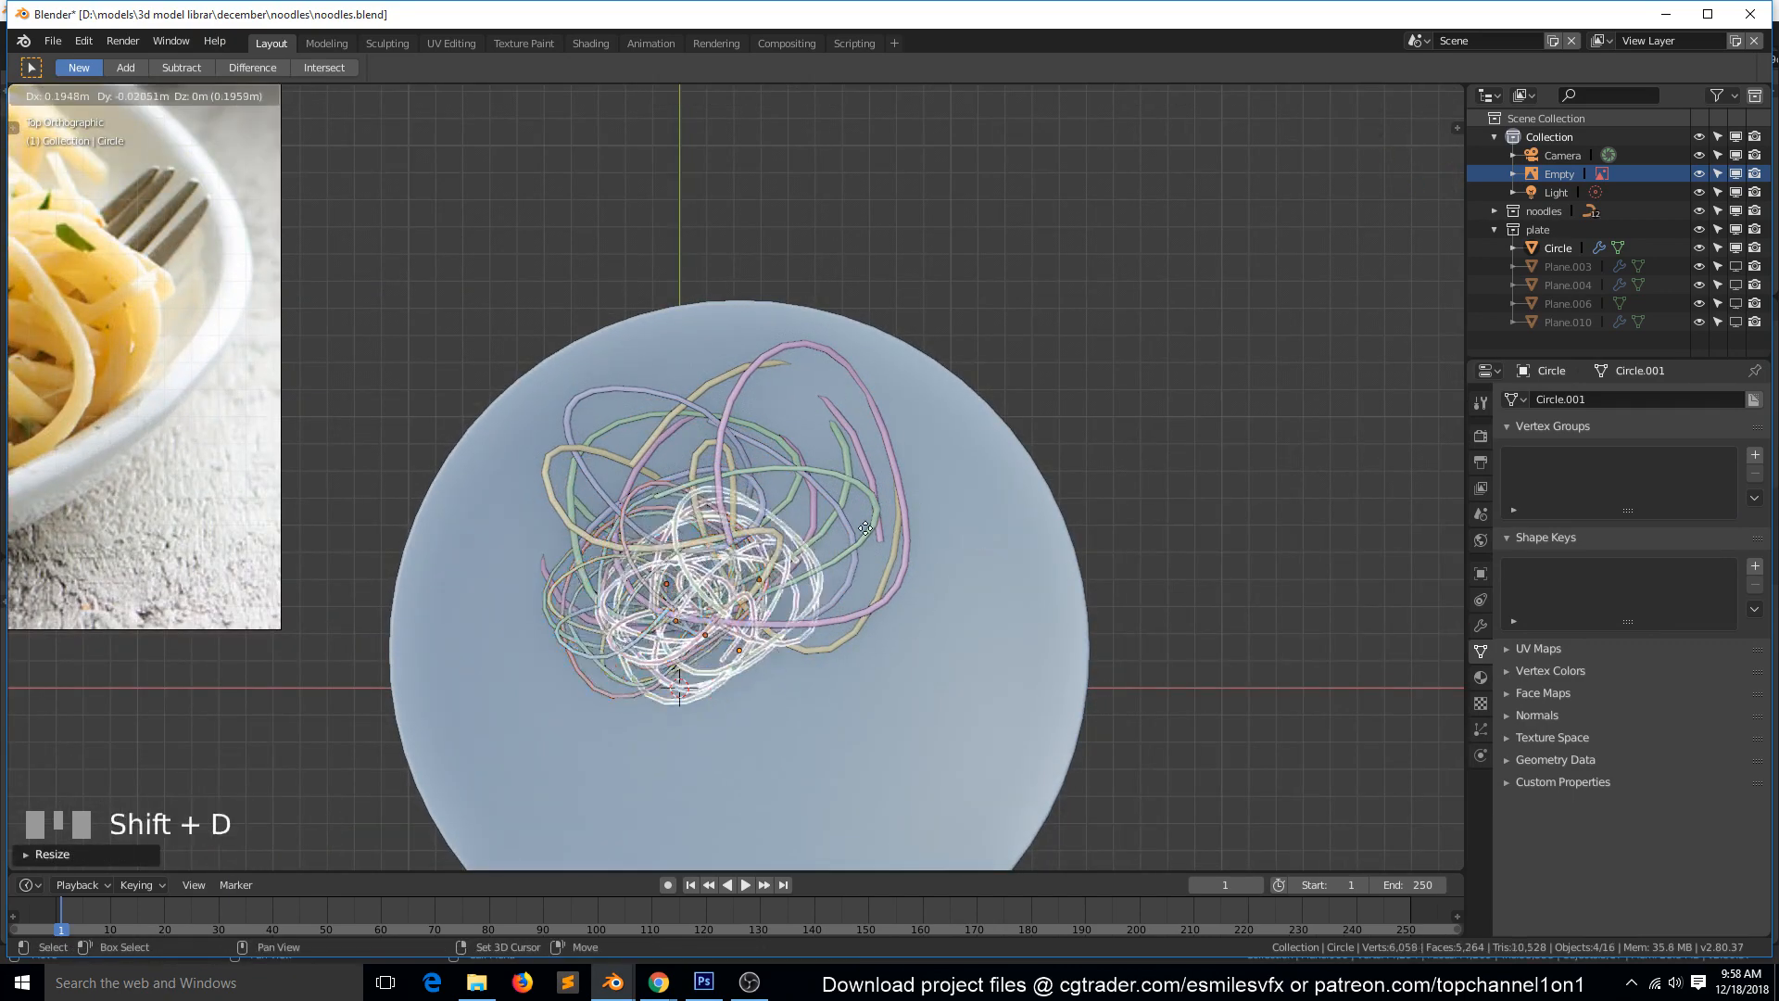
pyautogui.click(953, 481)
pyautogui.press('r')
pyautogui.click(964, 630)
pyautogui.scroll(-3, 944, 550)
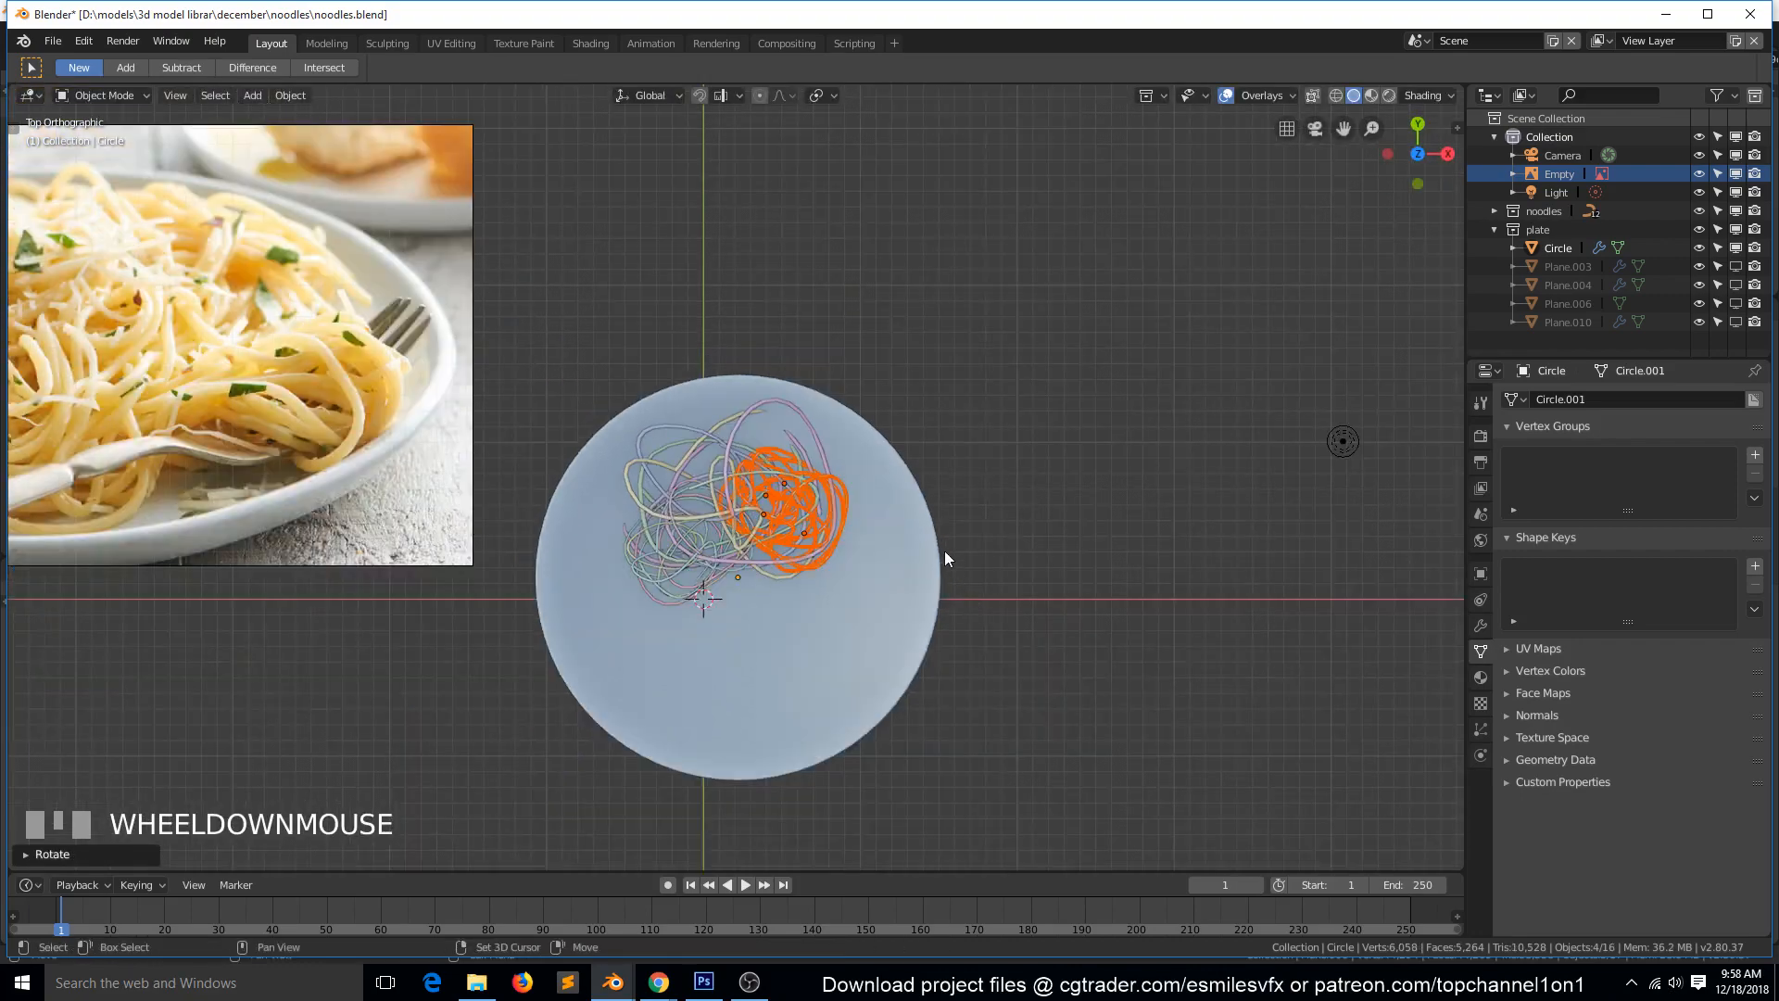
# Duplicate the small coil to the plate's lower left and tilt the copy with a trackball rotation.
pyautogui.hotkey('shift', 'd')
pyautogui.click(809, 664)
pyautogui.press('r')
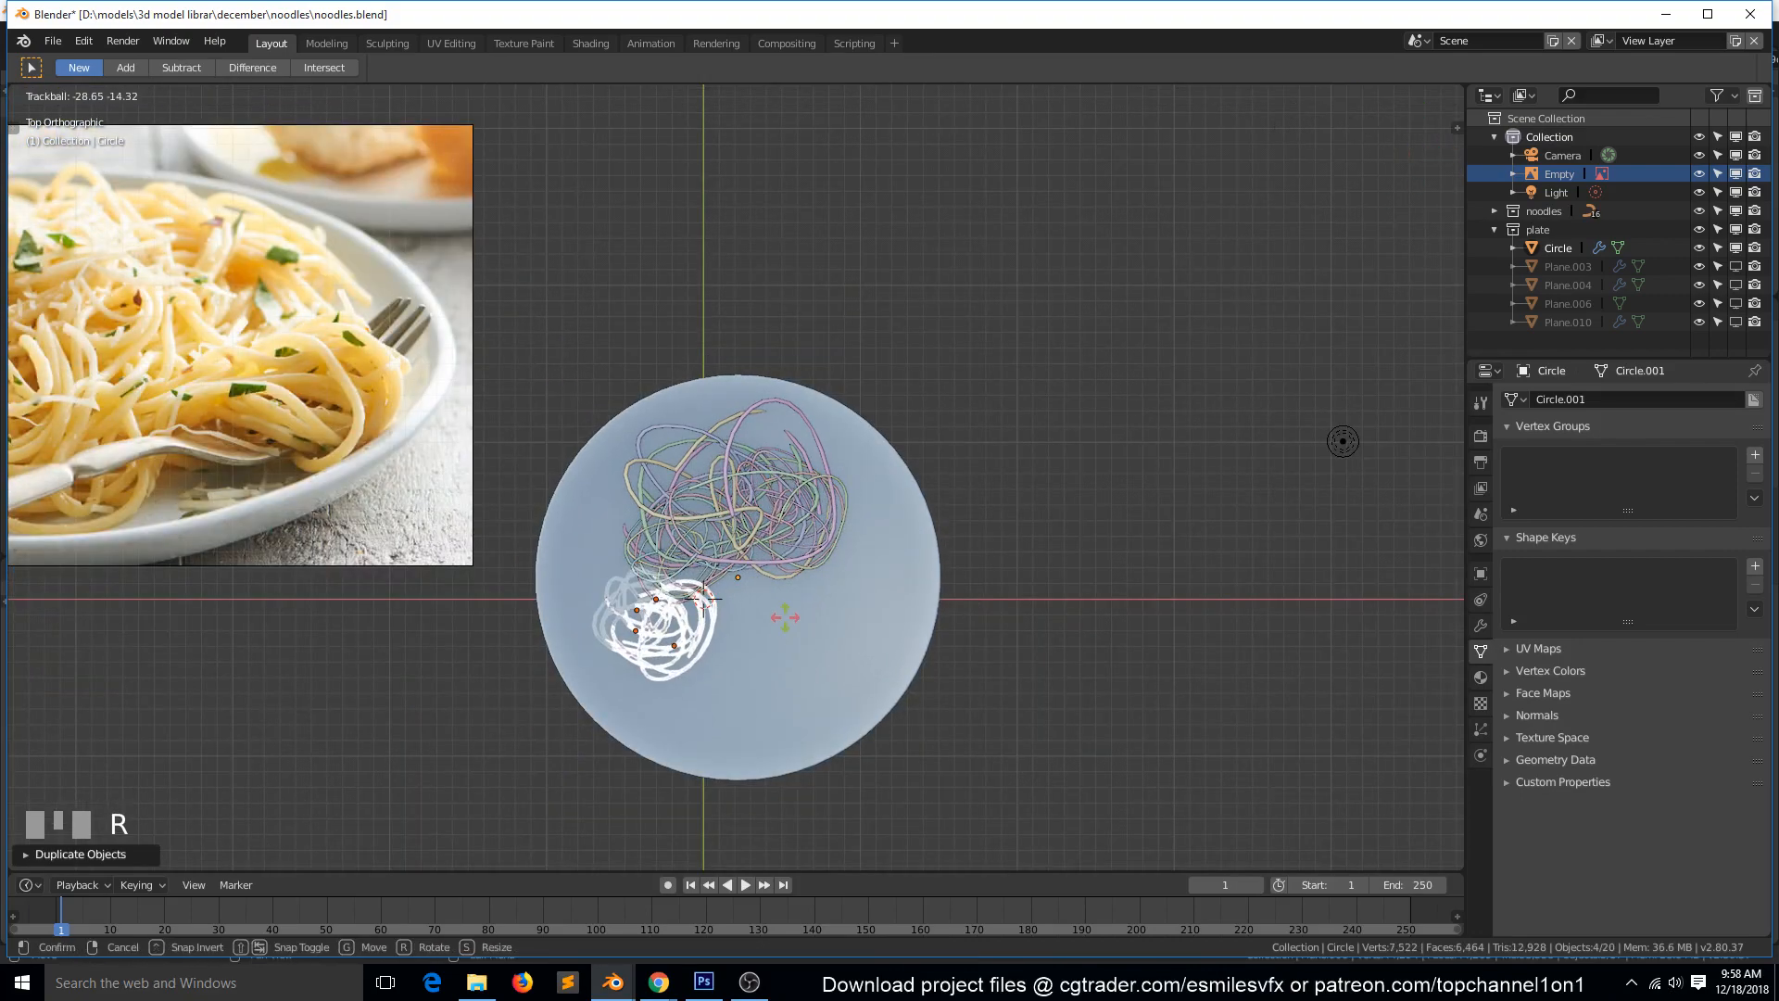
pyautogui.click(782, 628)
pyautogui.scroll(-2, 726, 591)
pyautogui.scroll(2, 726, 591)
# Duplicate the lower-left coil upward beside the original pile and tilt the copy with a trackball rotation in perspective.
pyautogui.hotkey('shift', 'd')
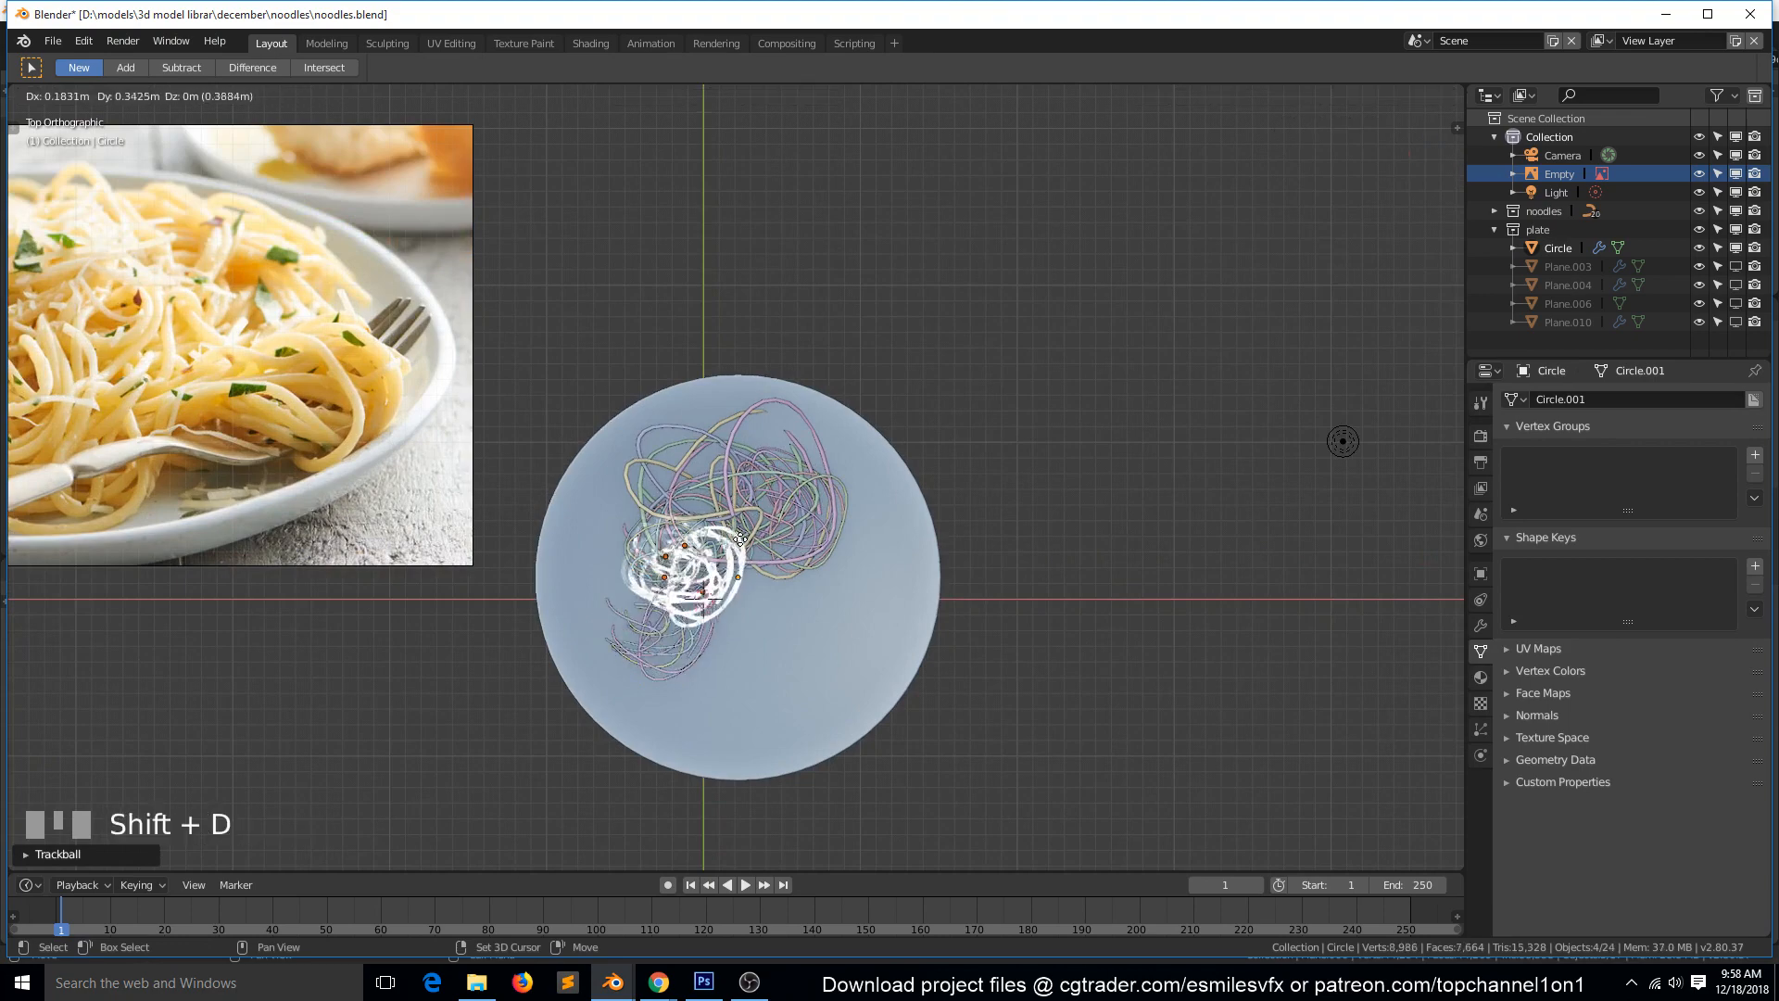
pyautogui.click(719, 542)
pyautogui.press('`')
pyautogui.moveTo(735, 571); pyautogui.dragTo(894, 384, button='middle')
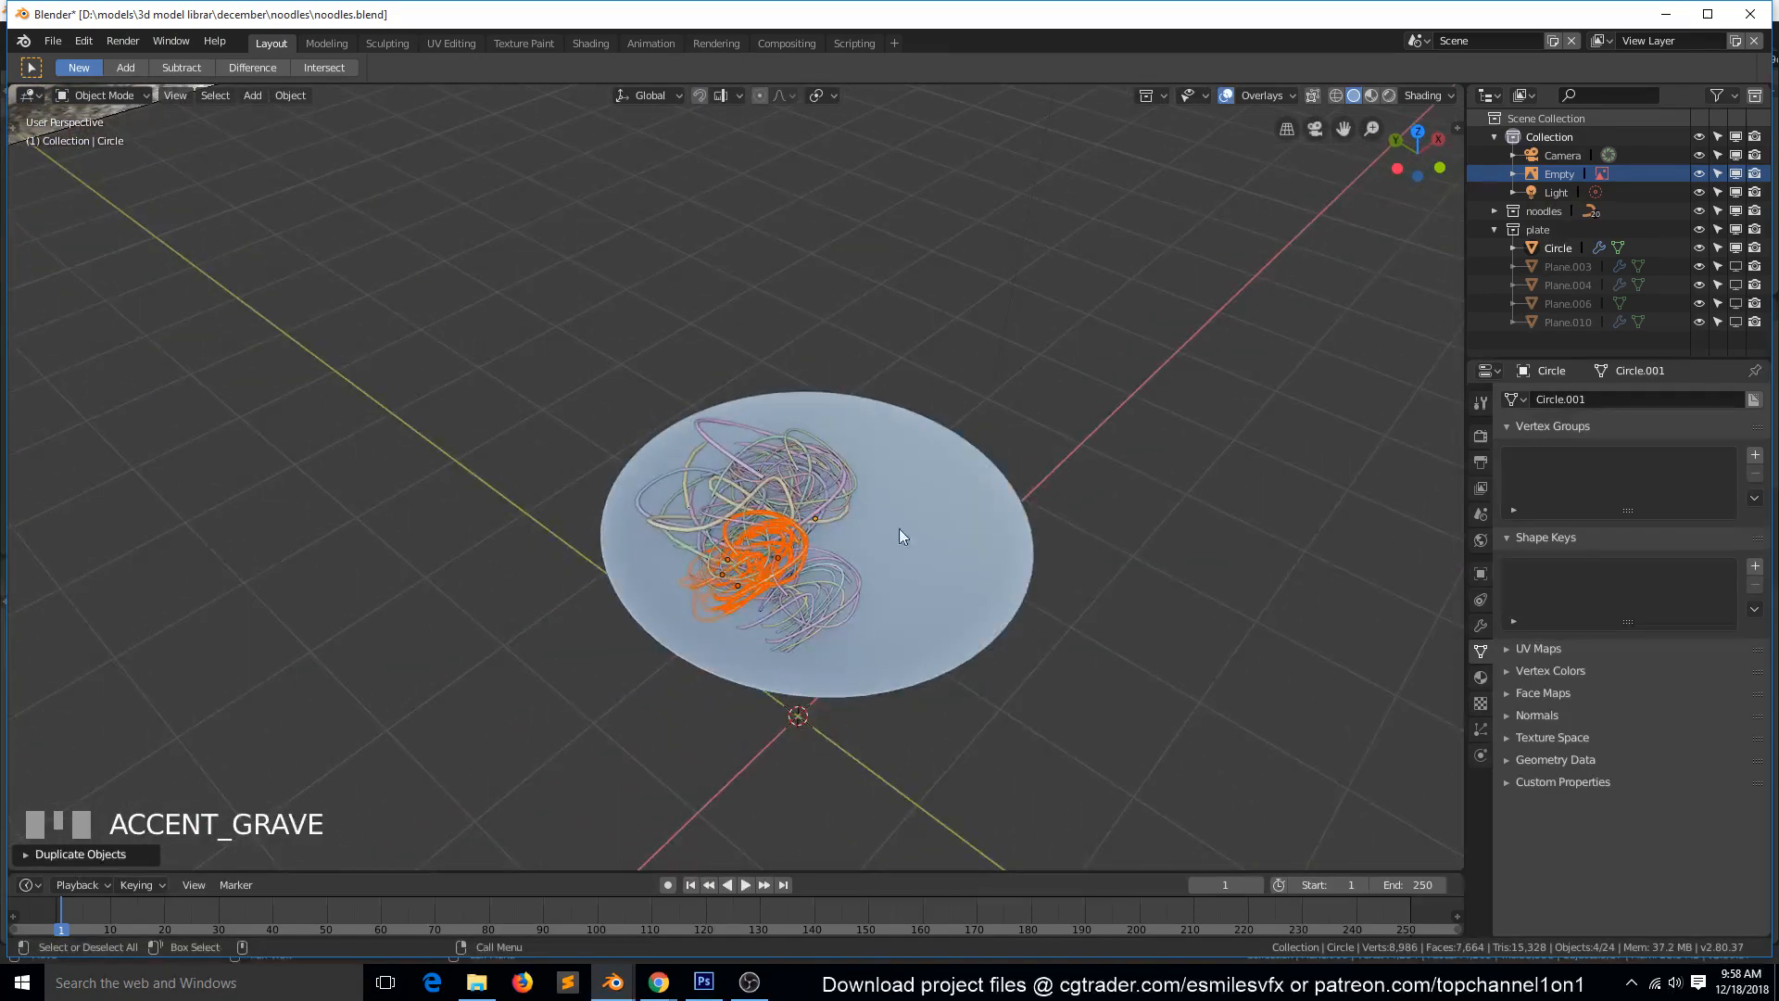
pyautogui.scroll(6, 908, 521)
pyautogui.press('r')
pyautogui.press('r')
pyautogui.click(1008, 559)
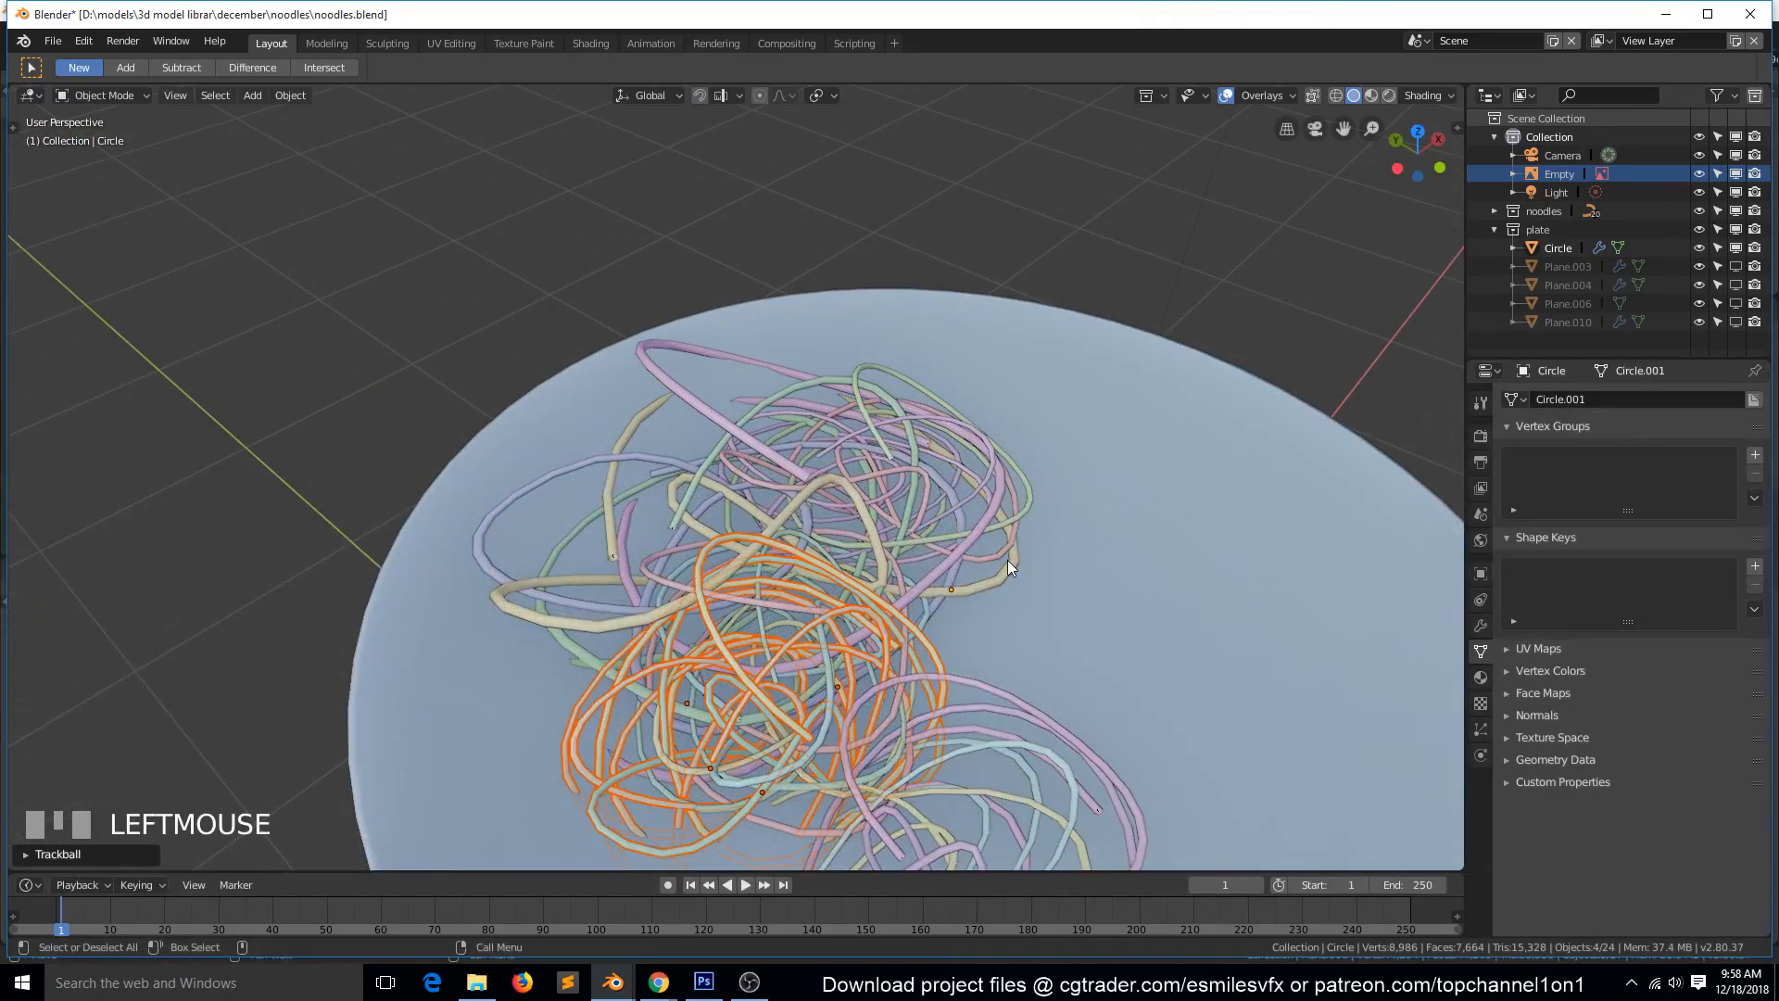
# Duplicate the tilted coil into the middle of the pile in top view, trackball-rotate the copy, and save the file.
pyautogui.press('KP_7')
pyautogui.scroll(-1, 848, 596)
pyautogui.hotkey('shift', 'd')
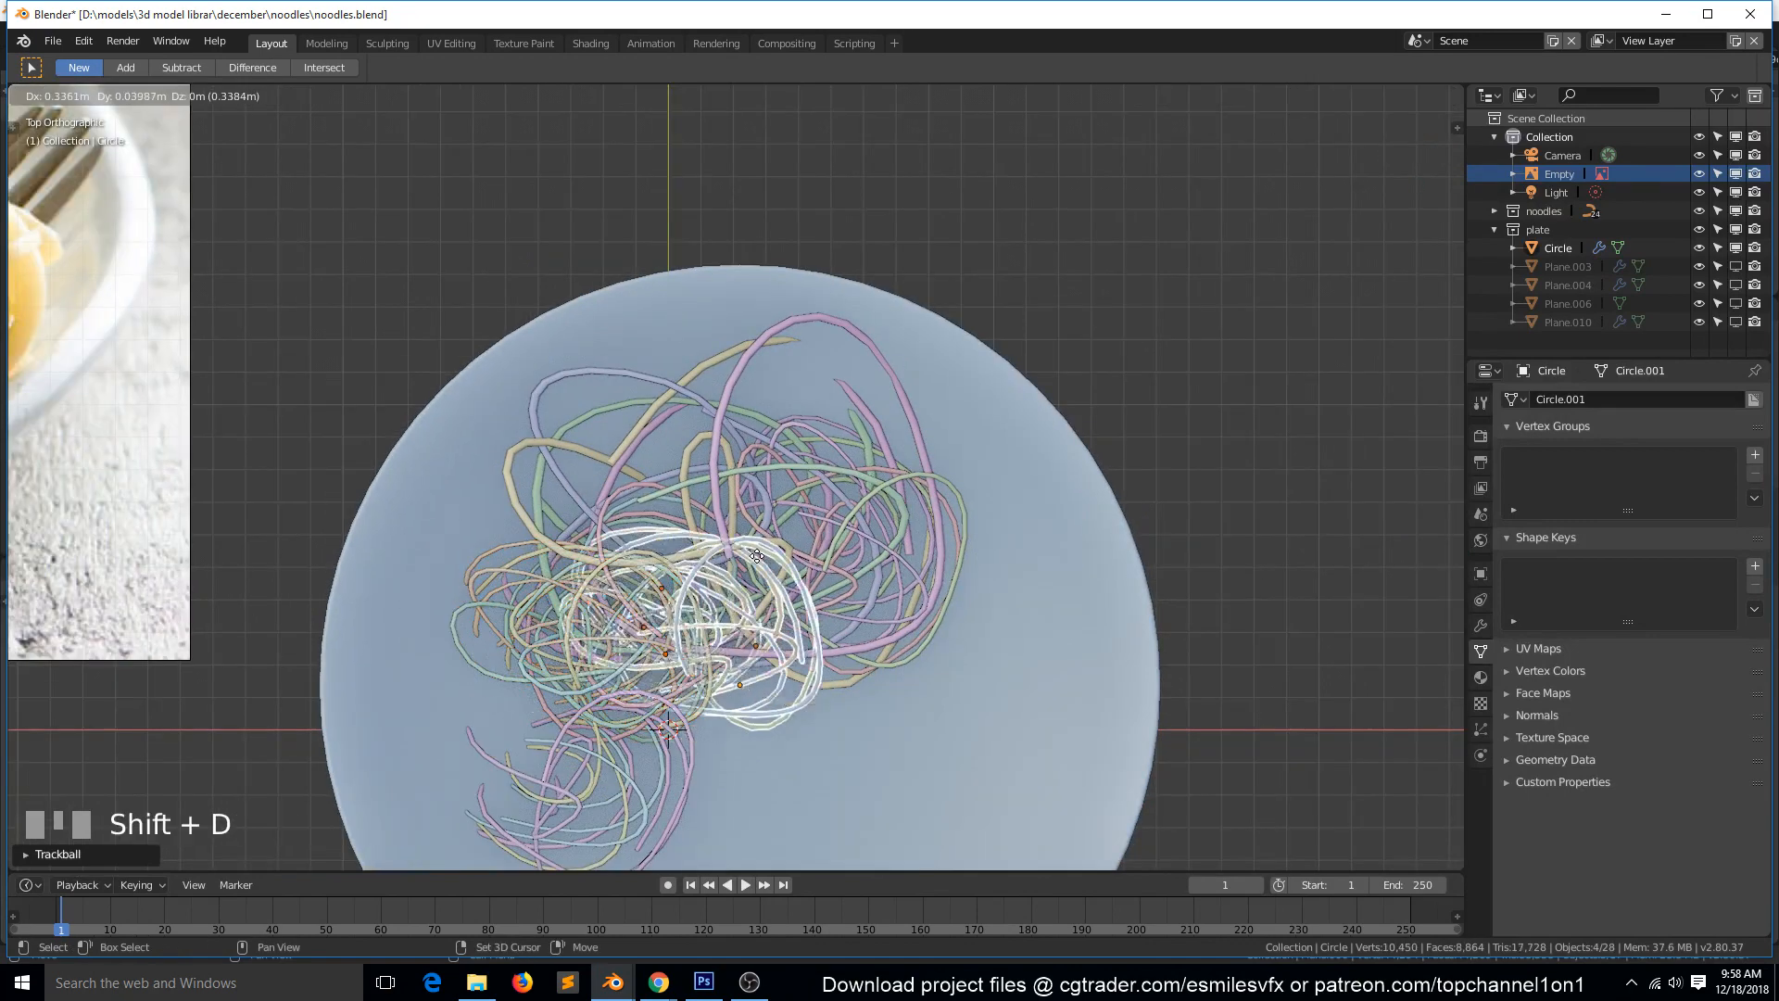
pyautogui.click(839, 513)
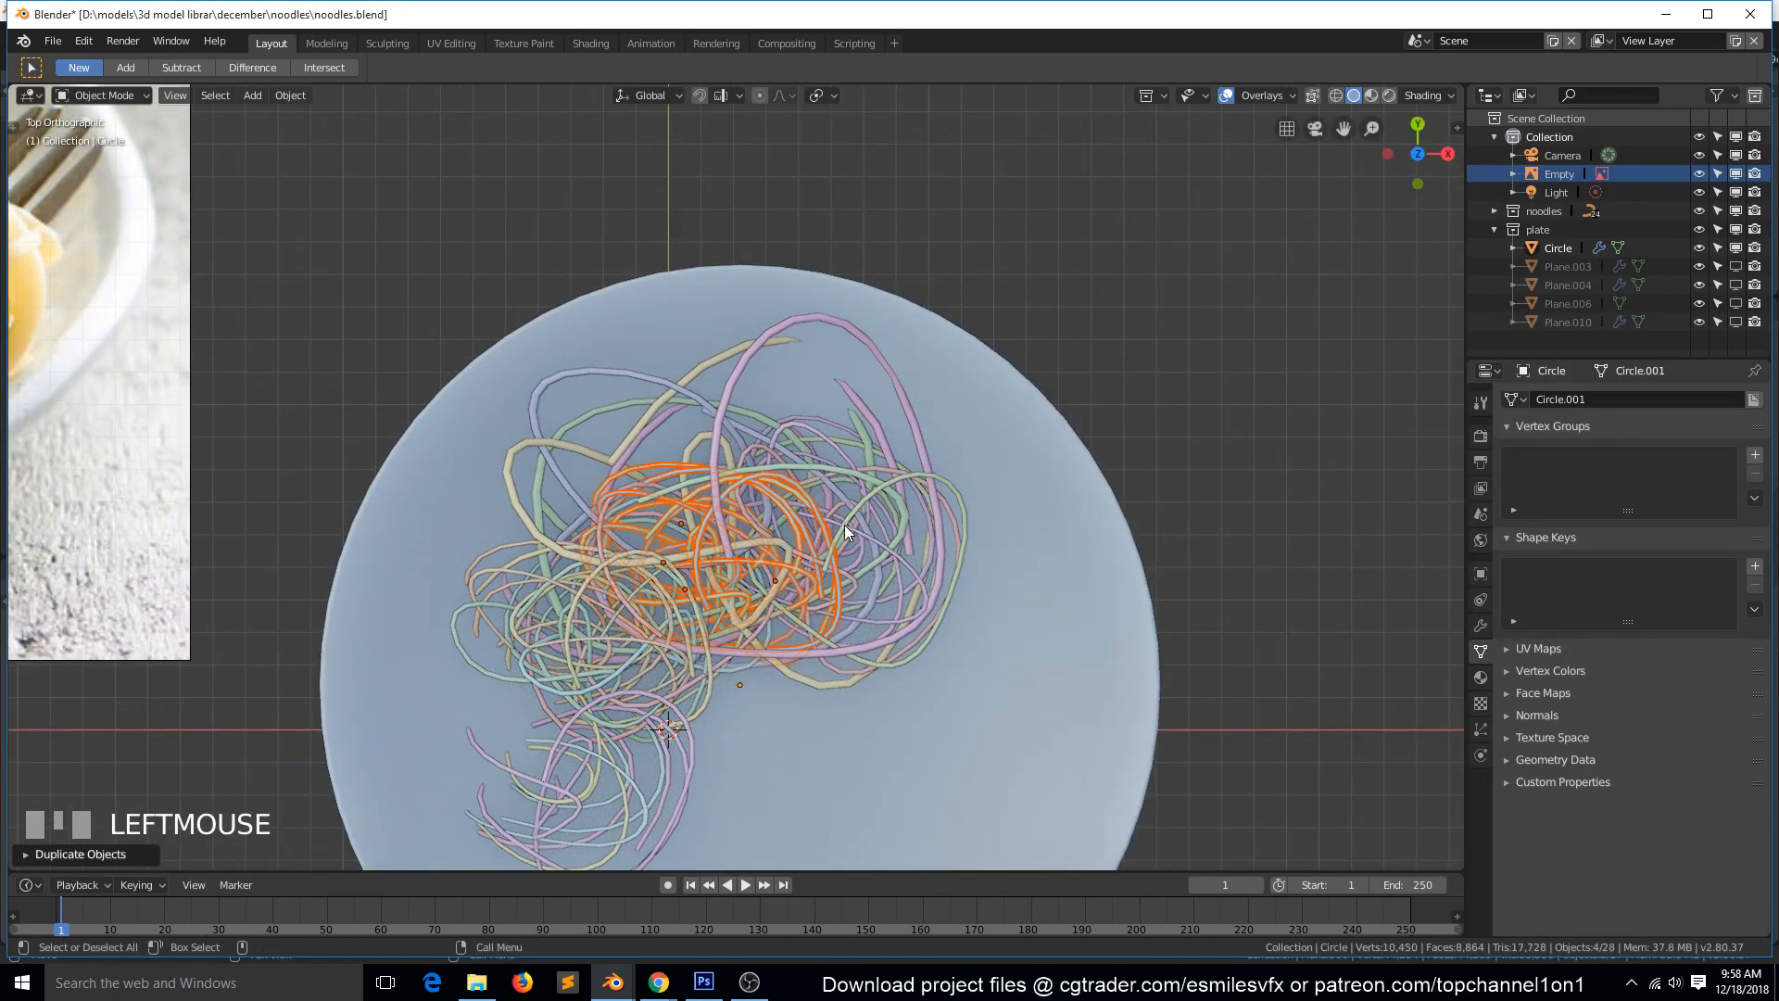
pyautogui.press('r')
pyautogui.press('r')
pyautogui.click(913, 486)
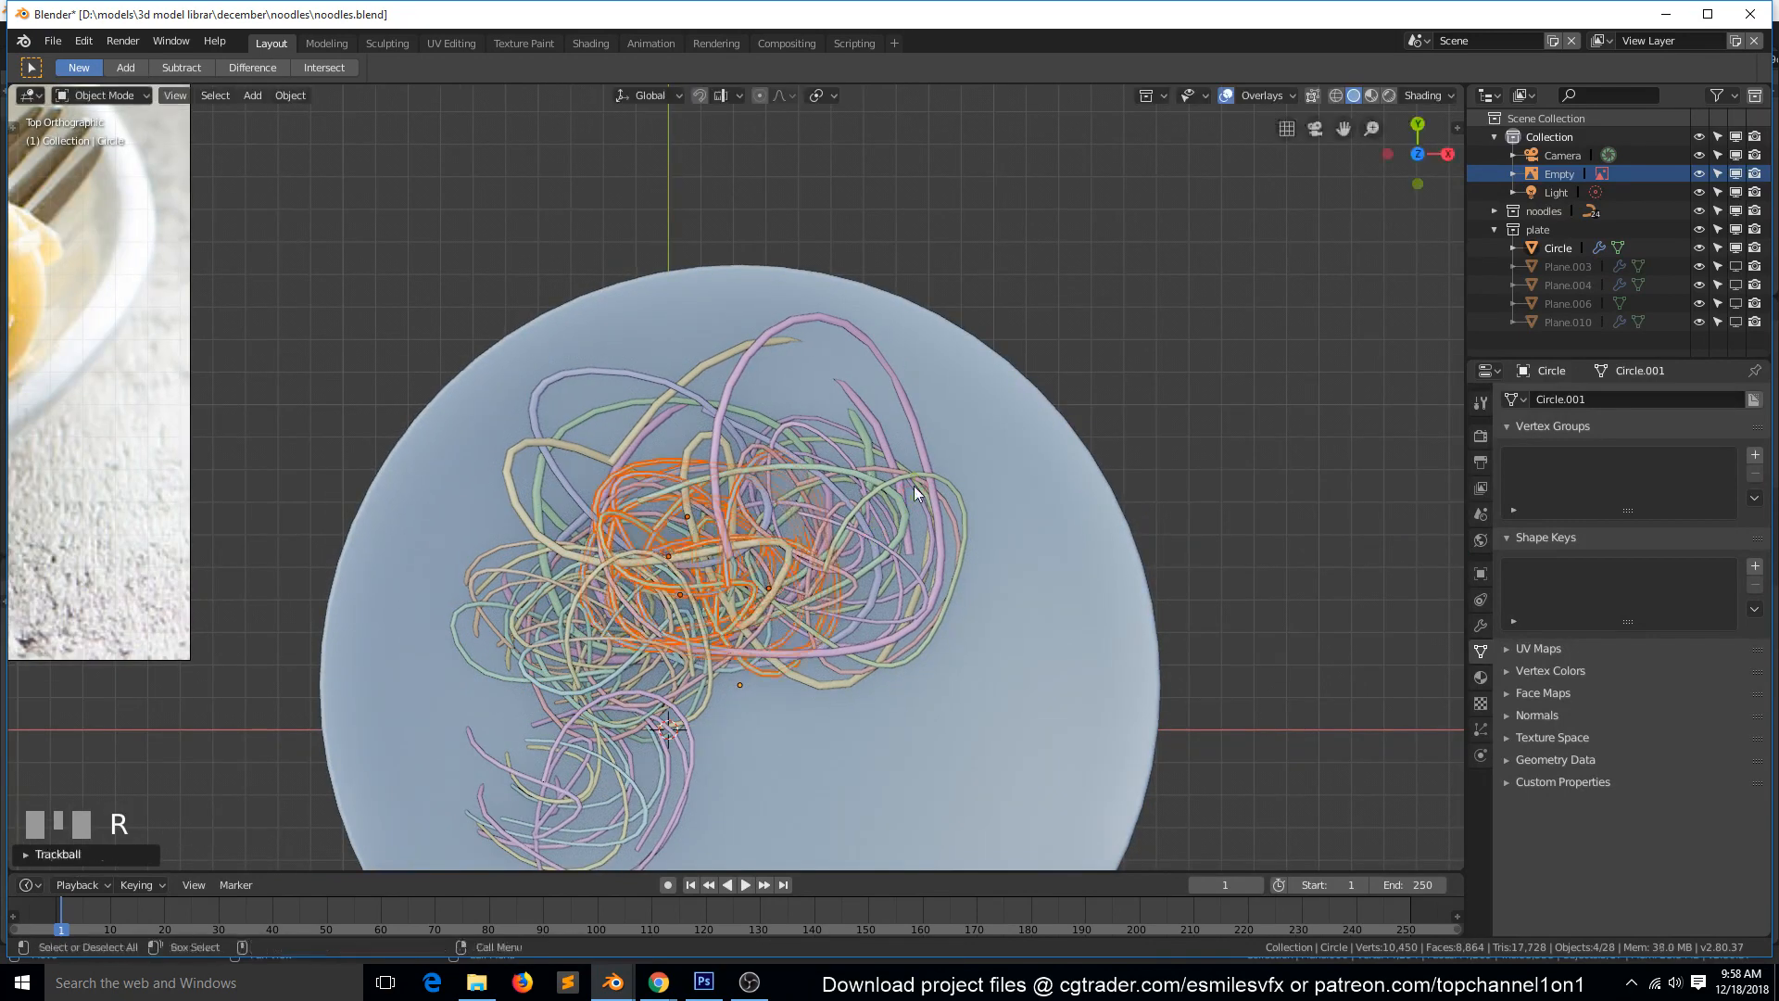
pyautogui.scroll(-3, 405, 399)
pyautogui.scroll(-3, 408, 401)
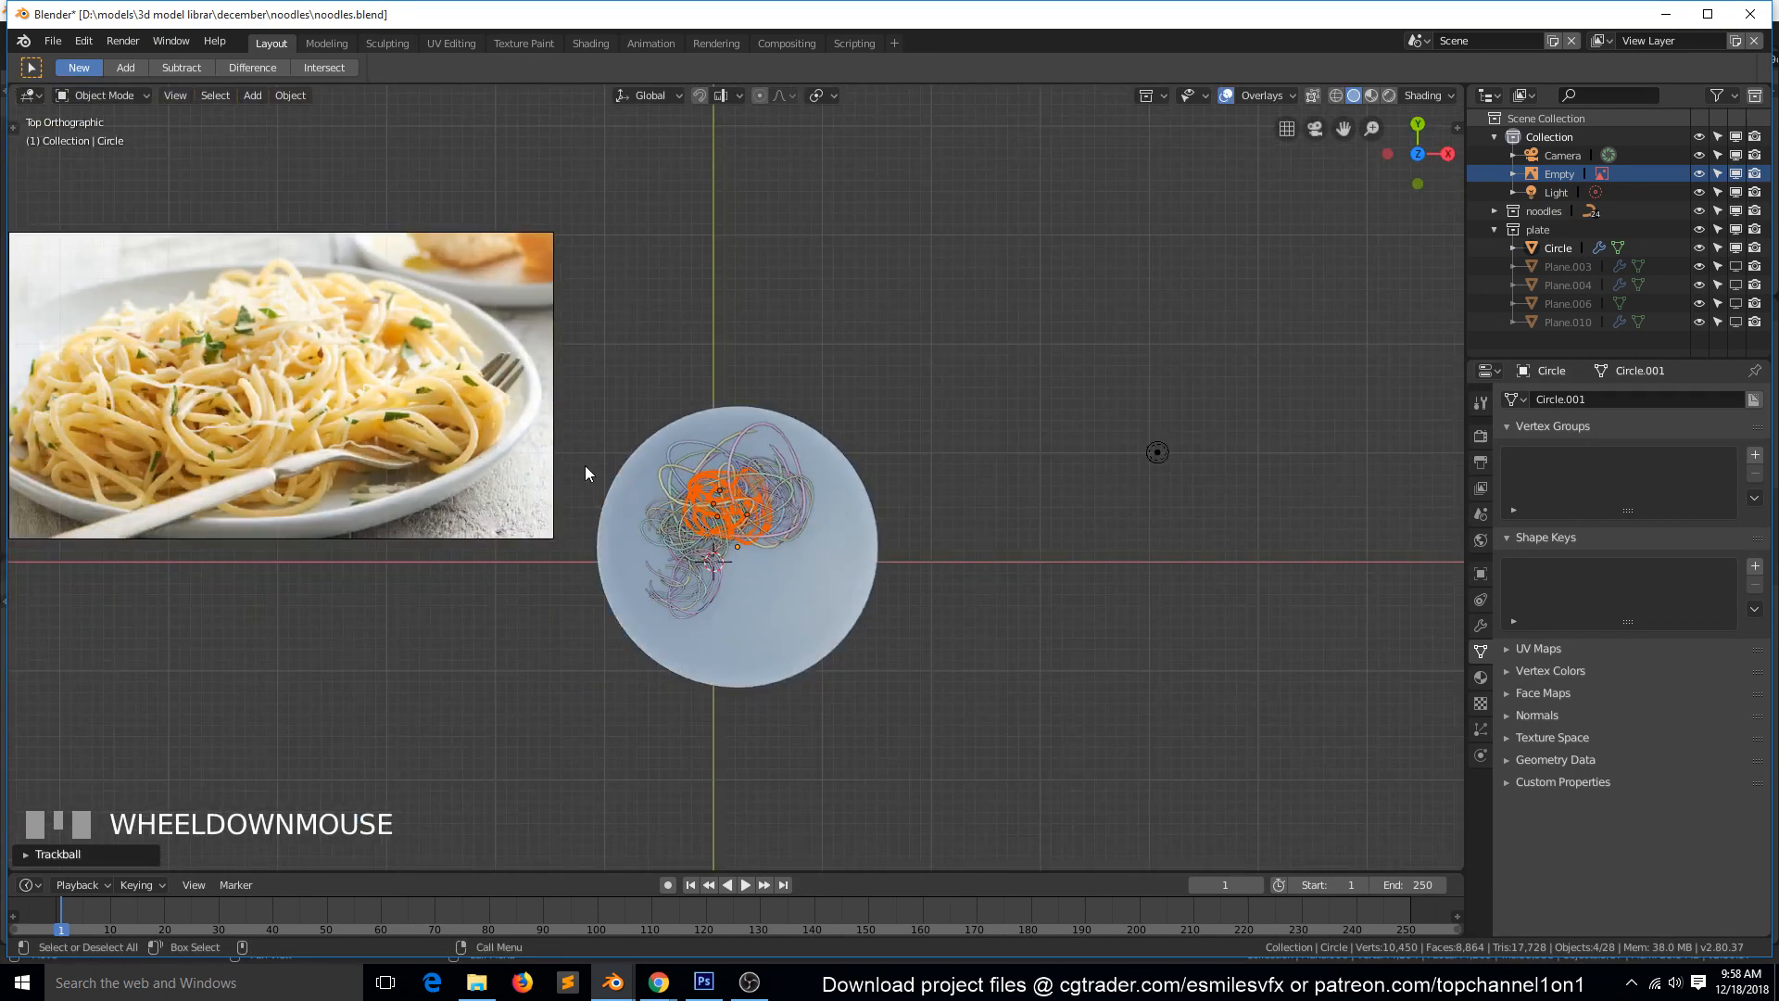
pyautogui.scroll(2, 585, 465)
pyautogui.hotkey('ctrl', 's')
# Duplicate the middle coil below the pile, near the plate's centre, and rotate the copy to vary its direction.
pyautogui.scroll(4, 697, 504)
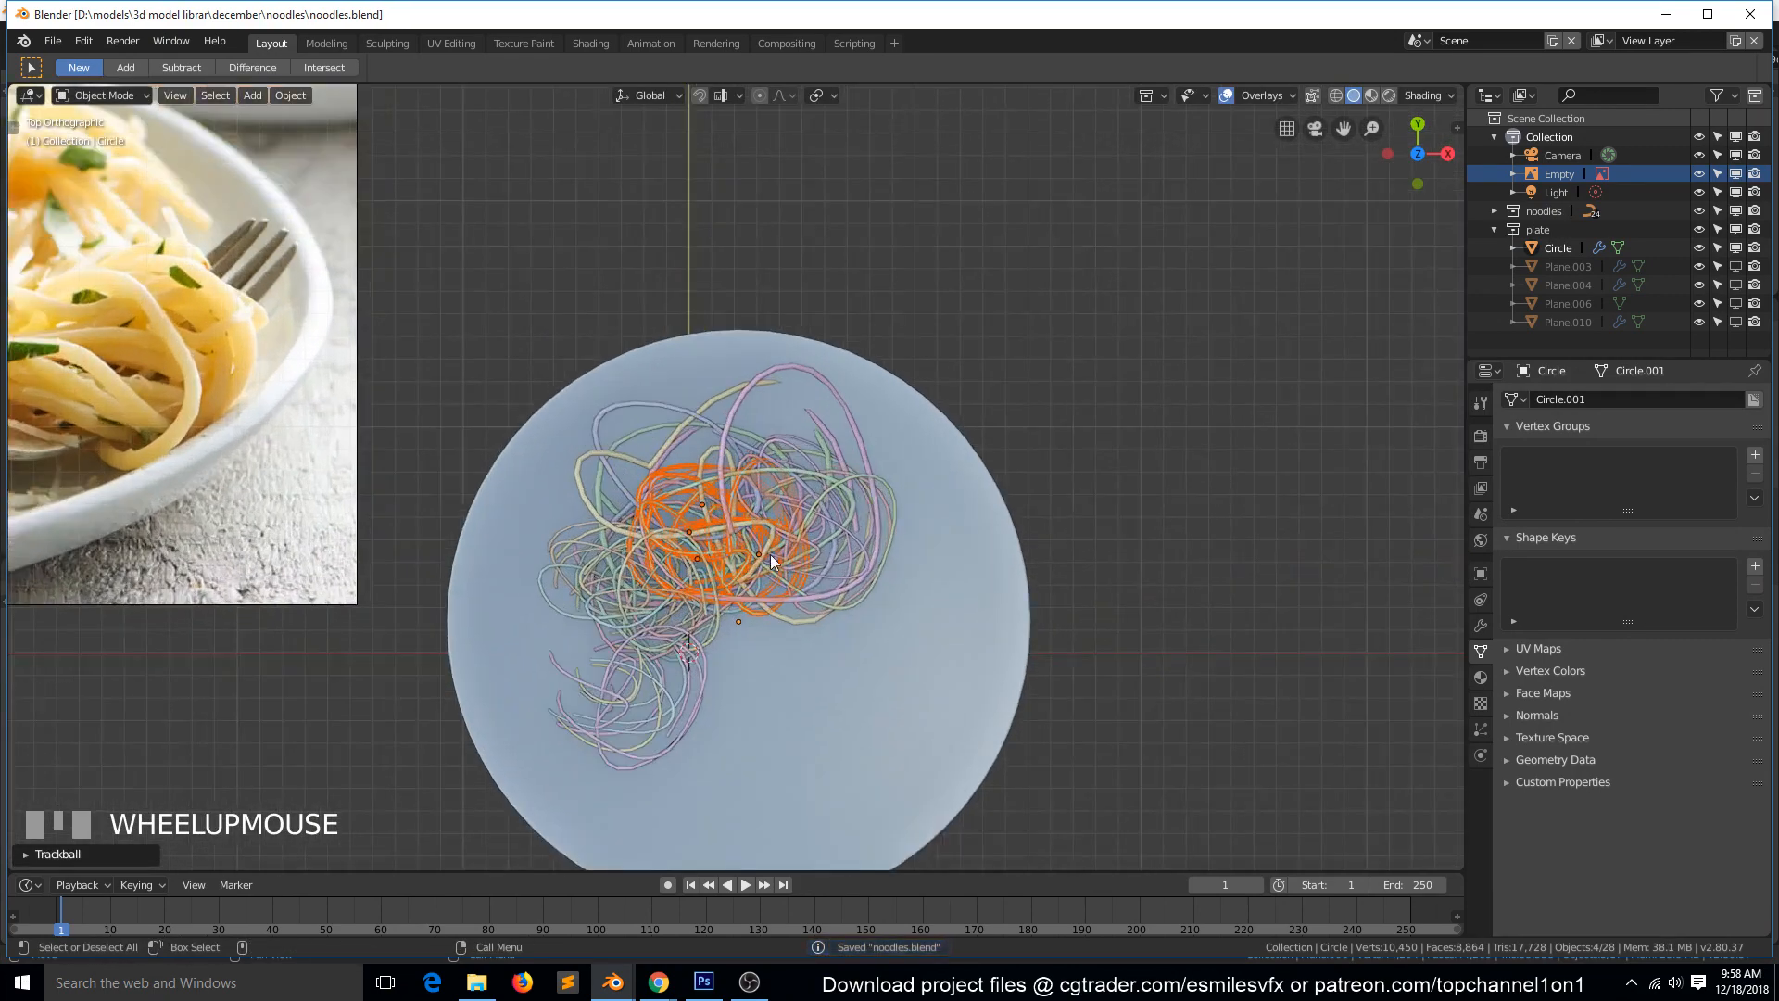
pyautogui.scroll(3, 770, 554)
pyautogui.scroll(-3, 774, 554)
pyautogui.hotkey('shift', 'd')
pyautogui.click(870, 715)
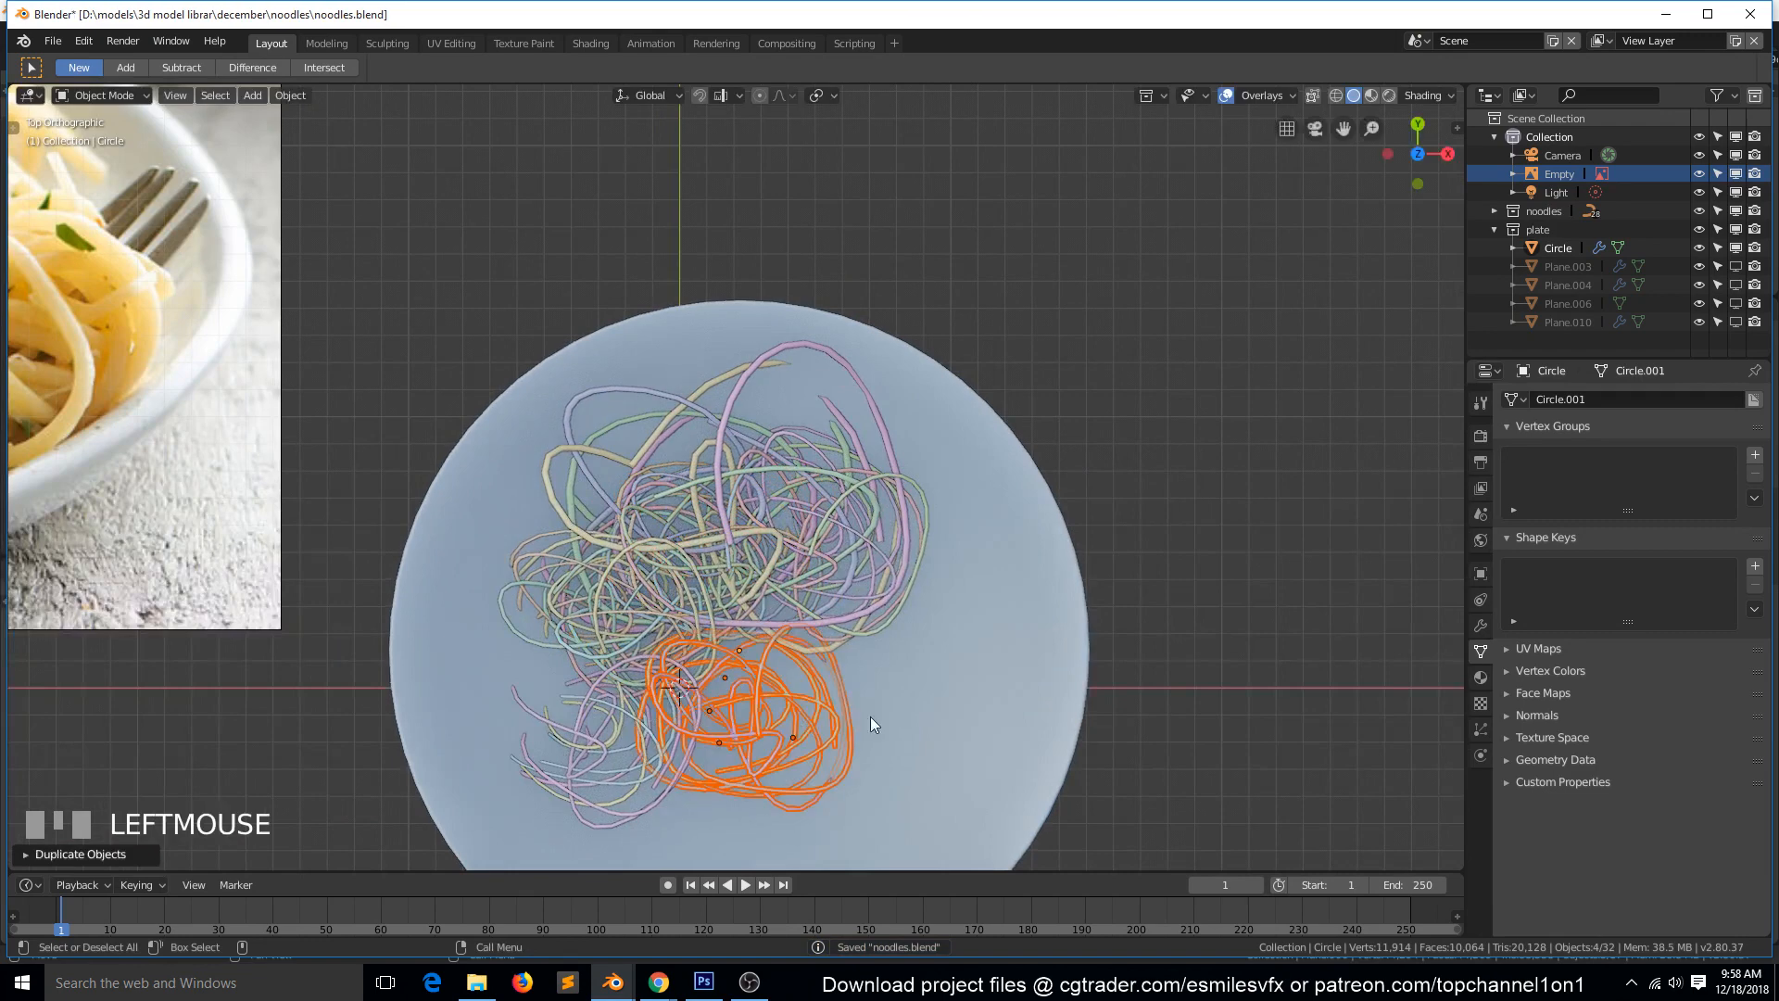
pyautogui.press('r')
pyautogui.click(877, 664)
pyautogui.press('`')
pyautogui.moveTo(828, 630); pyautogui.dragTo(789, 459, button='middle')
# Select the camera in camera view, centre the plate in its frame, and move it closer along its local Z axis.
pyautogui.press('KP_0')
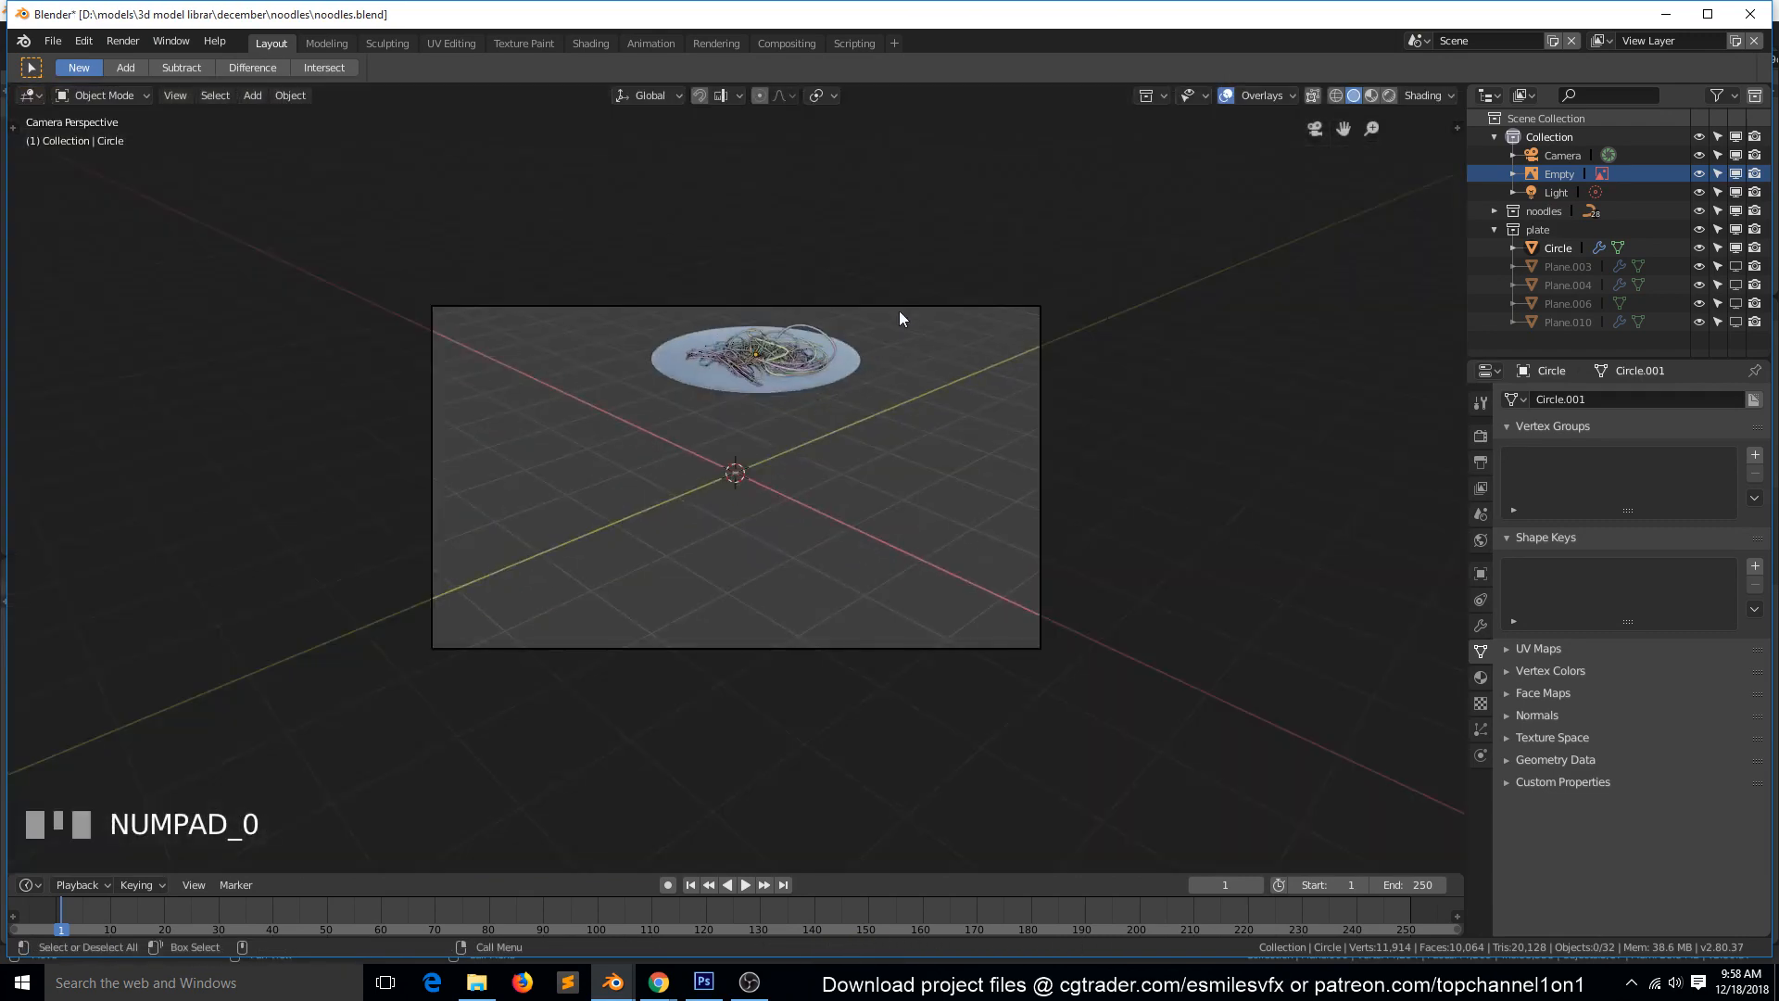
pyautogui.click(936, 307)
pyautogui.press('g')
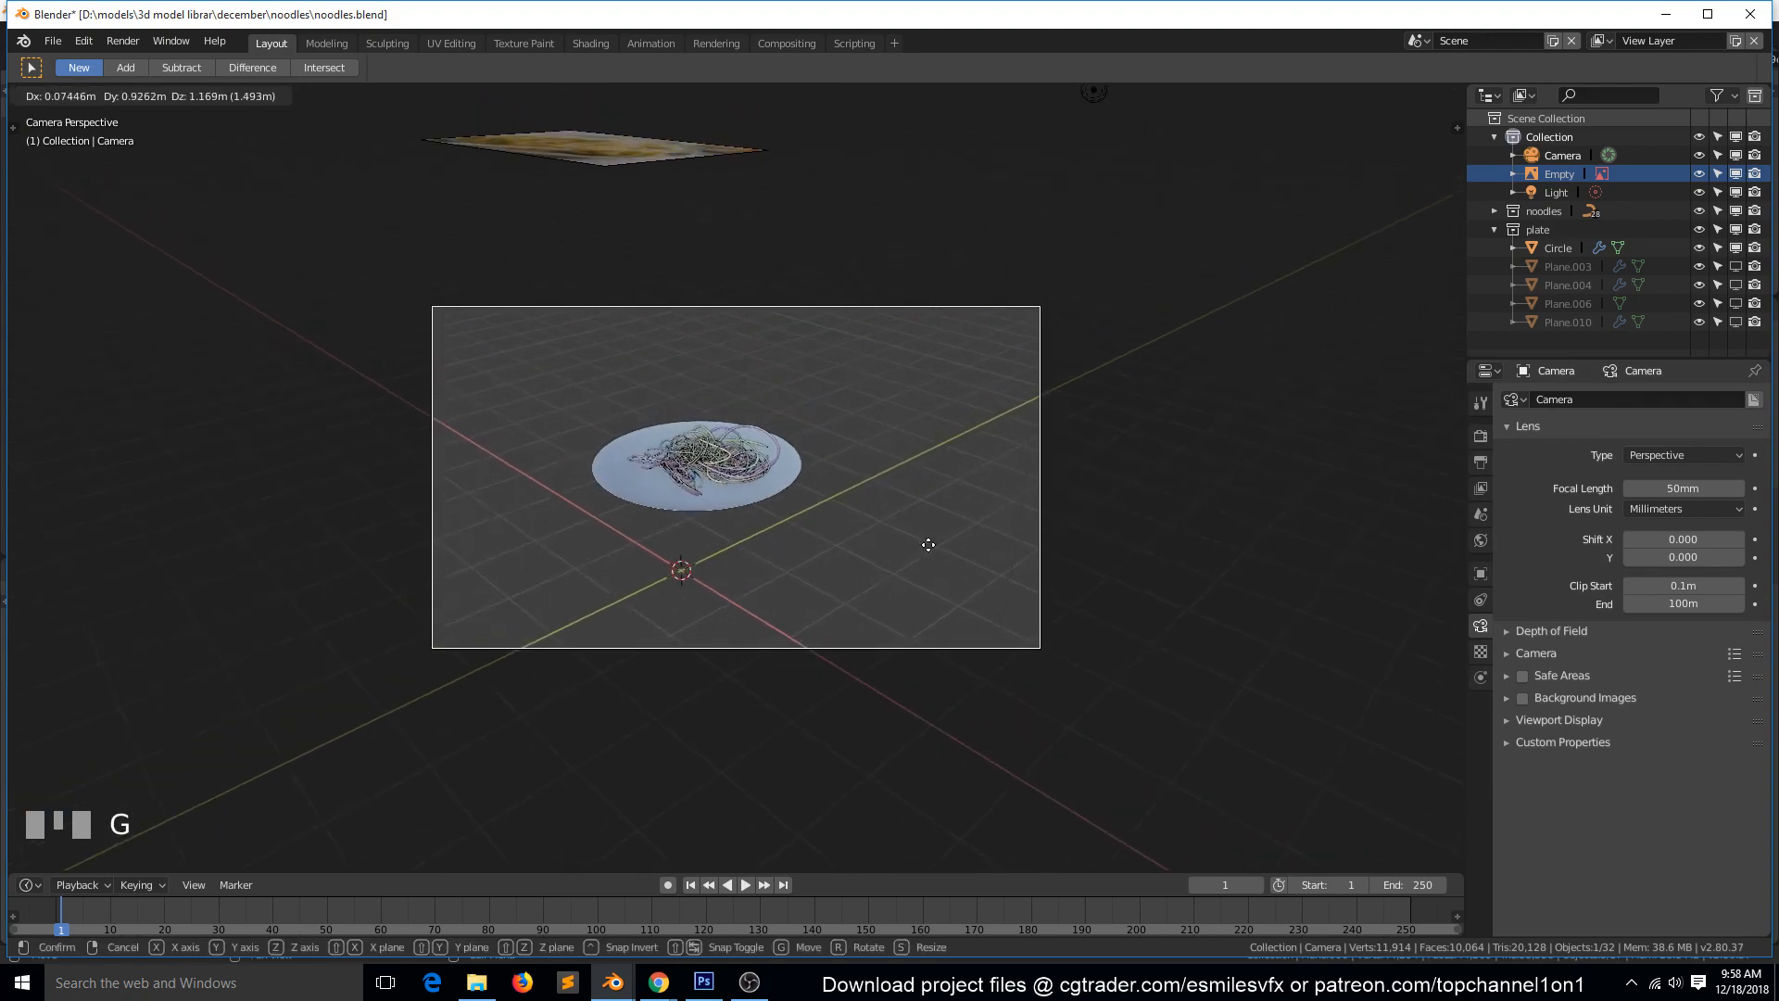
pyautogui.press('z')
pyautogui.press('z')
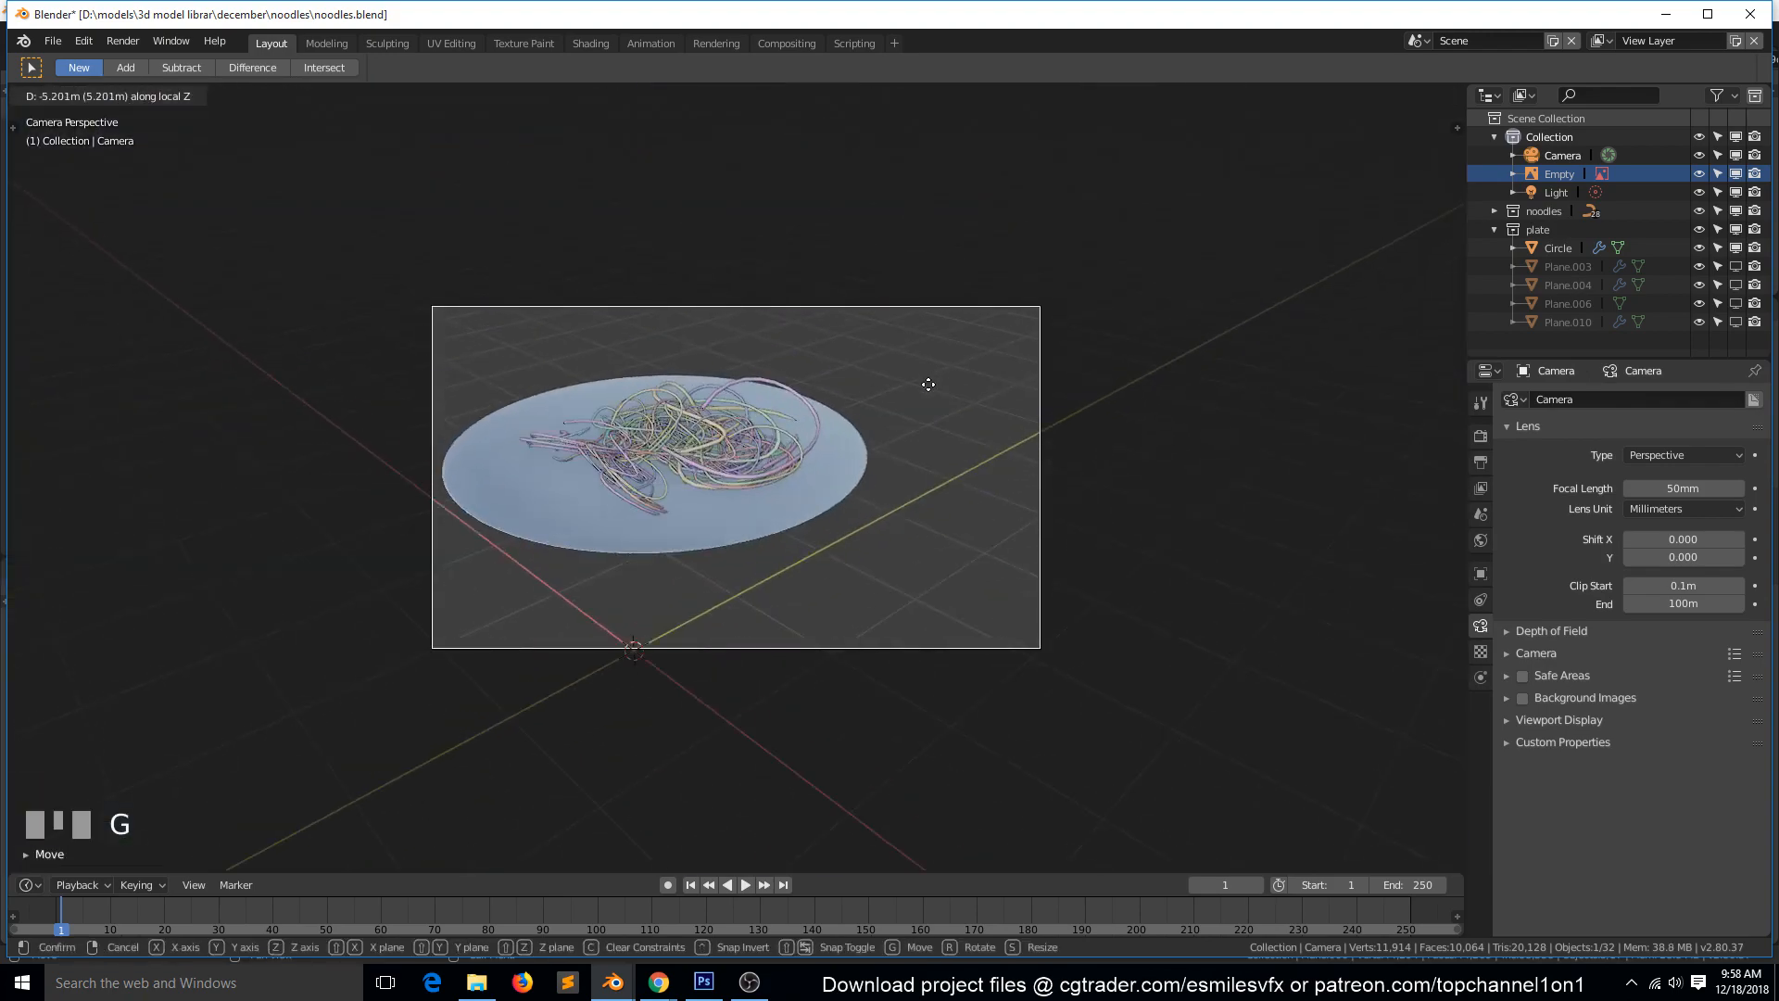
pyautogui.click(925, 358)
# Reposition the camera until the whole noodle pile sits inside the frame, and save the file.
pyautogui.press('g')
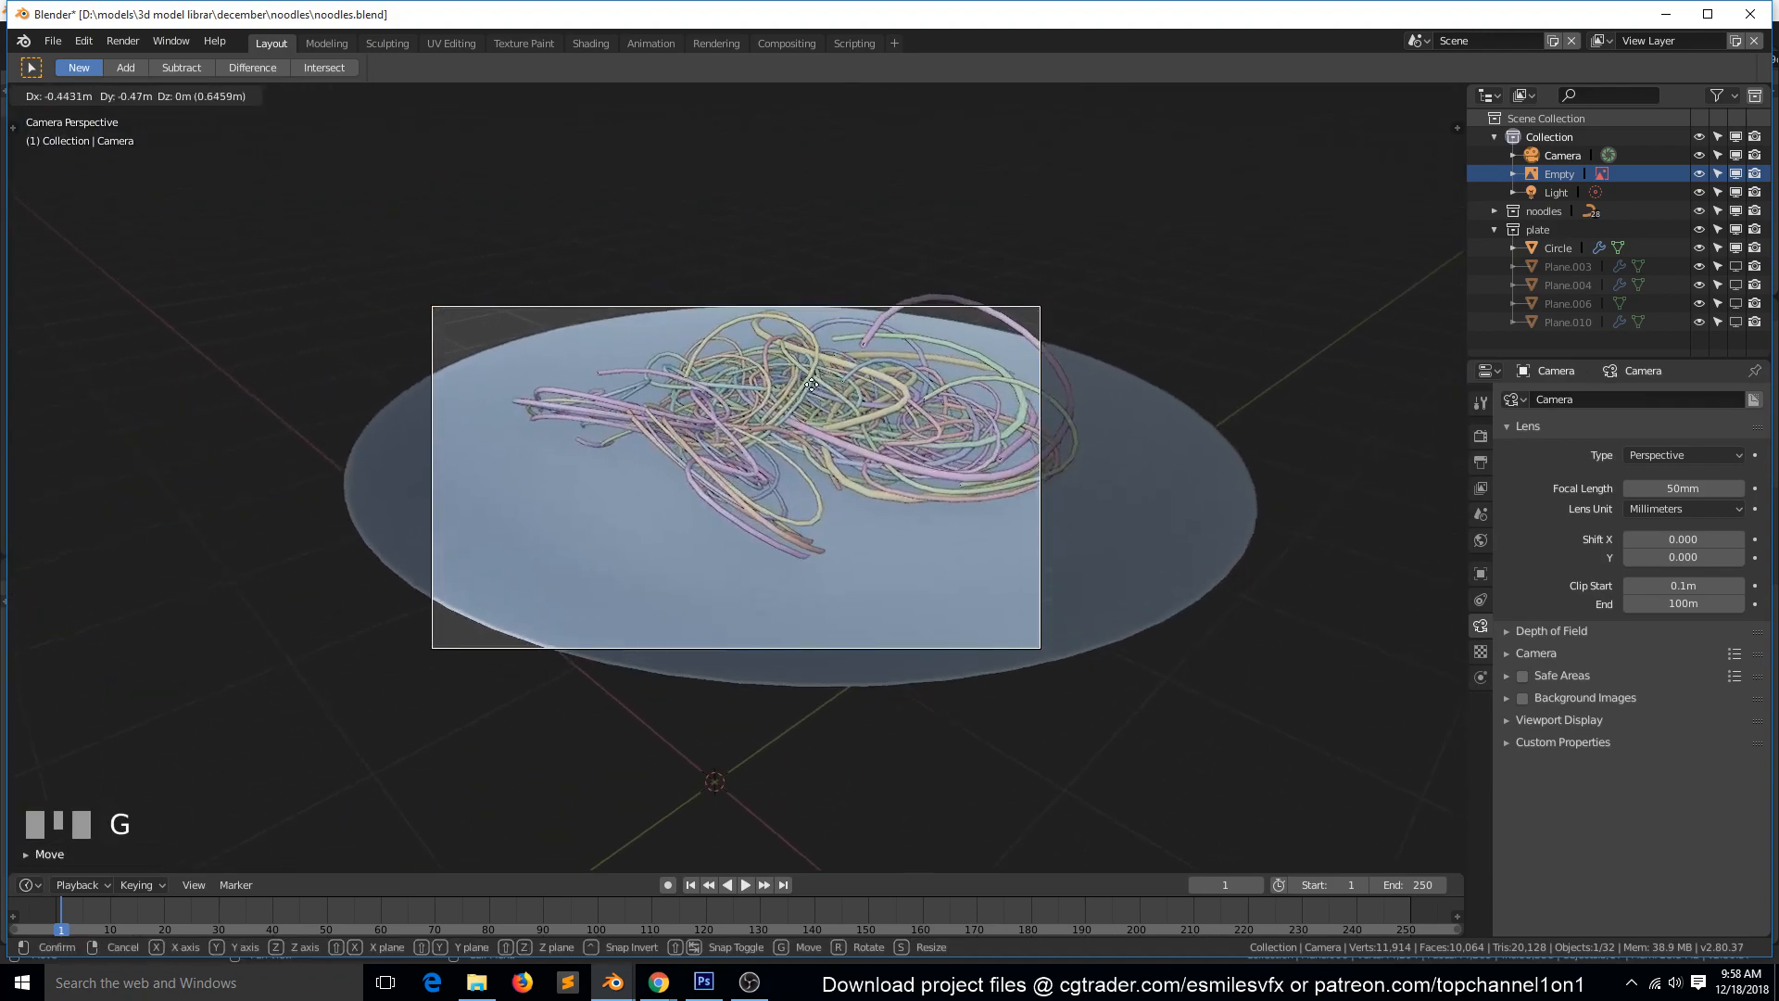
pyautogui.click(765, 439)
pyautogui.press('g')
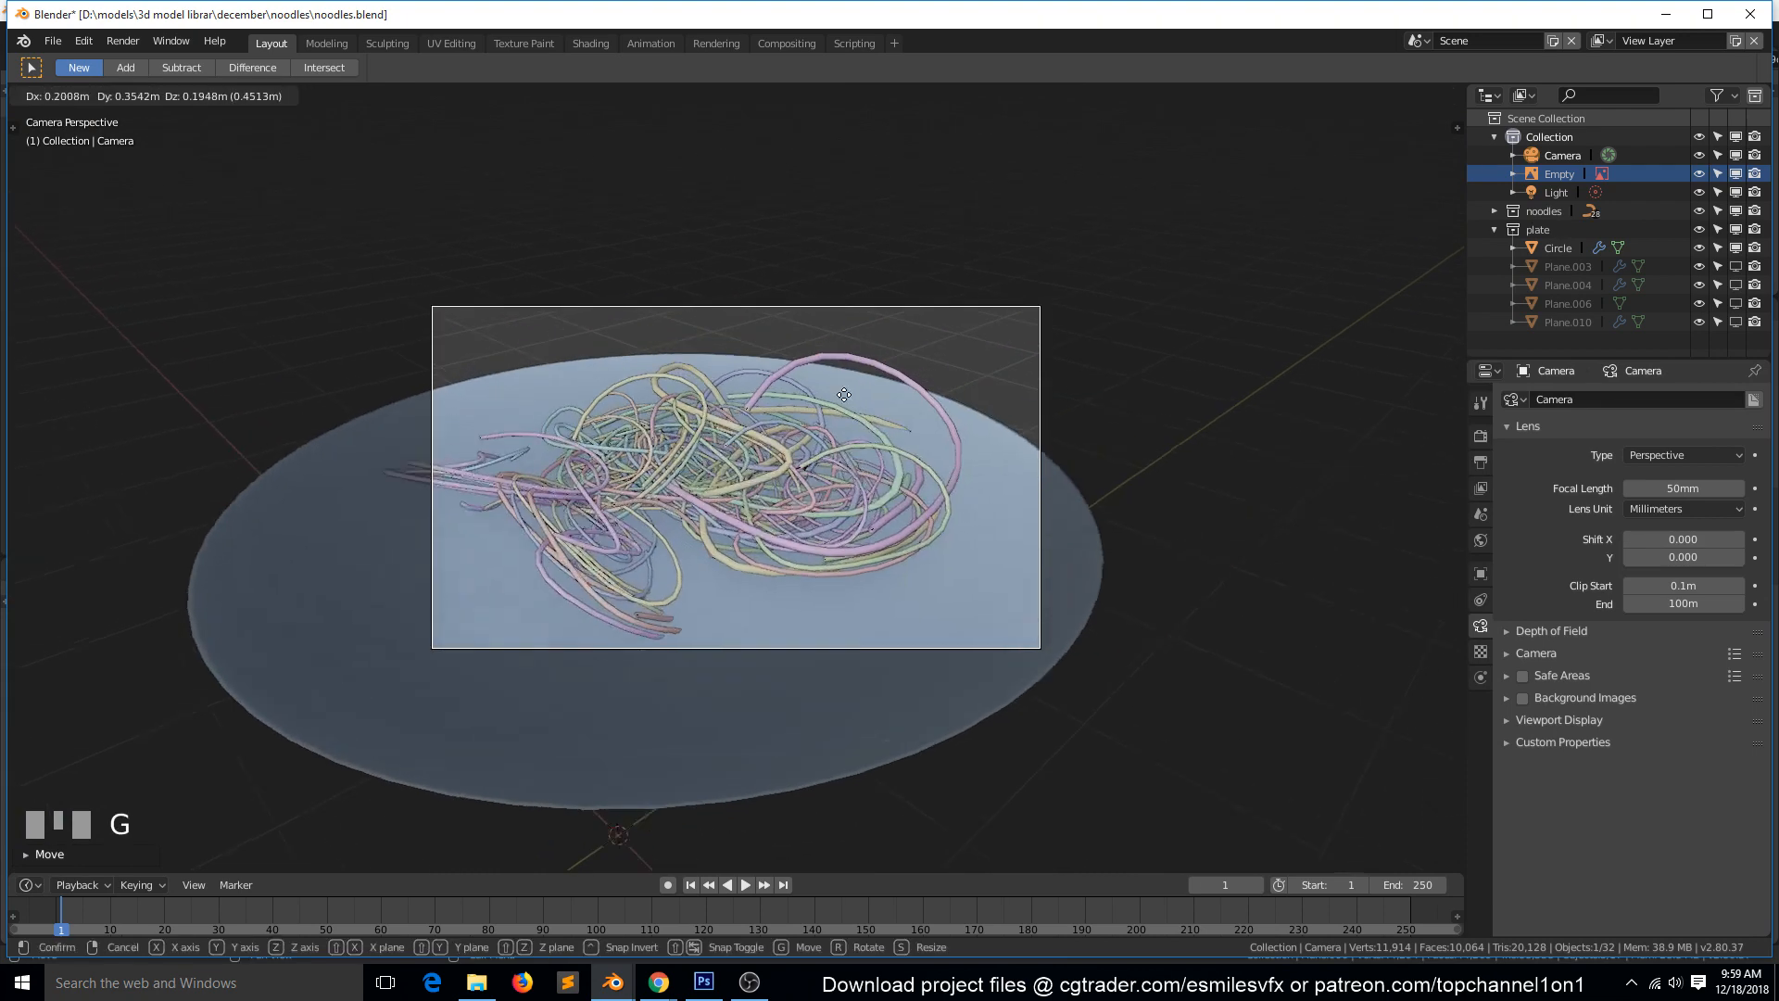
pyautogui.click(831, 404)
pyautogui.hotkey('ctrl', 's')
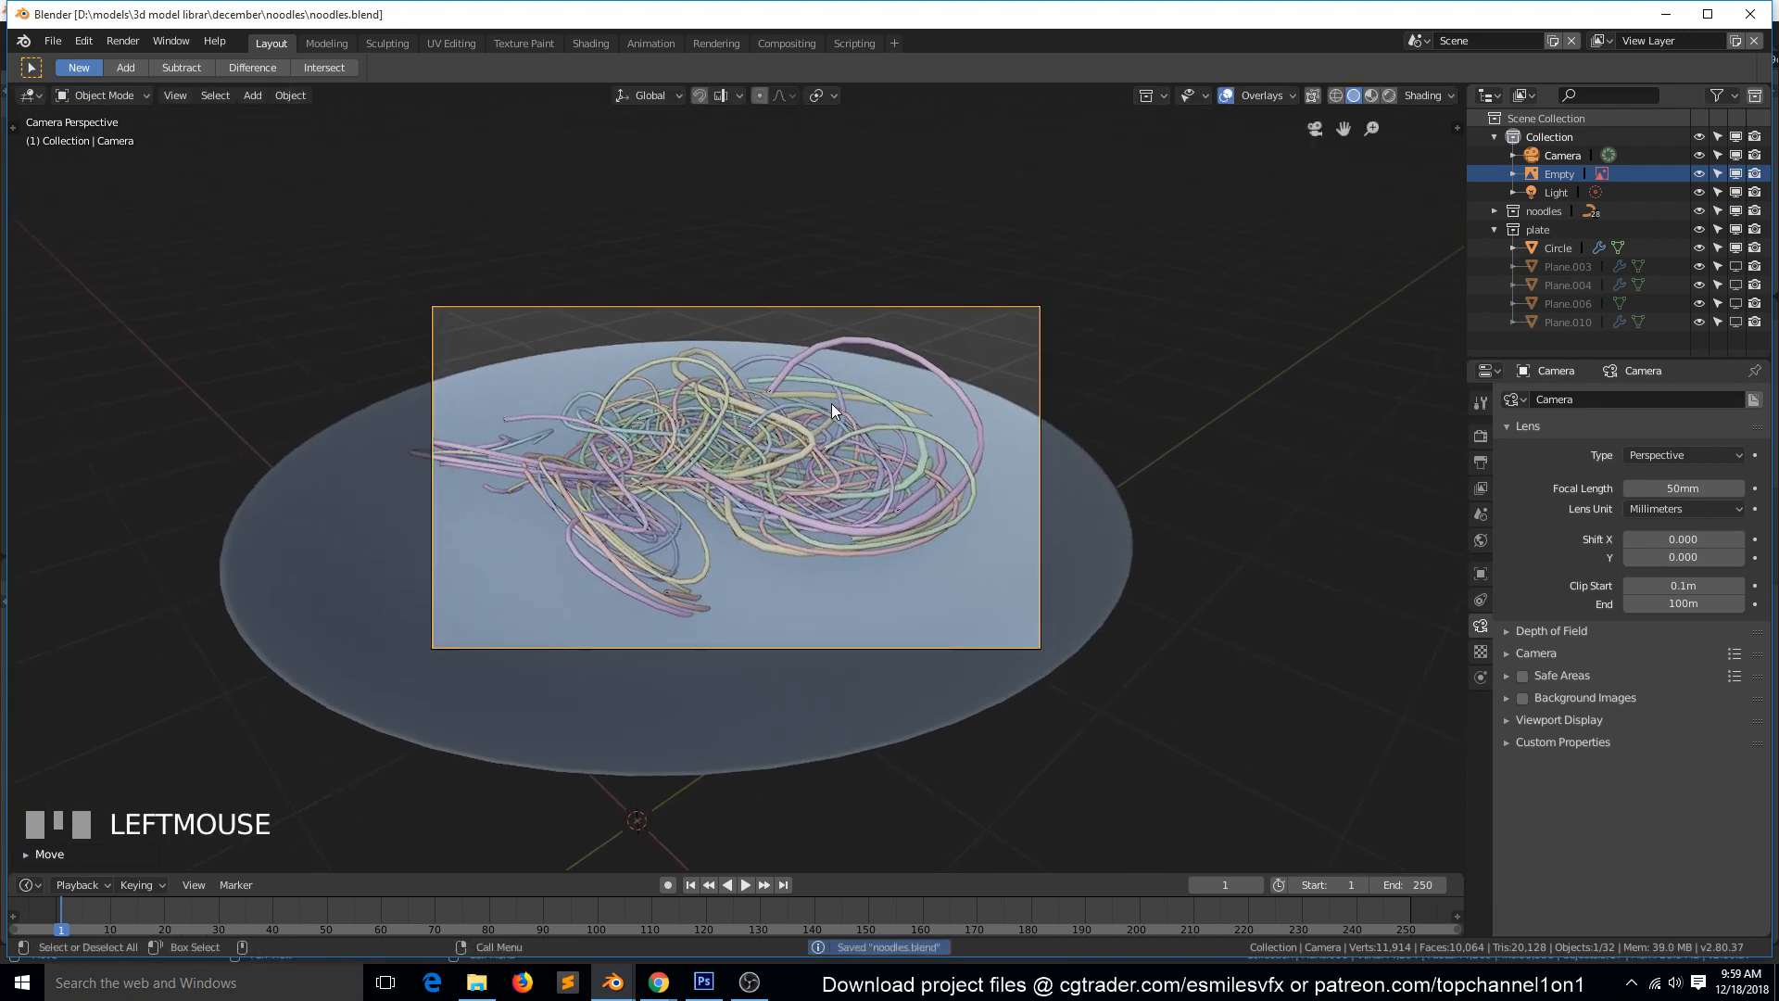
pyautogui.press('g')
pyautogui.click(807, 405)
pyautogui.hotkey('ctrl', 's')
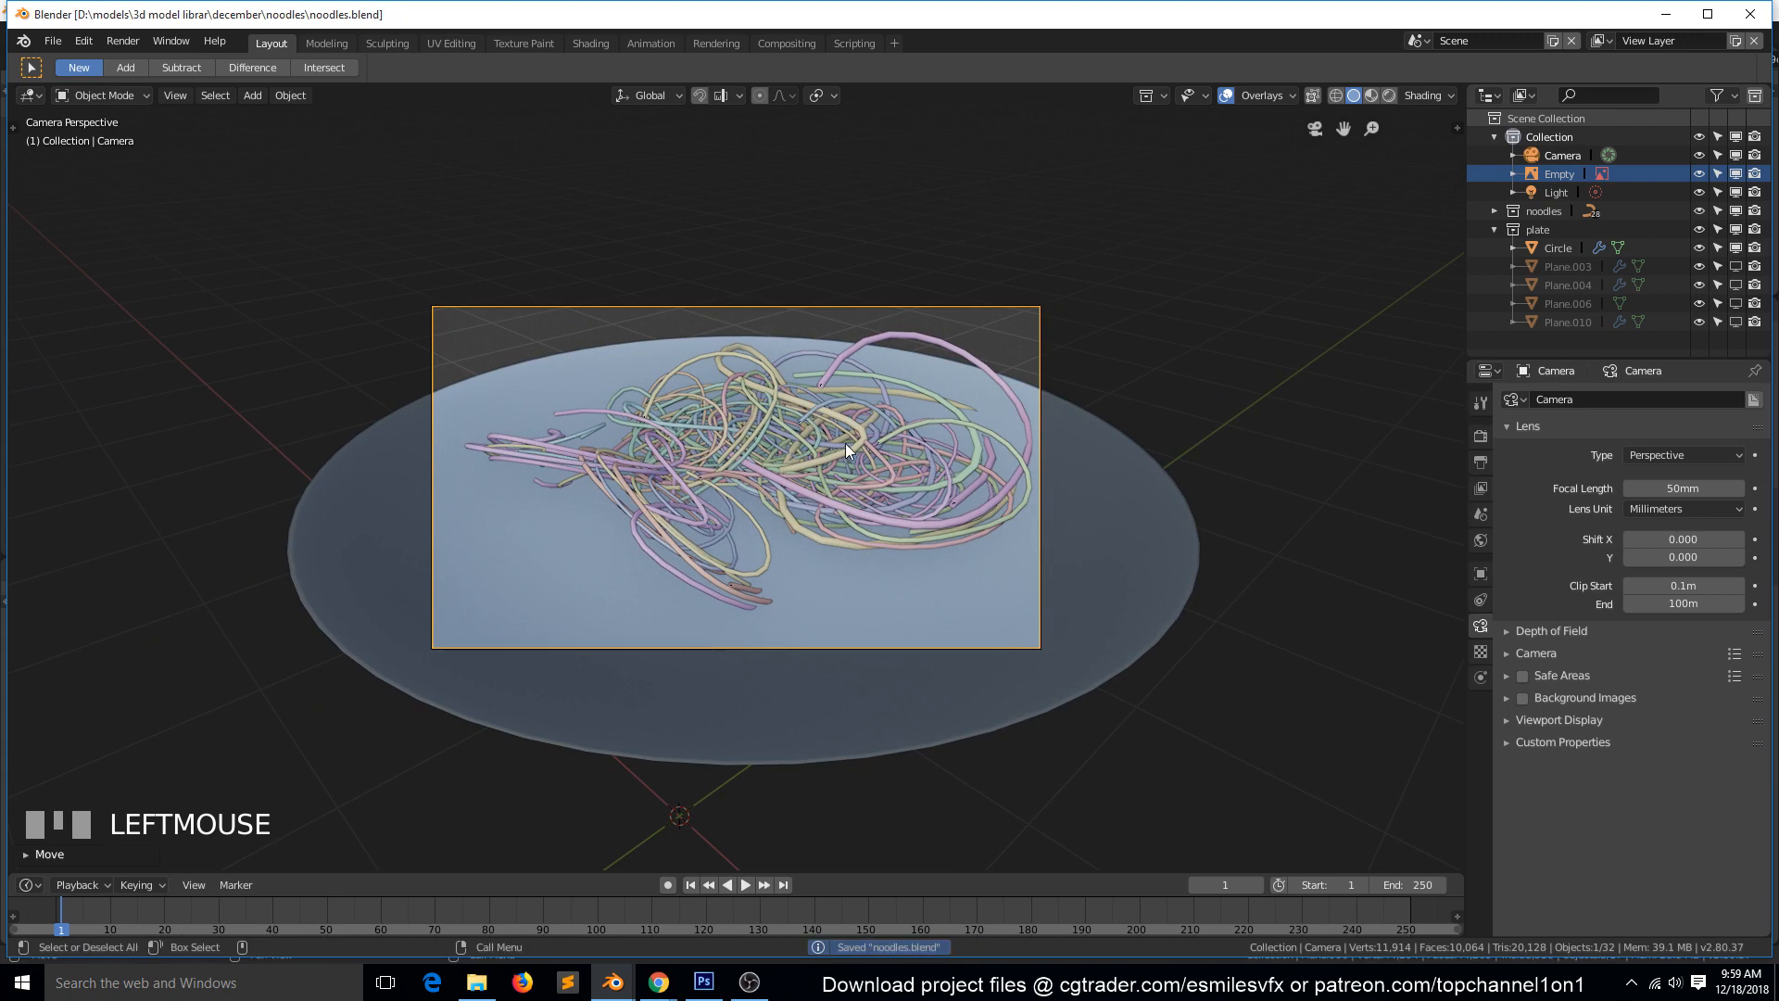
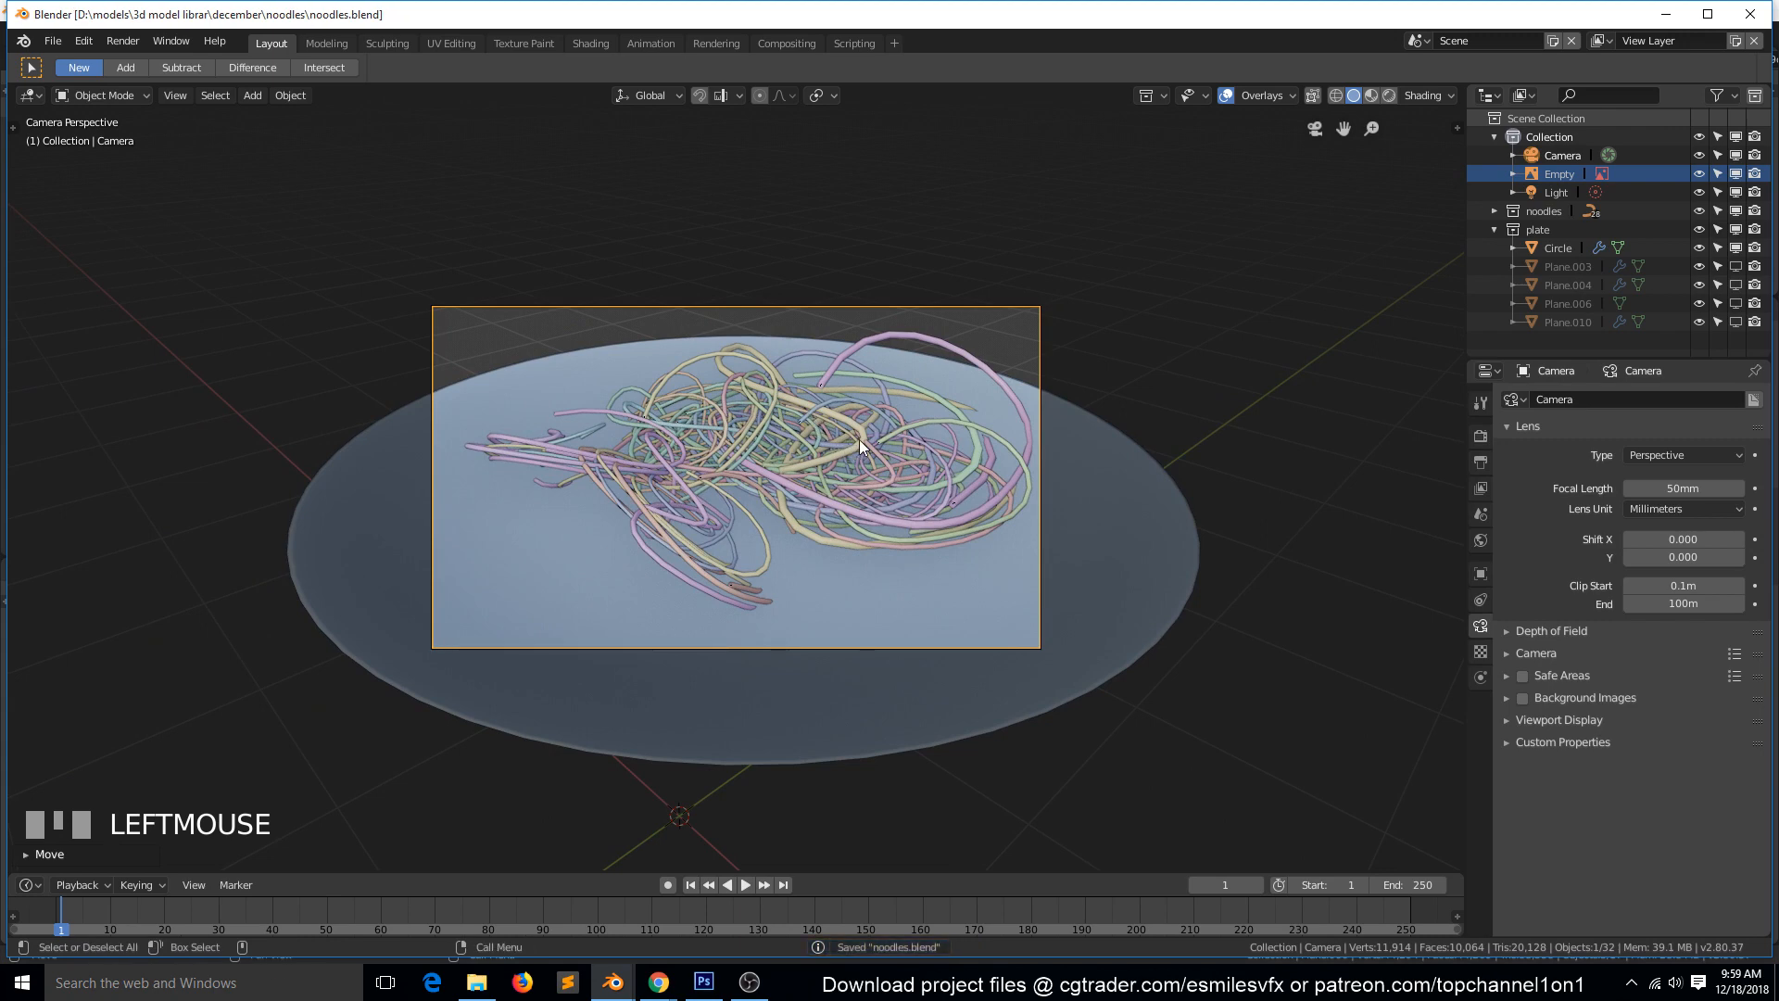
# Turn the Layout workspace's outliner area into an Image Editor and check its list of loaded images.
pyautogui.click(1489, 95)
pyautogui.click(947, 188)
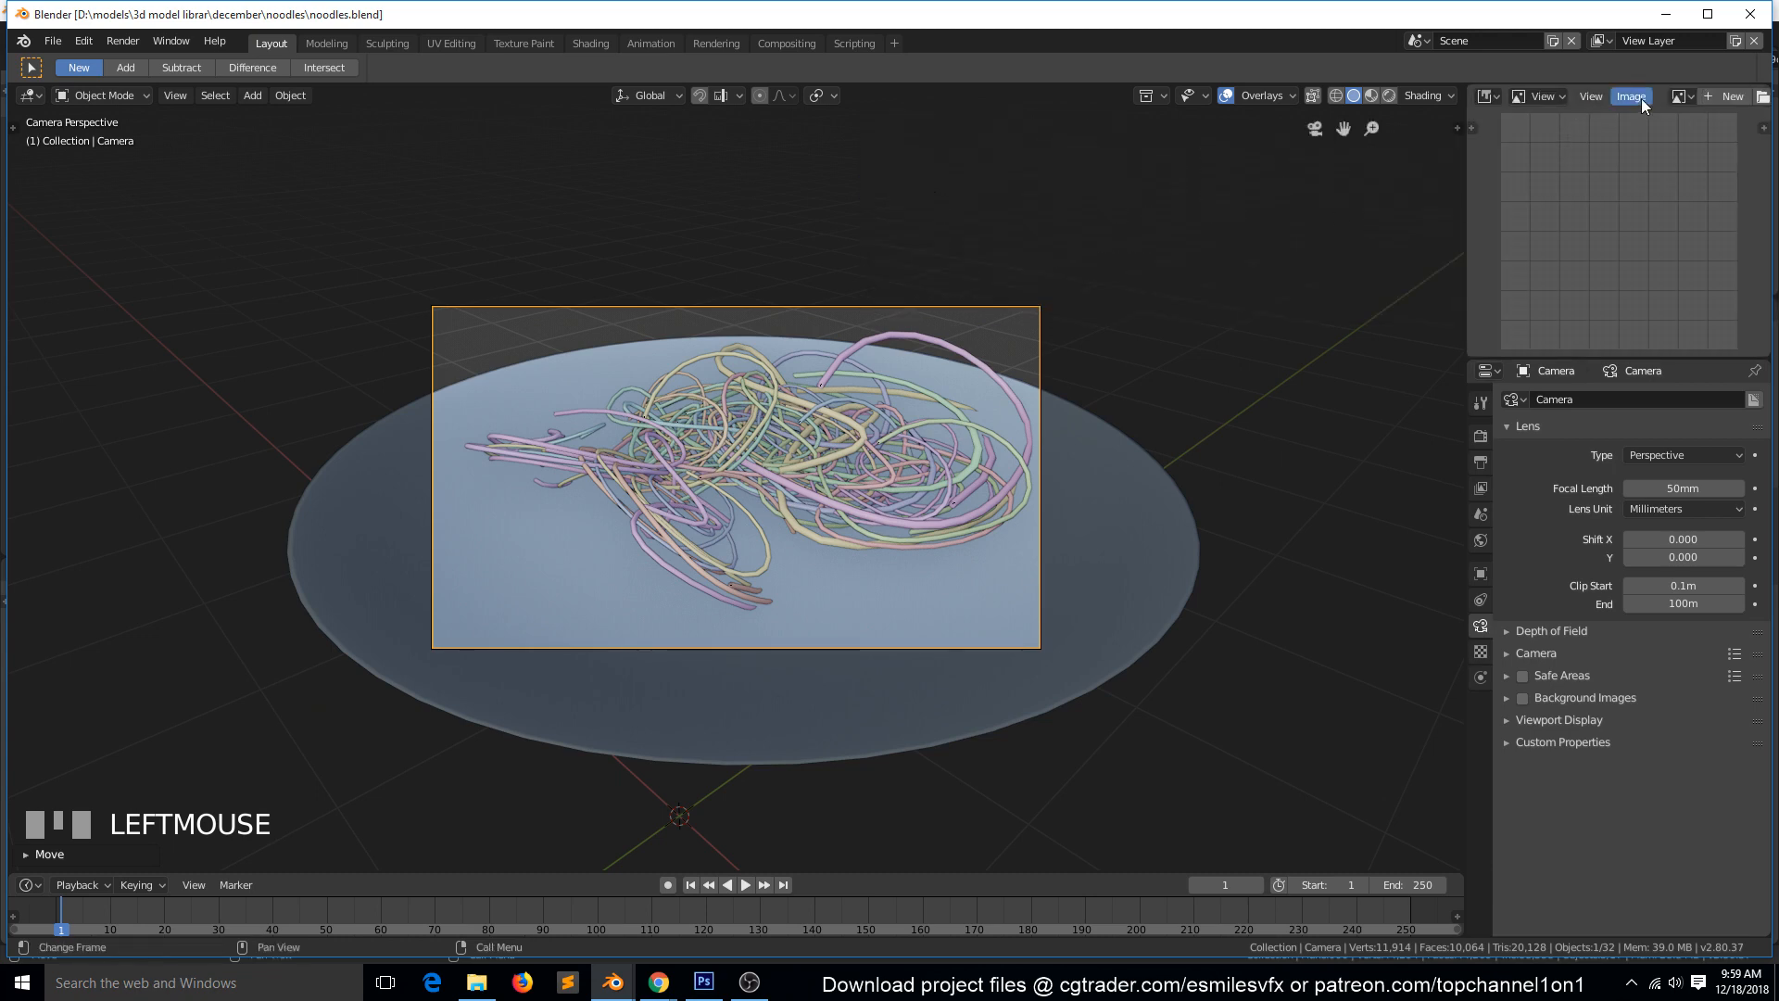
pyautogui.click(1684, 97)
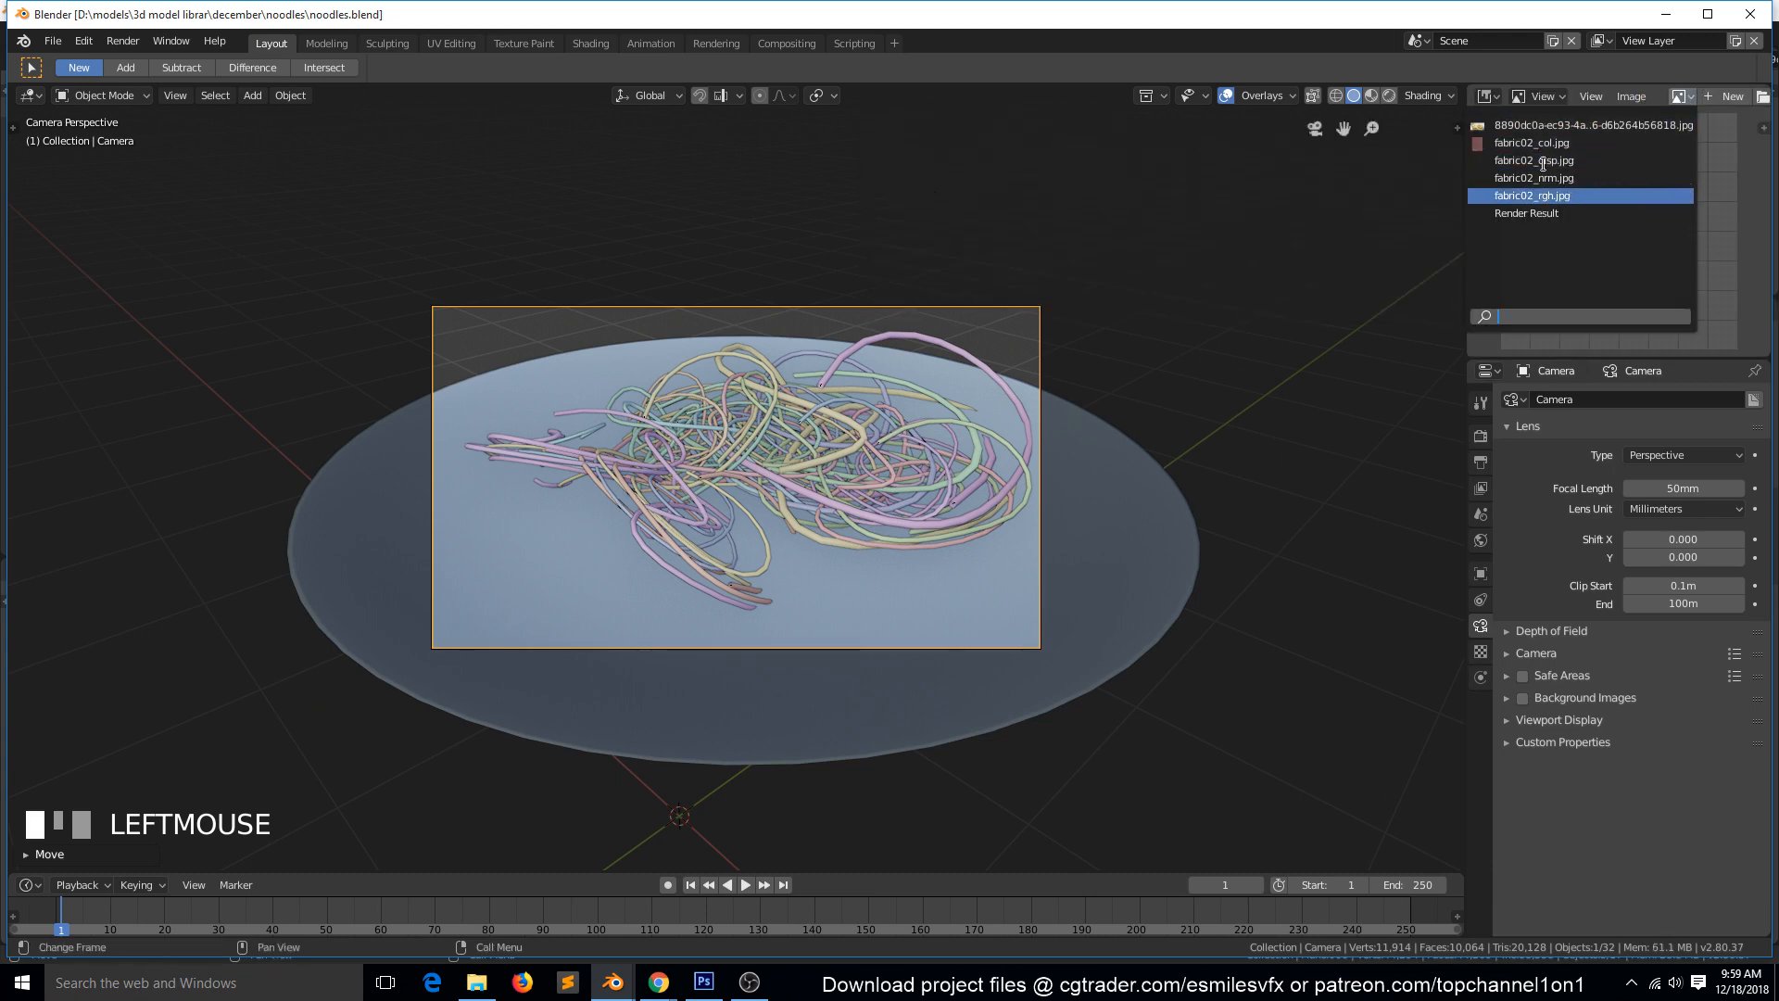
pyautogui.click(589, 44)
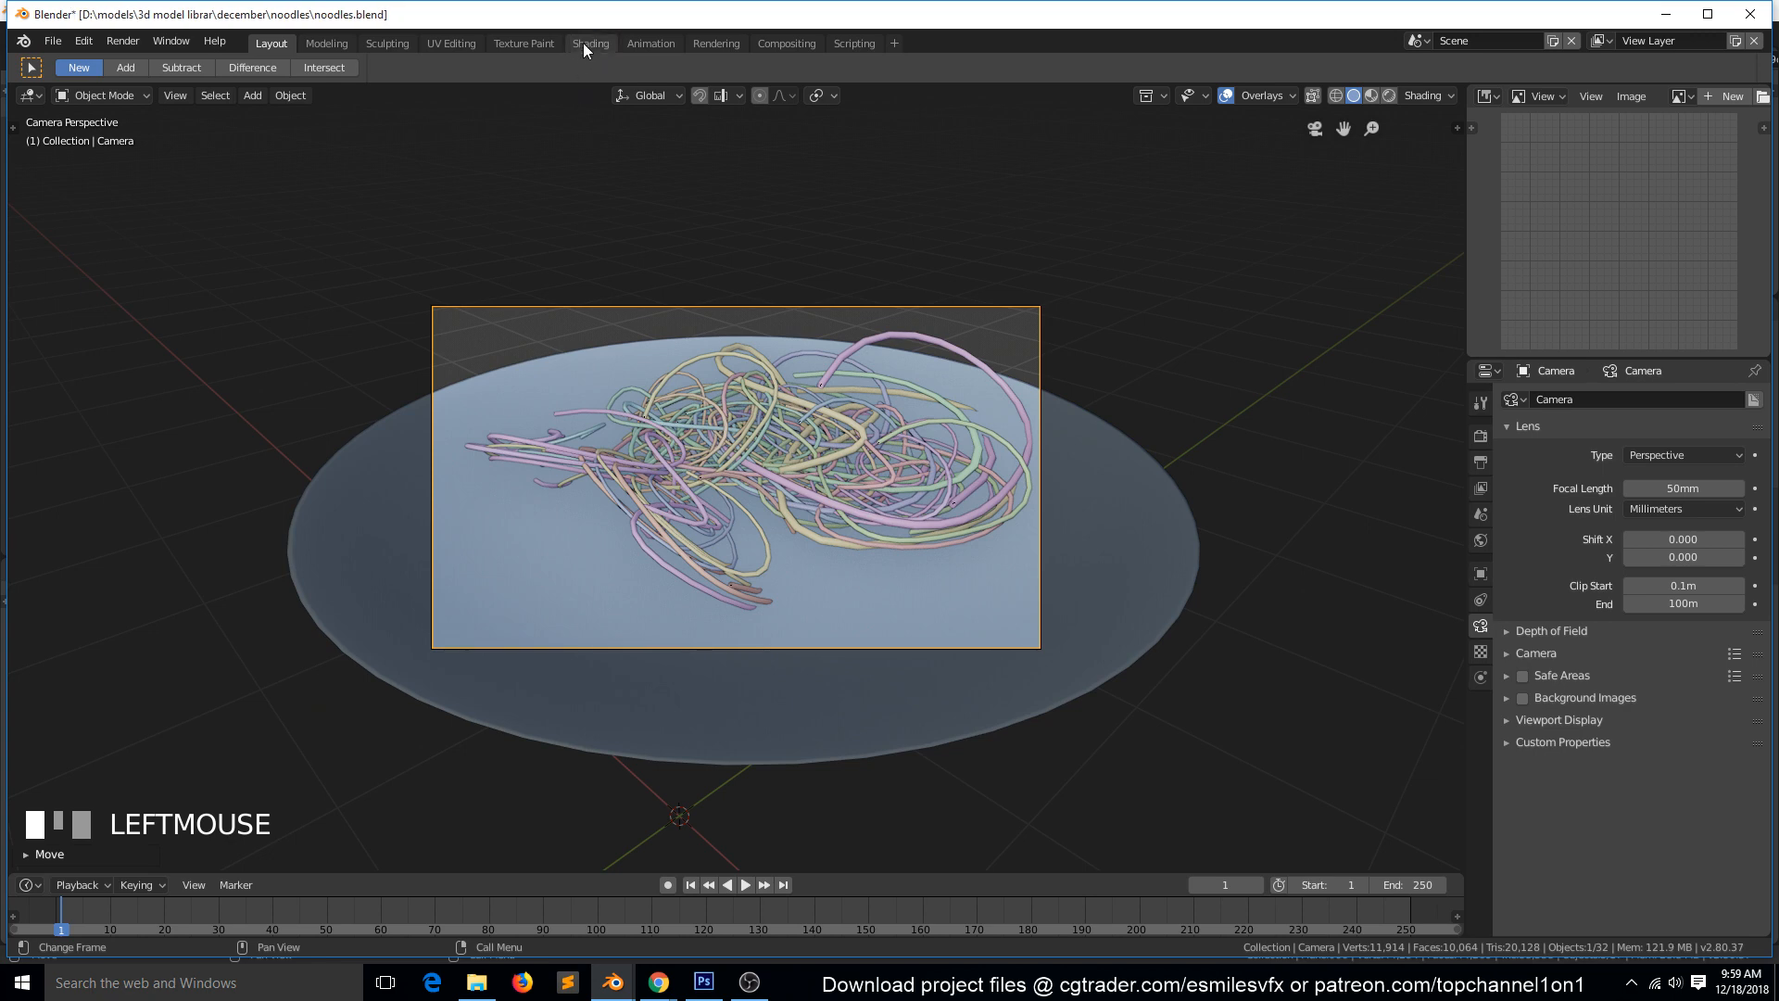
# Switch to the Shading workspace, look through the camera in its viewport, and deselect everything.
pyautogui.click(578, 47)
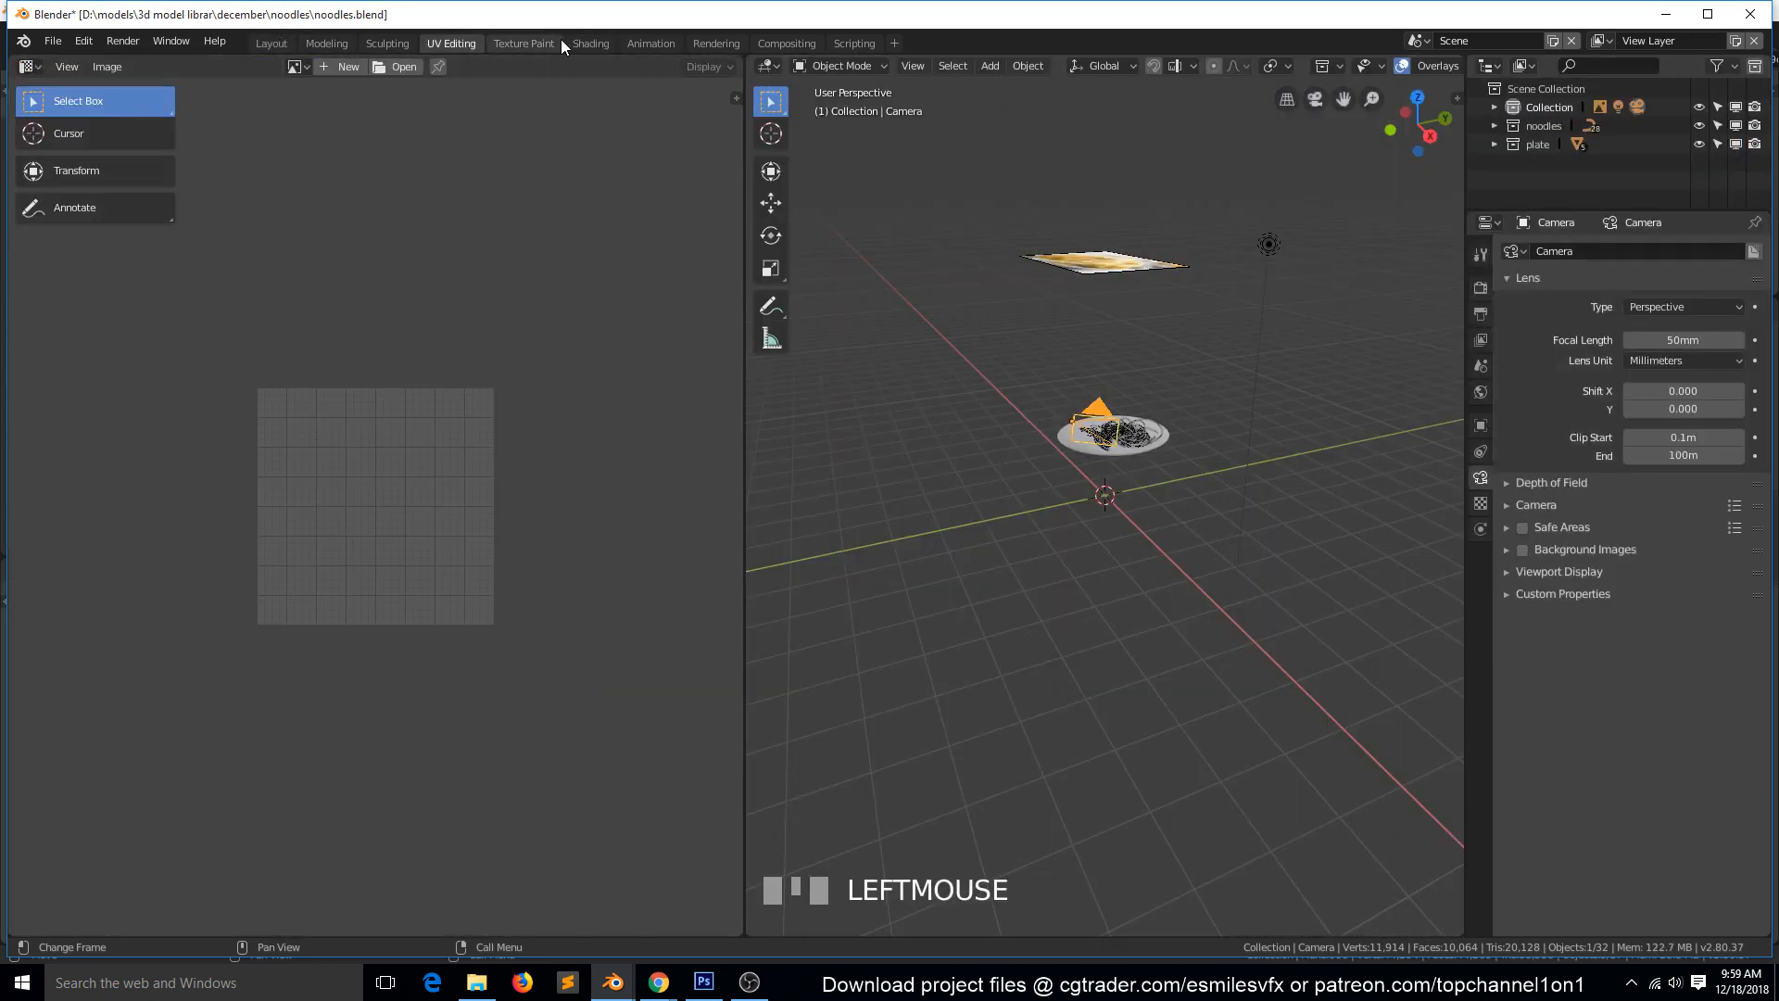
pyautogui.scroll(5, 925, 229)
pyautogui.press('KP_Decimal')
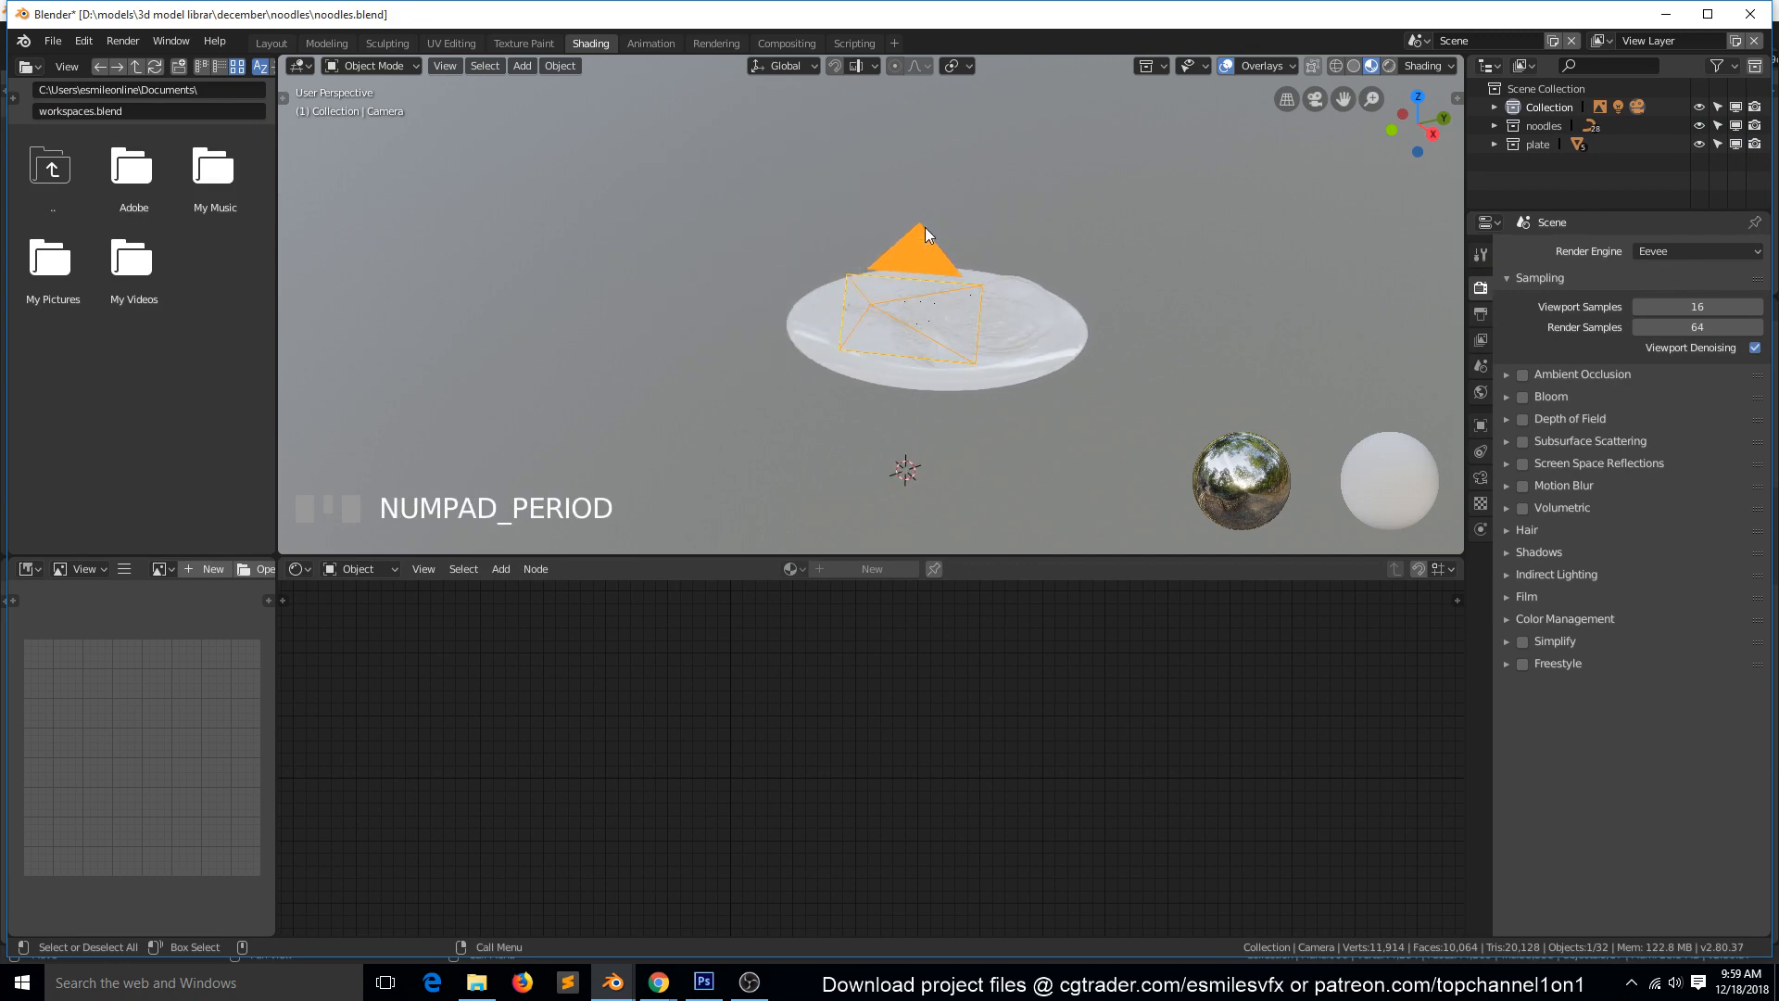
pyautogui.press('KP_0')
pyautogui.press('a')
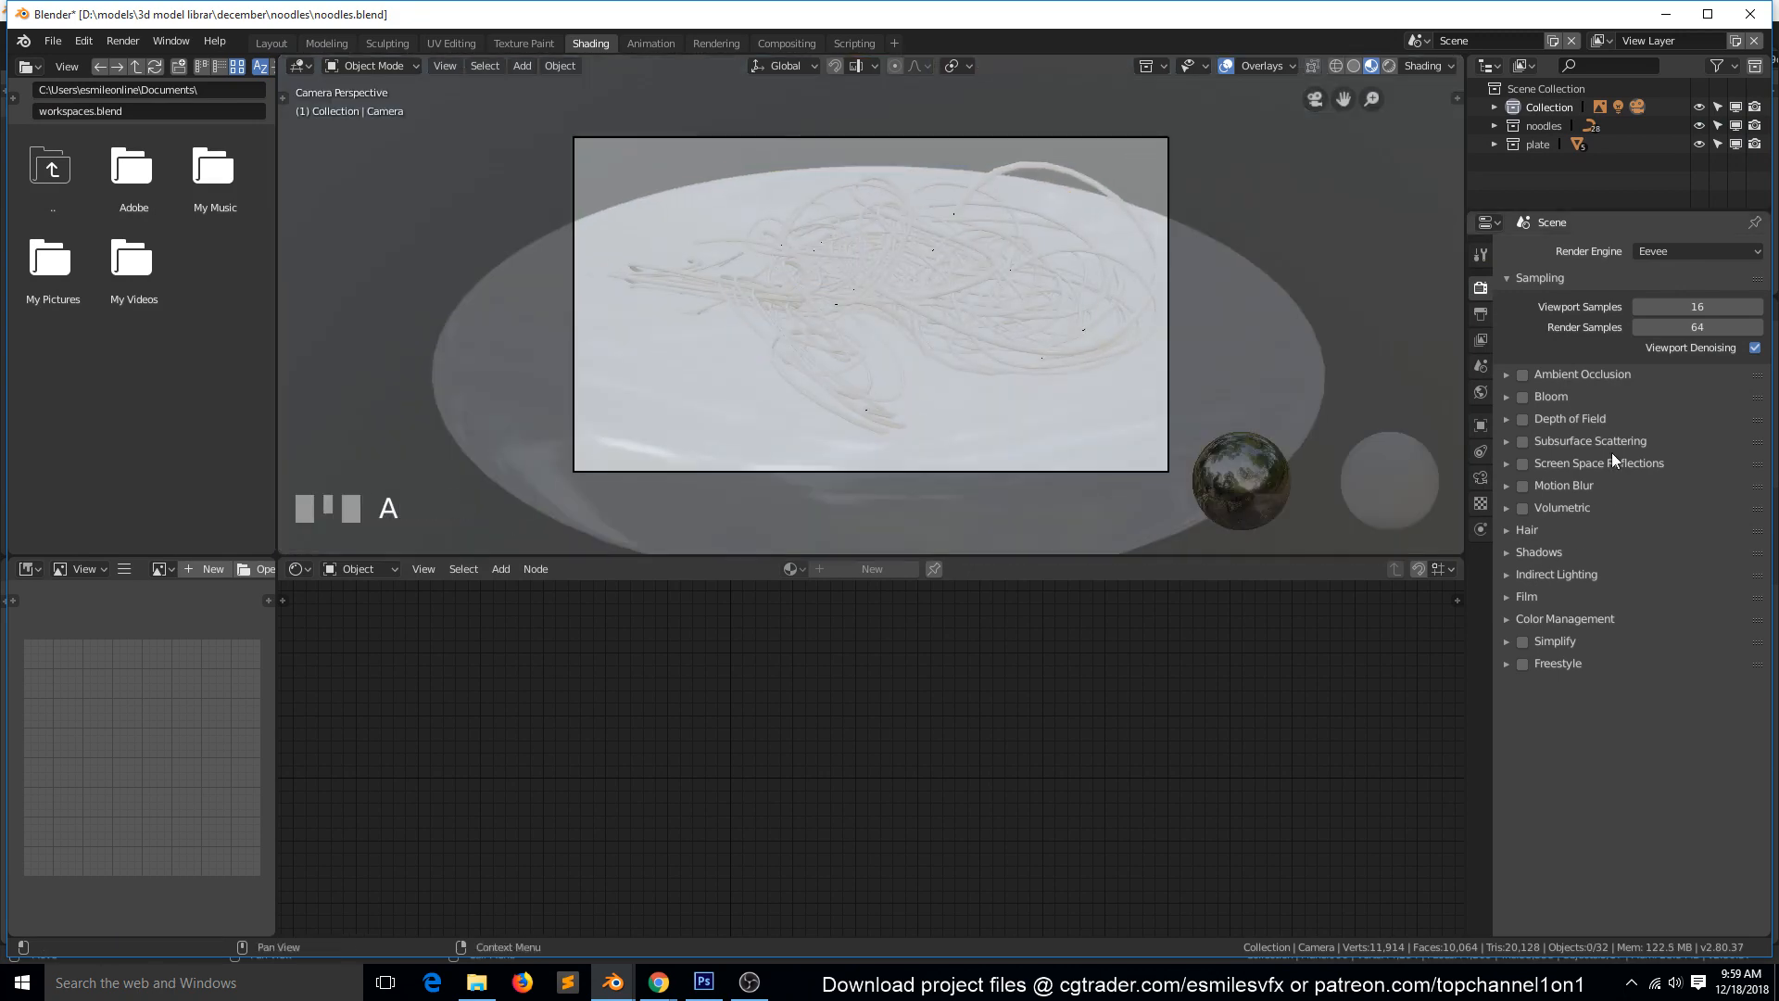
# Enable Ambient Occlusion and Screen Space Reflections in the Eevee render settings.
pyautogui.click(1523, 377)
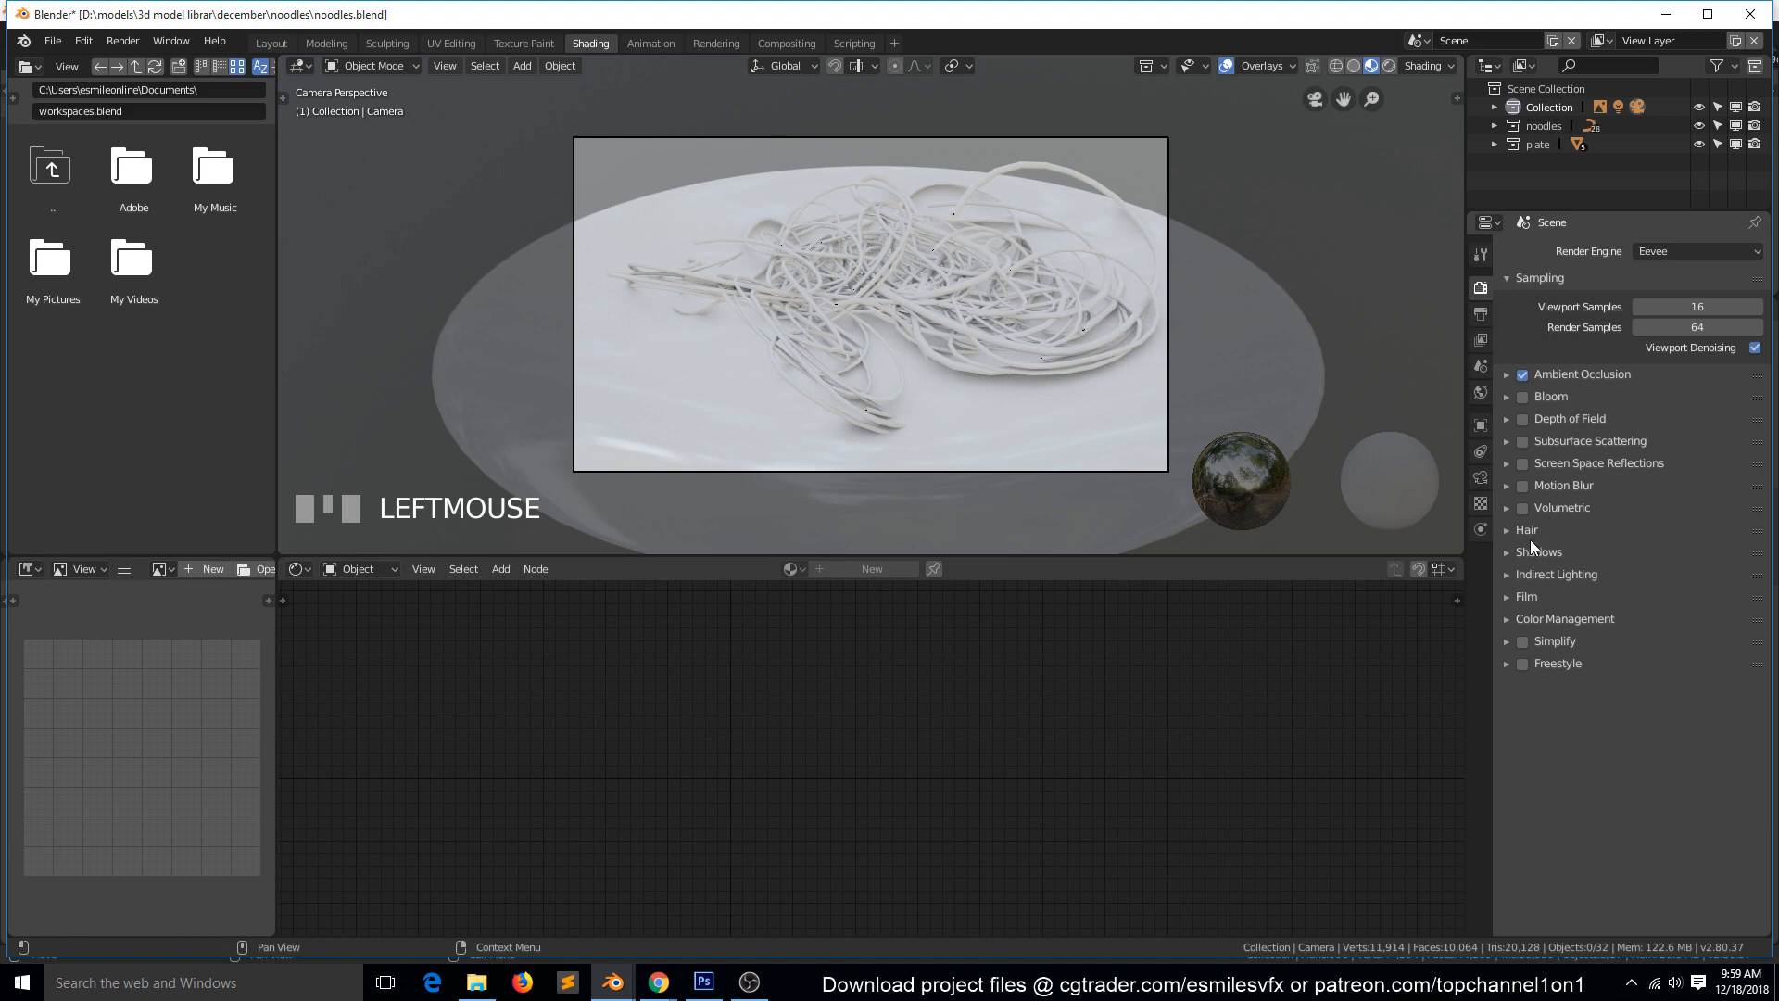
pyautogui.click(1523, 463)
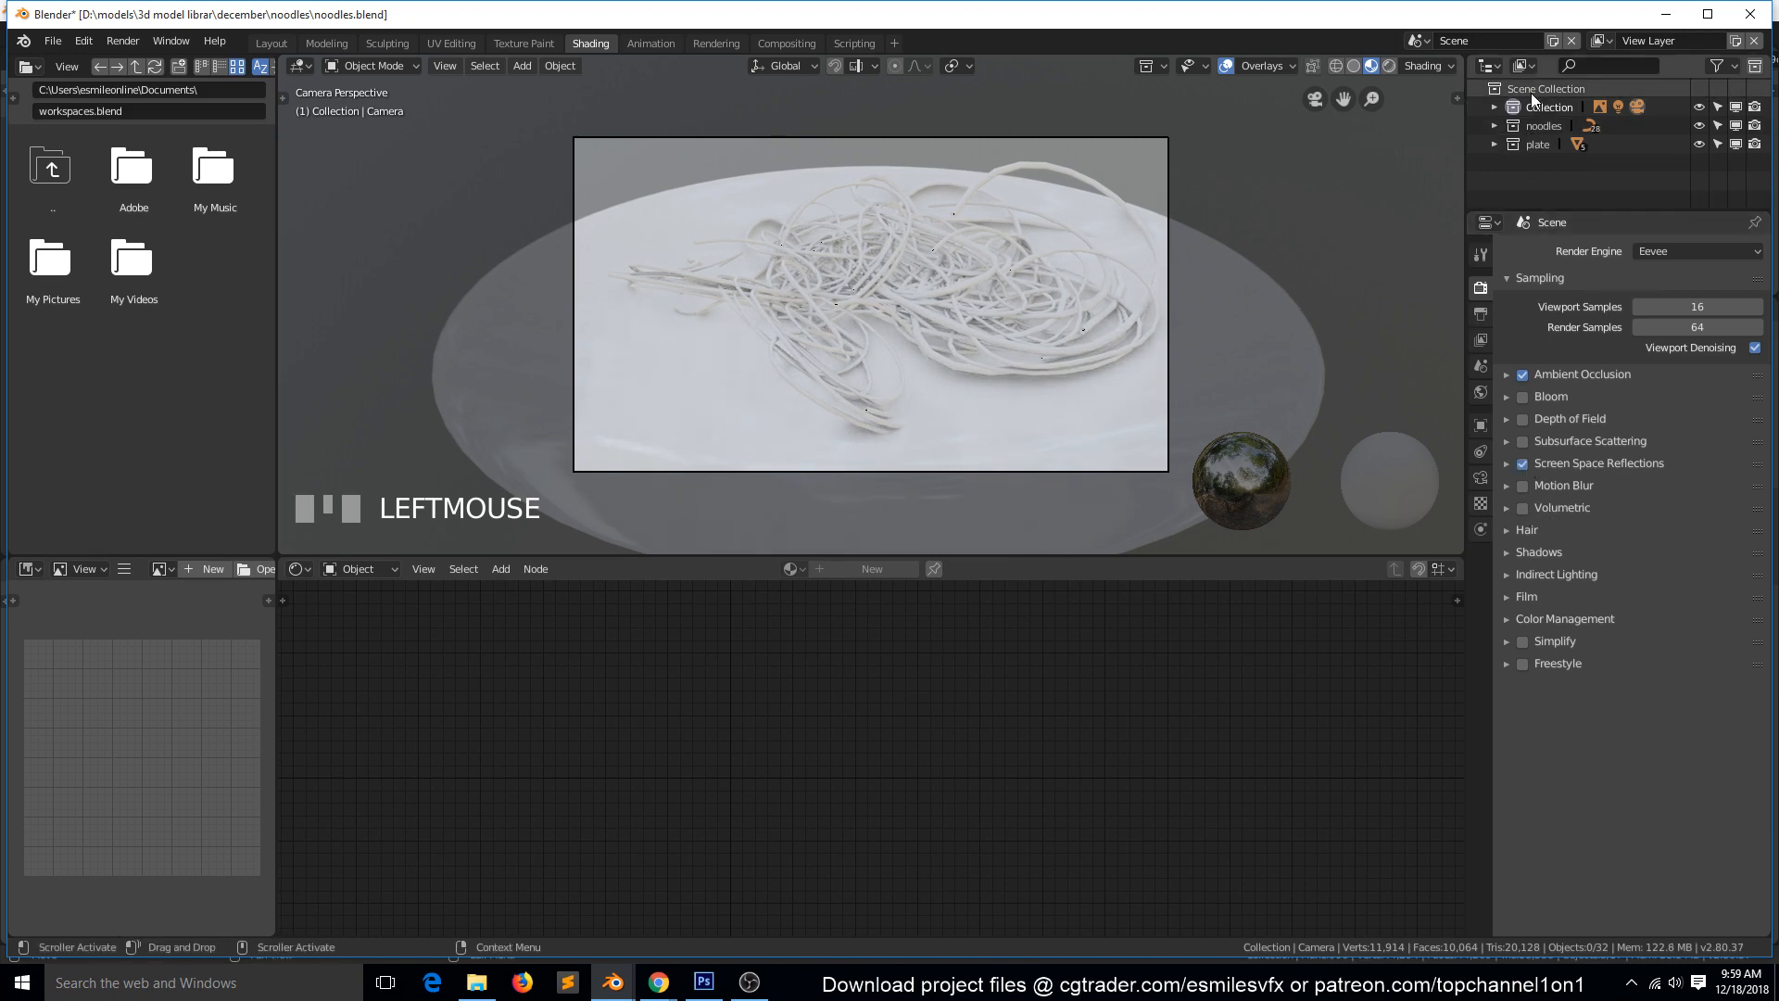
# Replace the Shading workspace's outliner with an enlarged Image Editor showing the spaghetti reference photo, and save the file.
pyautogui.click(1486, 65)
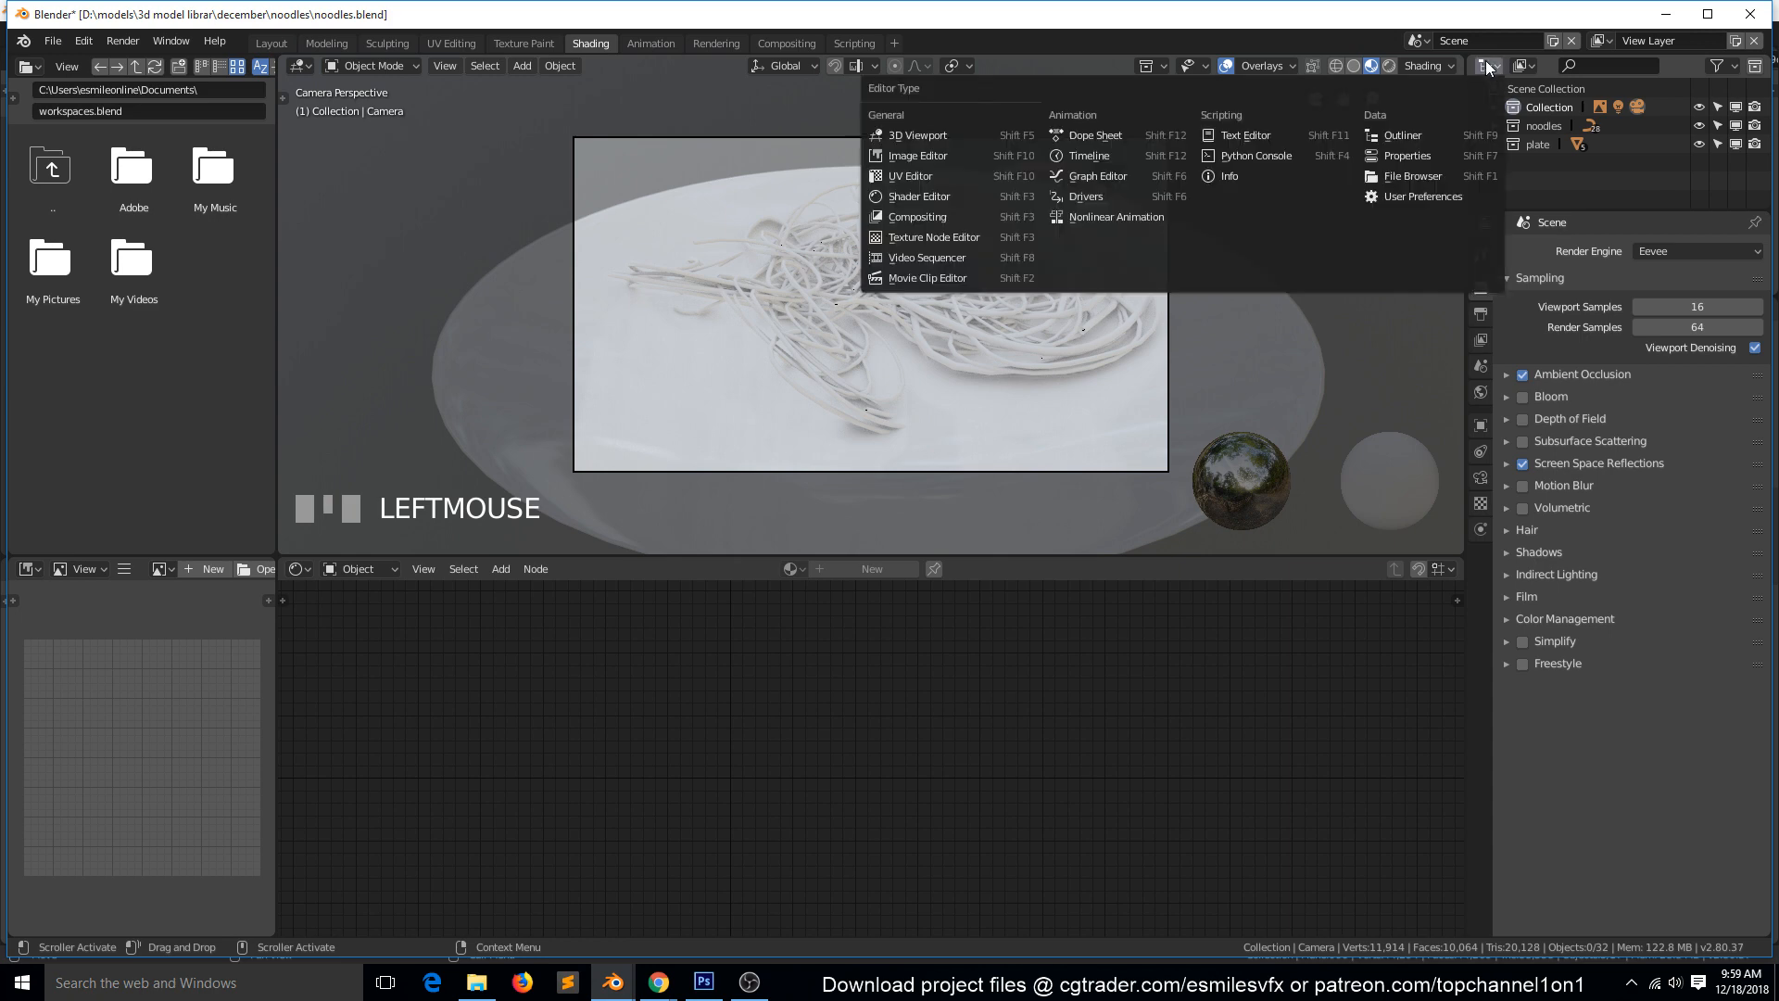
pyautogui.click(932, 159)
pyautogui.click(1684, 66)
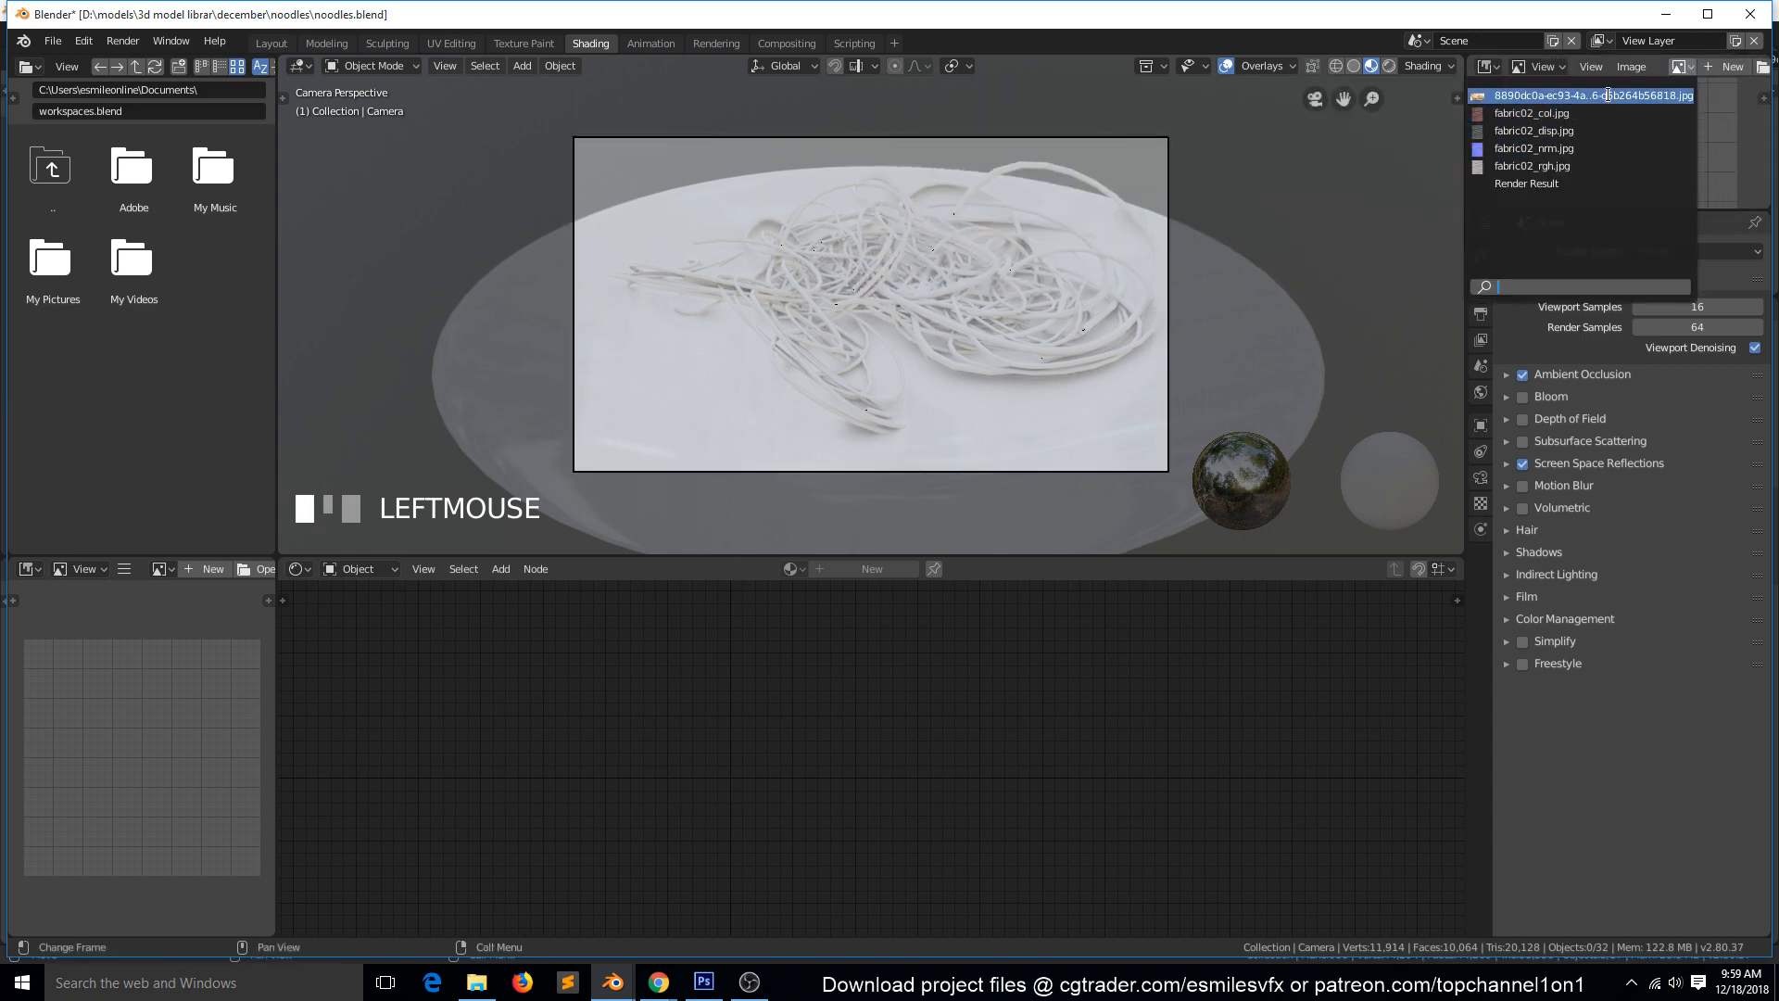
pyautogui.click(1556, 139)
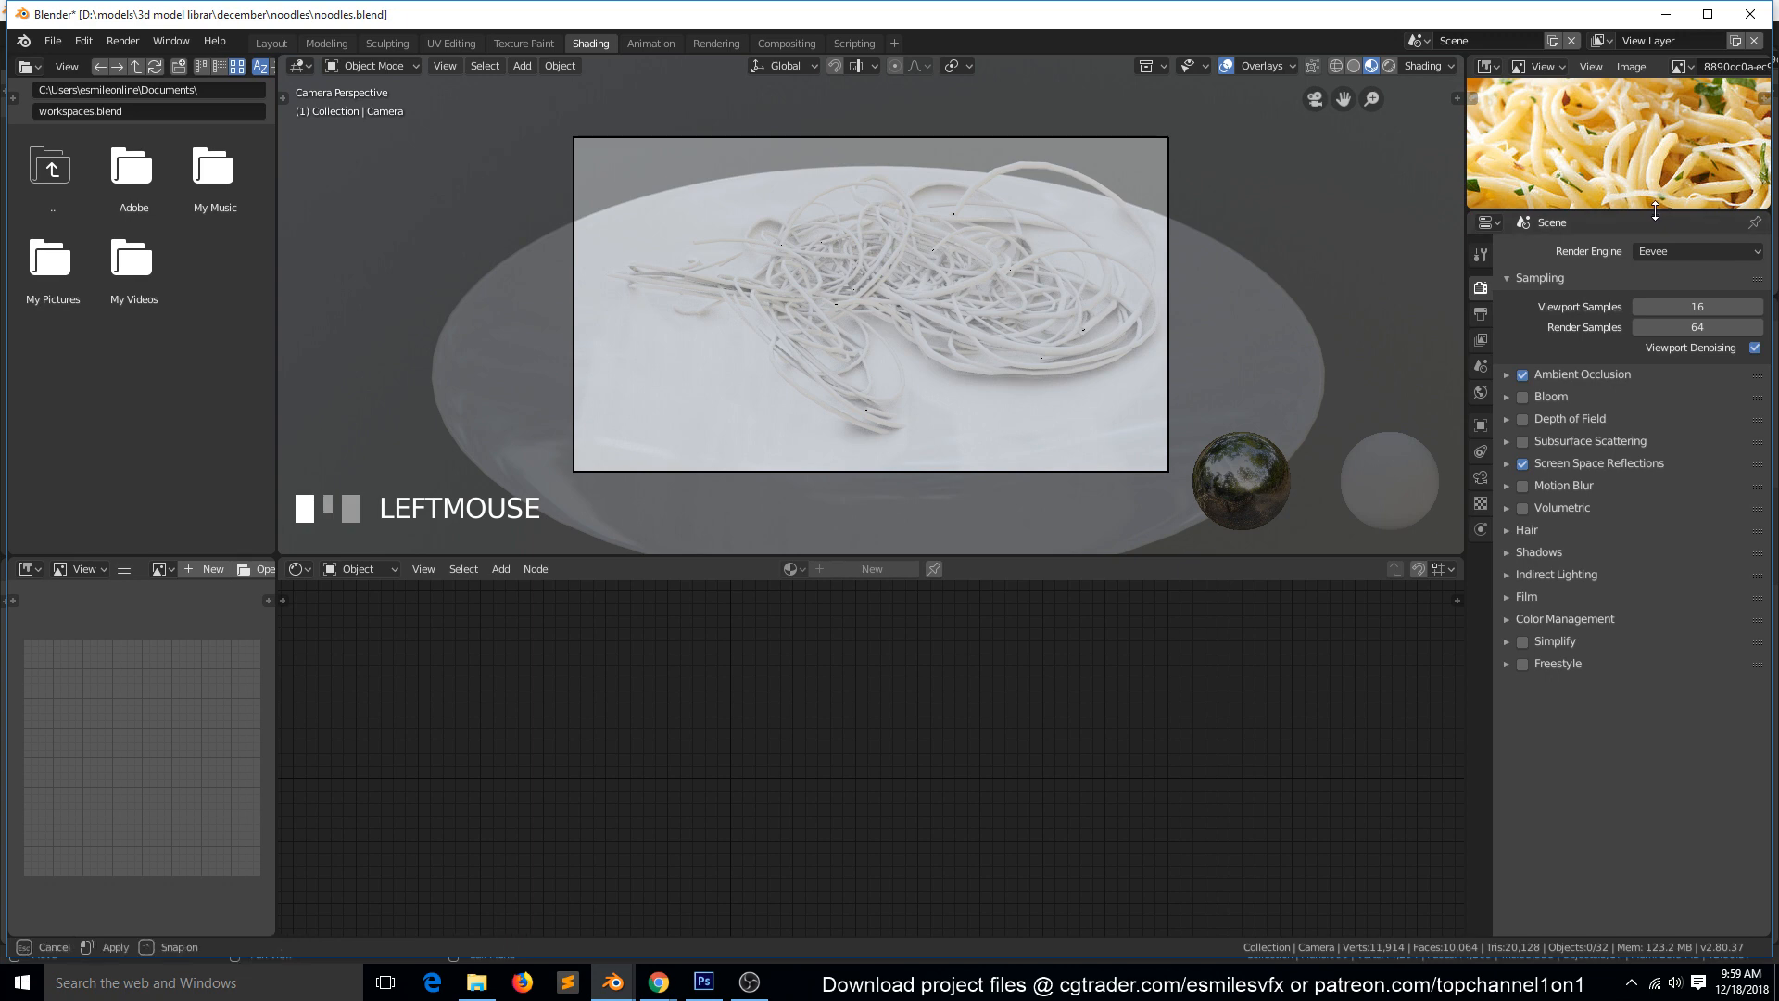
pyautogui.moveTo(1655, 213); pyautogui.dragTo(1648, 431)
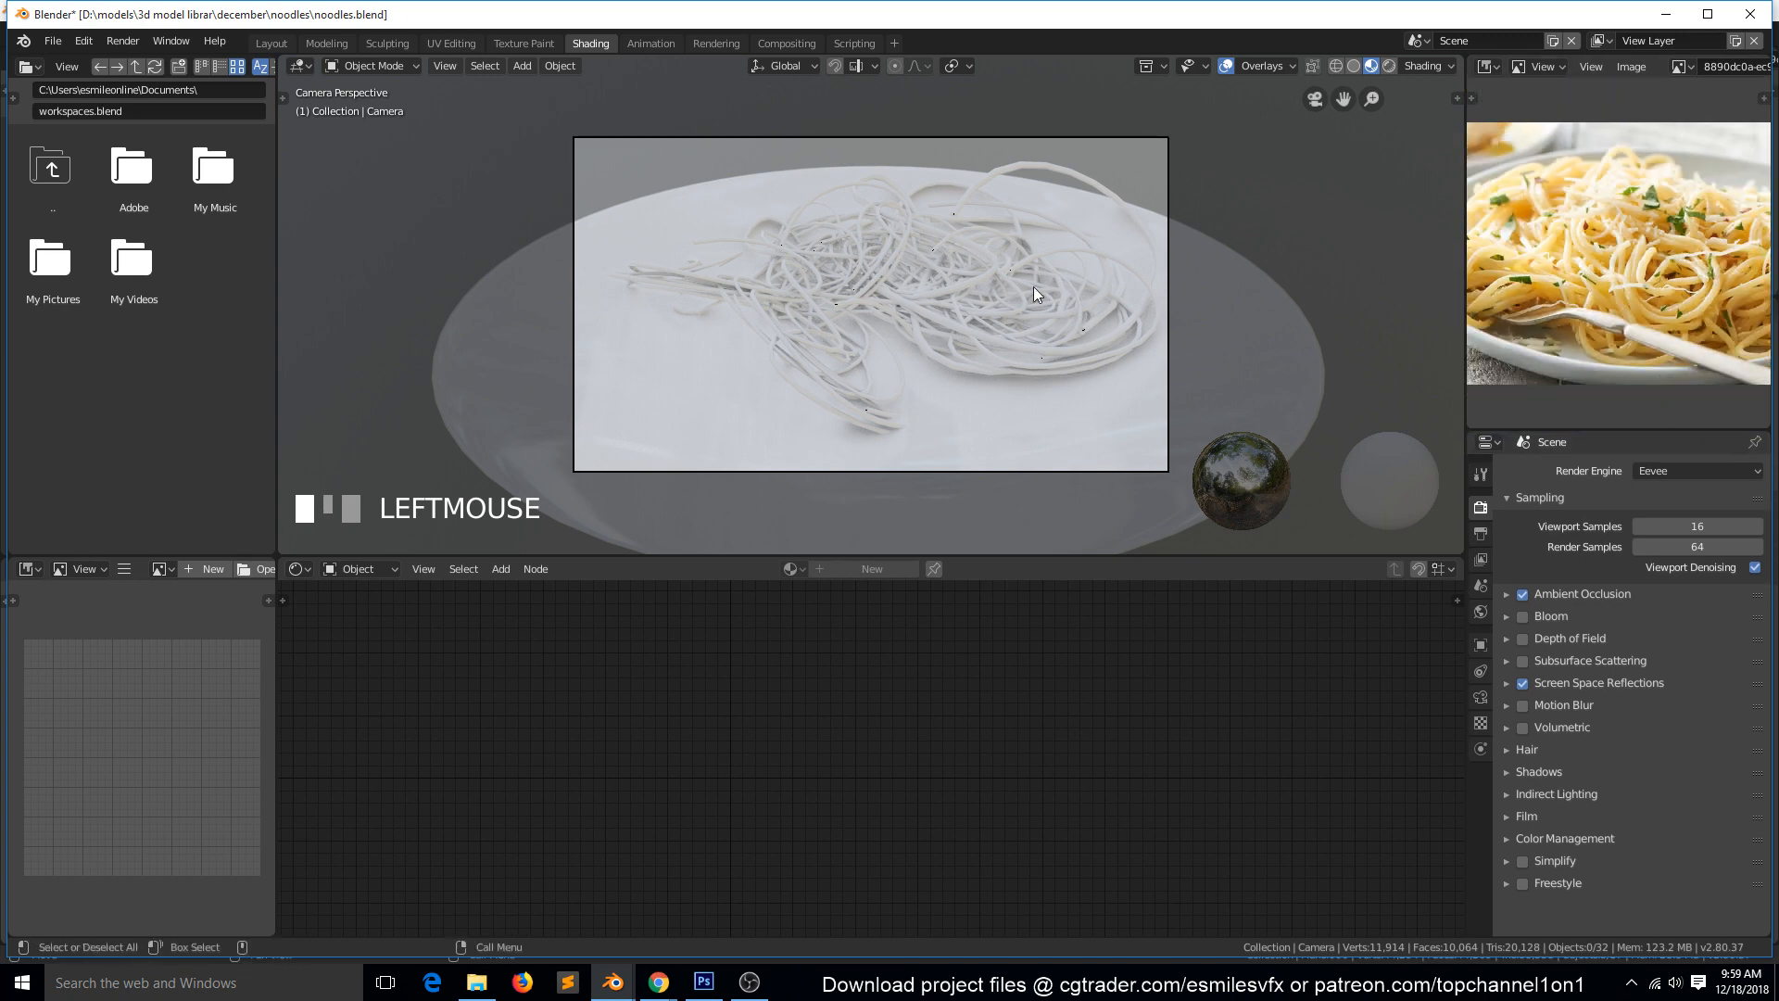
pyautogui.hotkey('ctrl', 's')
# Make the plate the active object, deselect everything, and set the viewport to rendered shading.
pyautogui.scroll(2, 1032, 286)
pyautogui.scroll(-1, 1037, 295)
pyautogui.click(1004, 469)
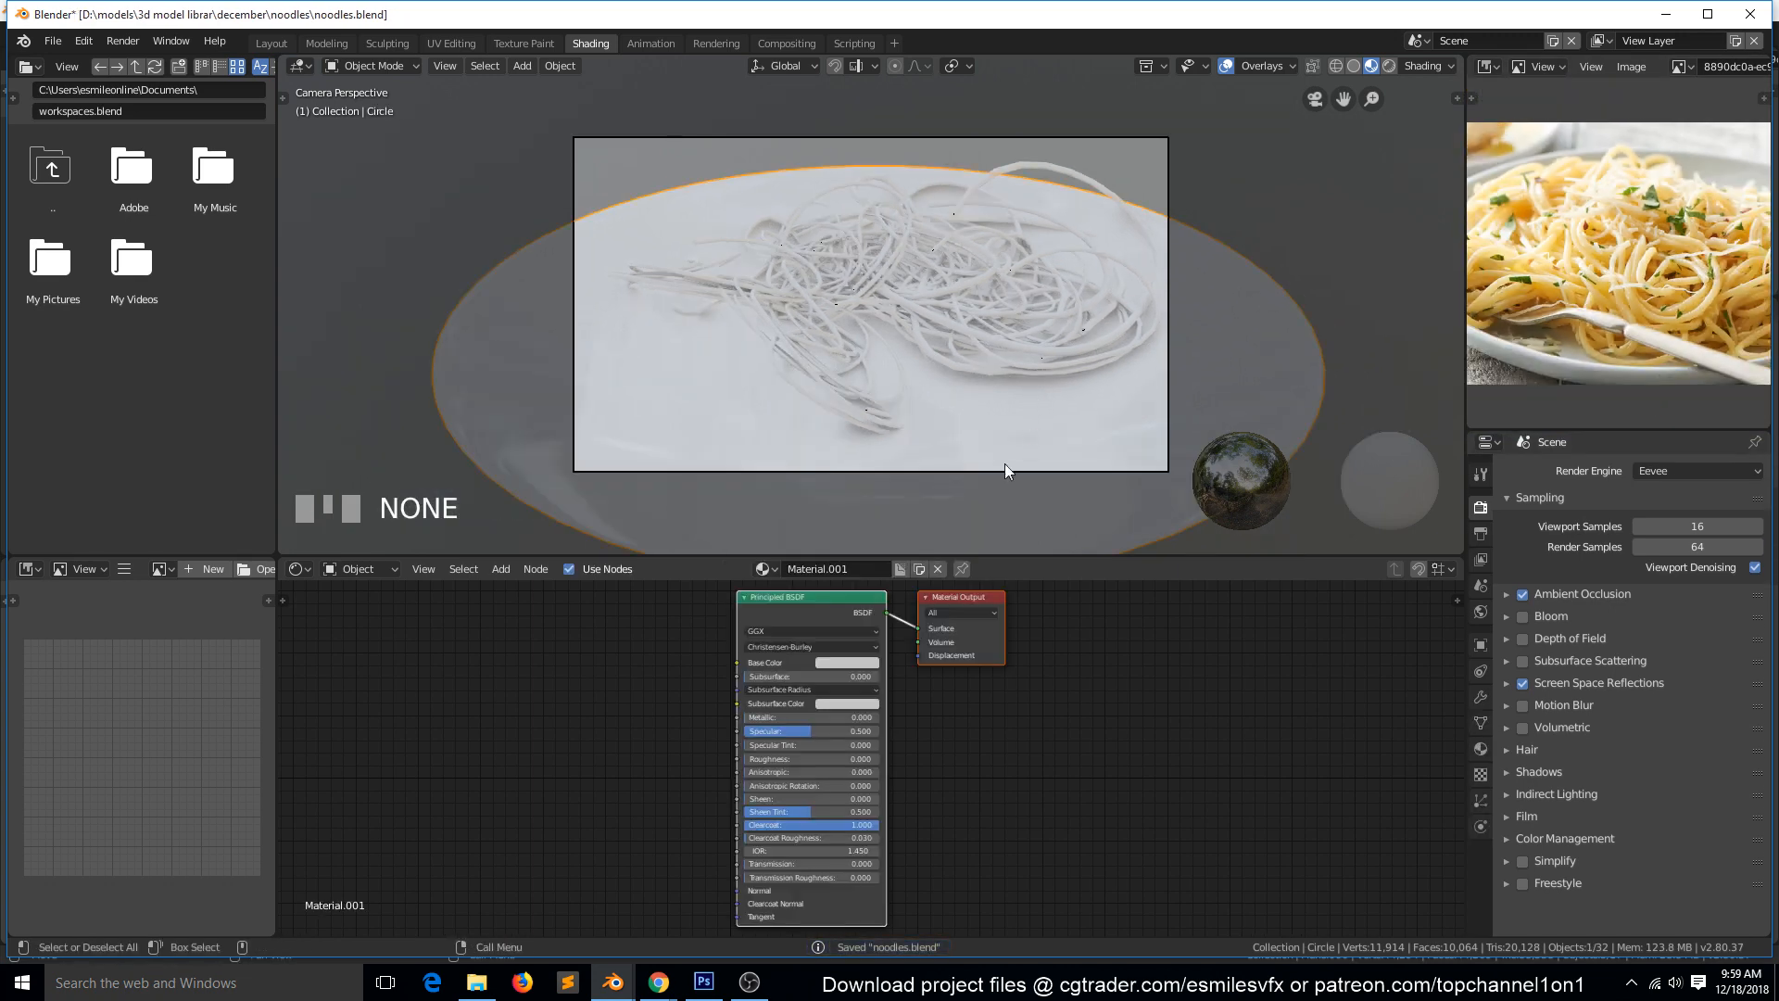
pyautogui.press('a')
pyautogui.click(1390, 65)
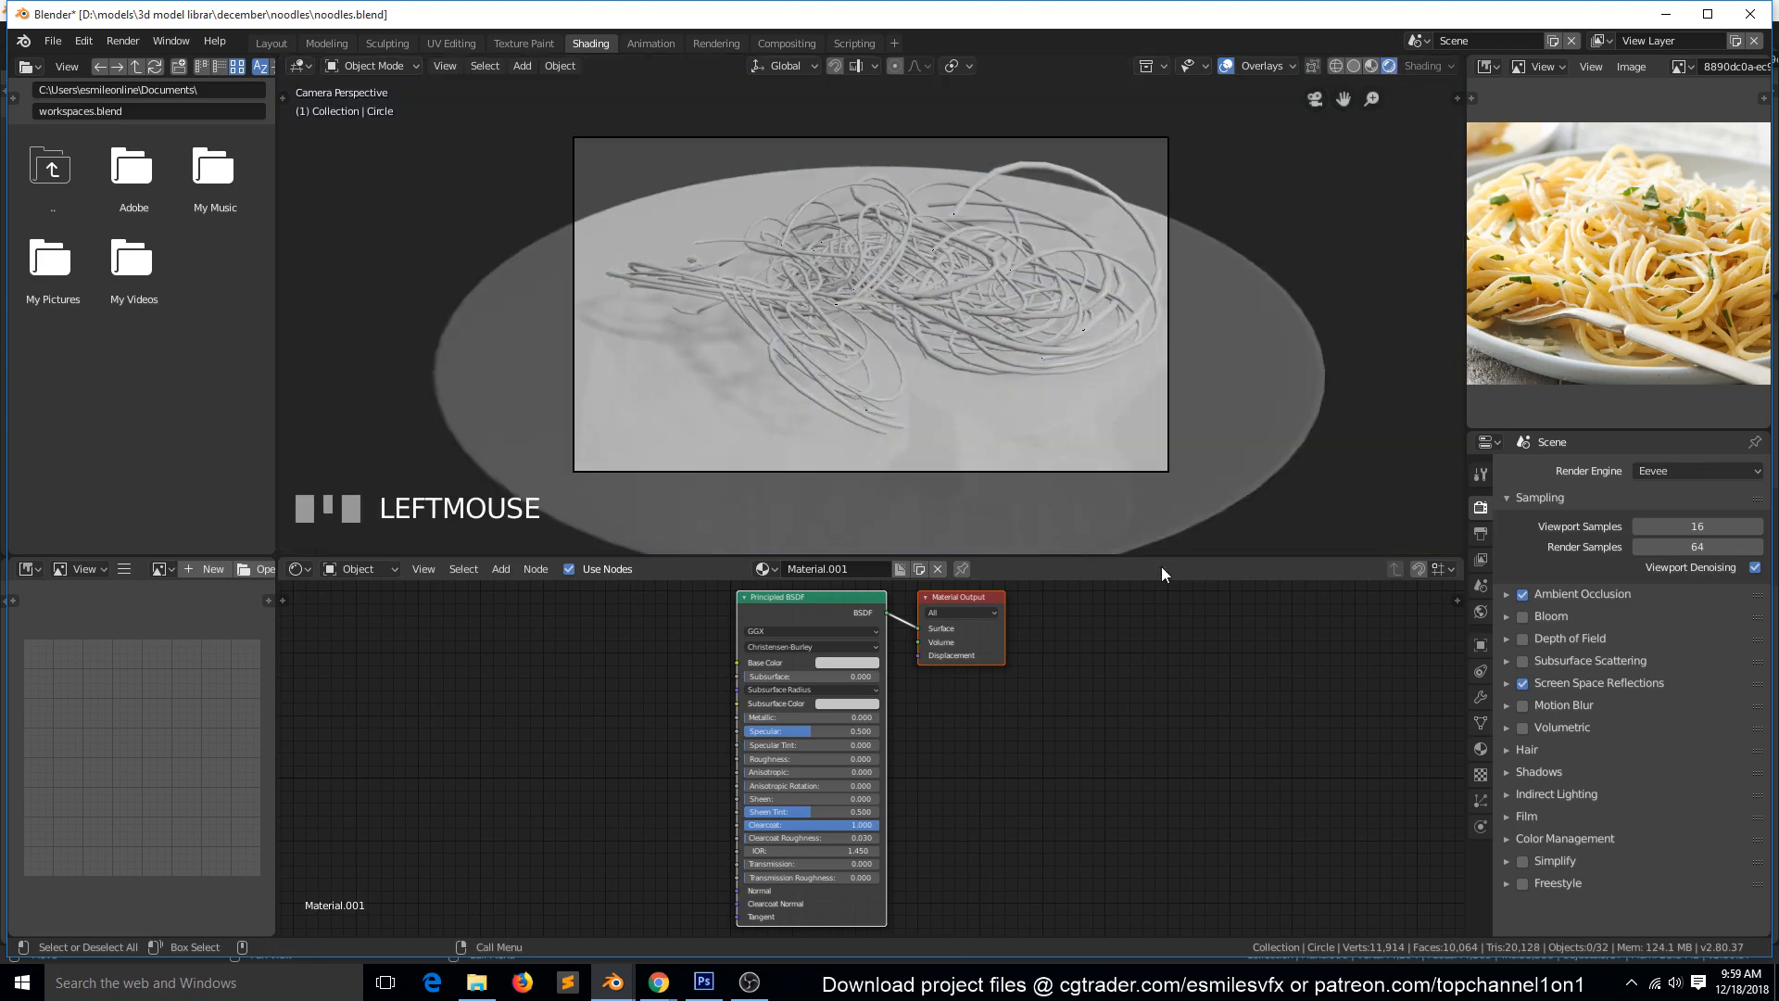
# Enable nodes for the world and set its background colour to an Environment Texture.
pyautogui.click(1480, 613)
pyautogui.click(1671, 526)
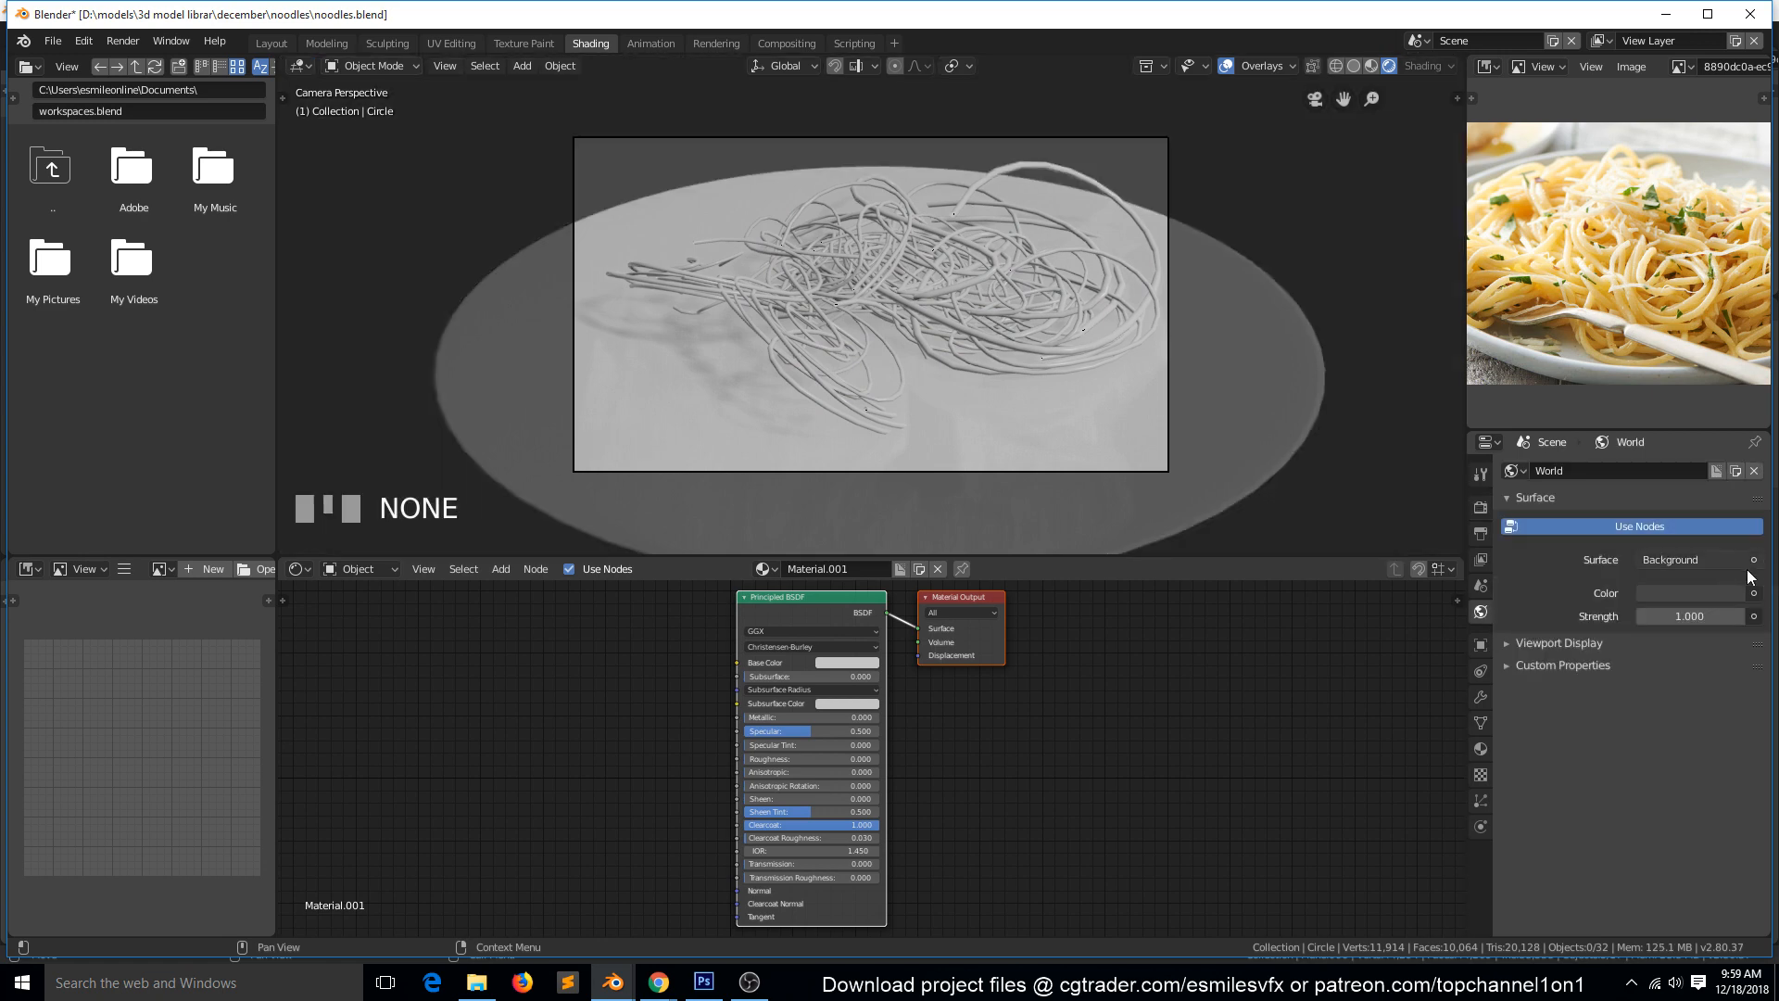
pyautogui.click(1753, 593)
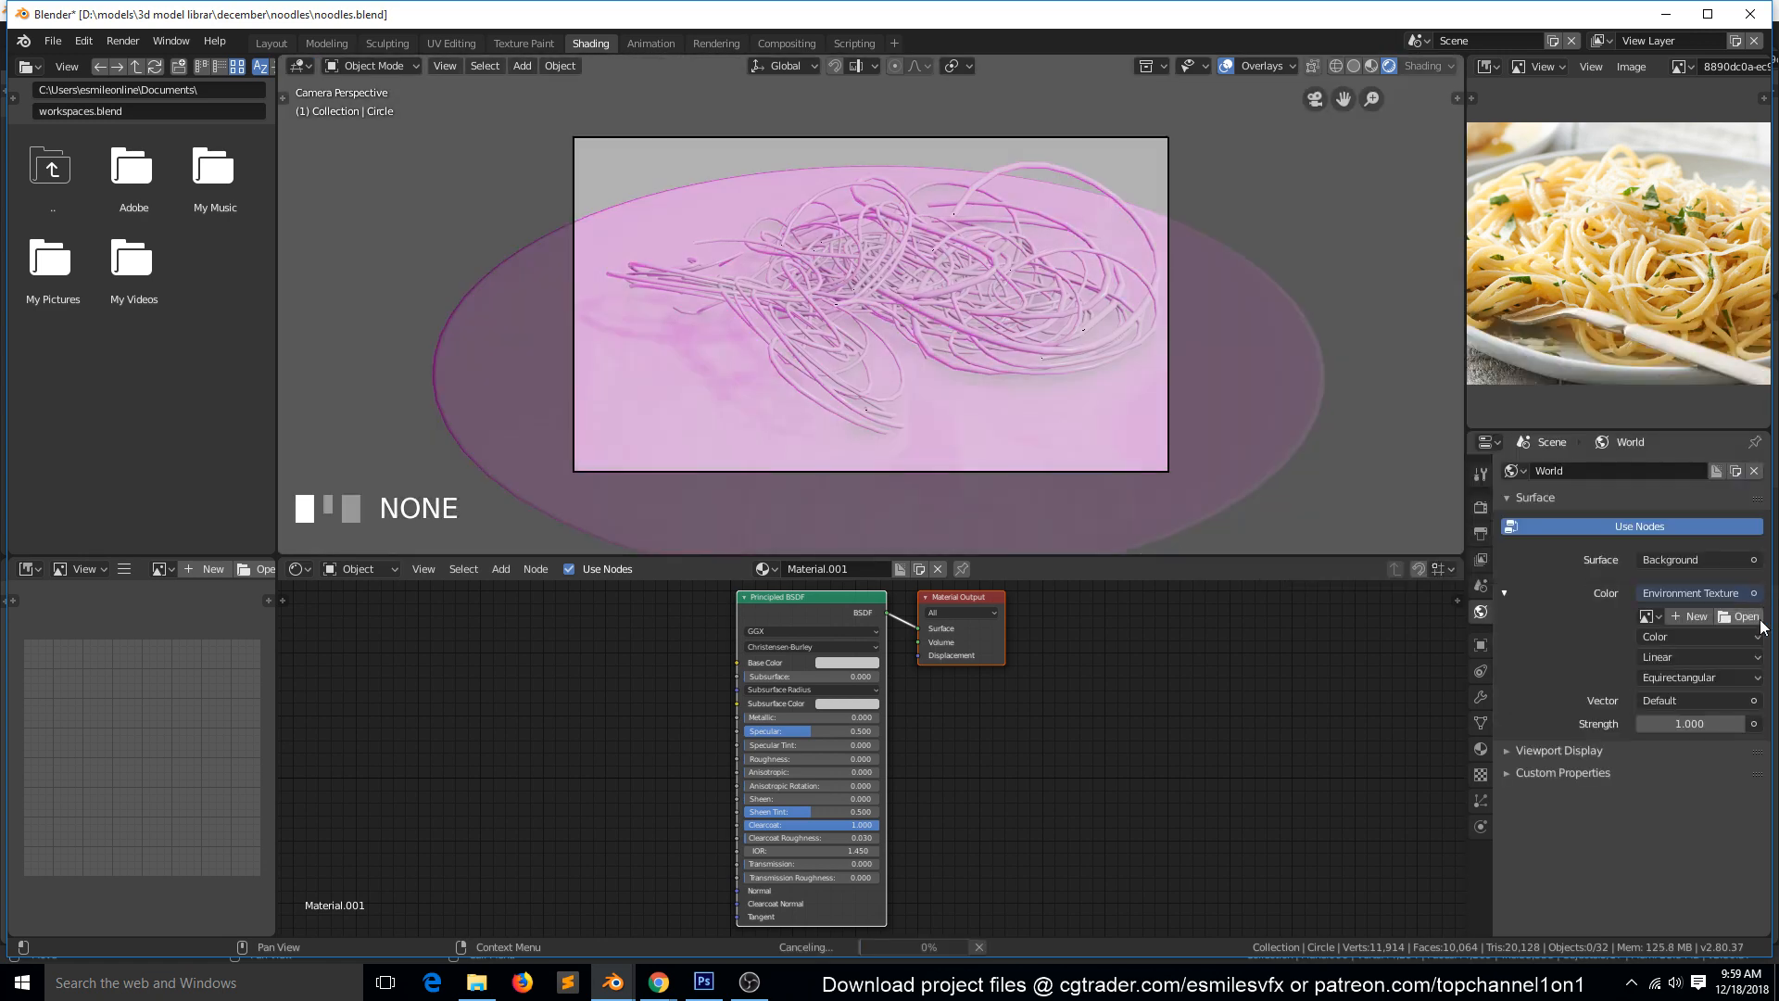
# Load venice_sunset_2k.hdr from the hdri folder as the world's environment image, and save the file.
pyautogui.click(1732, 615)
pyautogui.click(54, 585)
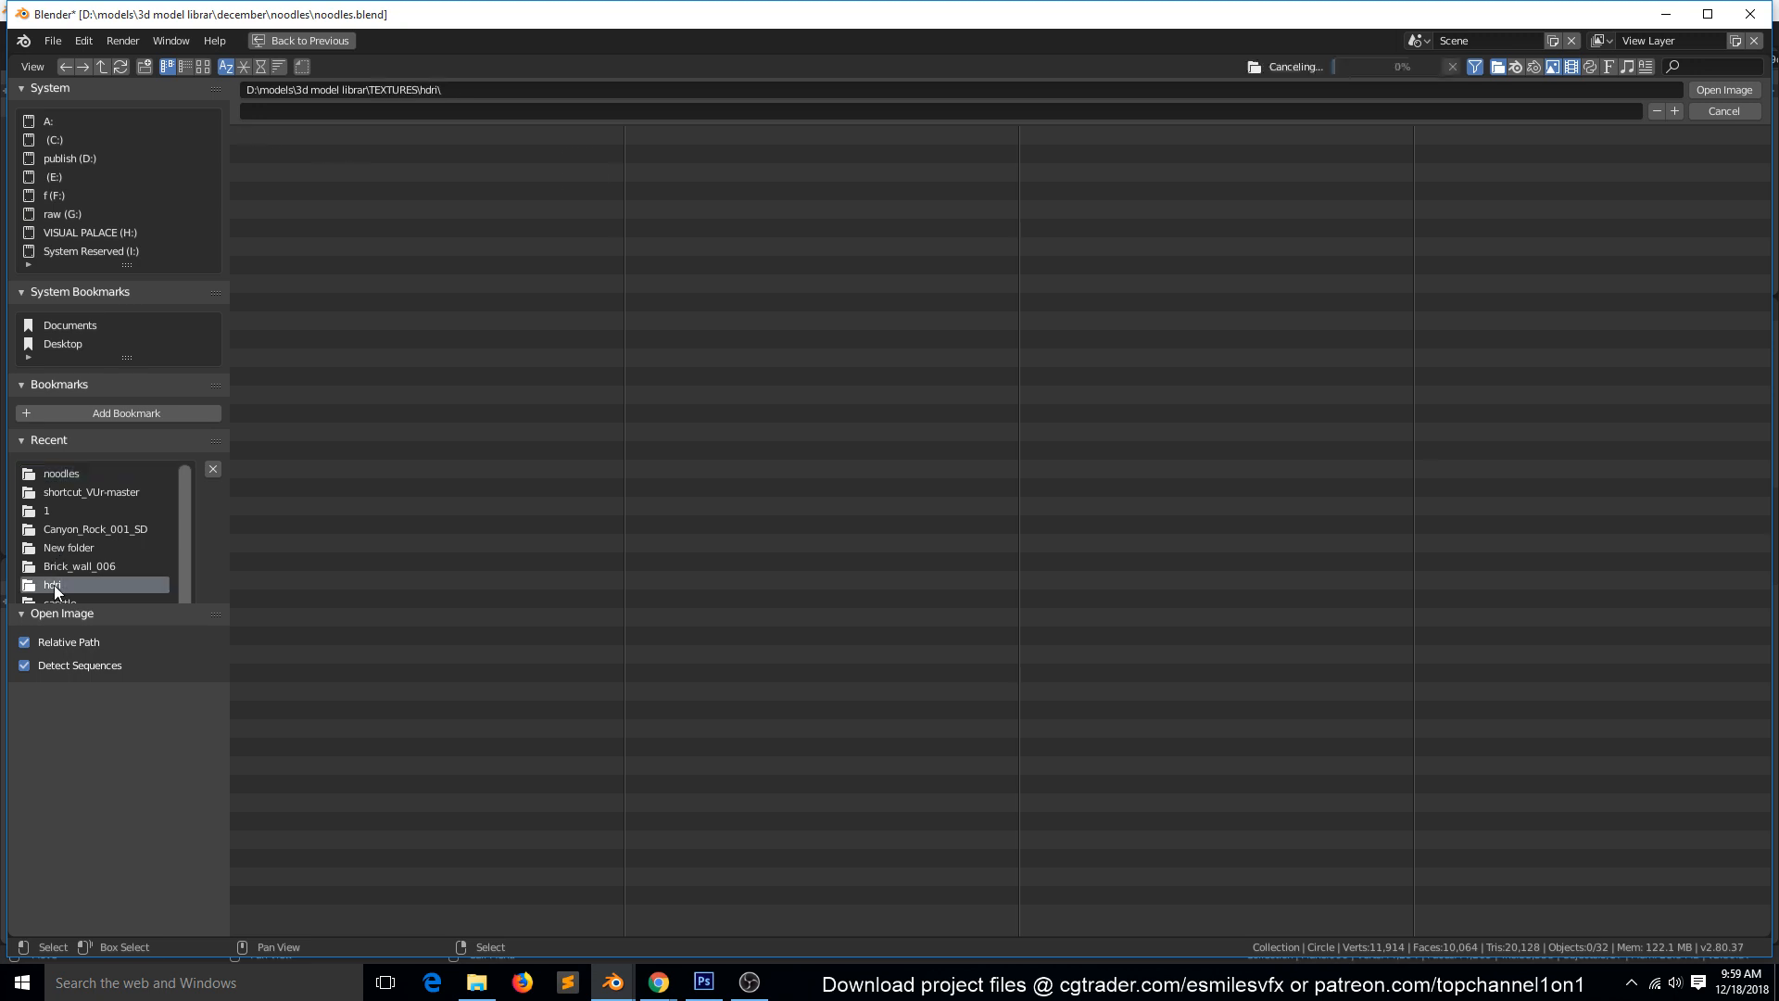
pyautogui.click(203, 66)
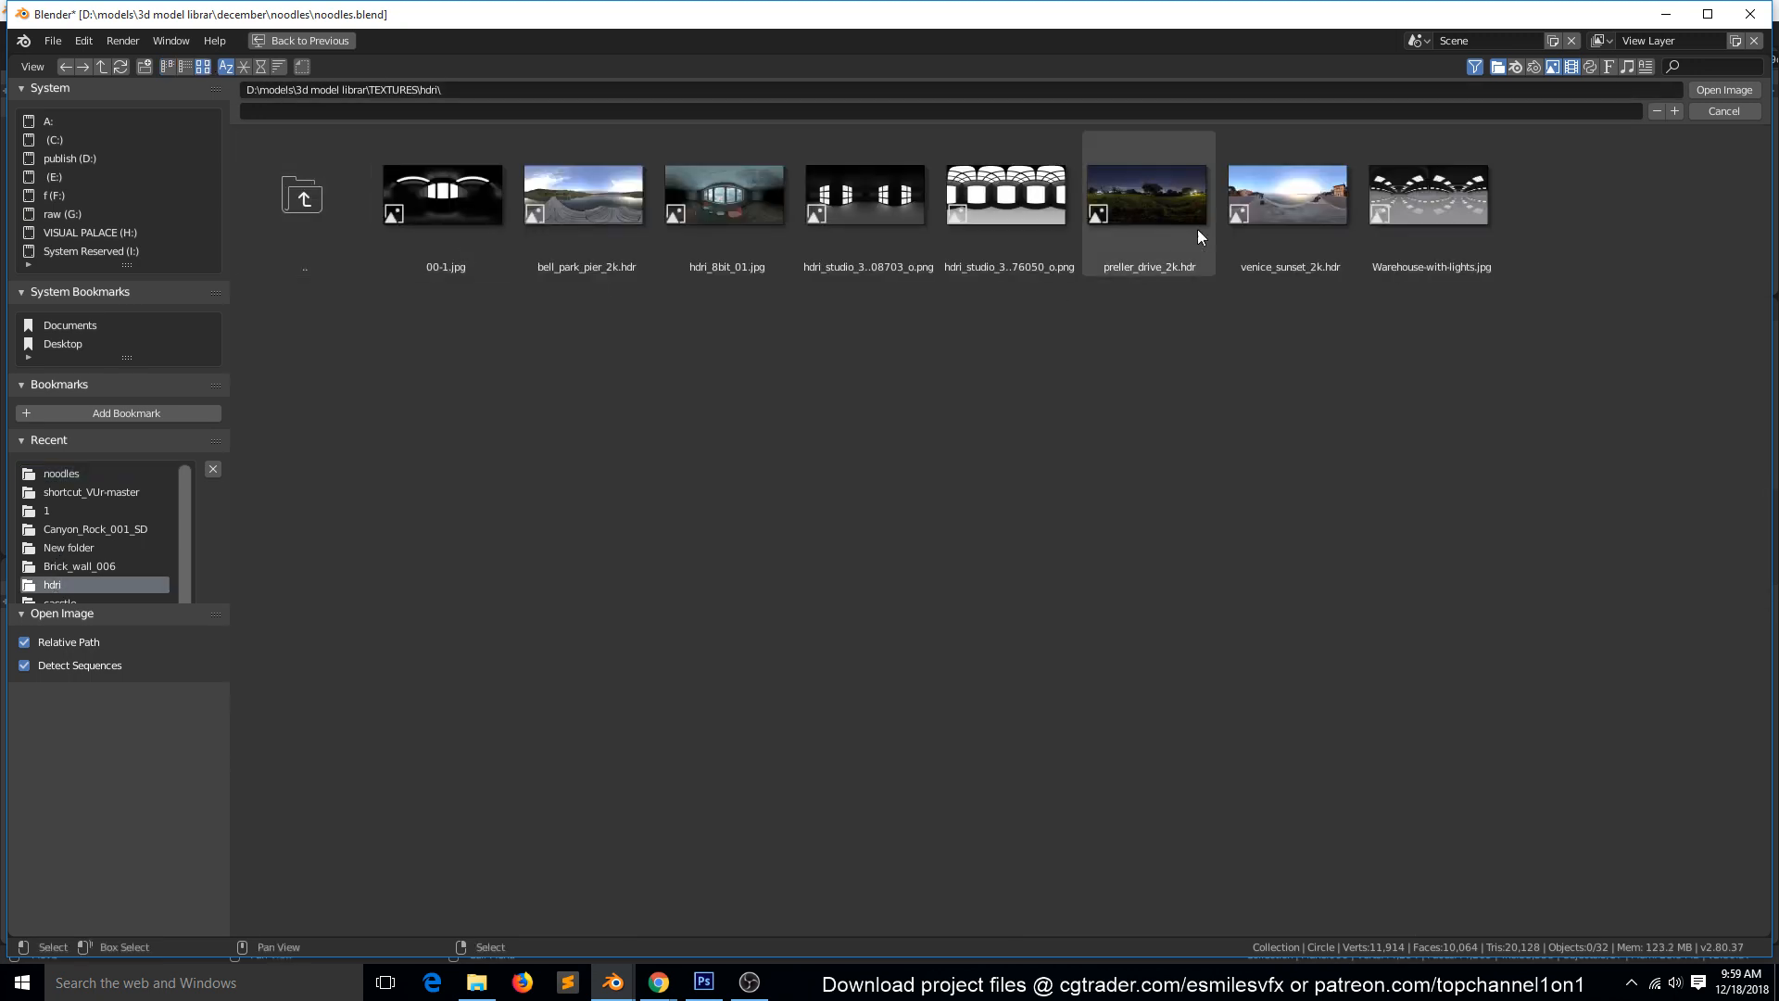
pyautogui.click(1275, 200)
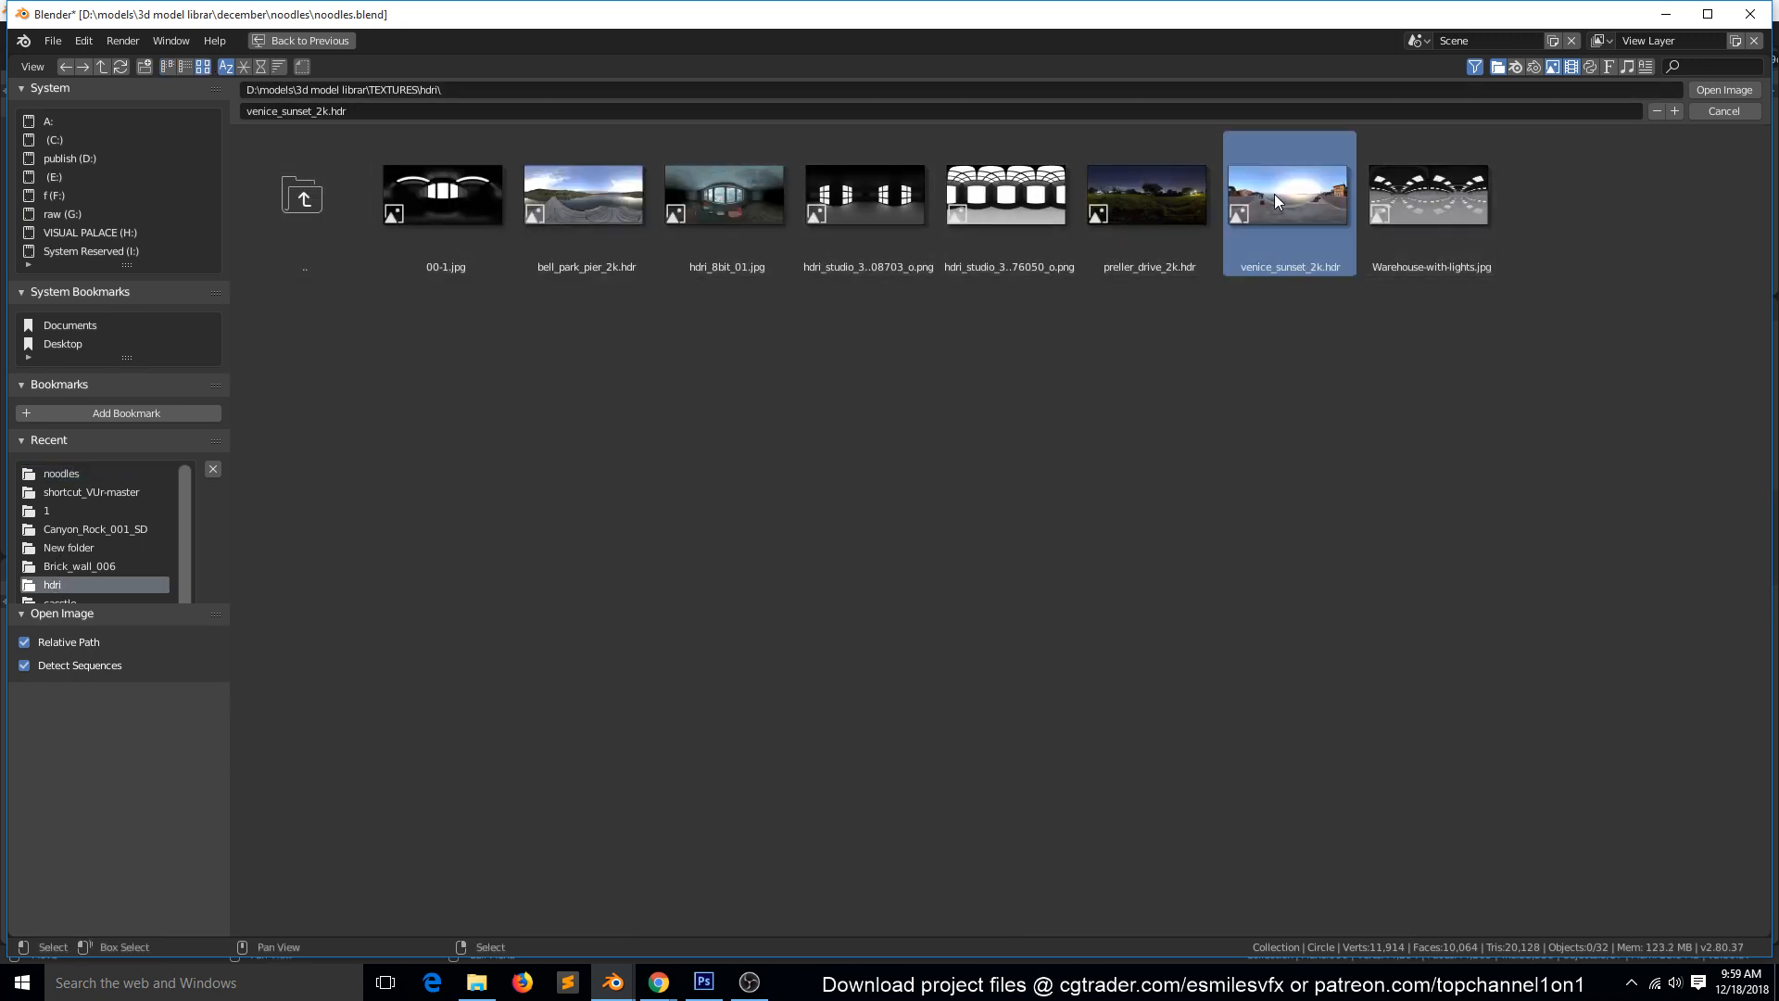
pyautogui.doubleClick(1274, 196)
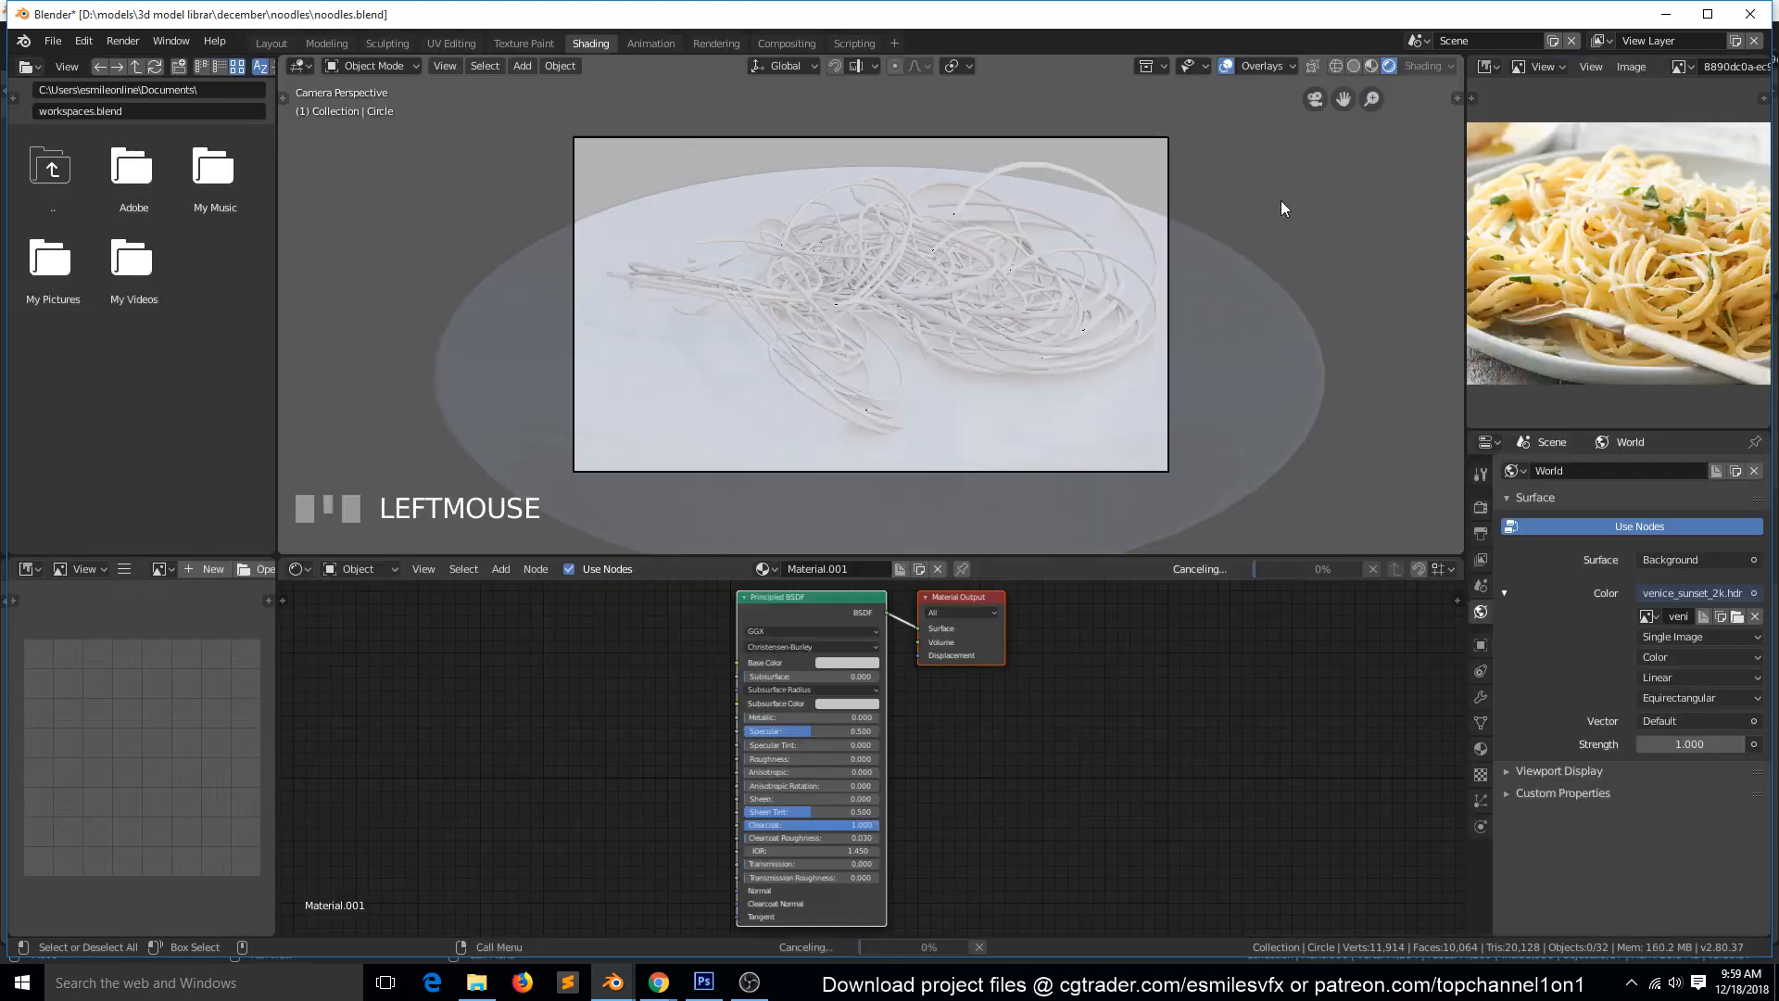
pyautogui.hotkey('ctrl', 's')
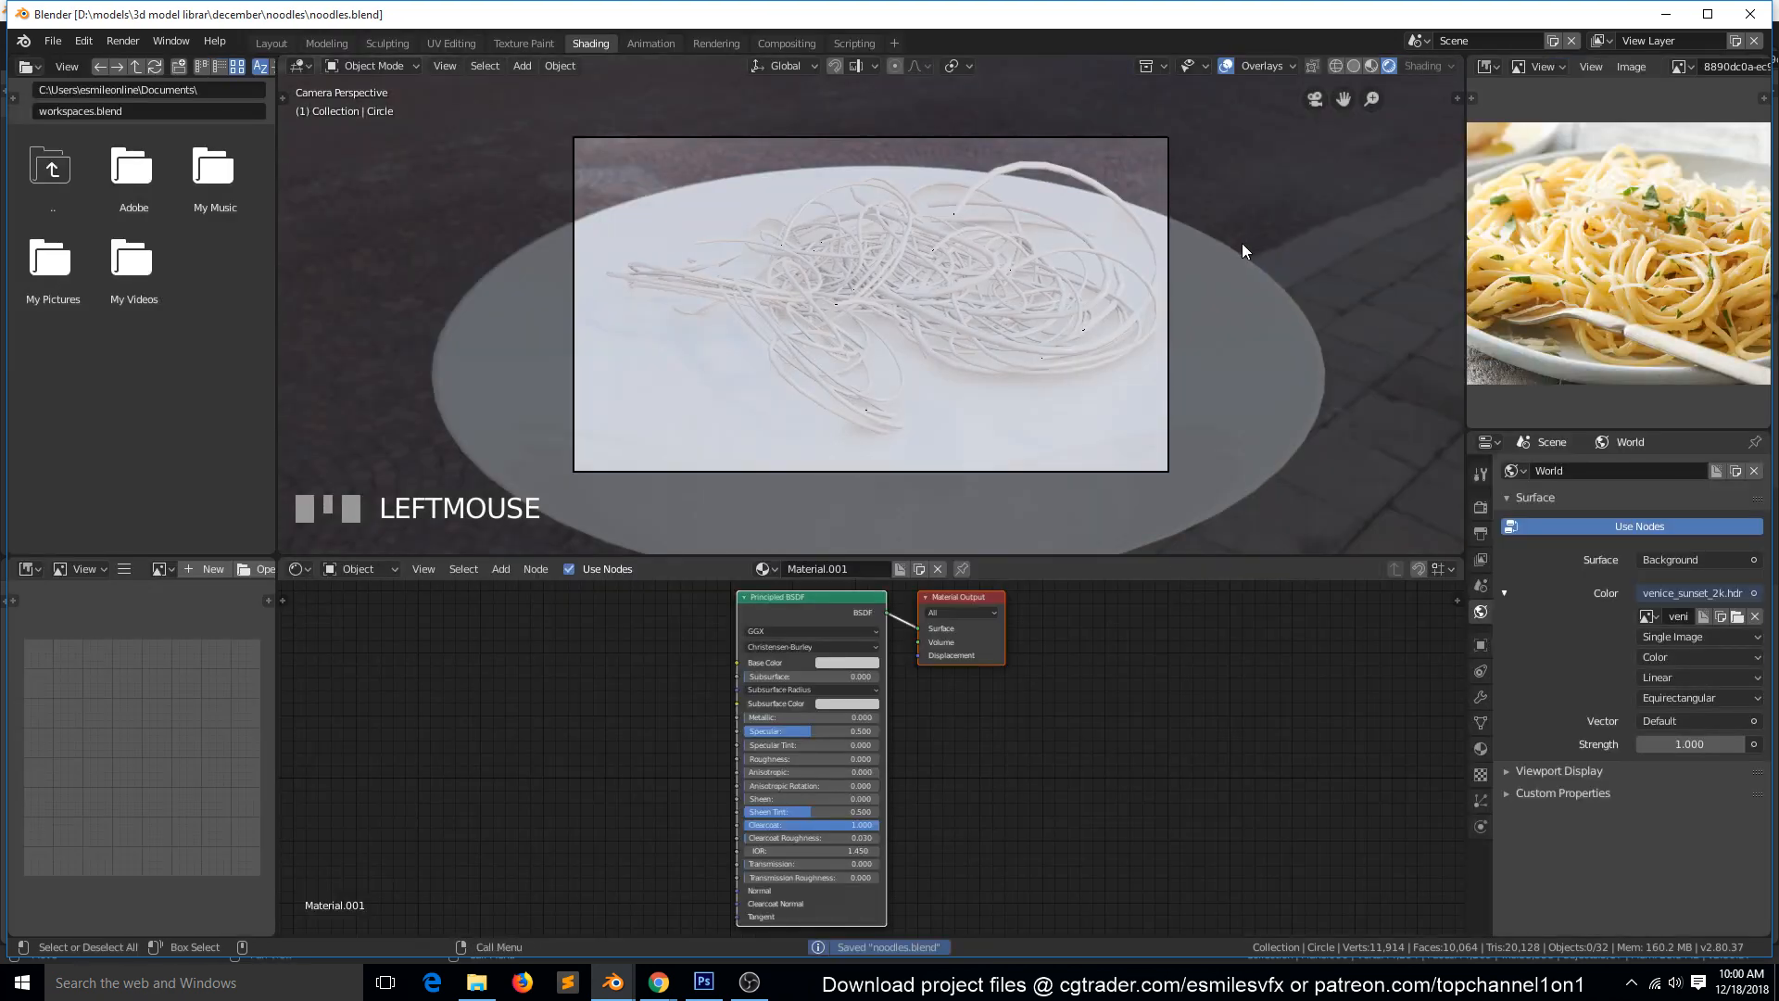
# Replace the world's environment image with lythwood_room_2k.hdr from the TEXTURES folder, and save the file.
pyautogui.click(1737, 616)
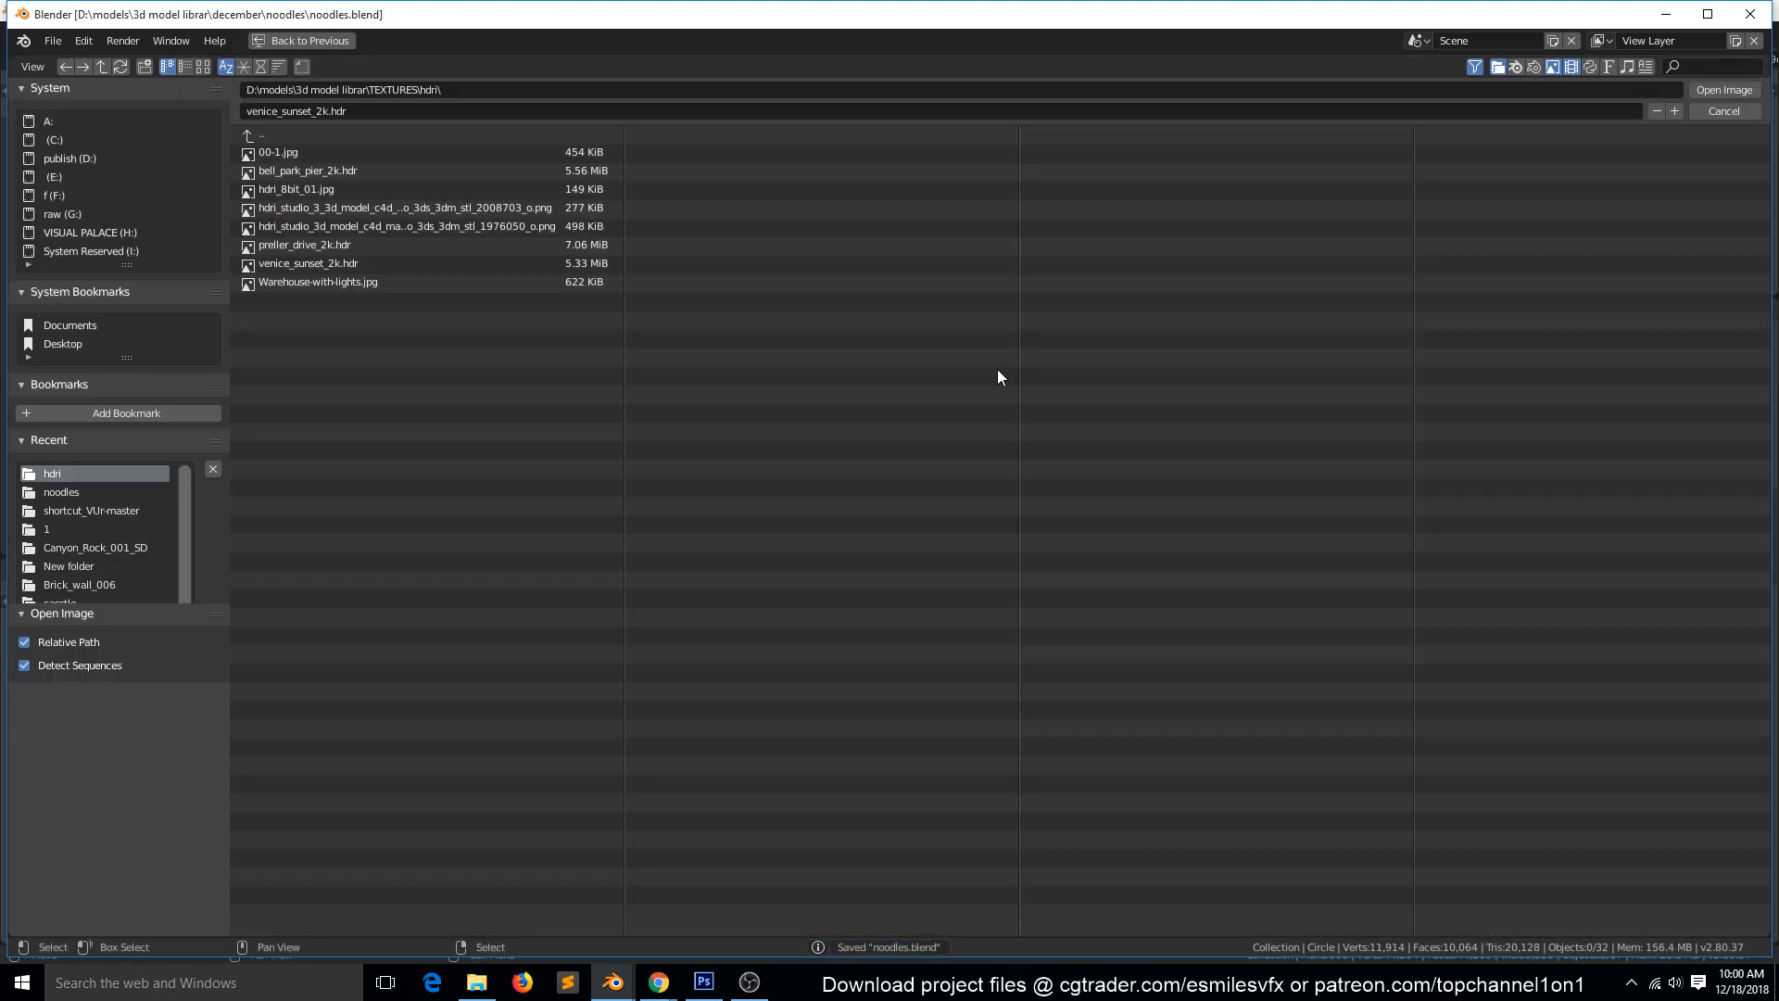
pyautogui.doubleClick(295, 136)
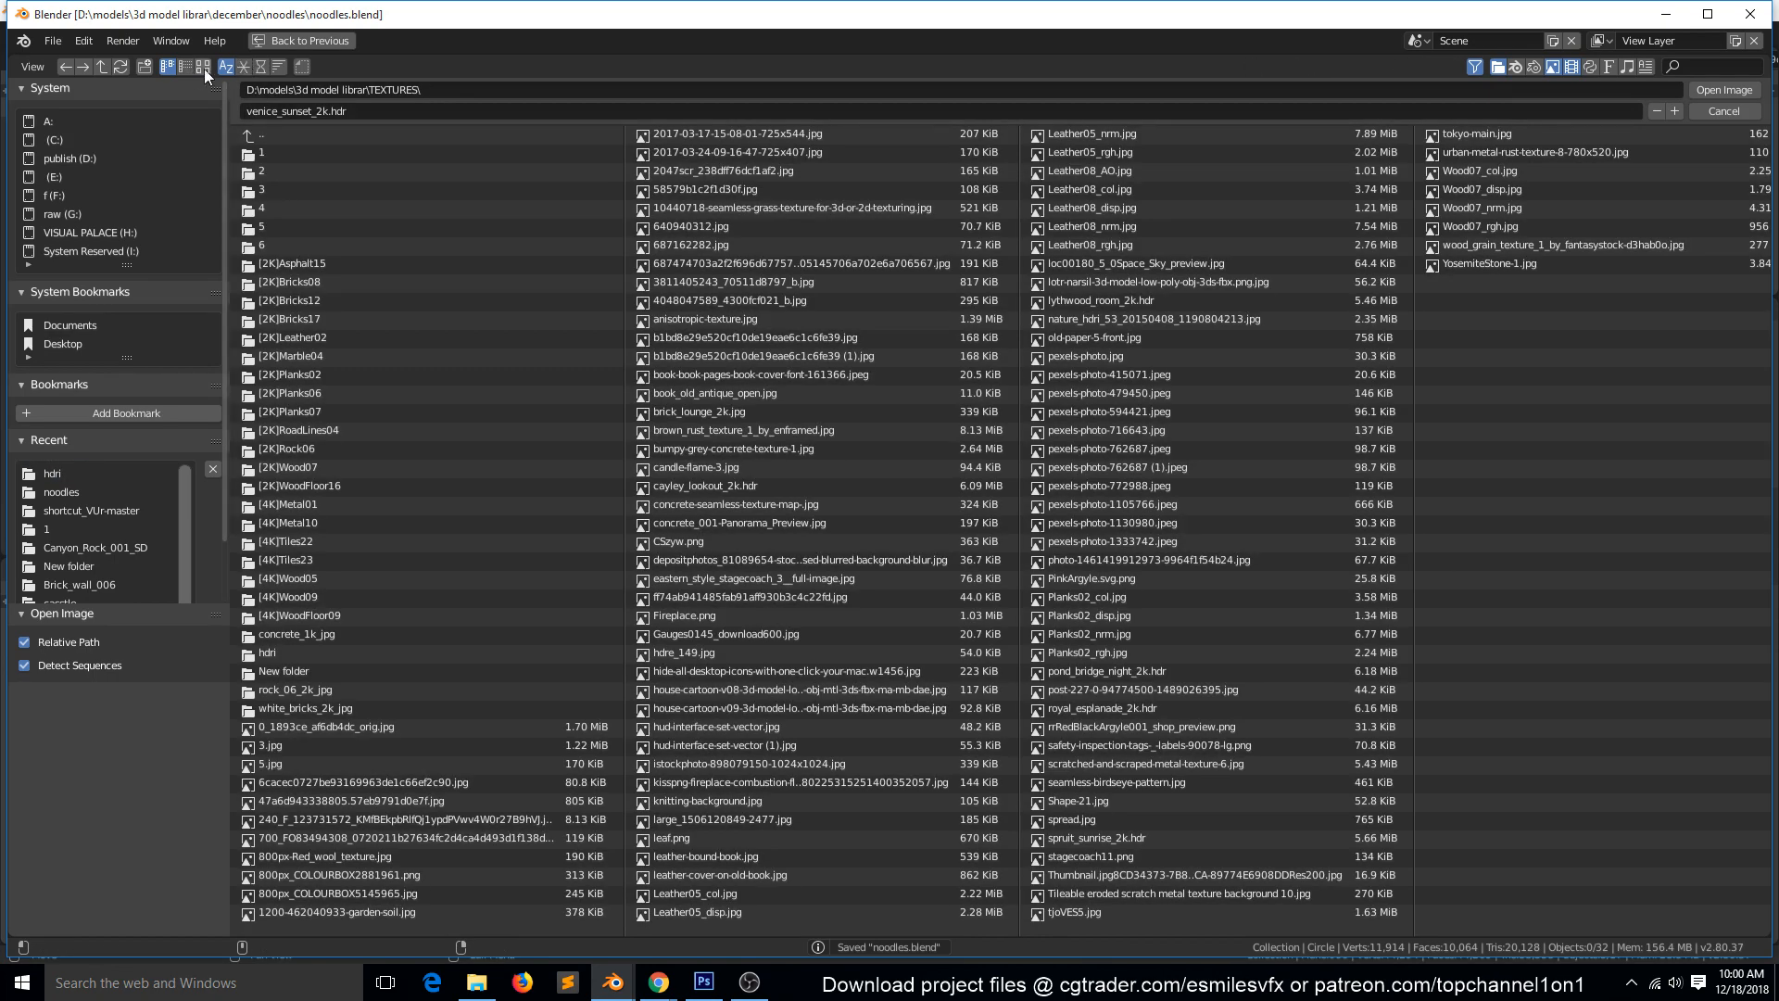
pyautogui.click(203, 66)
pyautogui.scroll(-8, 820, 589)
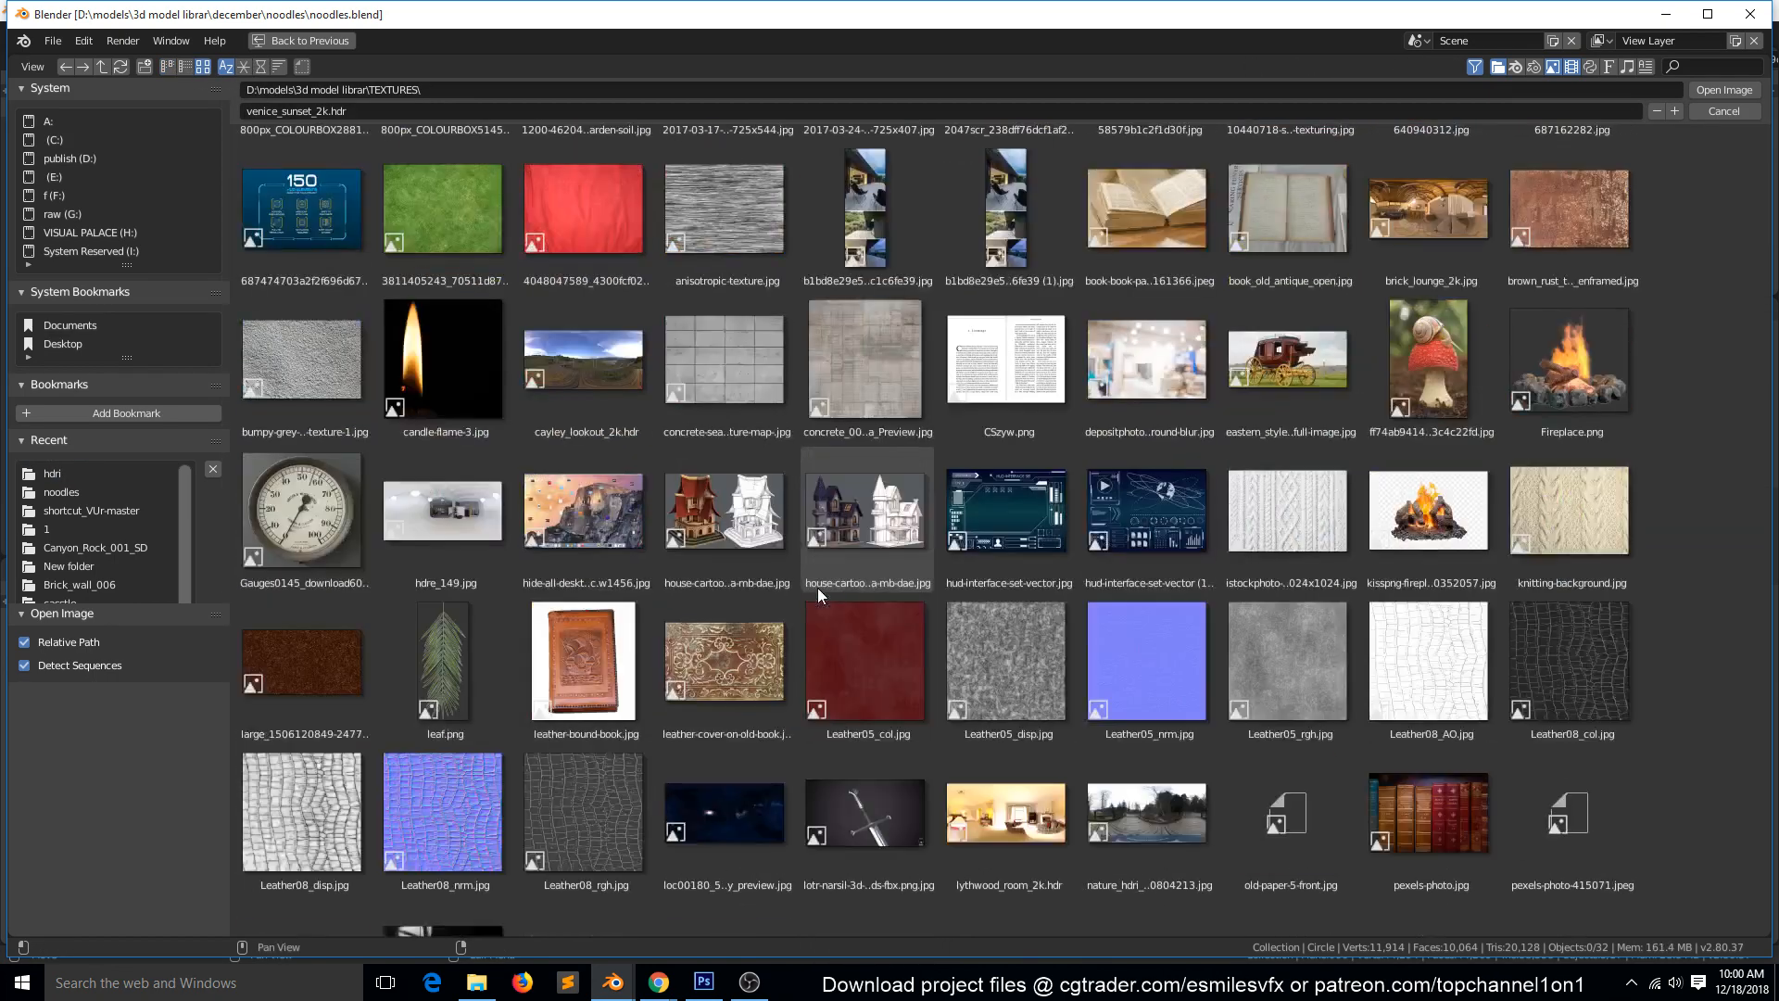
pyautogui.scroll(-3, 817, 587)
pyautogui.click(993, 611)
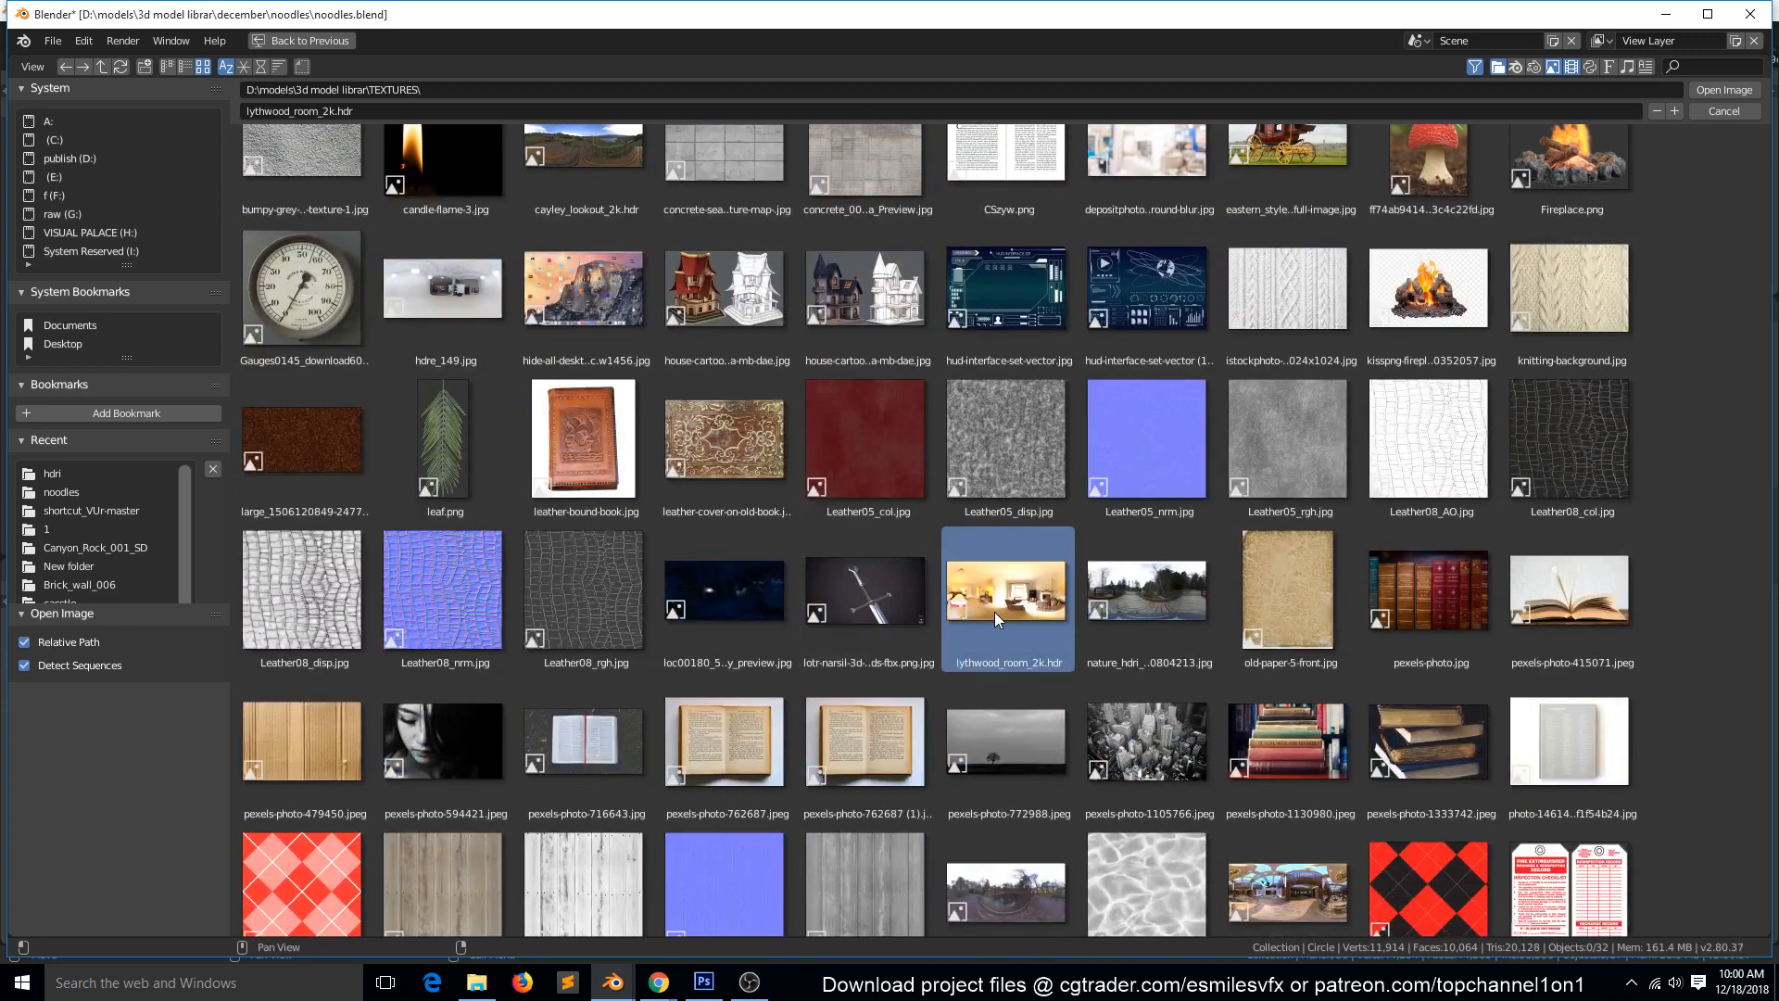
pyautogui.doubleClick(996, 598)
pyautogui.scroll(2, 1014, 395)
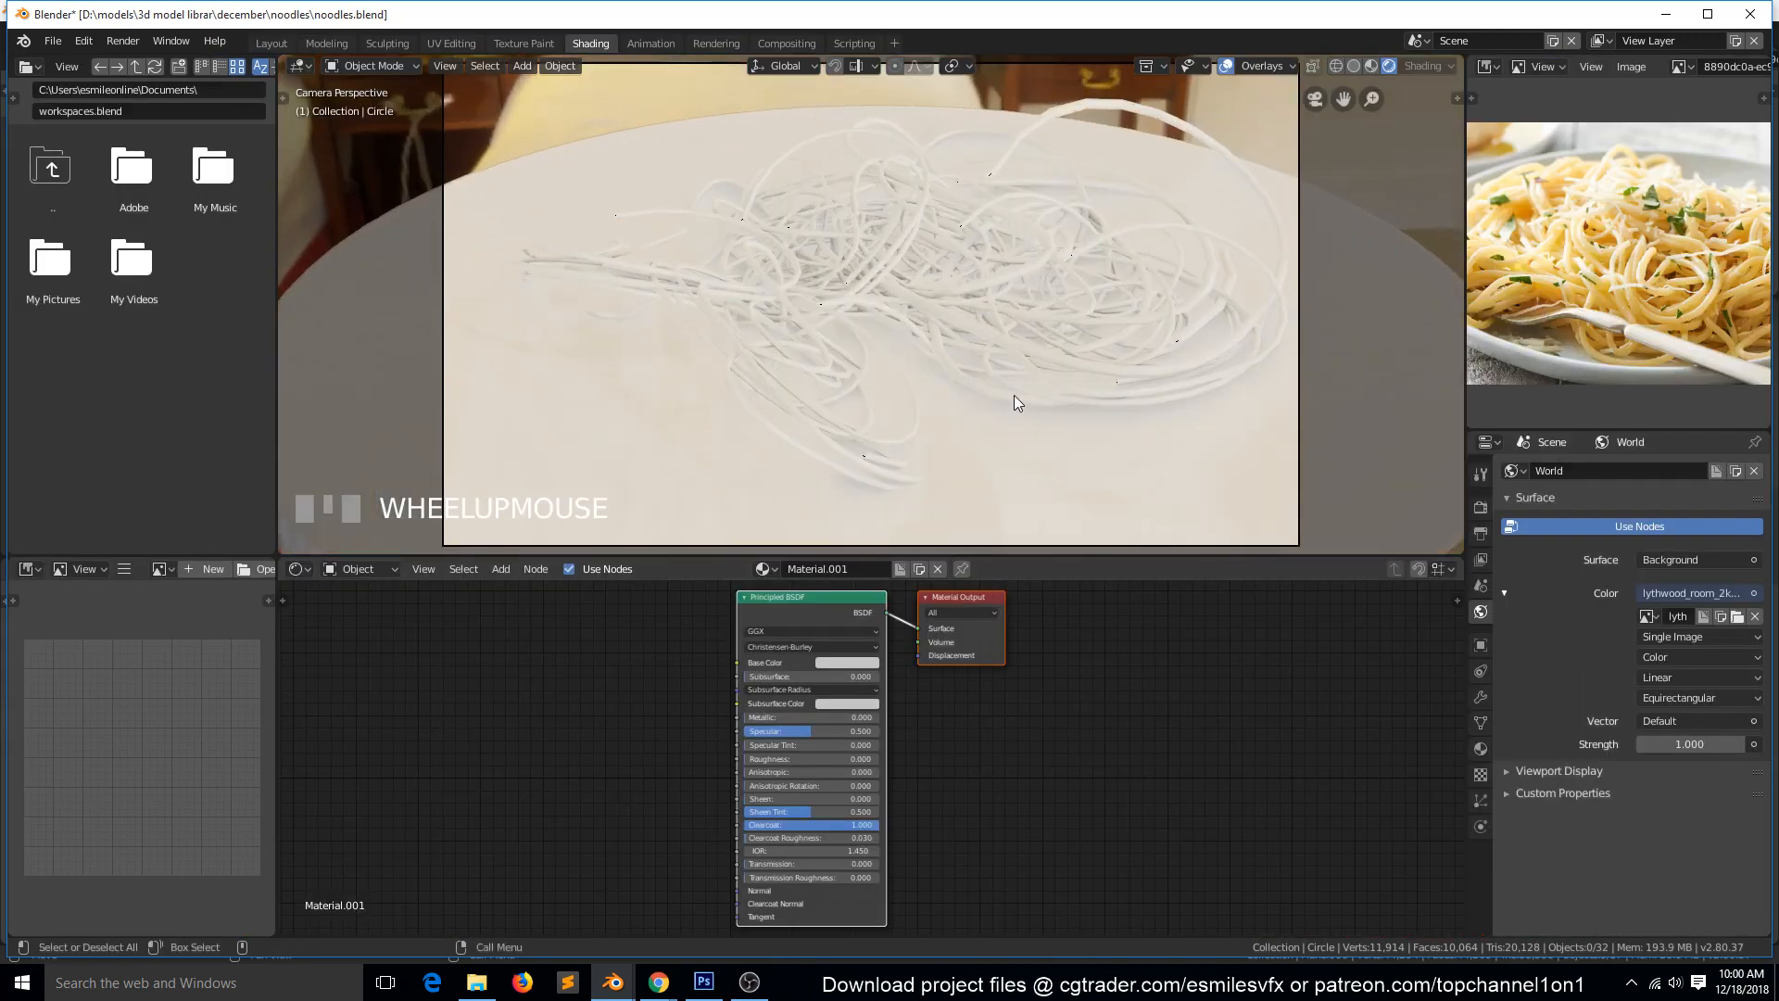
pyautogui.scroll(-2, 1015, 398)
pyautogui.hotkey('ctrl', 's')
pyautogui.scroll(2, 1017, 412)
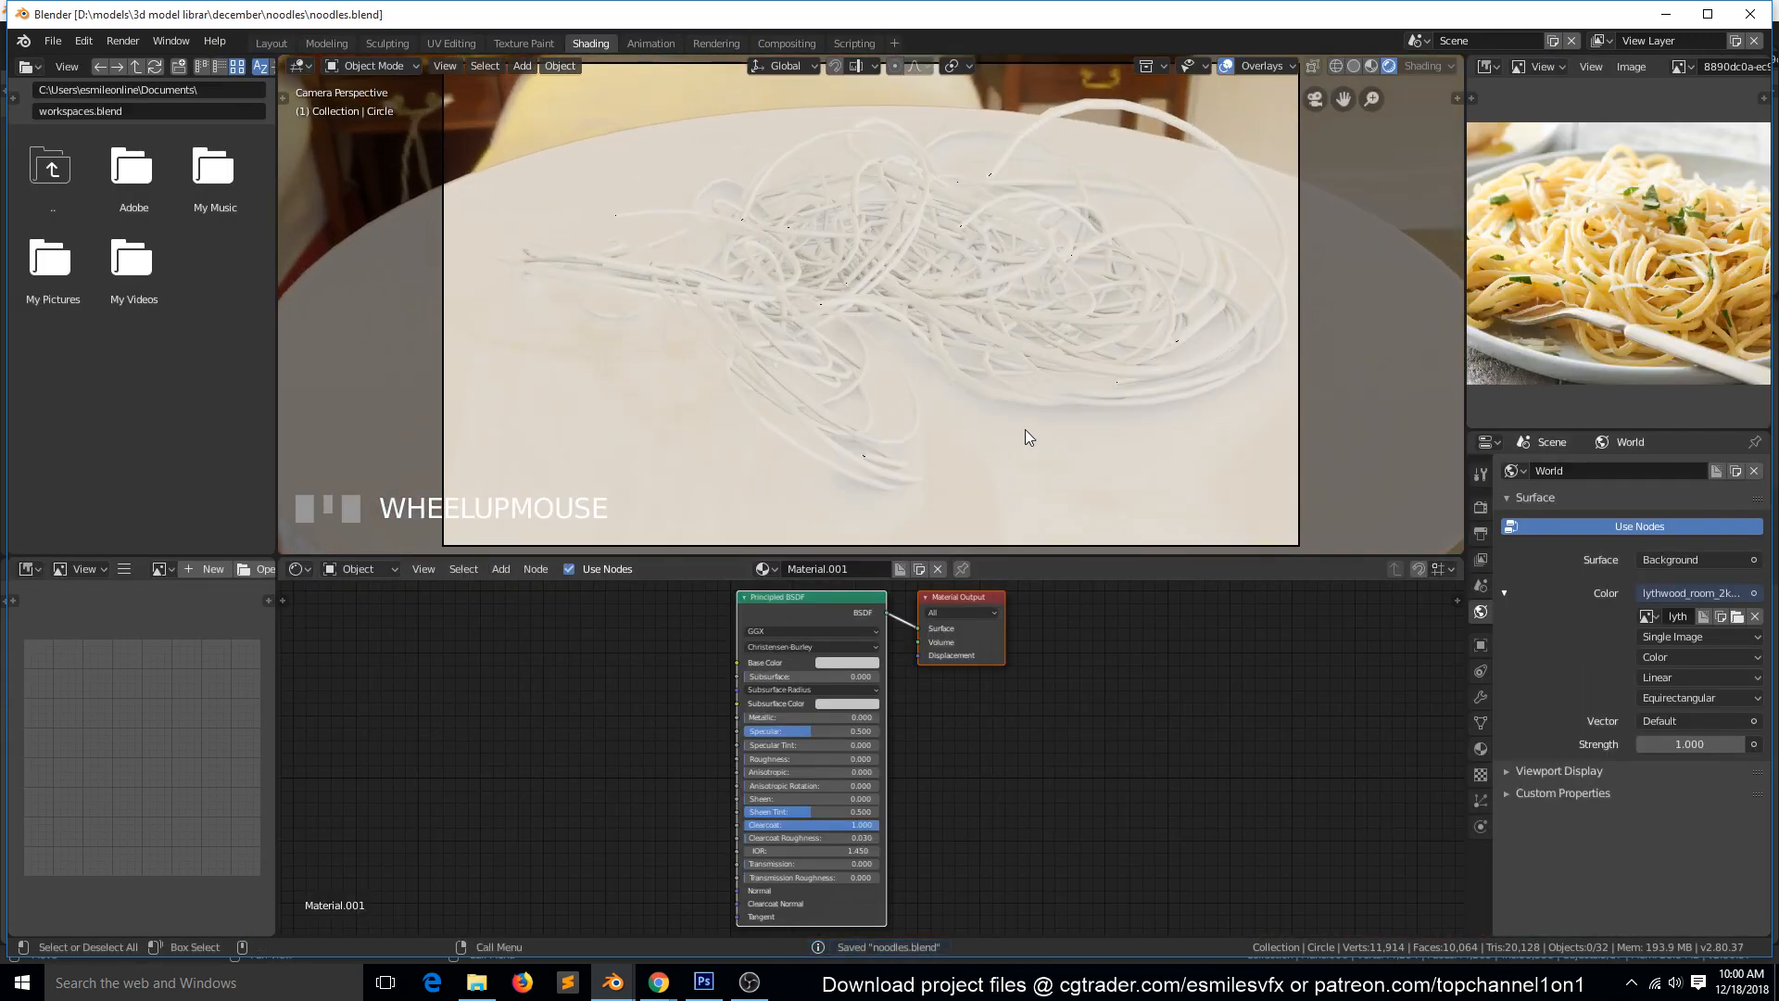
pyautogui.scroll(-2, 1073, 447)
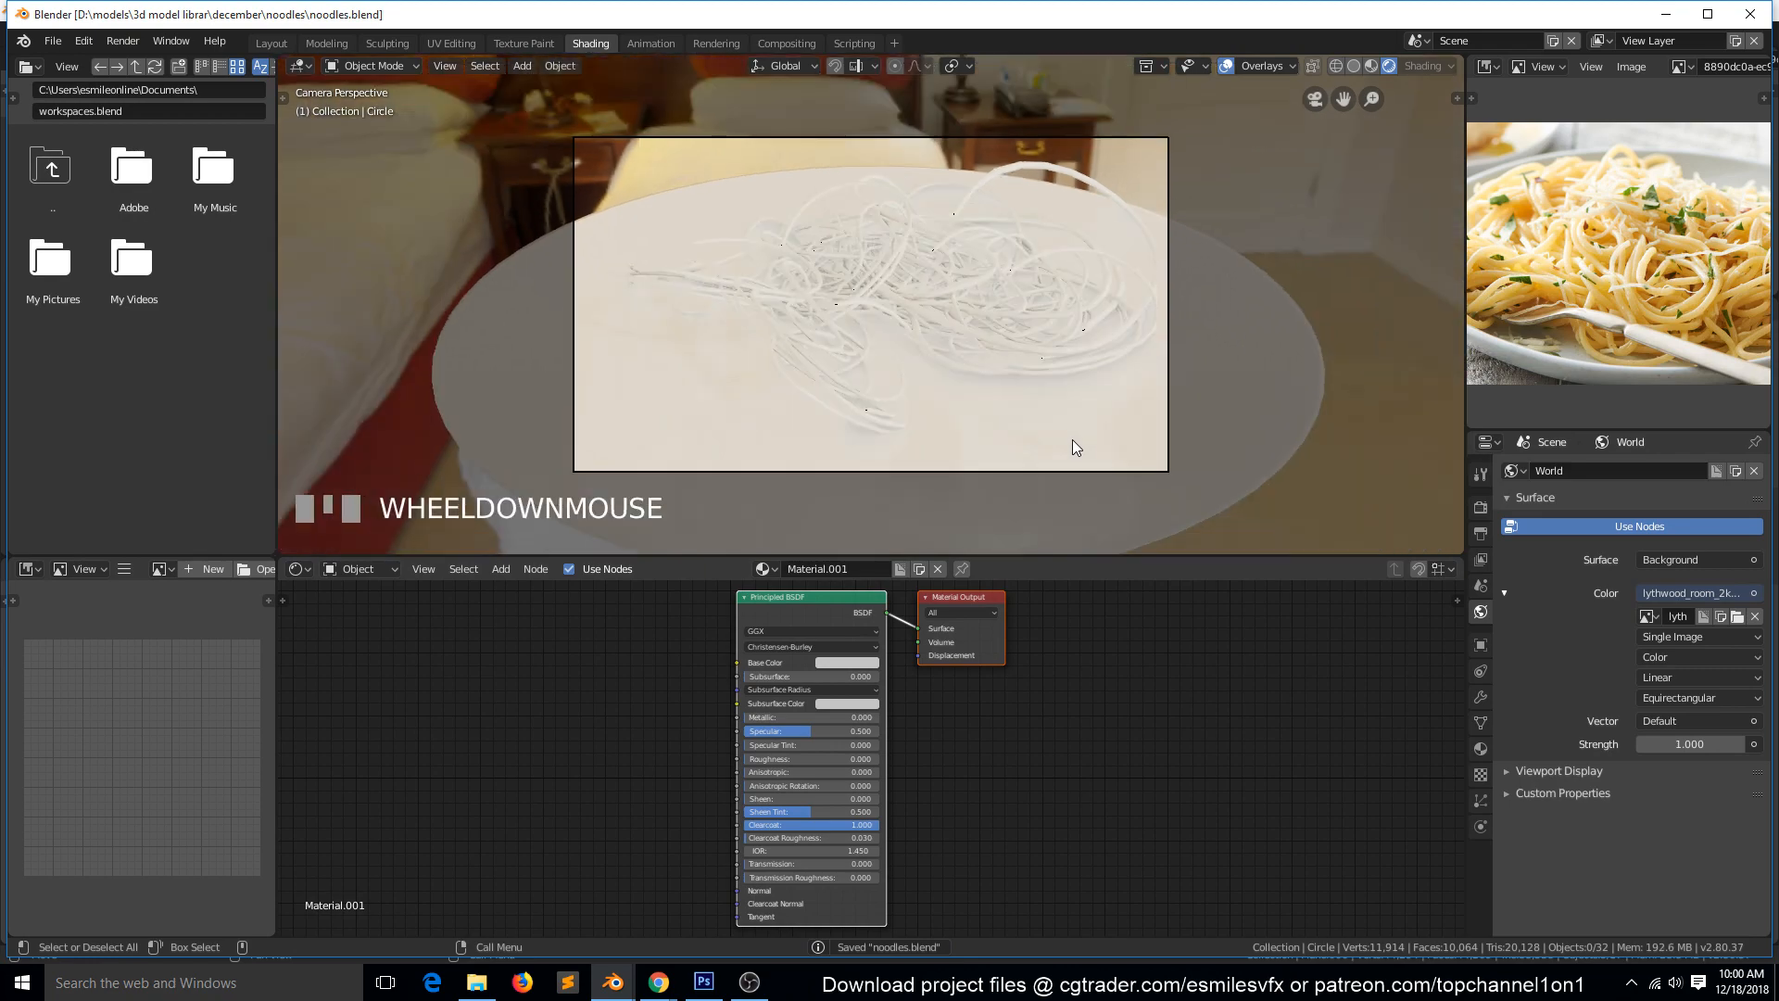
# Return to the Layout workspace and add an area light in top view.
pyautogui.press('KP_5')
pyautogui.press('KP_7')
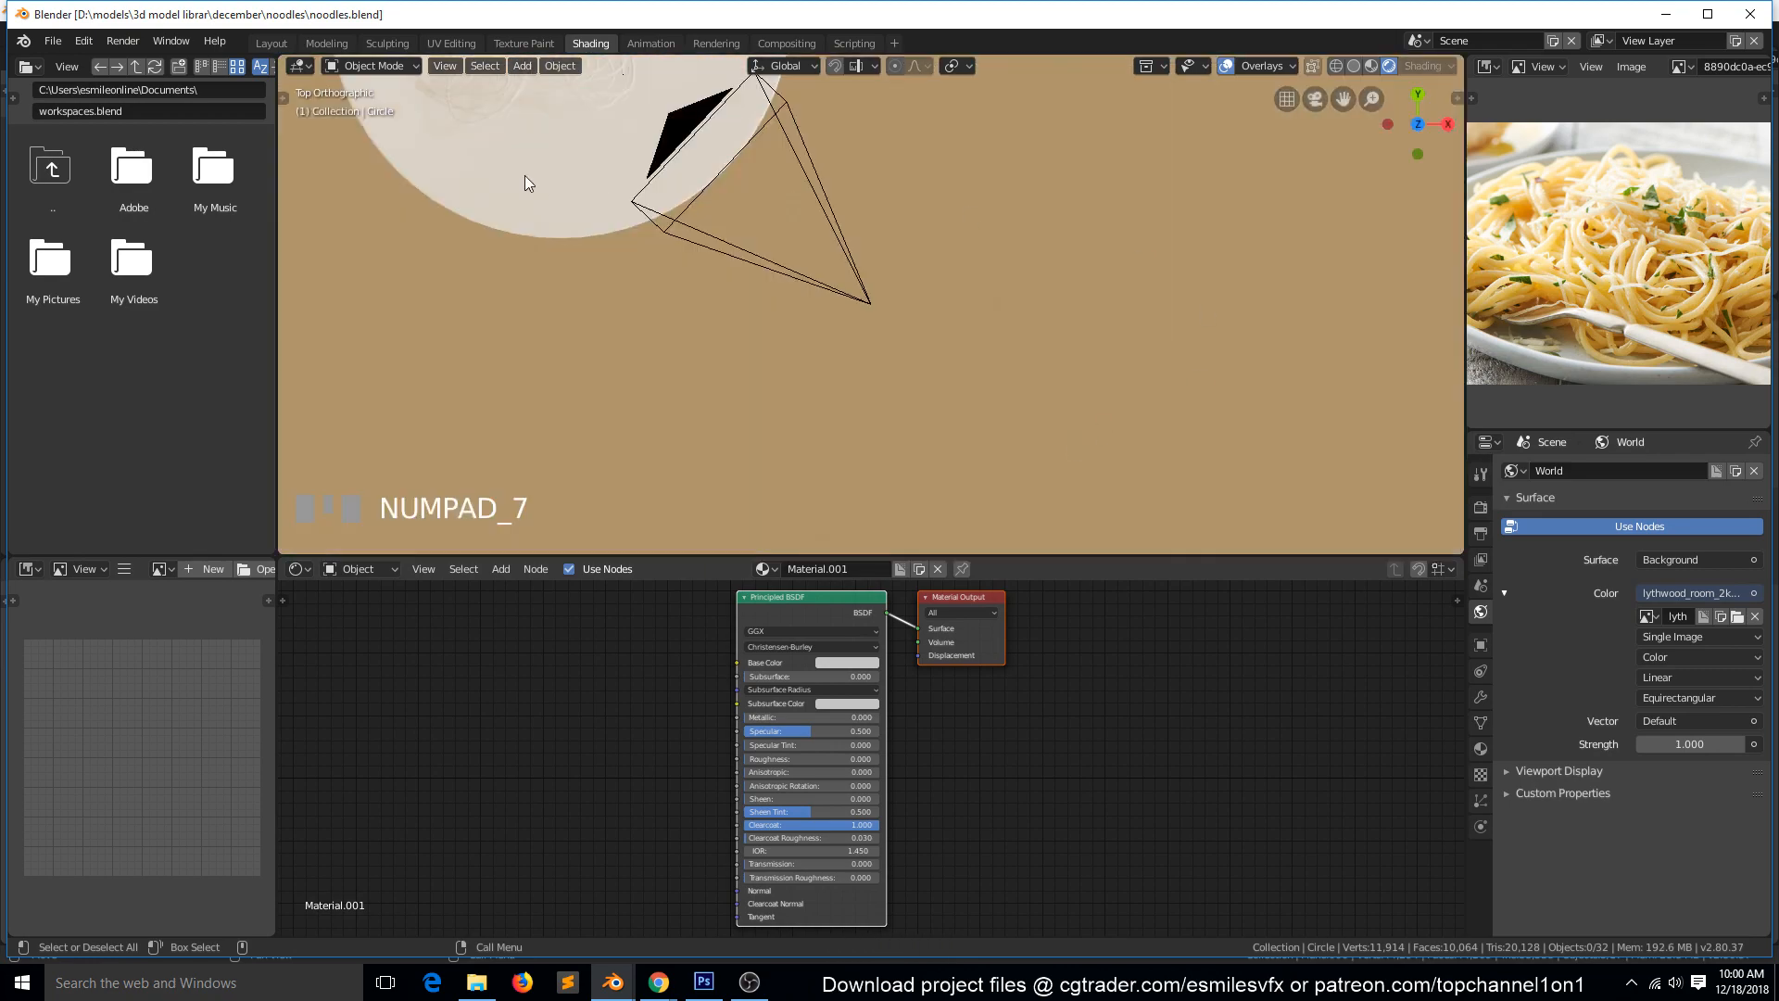
pyautogui.click(271, 43)
pyautogui.scroll(-3, 724, 403)
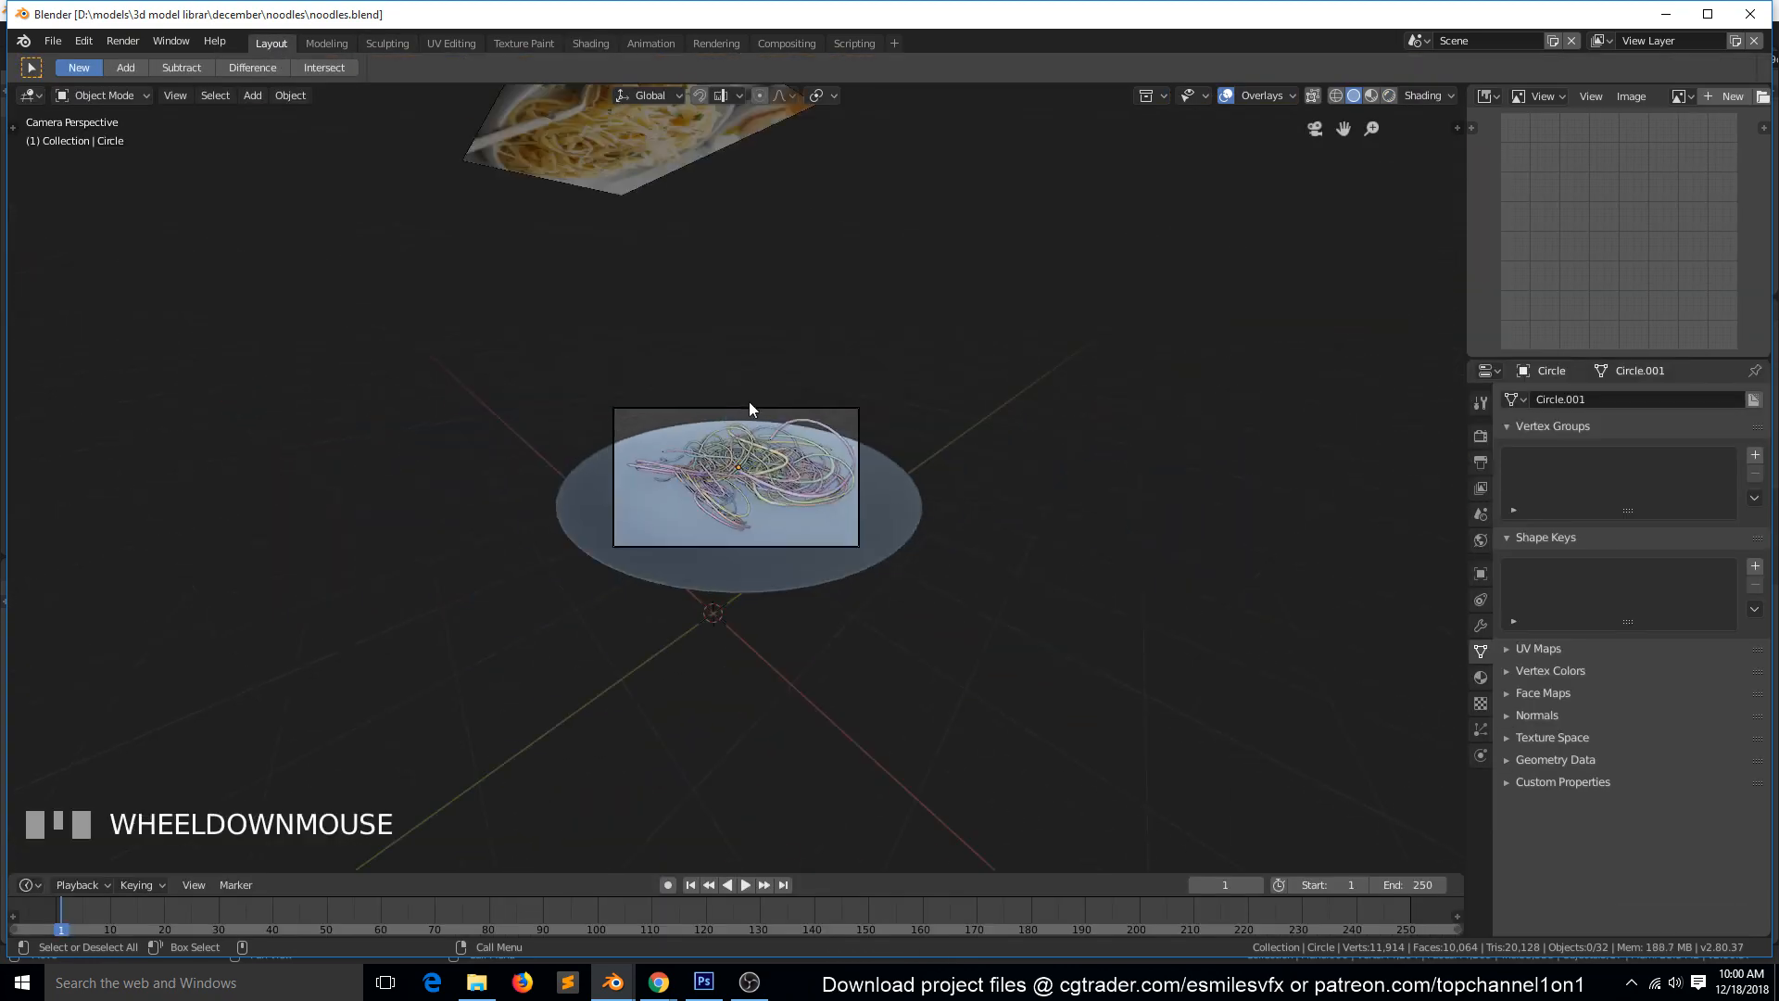
pyautogui.press('KP_7')
pyautogui.hotkey('shift', 'a')
pyautogui.moveTo(730, 387)
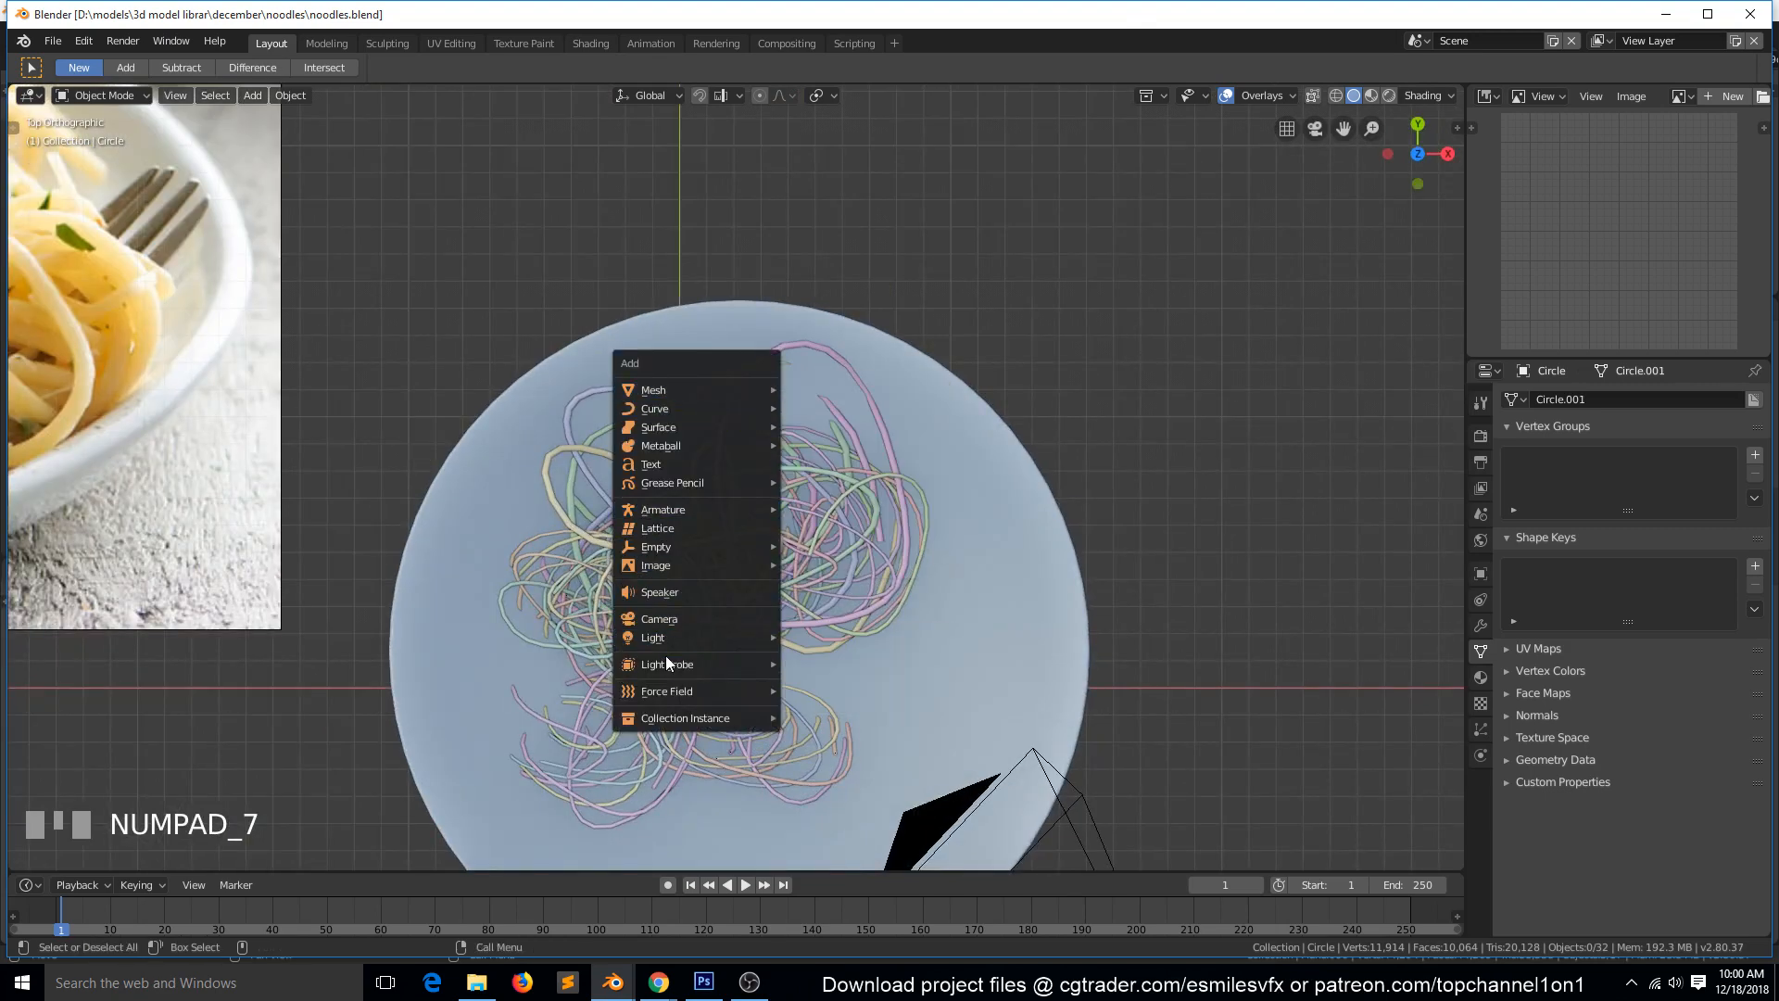
pyautogui.moveTo(669, 637)
pyautogui.click(828, 699)
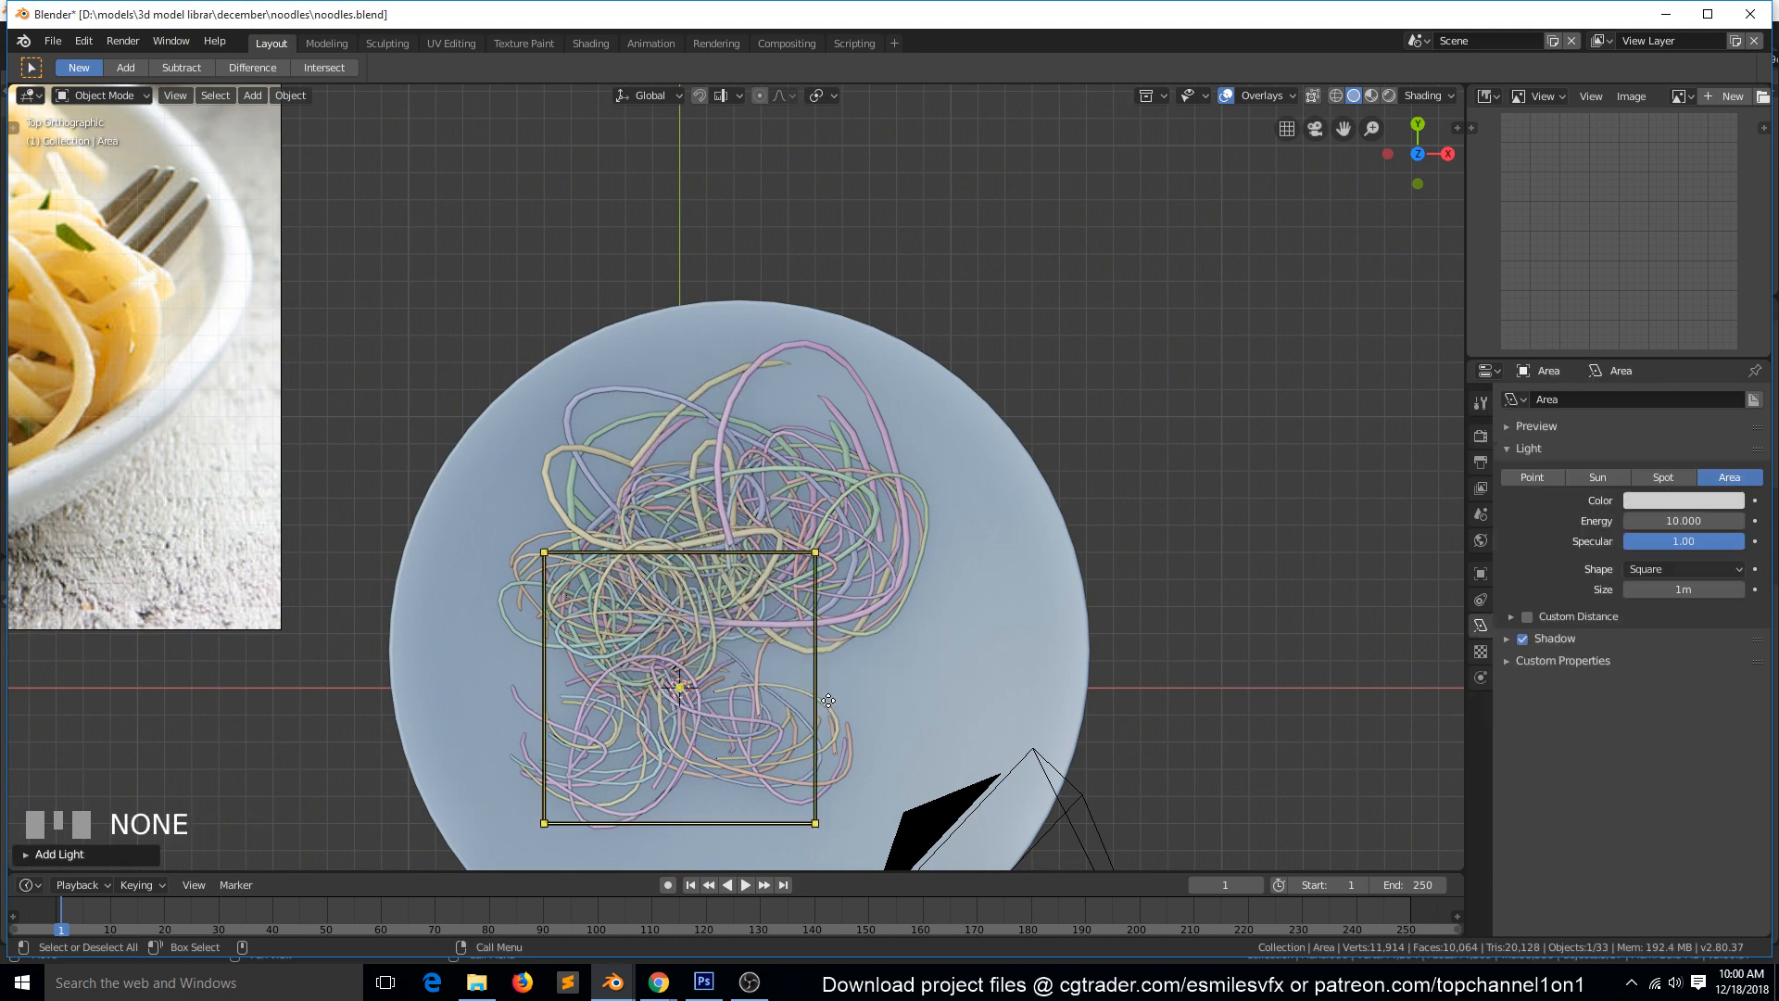
# Place the area light on the plate's +X side, raise it about 3.6 m in front view, and tilt it towards the noodles.
pyautogui.scroll(-3, 828, 700)
pyautogui.press('g')
pyautogui.click(856, 586)
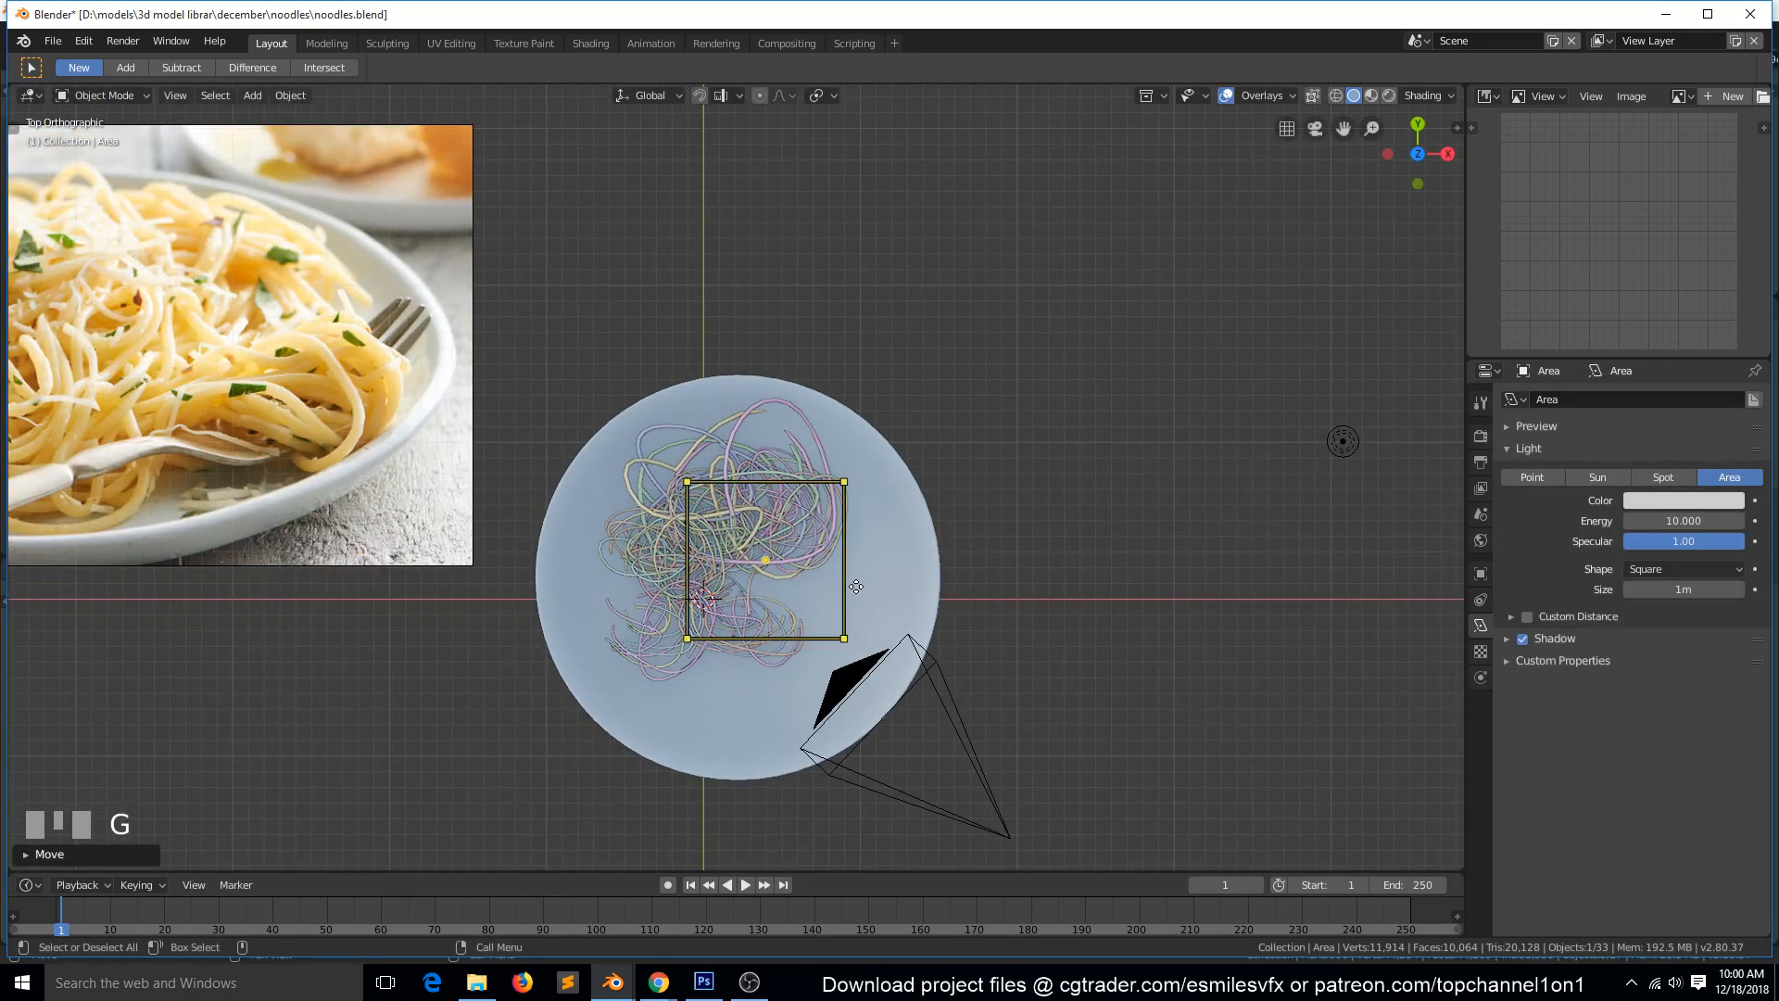
pyautogui.press('KP_1')
pyautogui.press('g')
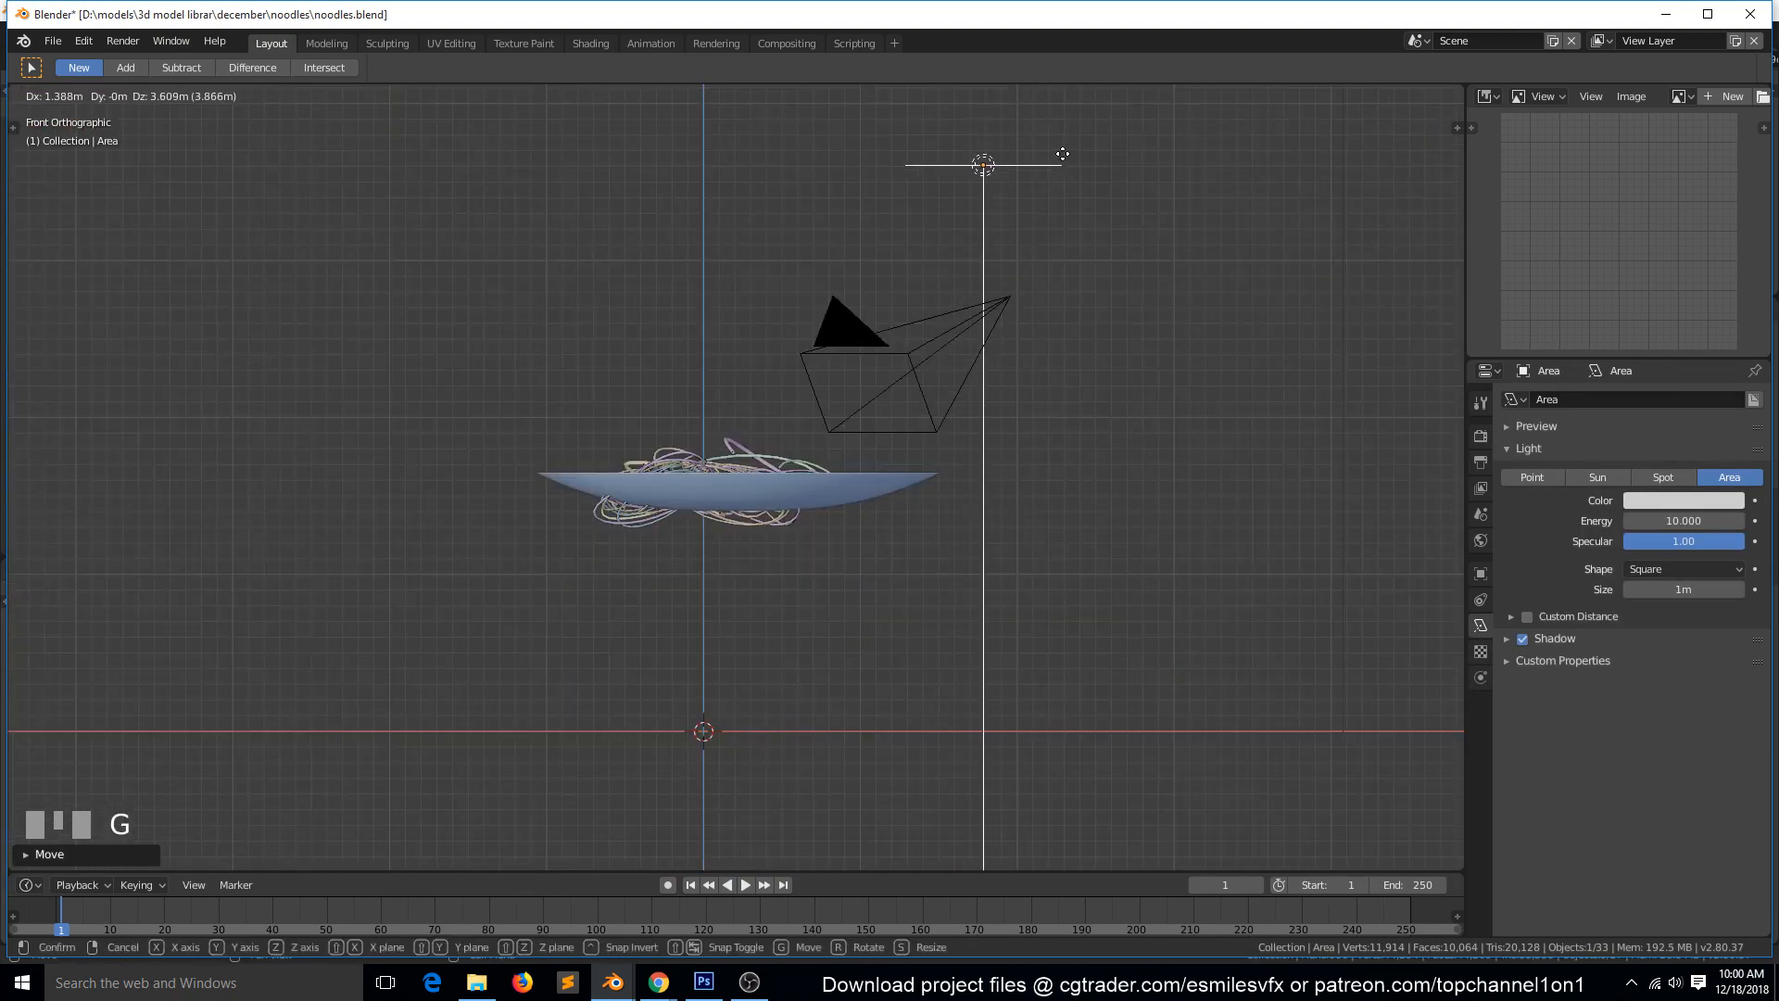
pyautogui.press('r')
pyautogui.click(987, 359)
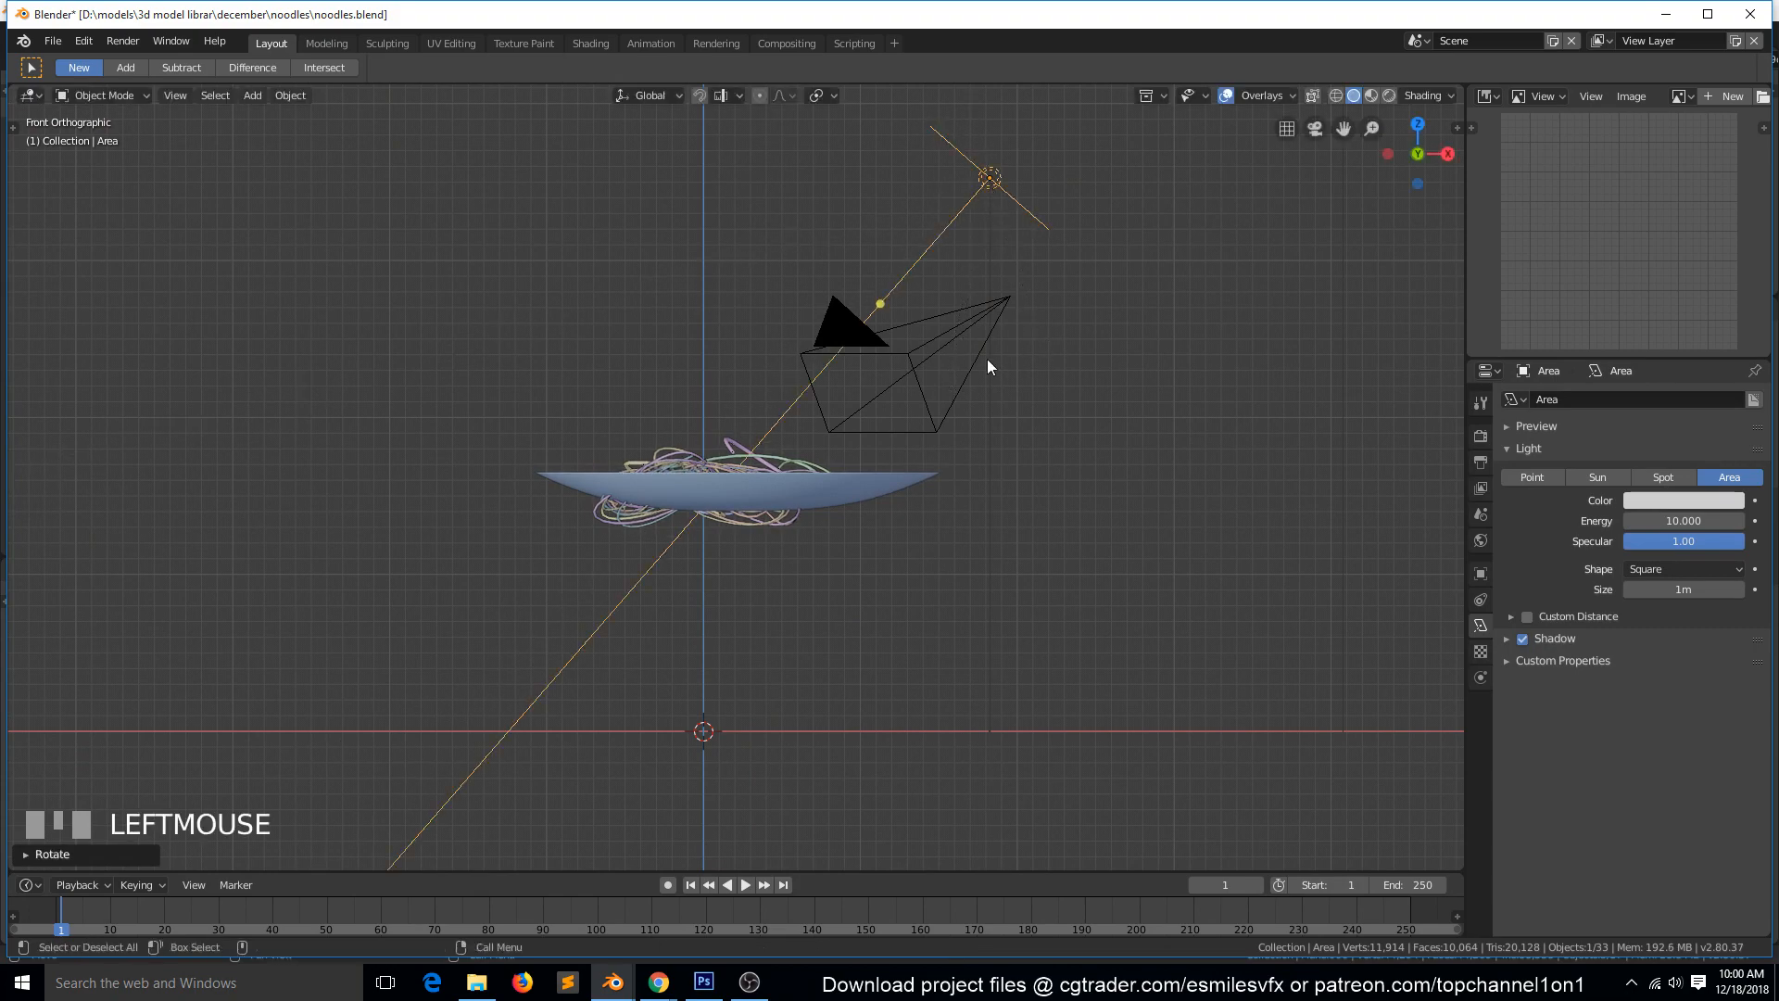
# Shift the area light slightly outward in front view, and place a duplicate on the plate's -X side in top view, about 3.4 m away.
pyautogui.press('g')
pyautogui.click(1008, 381)
pyautogui.press('KP_7')
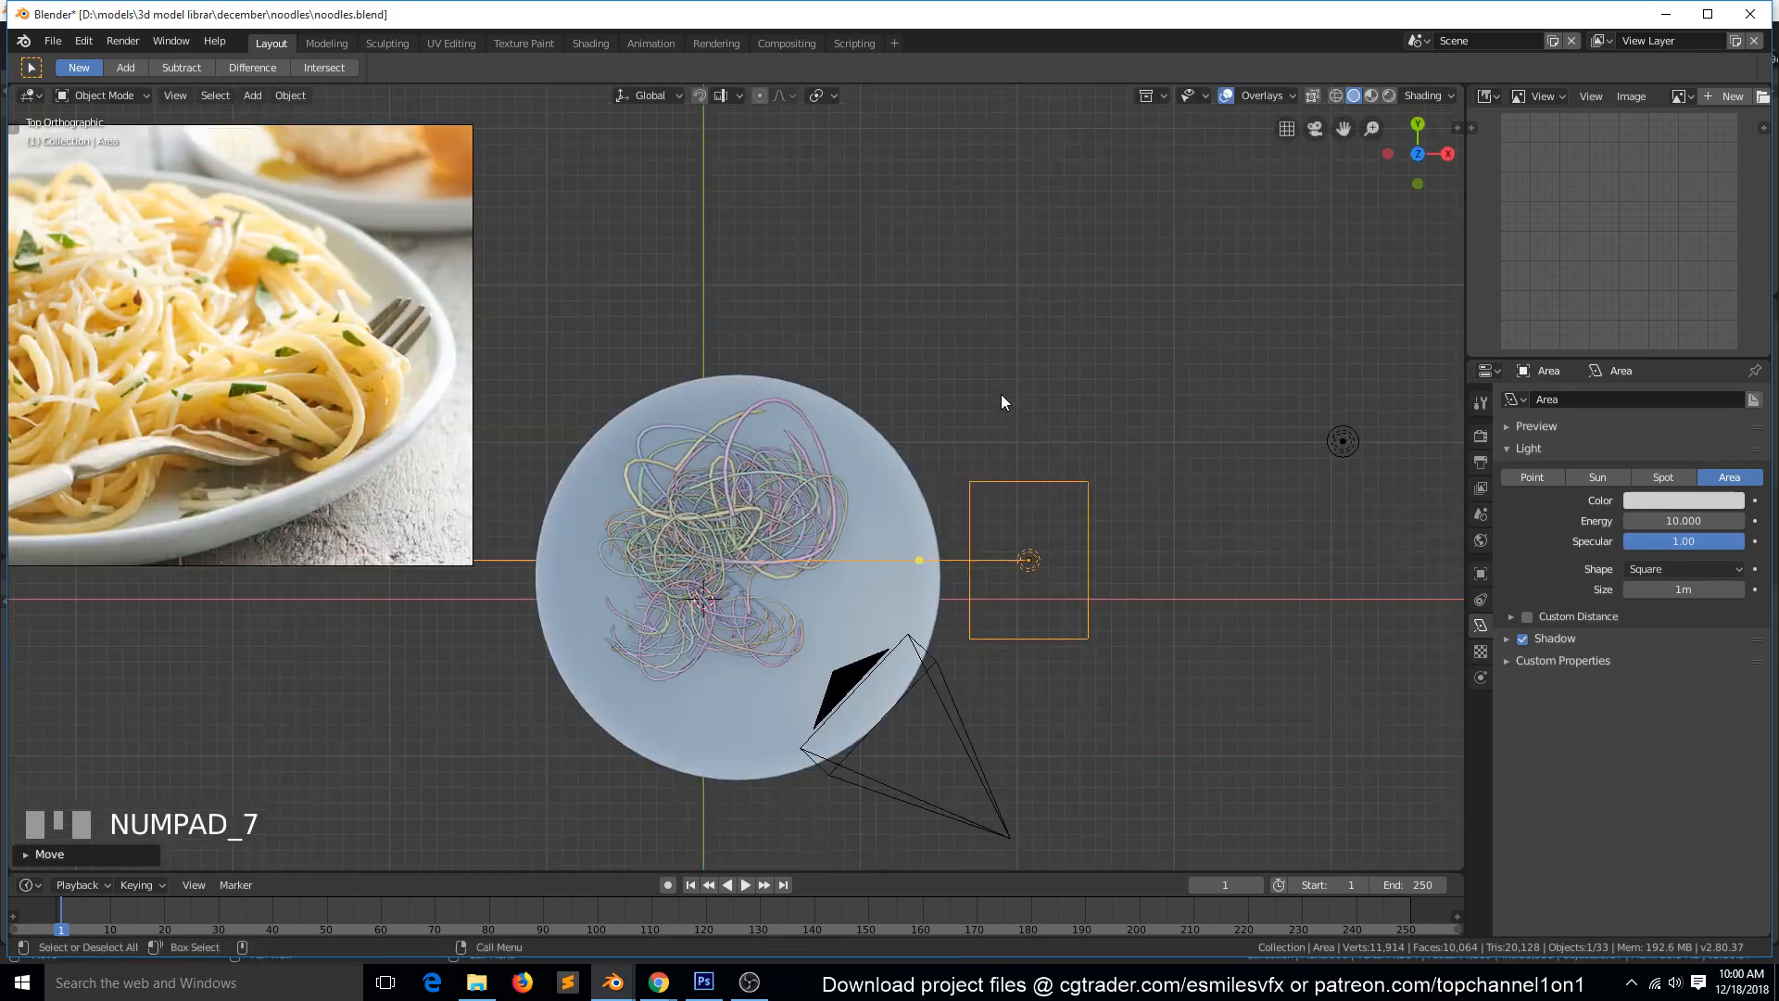
pyautogui.hotkey('shift', 'd')
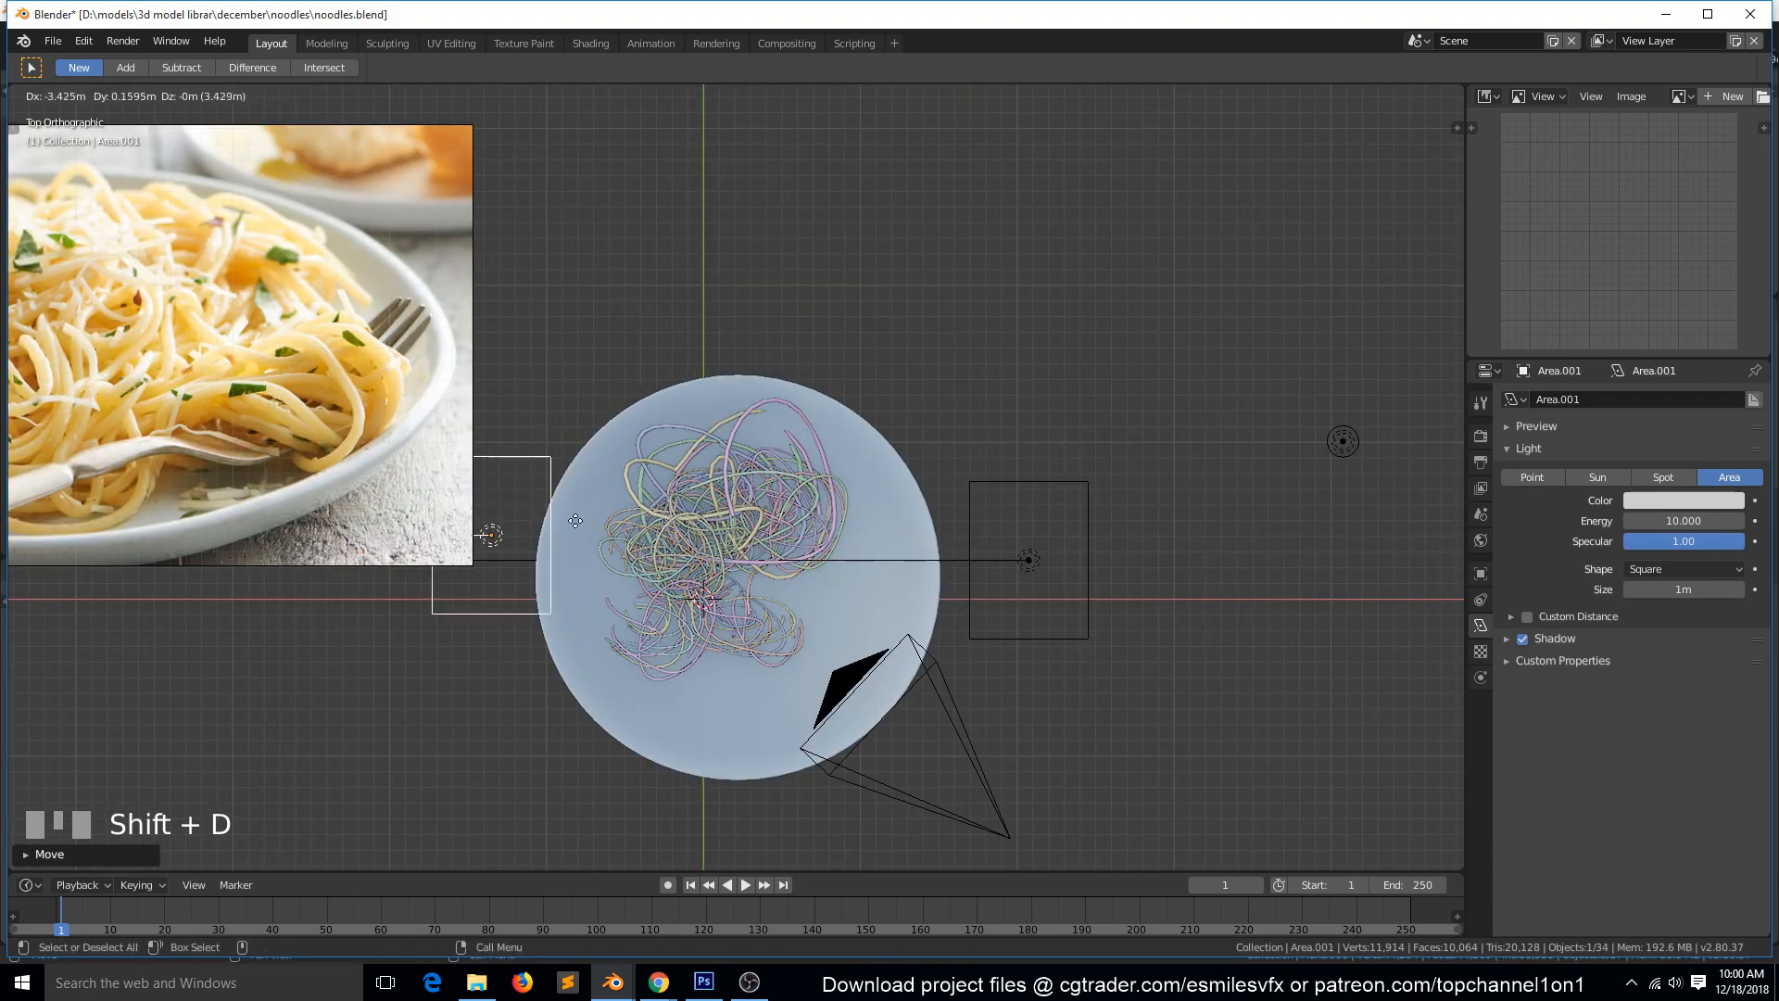
pyautogui.press('r')
pyautogui.click(1420, 390)
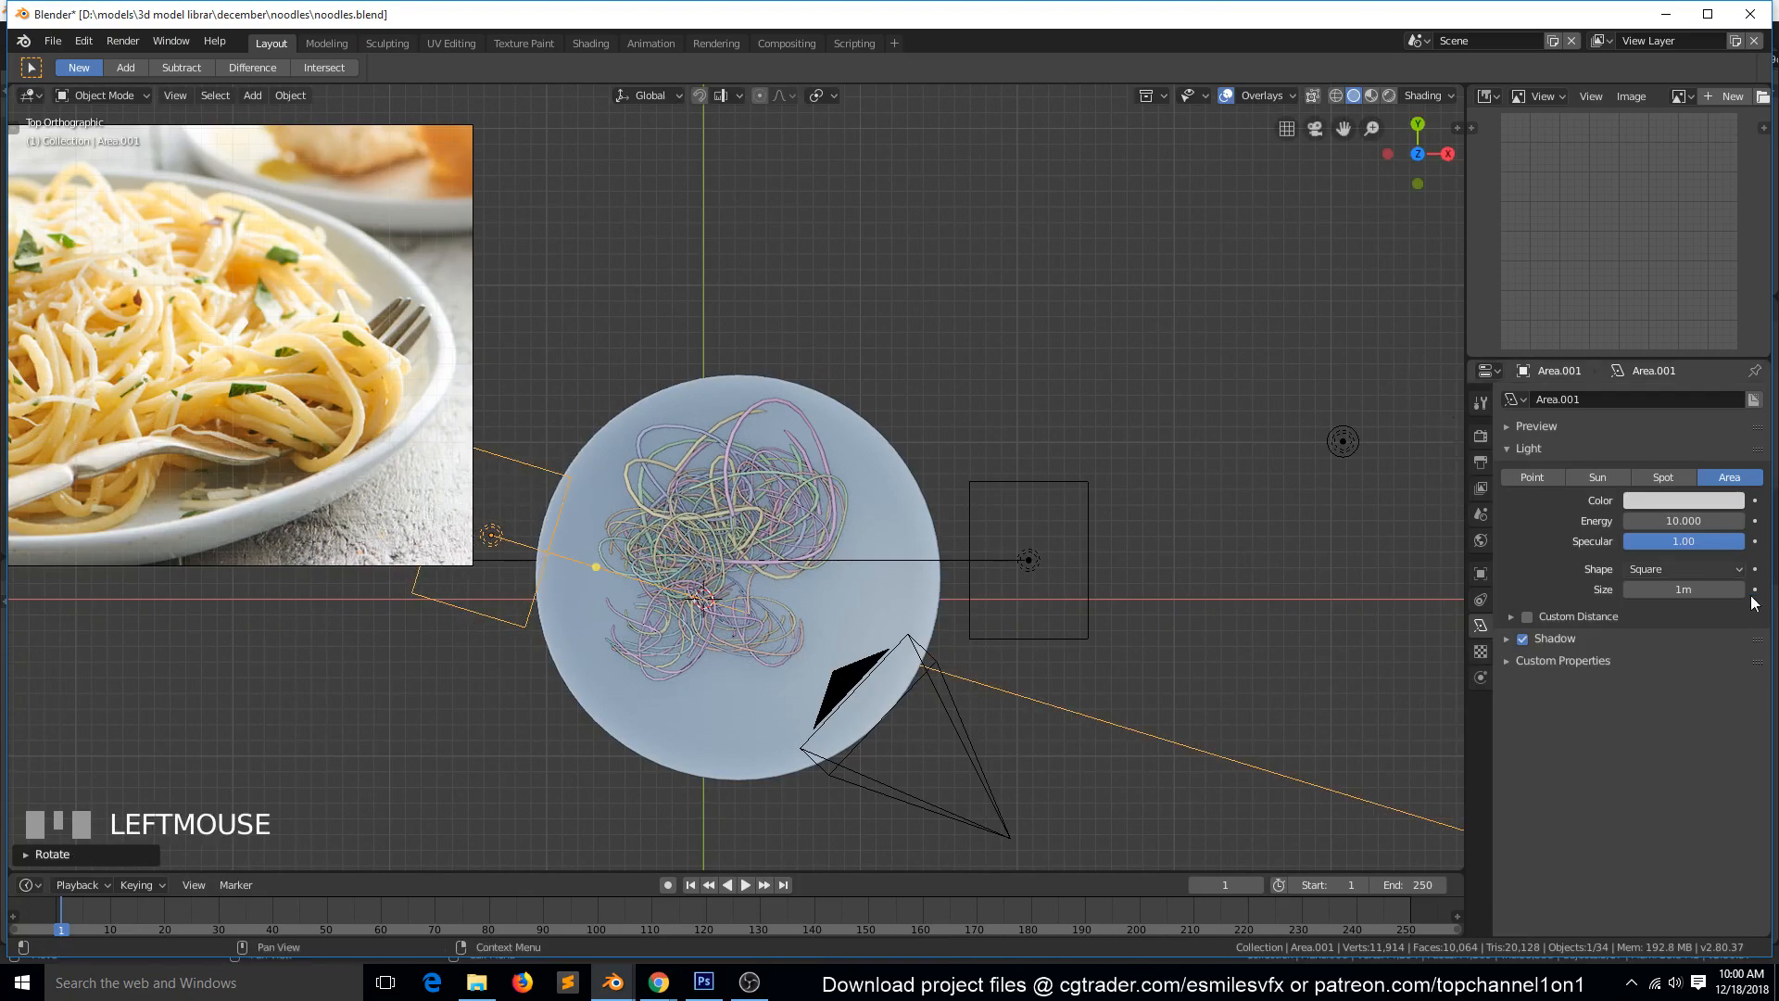
# Clear the duplicate light's rotation, aim it almost horizontally towards +X in front view, and lower it to just above the plate.
pyautogui.press('KP_1')
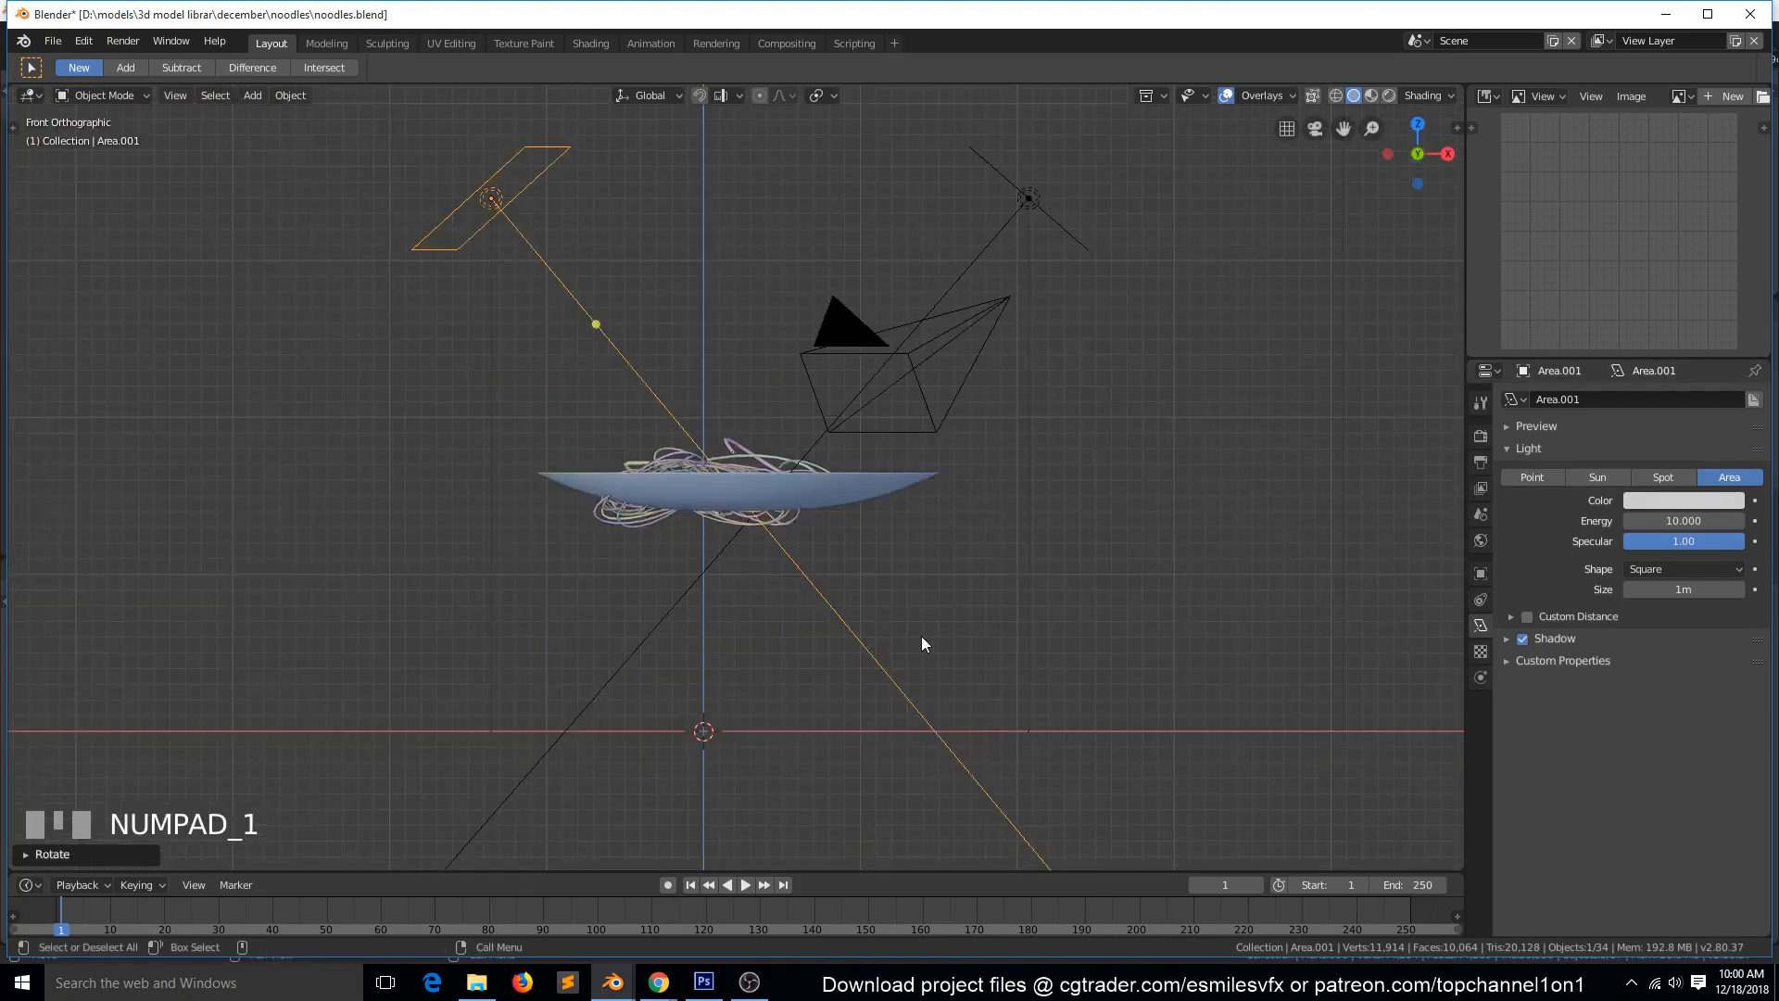
pyautogui.press('r')
pyautogui.rightClick(990, 287)
pyautogui.hotkey('alt', 'r')
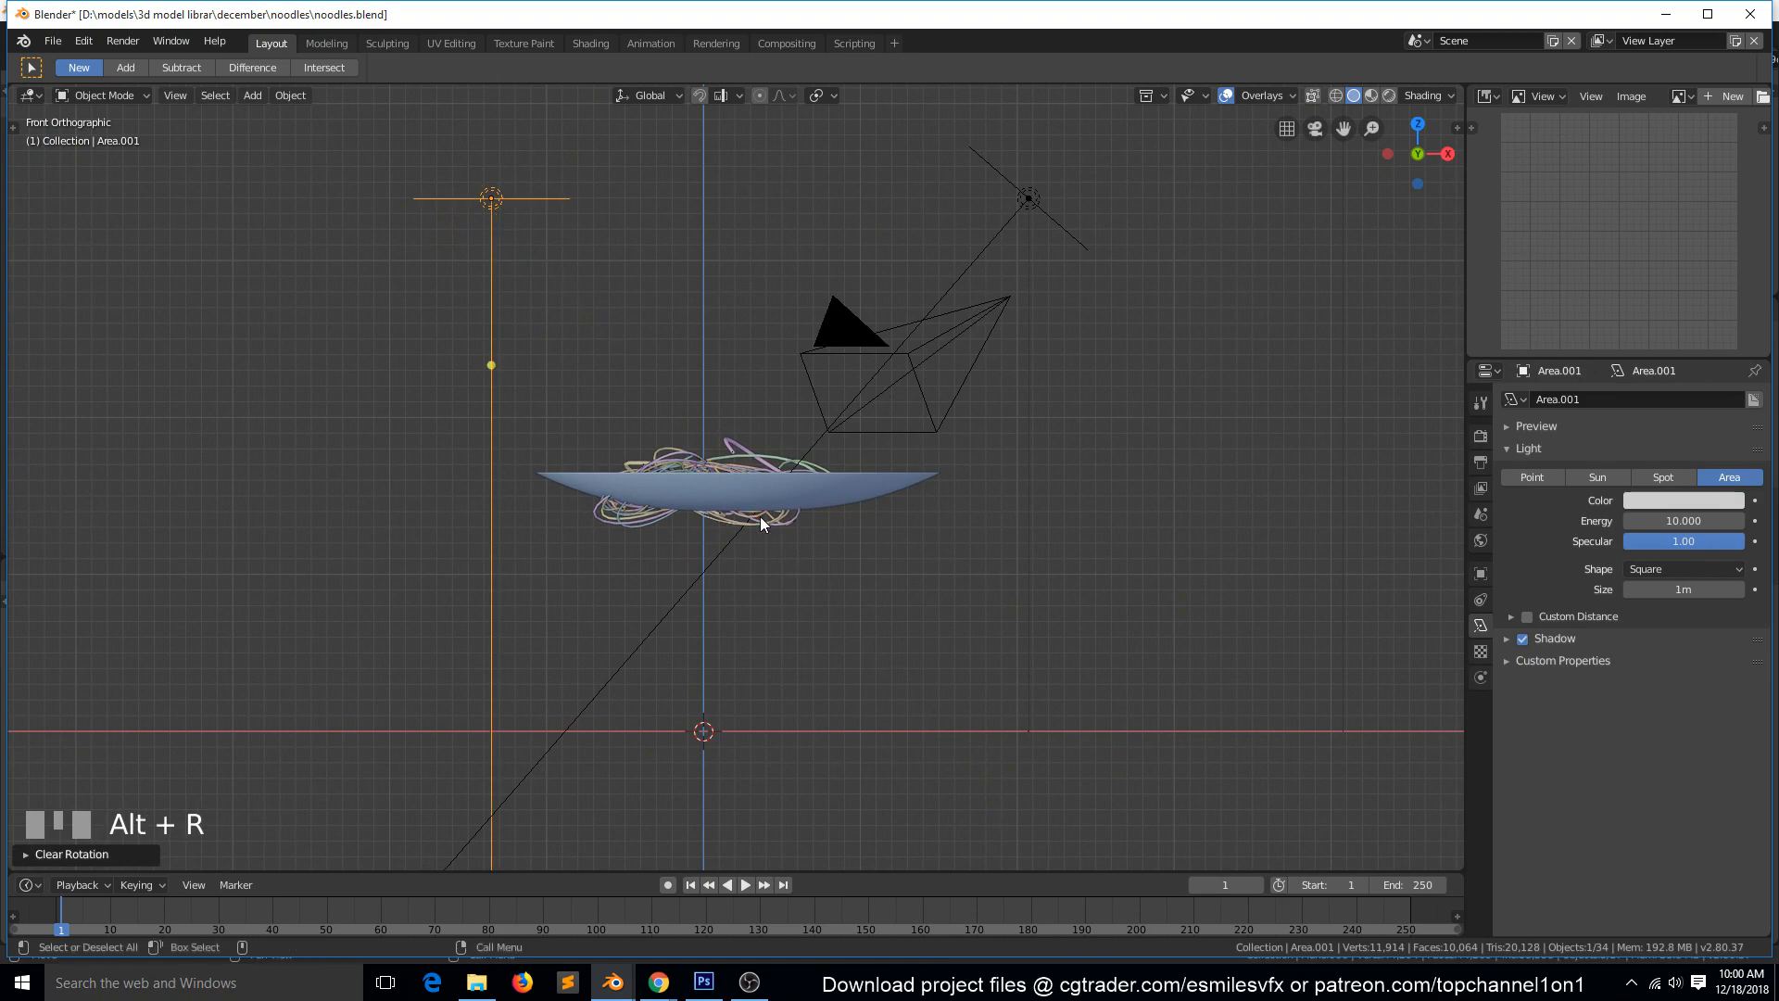
pyautogui.press('r')
pyautogui.click(1060, 568)
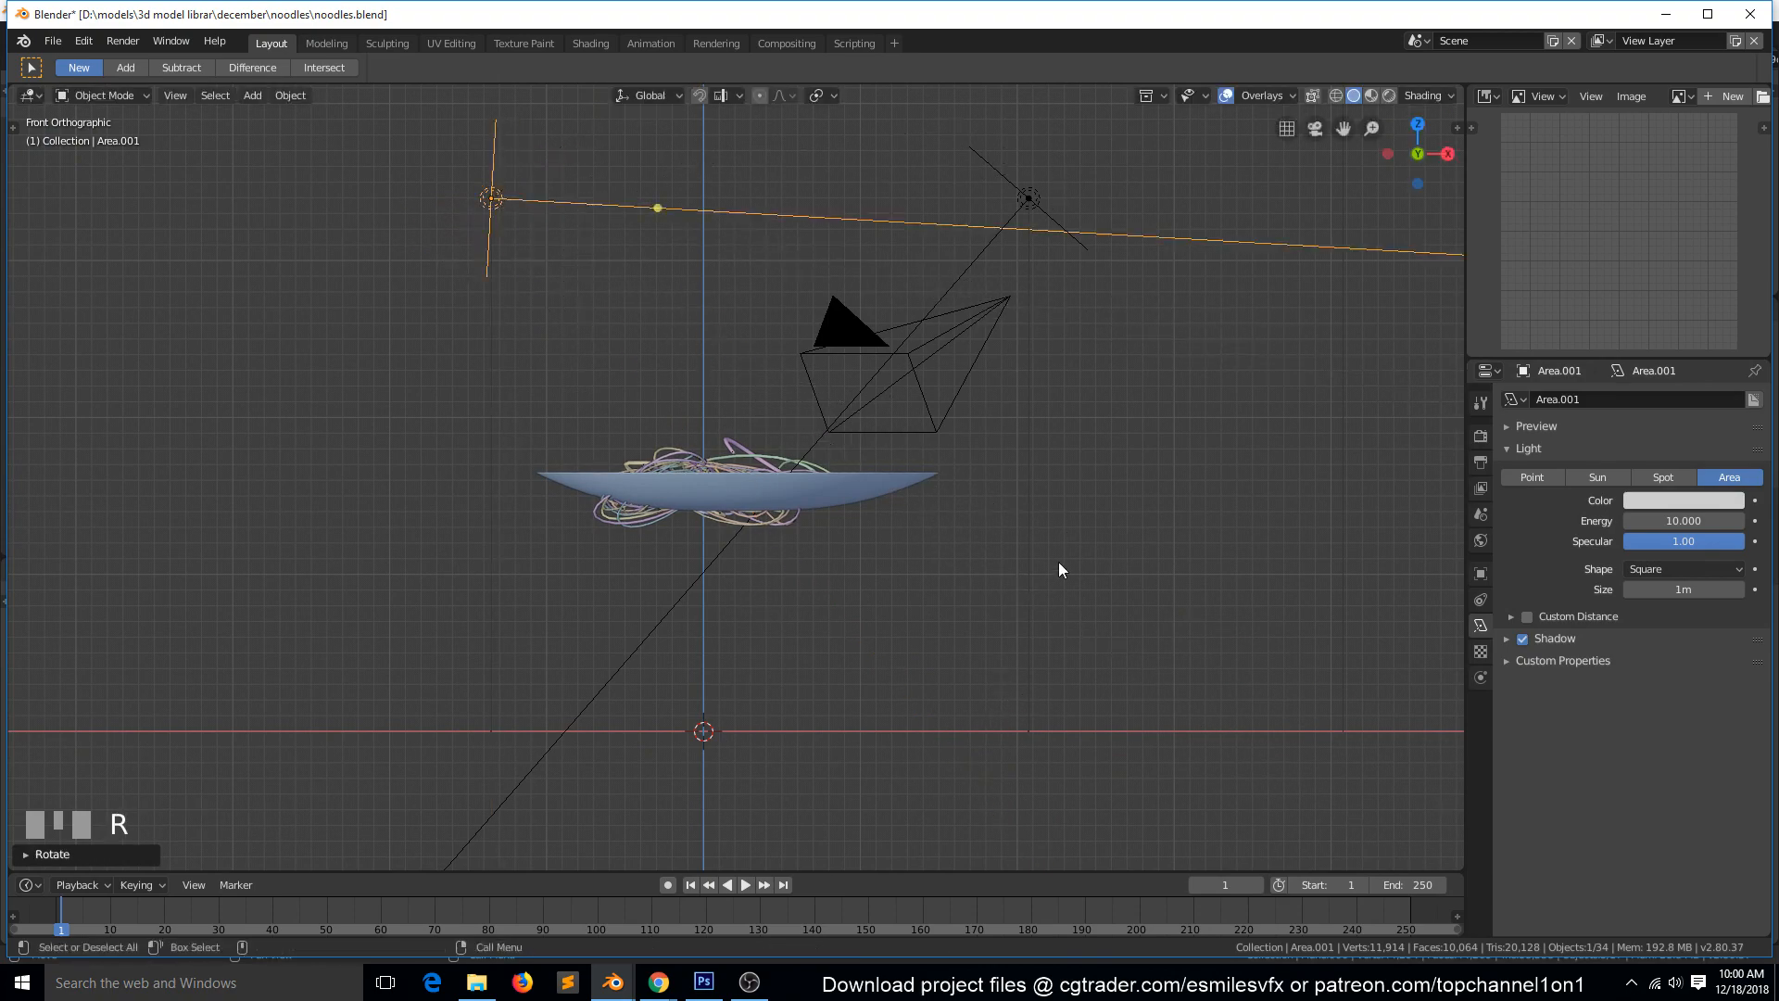
pyautogui.press('g')
pyautogui.click(1081, 760)
# Turn the duplicate light slightly clockwise in top view, shift it towards +Y so it points across the noodles, and save the file.
pyautogui.press('KP_7')
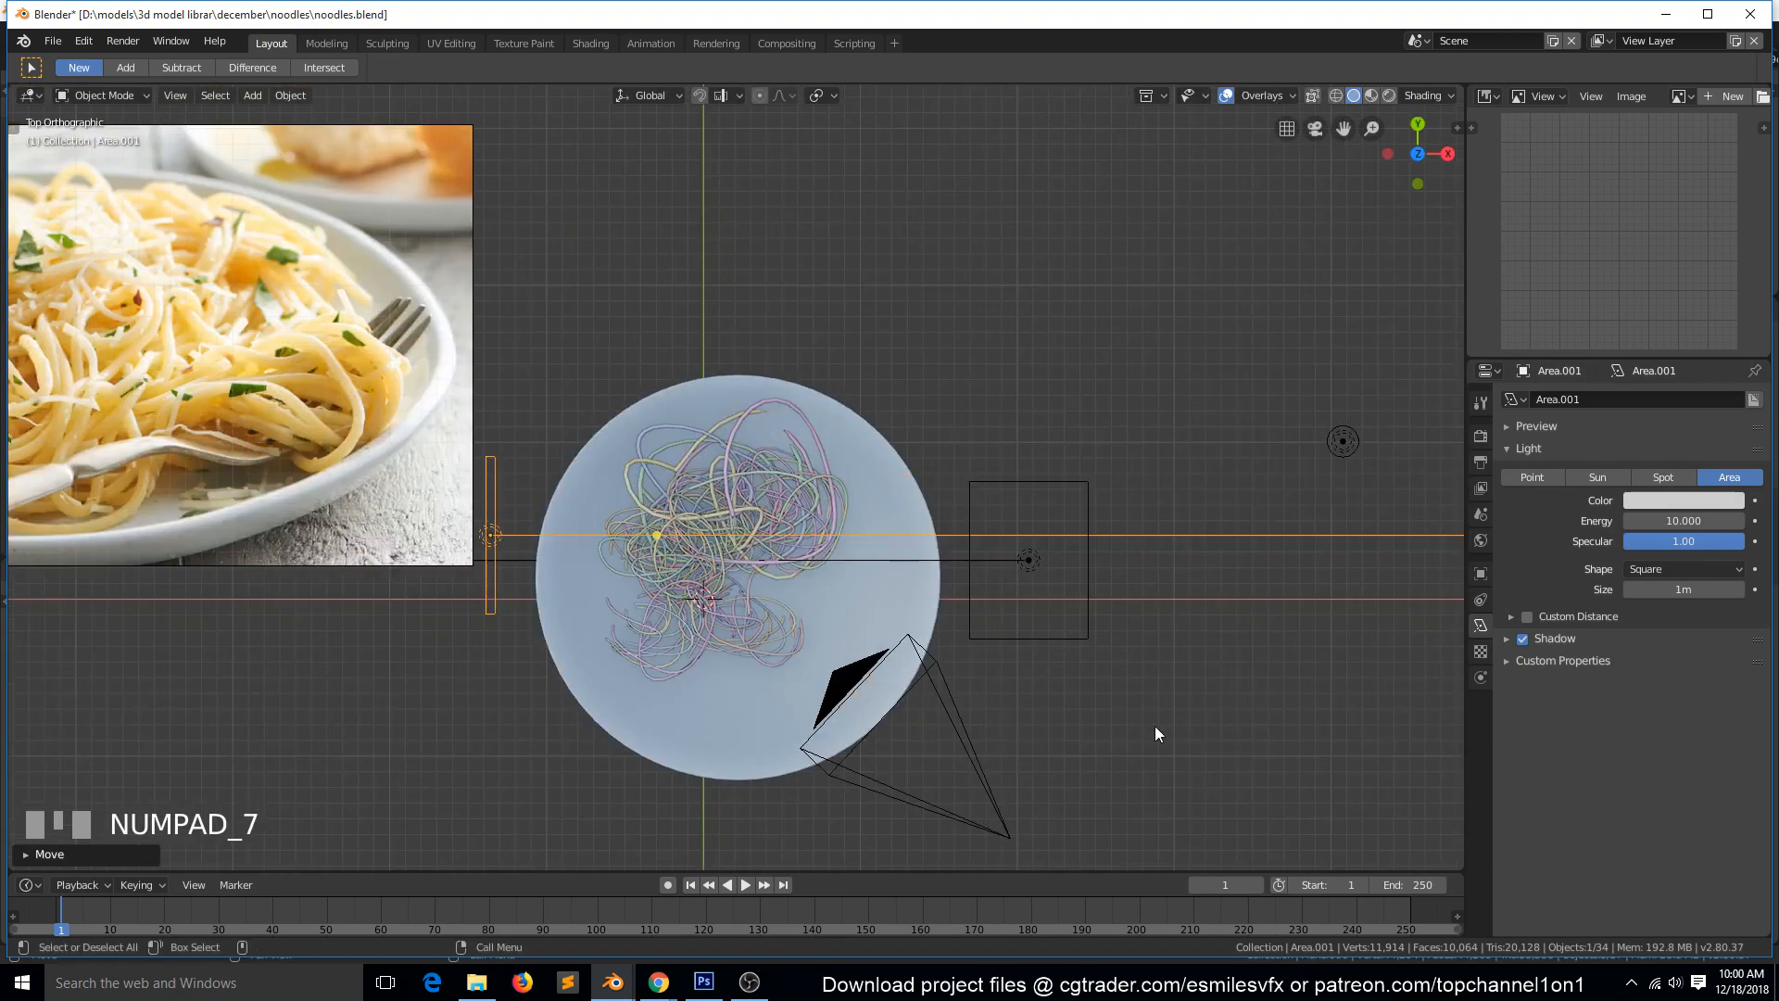
pyautogui.press('r')
pyautogui.click(984, 204)
pyautogui.press('g')
pyautogui.click(1008, 120)
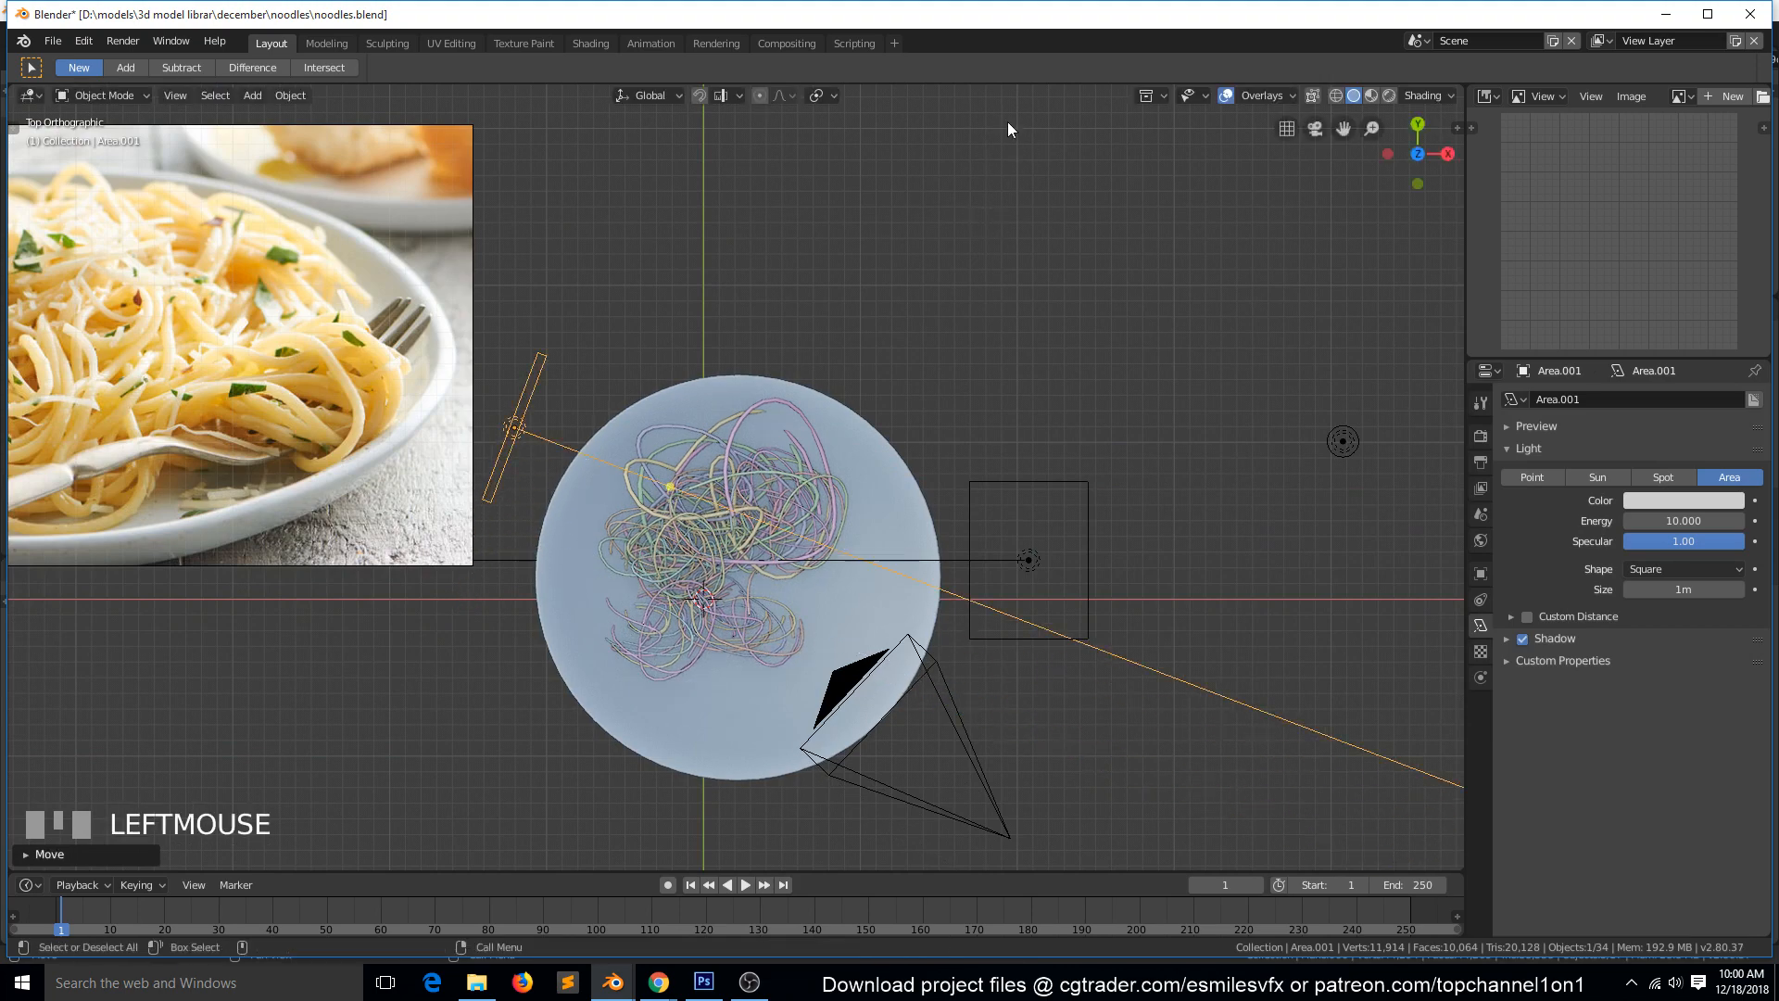
pyautogui.press('KP_0')
pyautogui.scroll(3, 1047, 167)
pyautogui.scroll(5, 1066, 189)
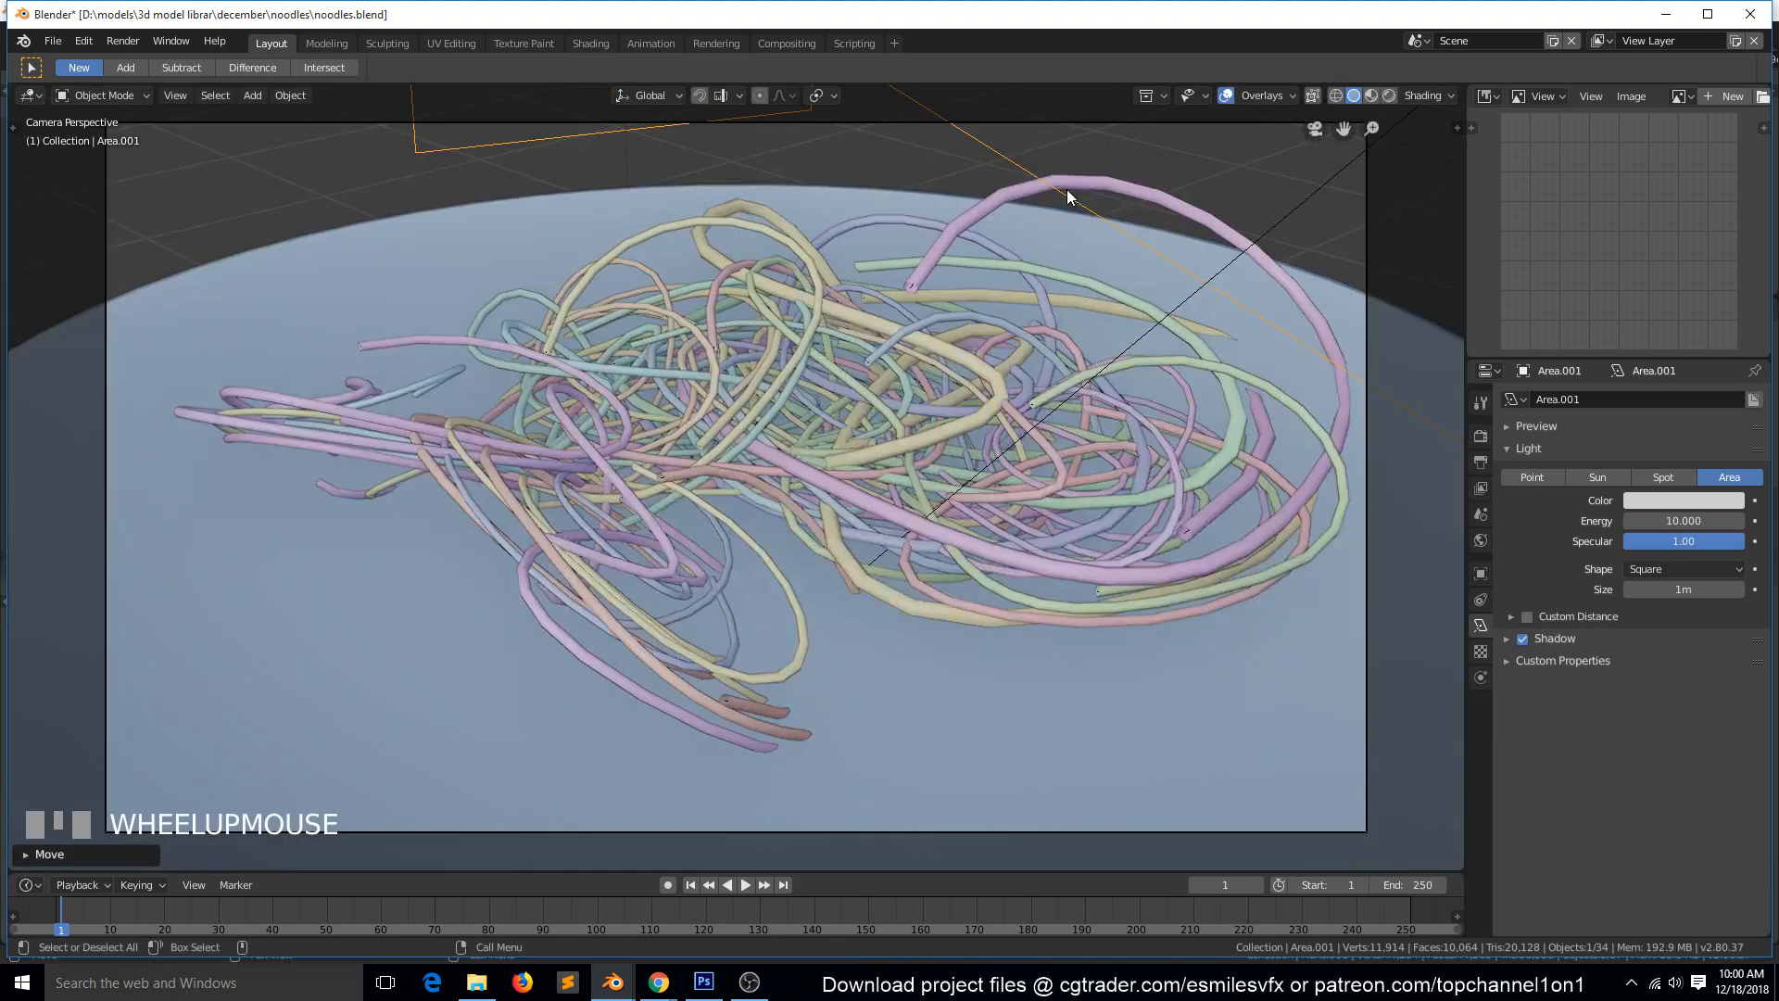
pyautogui.scroll(-3, 1056, 211)
pyautogui.hotkey('ctrl', 's')
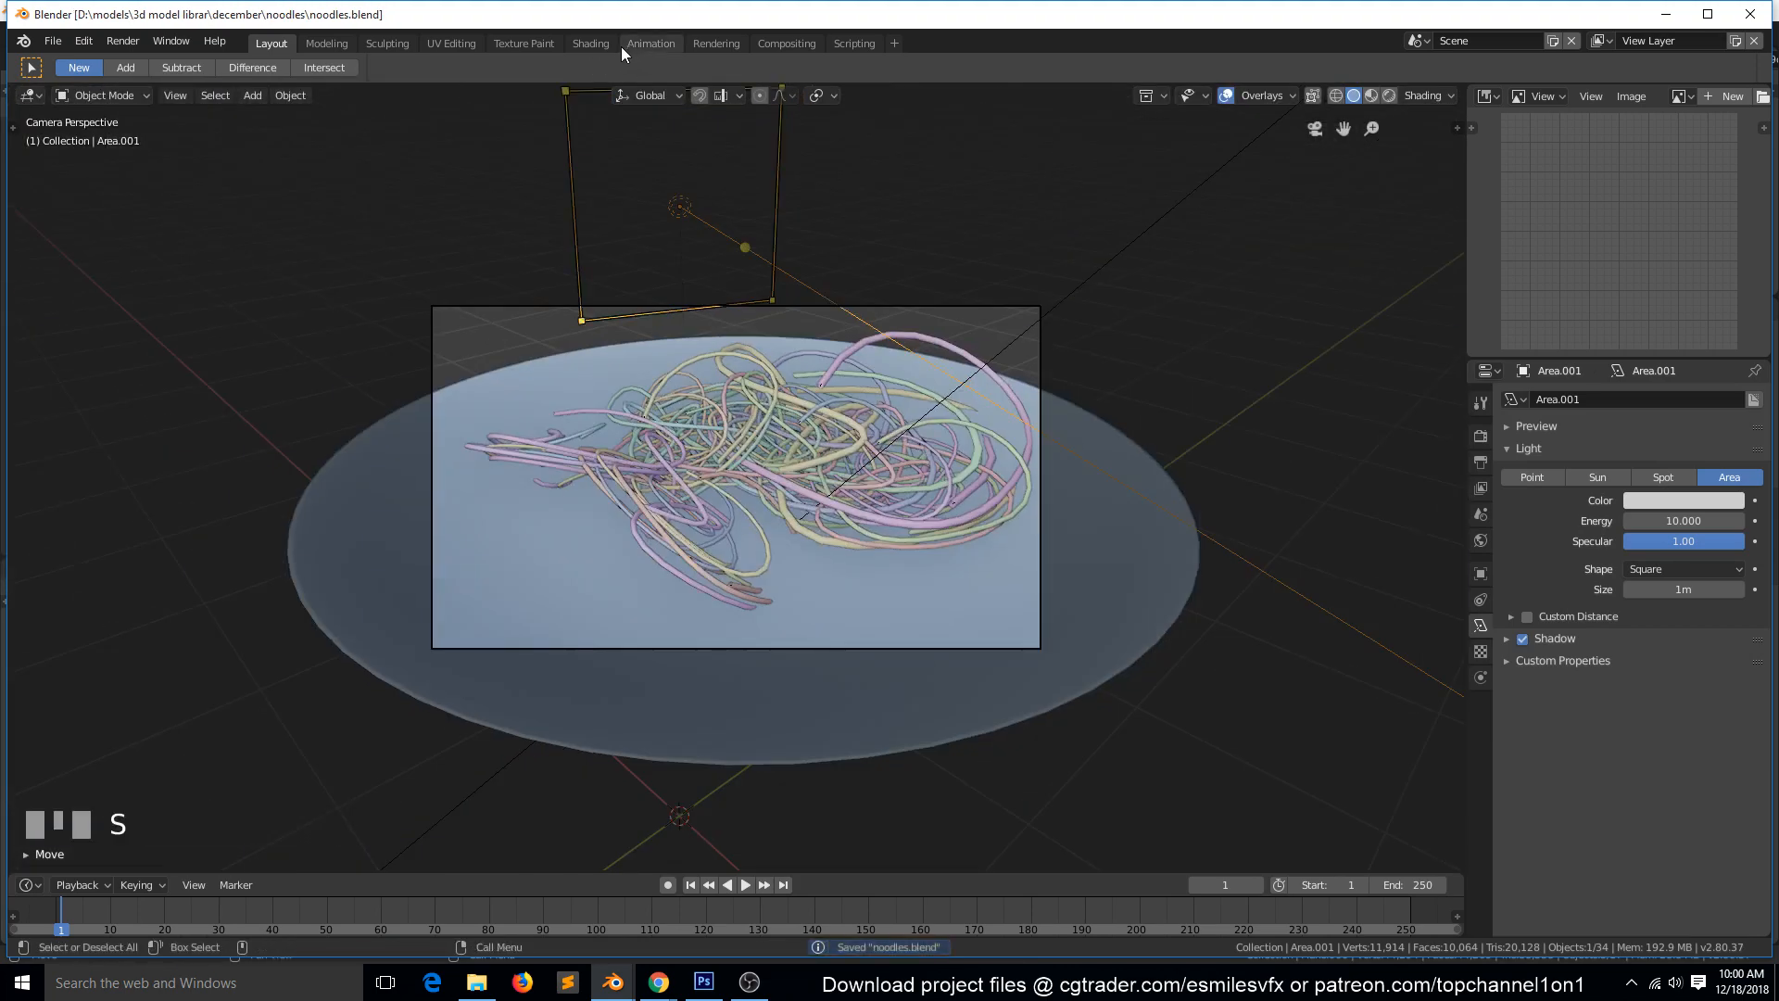
# Switch to the Shading workspace, check the lit noodles through the camera, and save the file.
pyautogui.click(594, 44)
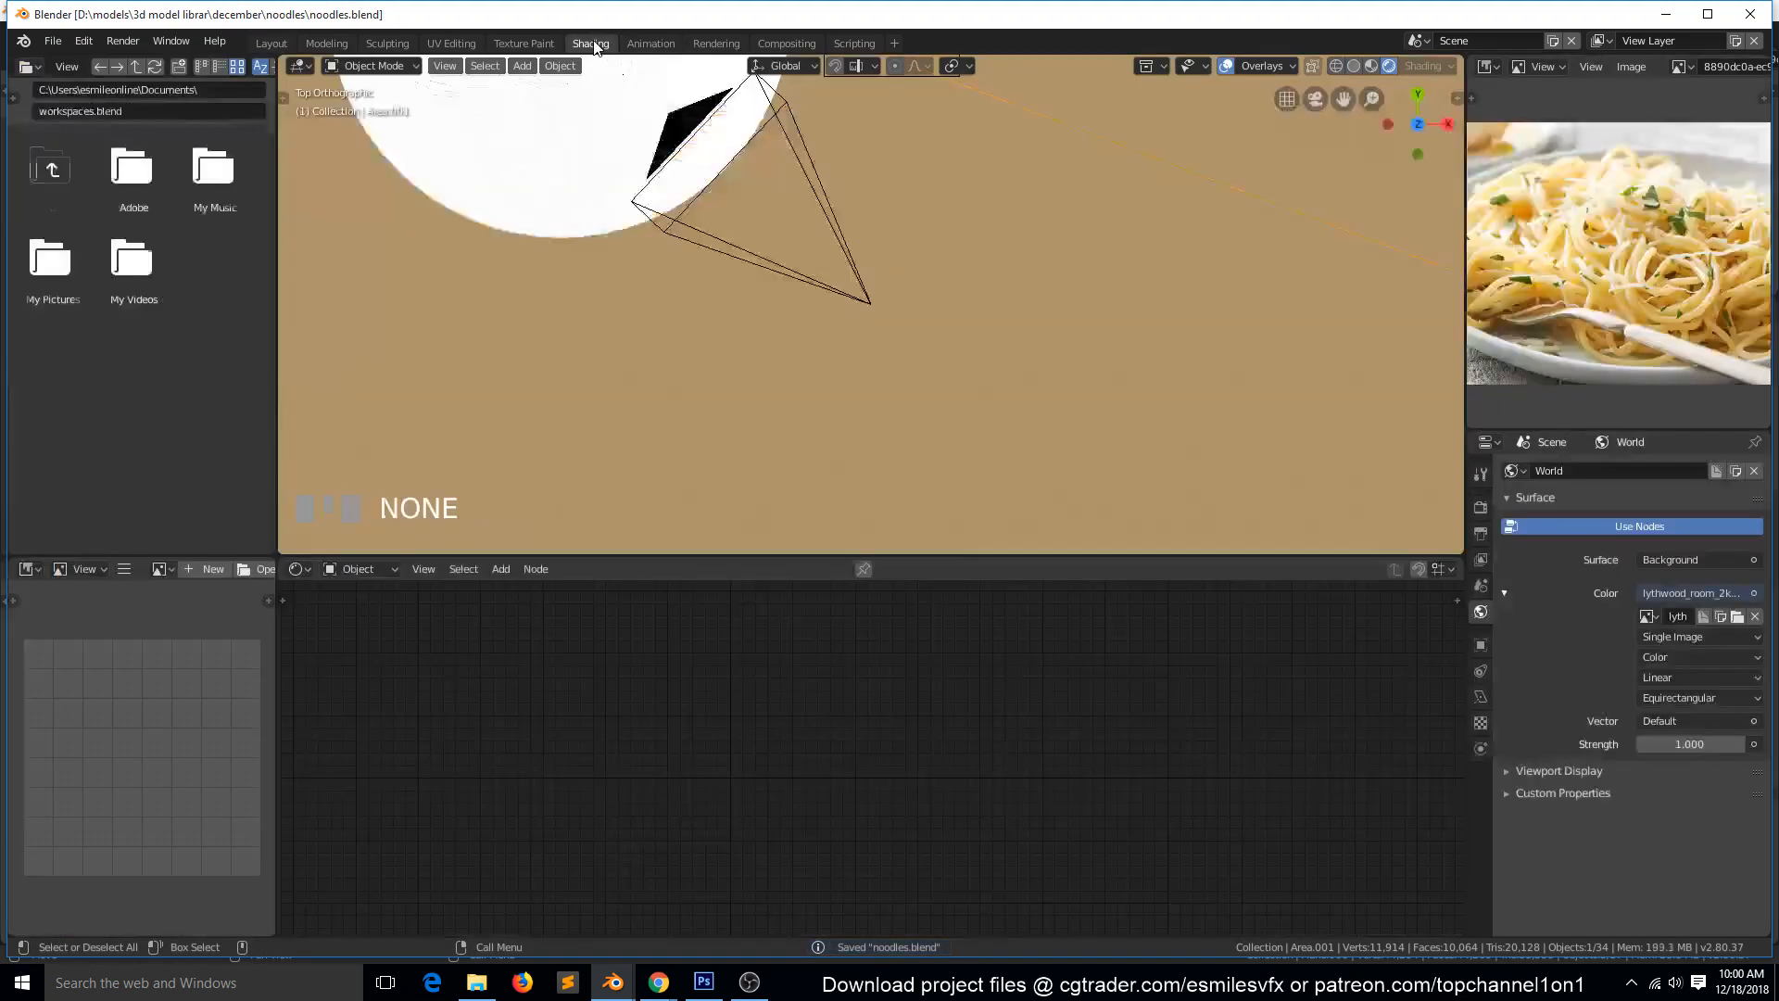
pyautogui.press('KP_0')
pyautogui.scroll(-3, 927, 278)
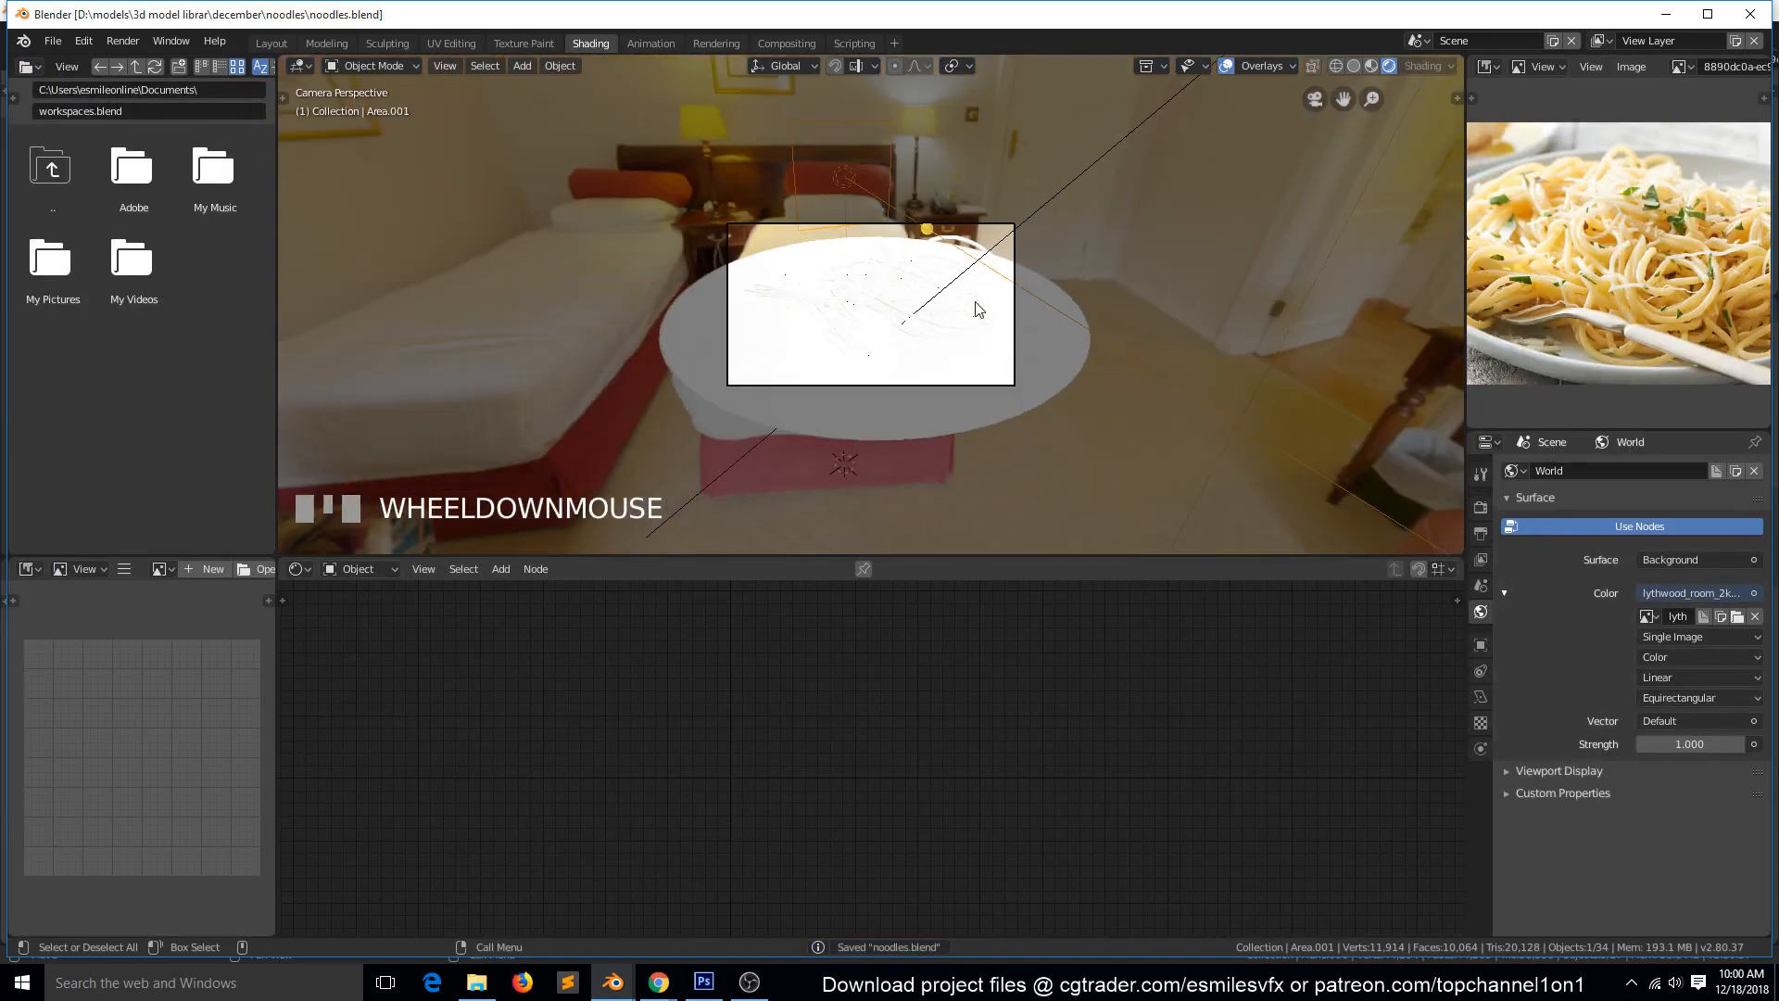
pyautogui.hotkey('alt', 'a')
pyautogui.scroll(2, 1038, 278)
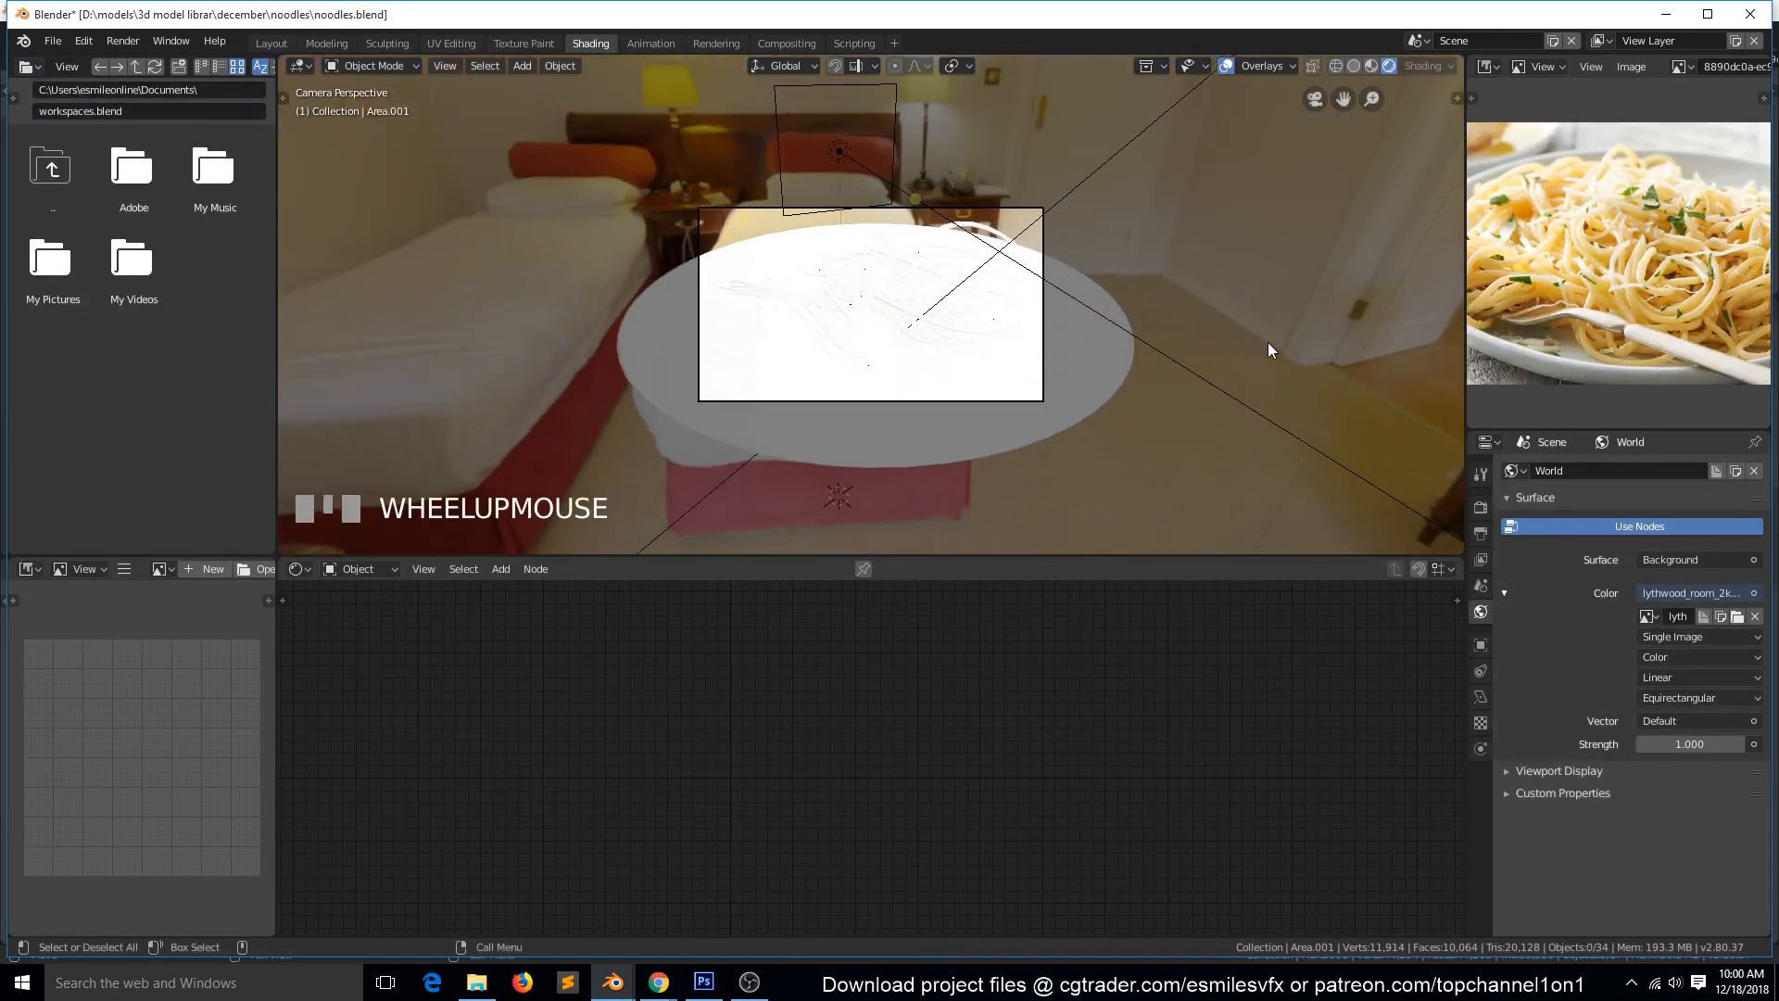
pyautogui.scroll(1, 1267, 316)
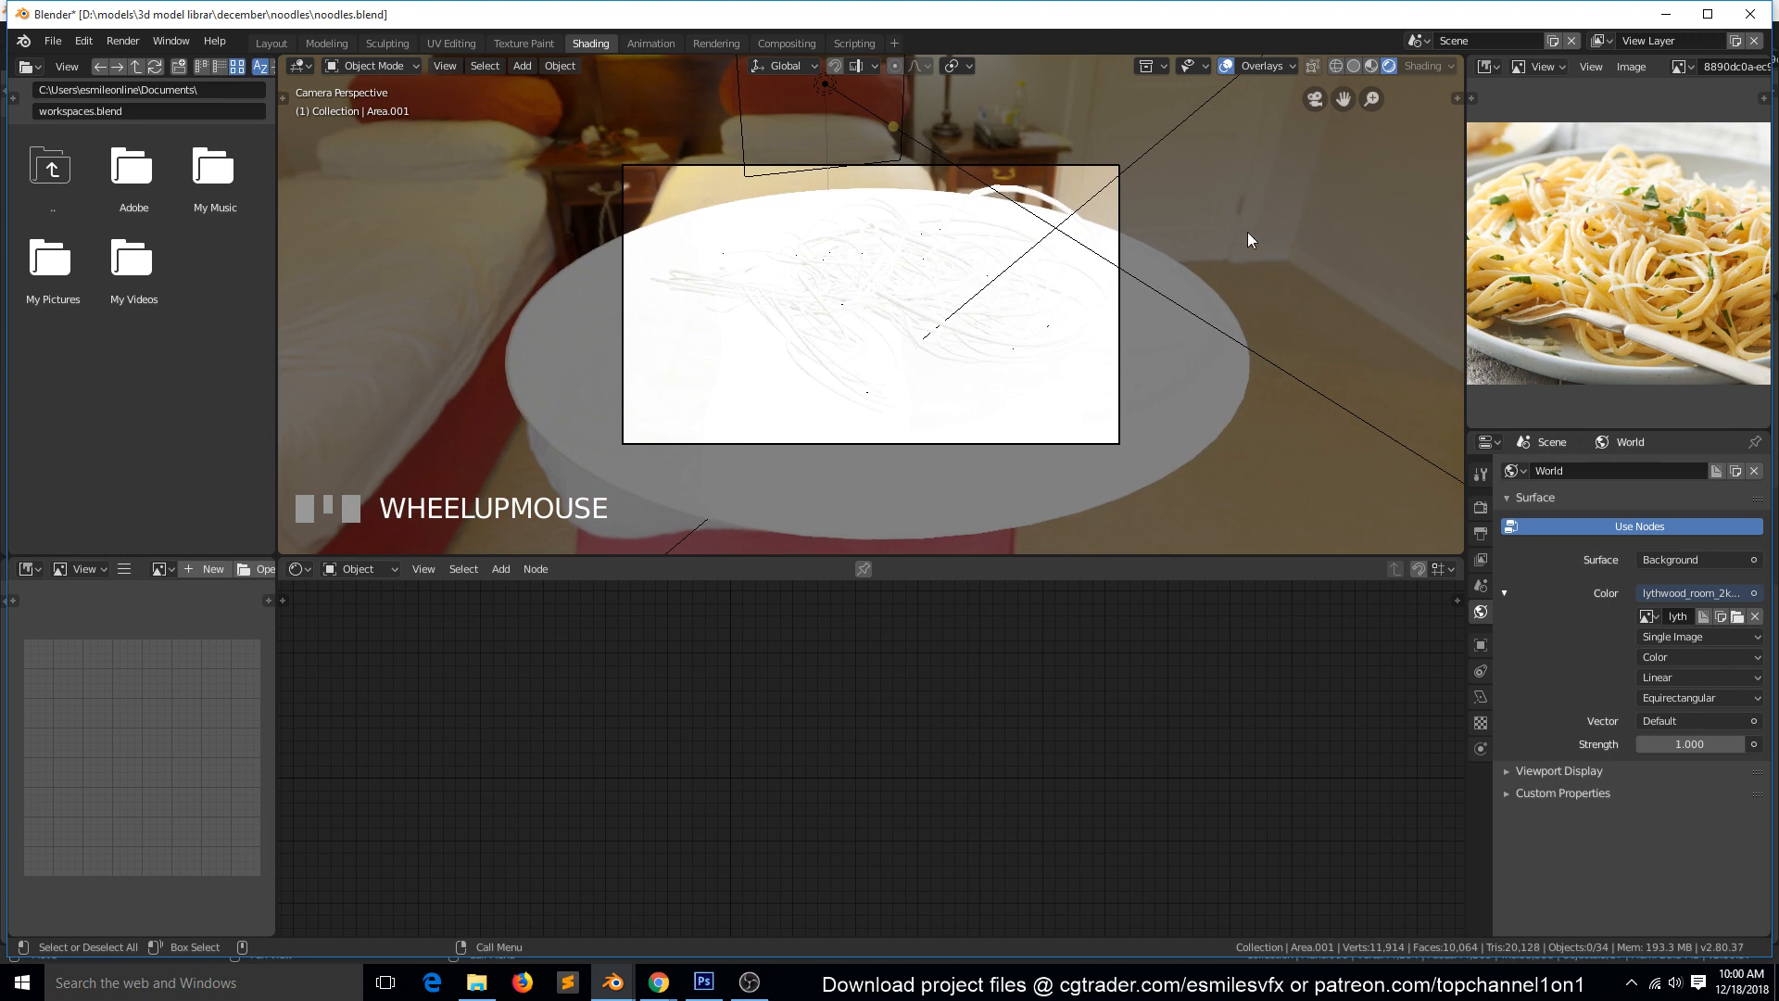
pyautogui.click(1173, 129)
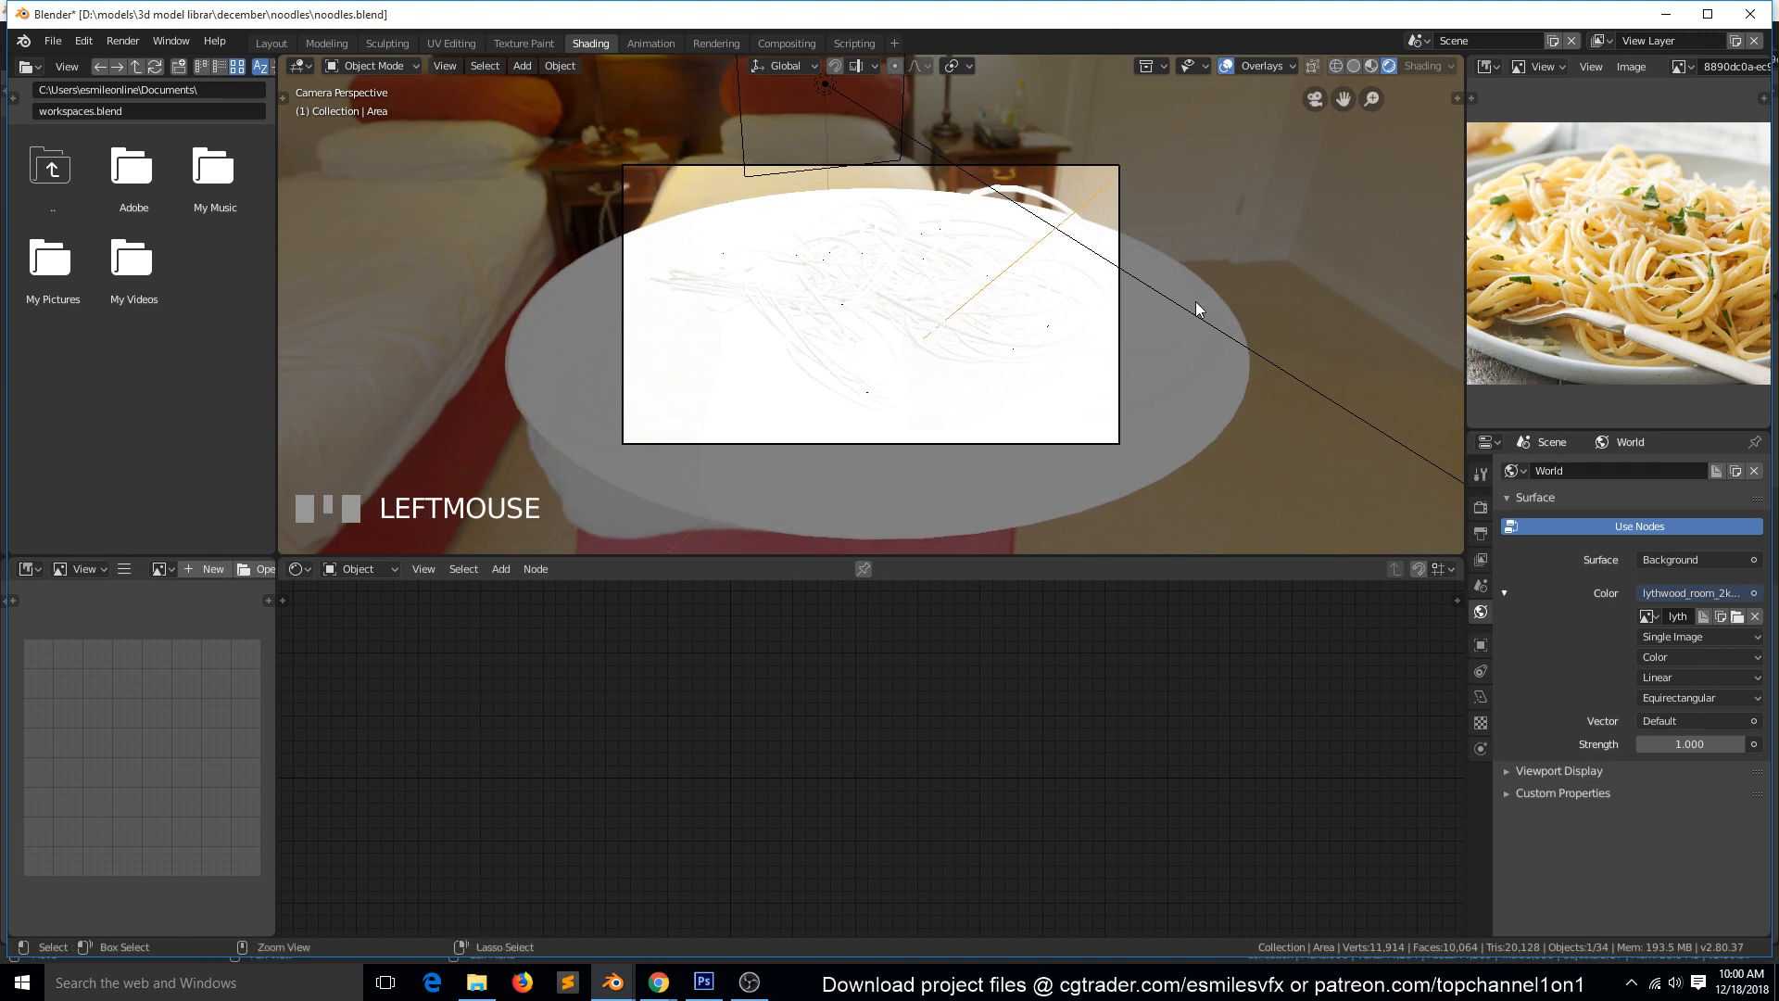
pyautogui.hotkey('ctrl', 's')
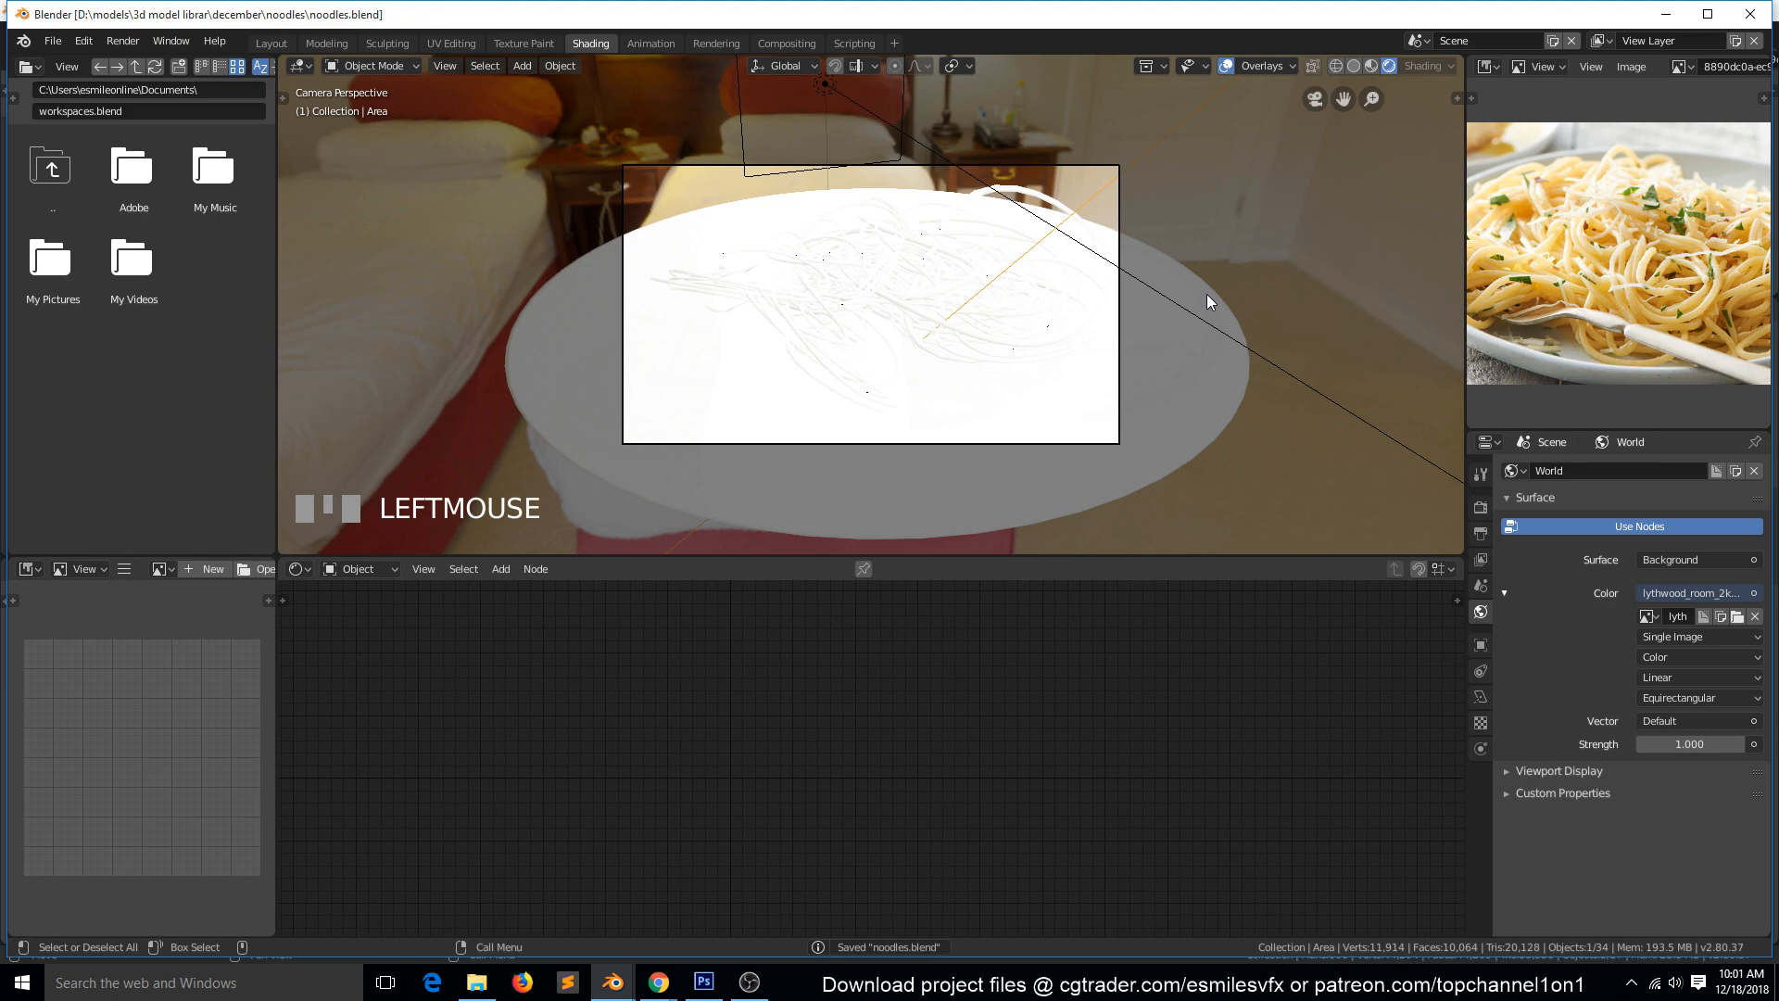
# Select the plate and inspect from below its rim where the noodles pass through it.
pyautogui.scroll(-2, 1132, 354)
pyautogui.click(1075, 458)
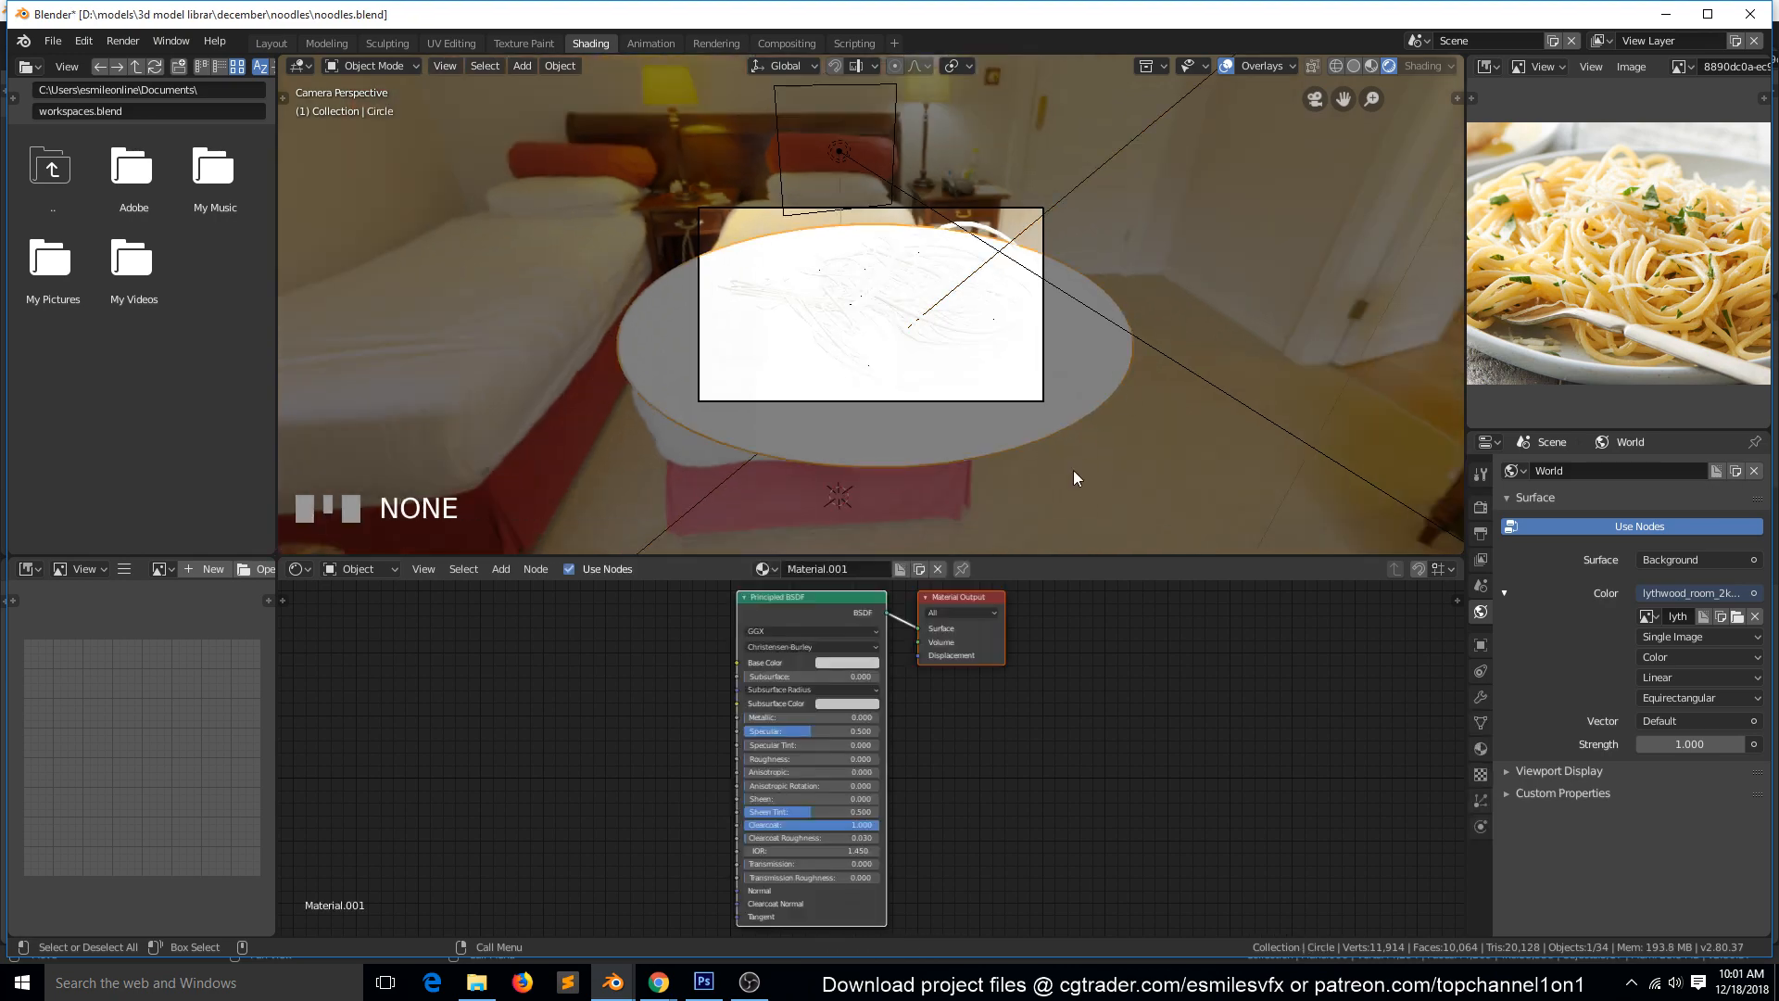
pyautogui.press('`')
pyautogui.moveTo(1073, 469); pyautogui.dragTo(1103, 326, button='middle')
pyautogui.scroll(-4, 1091, 426)
pyautogui.press('`')
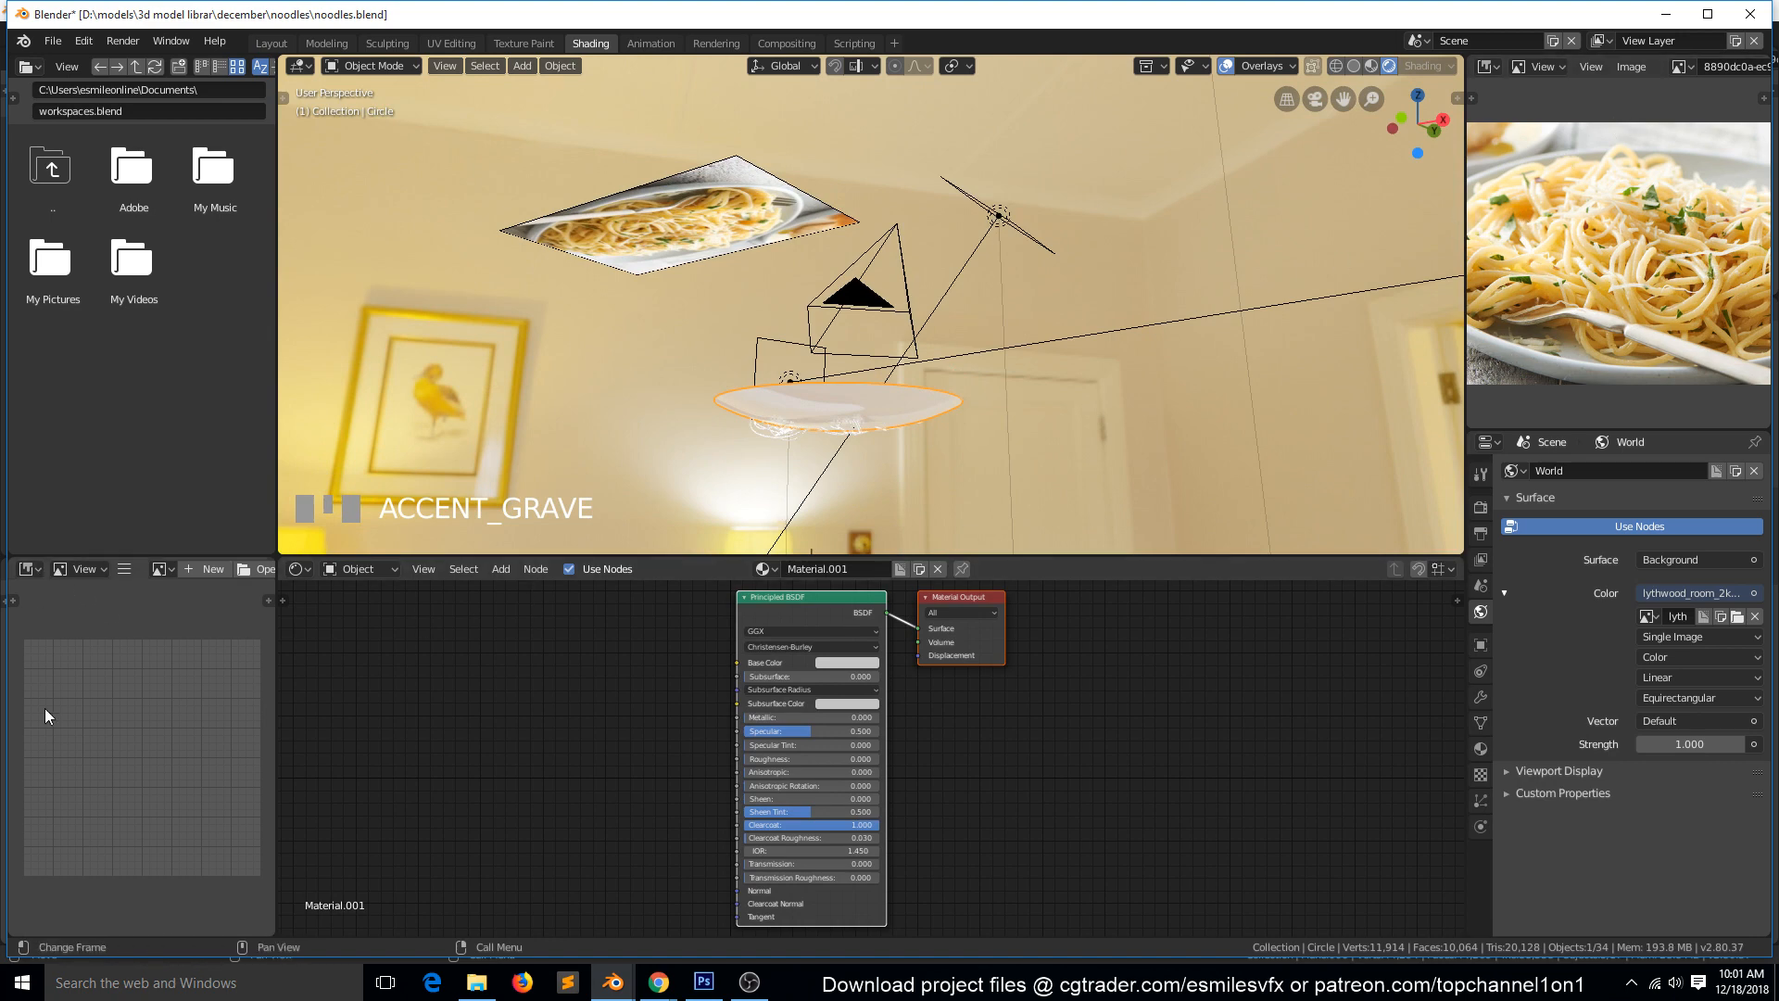
# Turn the empty image editor area into an Outliner, and select everything in the noodles collection.
pyautogui.click(30, 569)
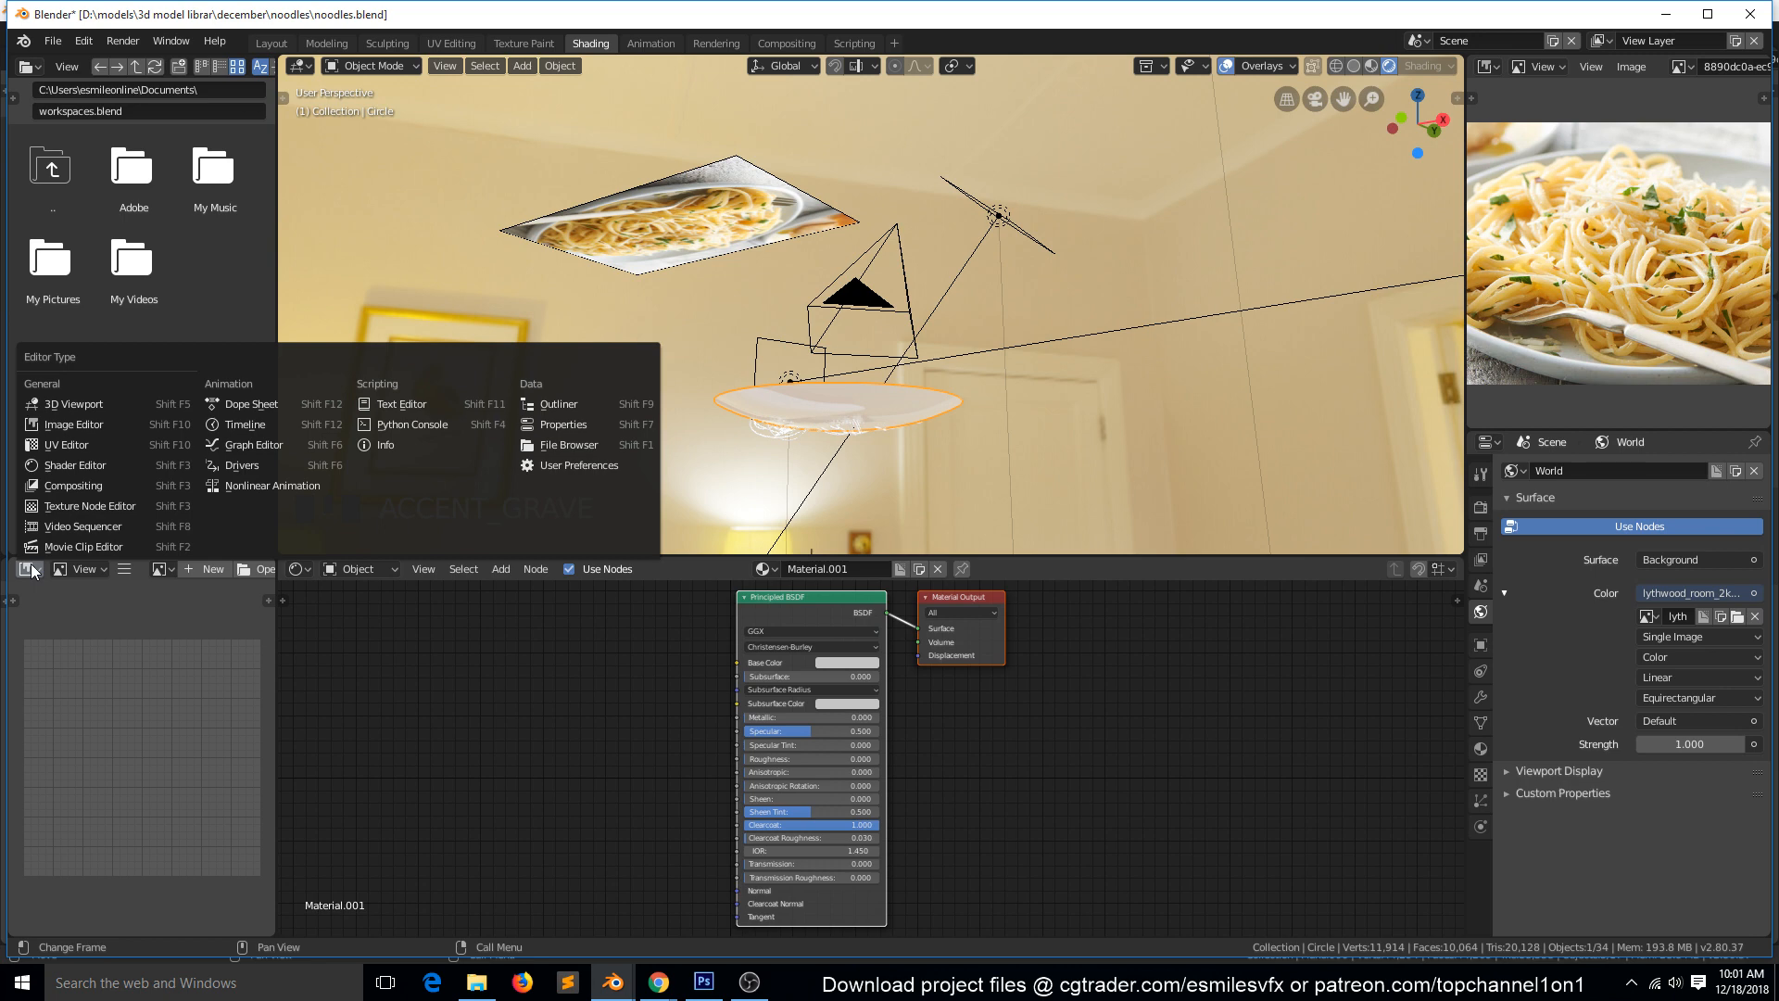
pyautogui.doubleClick(1367, 11)
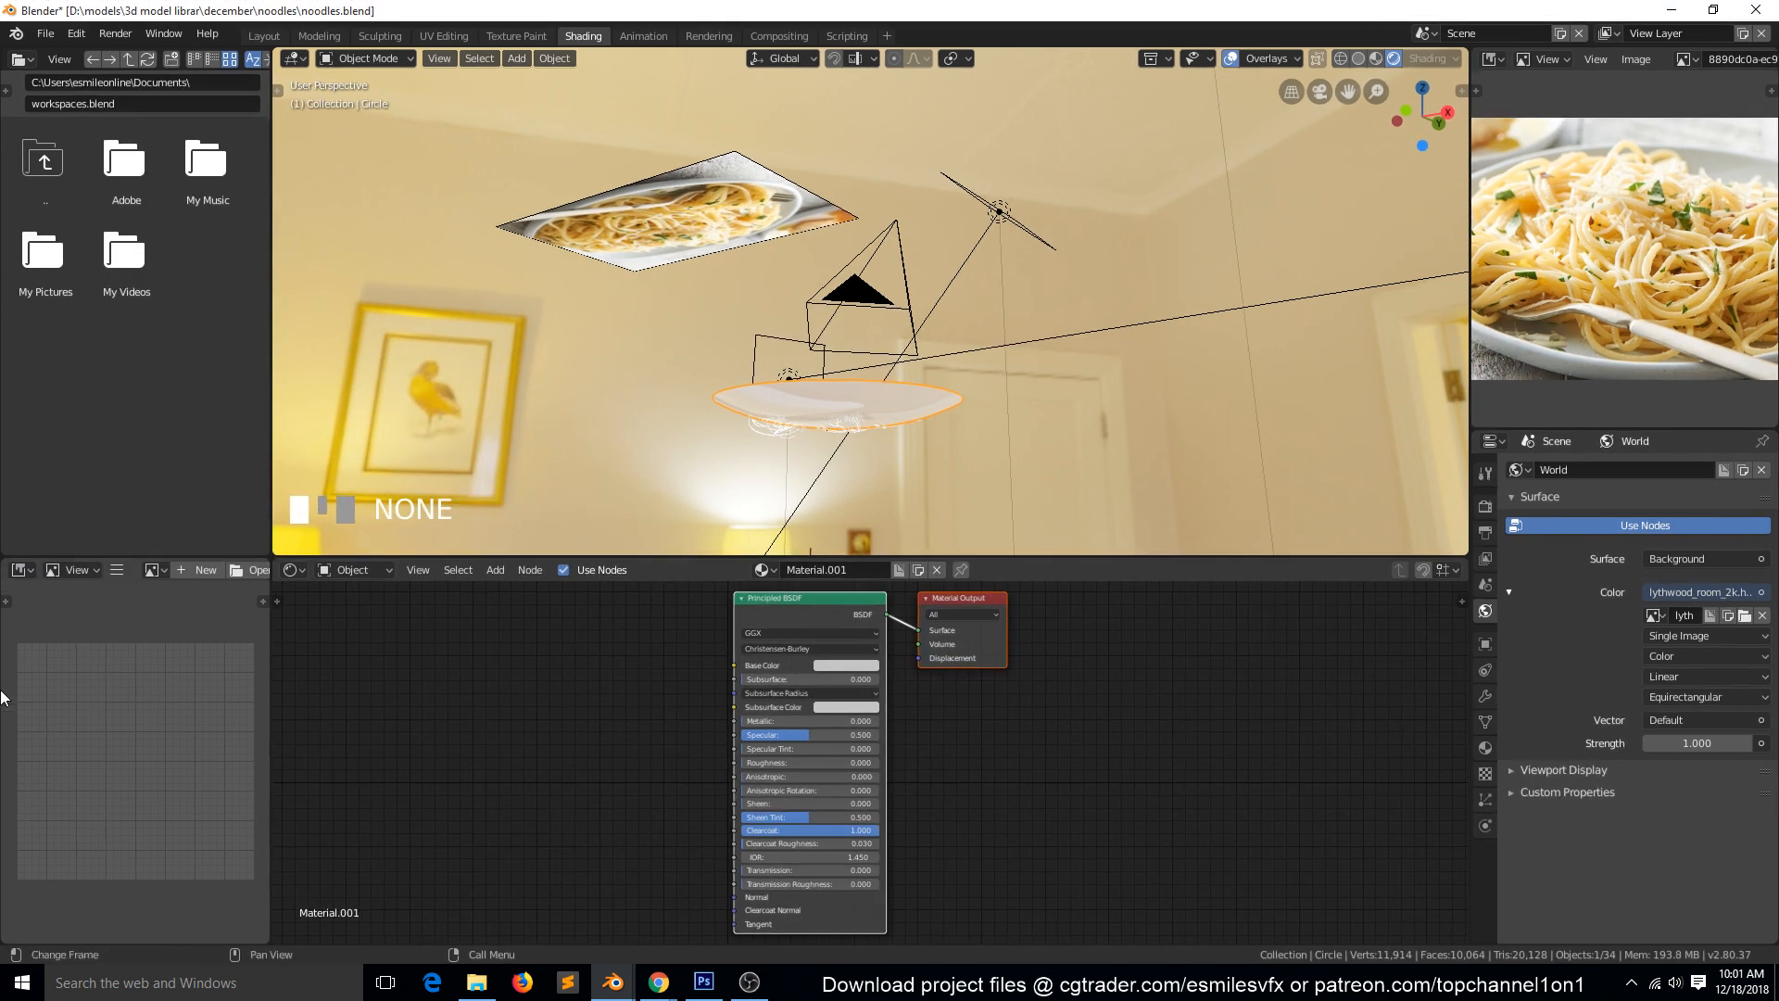
pyautogui.click(20, 570)
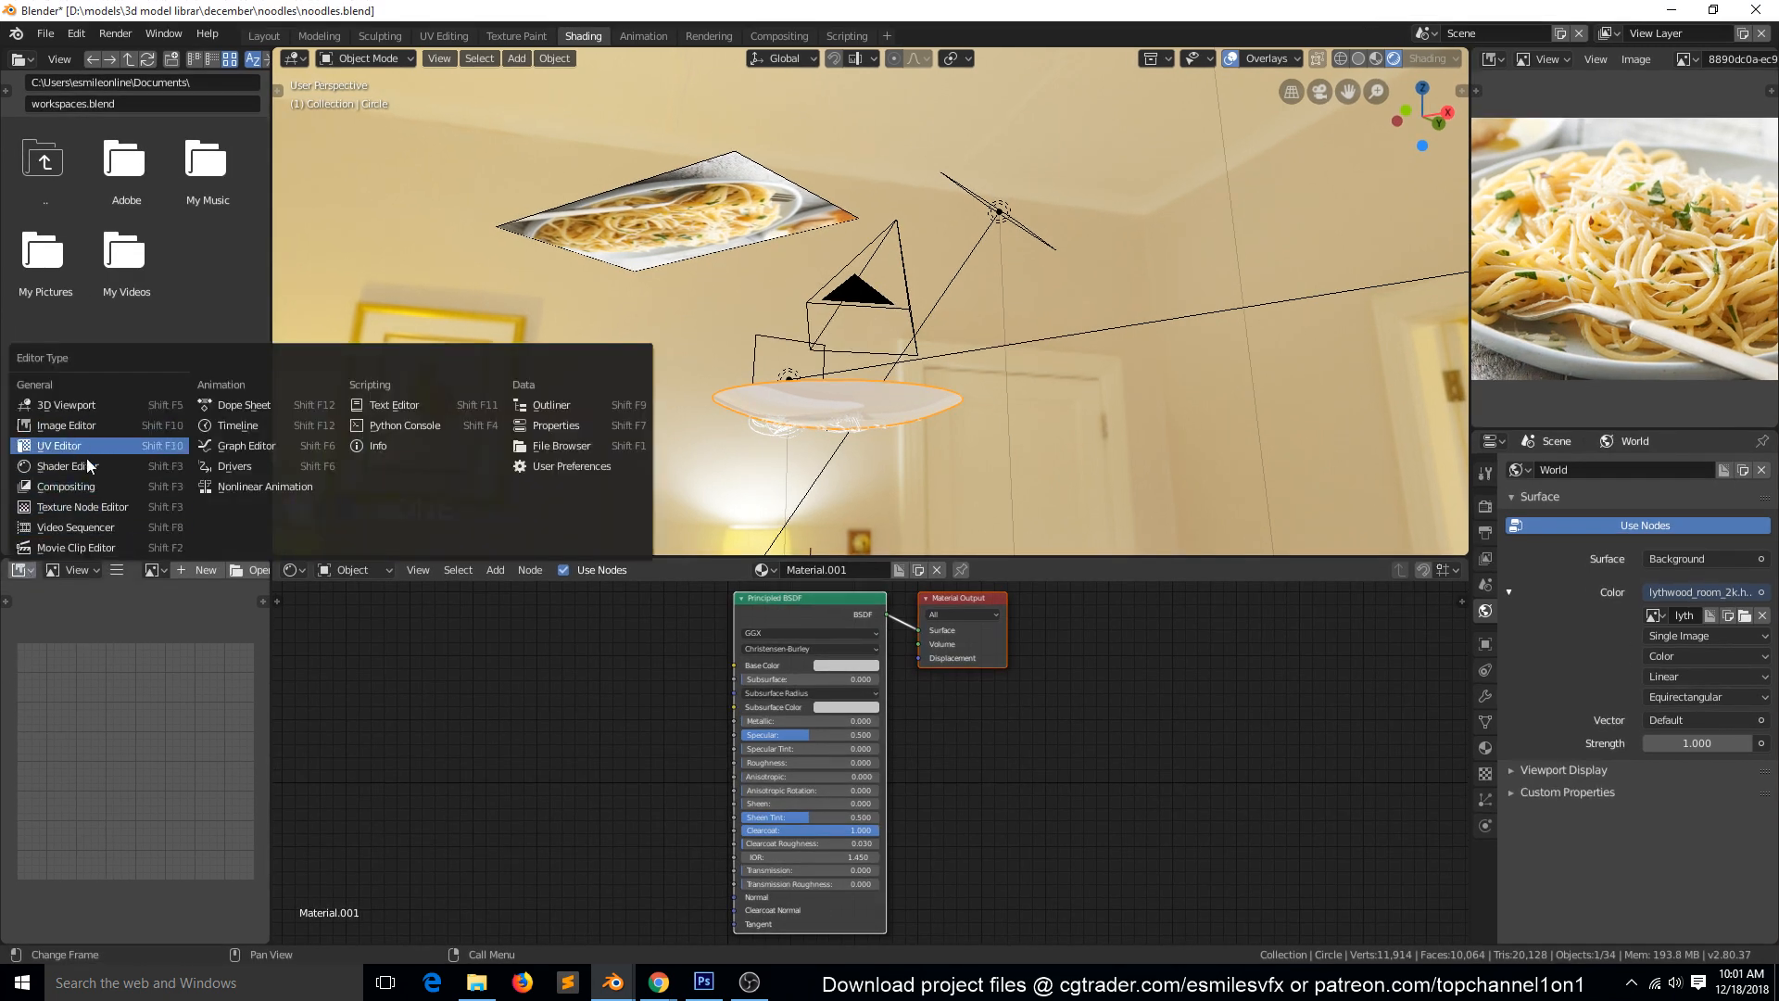
pyautogui.click(566, 405)
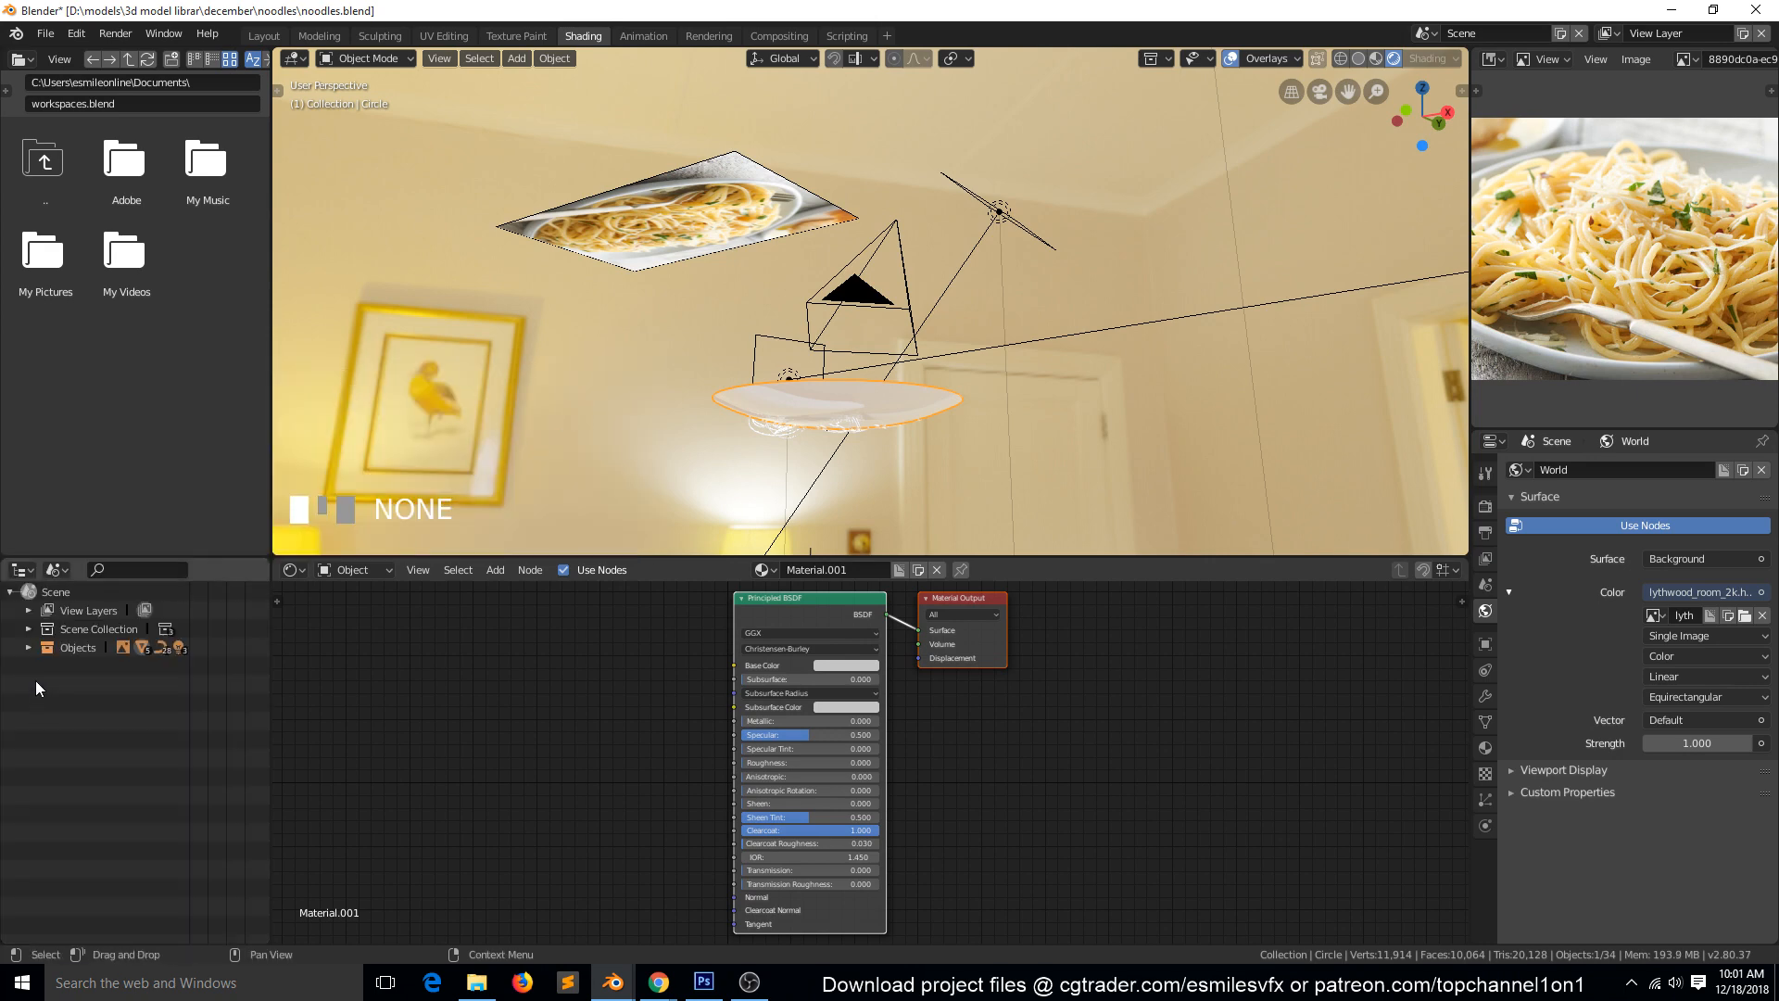
pyautogui.click(30, 631)
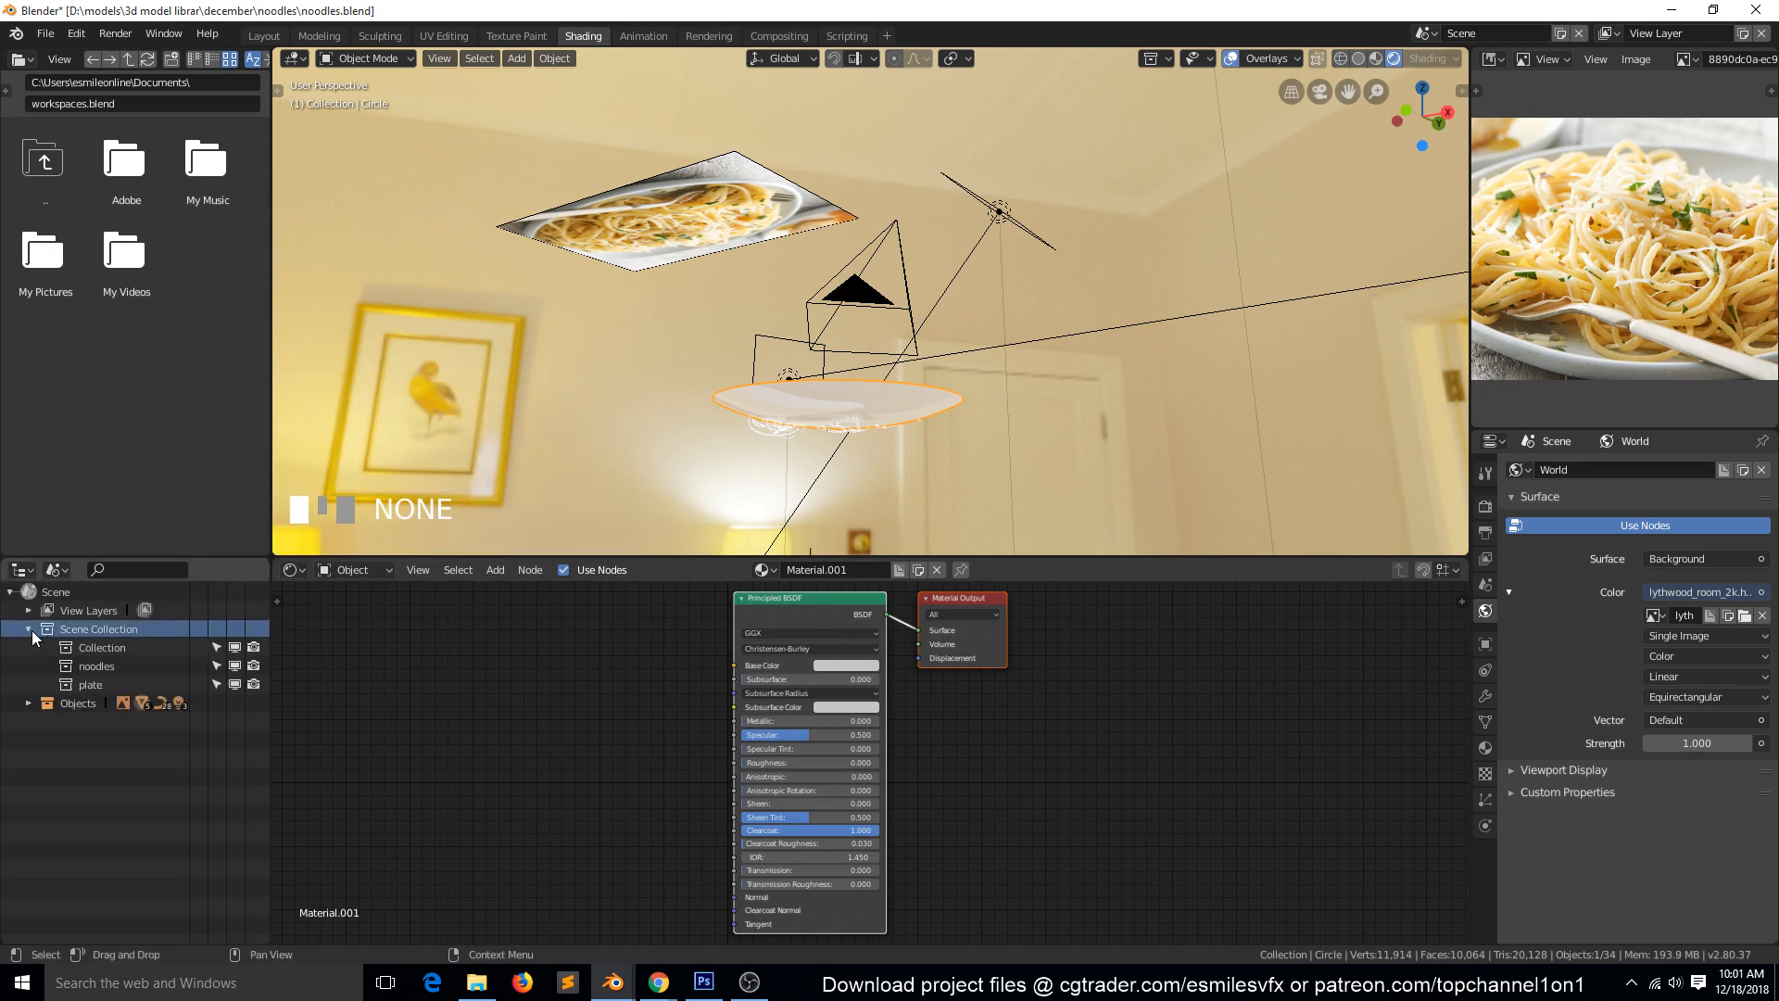
pyautogui.click(76, 670)
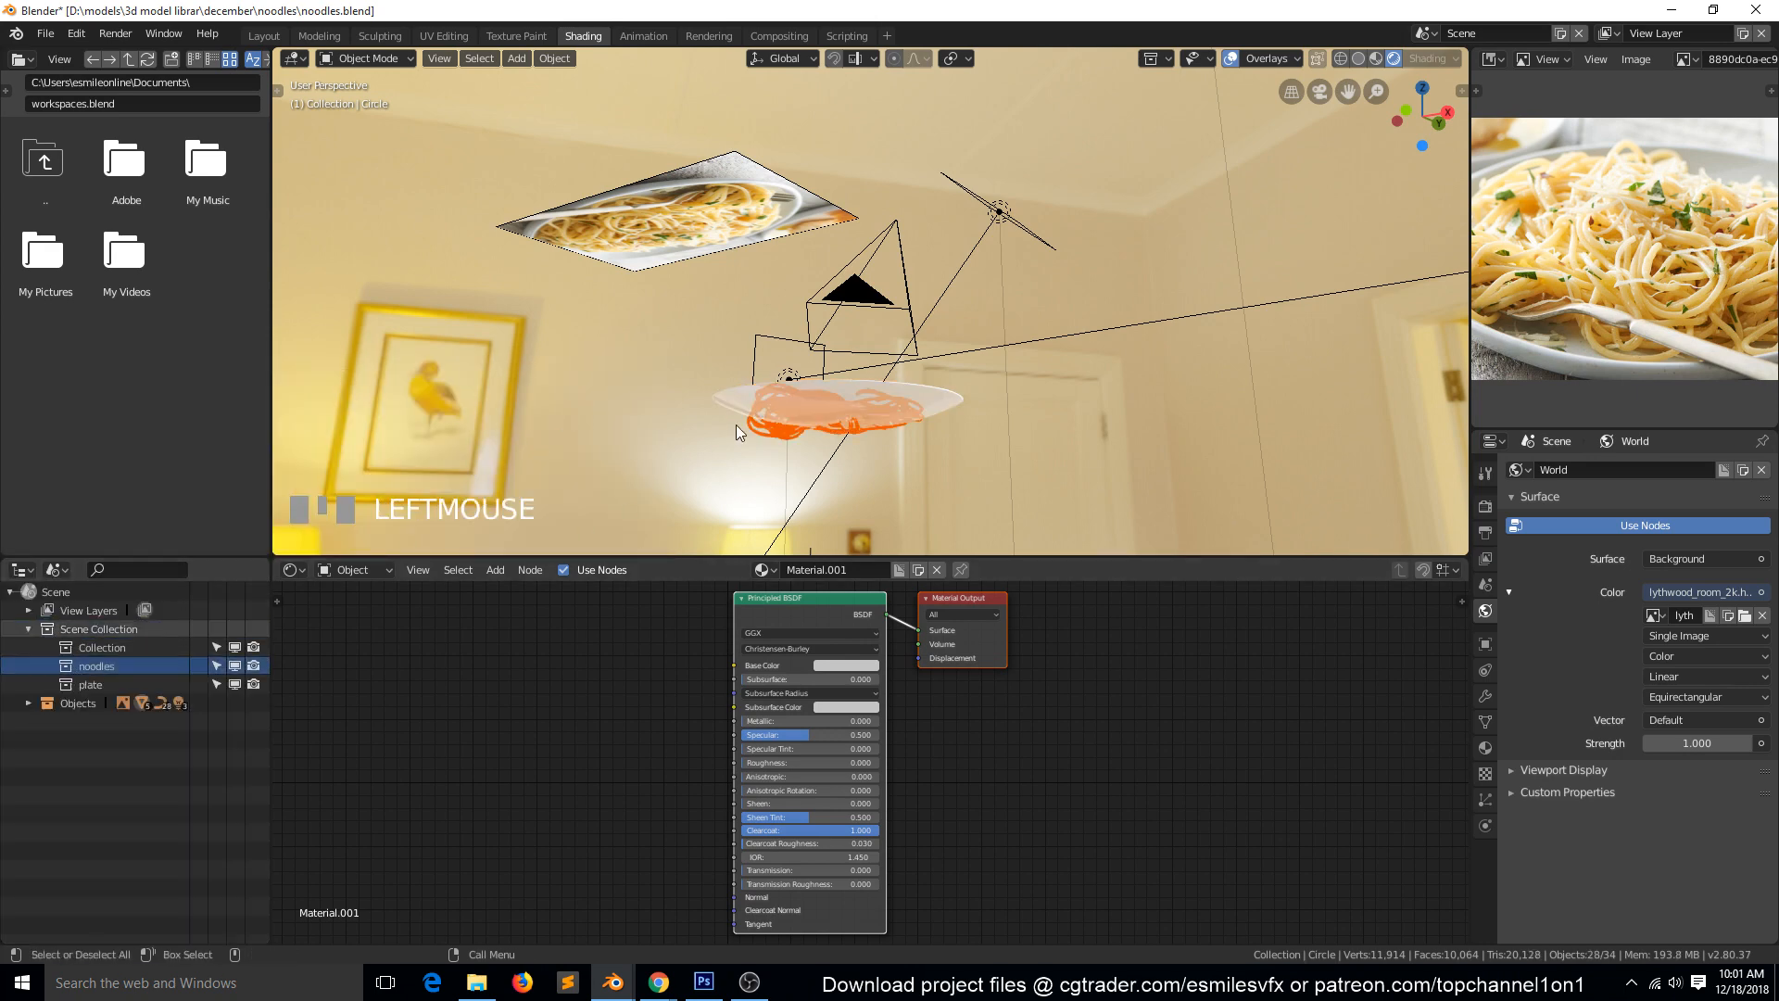
# Raise the selected noodles slightly relative to the plate, and try entering edit mode with the plate still active.
pyautogui.press('KP_Decimal')
pyautogui.press('`')
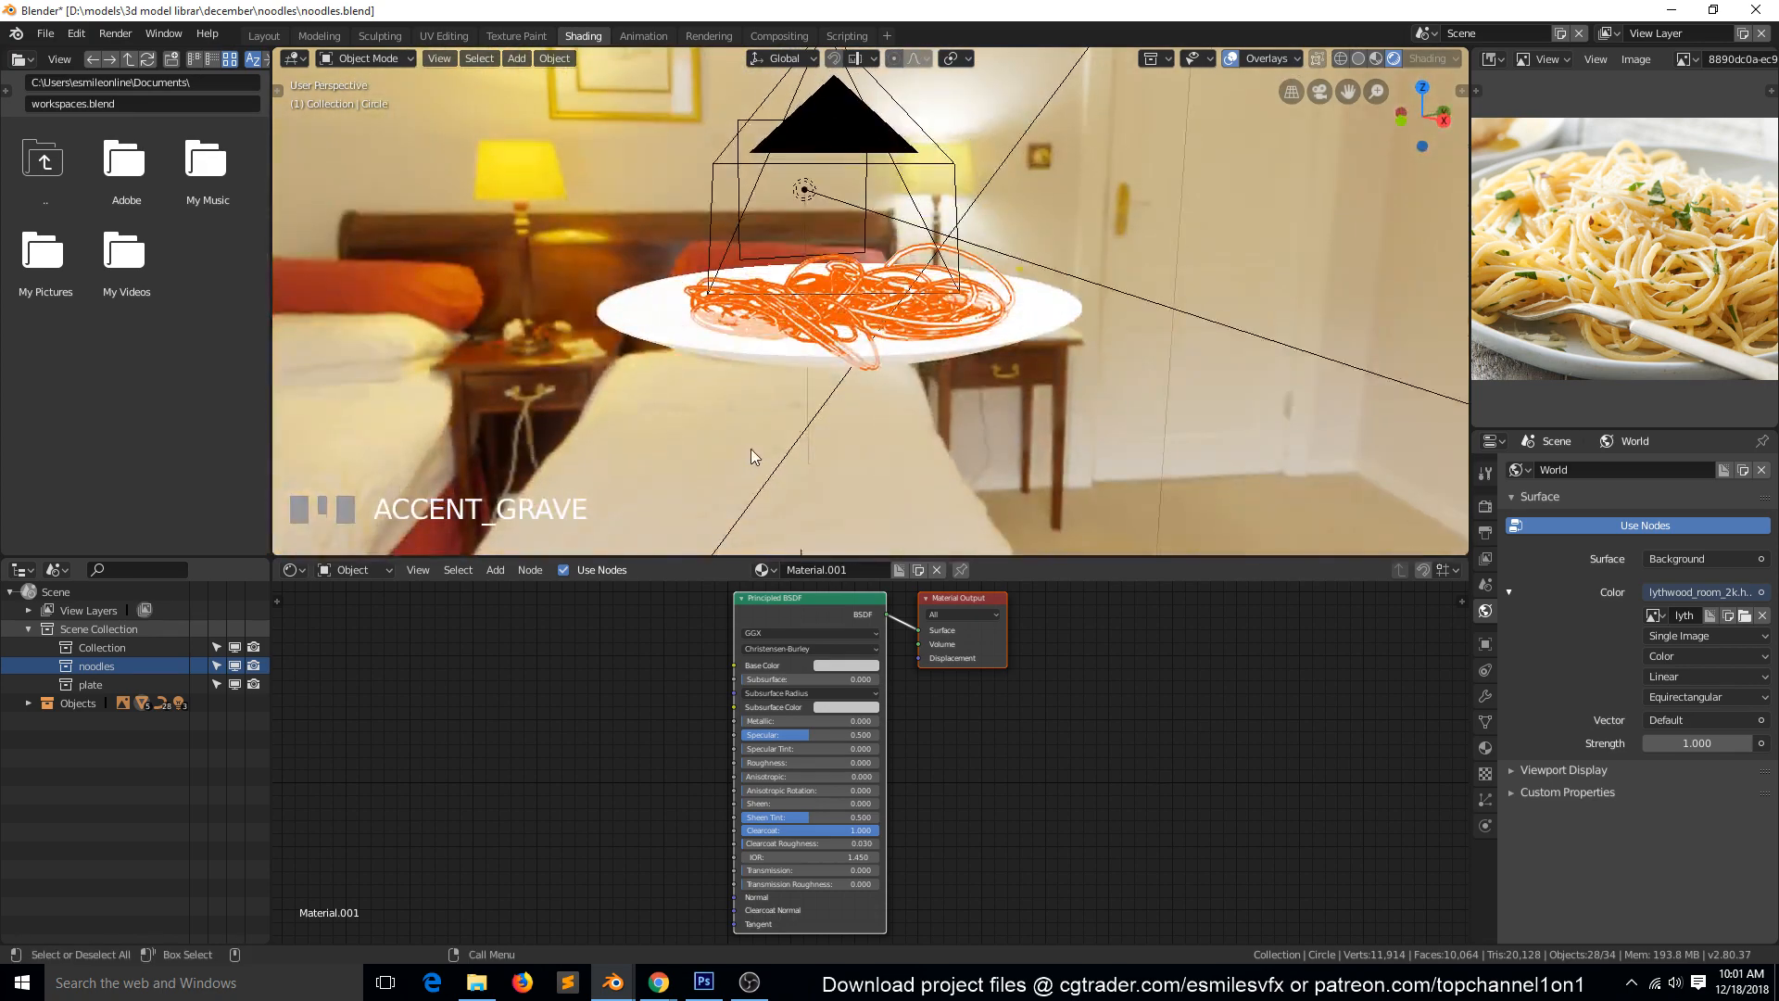
pyautogui.press('g')
pyautogui.click(760, 435)
pyautogui.press('Tab')
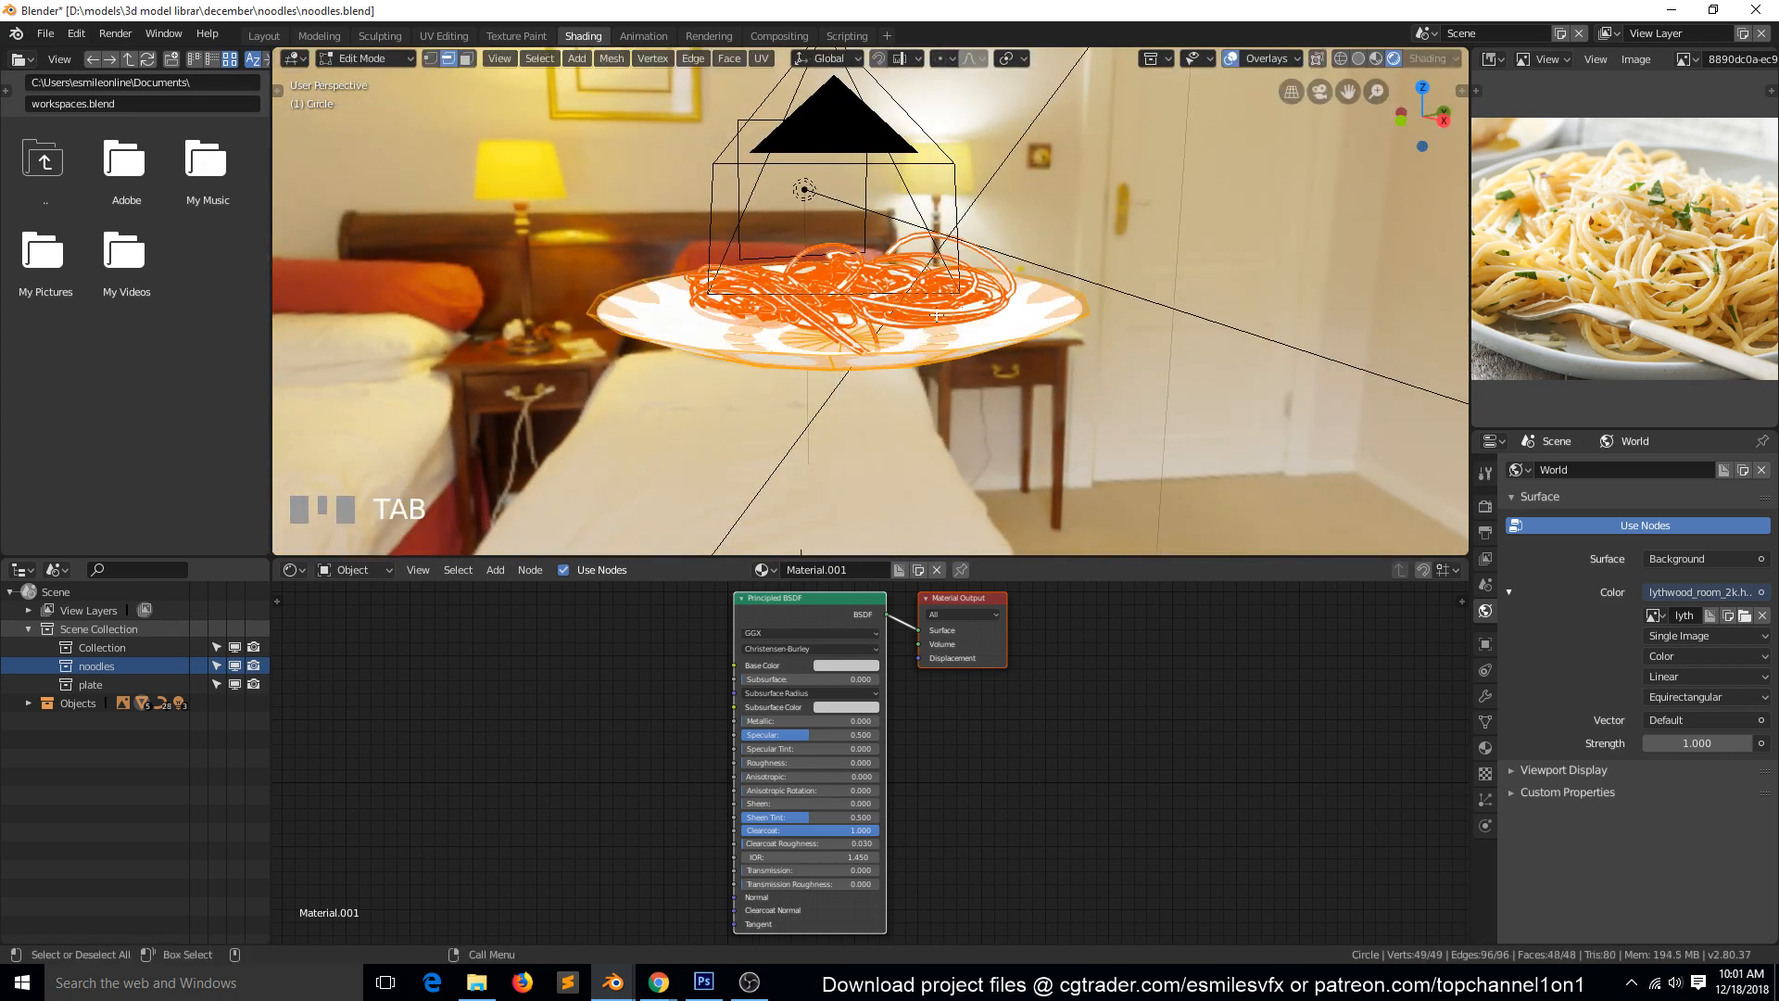
pyautogui.scroll(4, 714, 356)
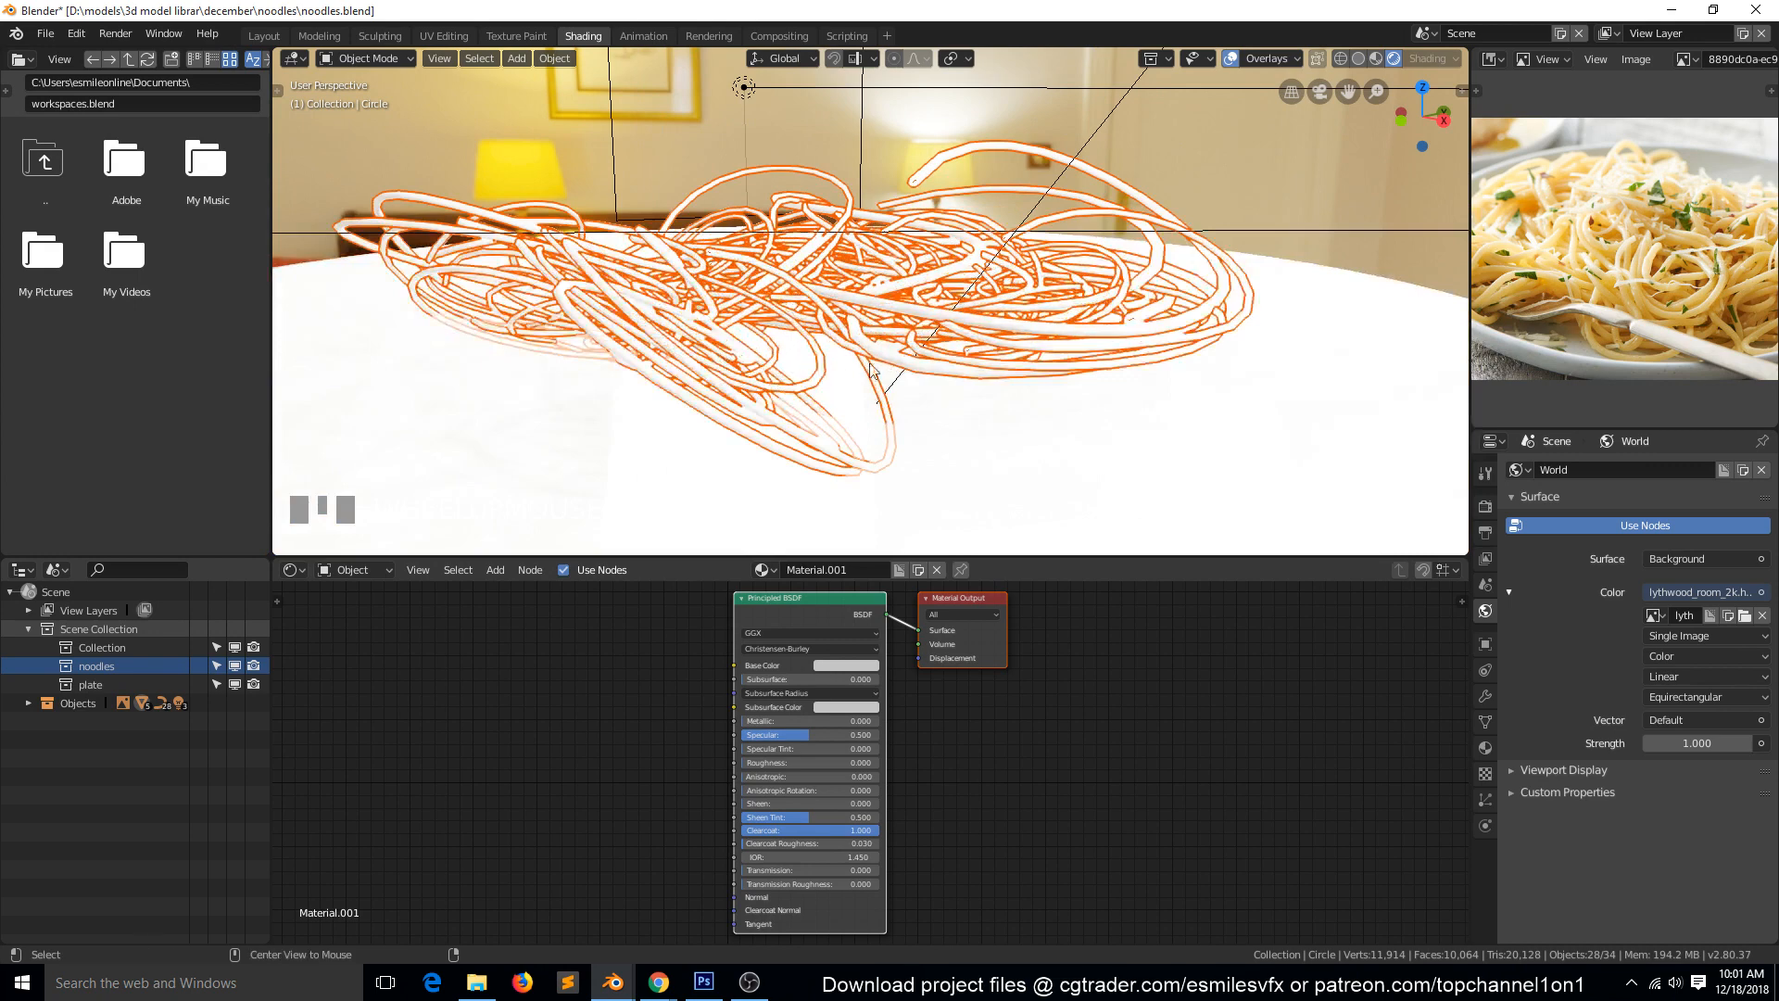
# Make a noodle curve the active object instead of the plate, reselect the noodles collection, and enter edit mode on all its curves.
pyautogui.hotkey('alt', 'a')
pyautogui.click(1064, 313)
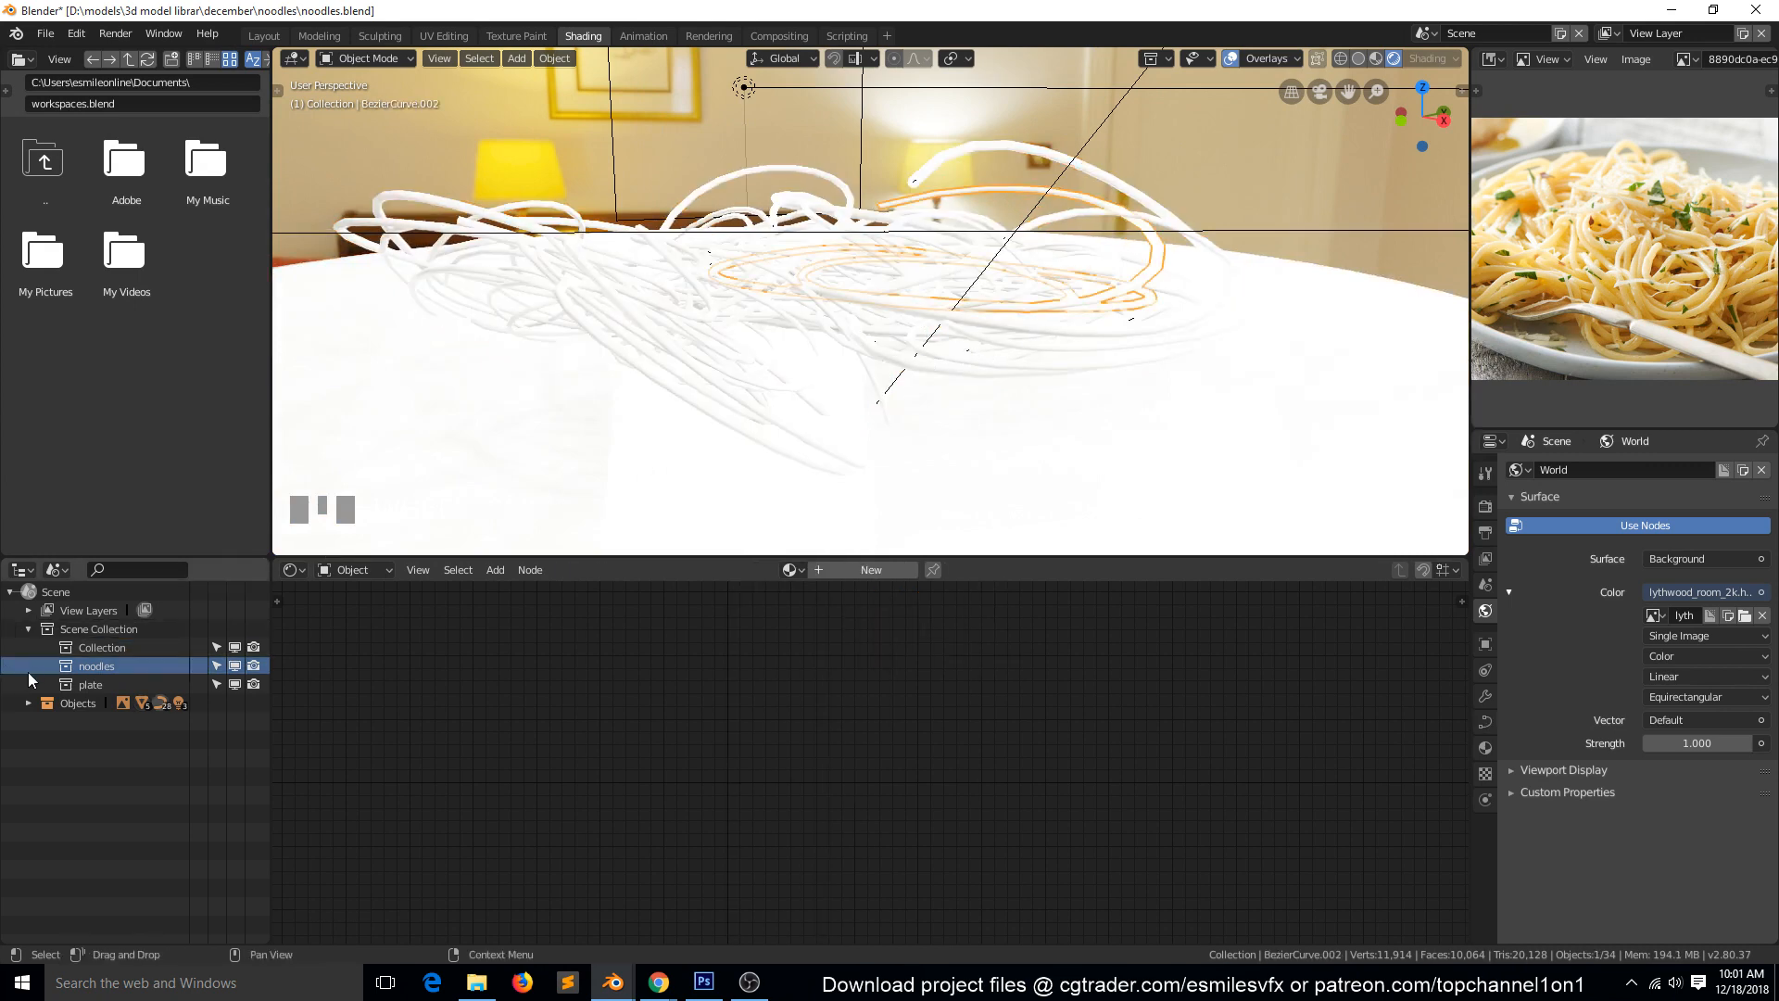
pyautogui.click(91, 660)
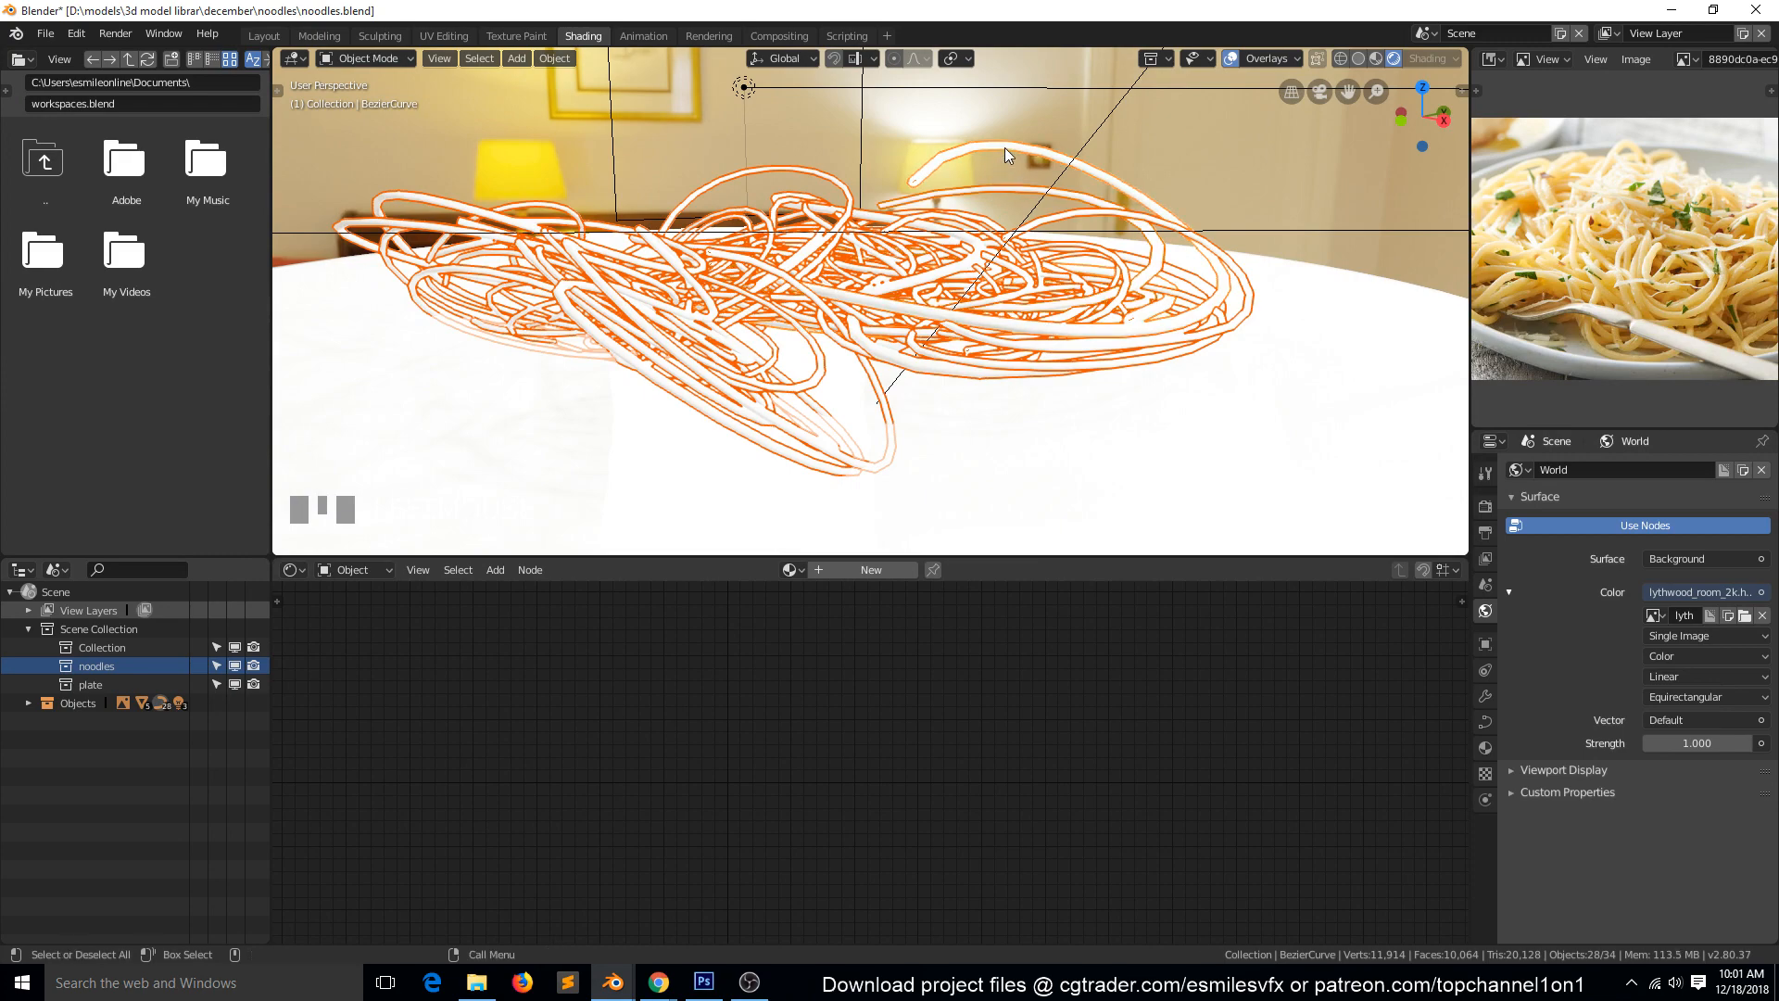
pyautogui.press('Tab')
# Select a single control point on a noodle that pokes out beneath the plate, using an orthographic side view.
pyautogui.press('`')
pyautogui.scroll(-3, 984, 181)
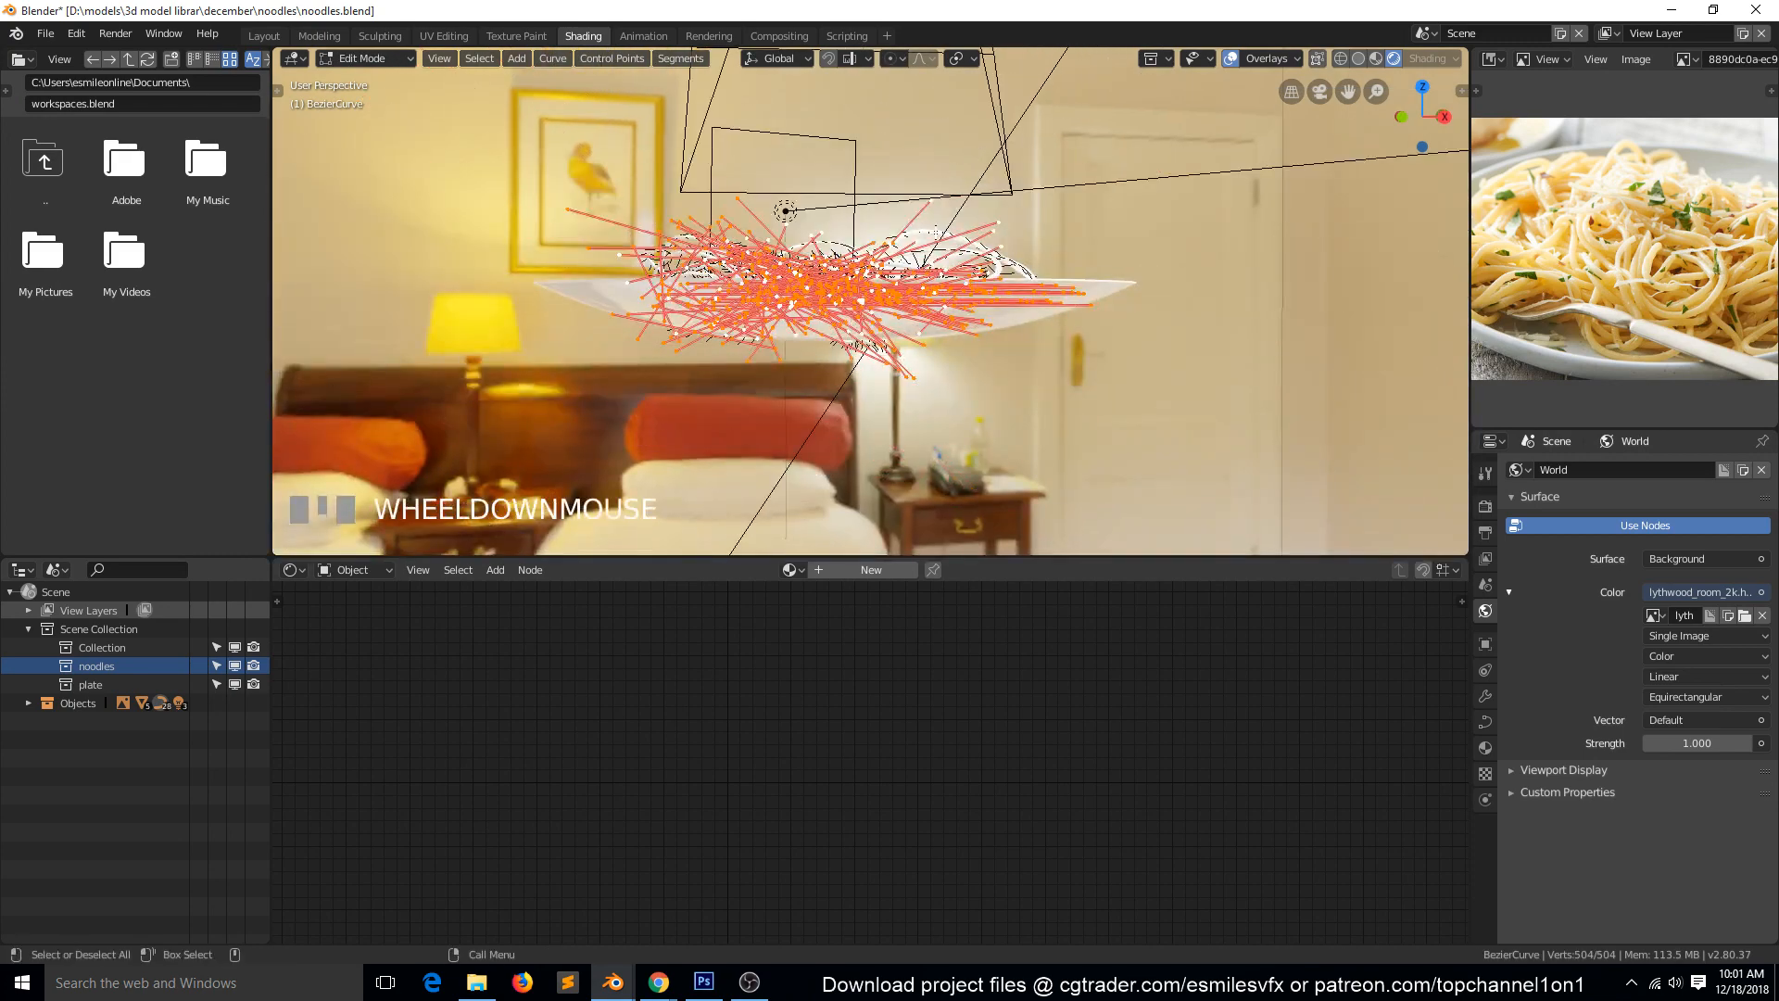
pyautogui.press('KP_4')
pyautogui.press('KP_5')
pyautogui.press('`')
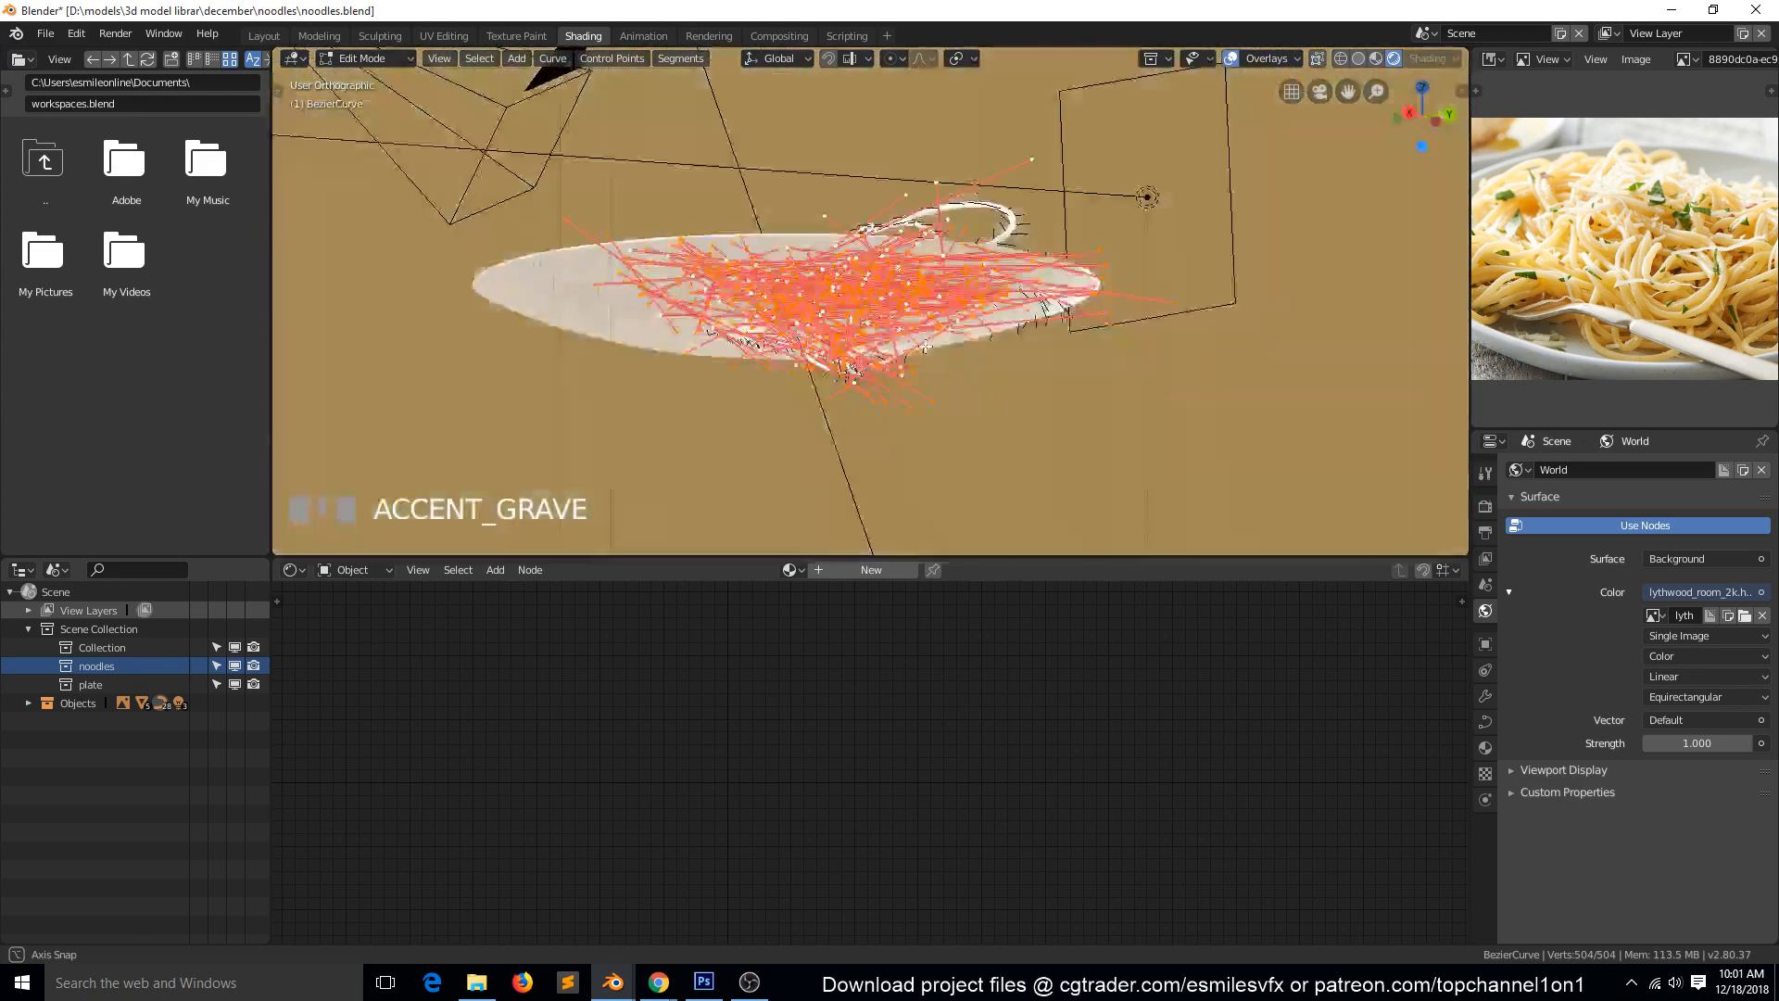
pyautogui.moveTo(926, 346); pyautogui.dragTo(826, 351, button='middle')
pyautogui.scroll(3, 831, 372)
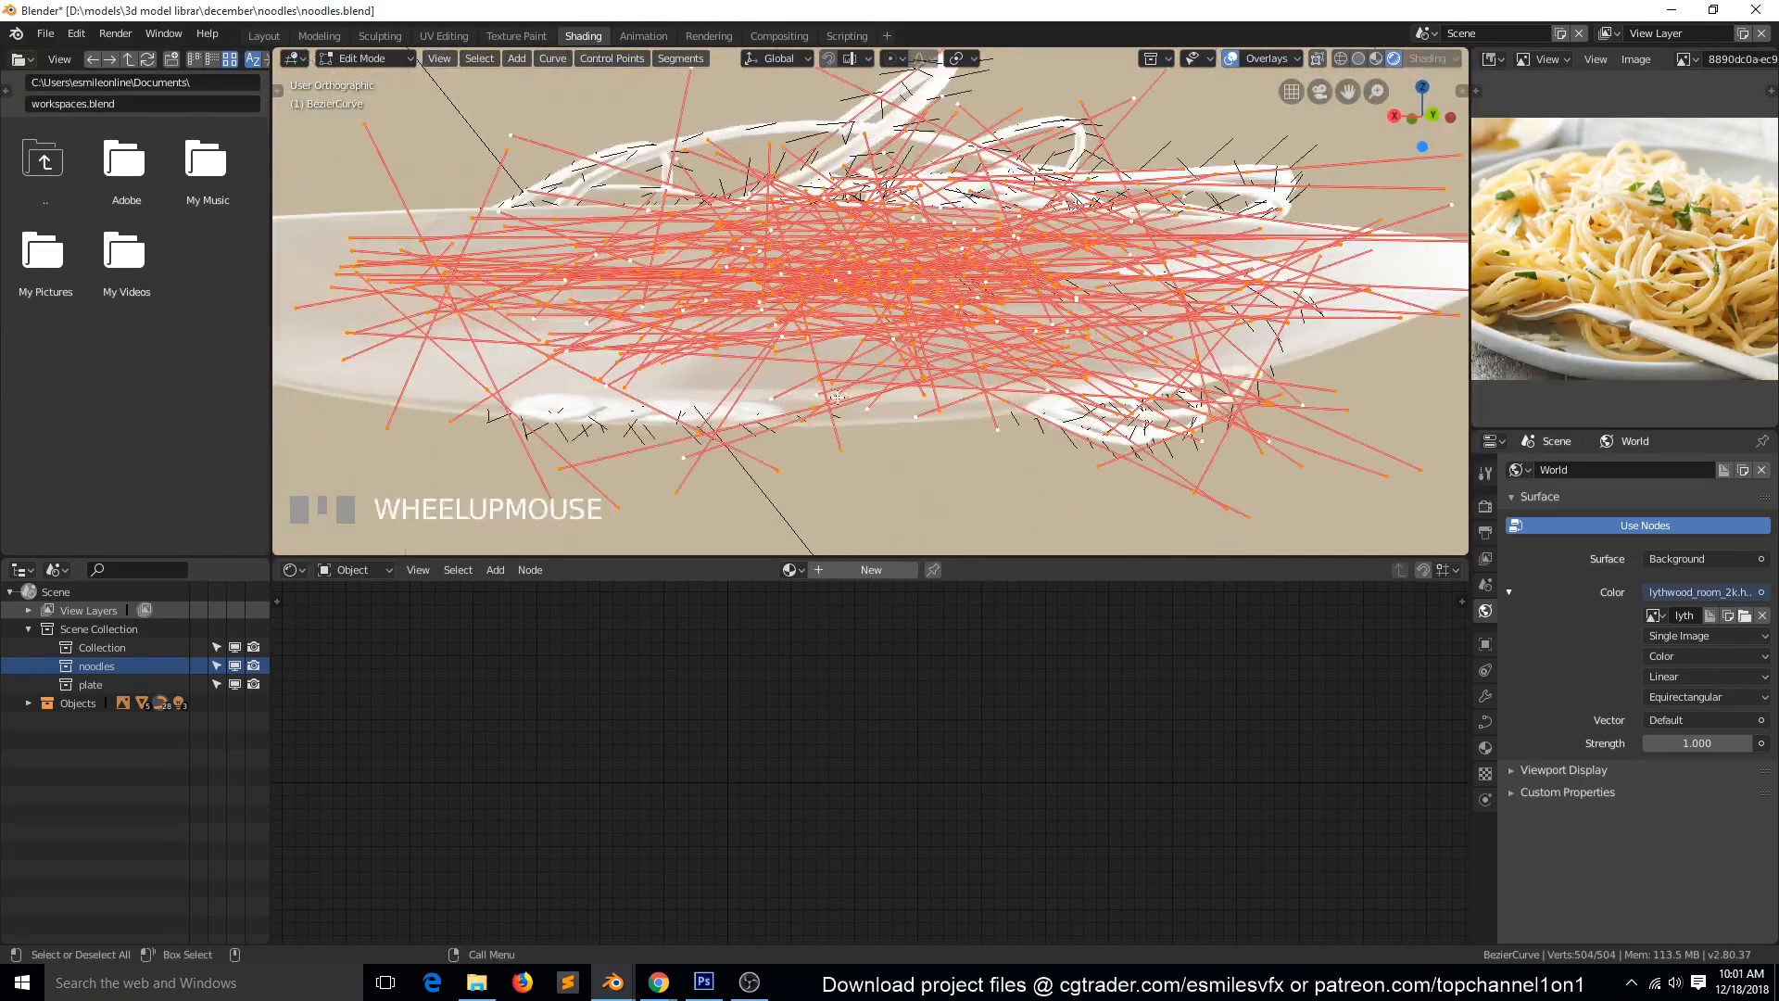
pyautogui.click(1019, 407)
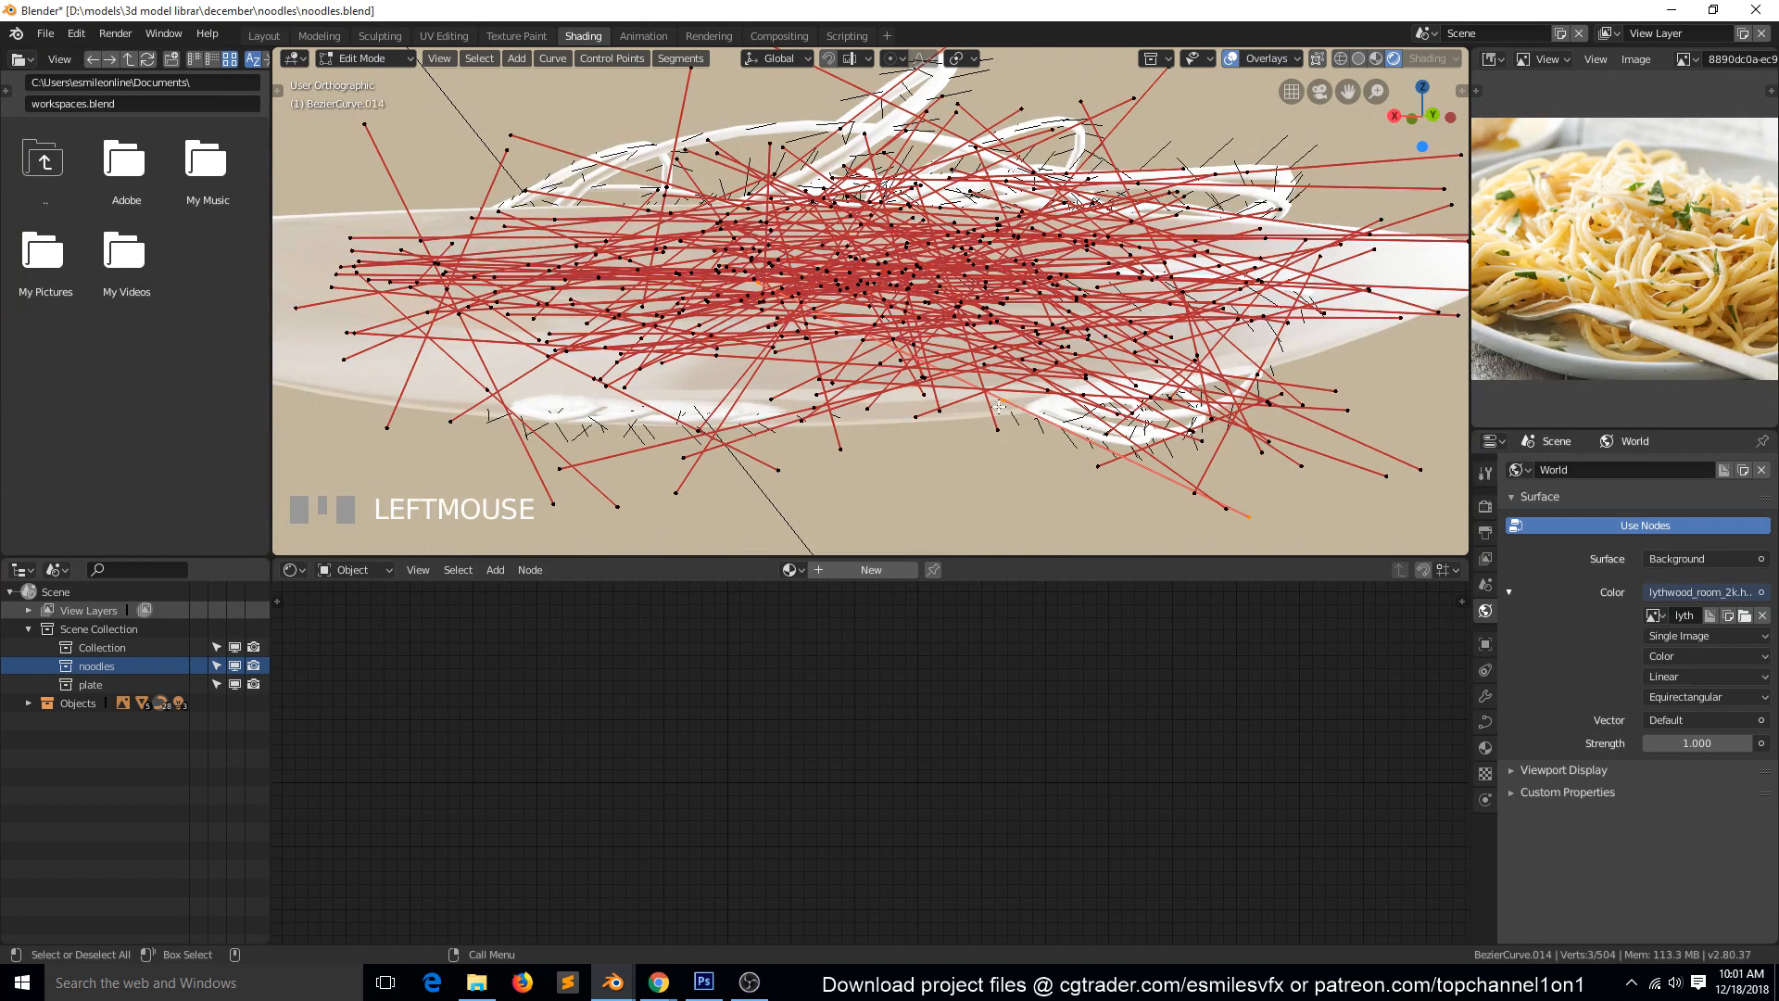
# Enable proportional editing for the noodle curves in front view.
pyautogui.press('KP_1')
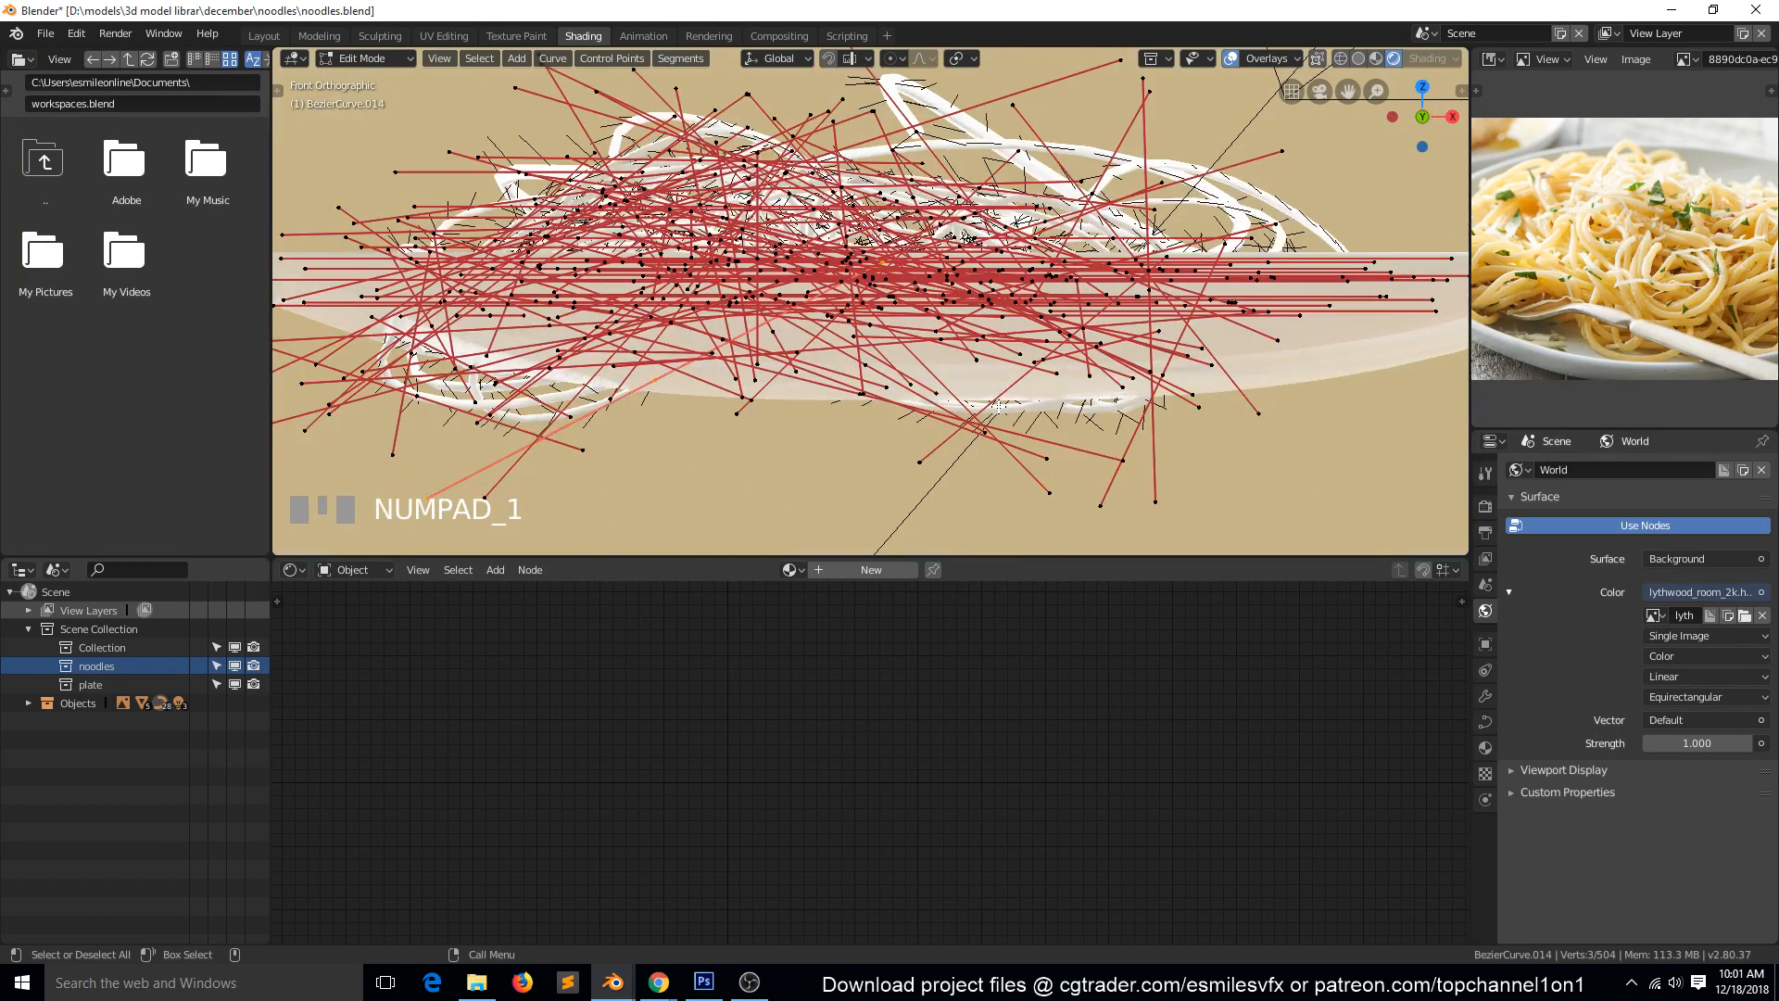
pyautogui.click(903, 57)
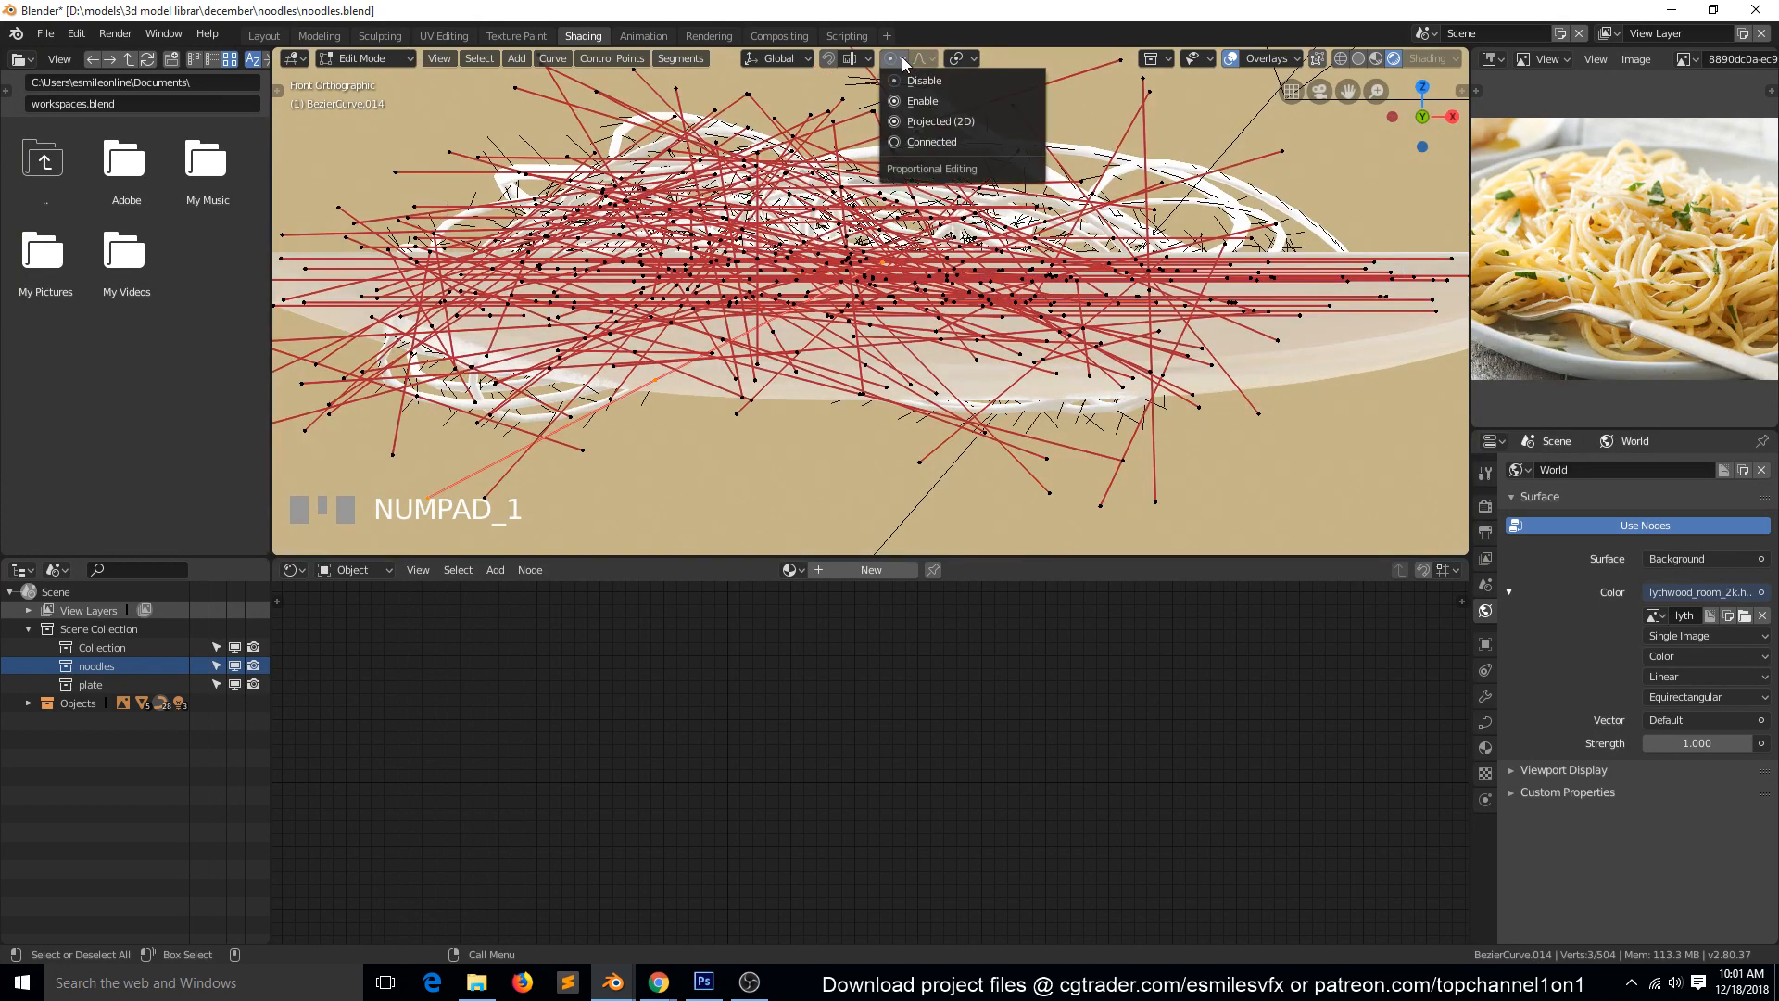
pyautogui.click(926, 101)
pyautogui.scroll(-4, 1121, 276)
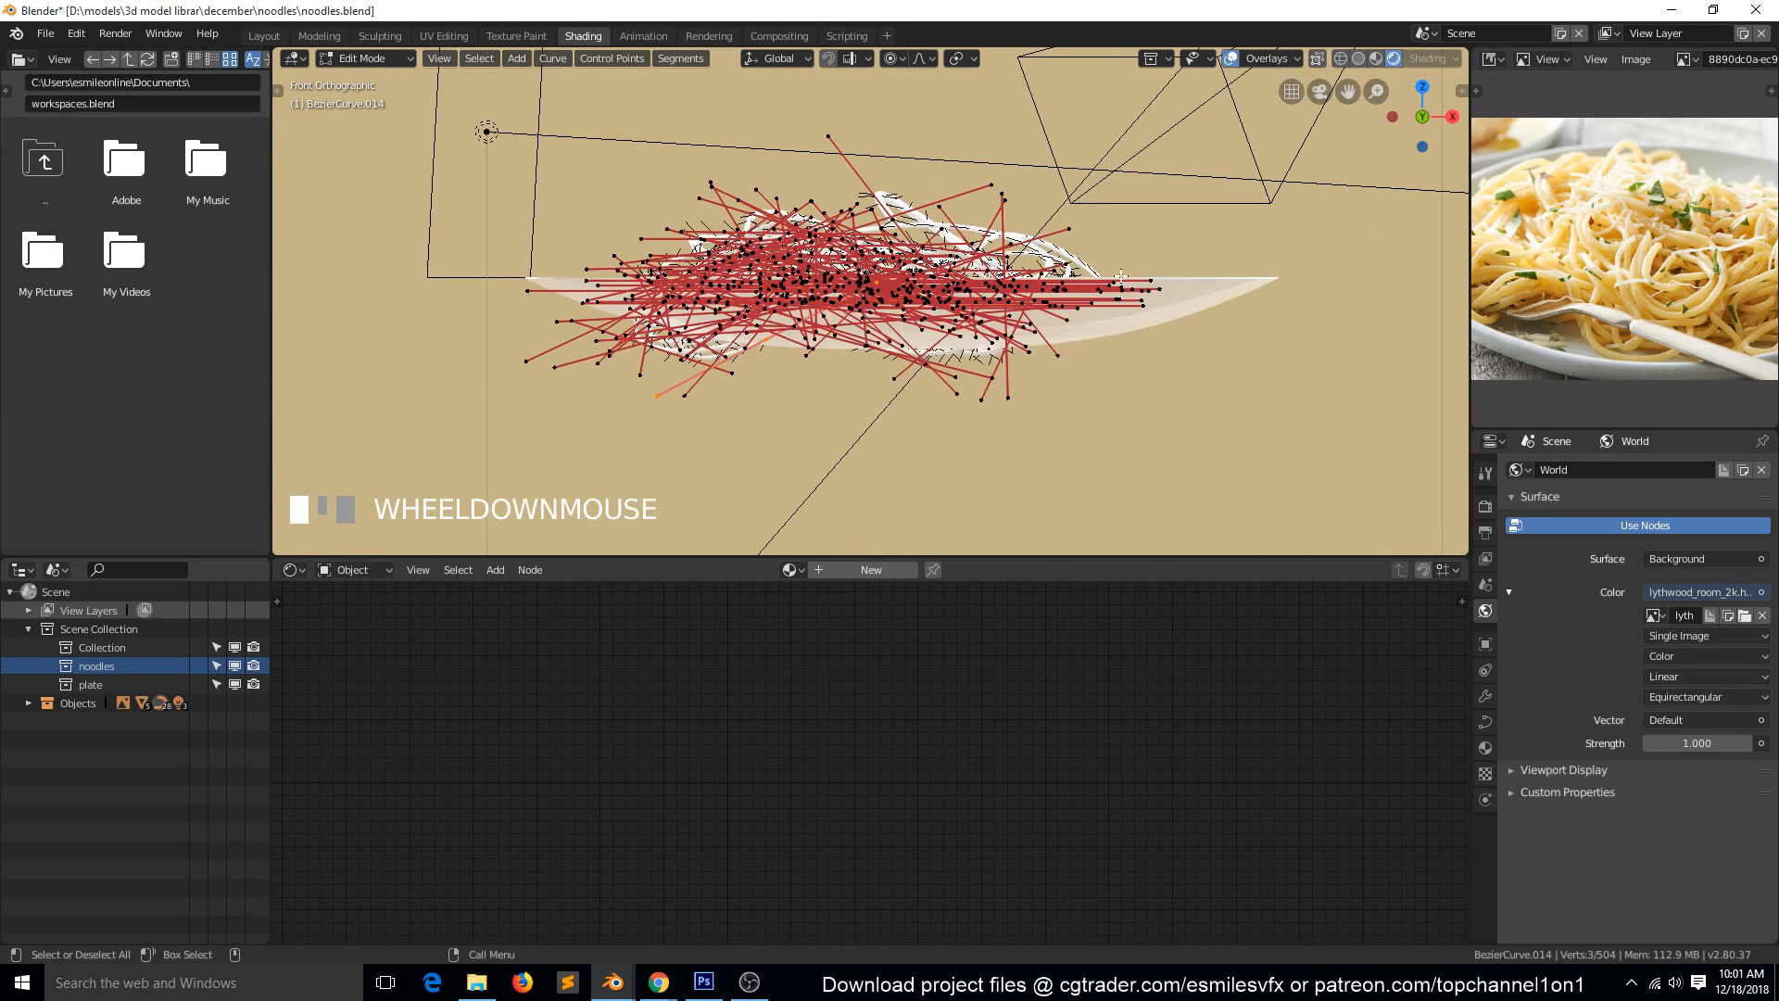
# Hide the curve handles and curve normals in the viewport overlays so only the noodle control points show.
pyautogui.scroll(2, 1126, 276)
pyautogui.click(1282, 57)
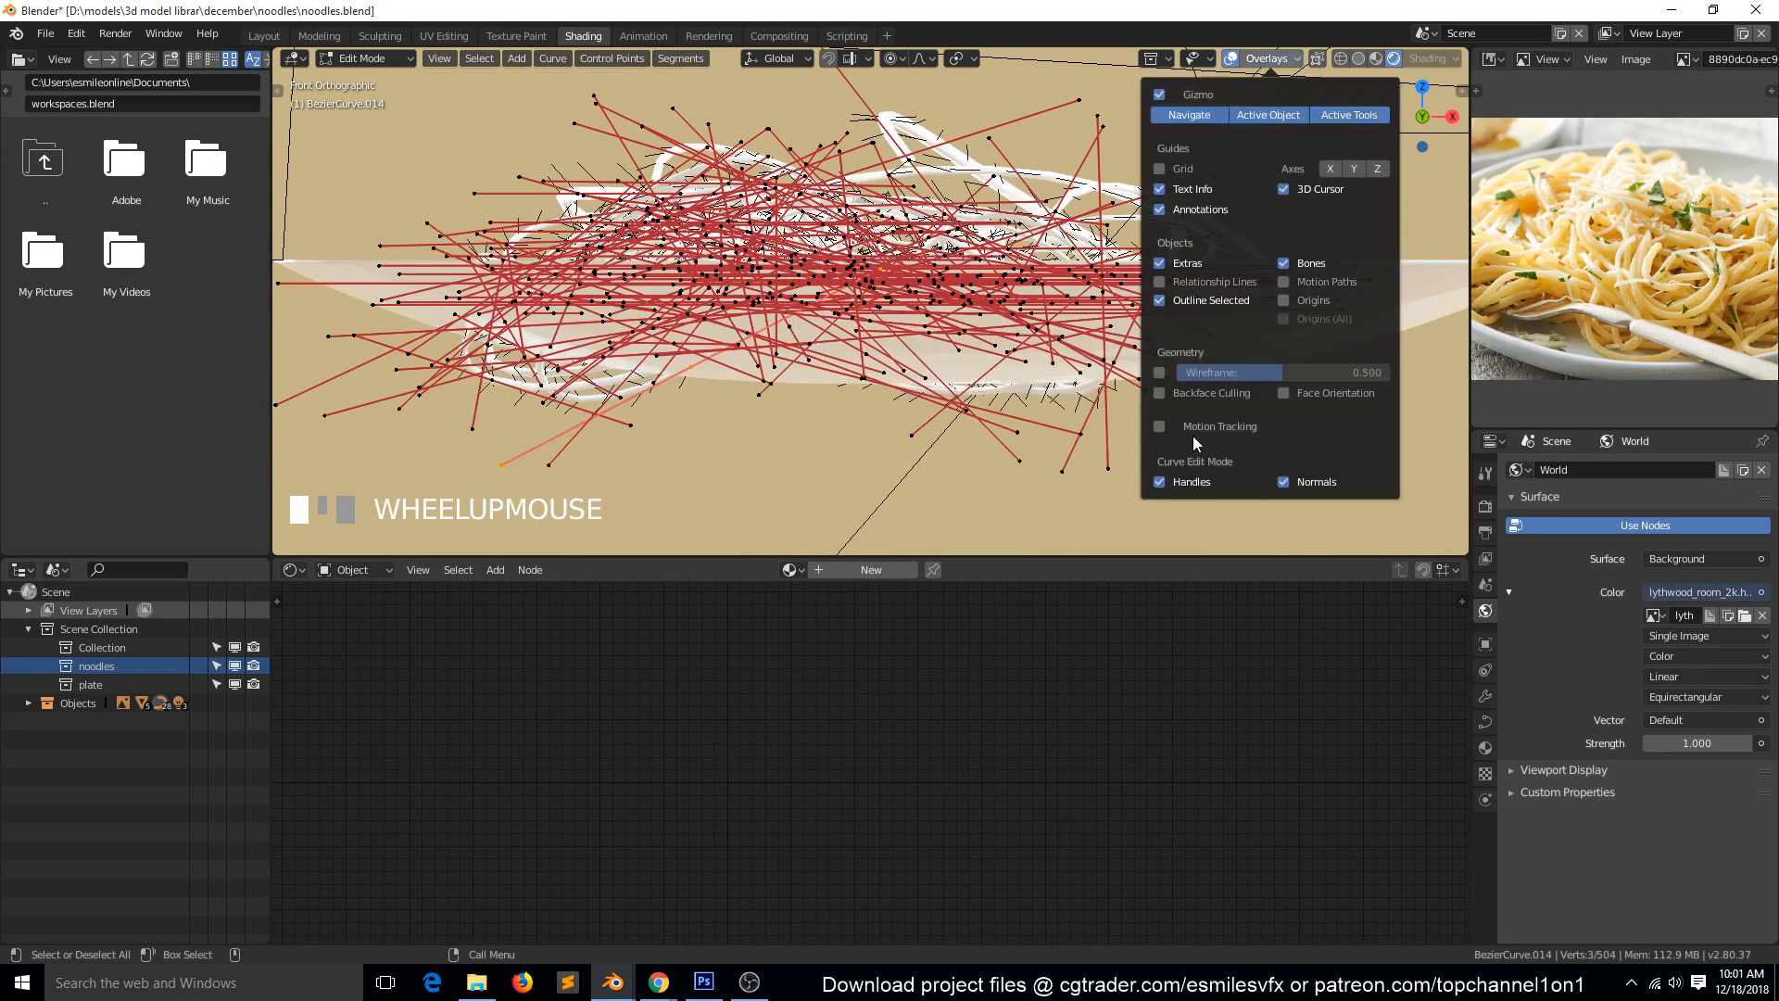
pyautogui.click(1184, 483)
pyautogui.scroll(-3, 484, 131)
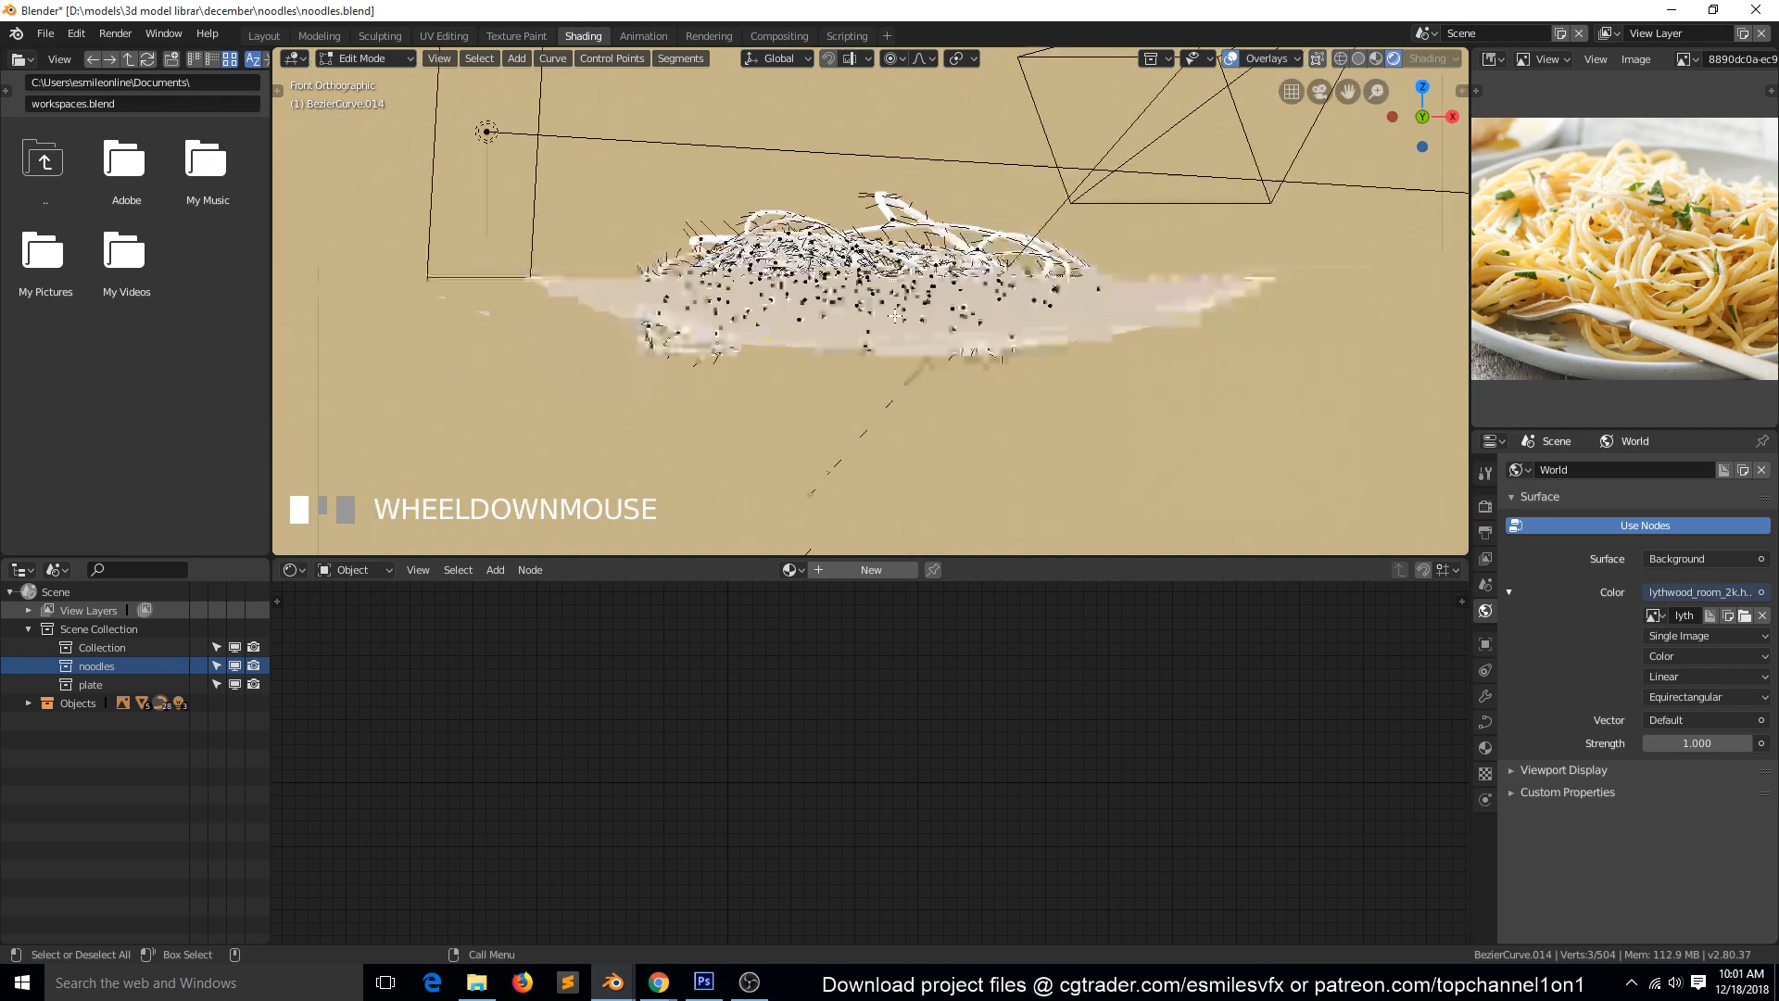
pyautogui.moveTo(485, 130); pyautogui.dragTo(704, 306, button='middle')
pyautogui.click(1279, 57)
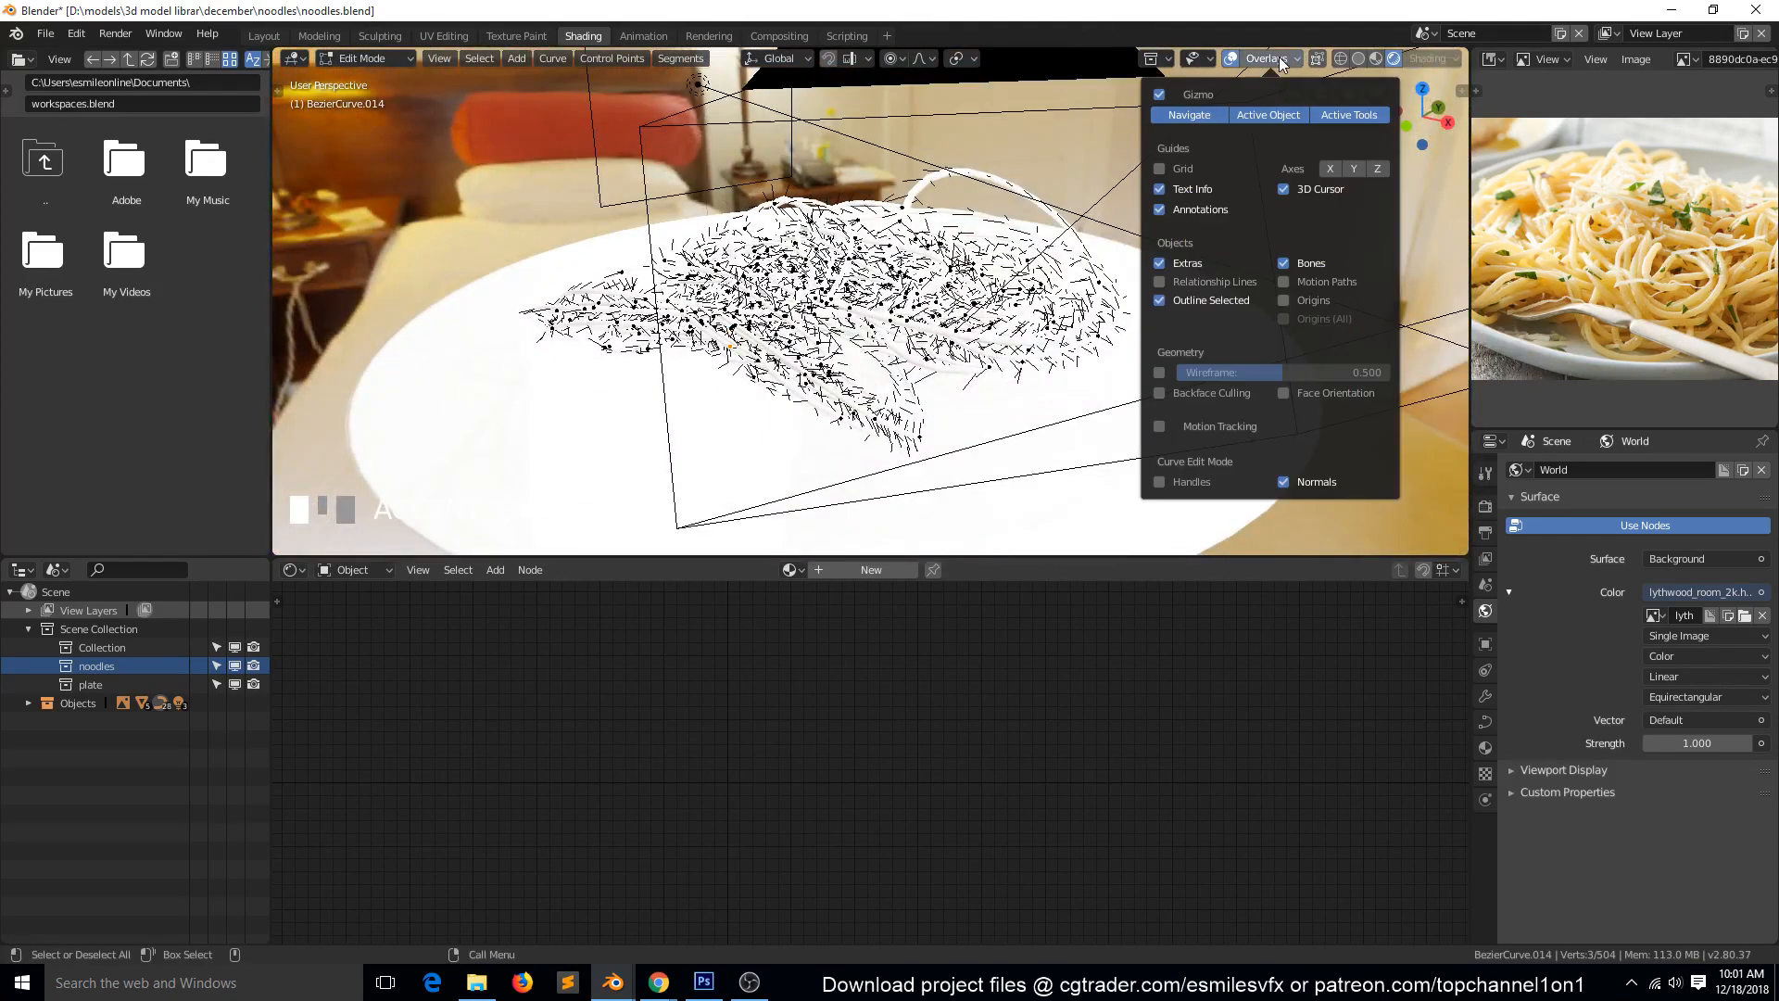
pyautogui.click(1284, 483)
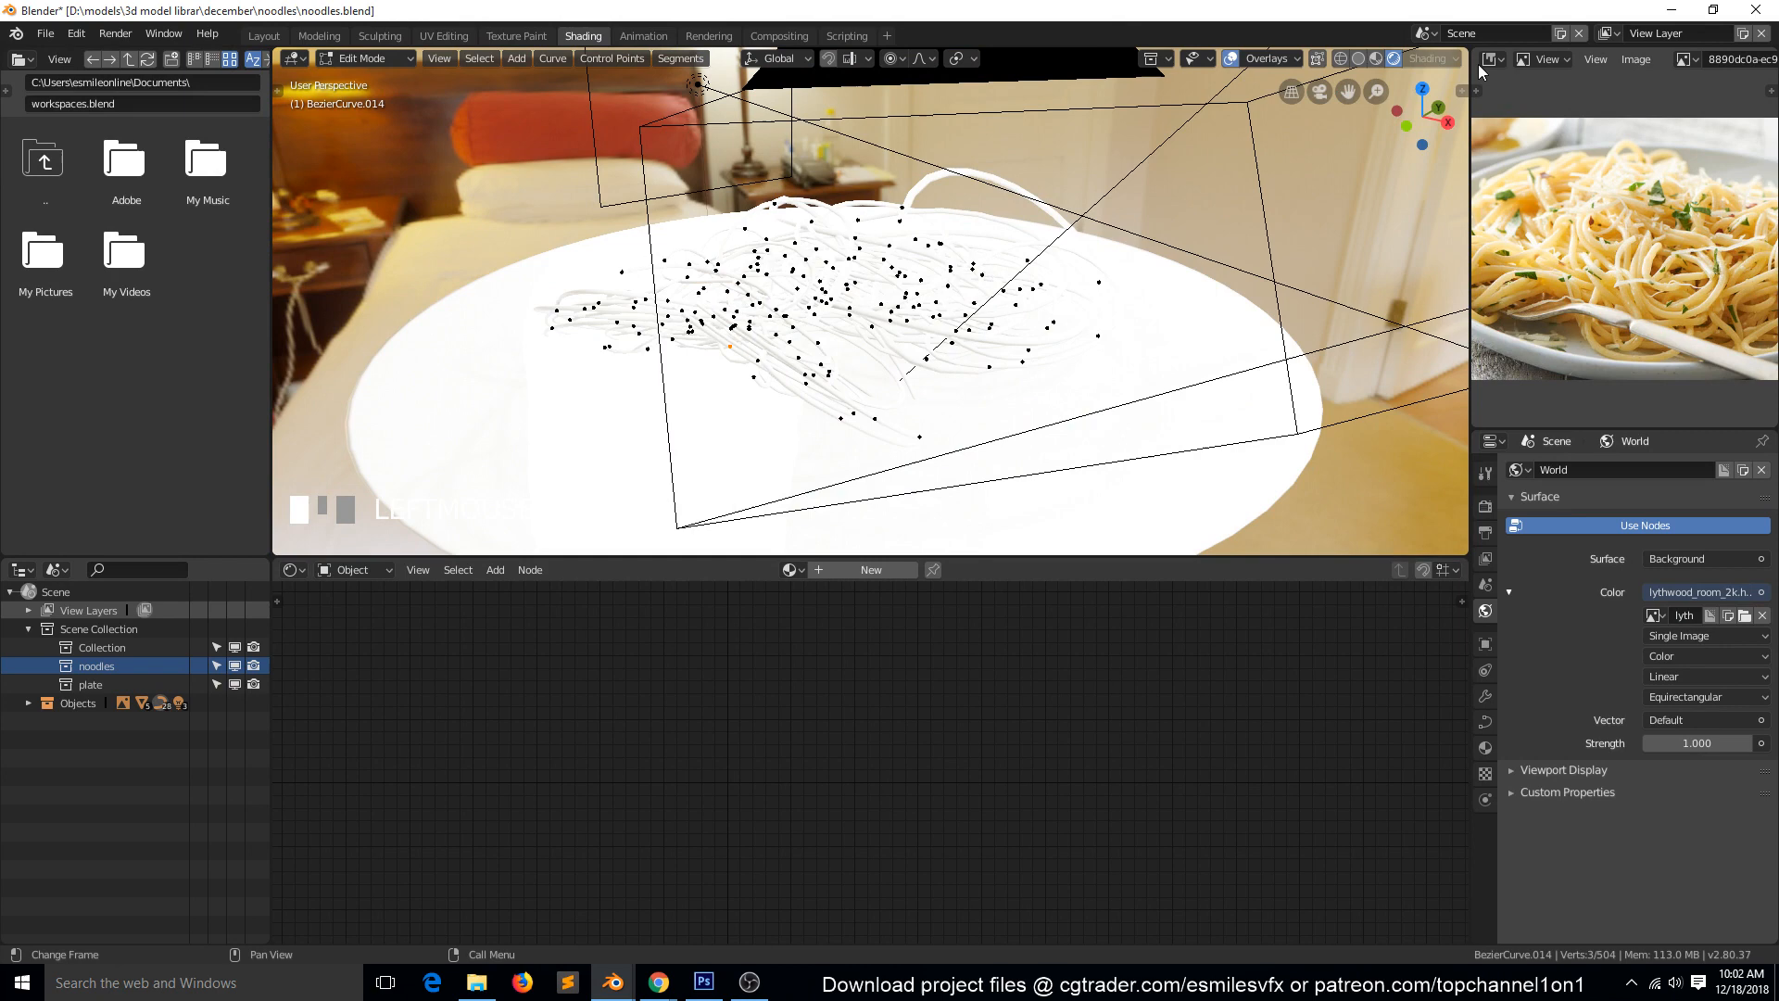
# Switch the viewport to solid shading and colour the objects with random colours.
pyautogui.click(1358, 58)
pyautogui.scroll(-3, 1013, 429)
pyautogui.press('`')
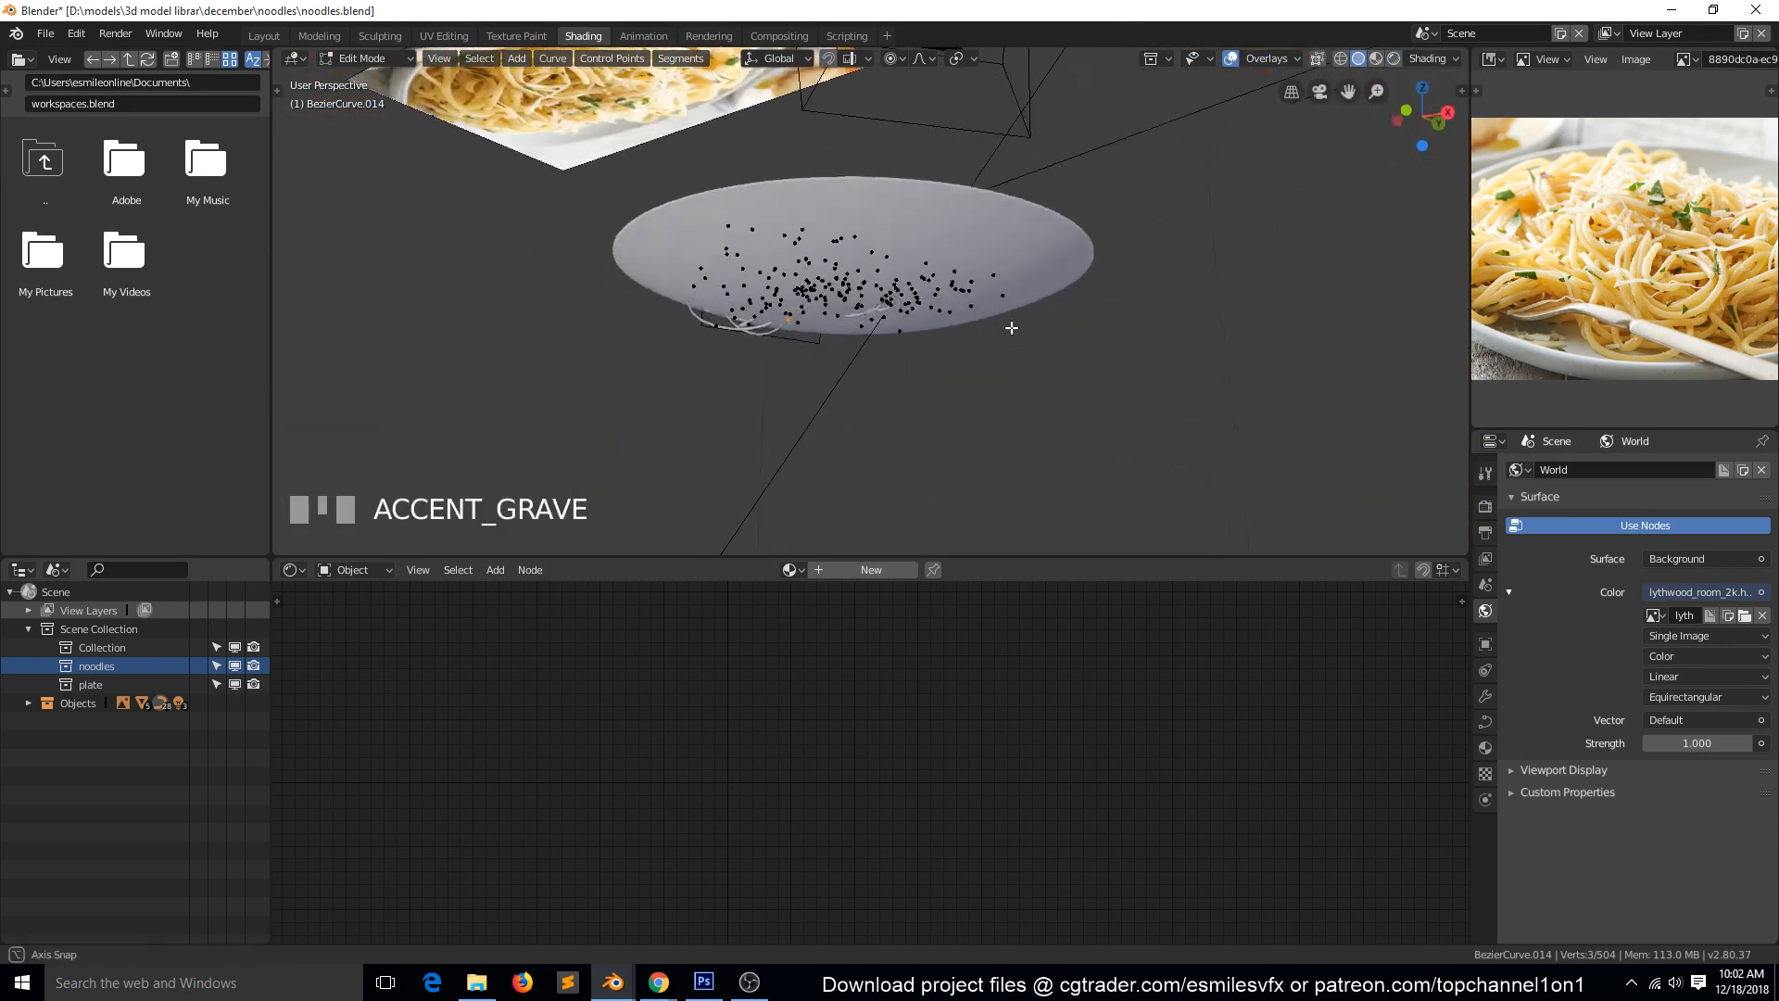
pyautogui.scroll(4, 1024, 320)
pyautogui.scroll(1, 1023, 321)
pyautogui.click(1427, 58)
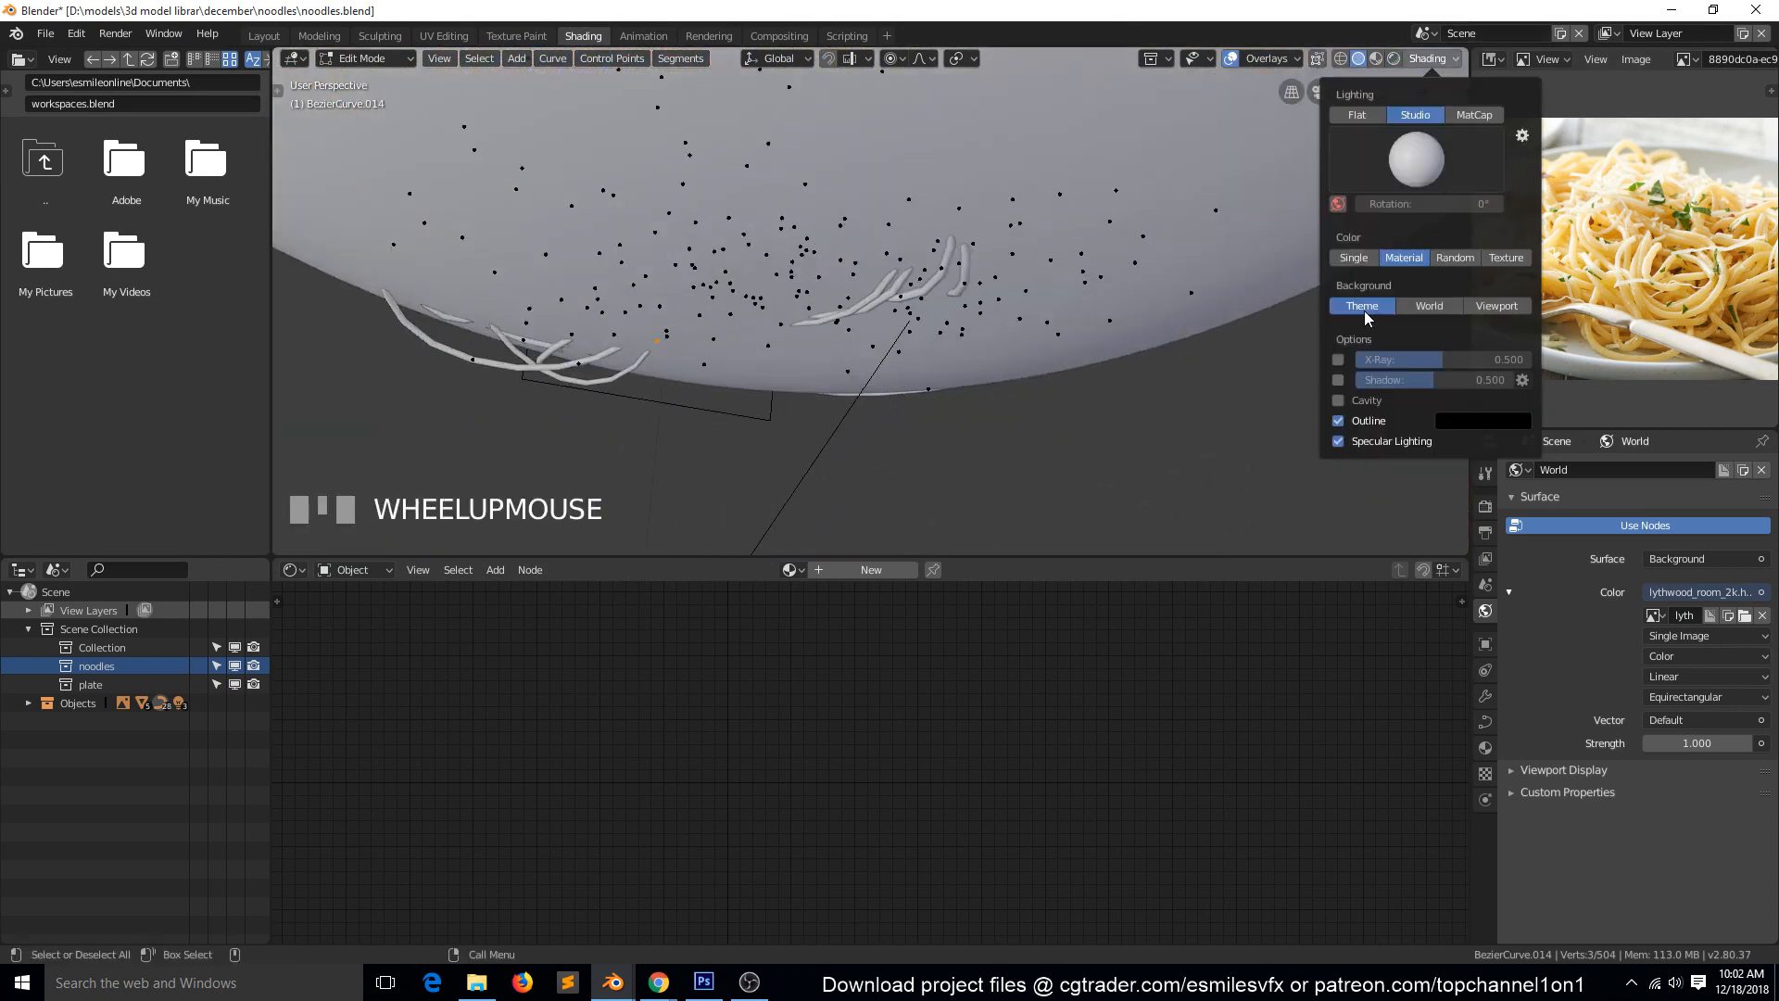
pyautogui.click(1434, 257)
# Try to raise a control point of the purple noodle under the plate along Z with proportional editing.
pyautogui.press('`')
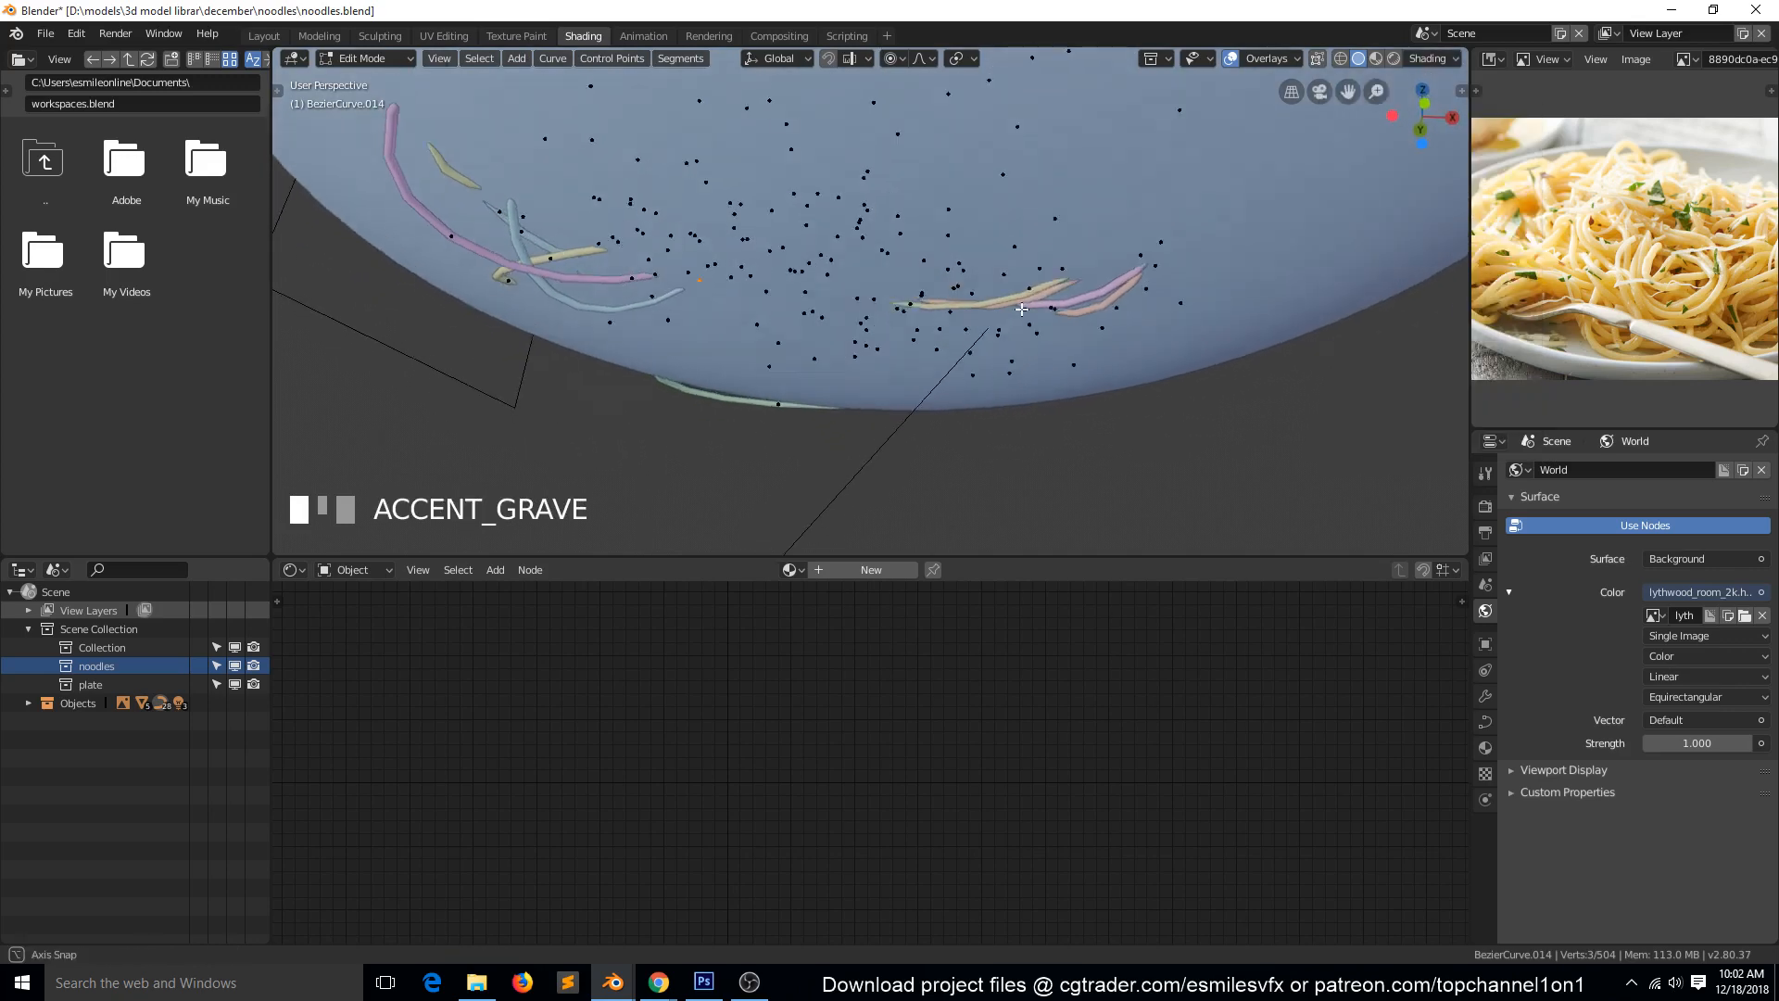
pyautogui.click(465, 248)
pyautogui.moveTo(465, 248); pyautogui.dragTo(488, 299, button='middle')
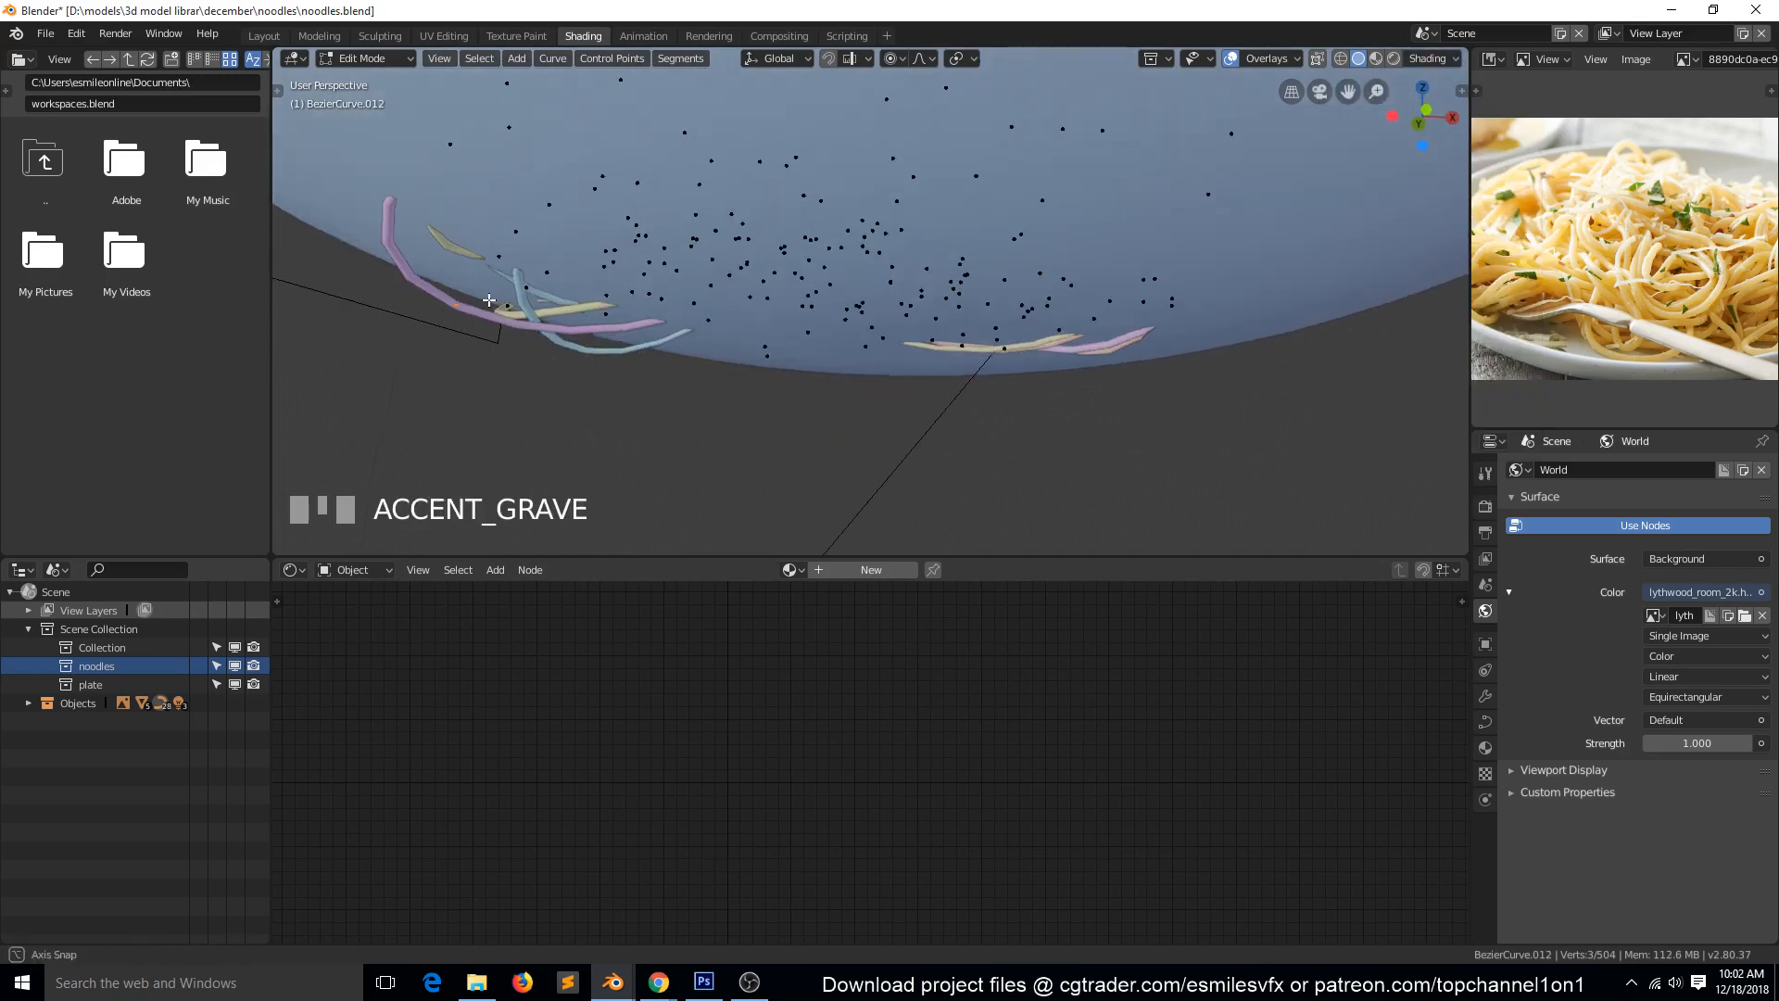
pyautogui.press('g')
pyautogui.press('z')
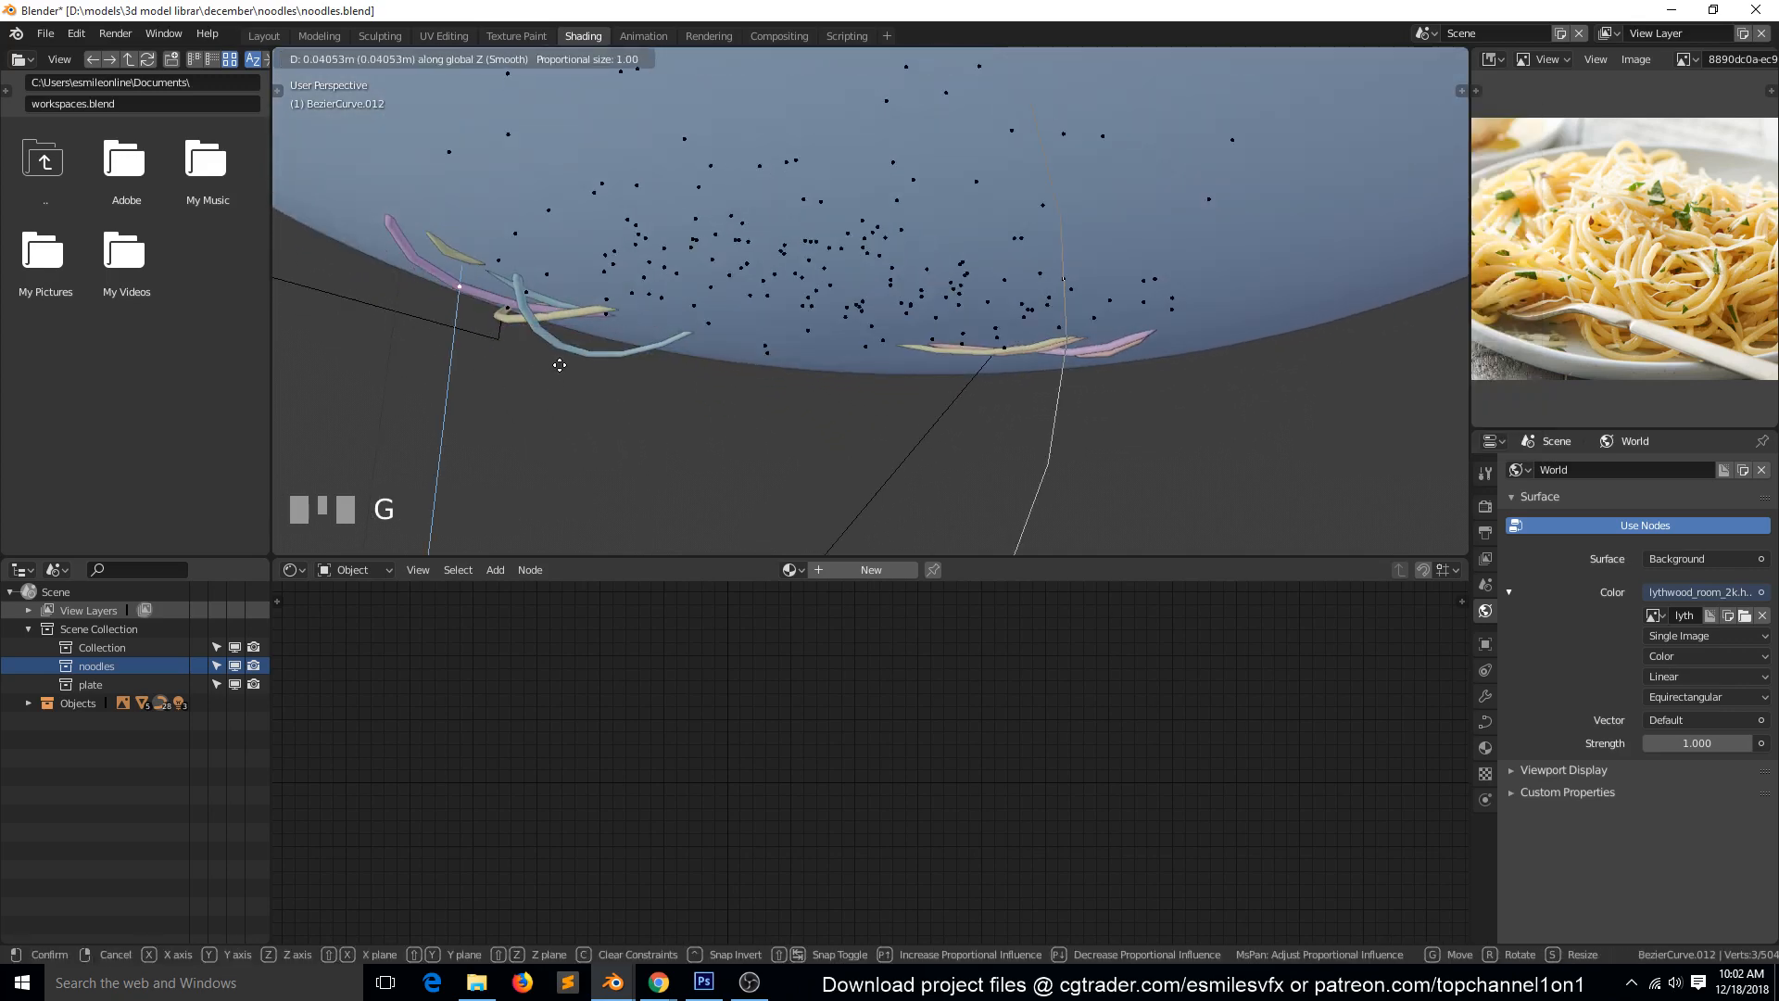
pyautogui.scroll(-4, 591, 321)
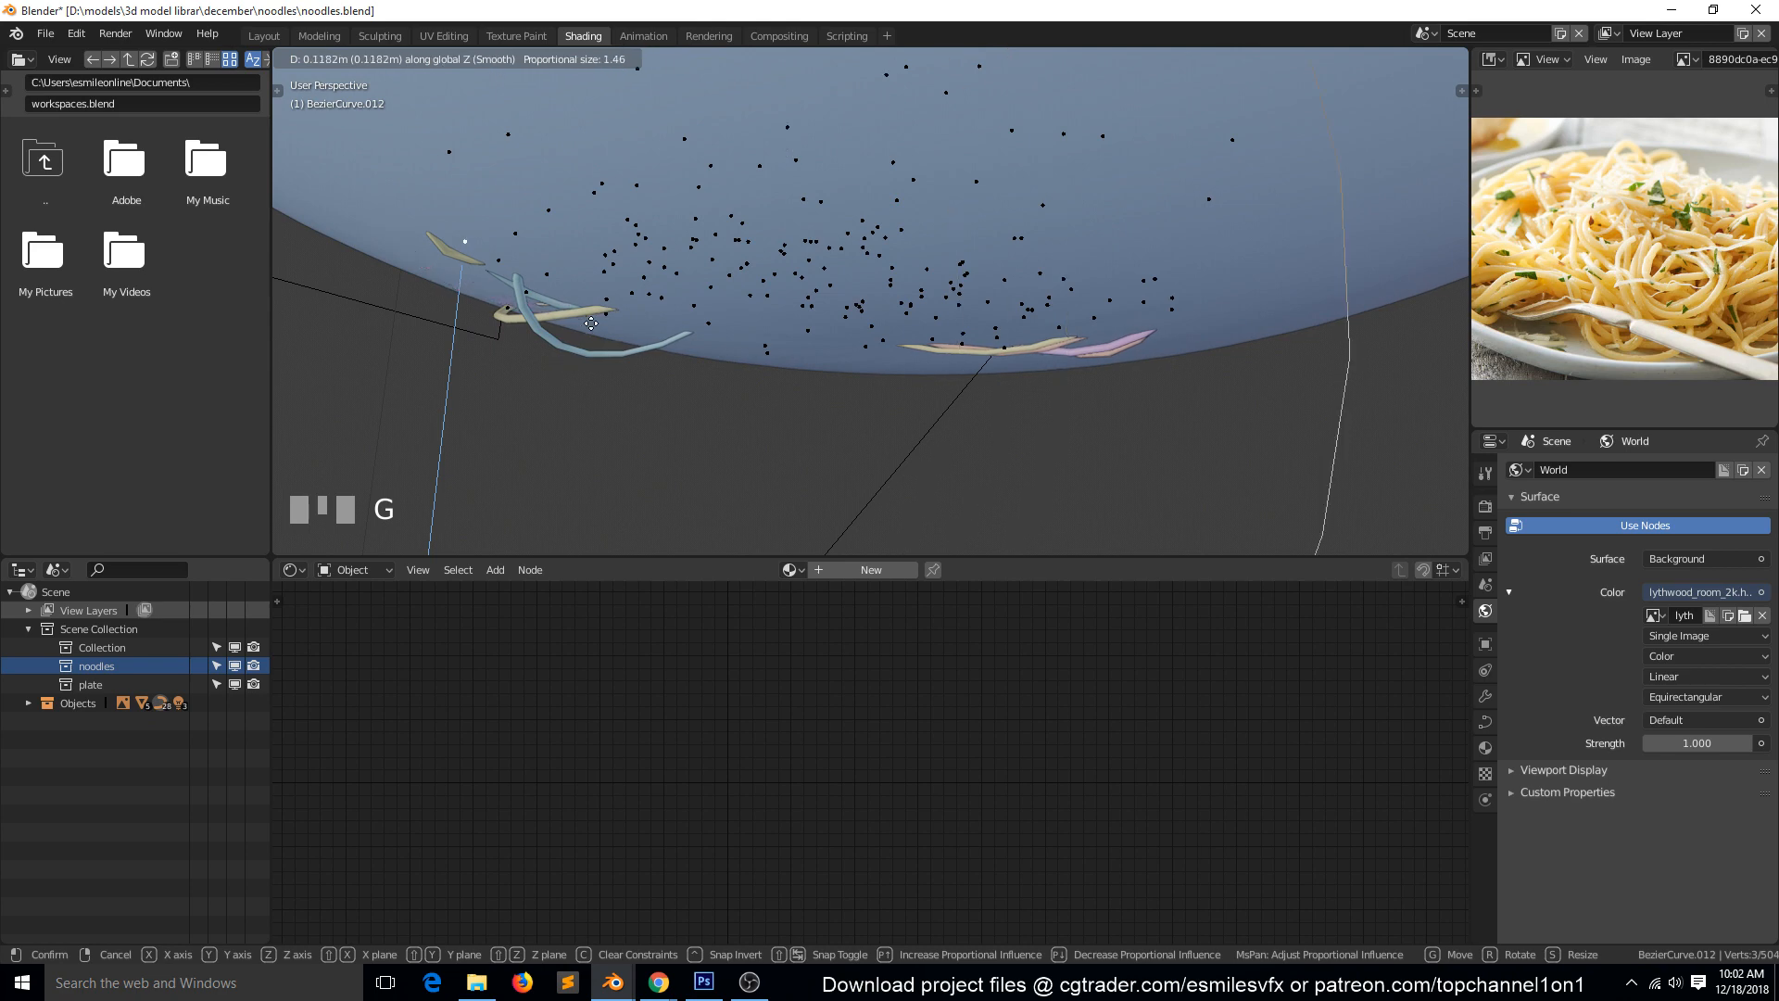
pyautogui.scroll(4, 593, 322)
pyautogui.rightClick(595, 323)
# Set proportional editing to Enable and try moving the purple noodle's control point freely up into the plate.
pyautogui.press('`')
pyautogui.moveTo(721, 457); pyautogui.dragTo(726, 386, button='middle')
pyautogui.click(897, 59)
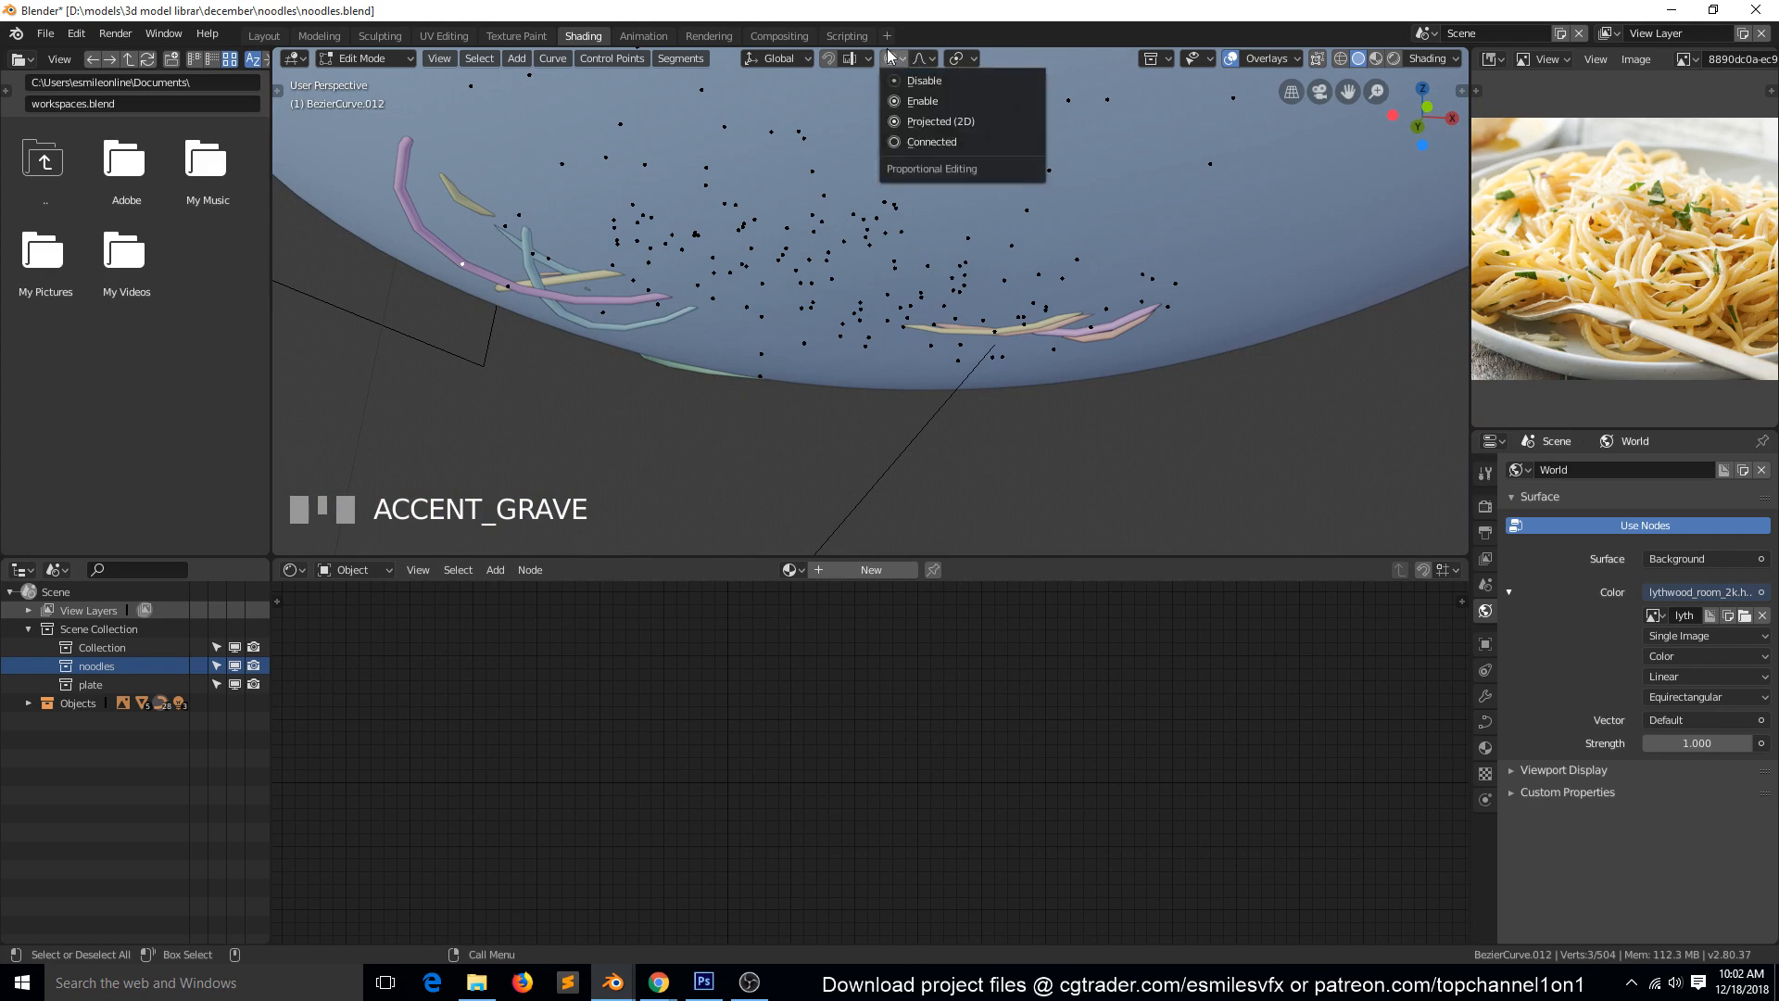
pyautogui.click(917, 100)
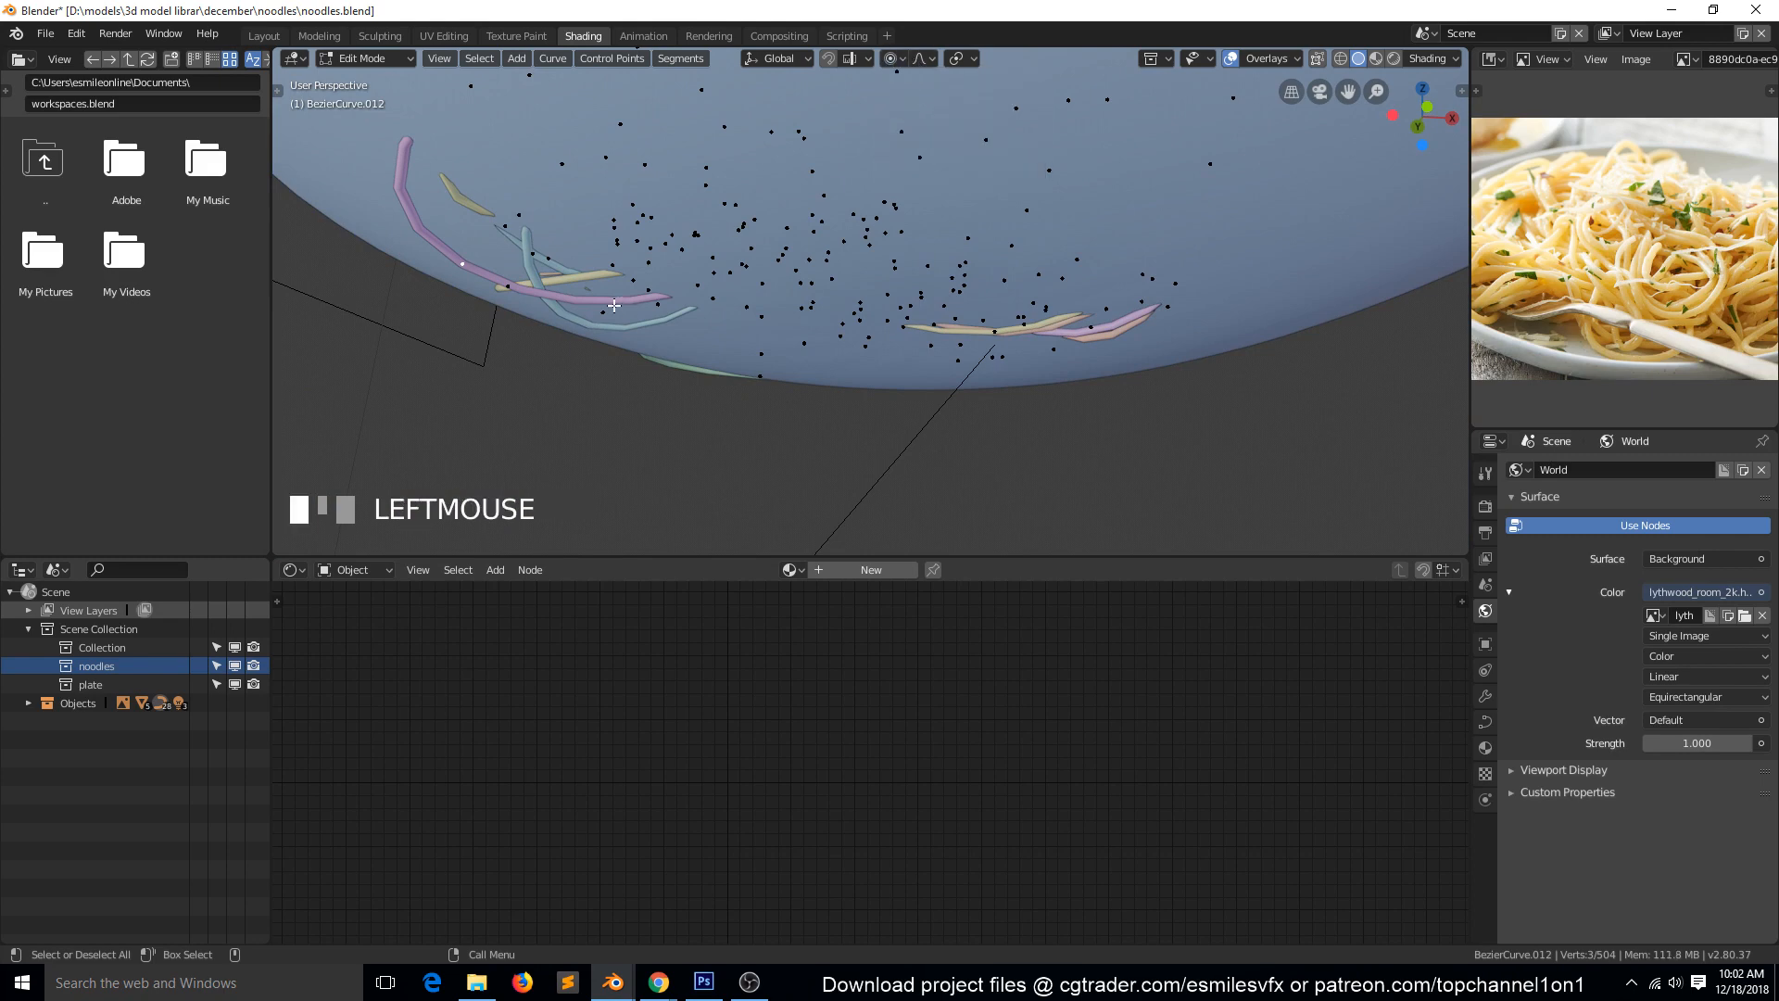
pyautogui.press('g')
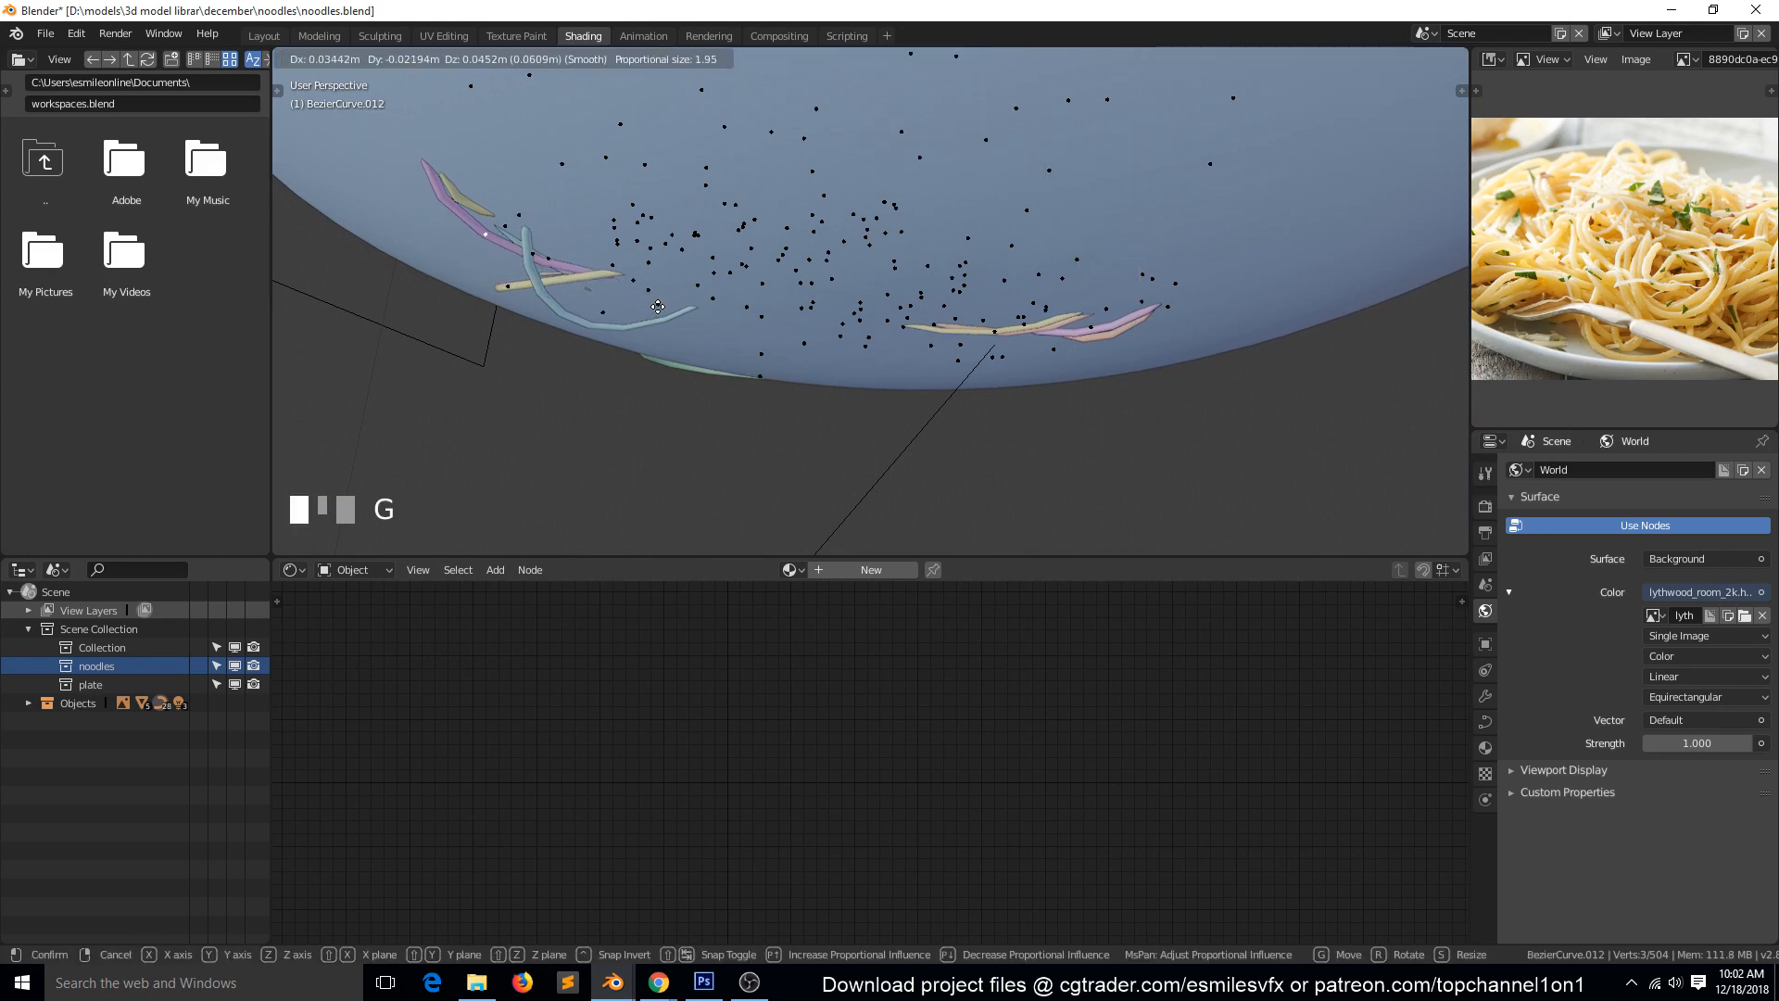
pyautogui.click(686, 231)
pyautogui.scroll(-4, 691, 352)
pyautogui.press('`')
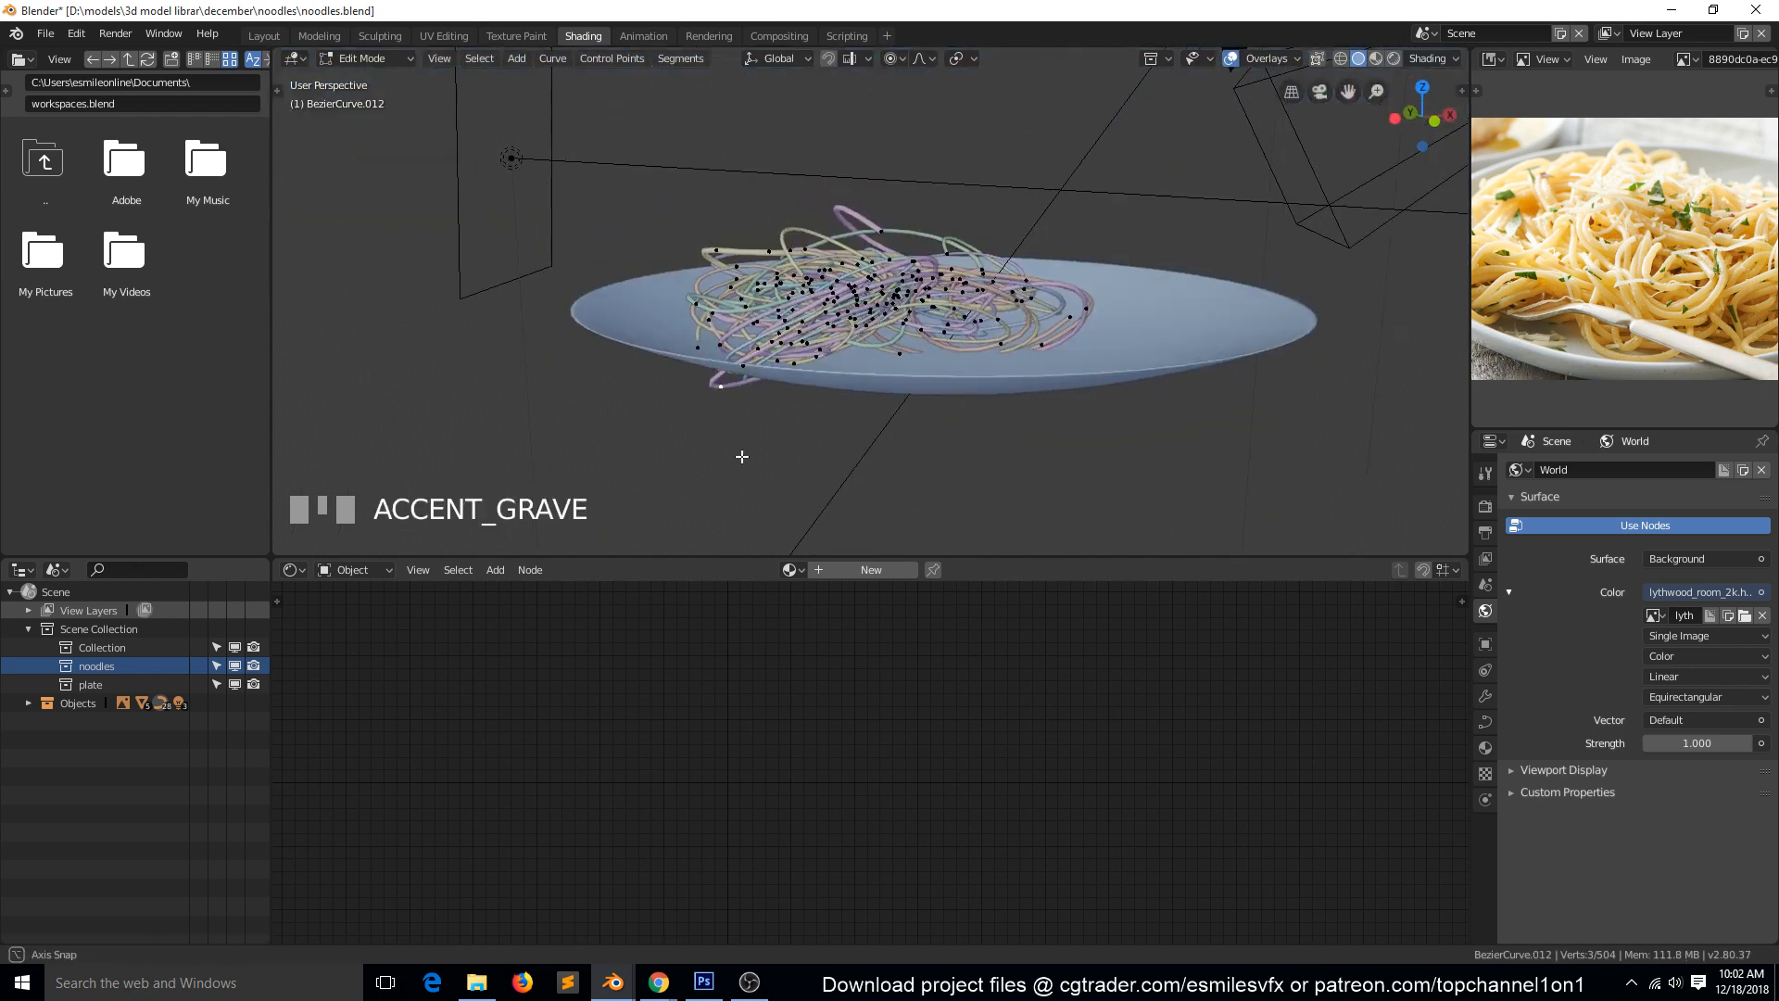
pyautogui.press('`')
pyautogui.press('a')
pyautogui.scroll(3, 805, 401)
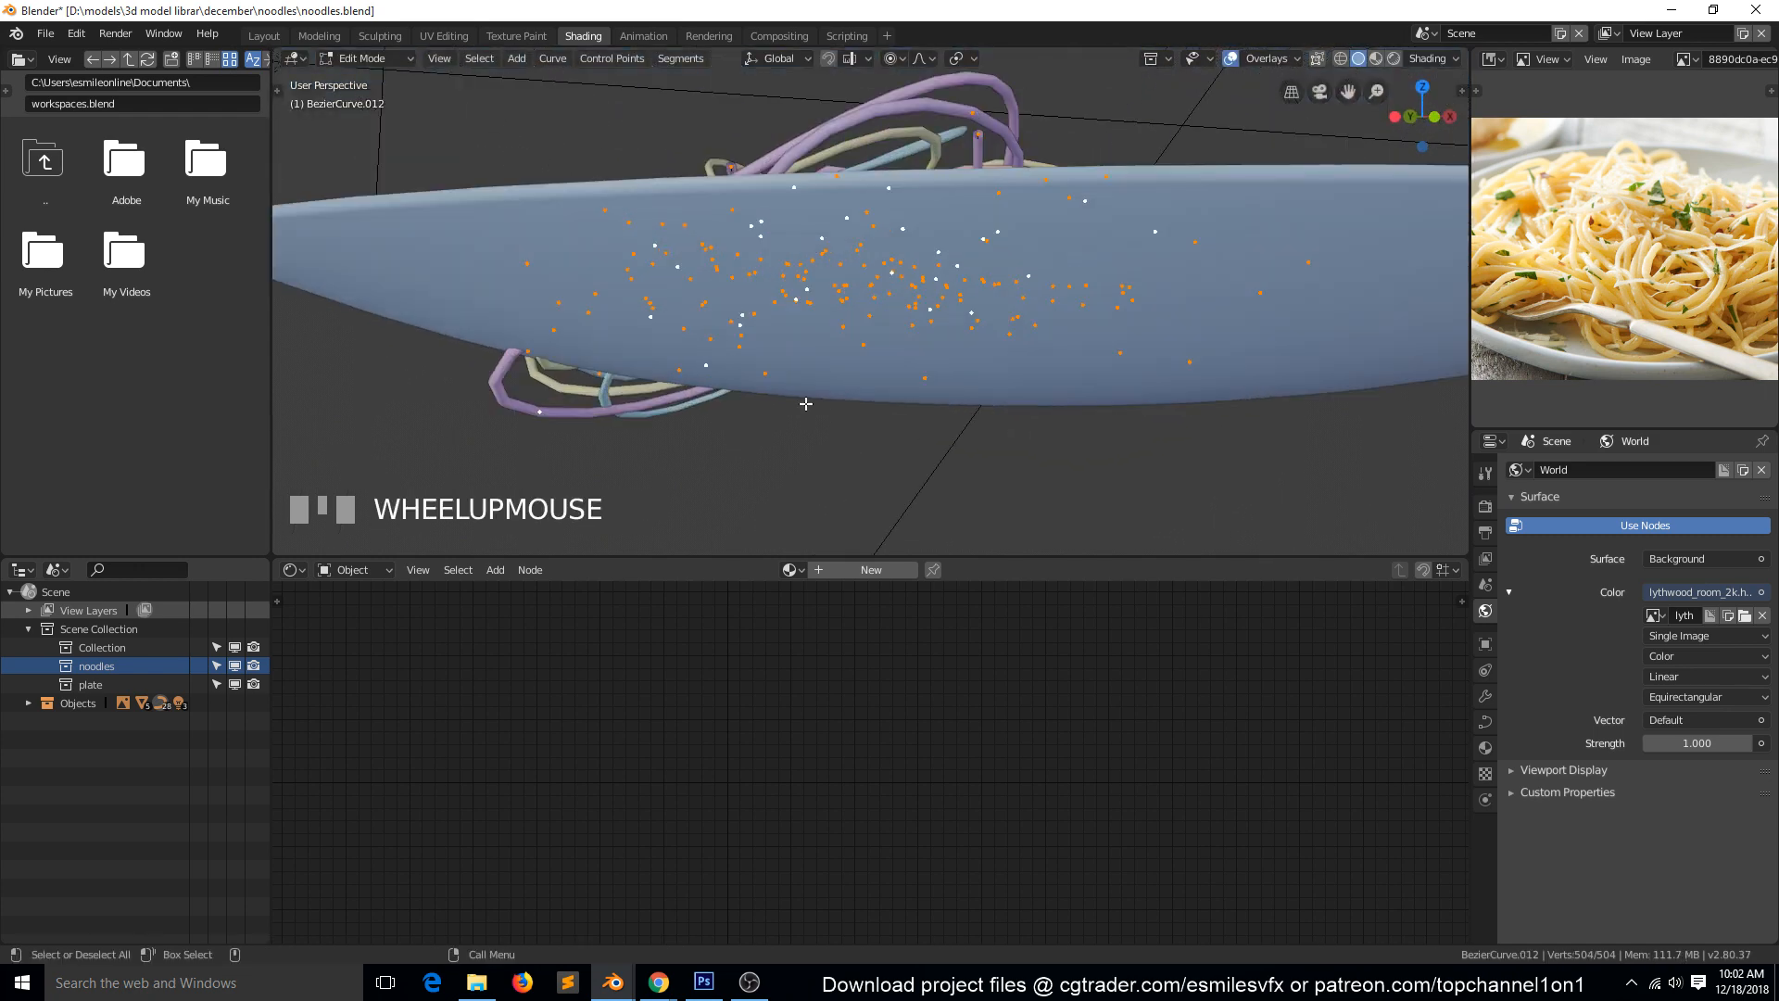
pyautogui.press('g')
pyautogui.rightClick(807, 401)
# Raise the purple noodle's lowest control point along Z with proportional editing until it sits inside the plate.
pyautogui.click(554, 412)
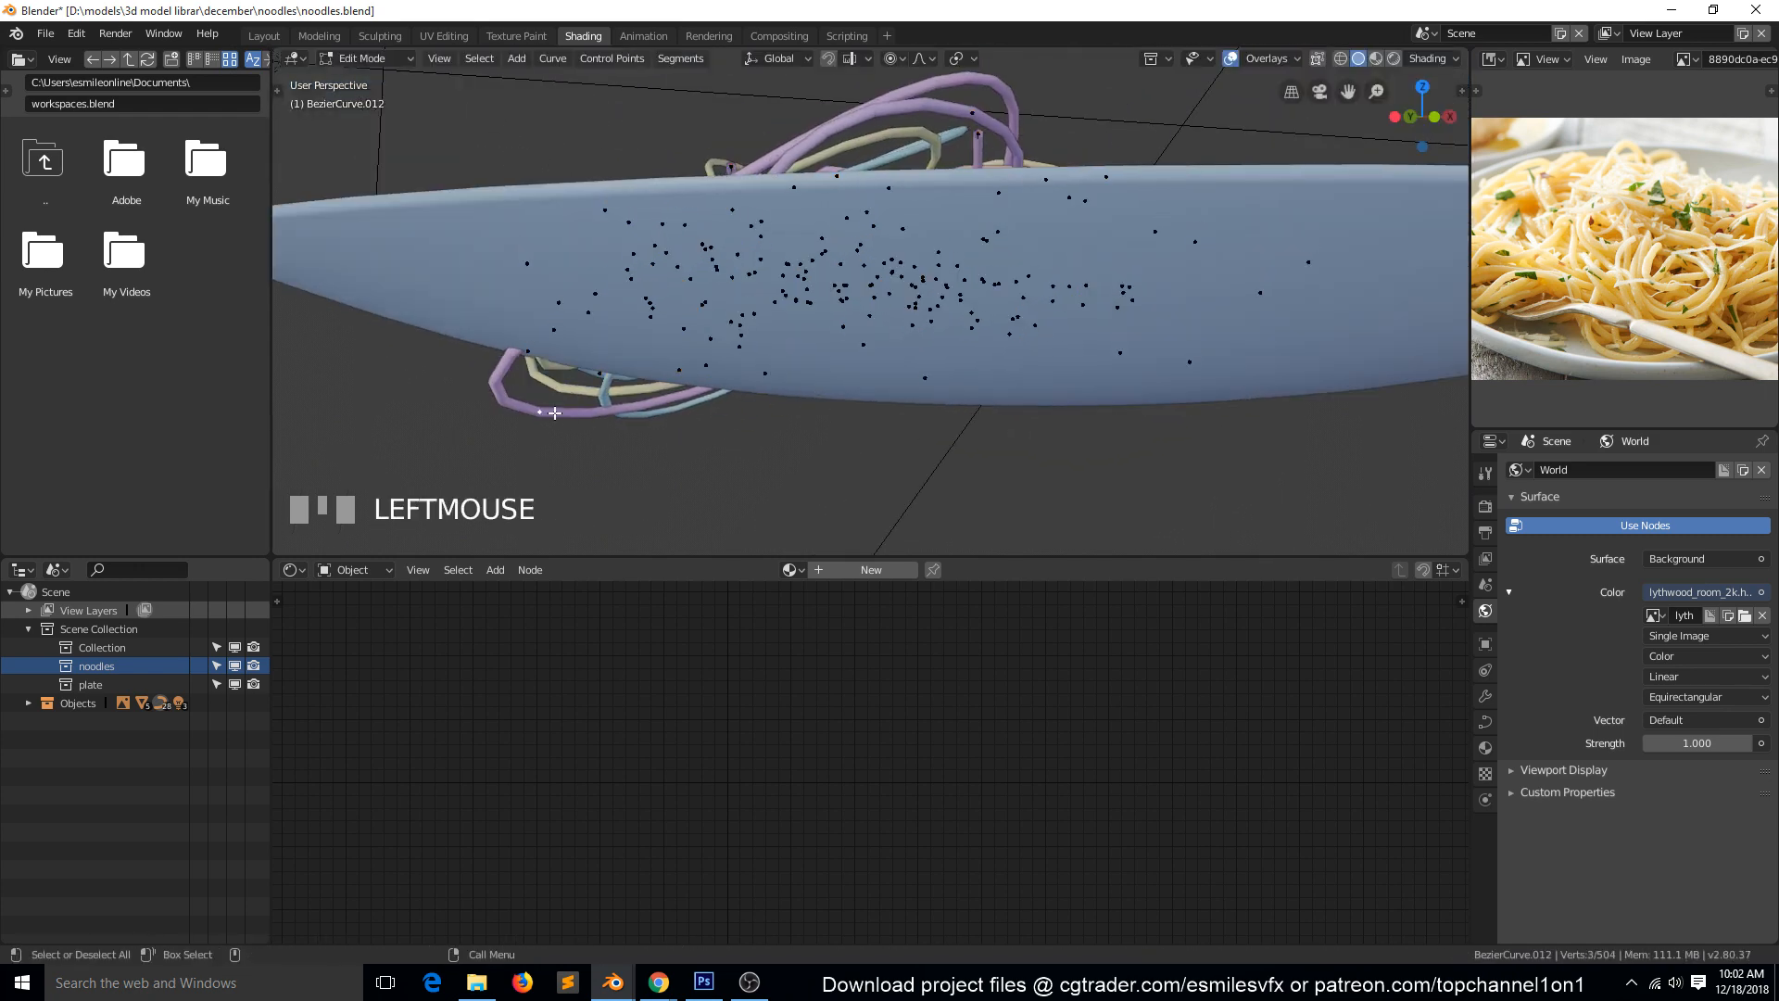
pyautogui.press('g')
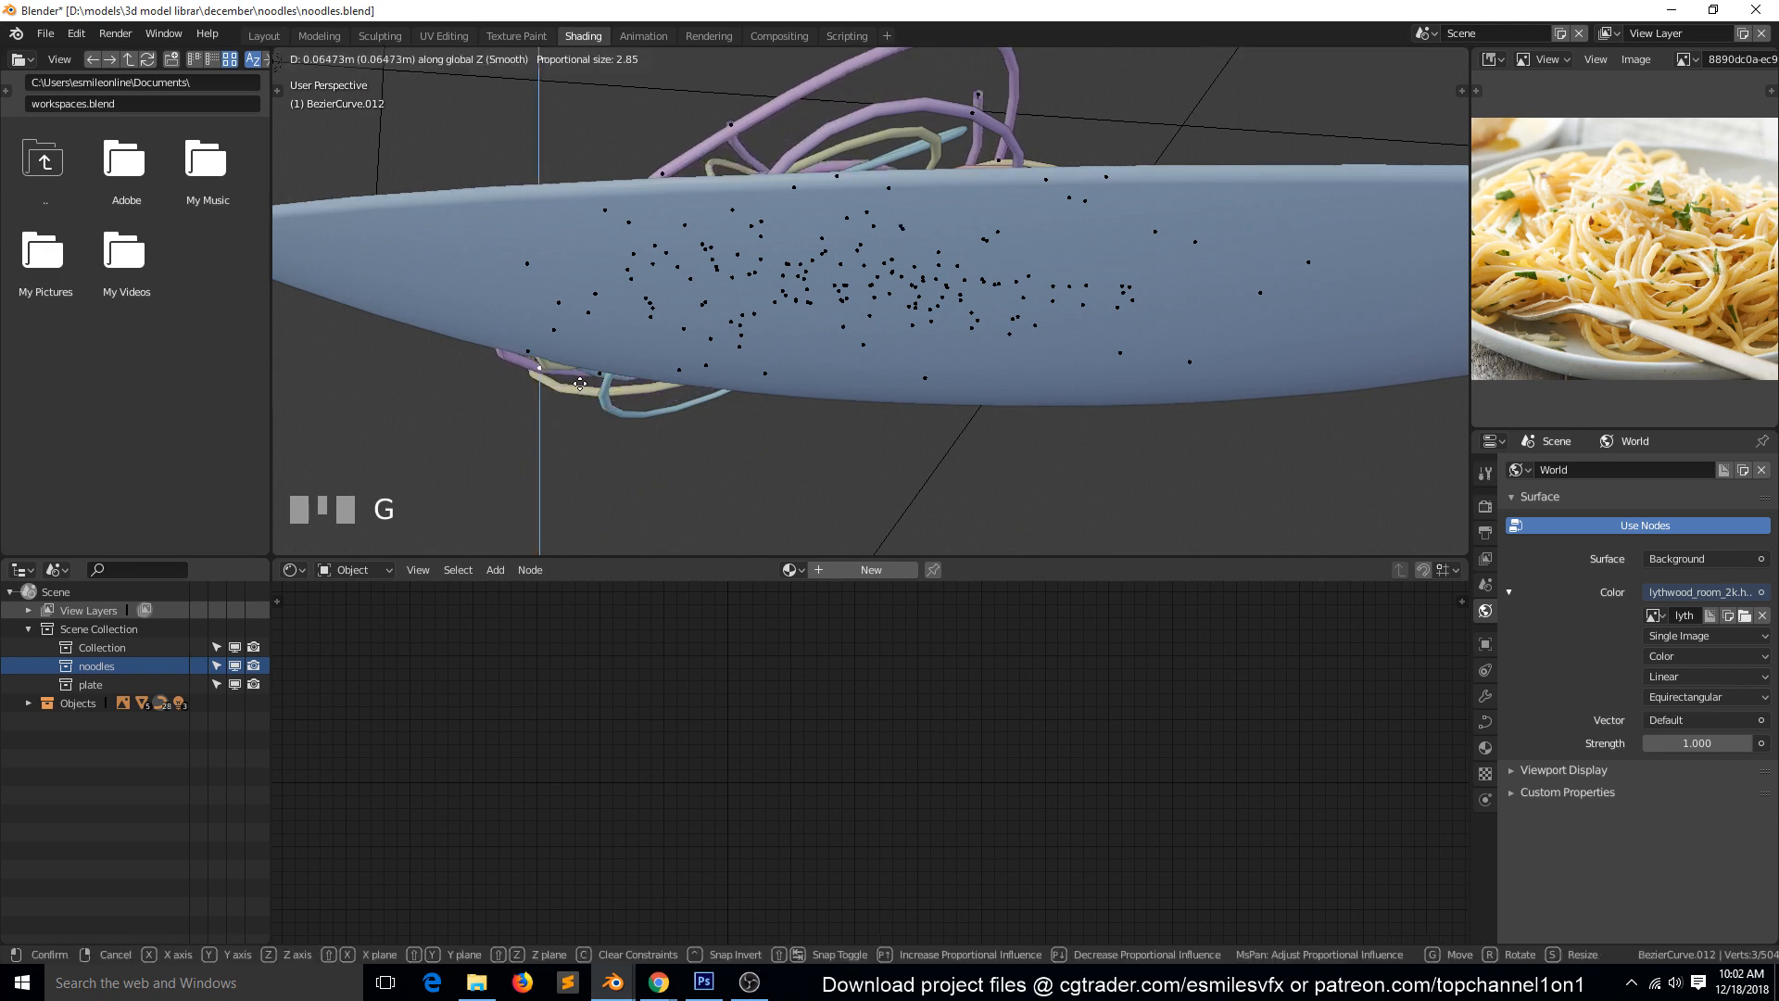
pyautogui.click(593, 380)
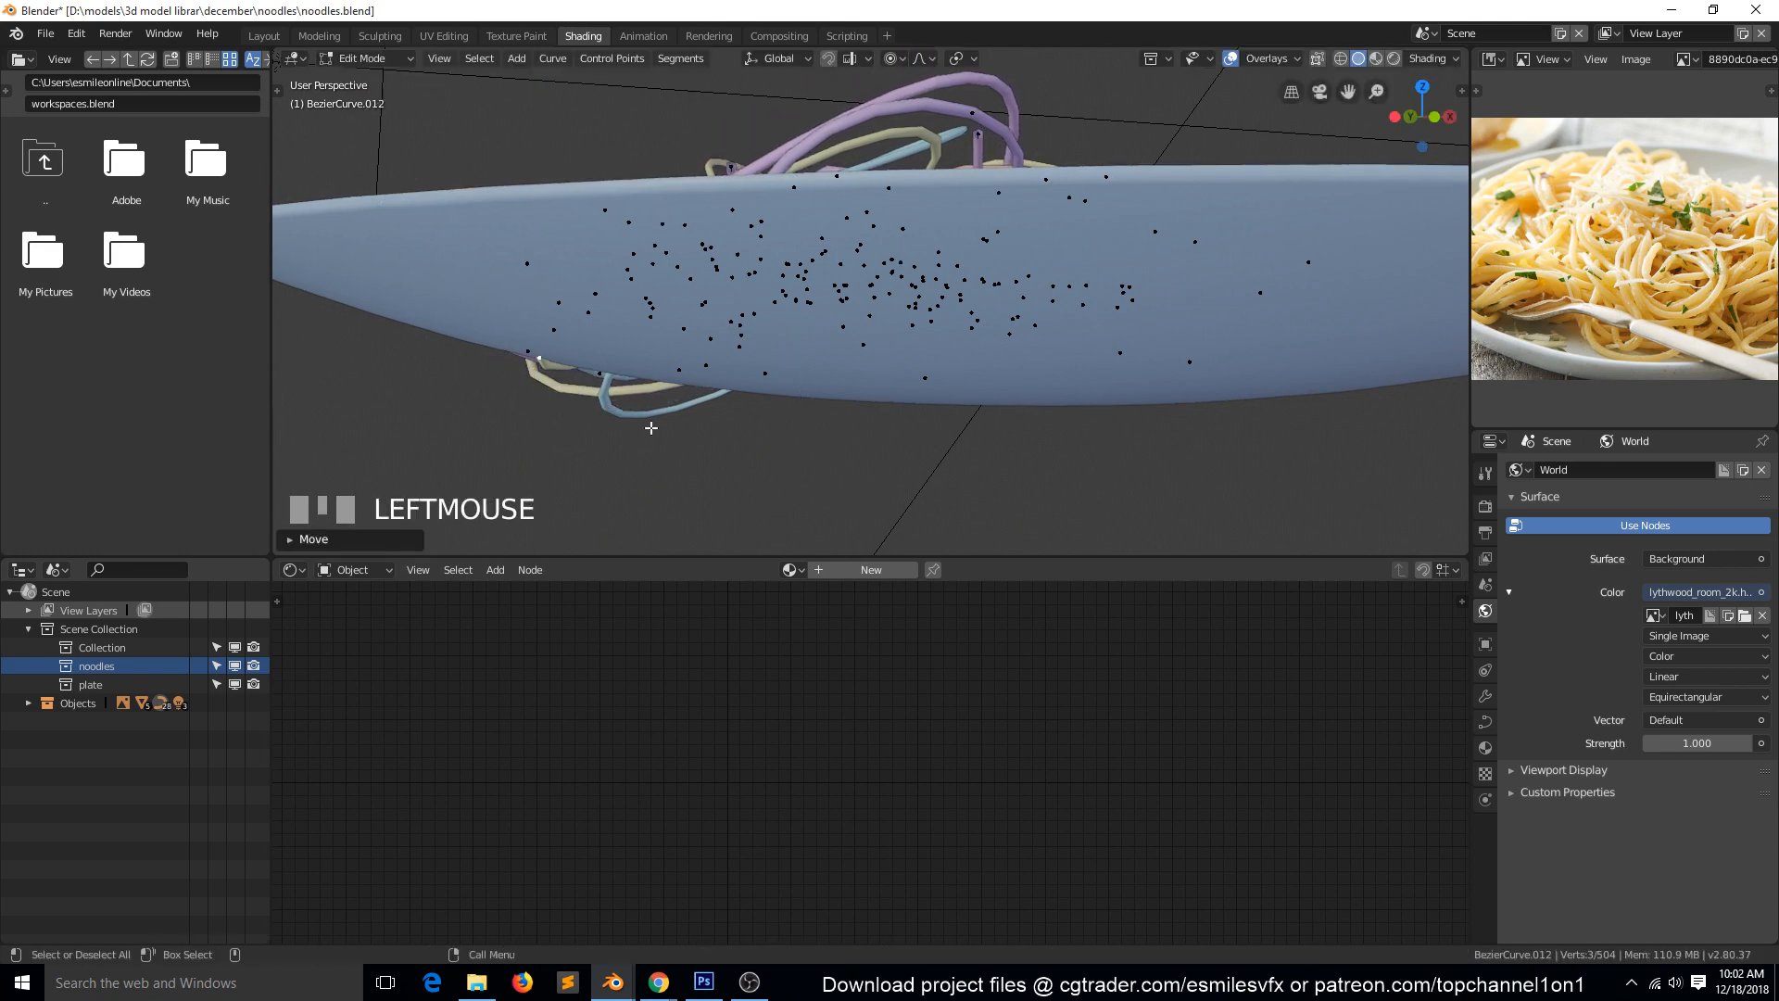
pyautogui.press('`')
pyautogui.click(941, 317)
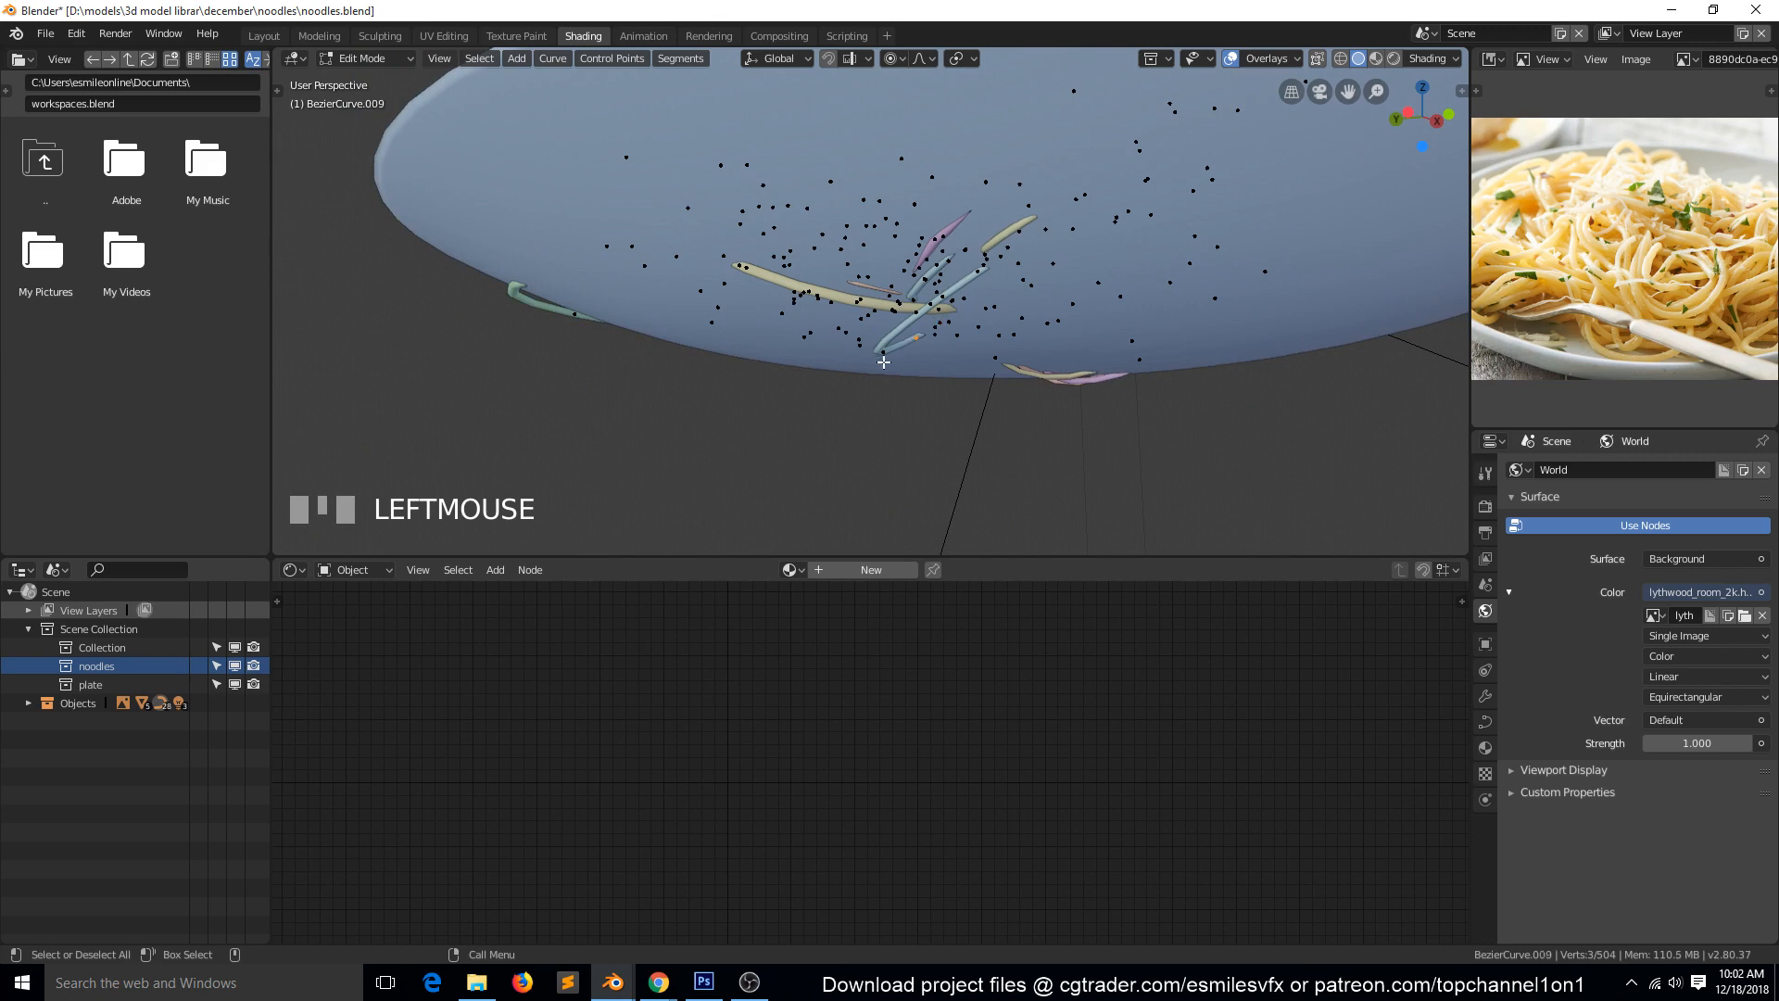
pyautogui.press('g')
pyautogui.rightClick(883, 363)
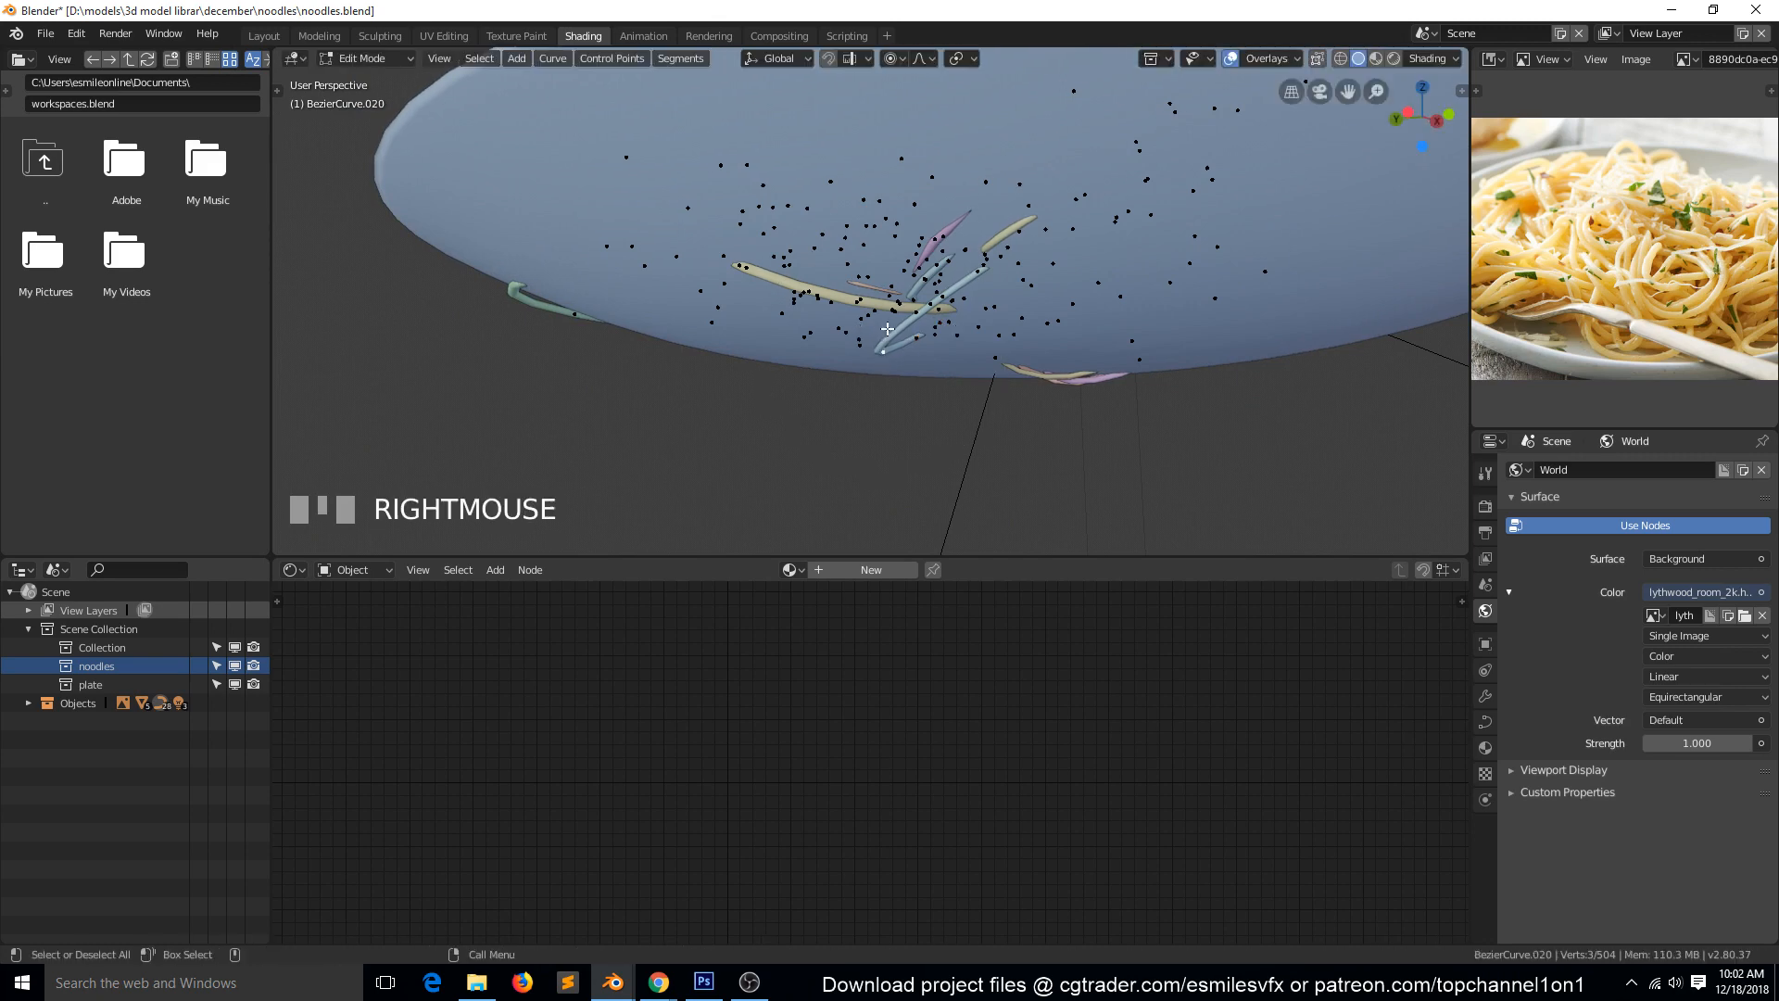
pyautogui.press('`')
pyautogui.click(696, 400)
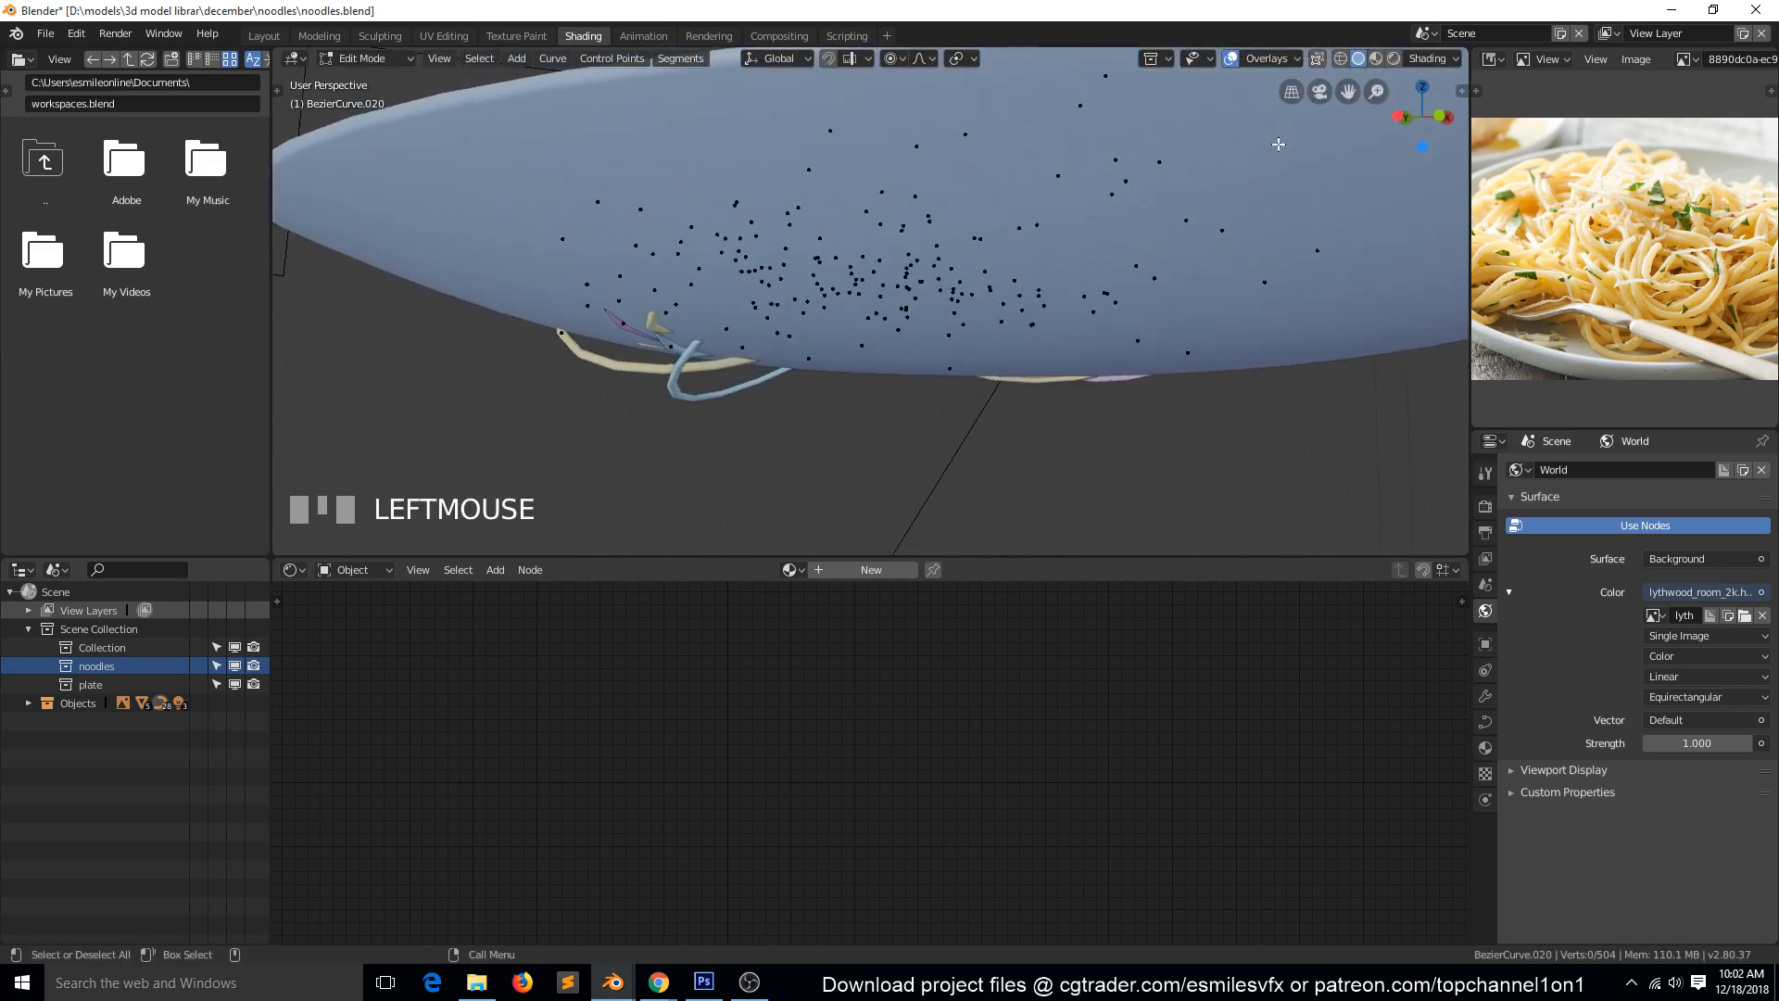
# Show the curve handles again, then scale the light blue noodle's protruding control point to about 0.31 and move it up.
pyautogui.click(1281, 59)
pyautogui.click(1180, 488)
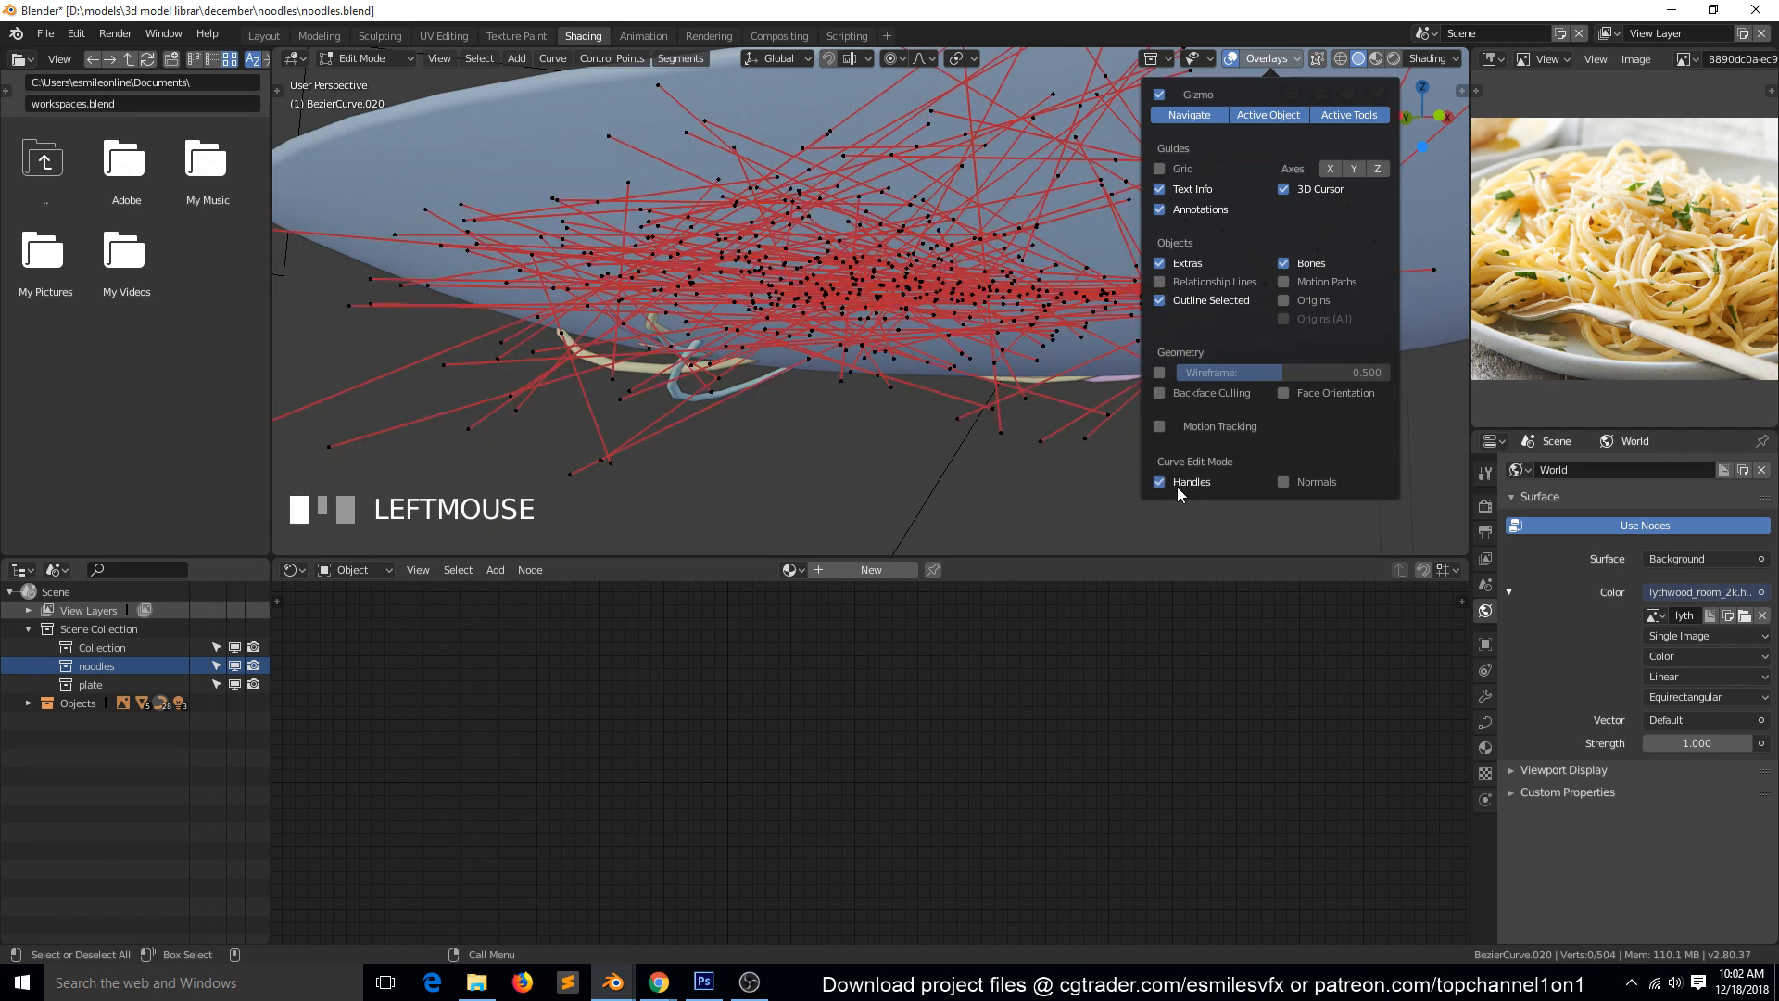
pyautogui.click(819, 362)
pyautogui.click(802, 356)
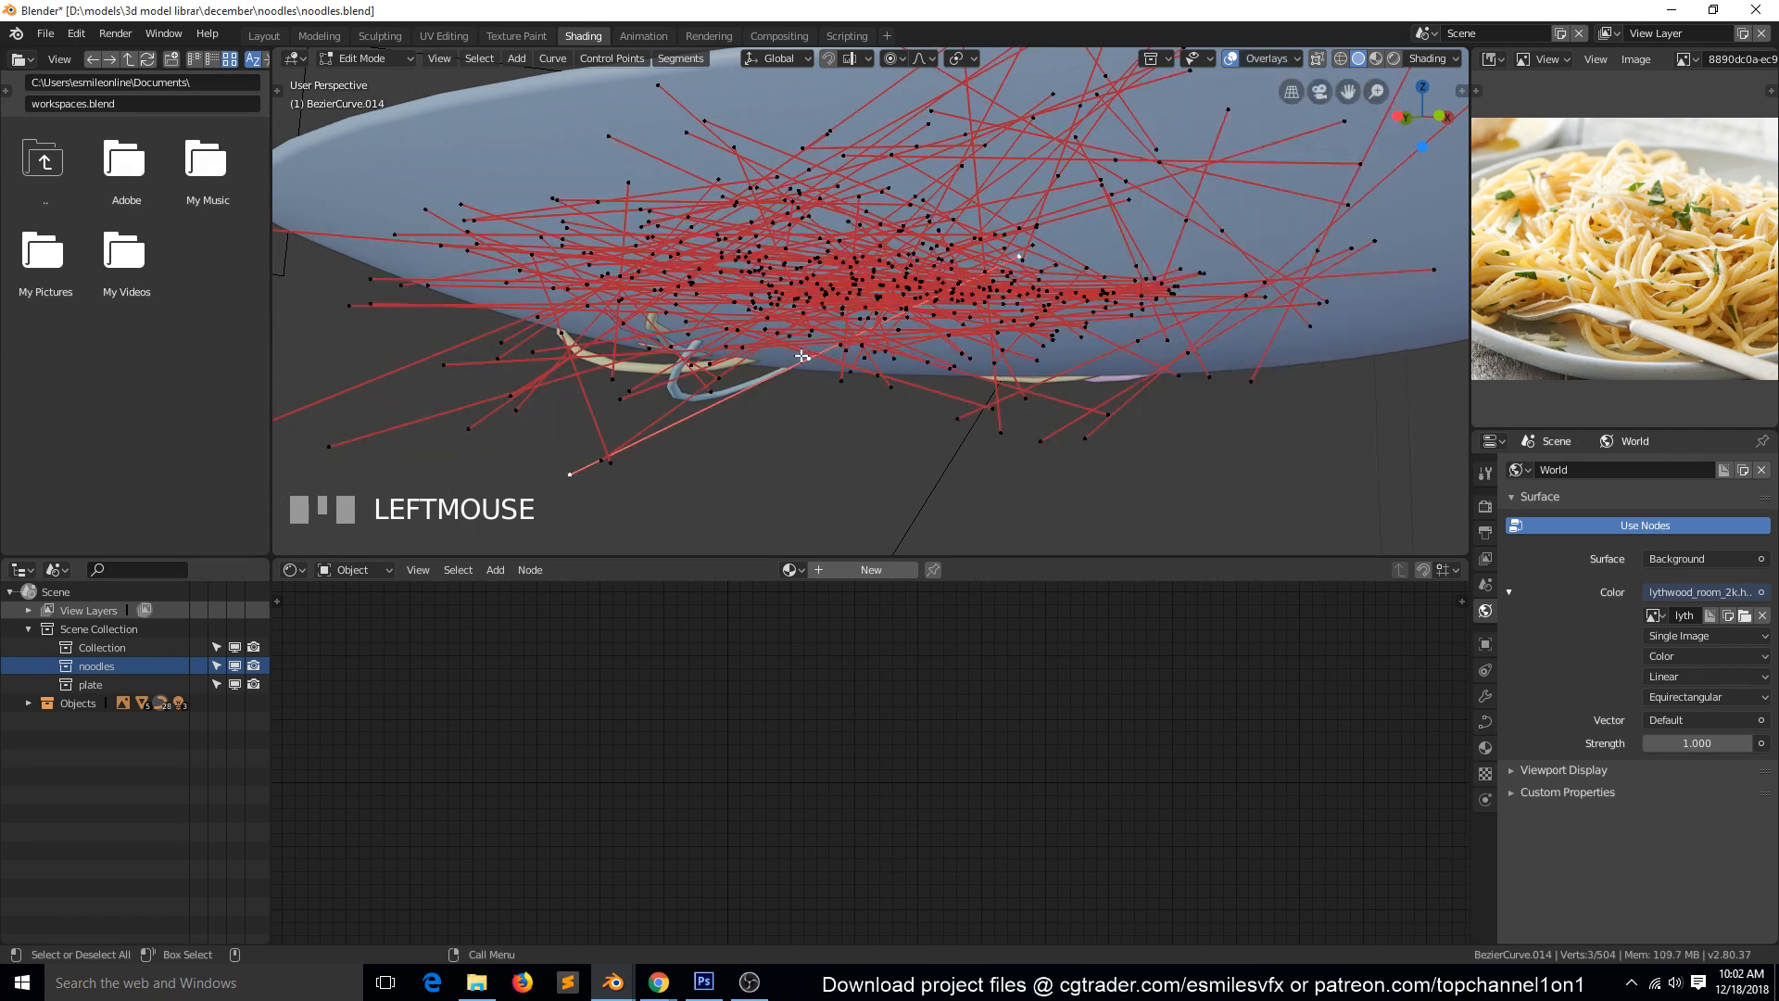
pyautogui.press('s')
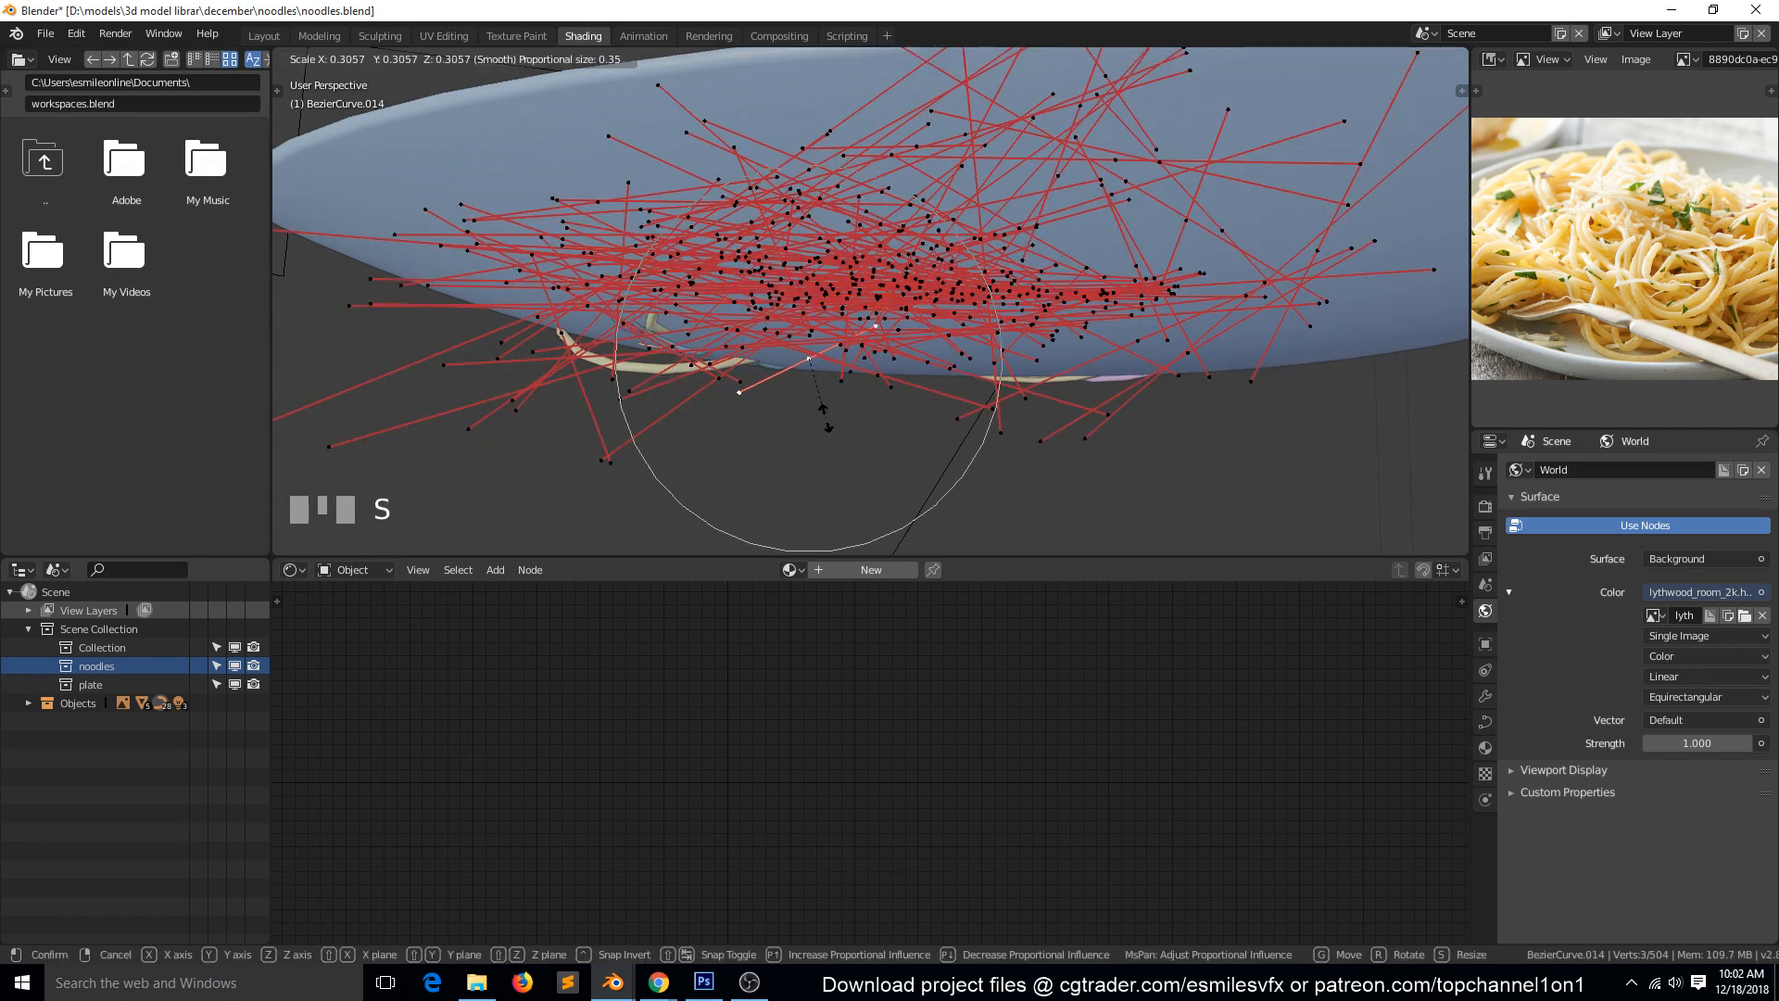
pyautogui.click(825, 413)
pyautogui.press('g')
pyautogui.click(823, 408)
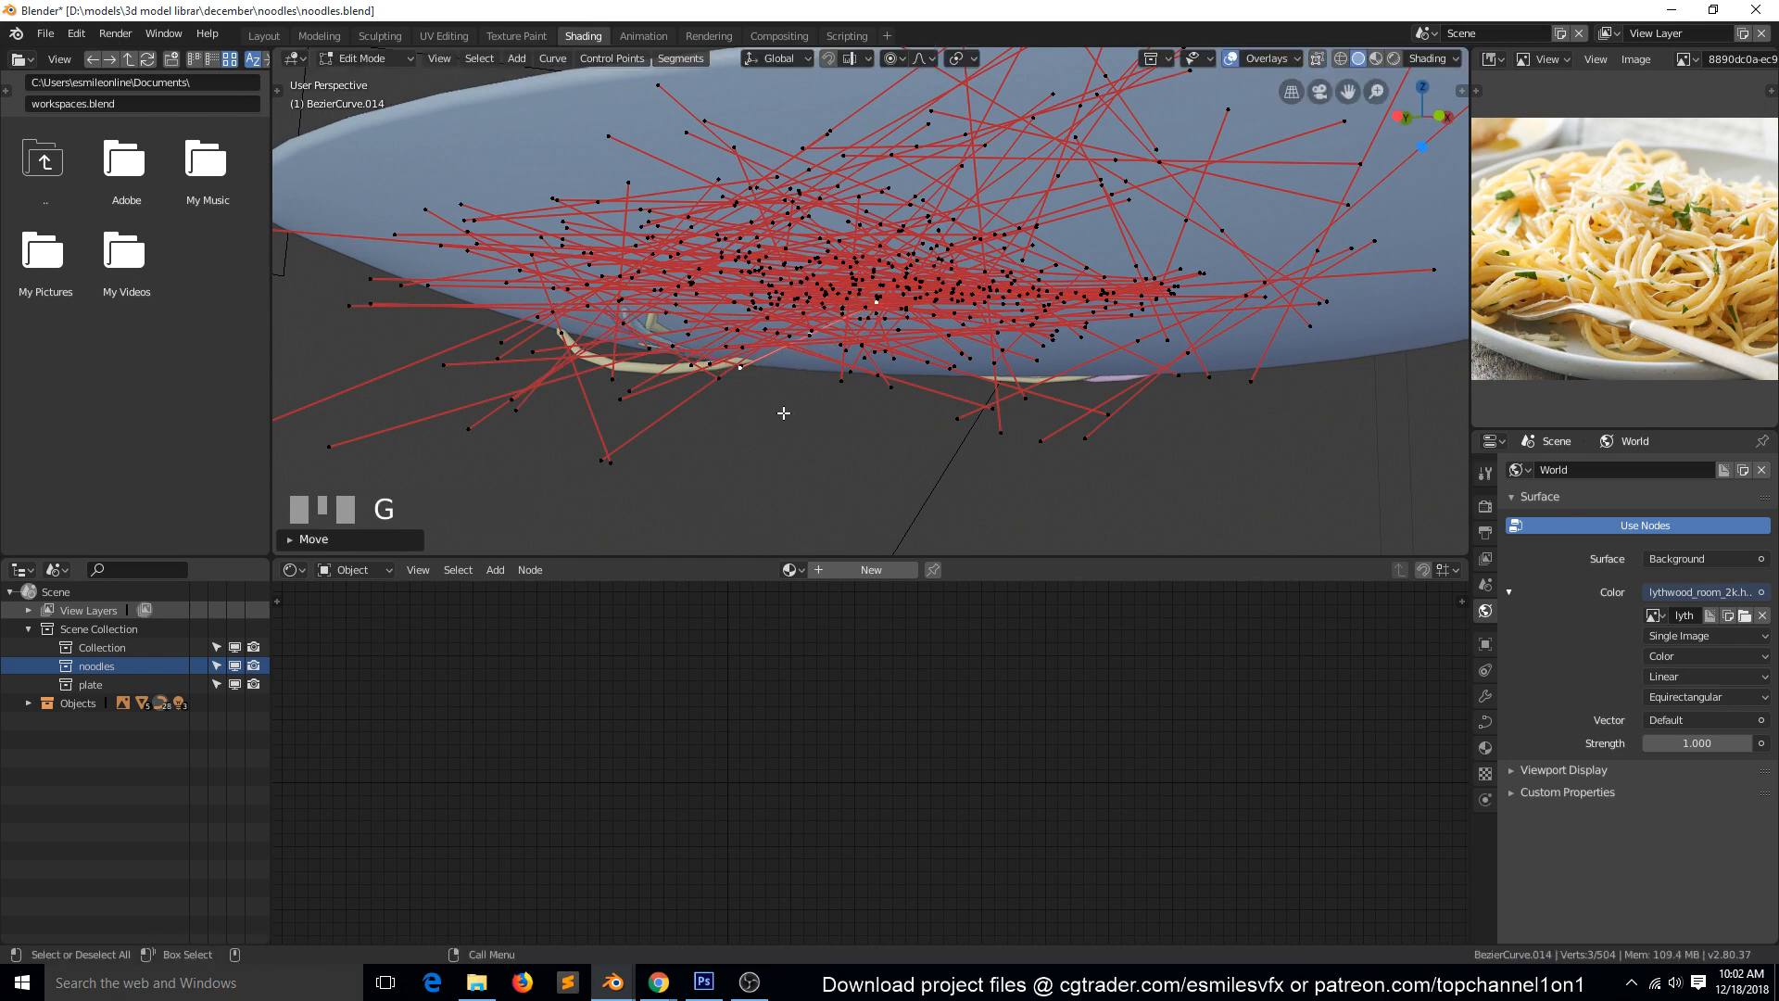
# Nudge the control points of the purple and light blue noodles slightly upward where they still touch the plate's underside.
pyautogui.click(672, 341)
pyautogui.press('g')
pyautogui.click(670, 329)
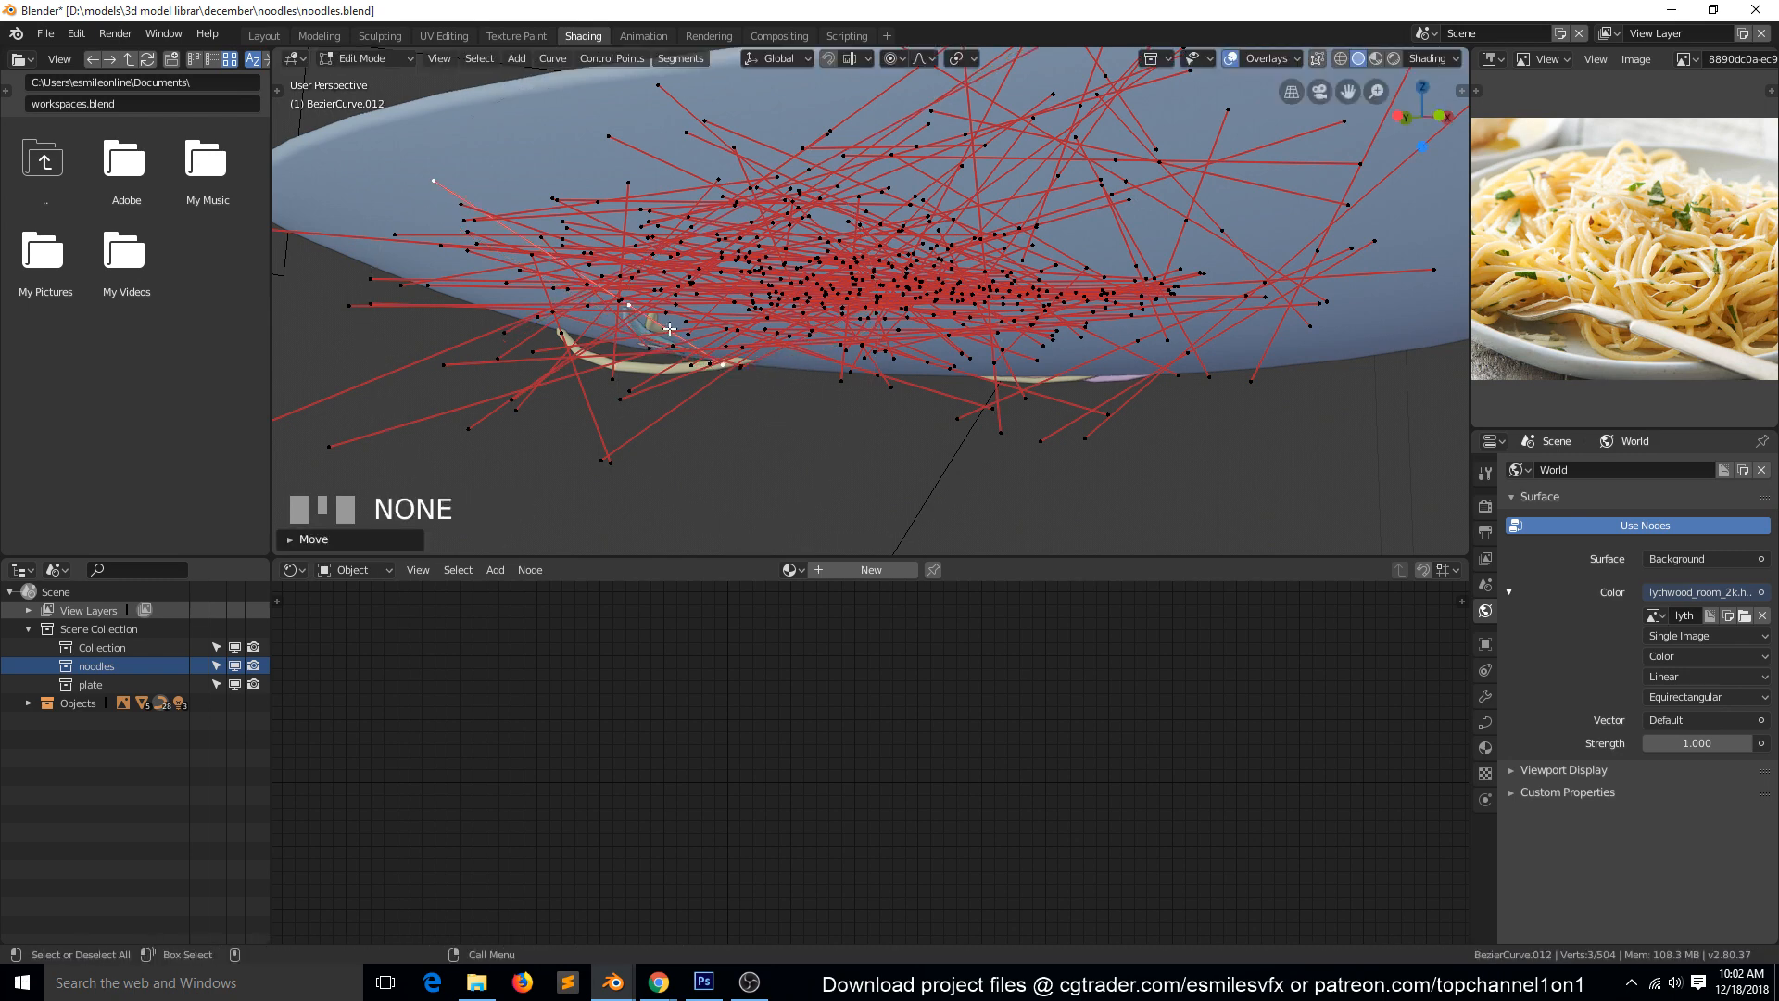
pyautogui.click(669, 341)
pyautogui.press('g')
pyautogui.click(685, 336)
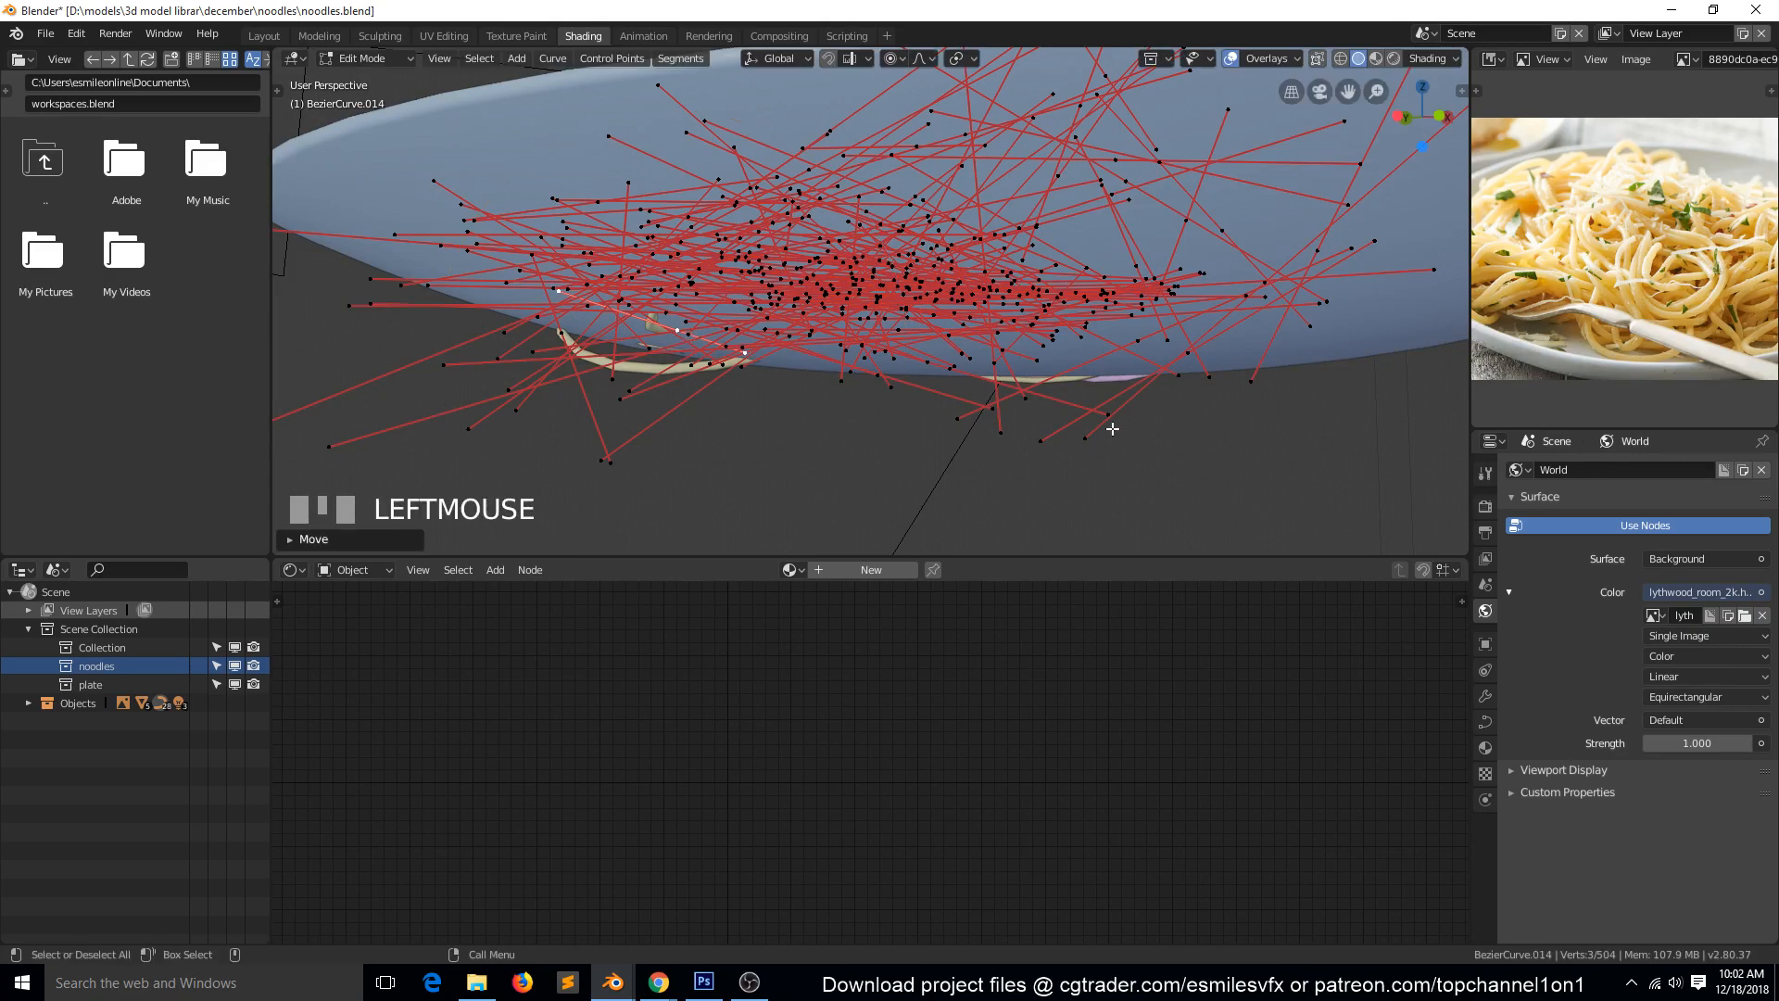
# Leave edit mode on all noodles and edit only one noodle that protrudes at the plate's lowest part.
pyautogui.click(1021, 406)
pyautogui.moveTo(1038, 401); pyautogui.dragTo(922, 356, button='middle')
pyautogui.press('Tab')
pyautogui.press('`')
pyautogui.click(936, 230)
pyautogui.press('Tab')
pyautogui.press('`')
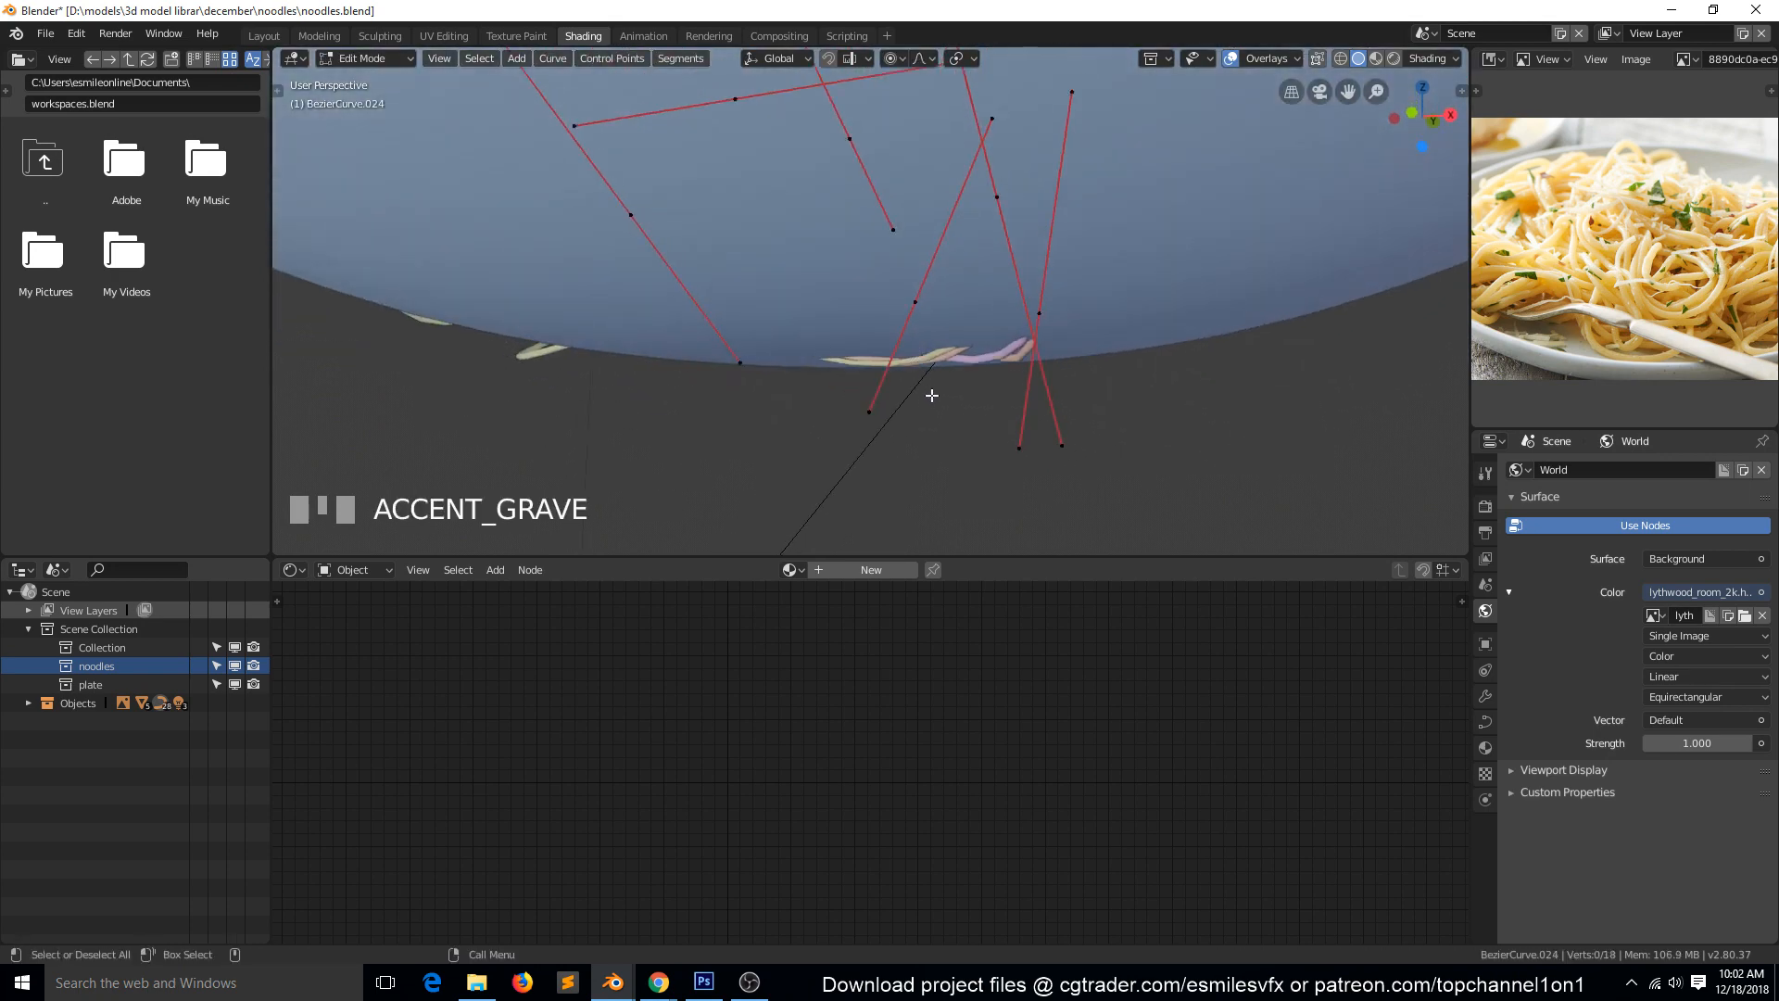
# Shrink this noodle's lowest control point handles, move the point up inside the plate, and return to object mode.
pyautogui.click(1045, 314)
pyautogui.press('g')
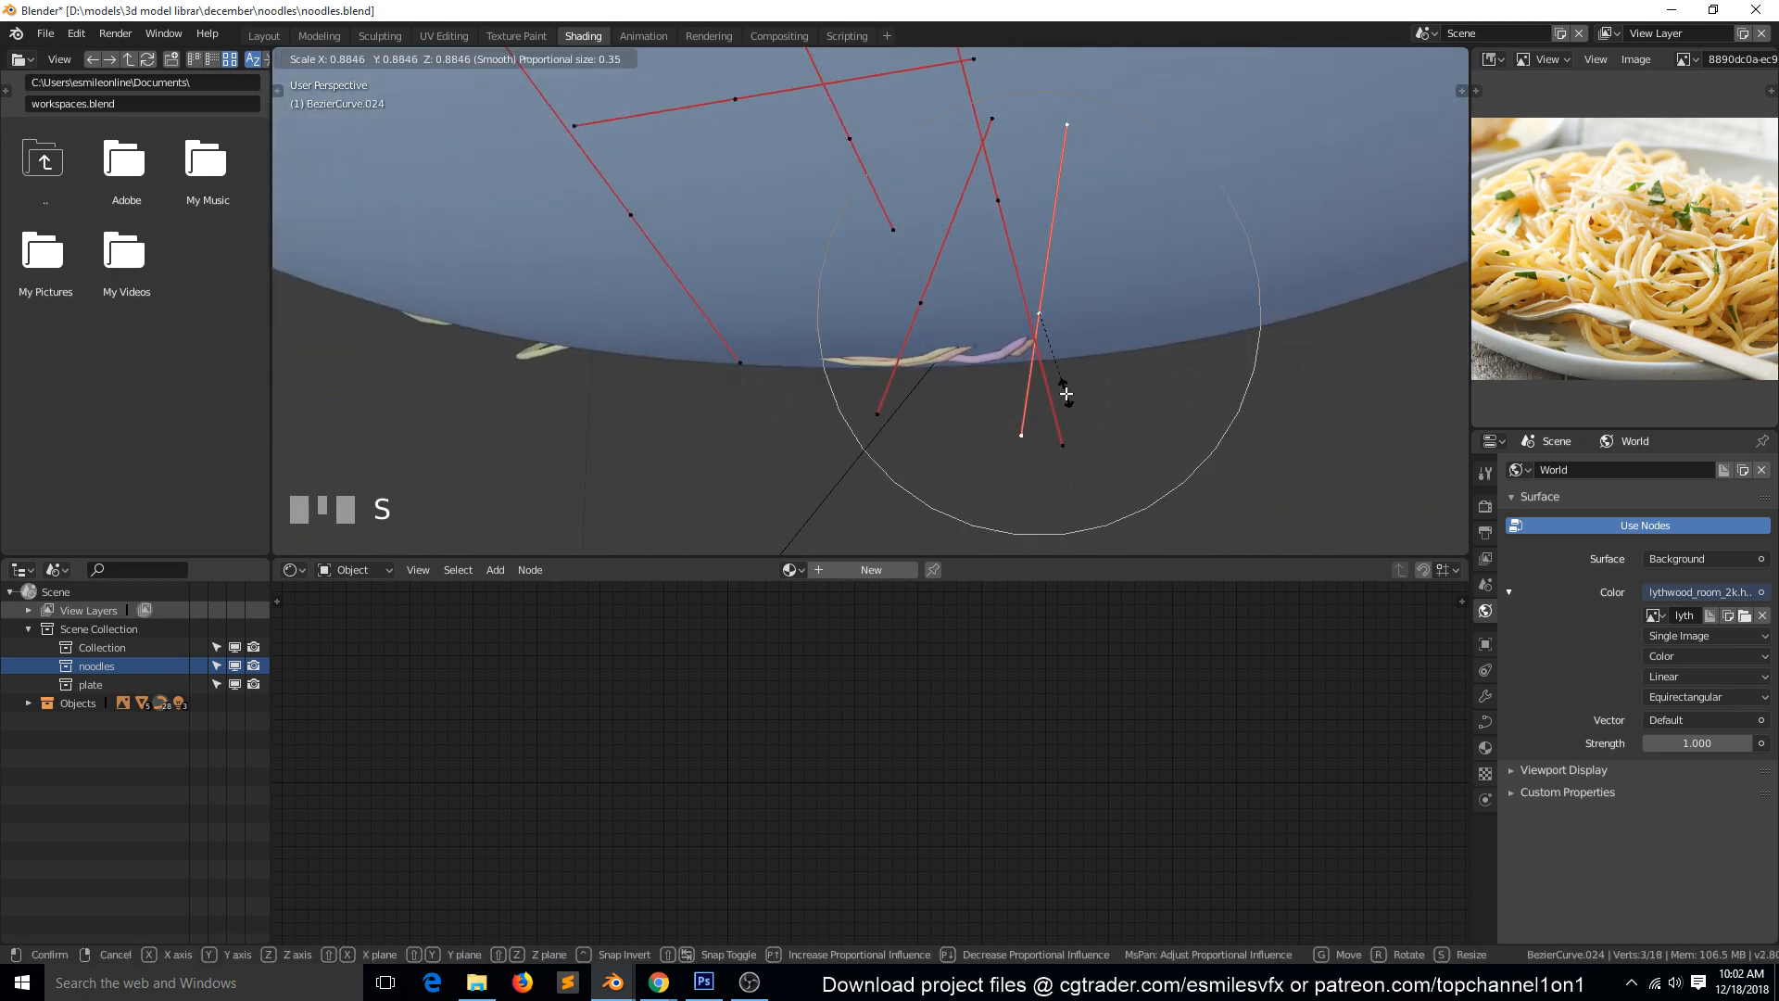
pyautogui.click(968, 343)
pyautogui.press('Tab')
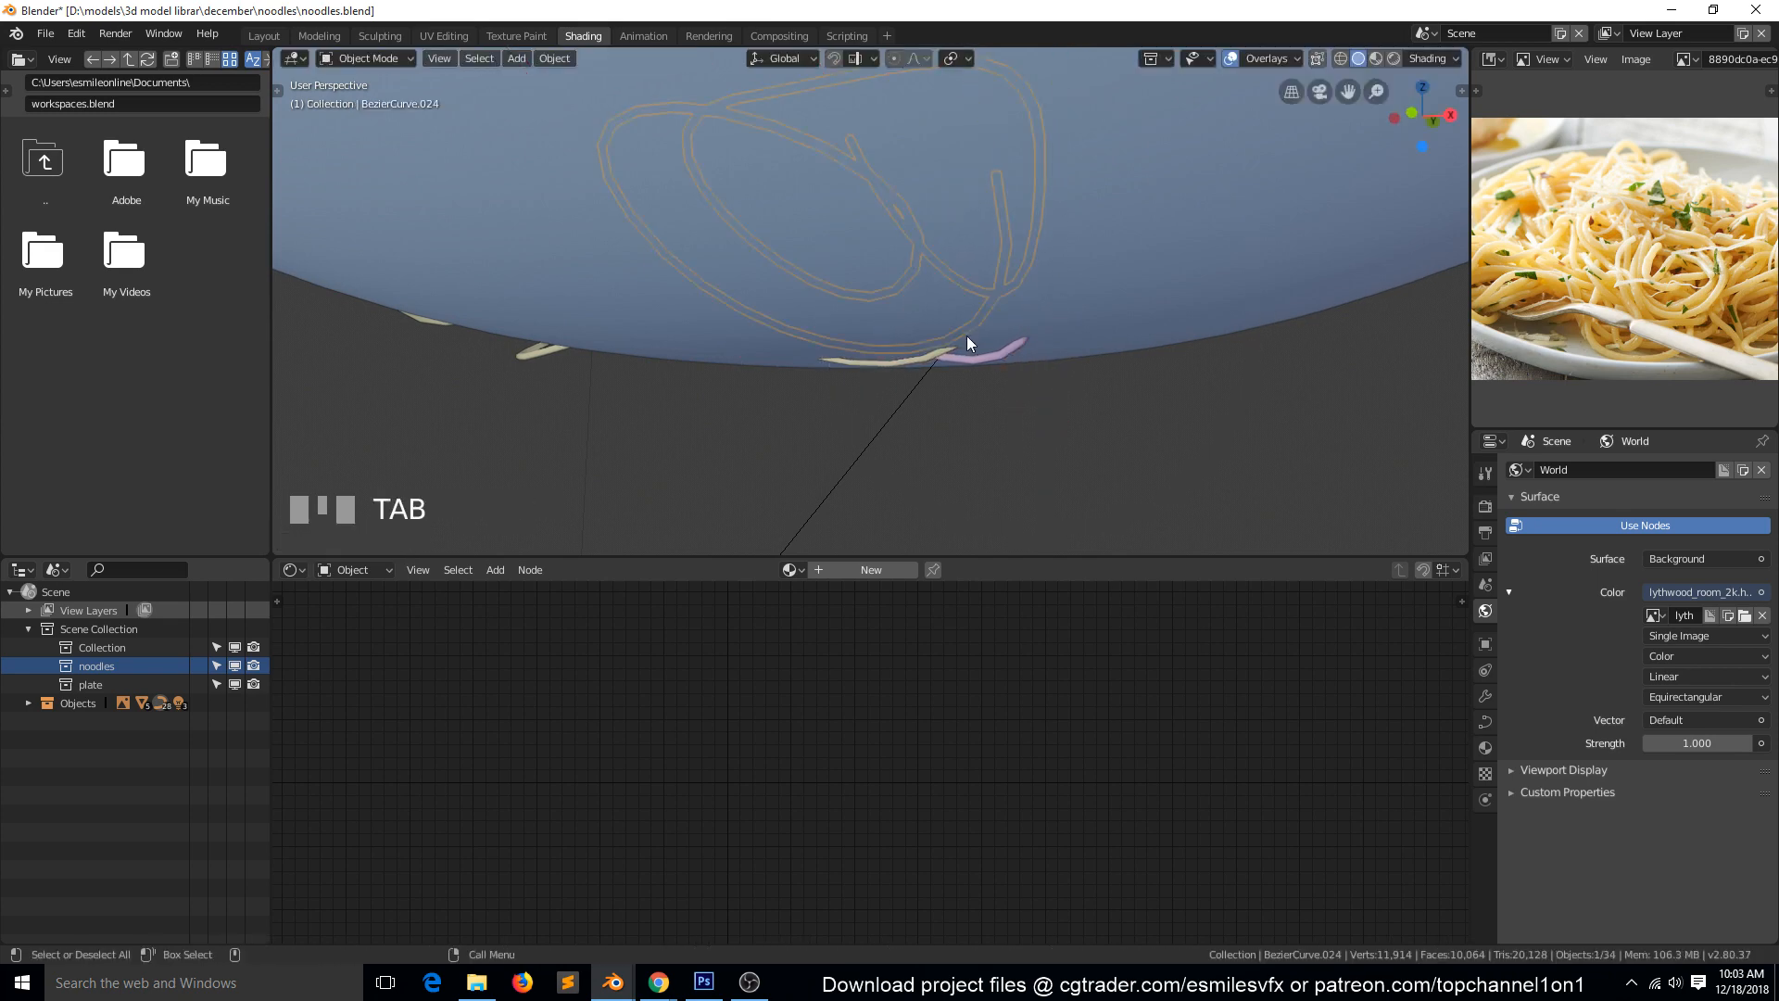
# Edit the pink noodle under the plate and shrink its protruding control point's handles to pull the curve inside.
pyautogui.click(935, 358)
pyautogui.click(945, 362)
pyautogui.click(947, 363)
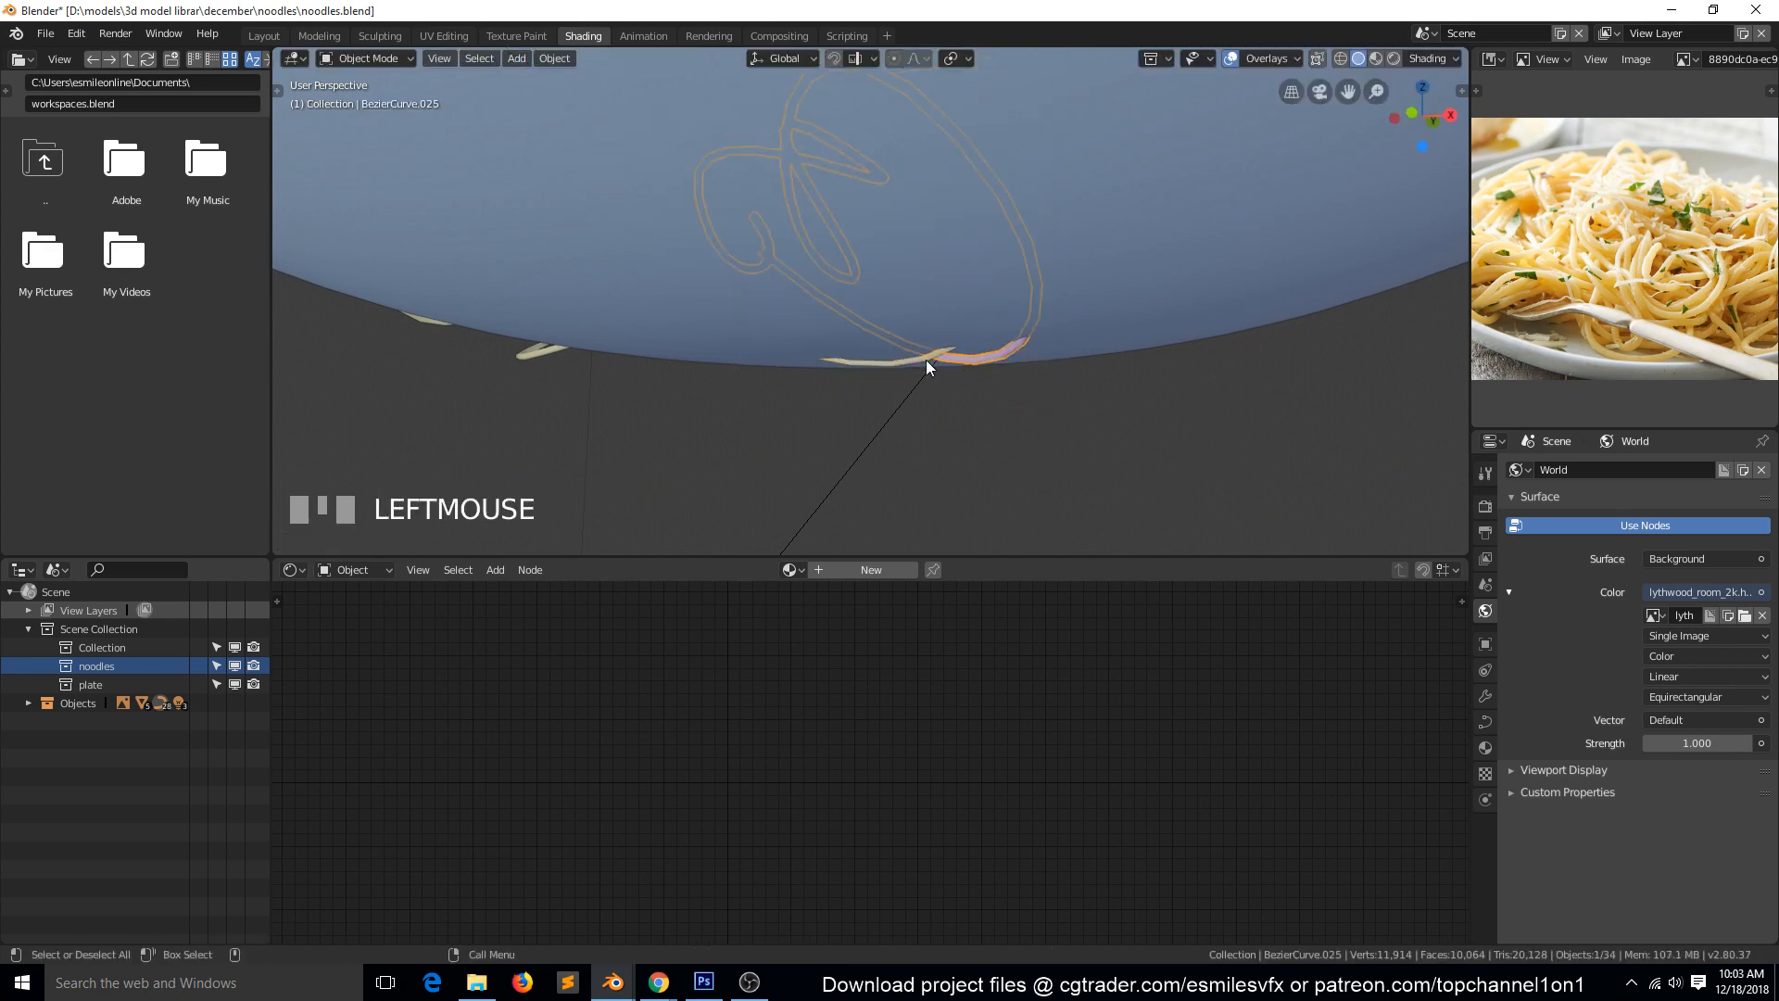
pyautogui.press('Tab')
pyautogui.click(959, 421)
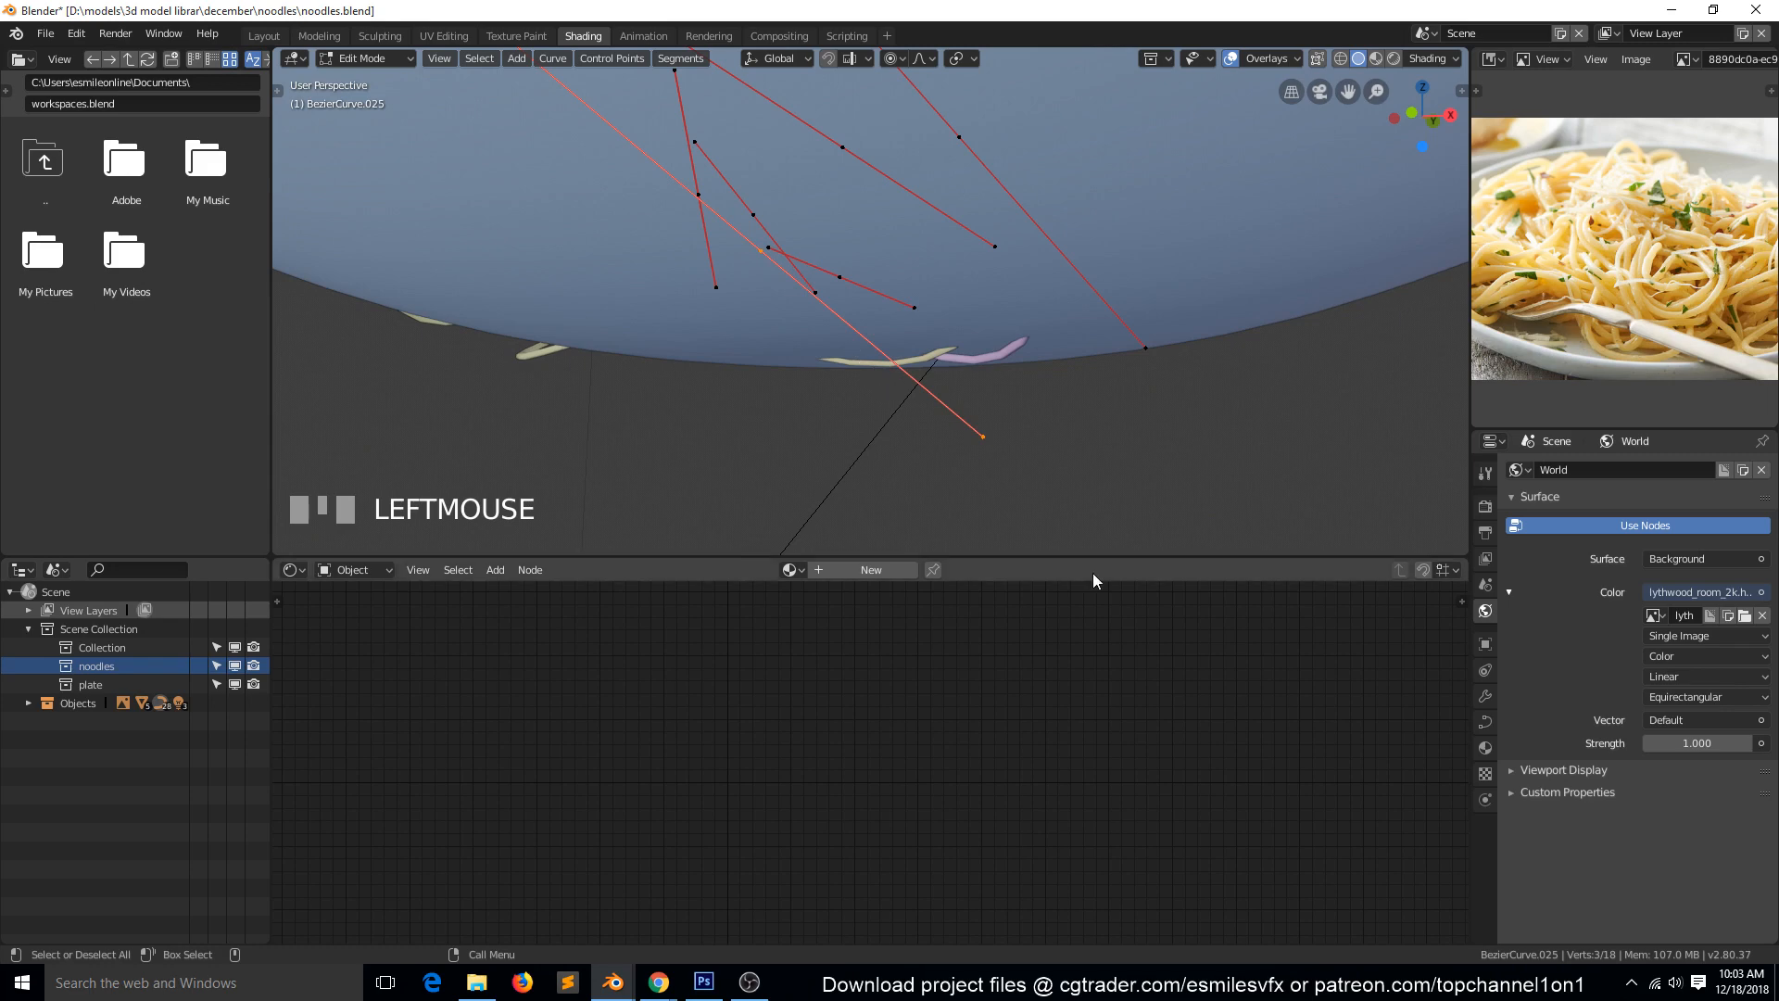
pyautogui.press('s')
pyautogui.click(915, 369)
pyautogui.press('Tab')
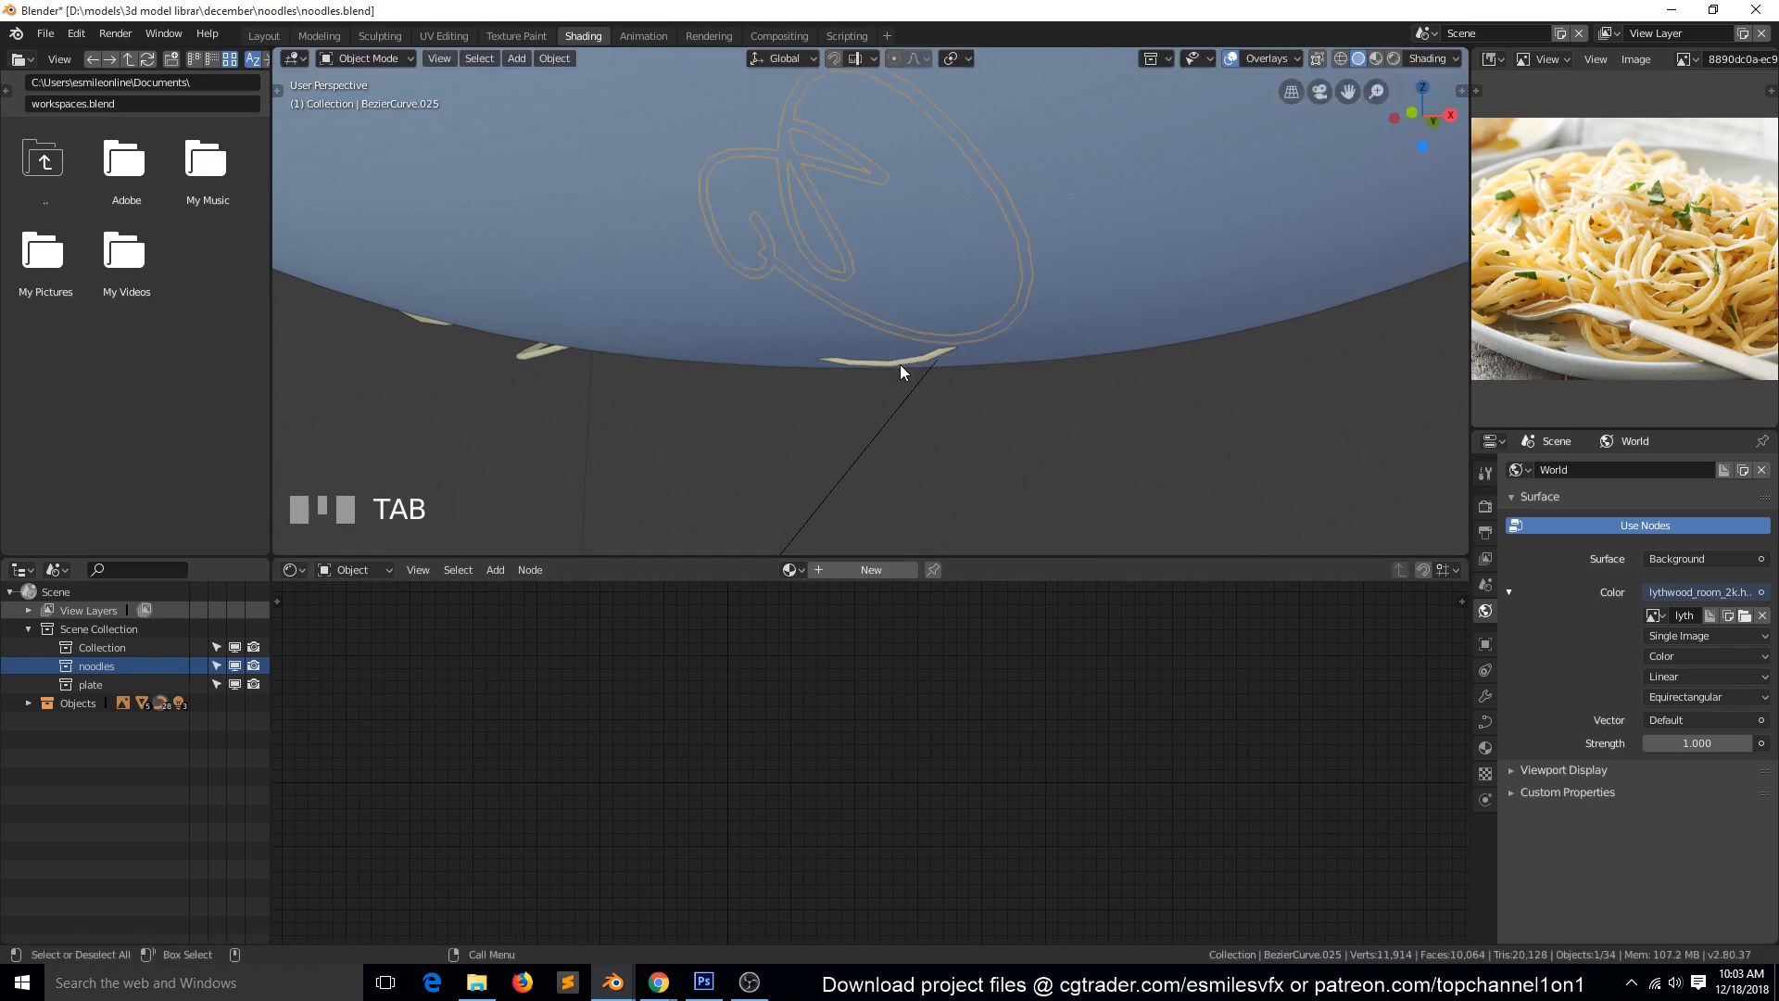
# Edit the pale yellow noodle at the plate's lowest part, shrinking its lowest control point's handles and lifting it inside.
pyautogui.click(898, 364)
pyautogui.press('Tab')
pyautogui.click(805, 355)
pyautogui.press('s')
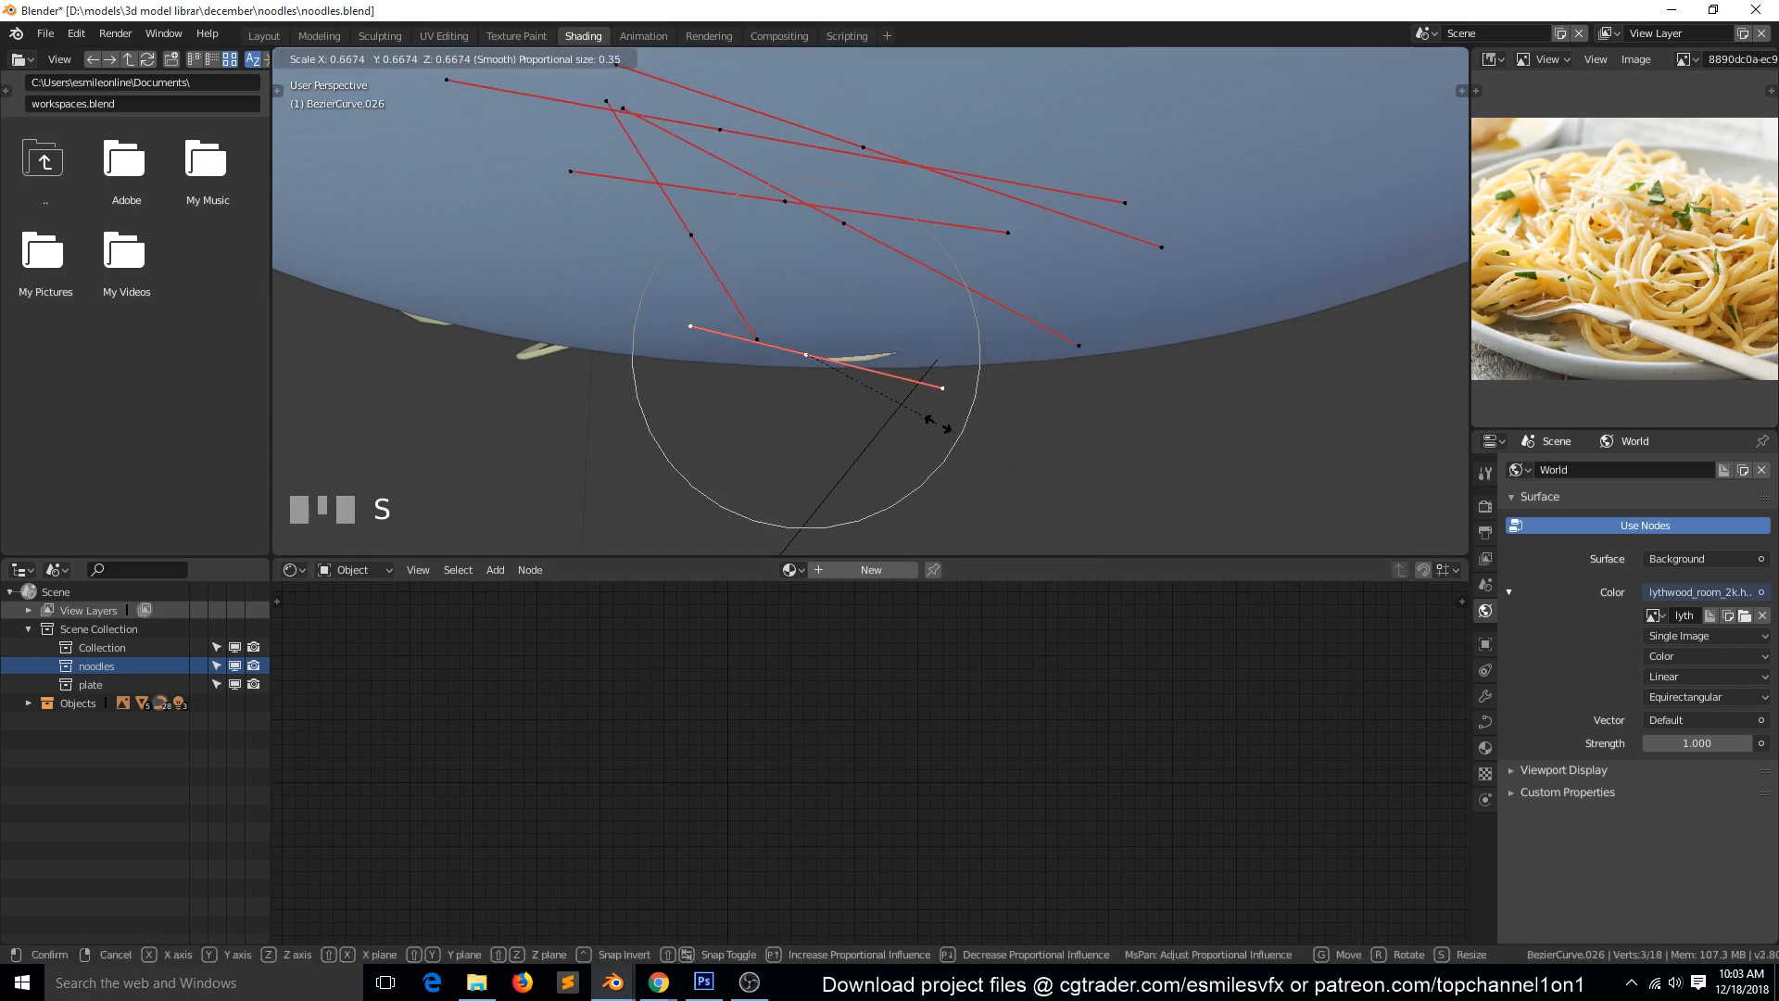
pyautogui.click(903, 410)
pyautogui.press('g')
pyautogui.click(779, 425)
pyautogui.press('Tab')
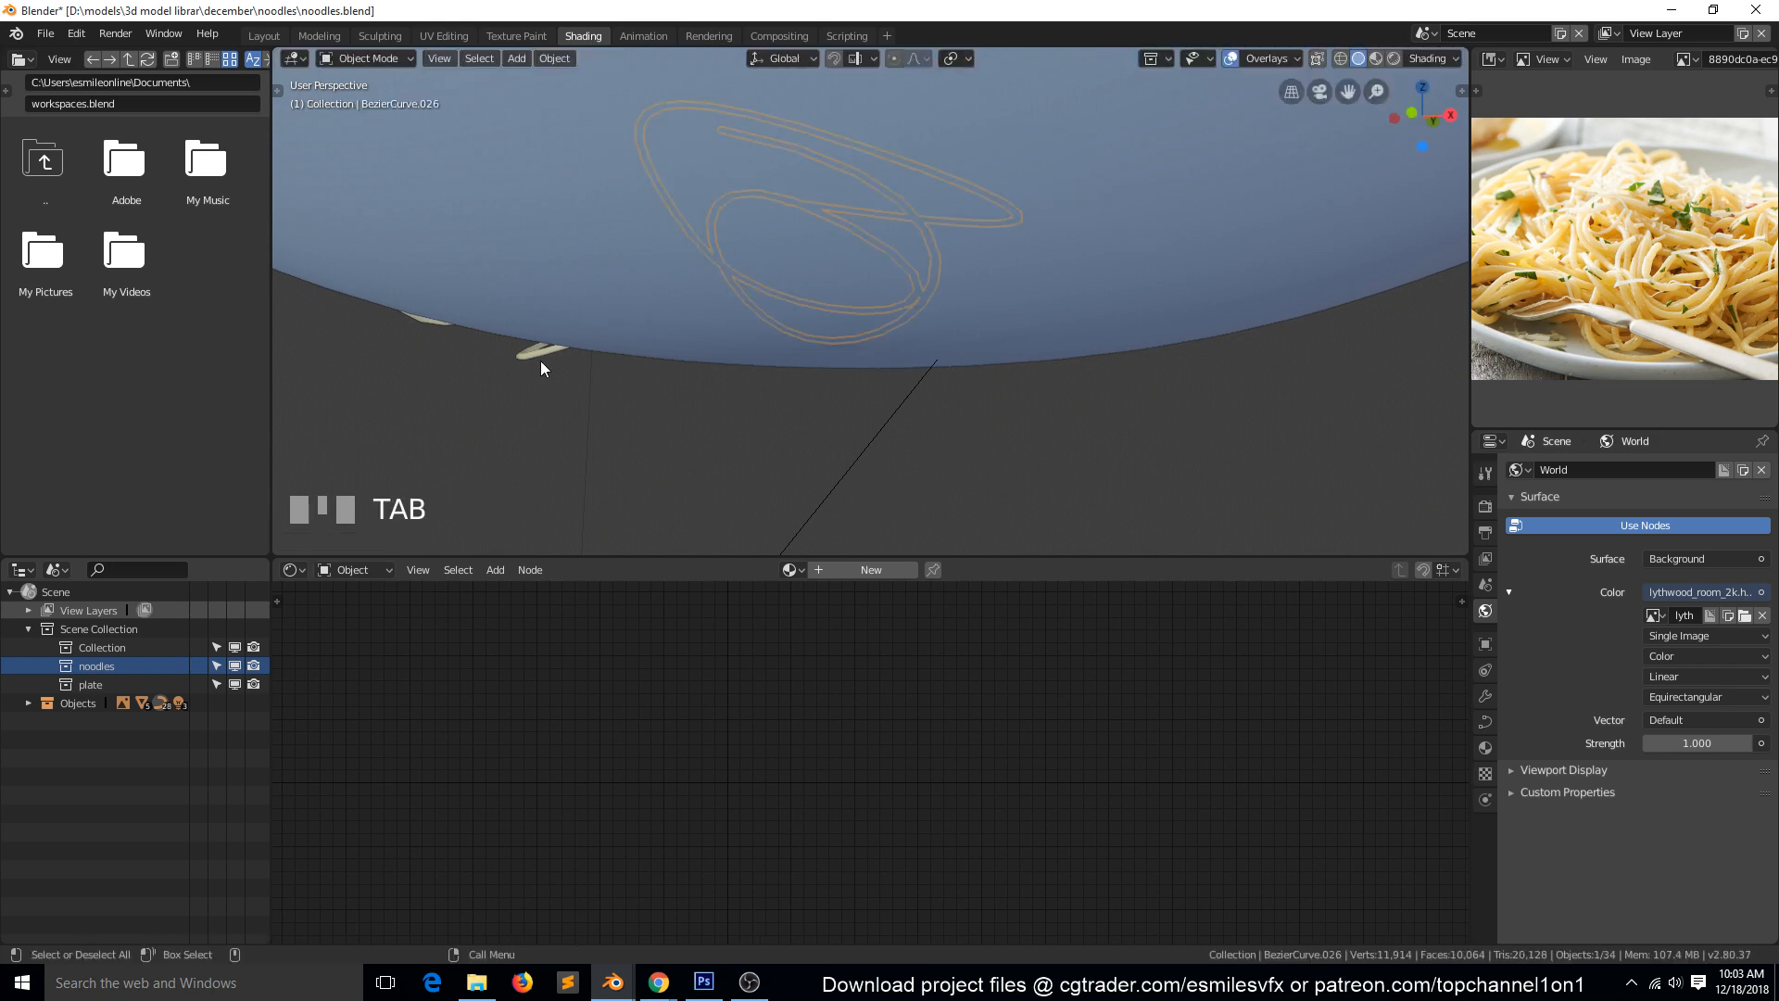
# Edit the pale yellow noodle poking out at the plate's lower edge and move its protruding control point up inside the plate.
pyautogui.click(541, 359)
pyautogui.press('Tab')
pyautogui.click(566, 391)
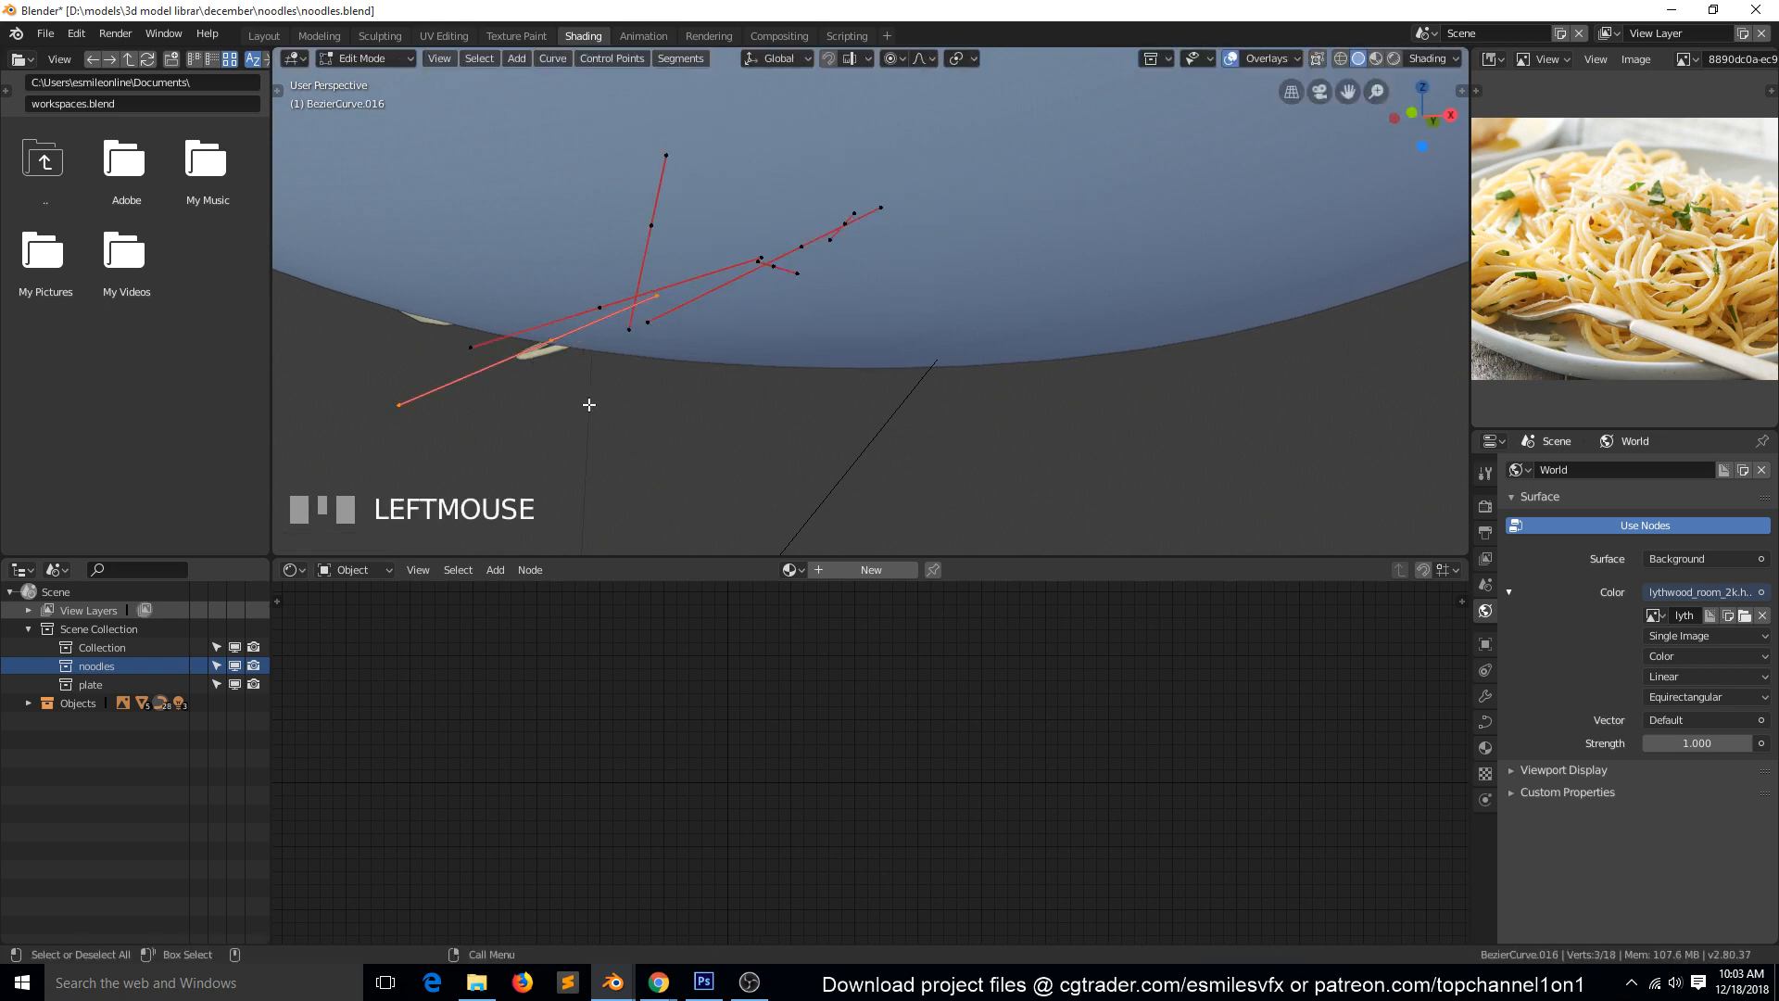
pyautogui.press('g')
pyautogui.click(630, 370)
pyautogui.press('Tab')
# Edit the yellow noodle piercing the middle of the plate's underside and raise its protruding control point with proportional editing.
pyautogui.press('`')
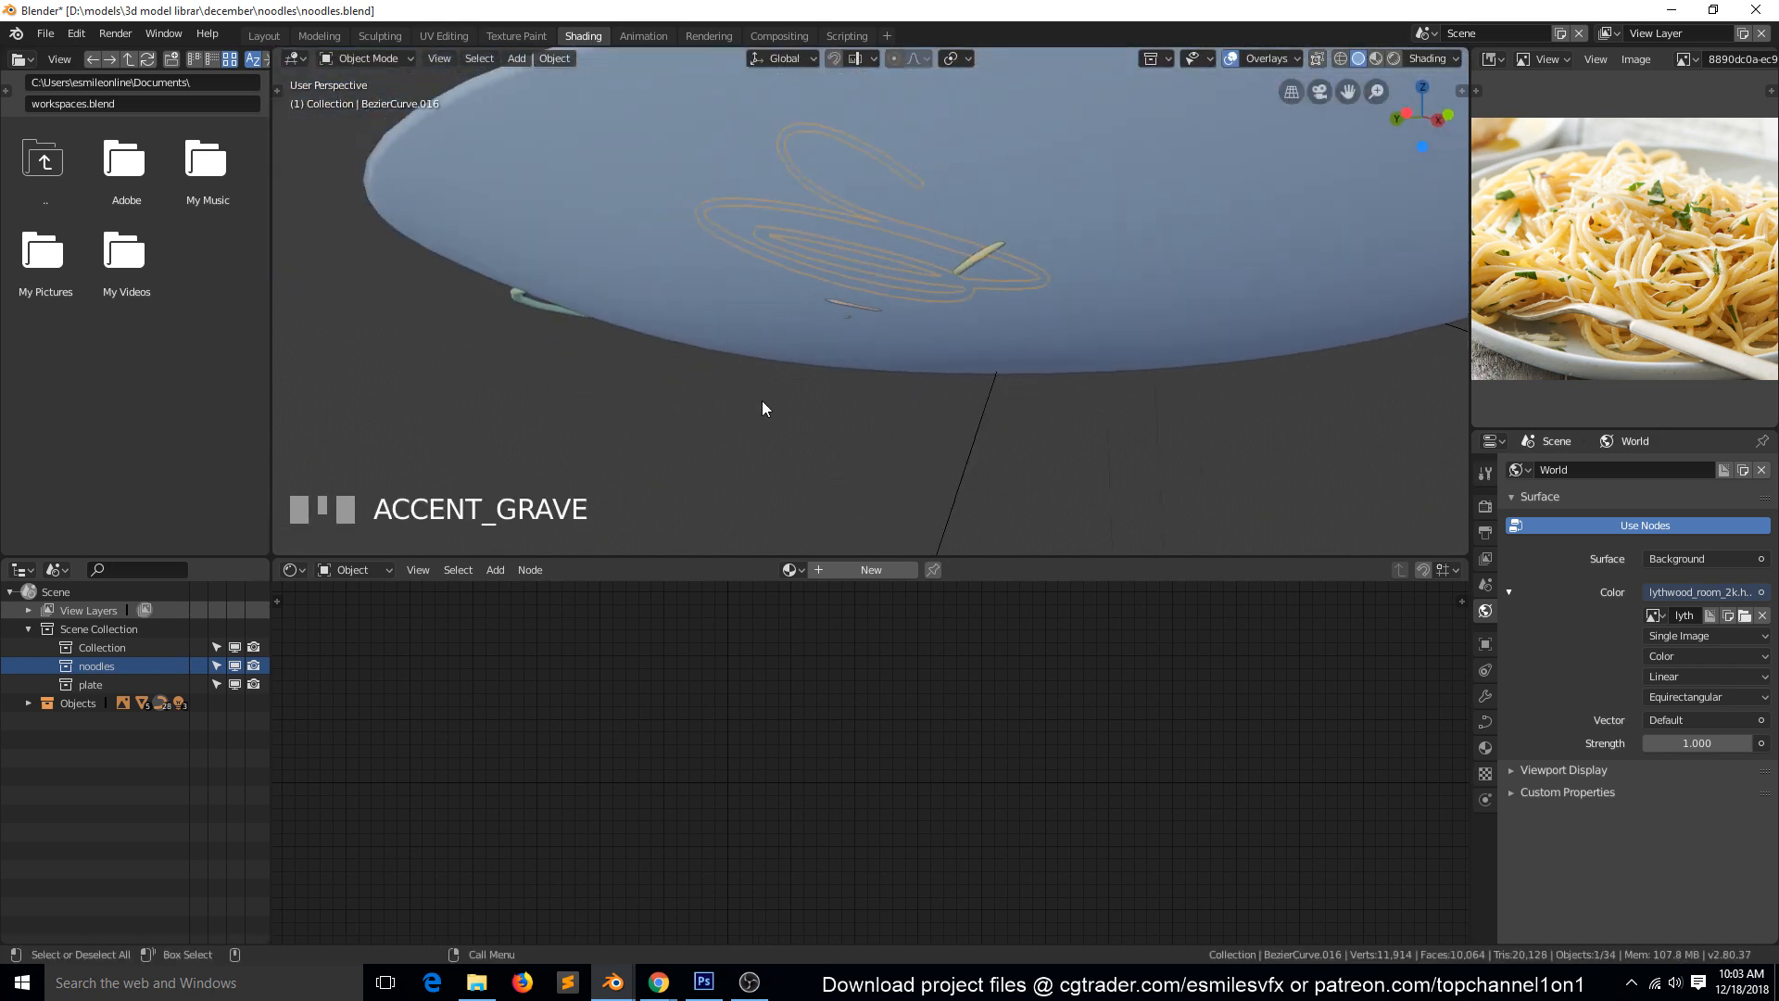
pyautogui.click(982, 257)
pyautogui.press('Tab')
pyautogui.click(982, 257)
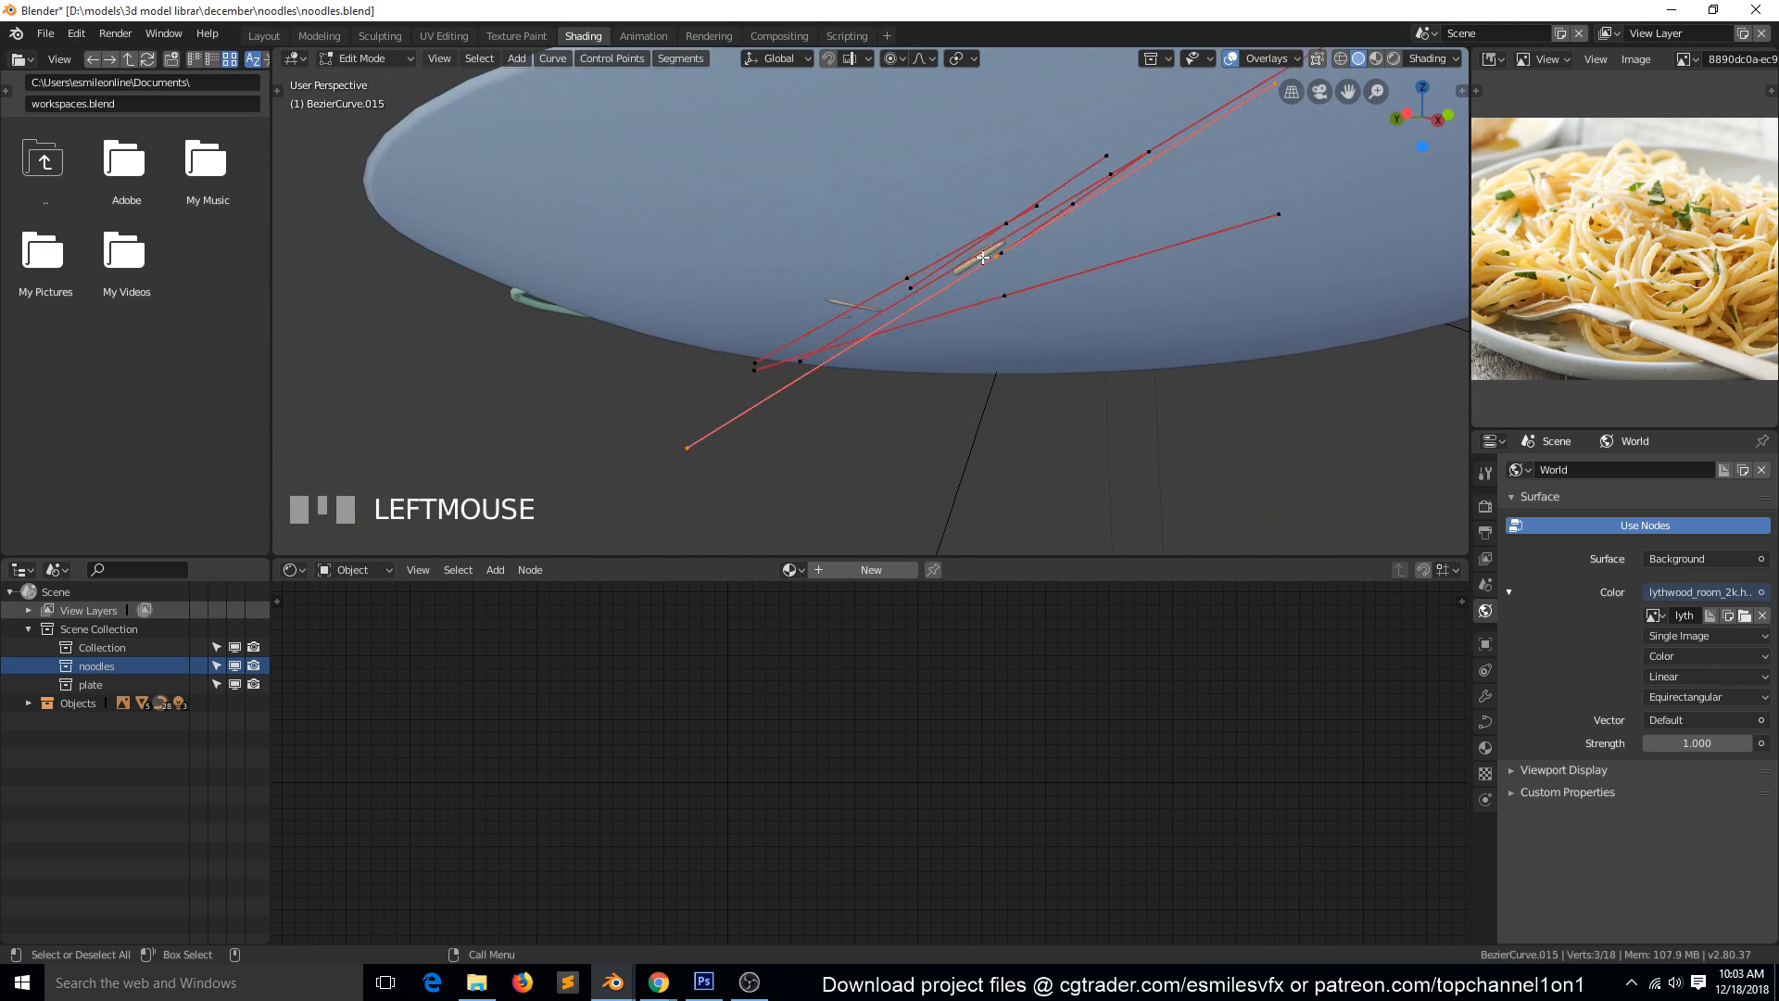
pyautogui.press('g')
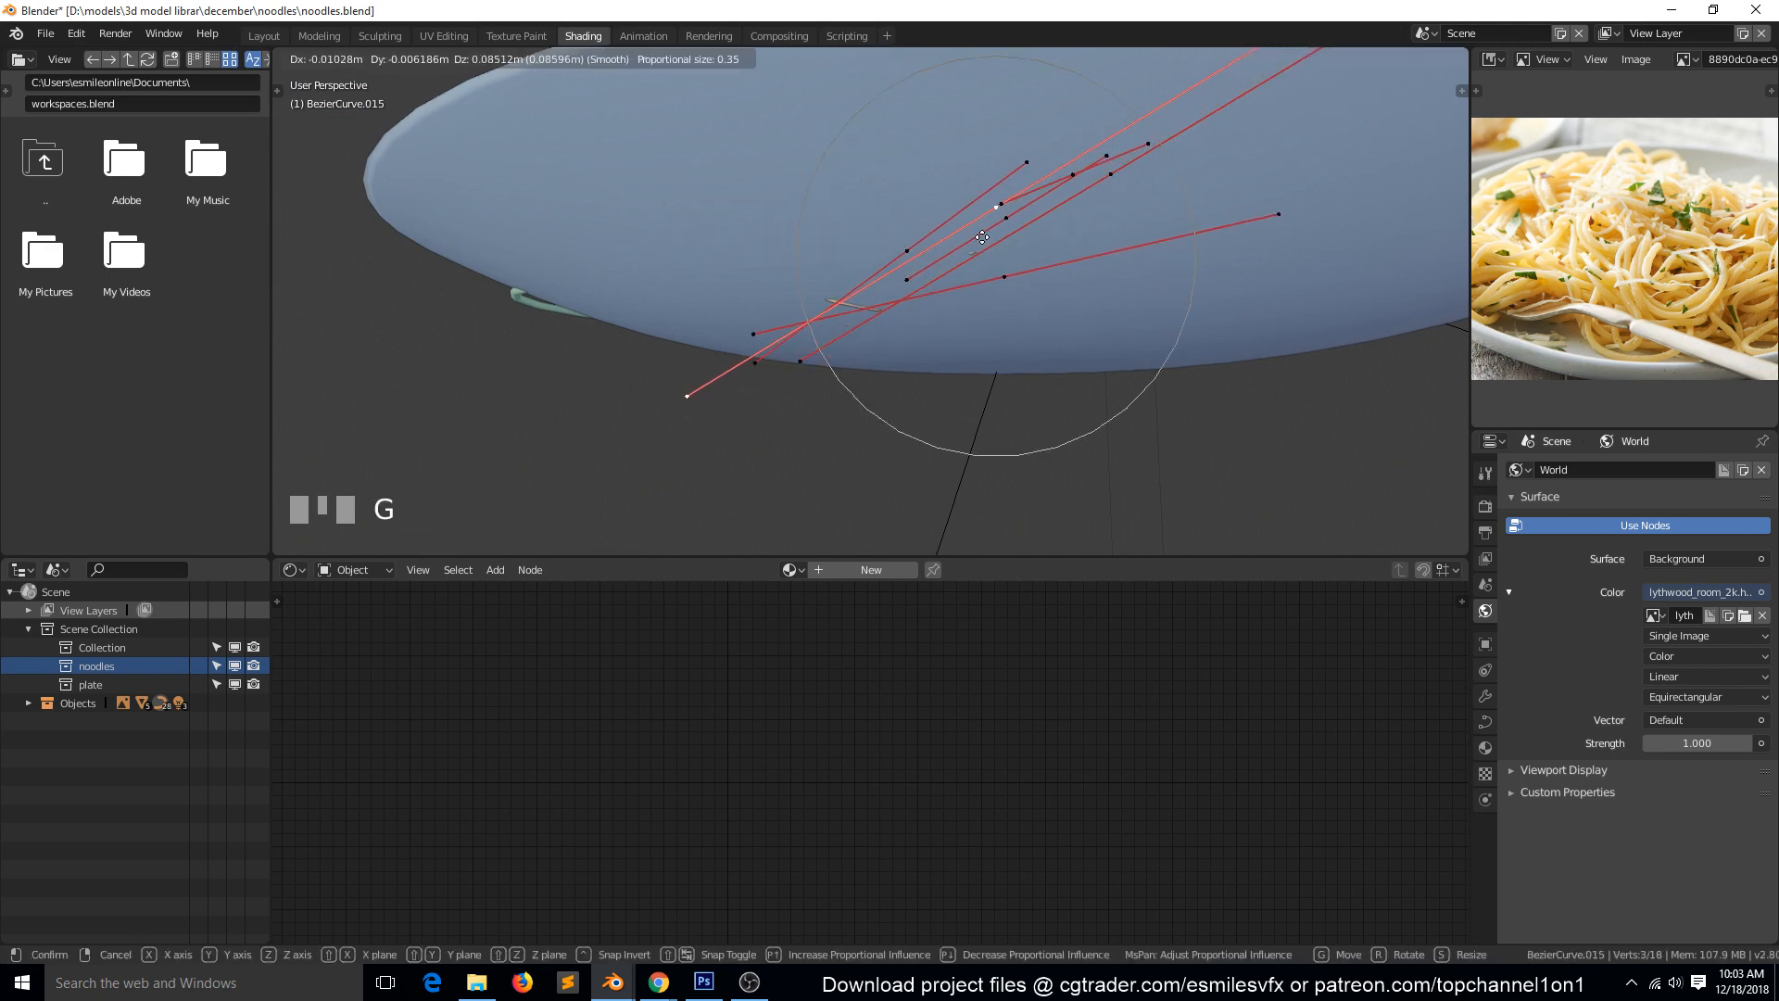
pyautogui.click(775, 284)
pyautogui.press('Tab')
# Move the protruding control point of the green noodle below the plate's rim inside the plate, then deselect everything in object mode.
pyautogui.moveTo(775, 284); pyautogui.dragTo(659, 337, button='middle')
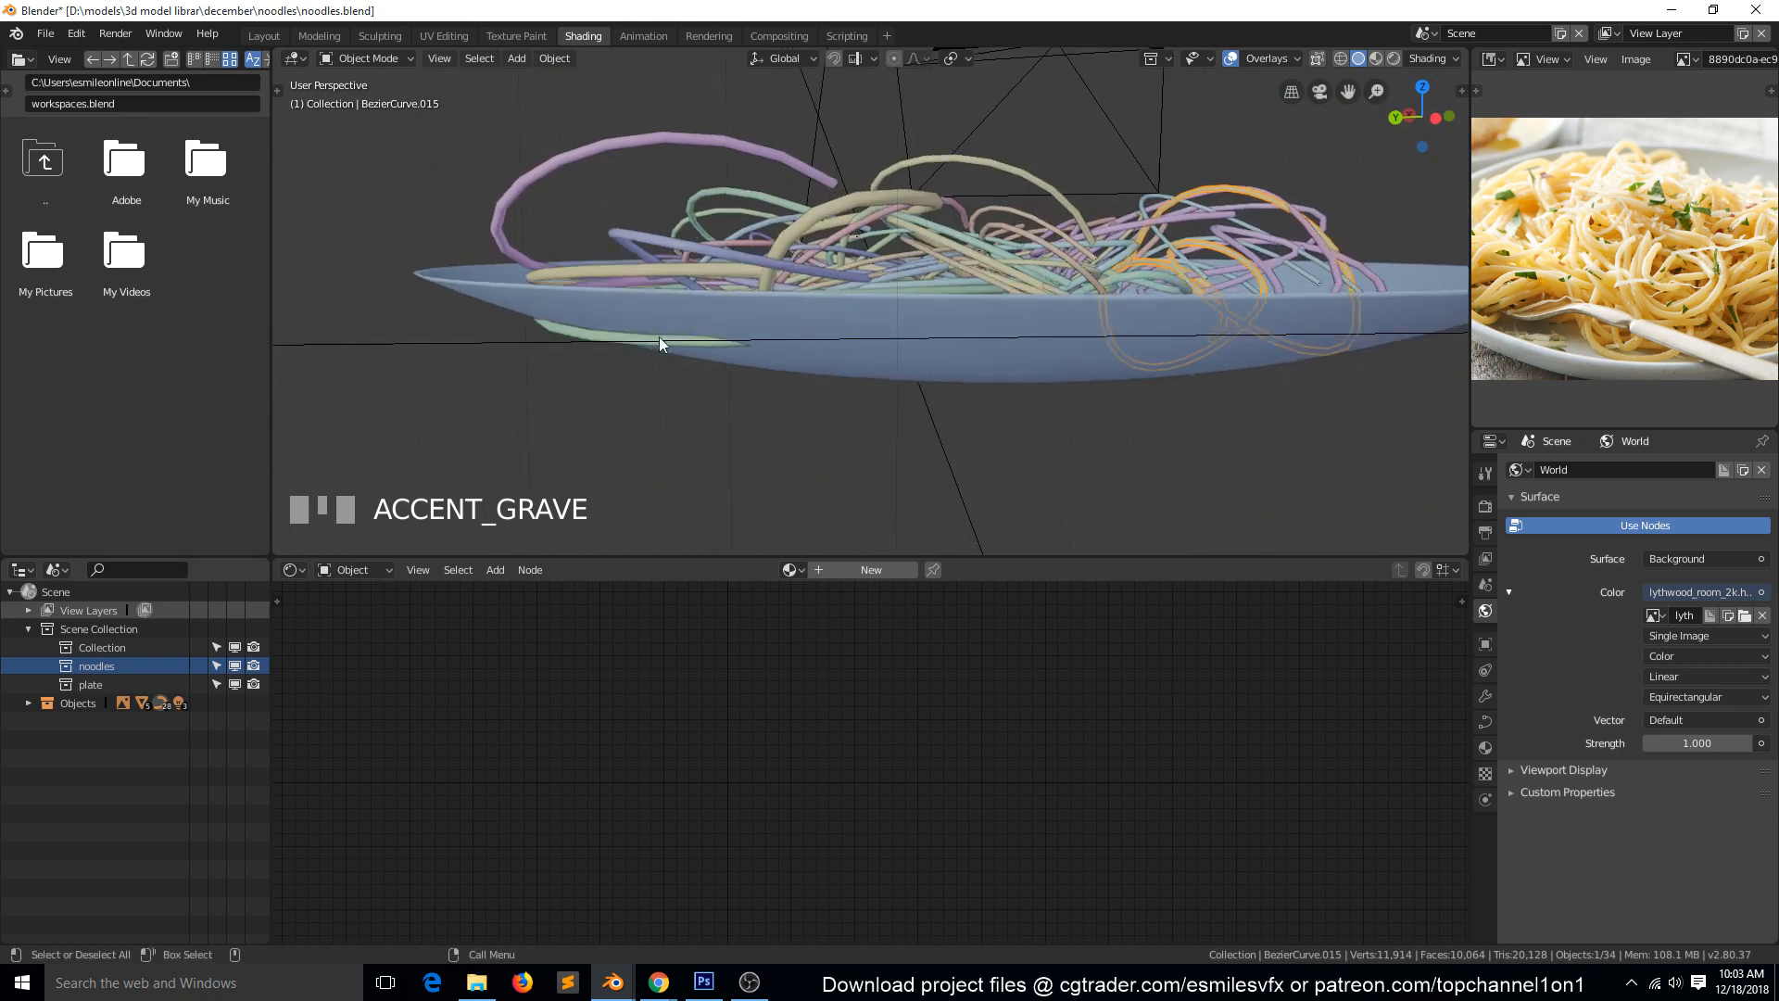
pyautogui.click(648, 341)
pyautogui.press('Tab')
pyautogui.click(567, 334)
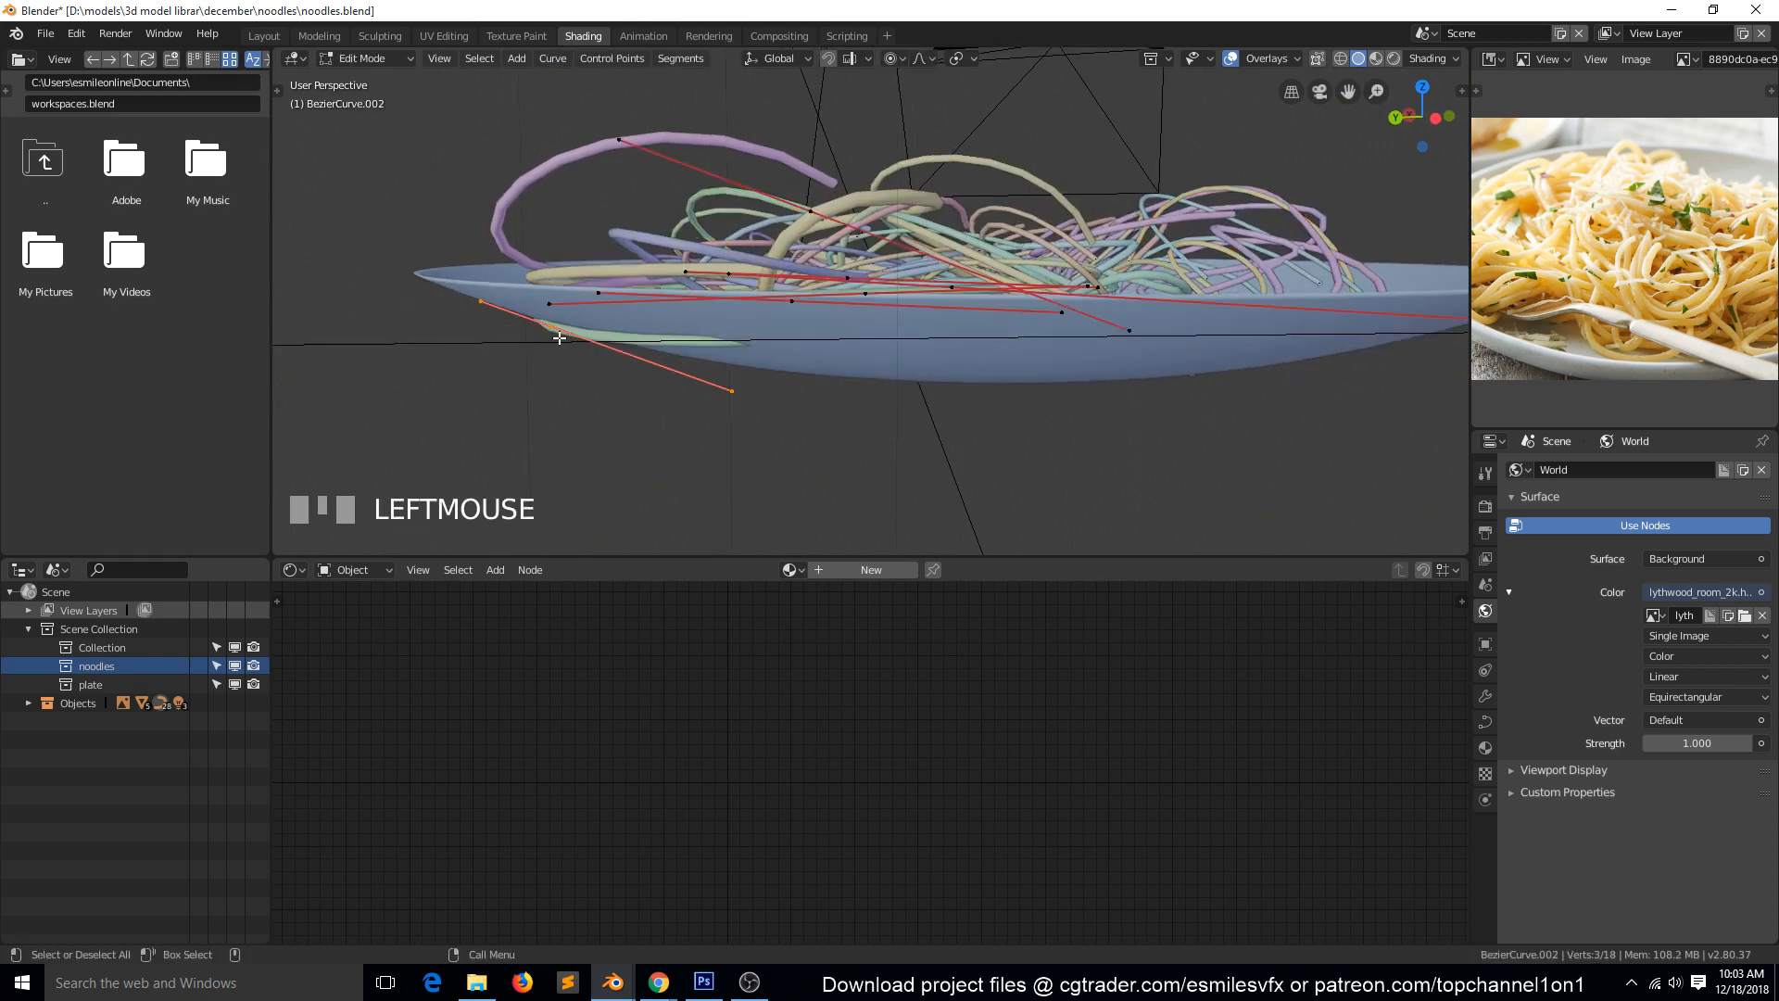
pyautogui.press('g')
pyautogui.click(593, 331)
pyautogui.press('Tab')
pyautogui.hotkey('alt', 'a')
# Switch to the camera view of the noodles and save the file.
pyautogui.press('KP_0')
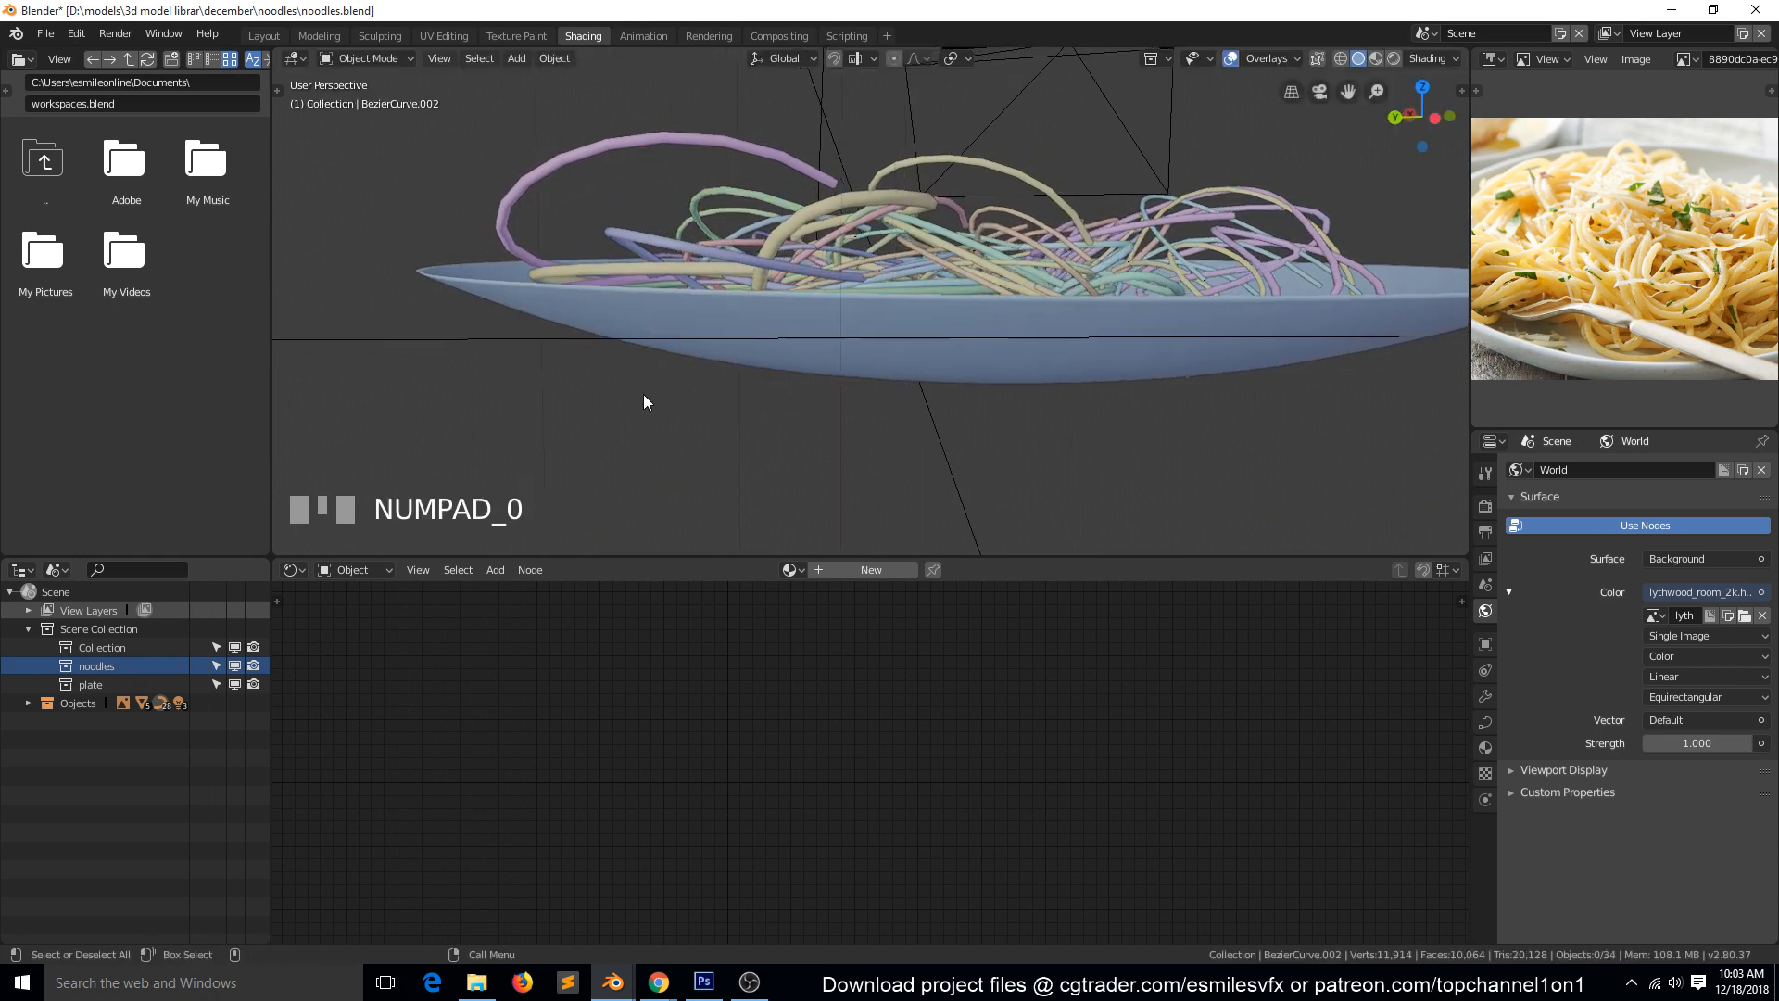
pyautogui.scroll(3, 849, 358)
pyautogui.hotkey('ctrl', 's')
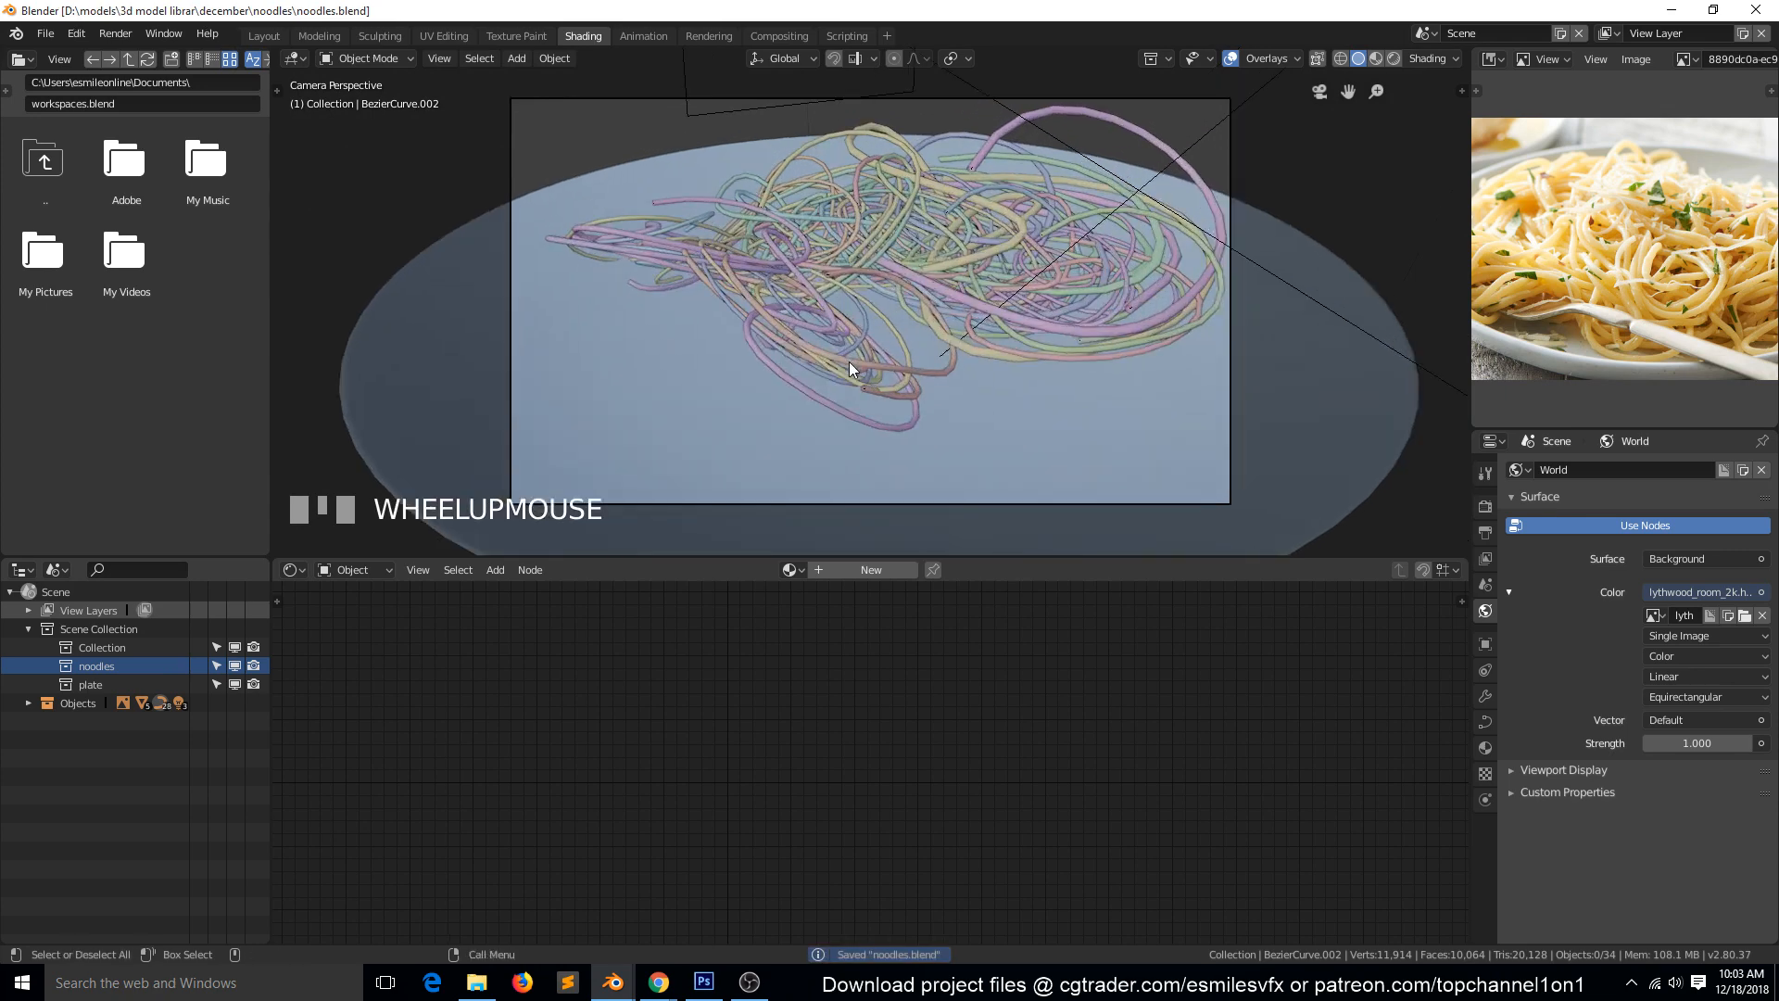